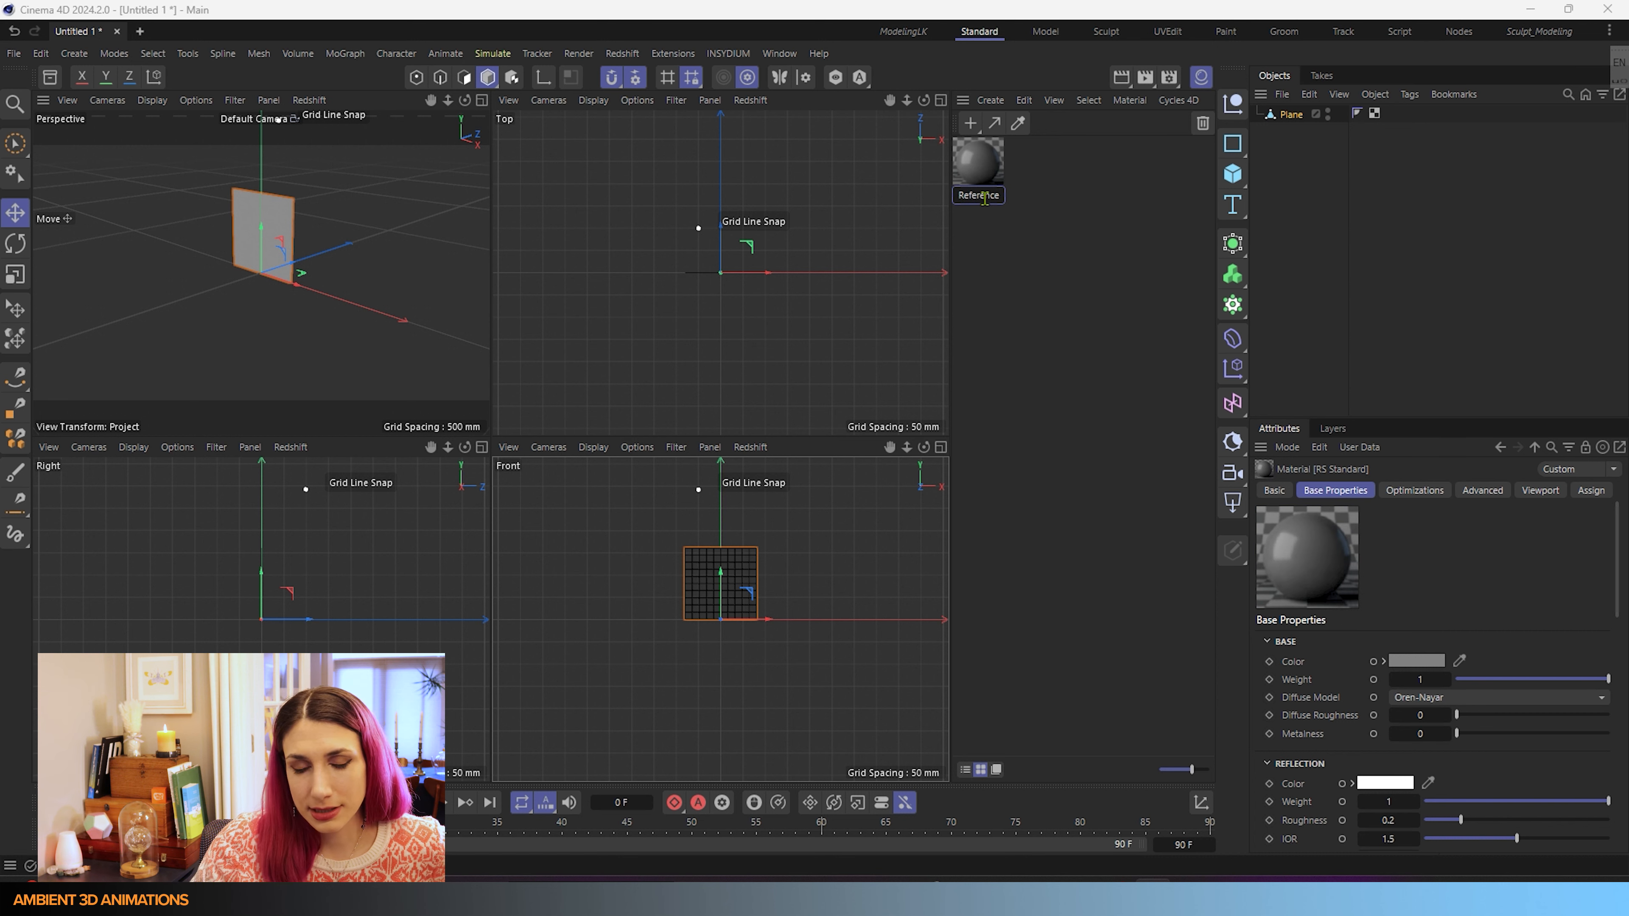
- Name the material Pen Reference and bring the Wacom_Reference image from the Wacom Reference folder into its node graph as a texture
left_click(1044, 310)
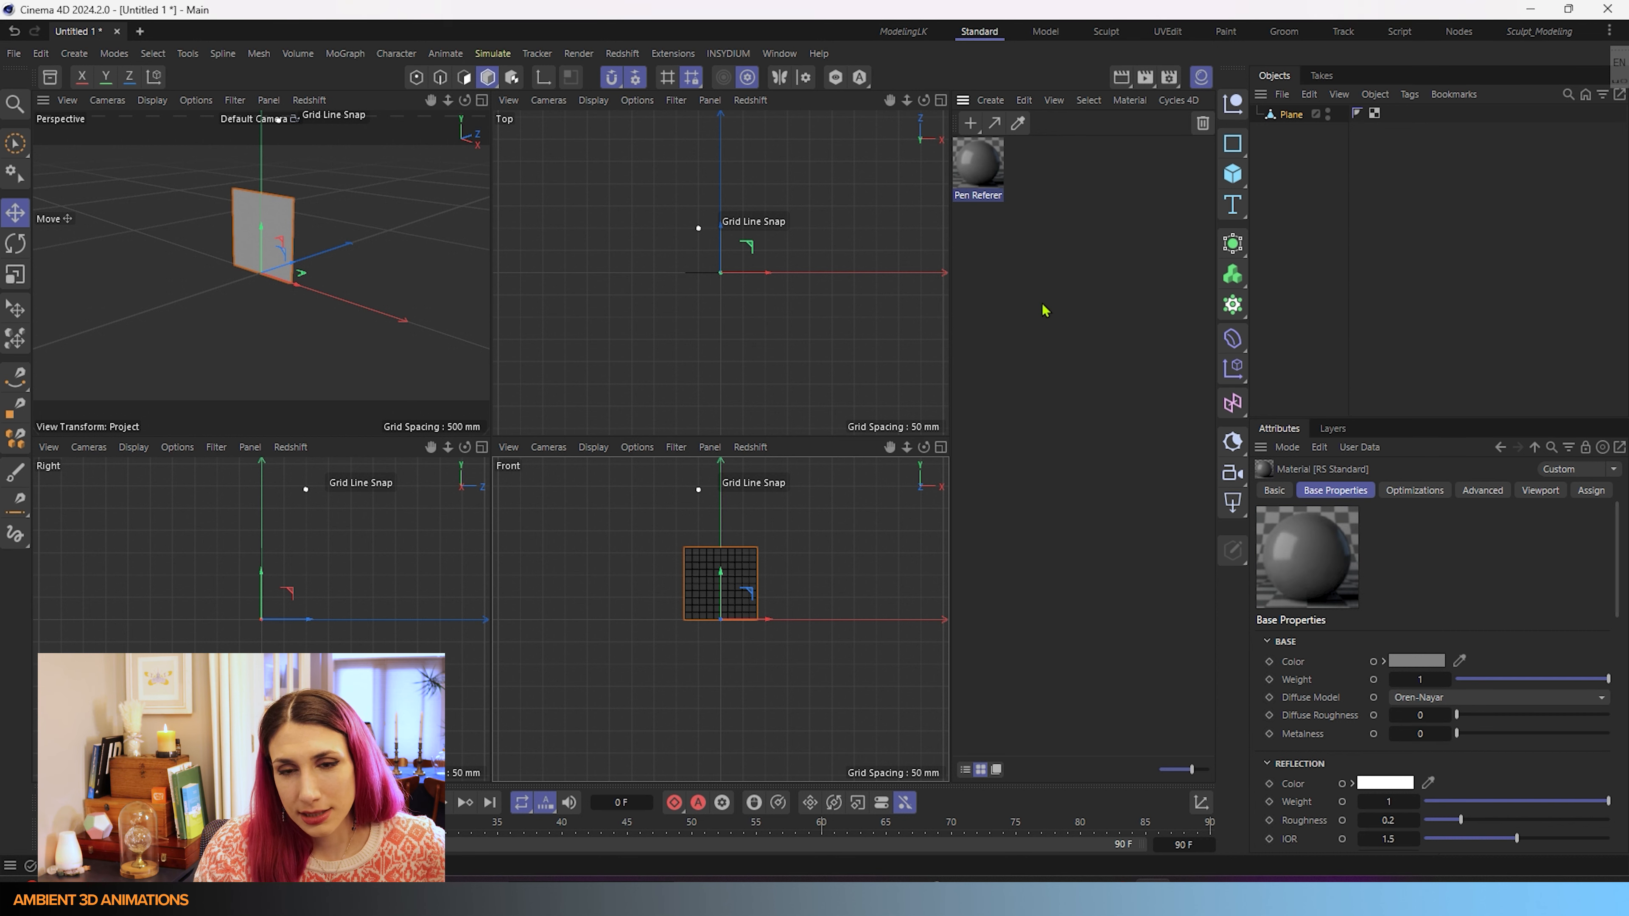
double_click(981, 168)
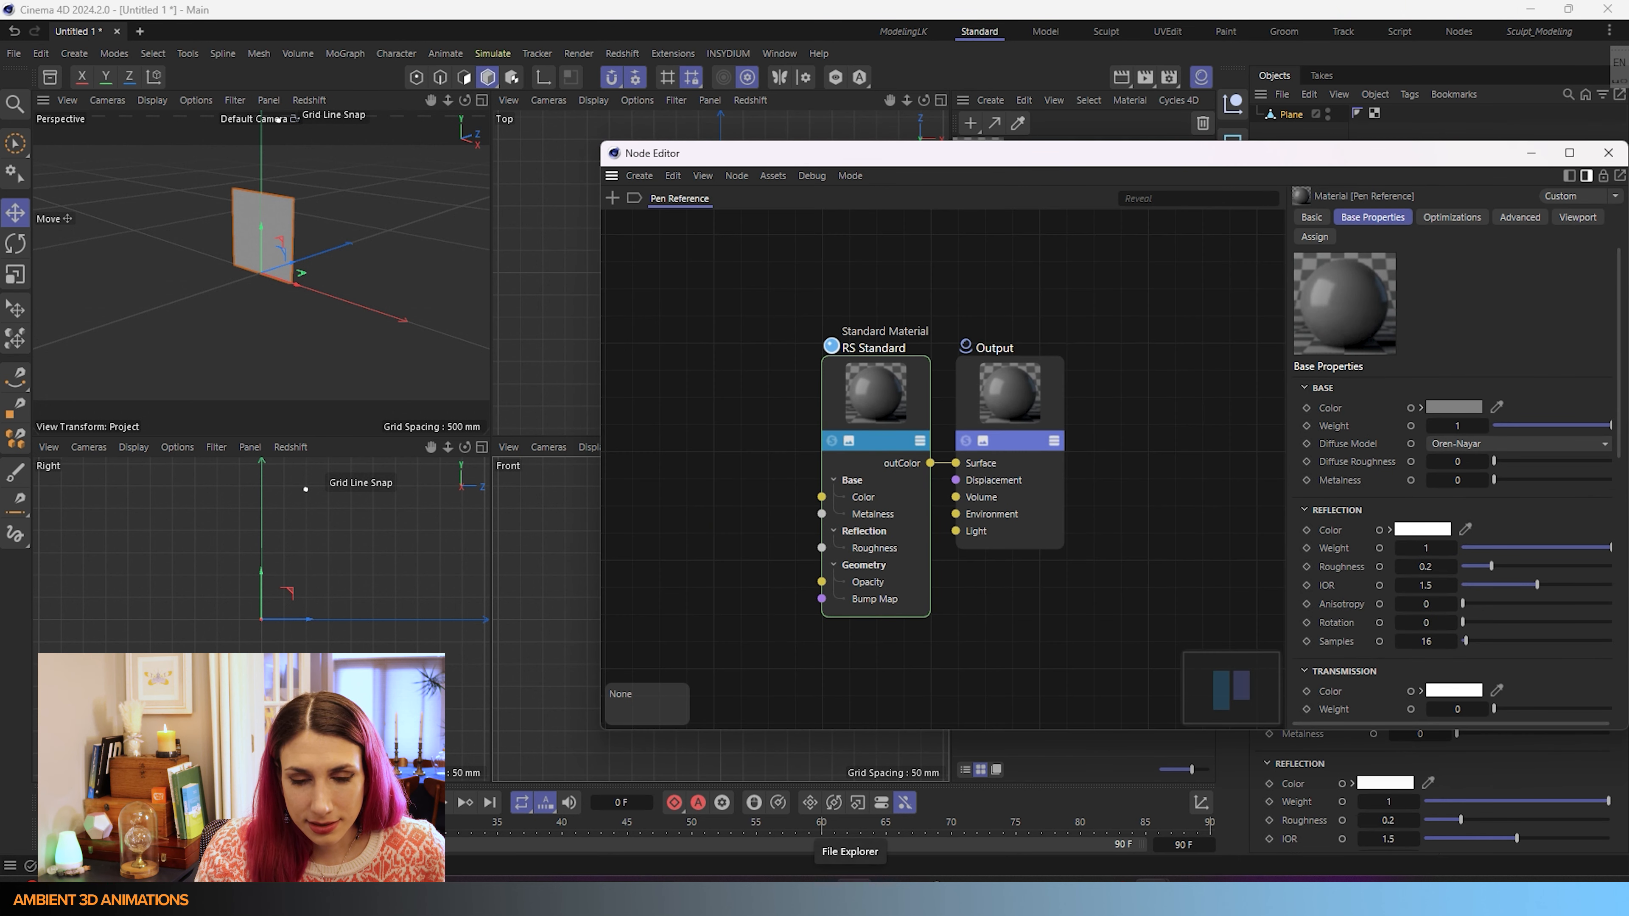
right_click(853, 899)
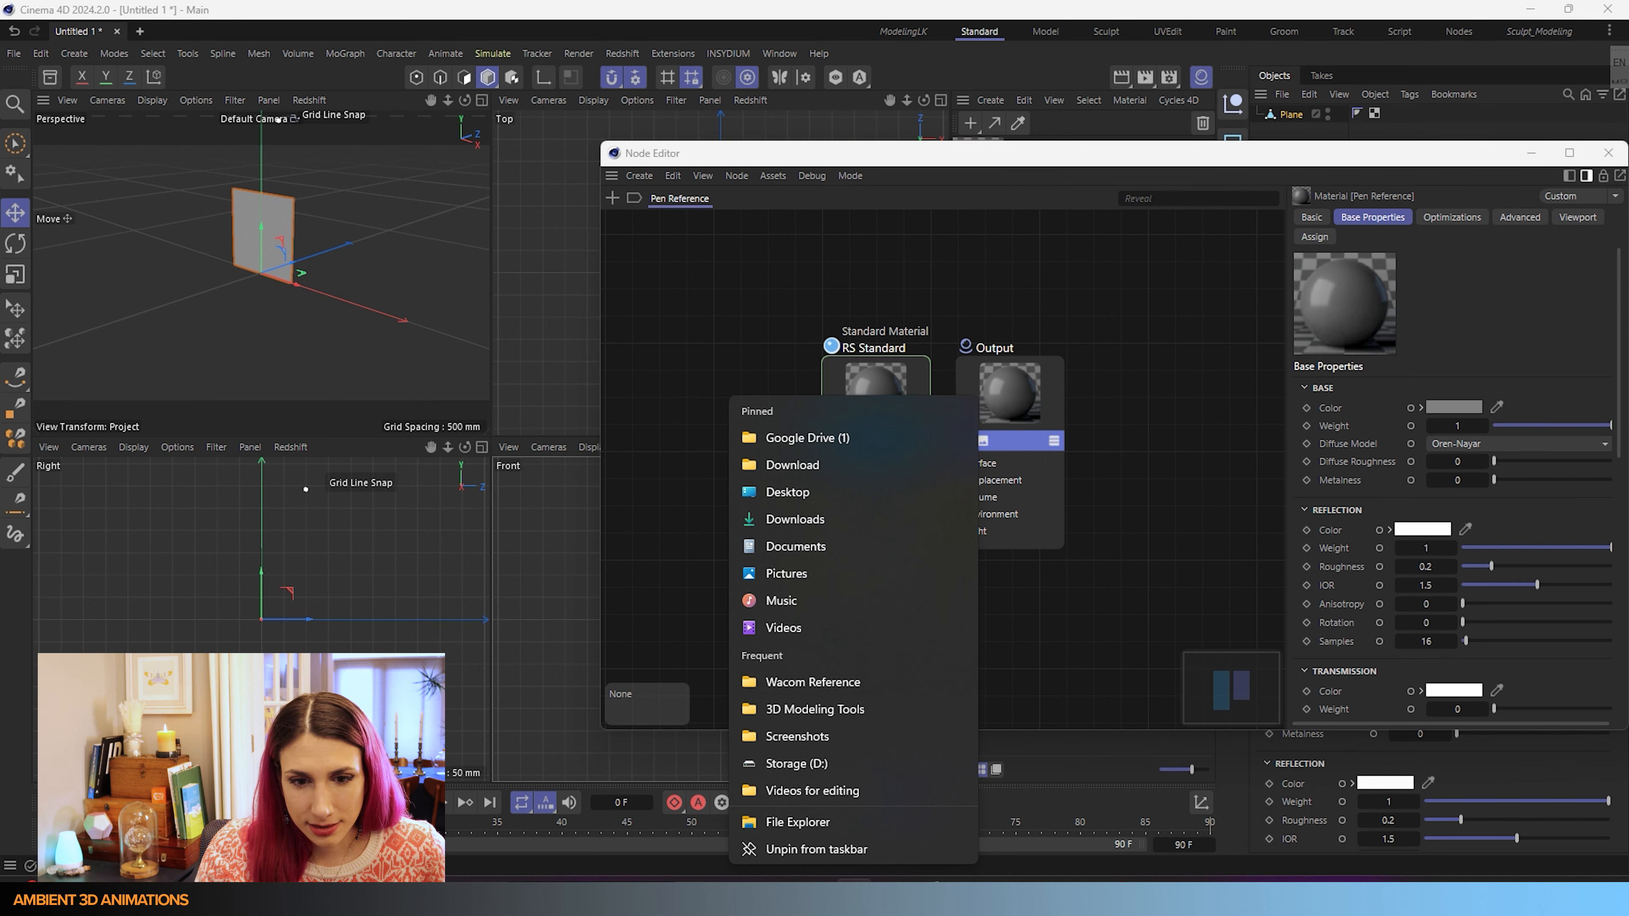
left_click(864, 689)
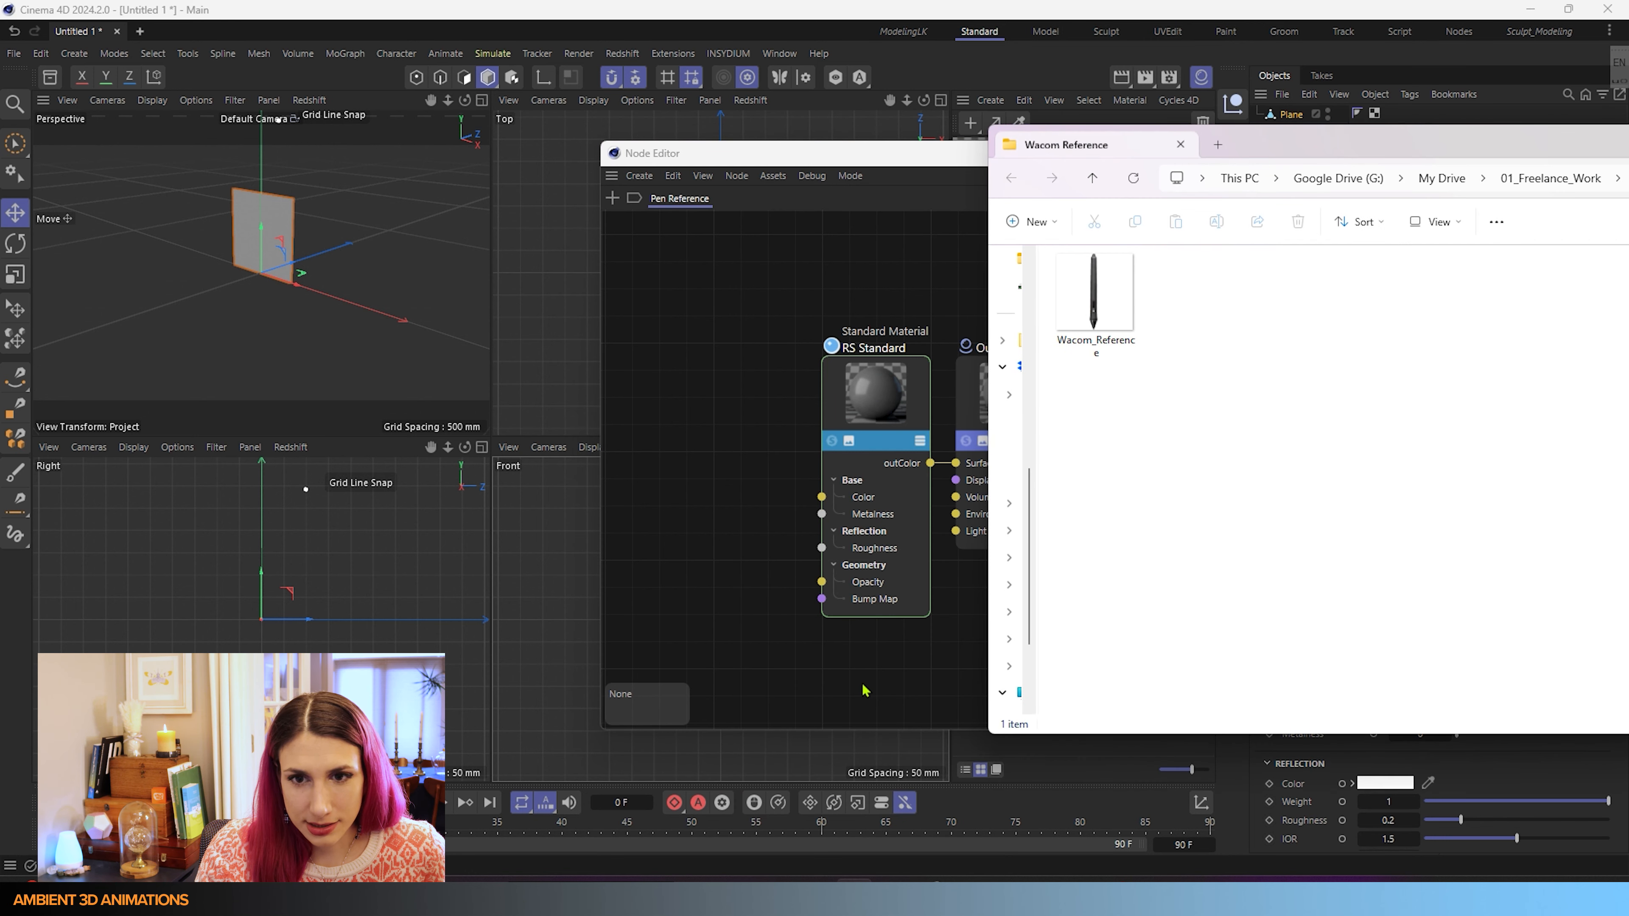
left_click_drag(1116, 315, 683, 412)
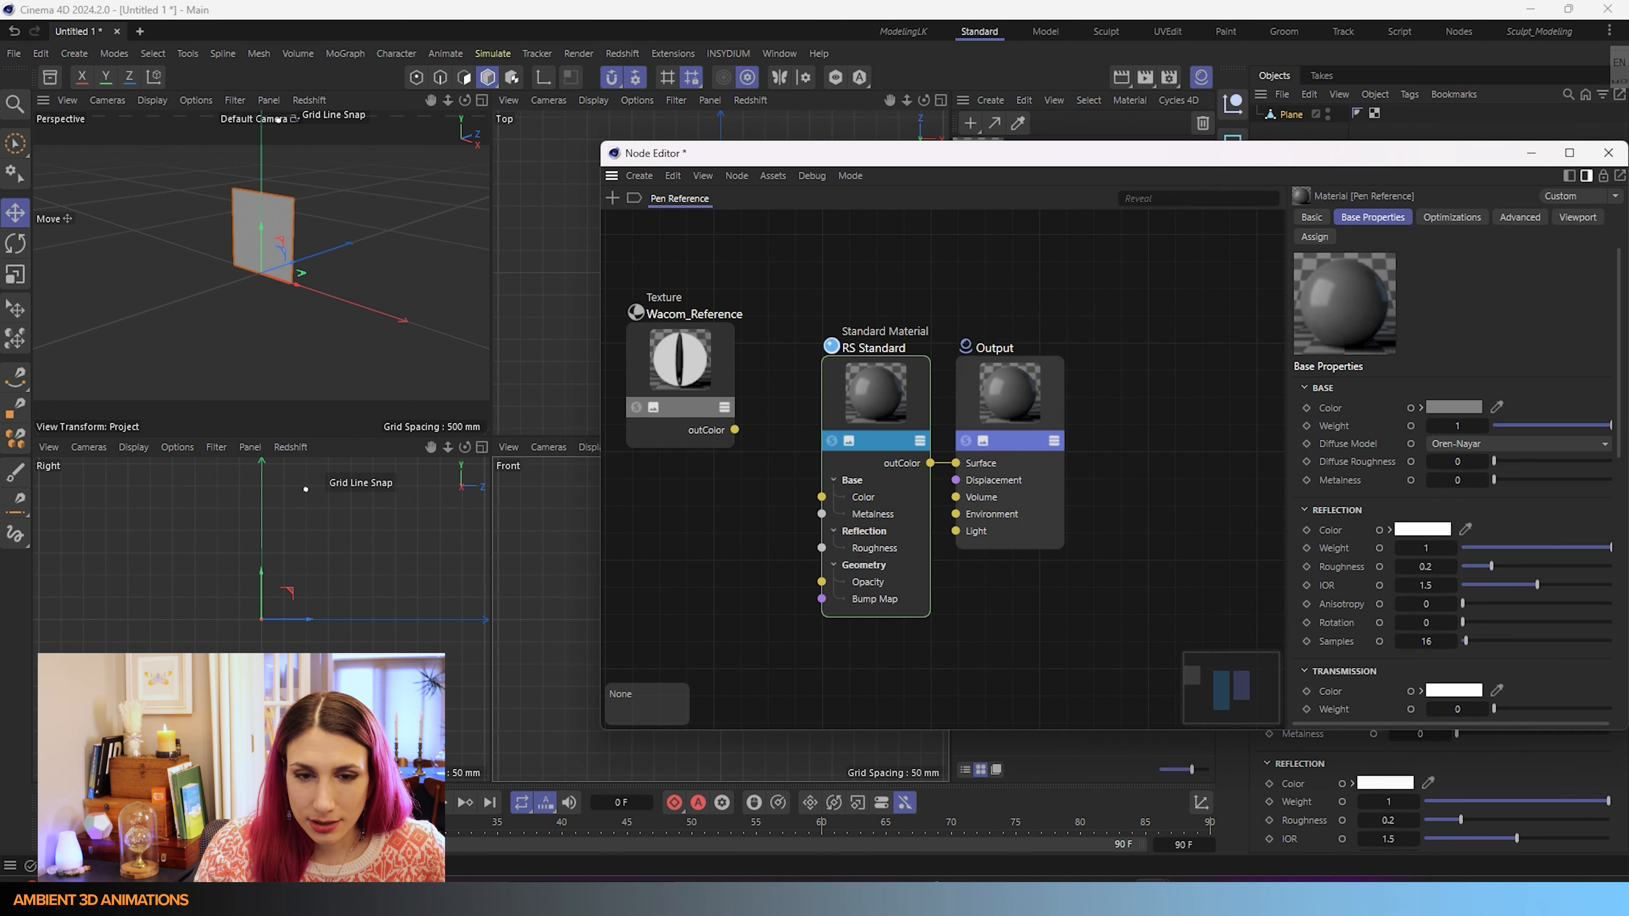
- Connect the Wacom_Reference texture's outColor to the Base Color of the RS Standard material and close the node graph
left_click_drag(735, 429, 822, 497)
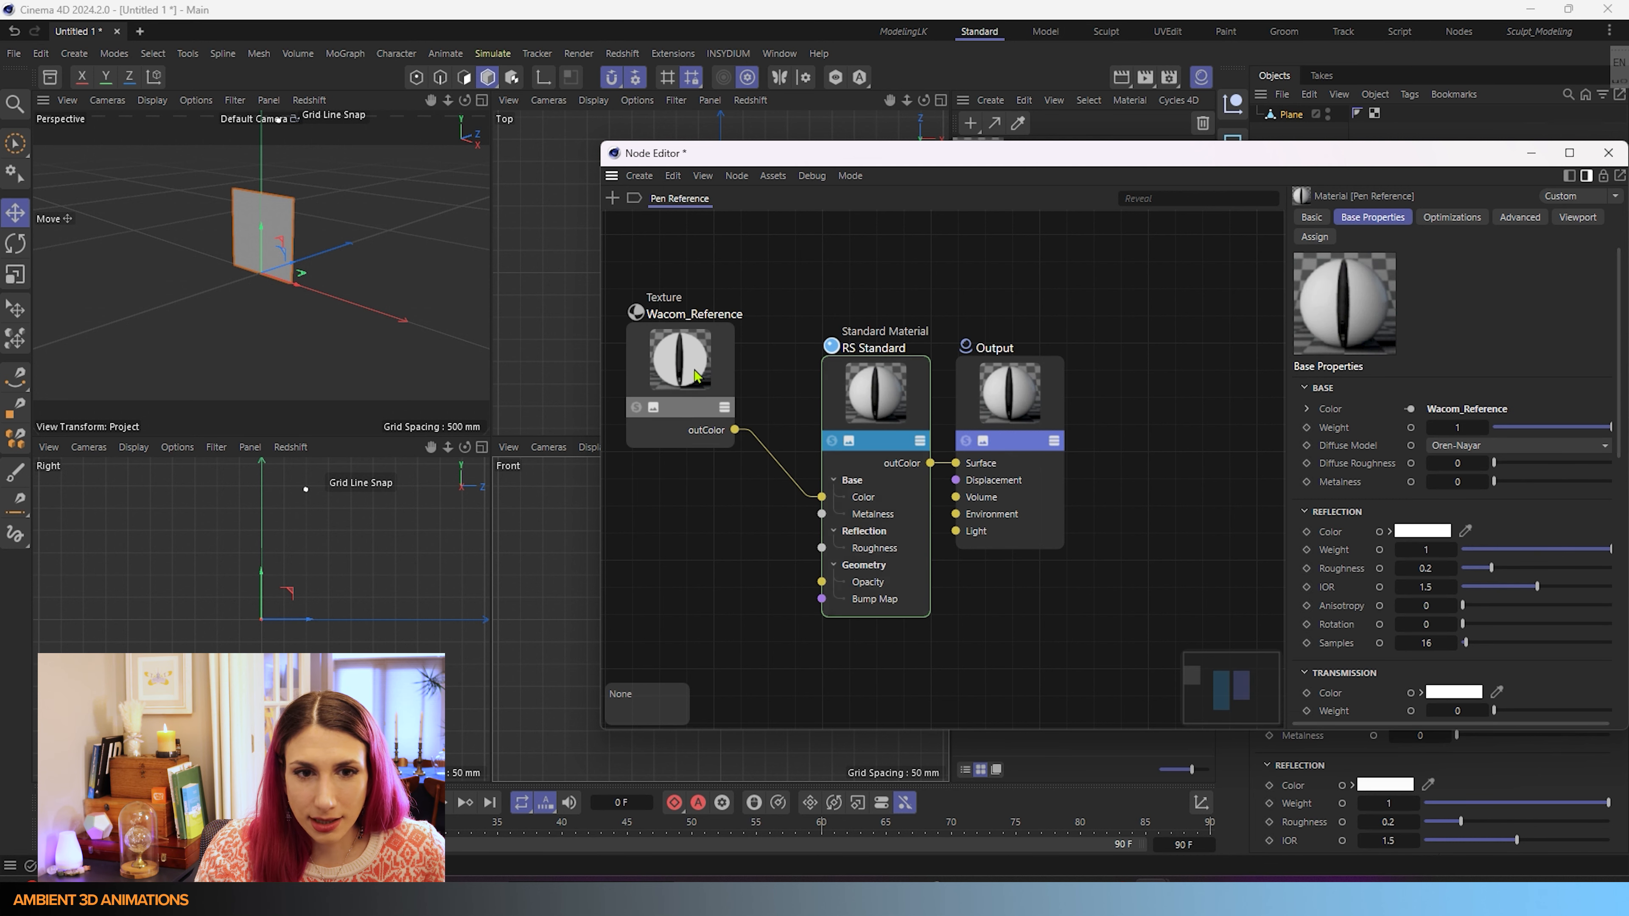
left_click_drag(679, 356, 694, 371)
left_click(1608, 158)
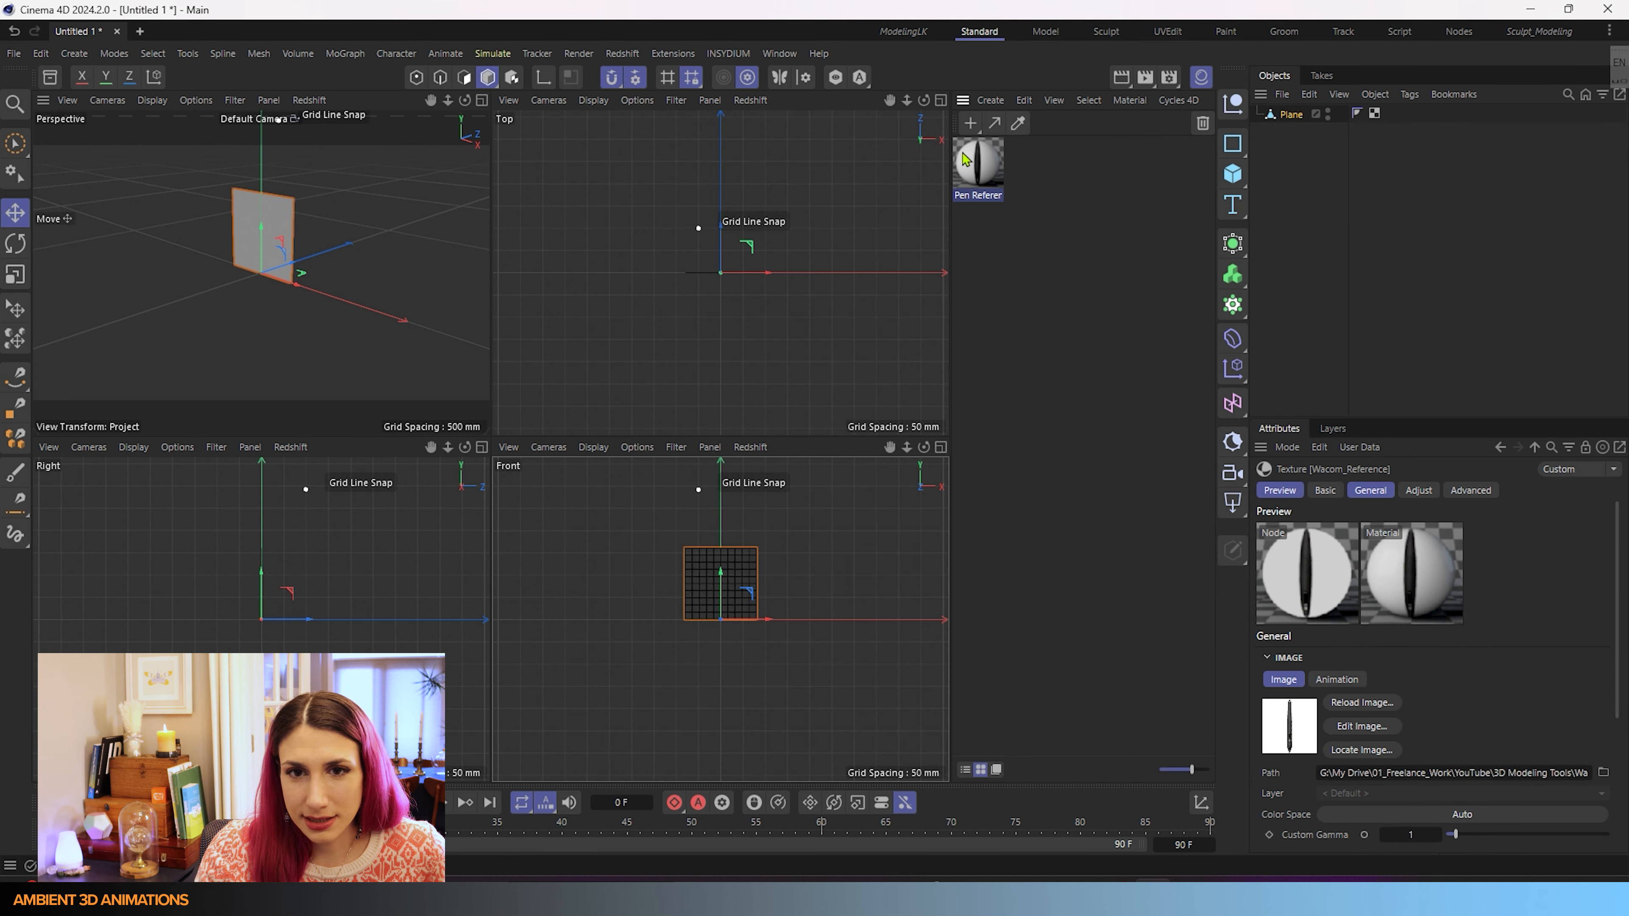
- Apply the Pen Reference material to the plane and check the image in the perspective view
left_click_drag(979, 171, 278, 225)
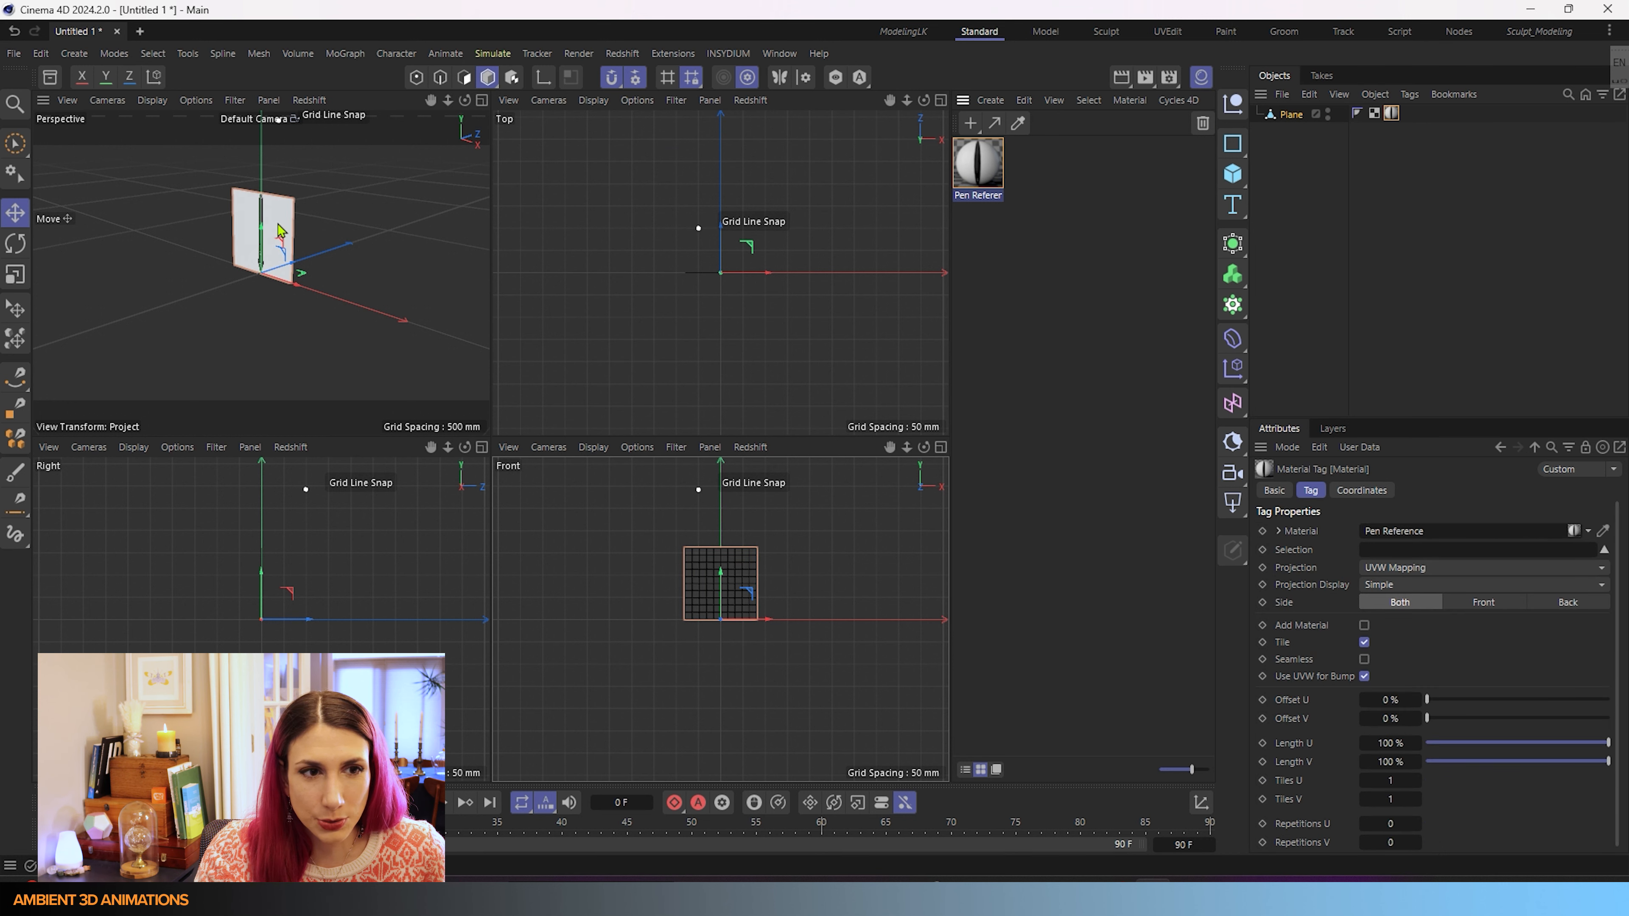
scroll(236, 233, "up", 5)
scroll(256, 265, "up", 5)
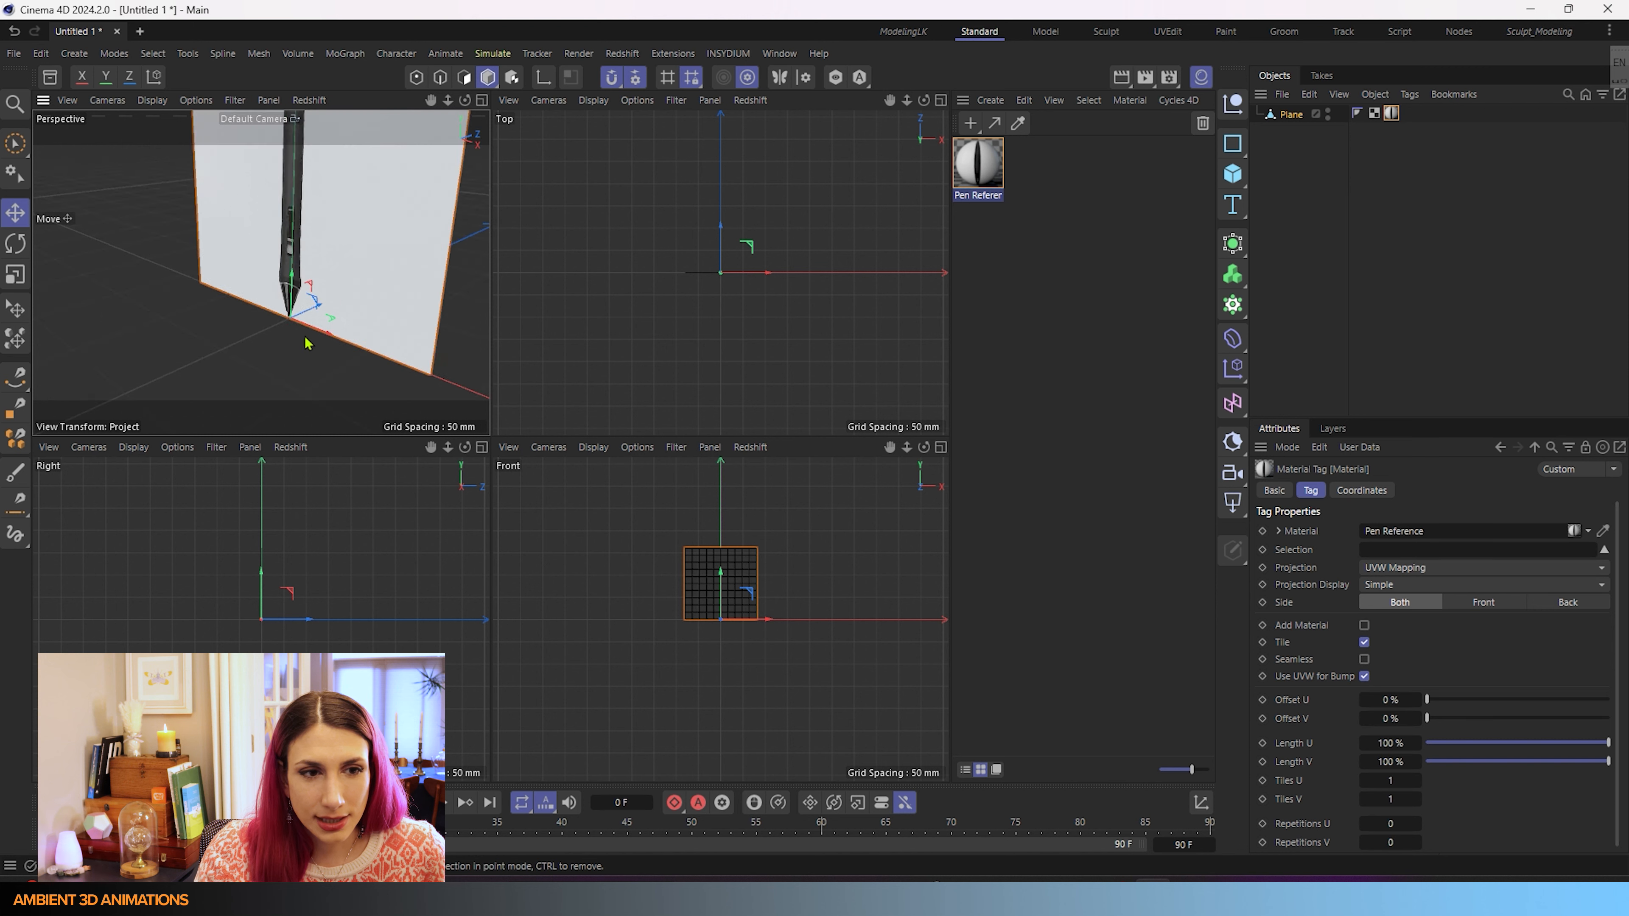
scroll(284, 273, "down", 3)
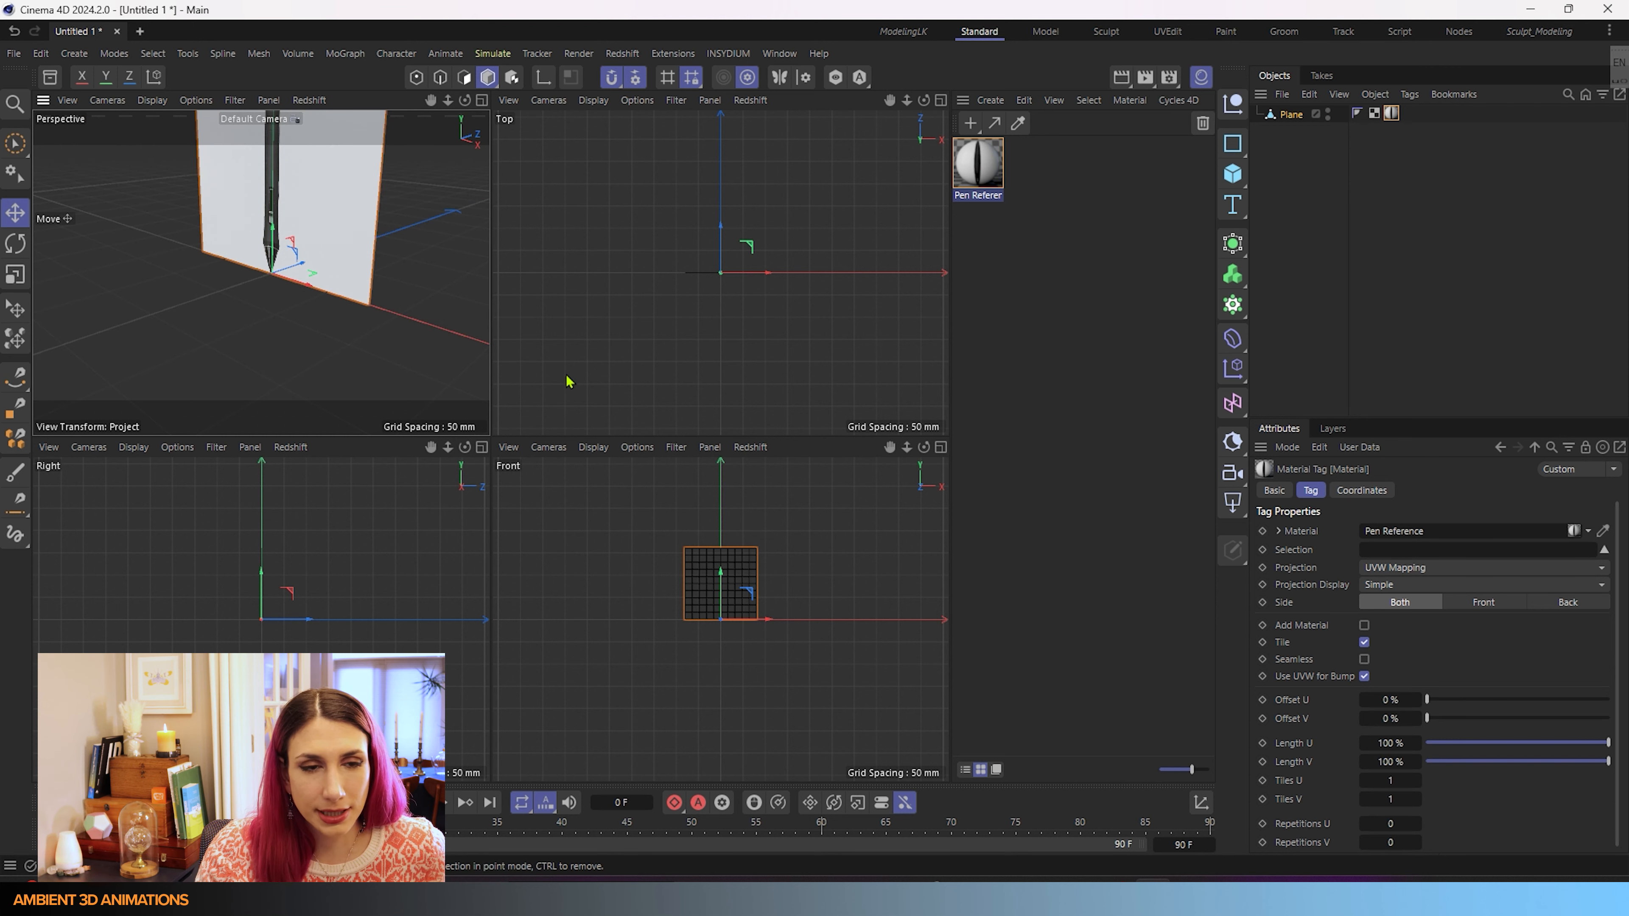
- Move the reference plane back along the Z axis, a short distance behind the world origin
left_click_drag(721, 225, 723, 207)
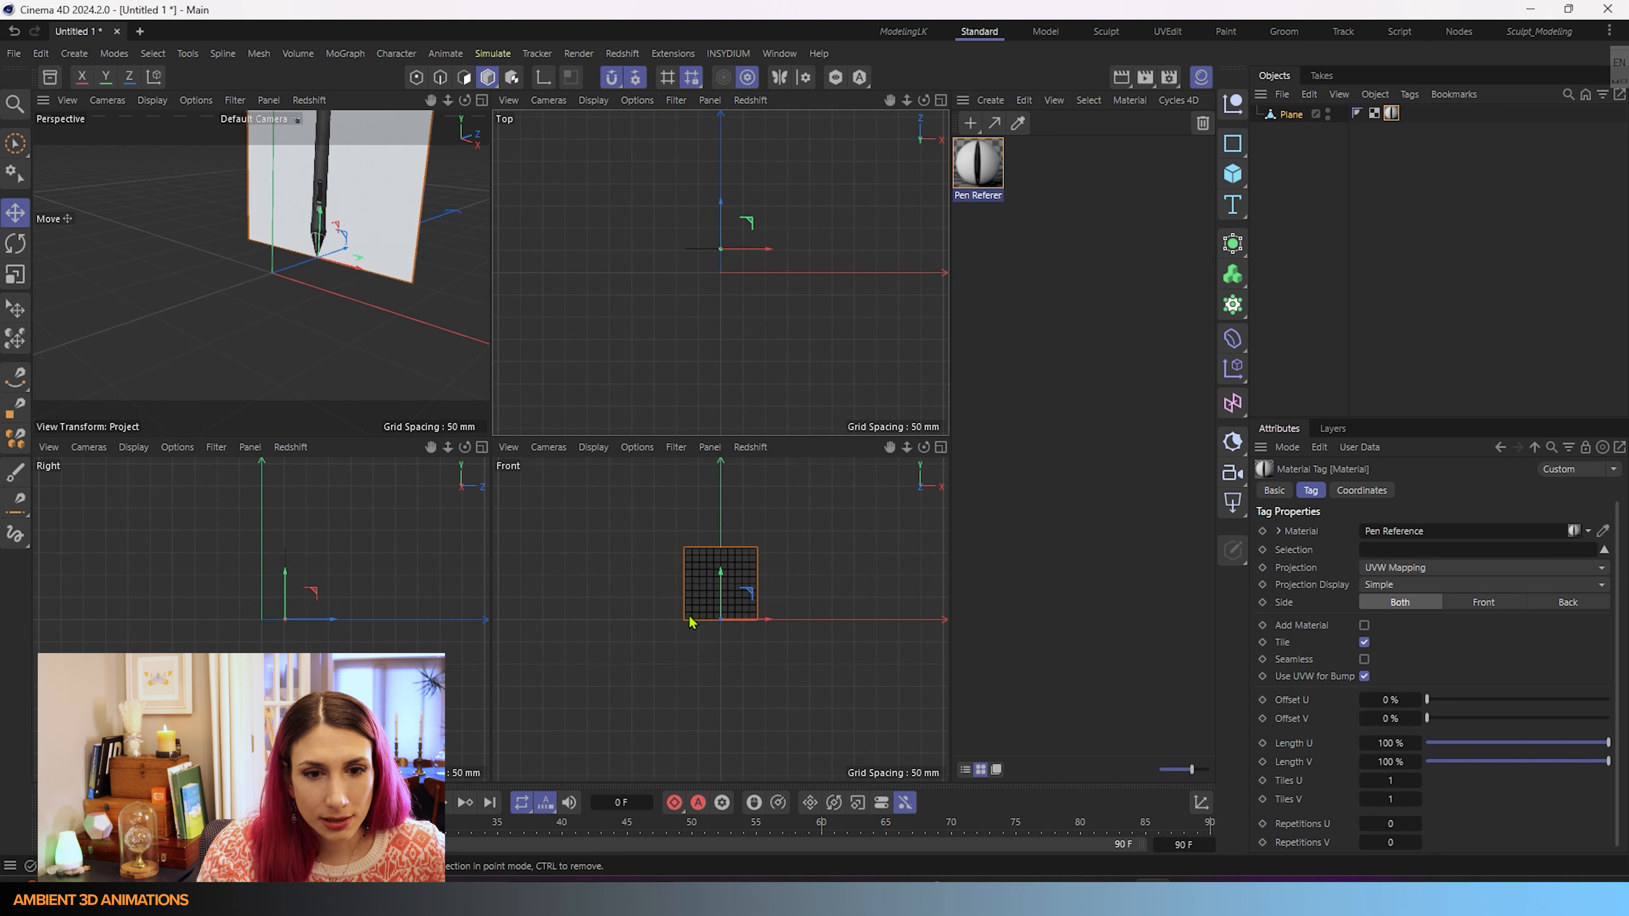
left_click_drag(309, 306, 363, 273, "alt")
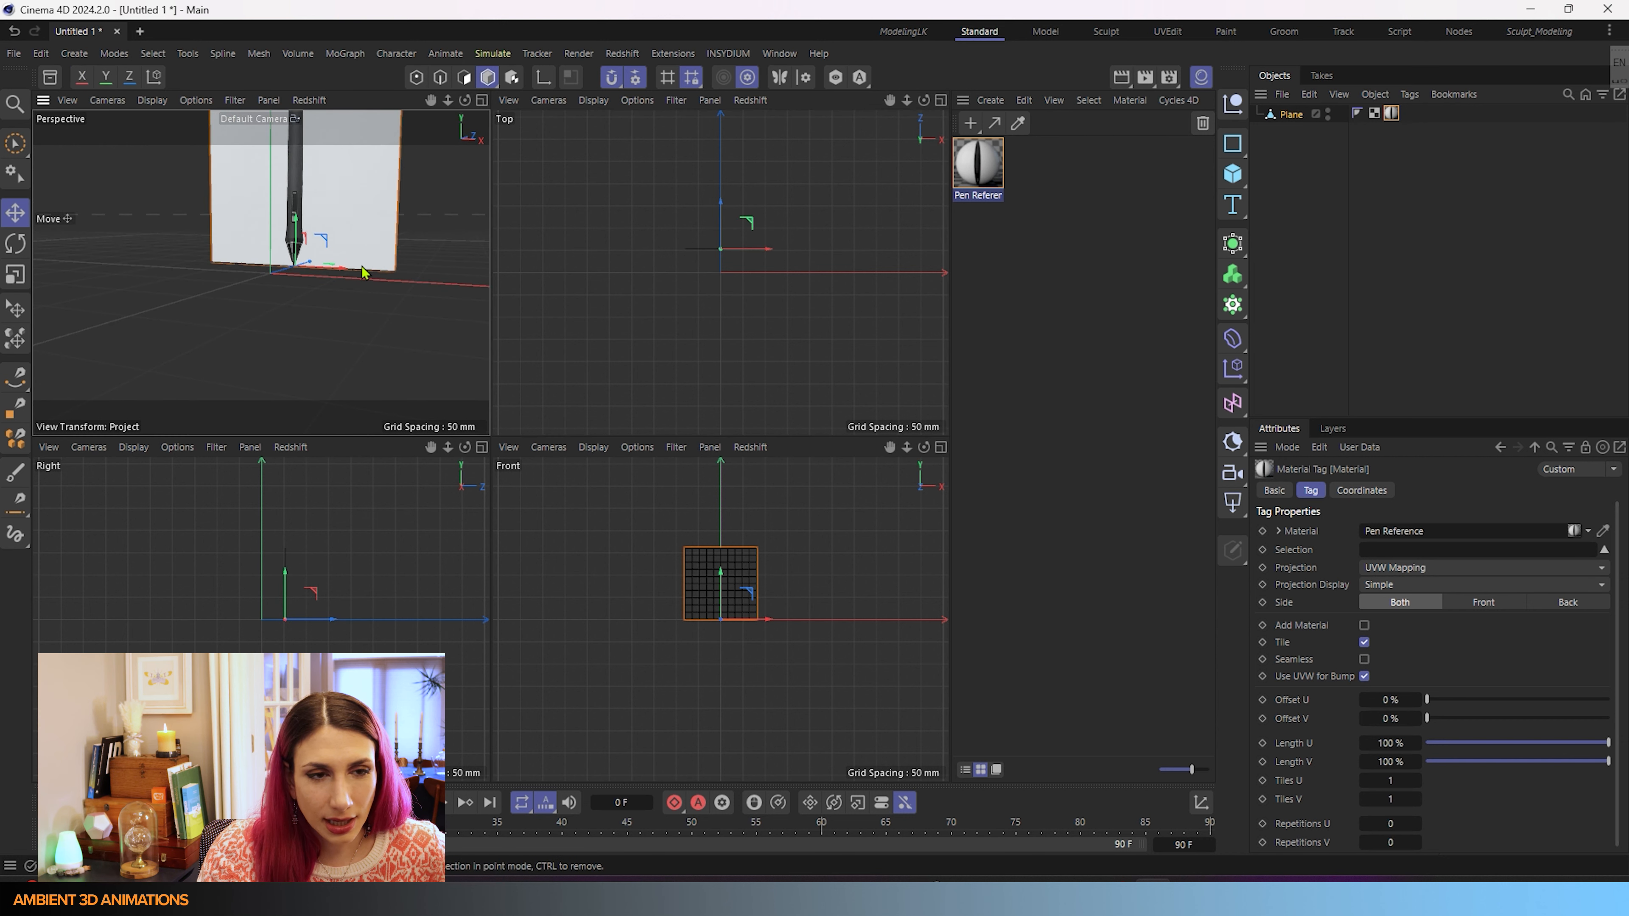
middle_click_drag(363, 266, 372, 396, "alt")
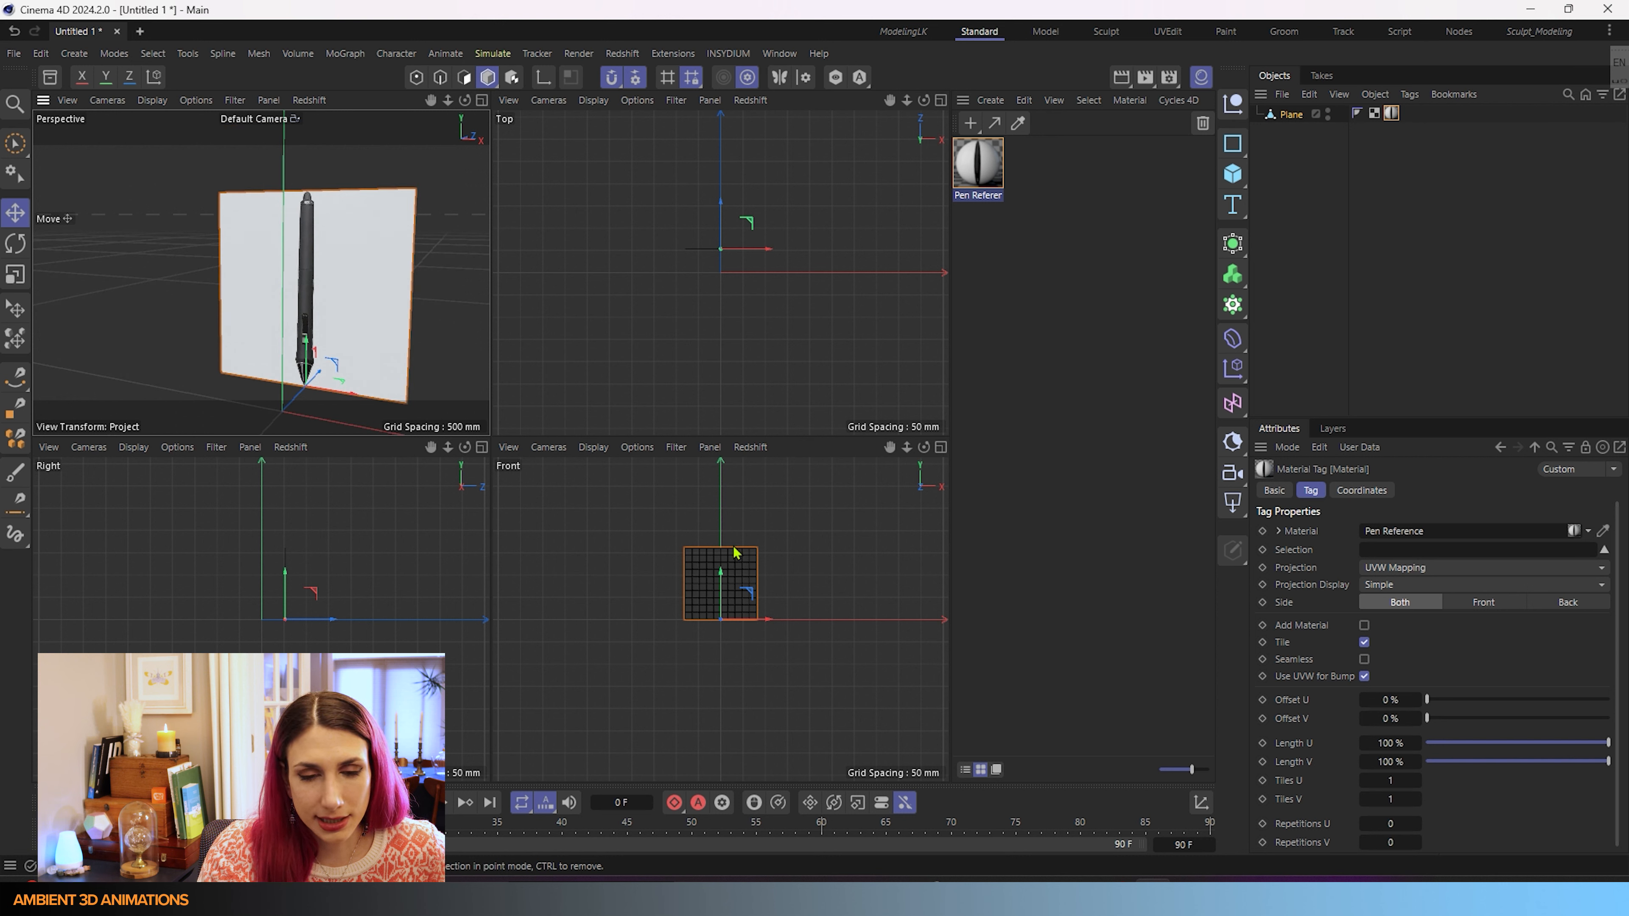
- Maximize the Front view and set its display to Quick Shading so the pen image can be inspected up close
middle_click(752, 559)
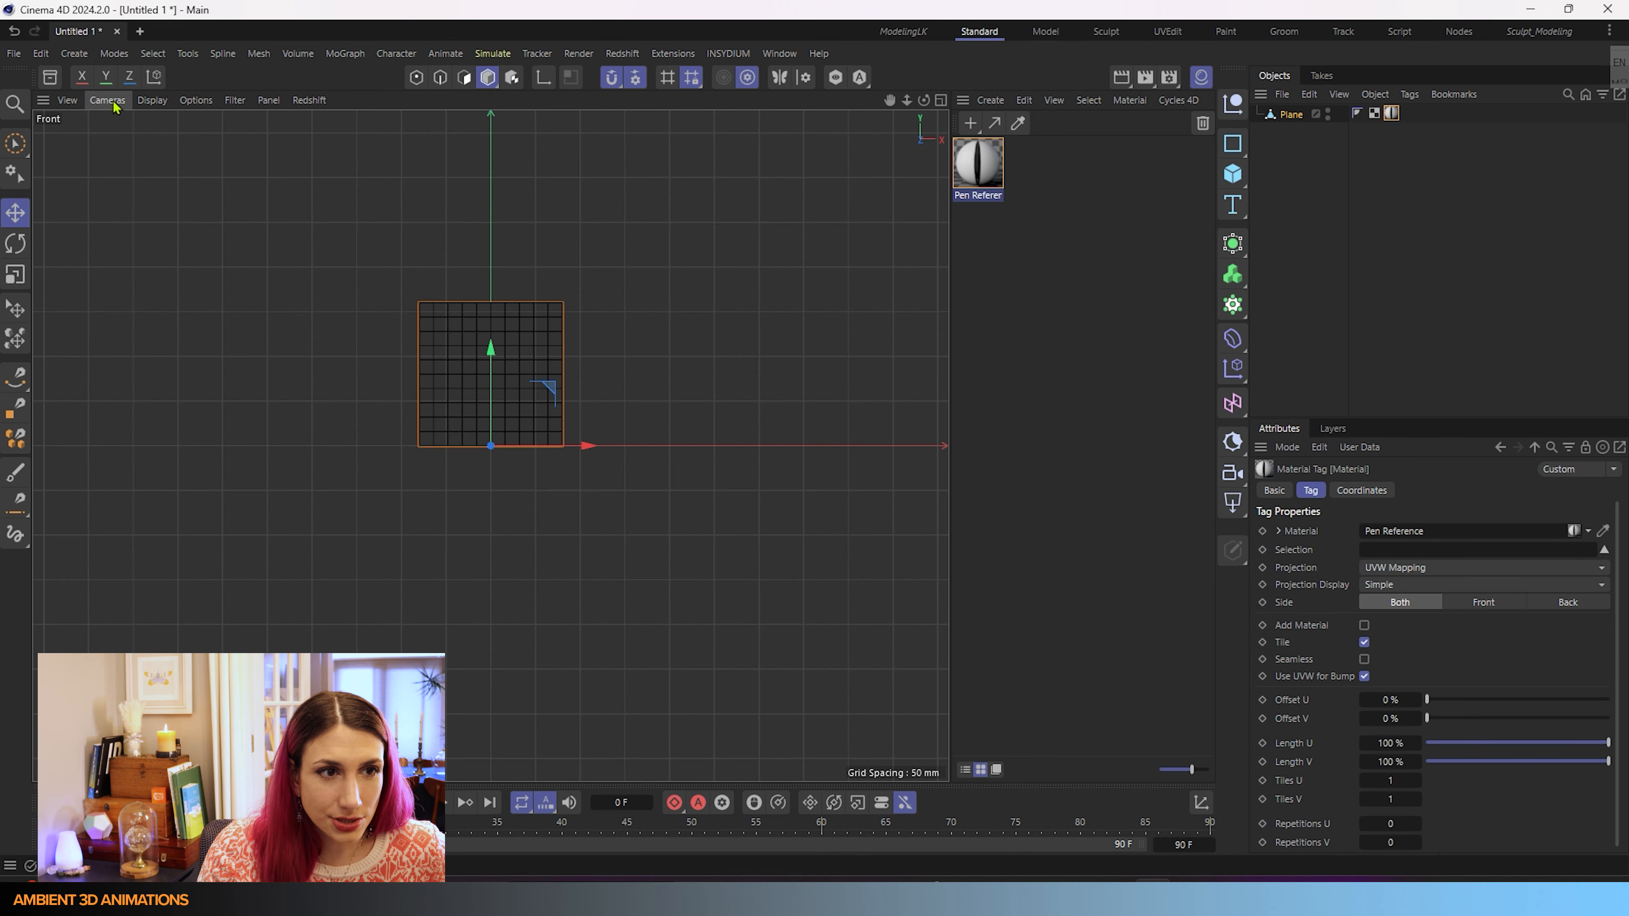
left_click(148, 101)
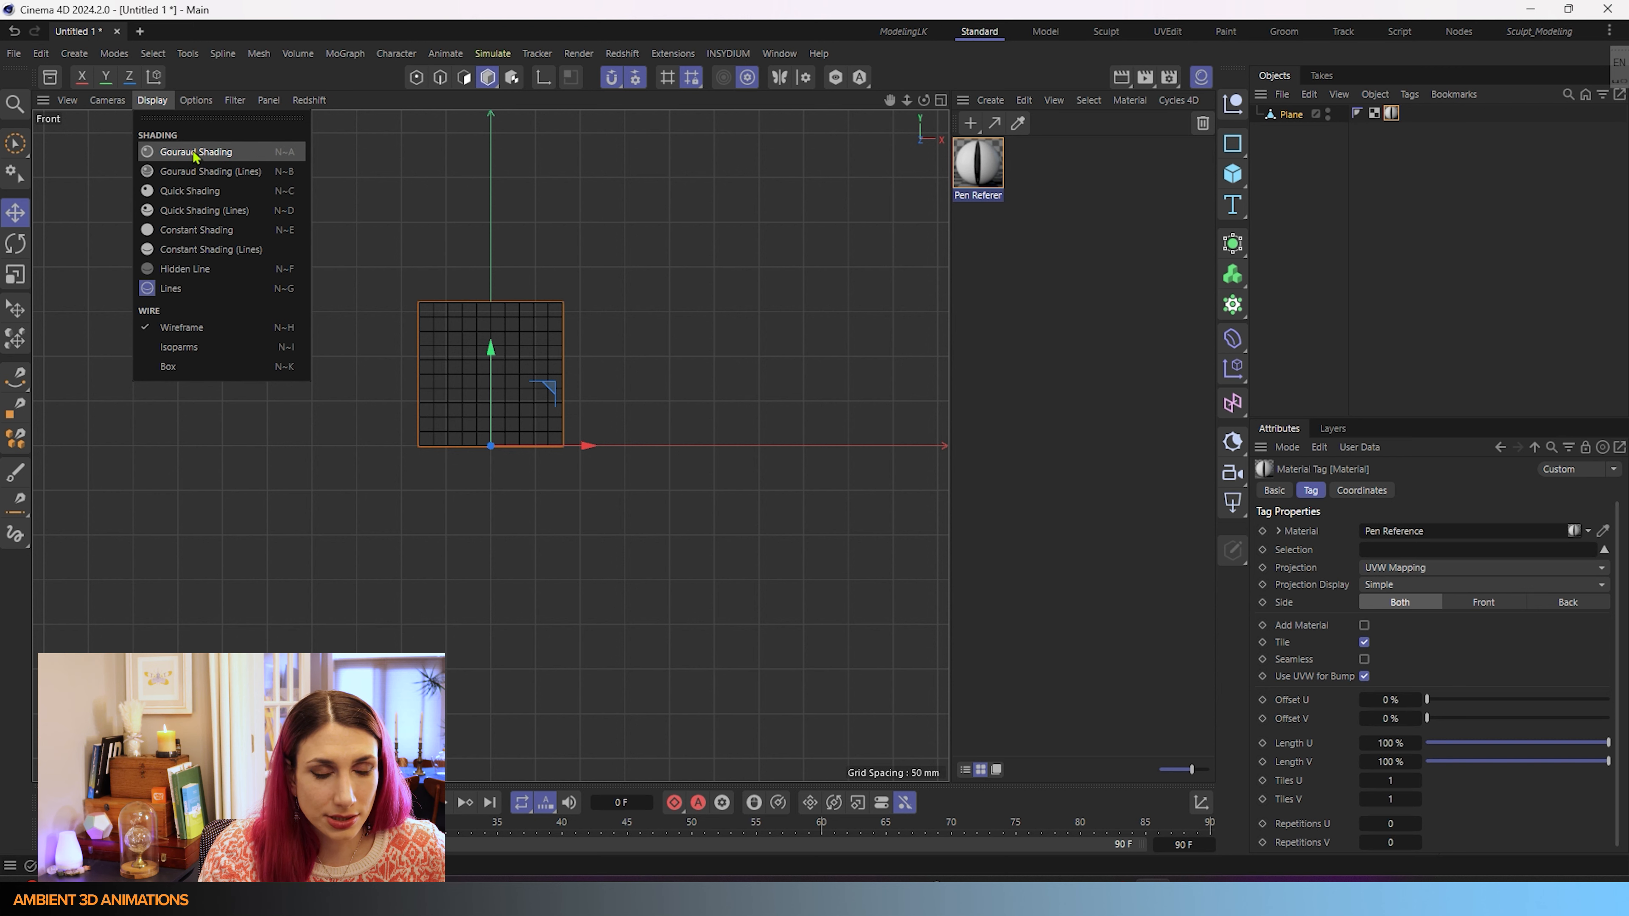
left_click(193, 190)
scroll(475, 330, "up", 3)
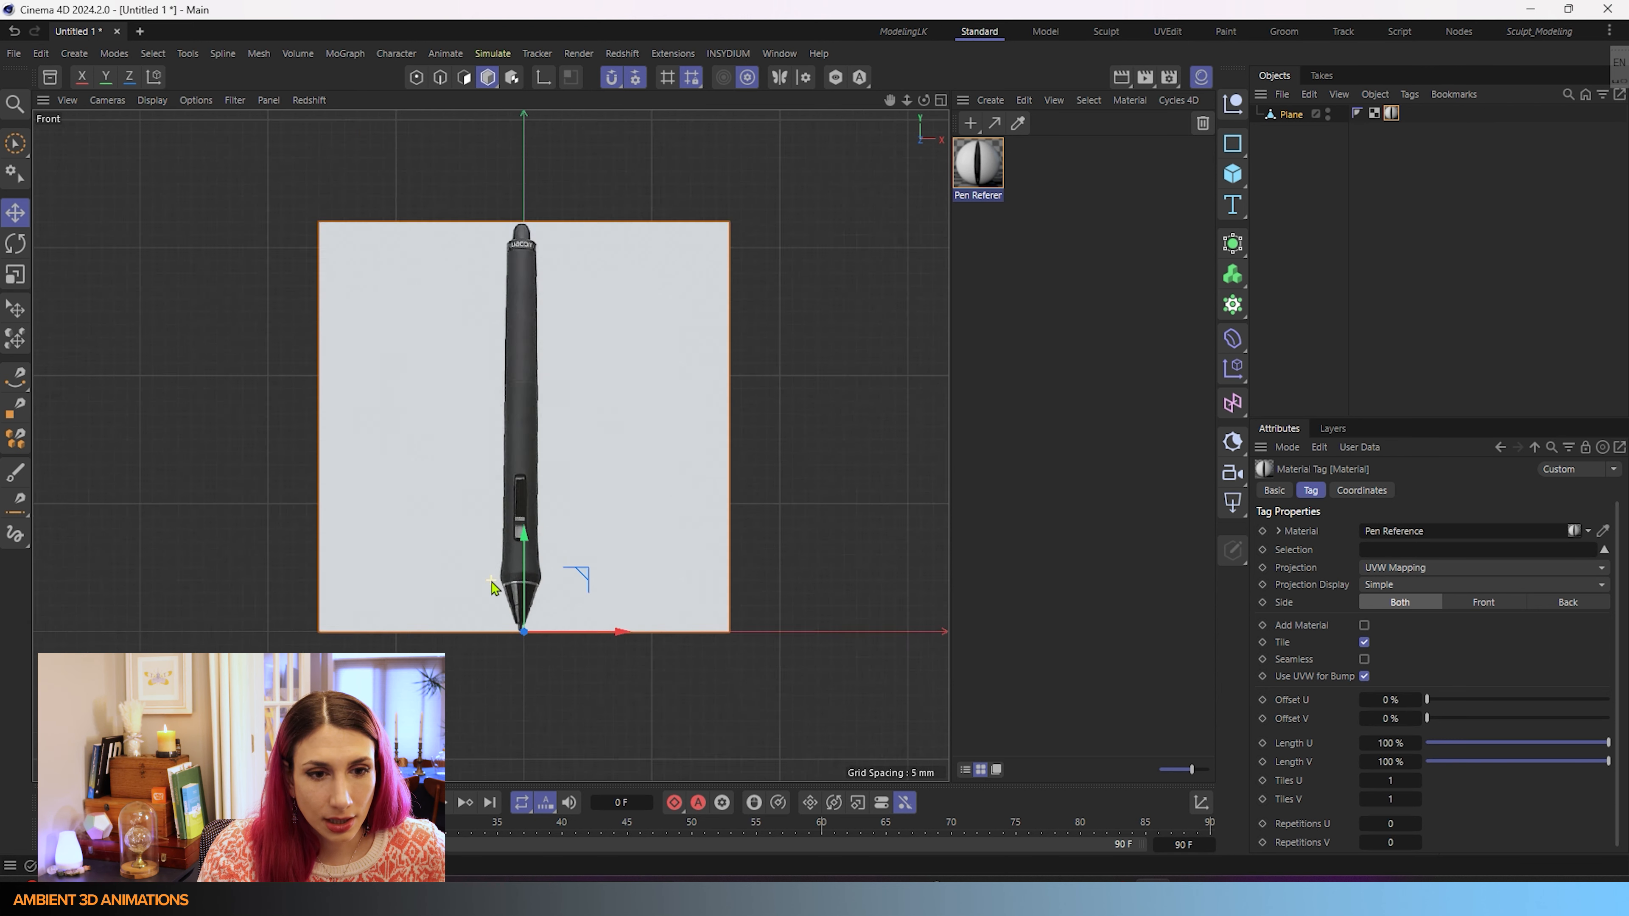
scroll(513, 593, "up", 5)
scroll(561, 622, "down", 2)
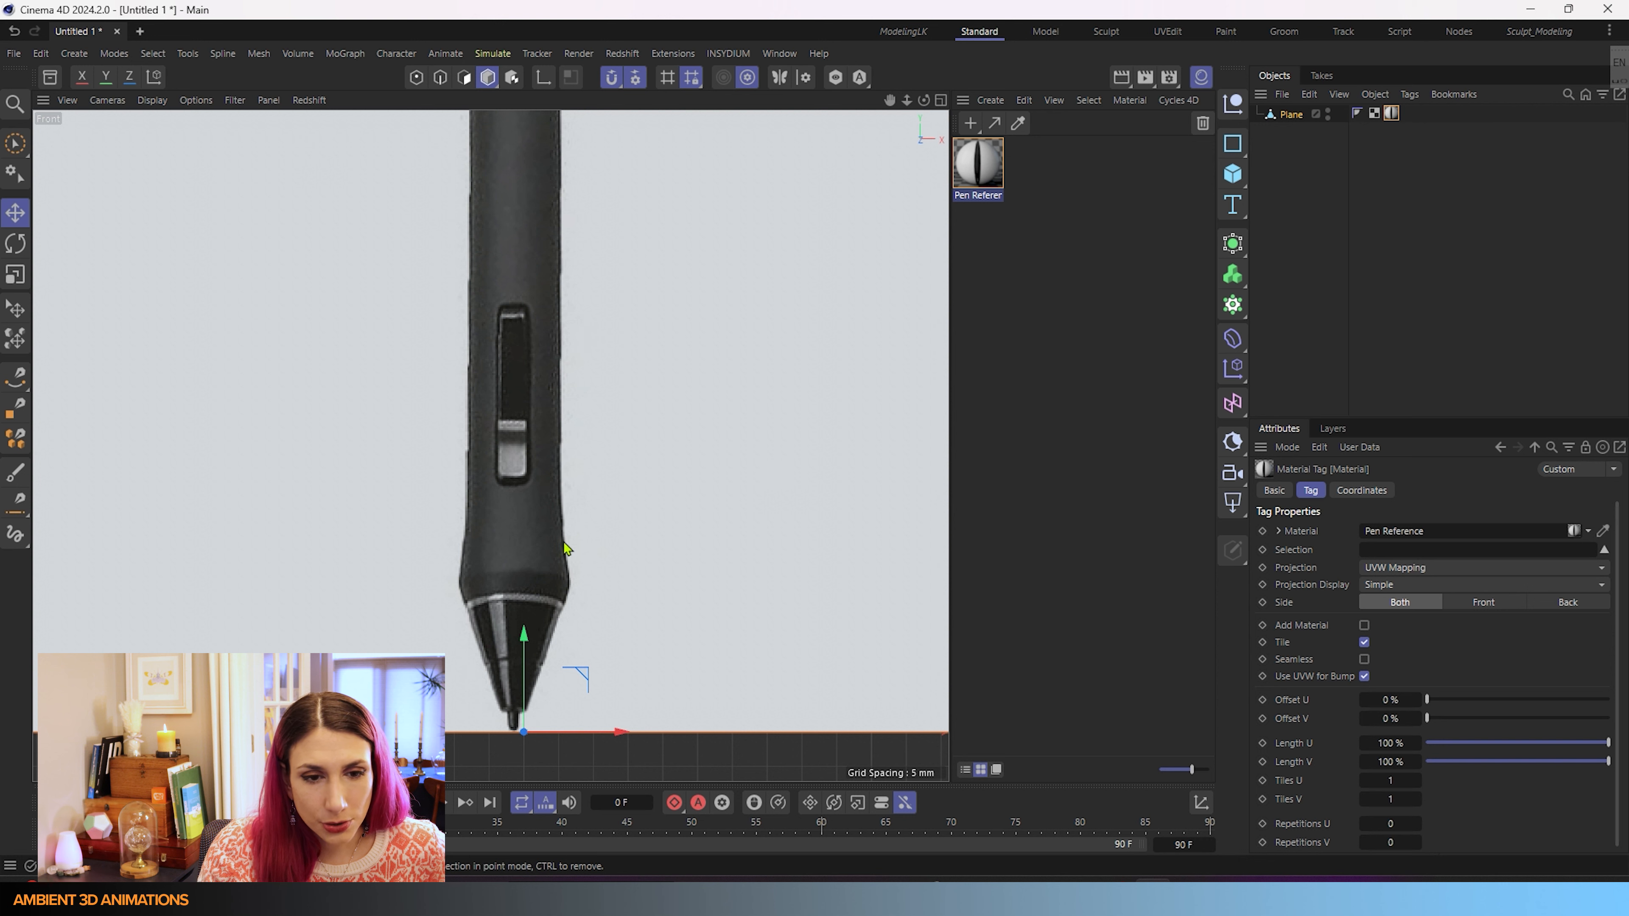
- Check the Default Resolution choices for textures in the Viewport Hardware preferences
left_click(42, 56)
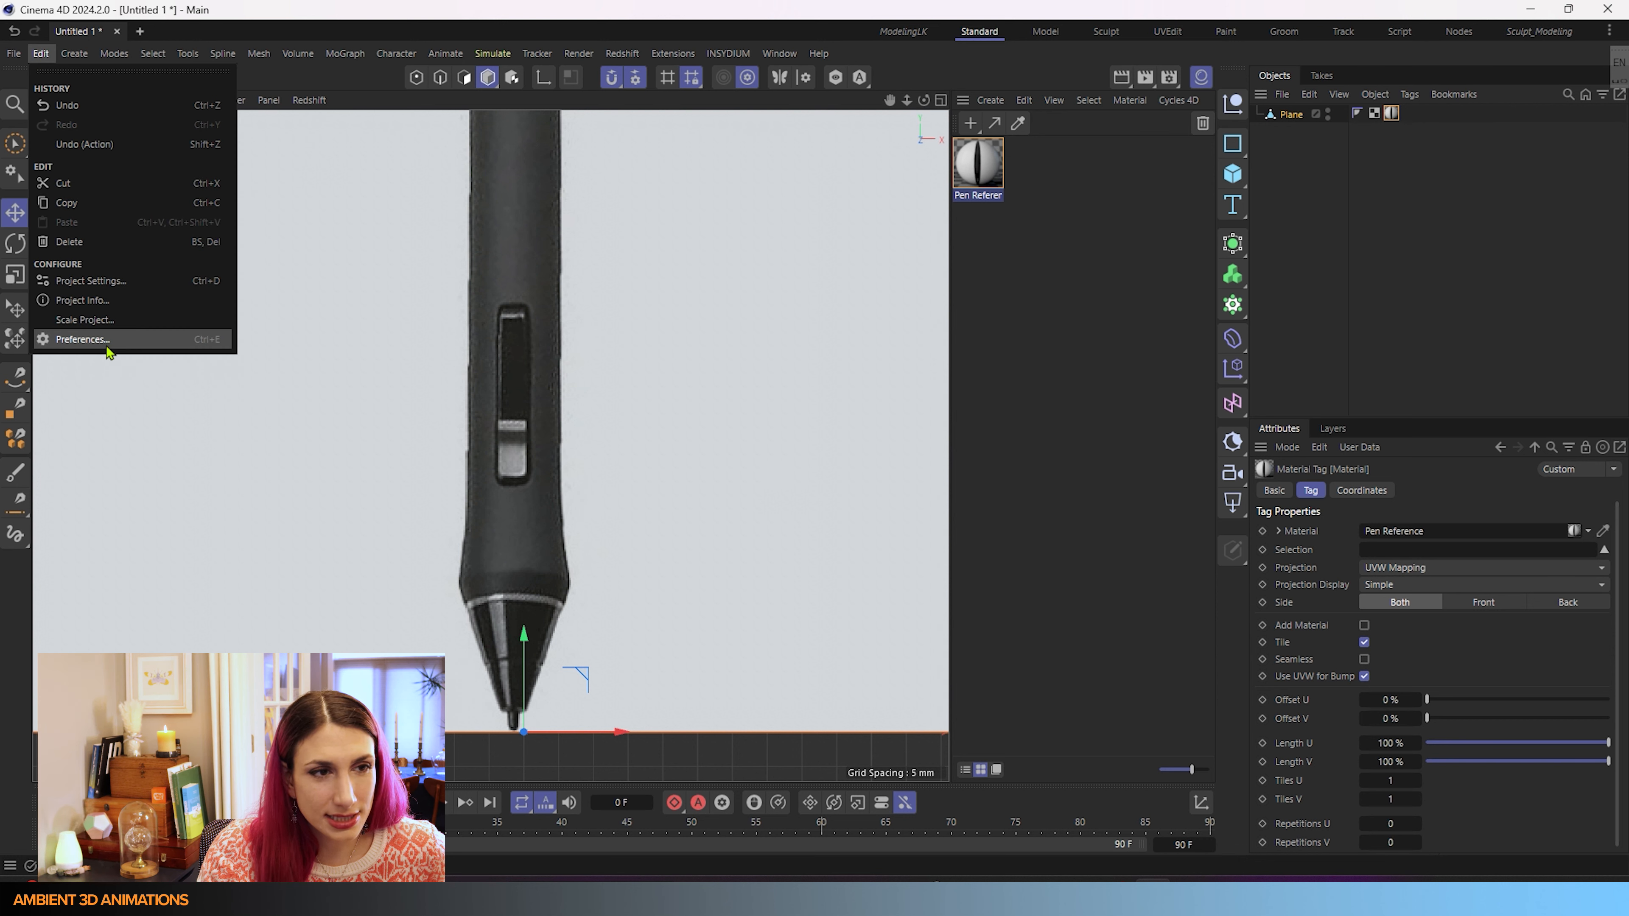
left_click(84, 340)
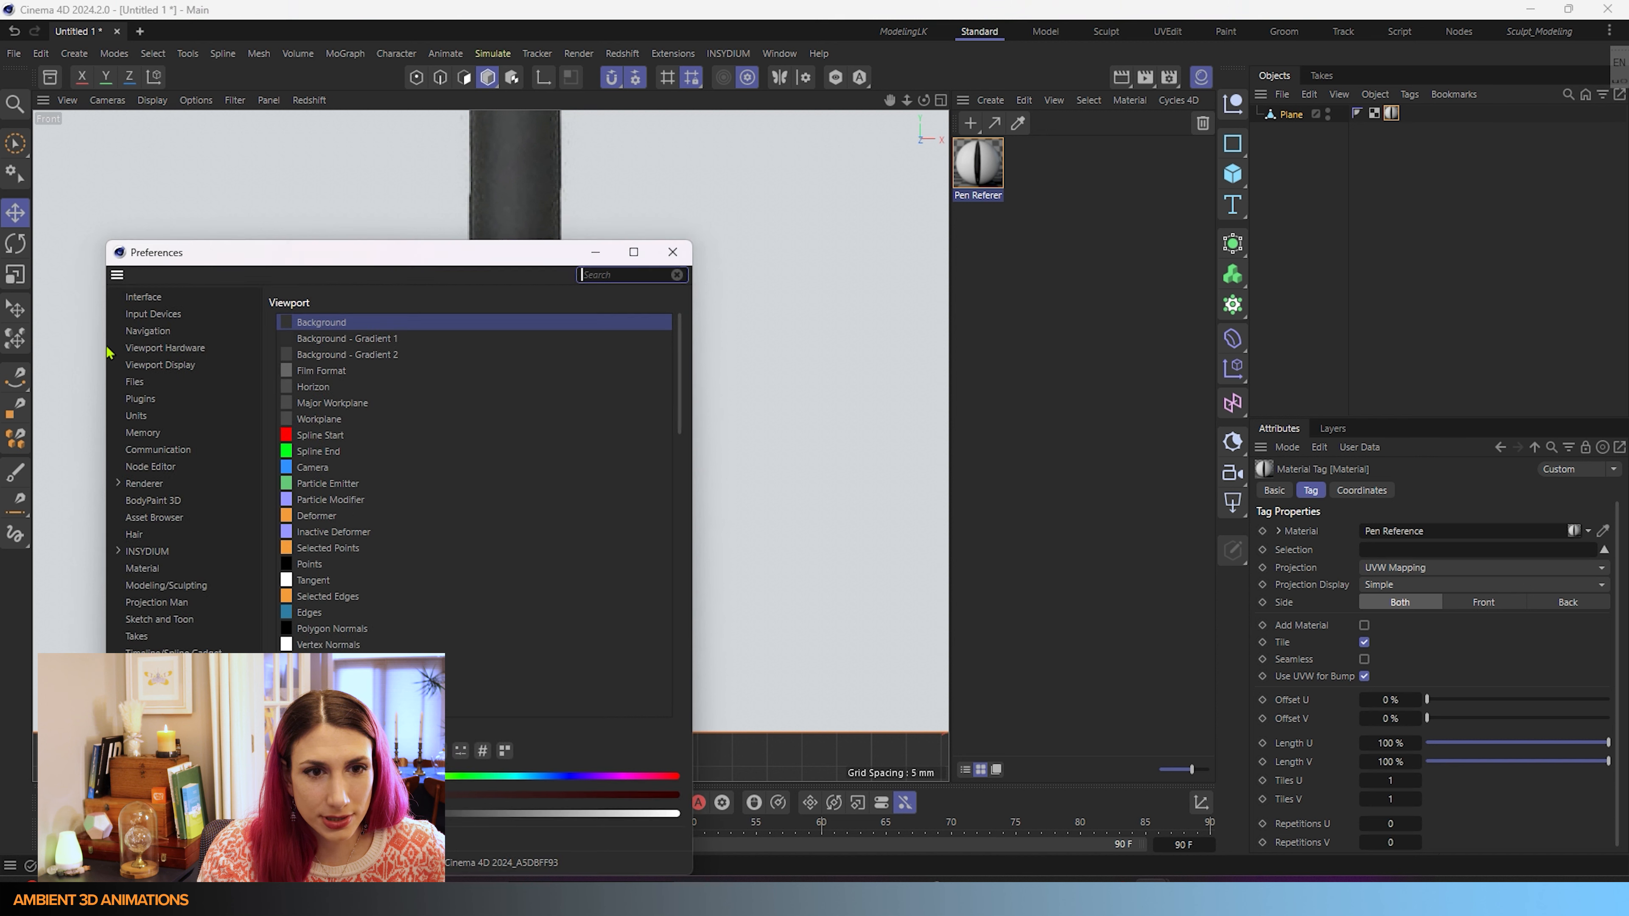
left_click(178, 367)
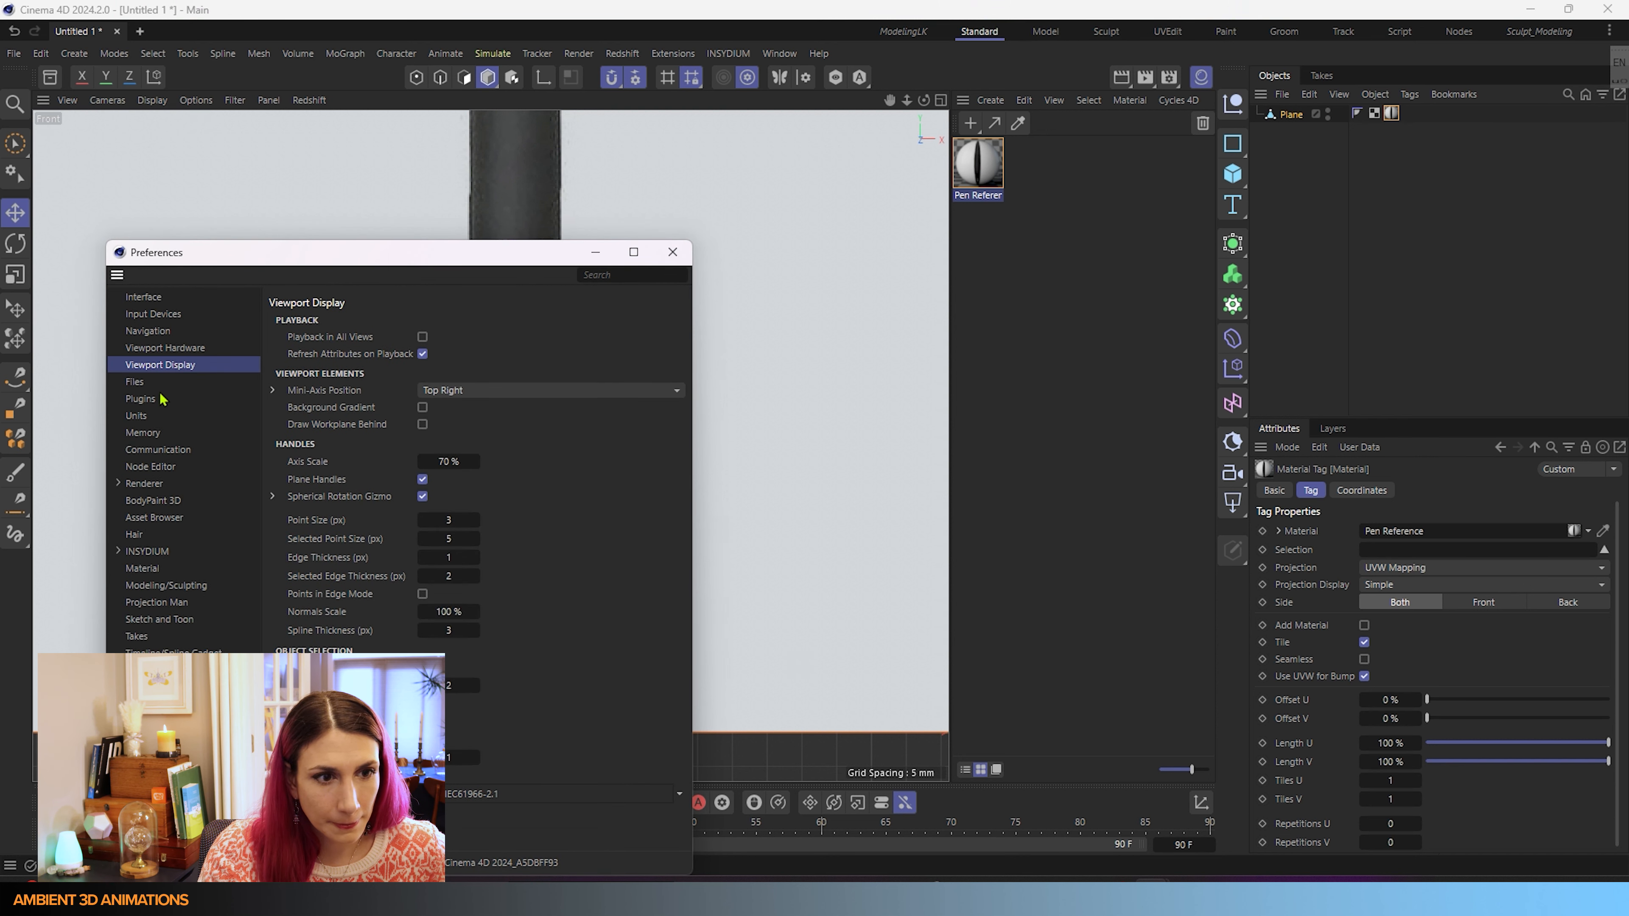
left_click(179, 350)
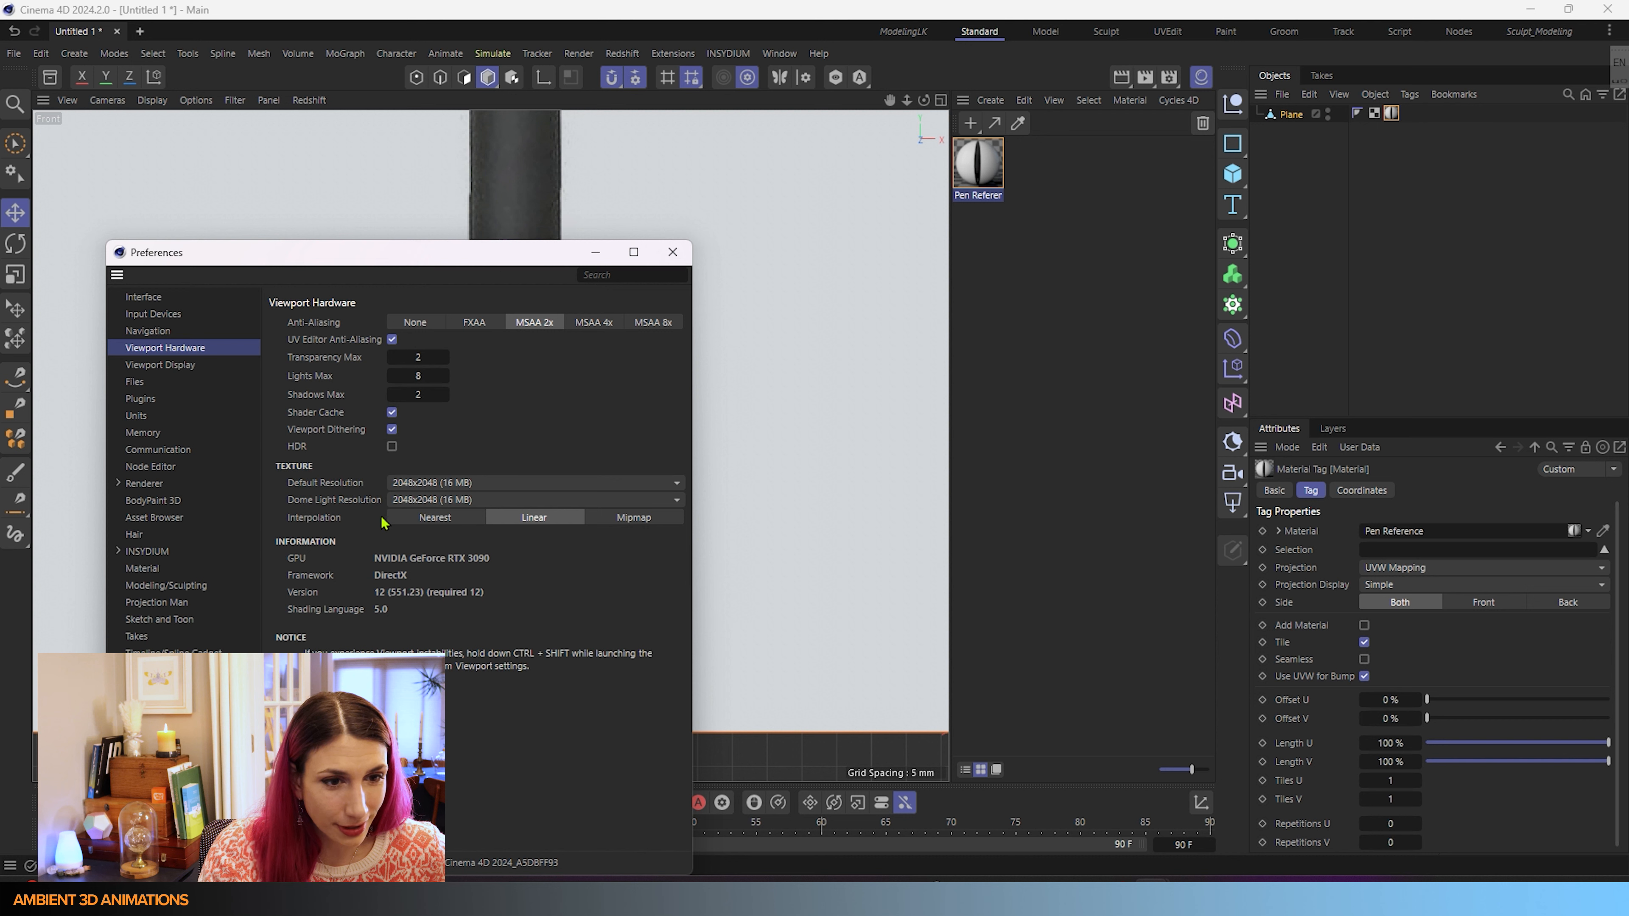
left_click(468, 484)
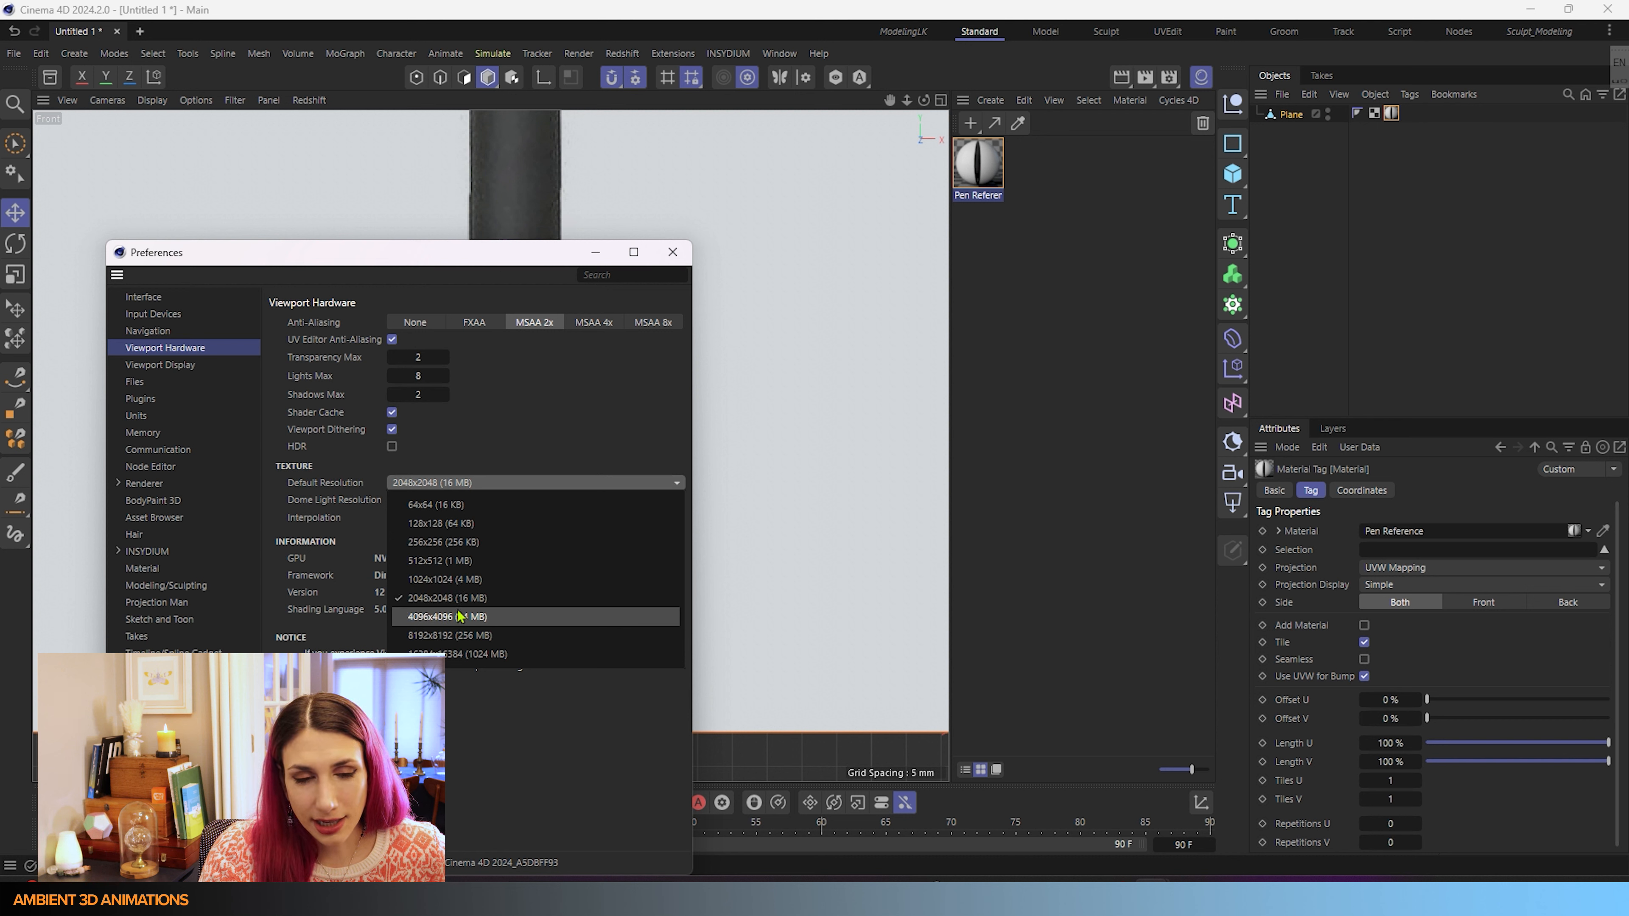
left_click(680, 257)
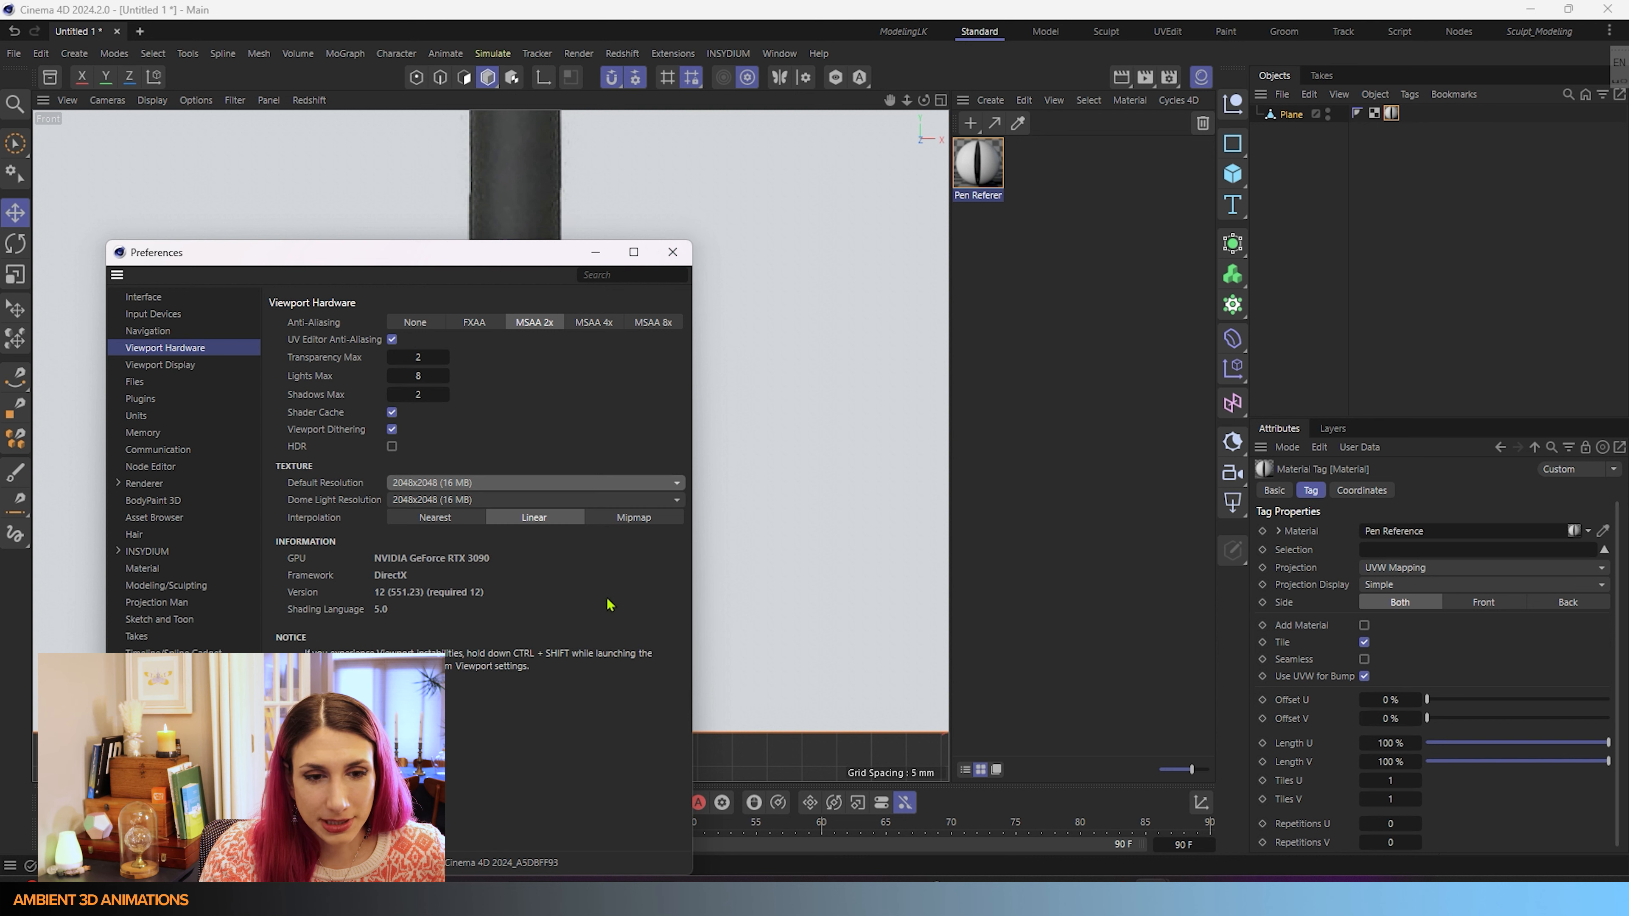
left_click(673, 252)
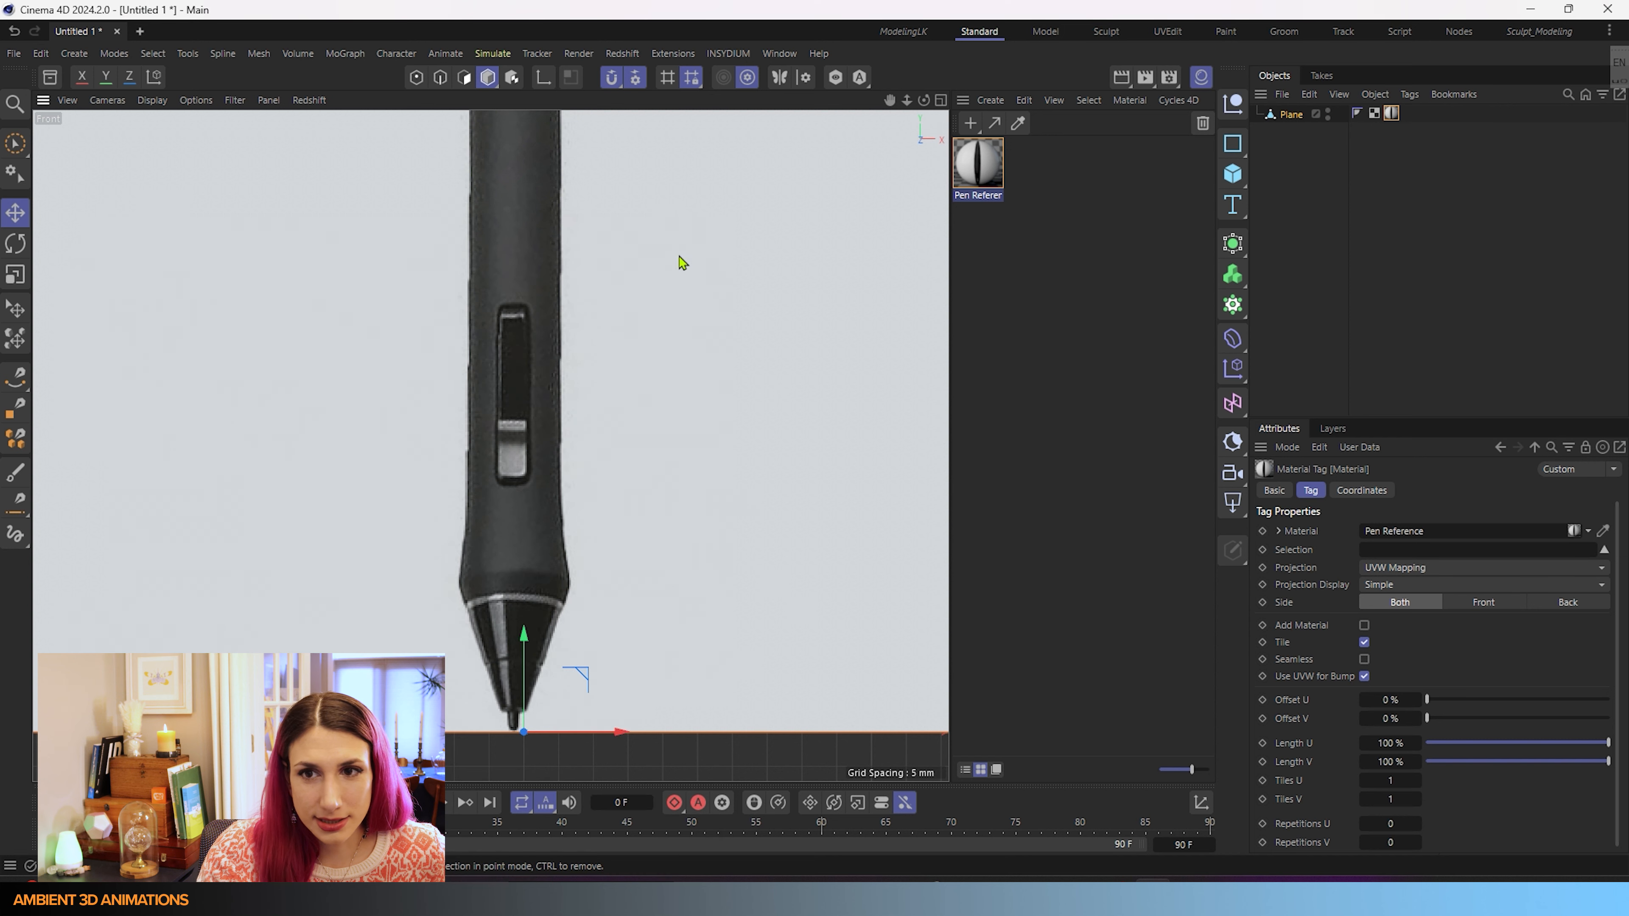
- Set Offset U of the plane's material tag to 1% to centre the pen image on the vertical axis
left_click(1291, 115)
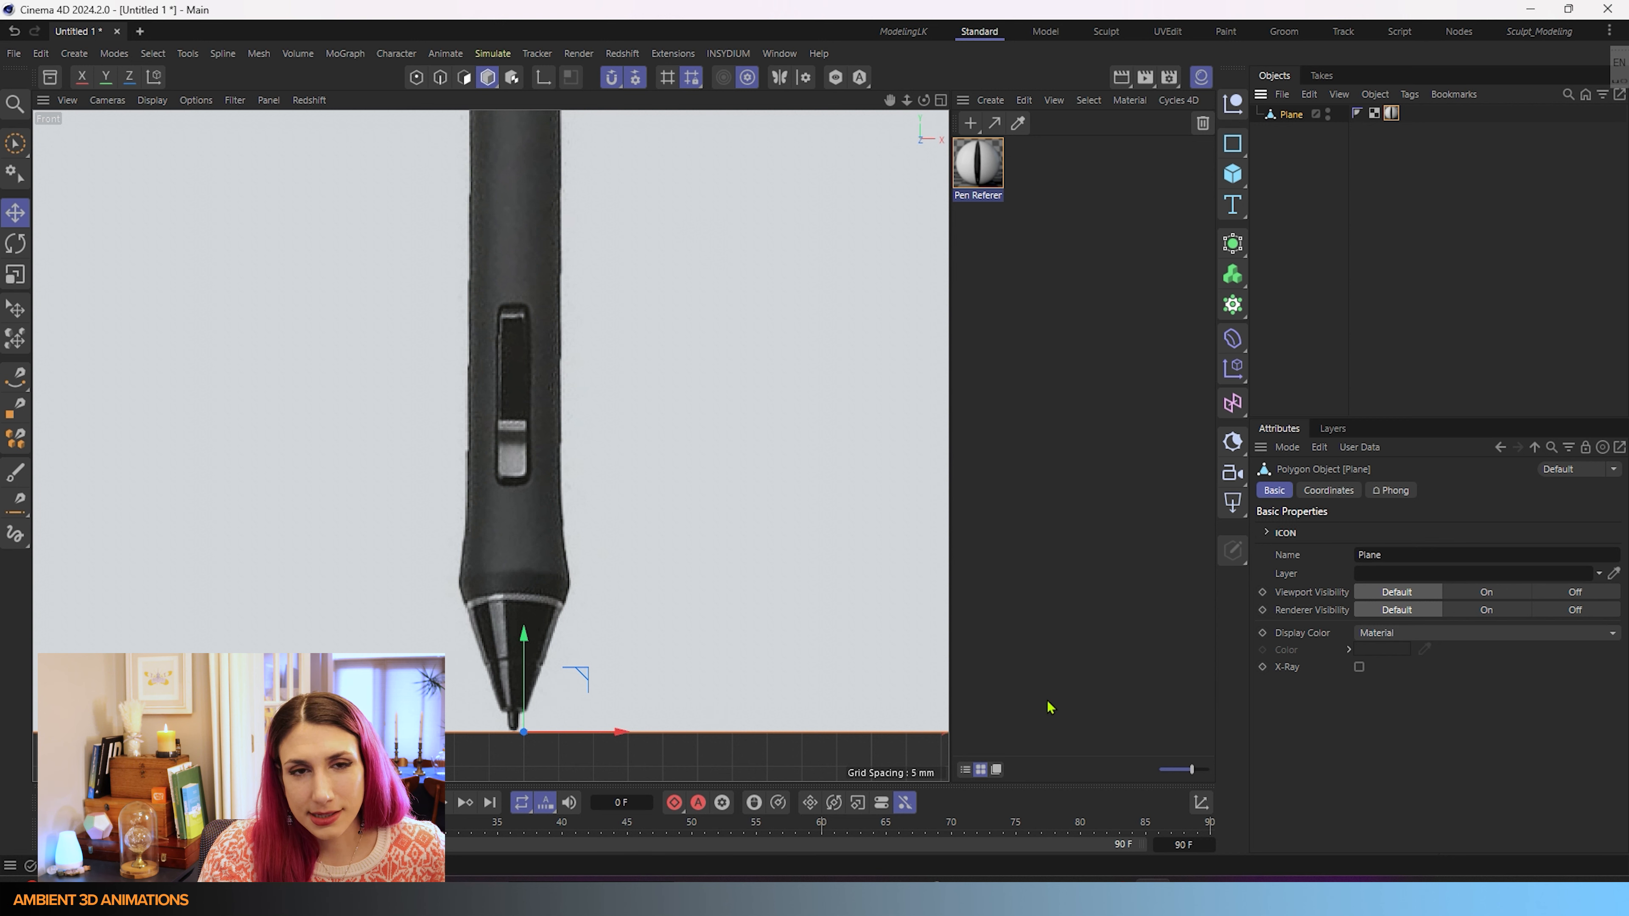
left_click(1391, 113)
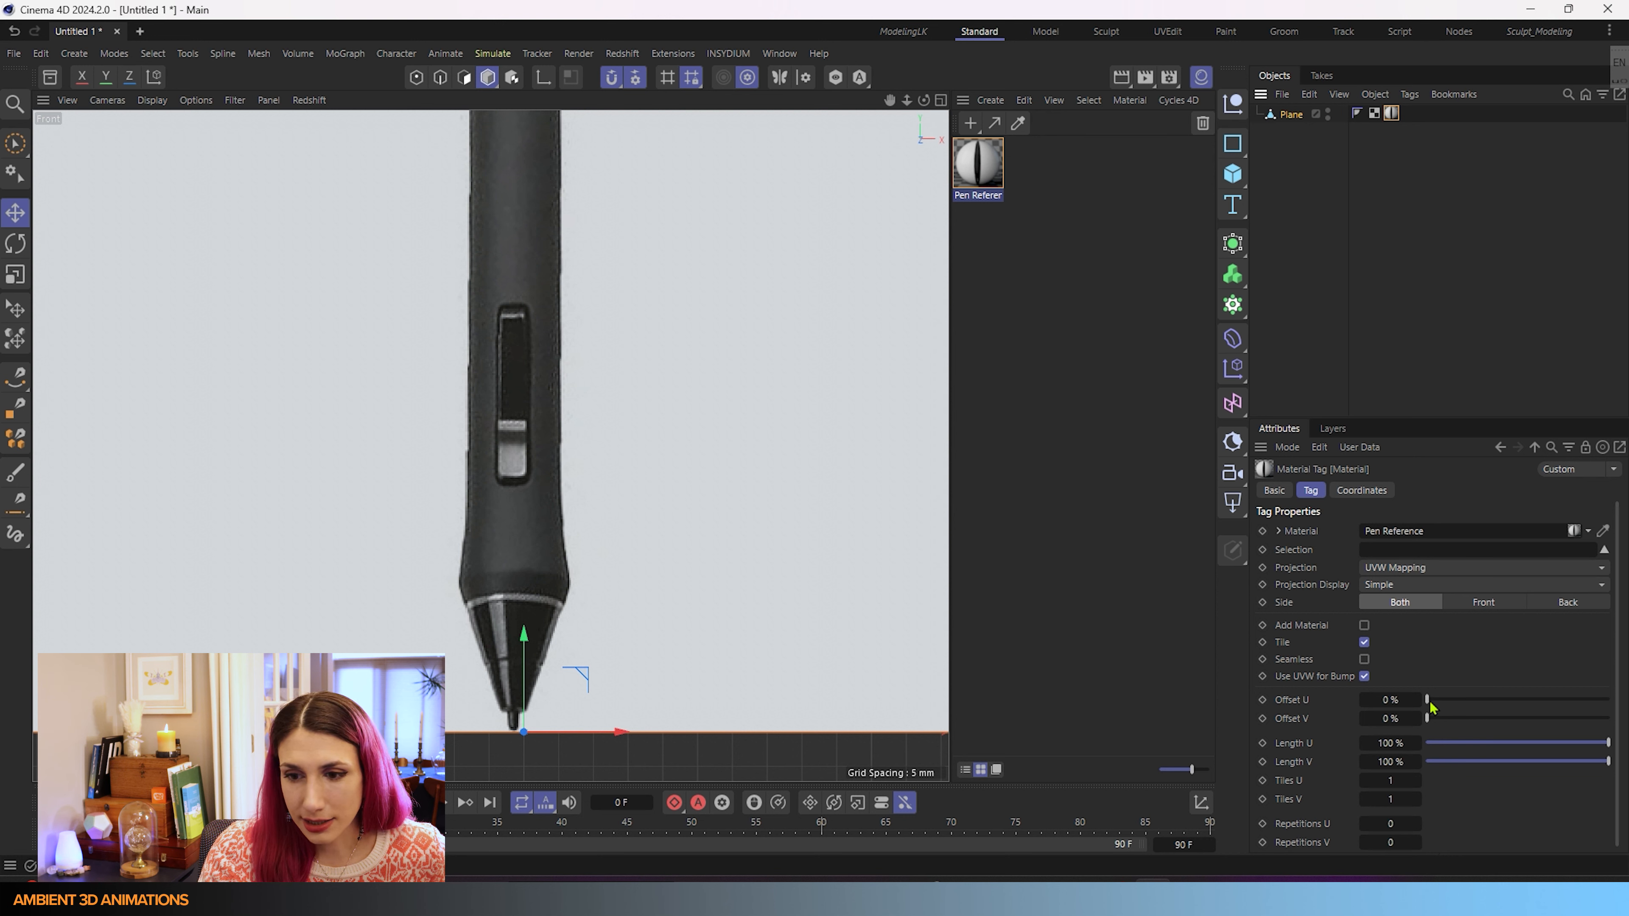
left_click_drag(1430, 704, 1430, 704)
left_click(1365, 701)
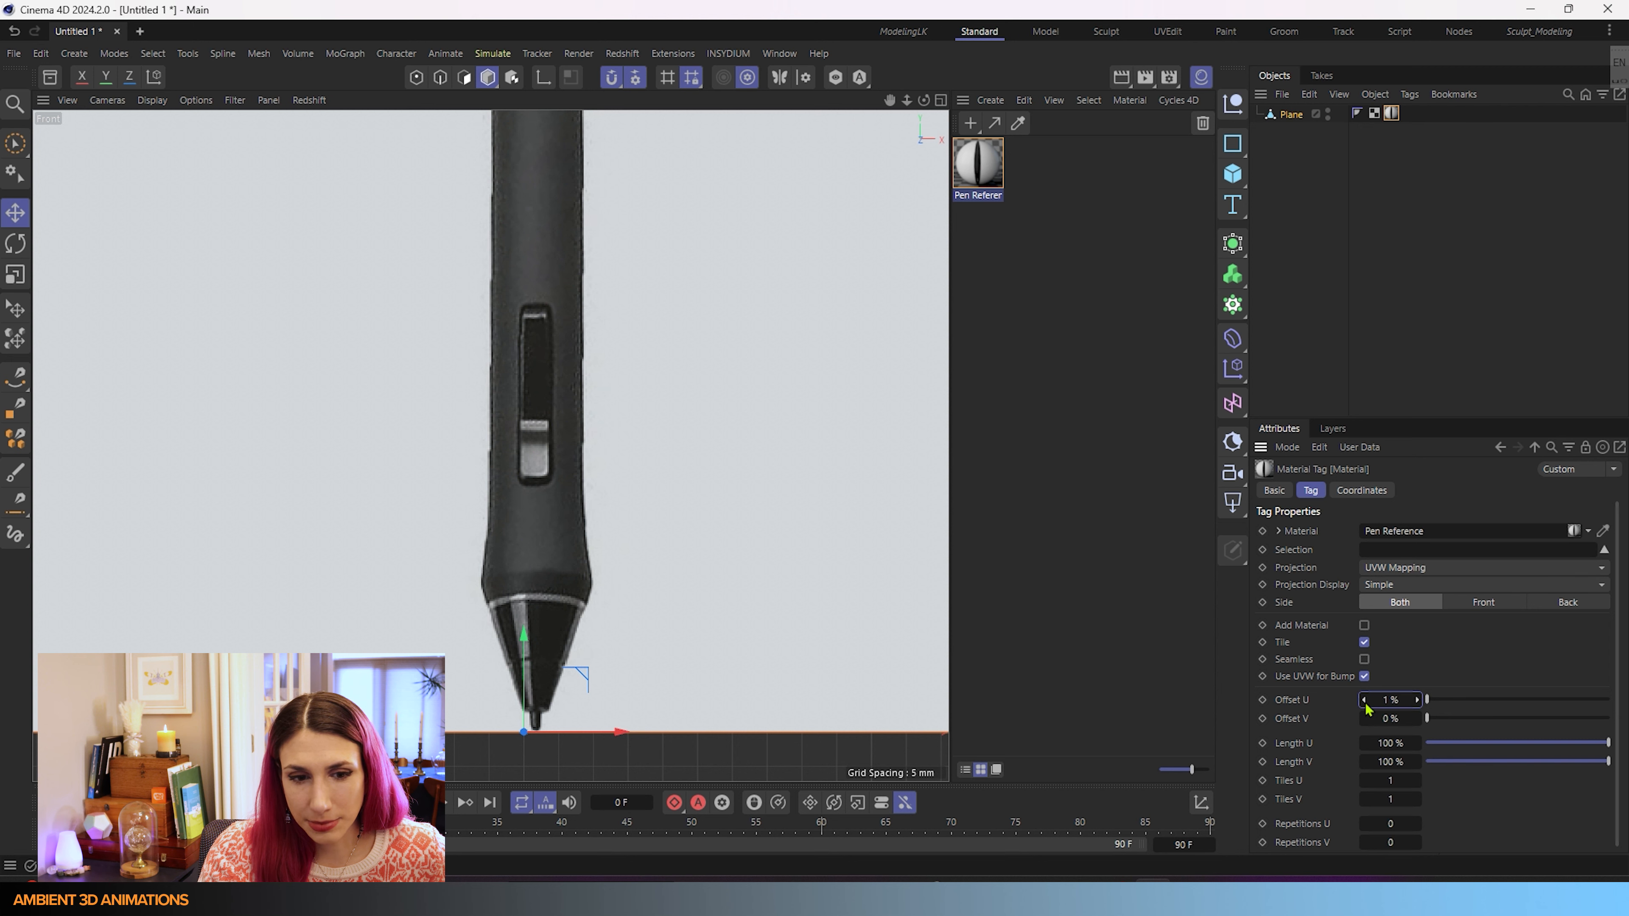
scroll(523, 638, "up", 5)
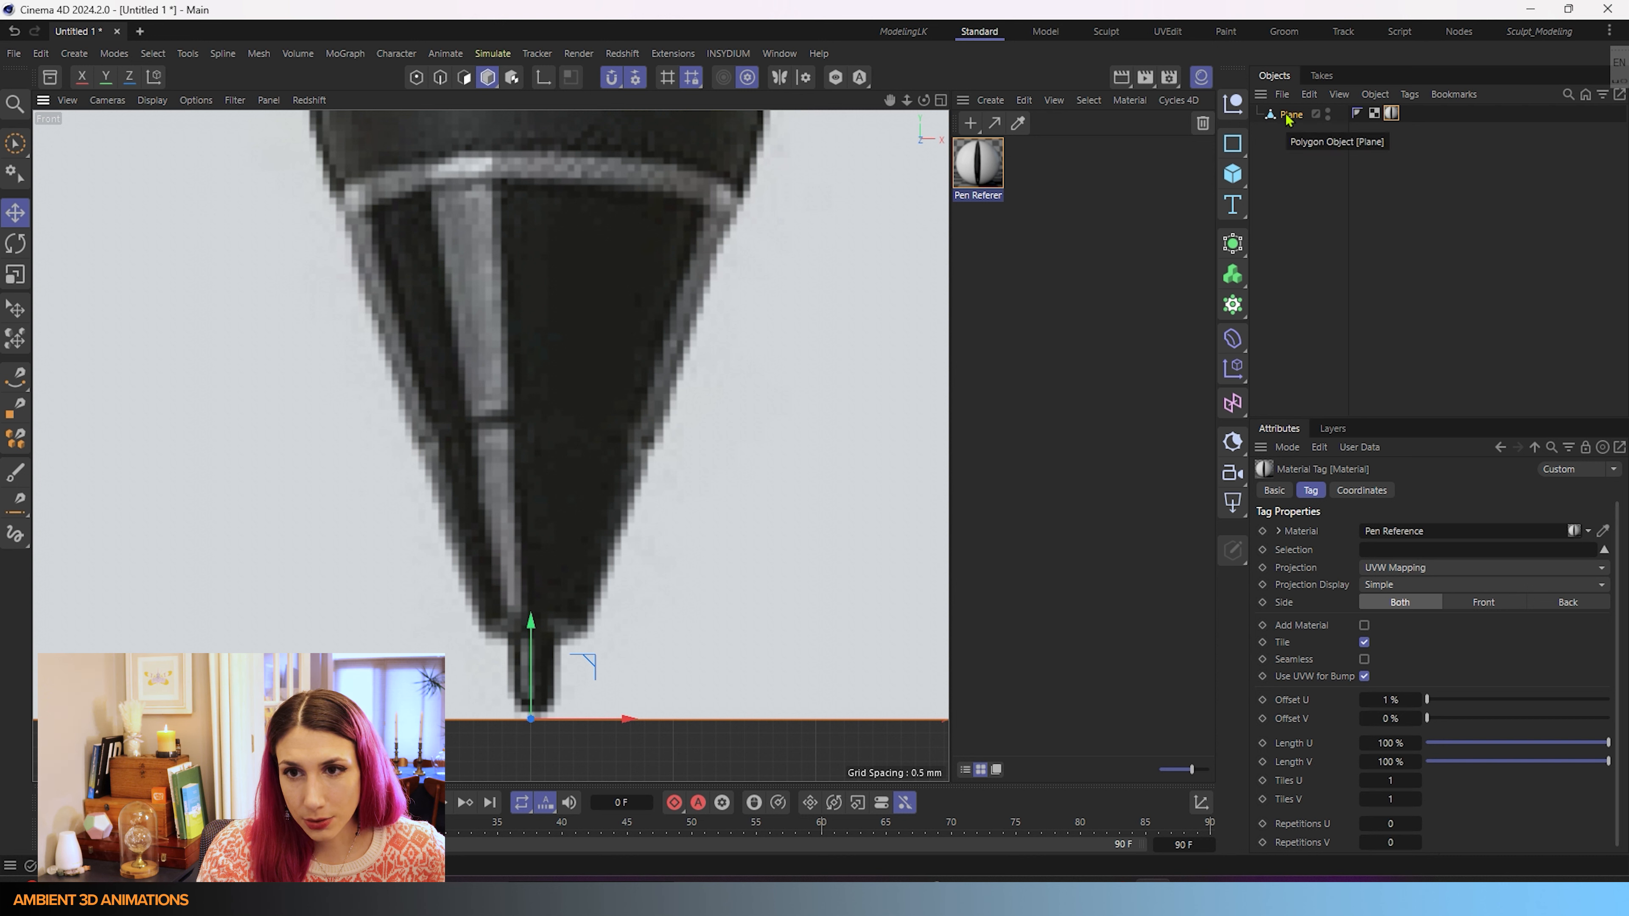
- Create a new layer named Reference
left_click(1333, 429)
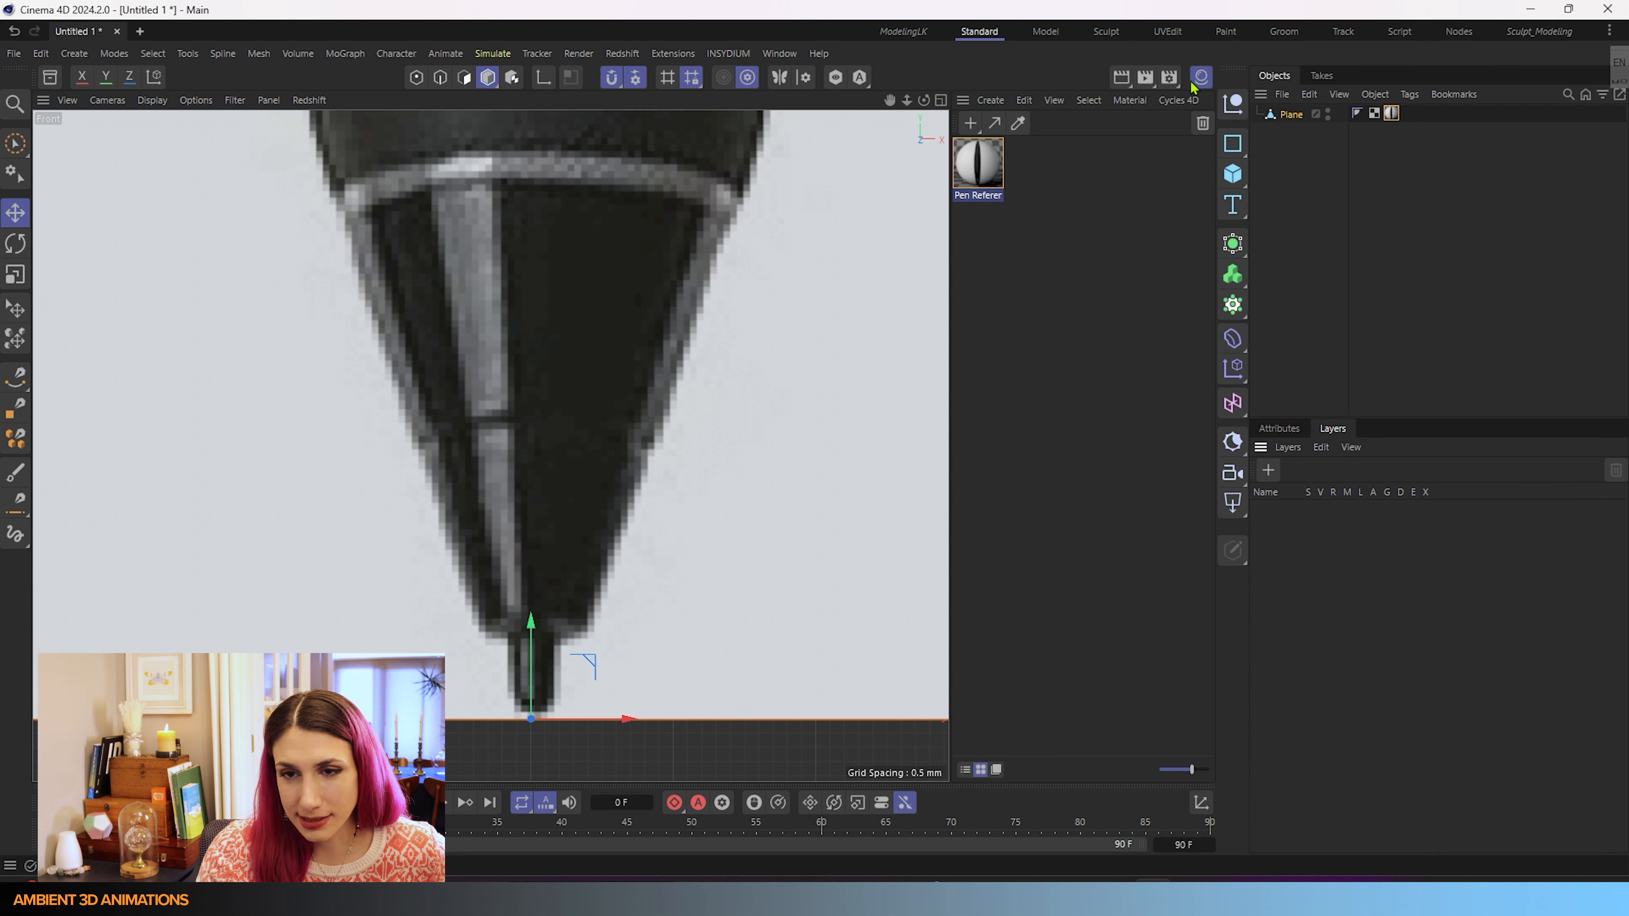
left_click(1268, 470)
double_click(1295, 509)
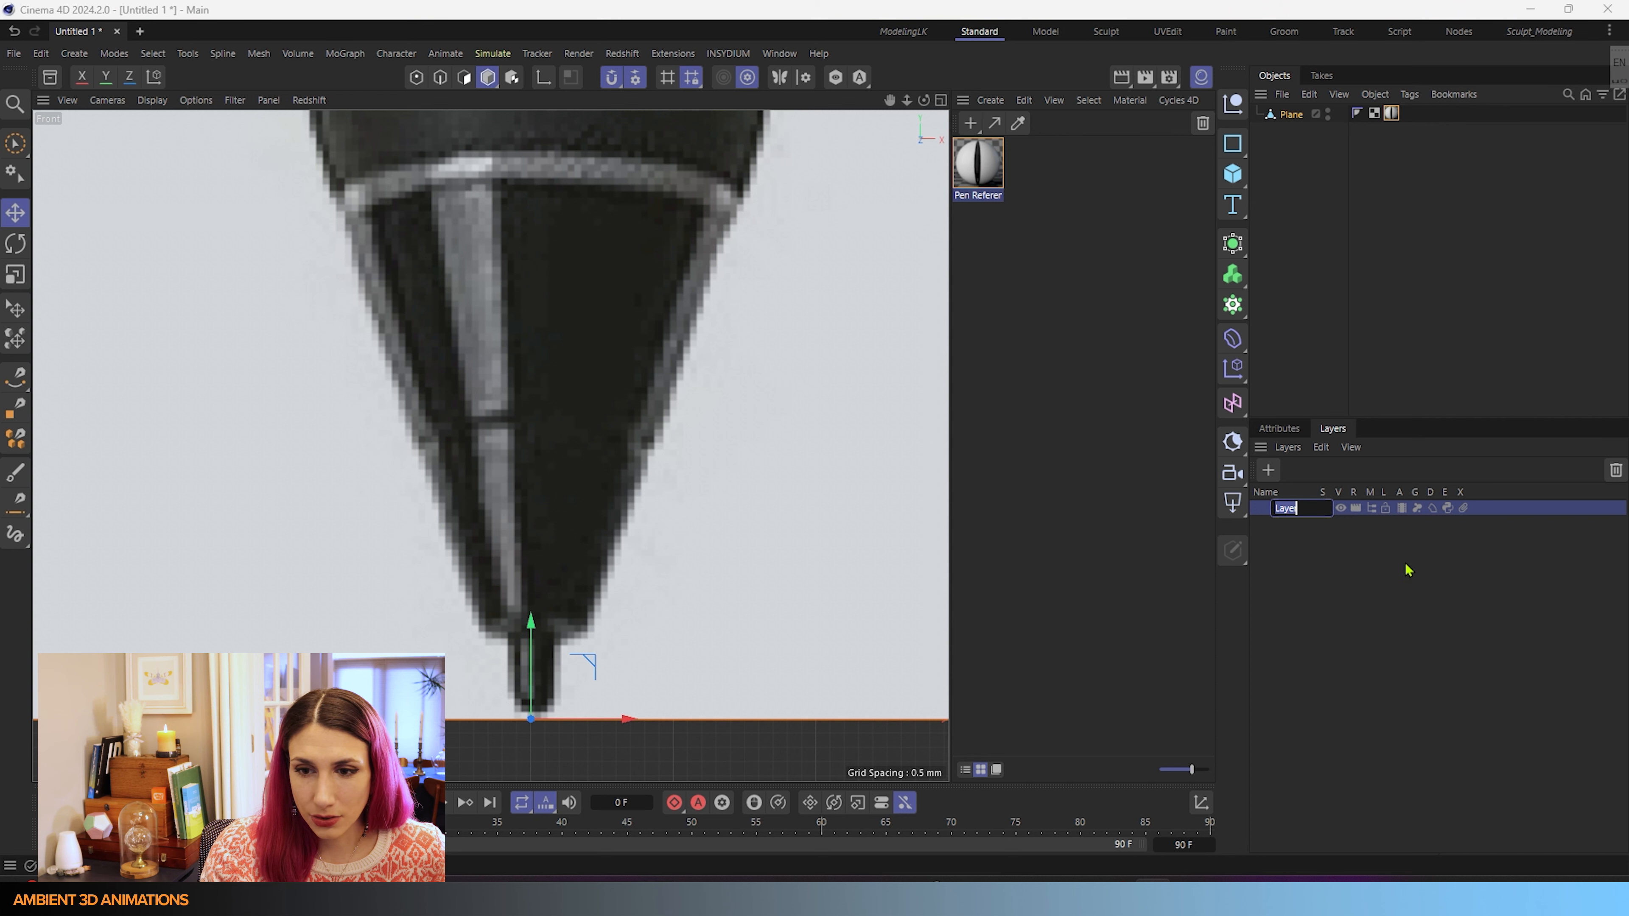
key("BackSpace")
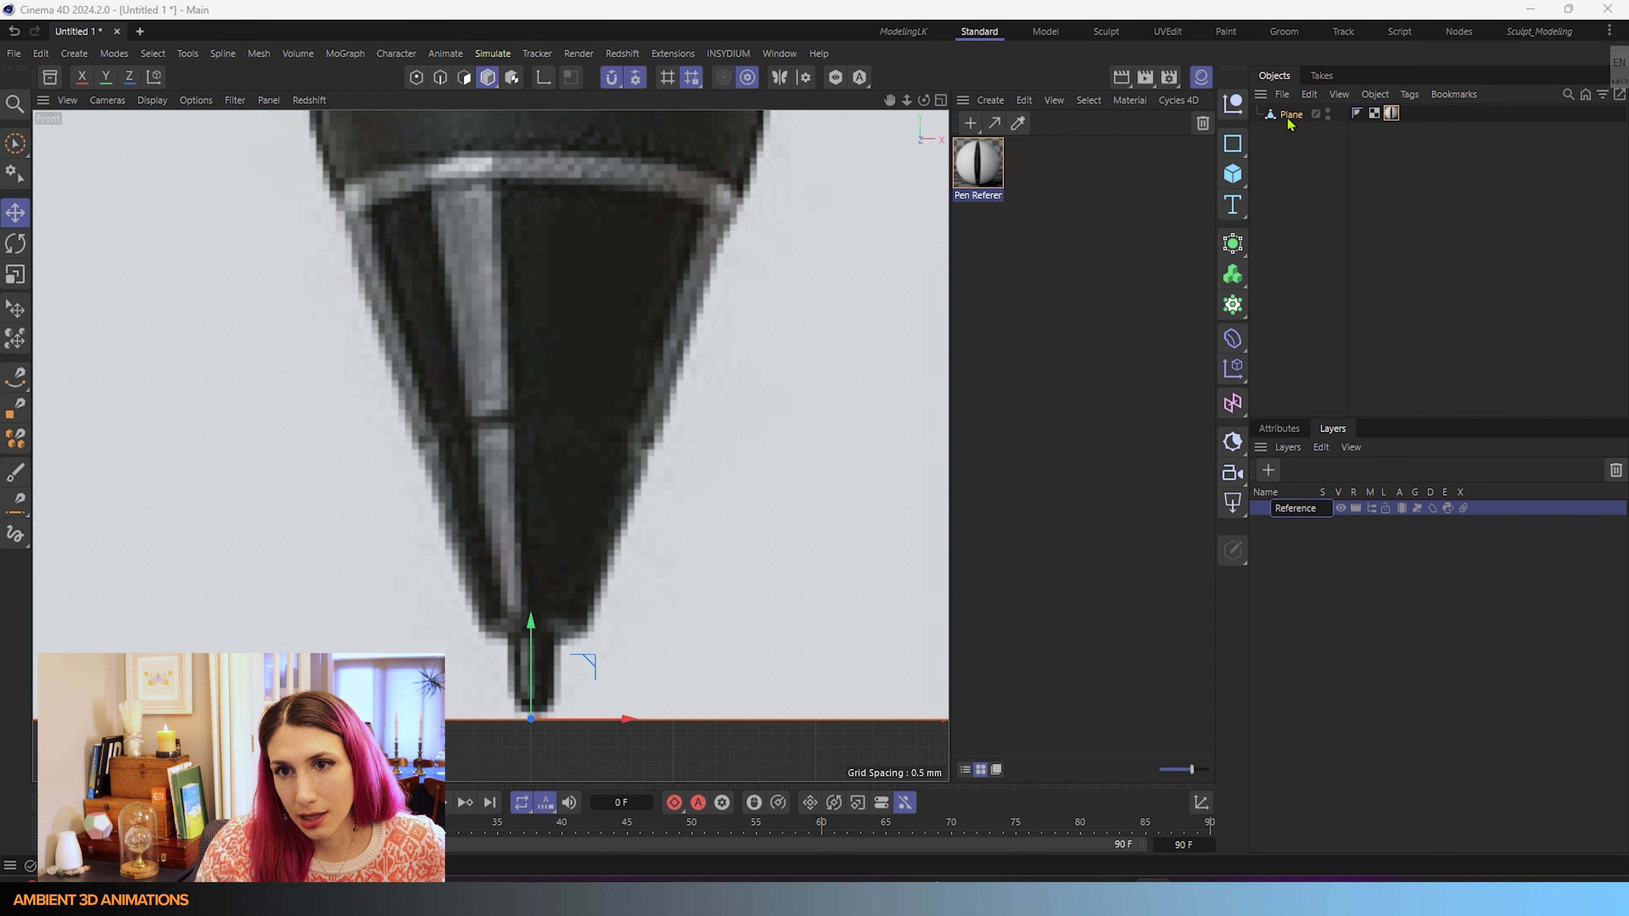
- Assign the plane to the Reference layer and lock that layer
left_click_drag(1289, 117, 1308, 511)
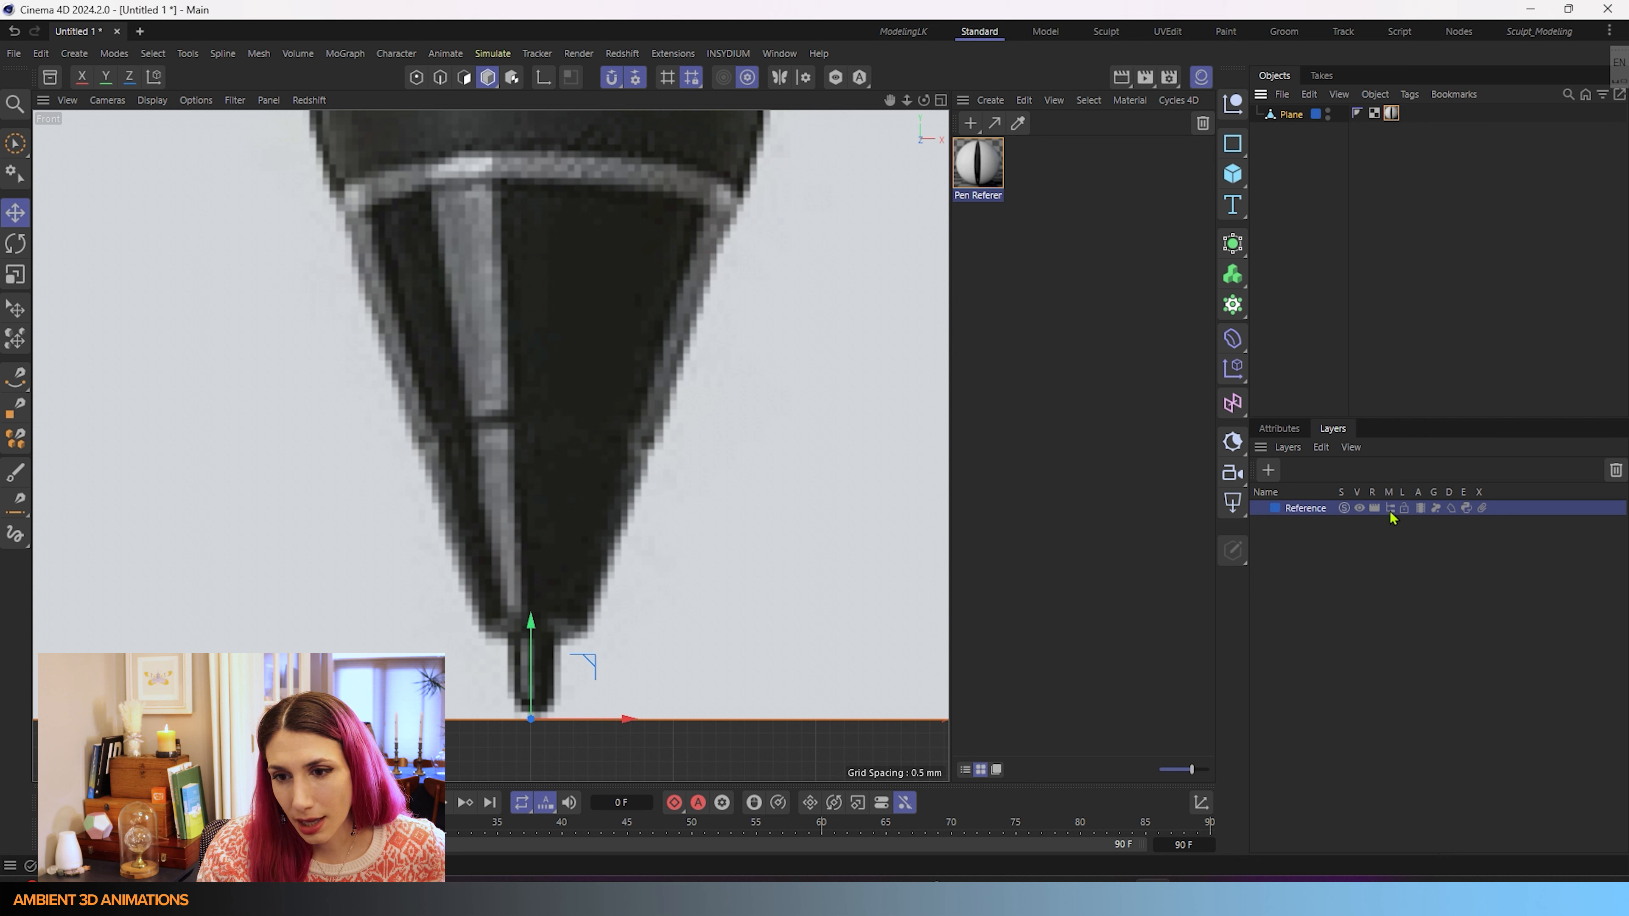
left_click(1404, 509)
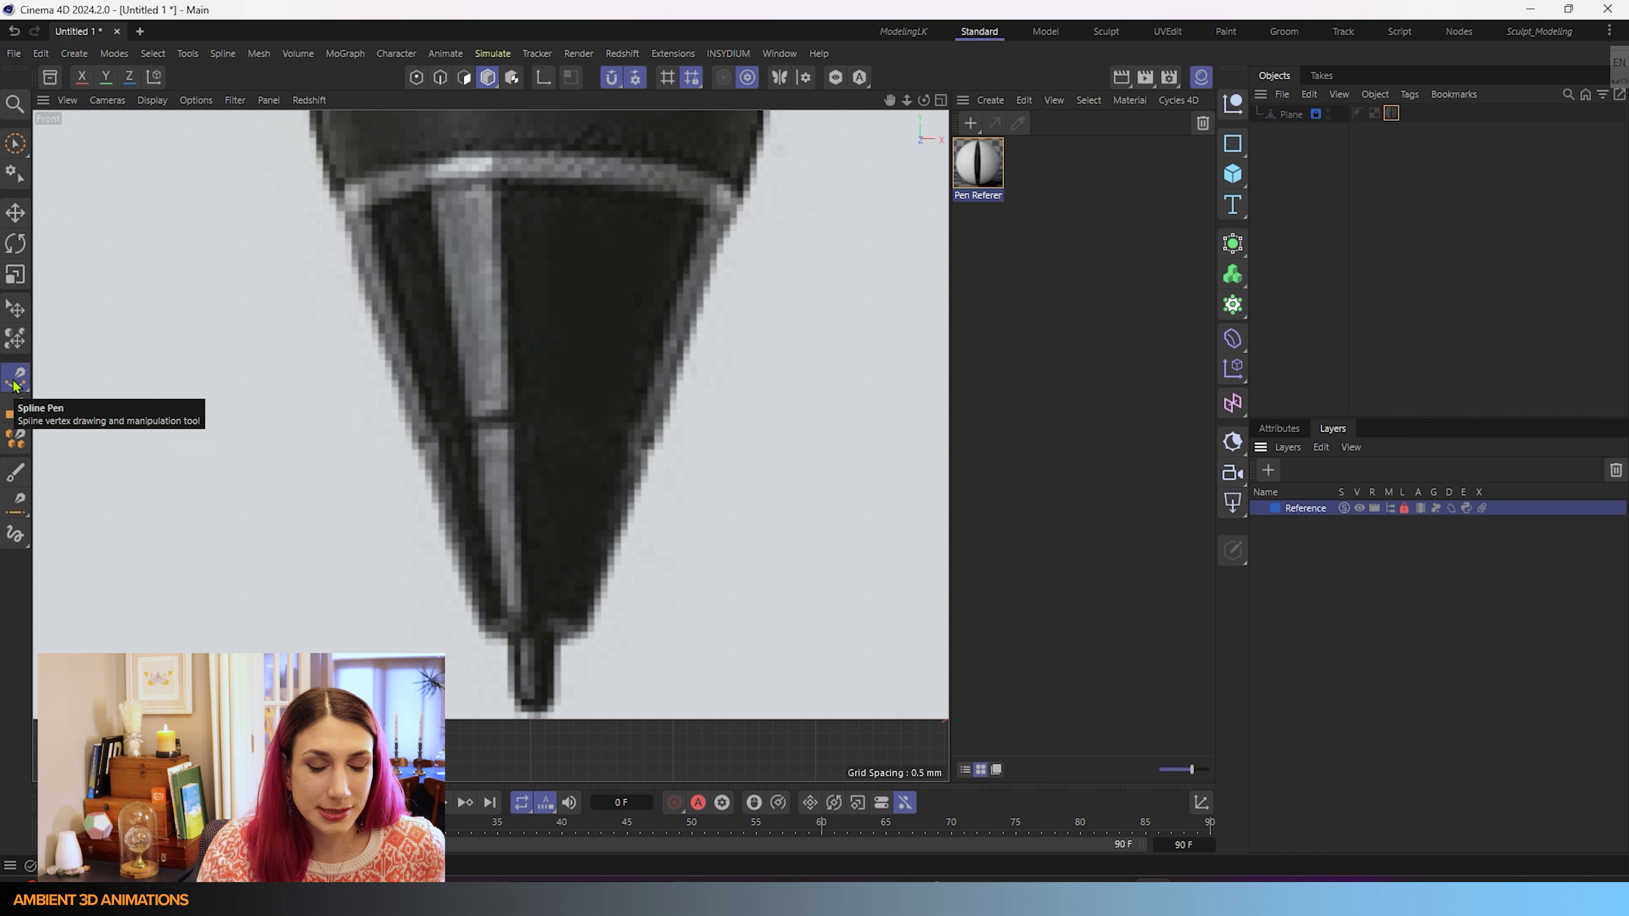
- Start a spline with the Spline Pen on the pen's centre axis, trace out to the nib cone's right edge and up to its seam
left_click(15, 379)
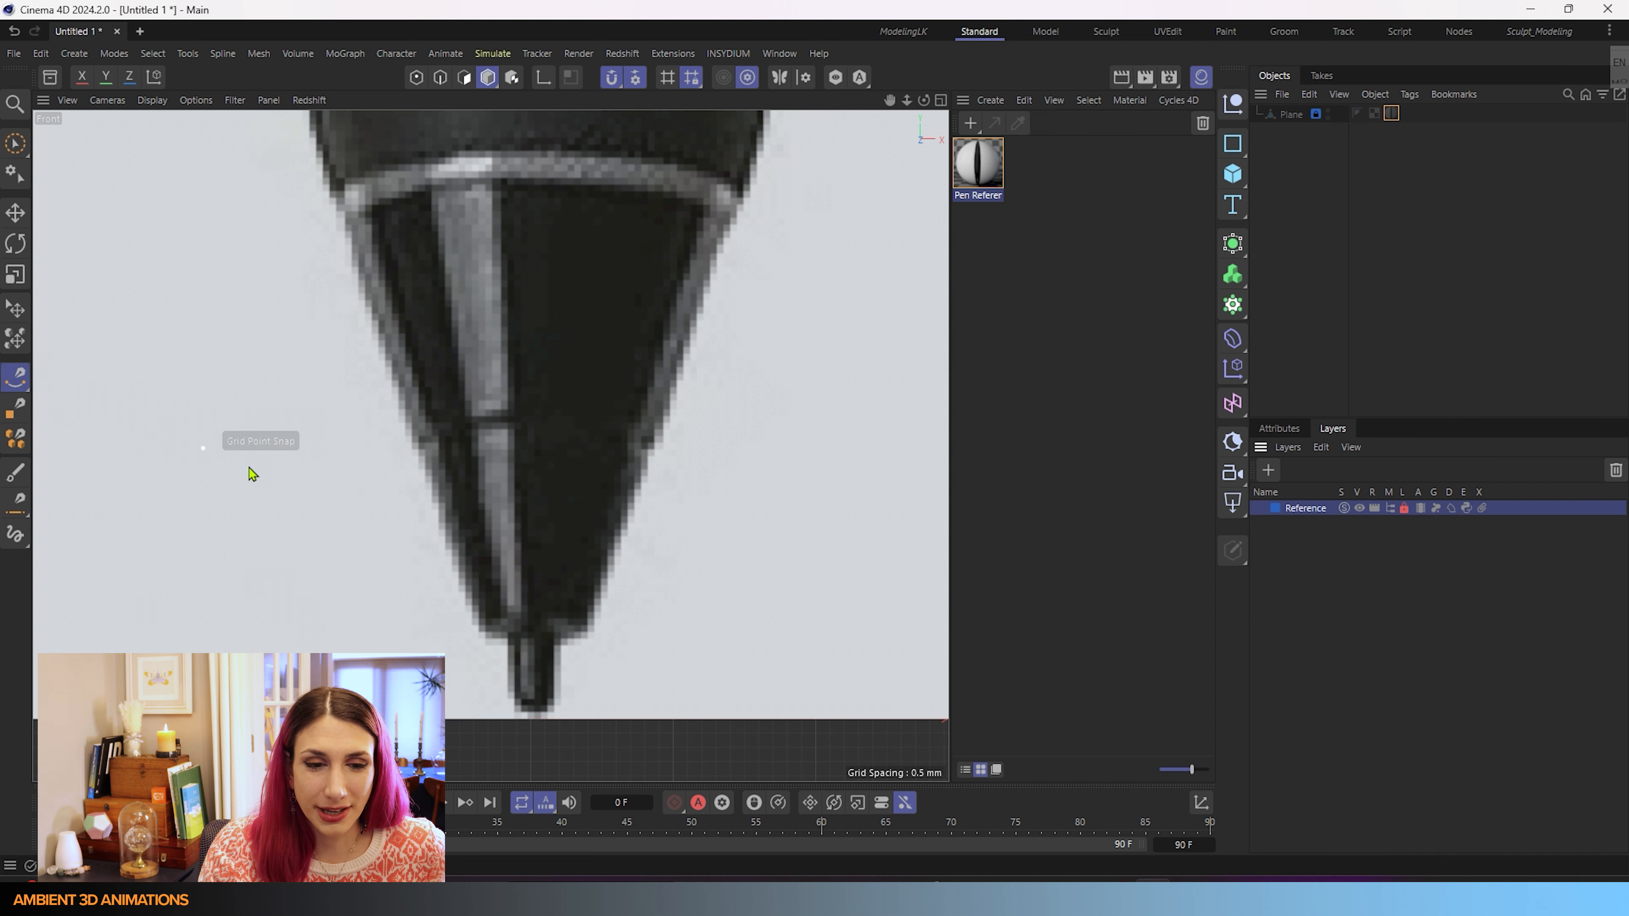
left_click(531, 634)
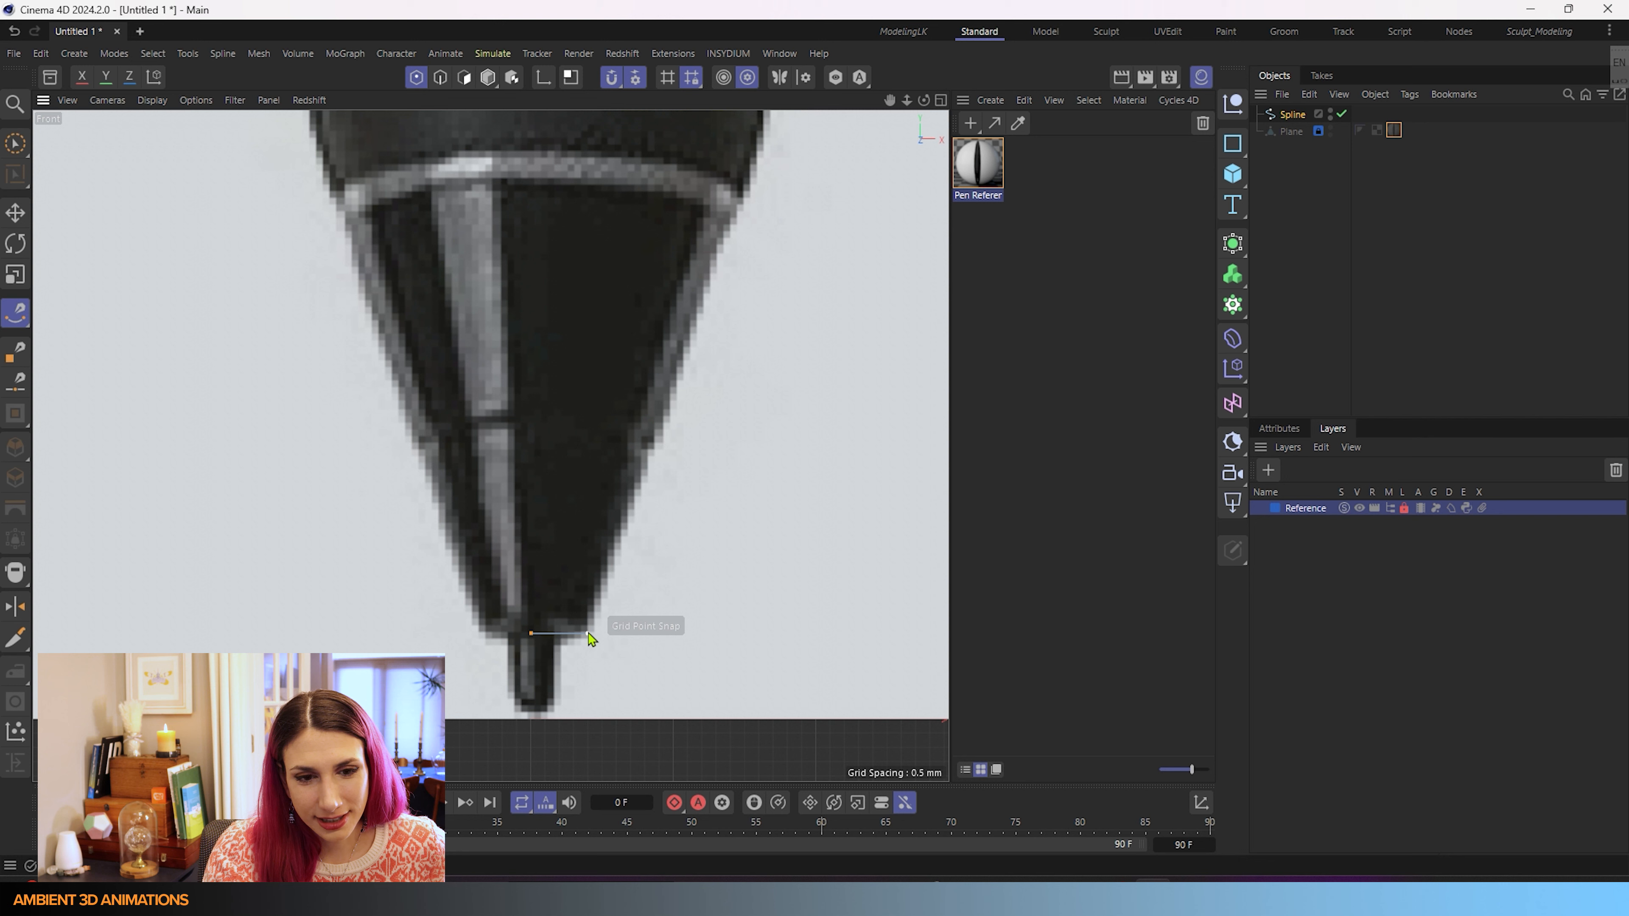
left_click(588, 635)
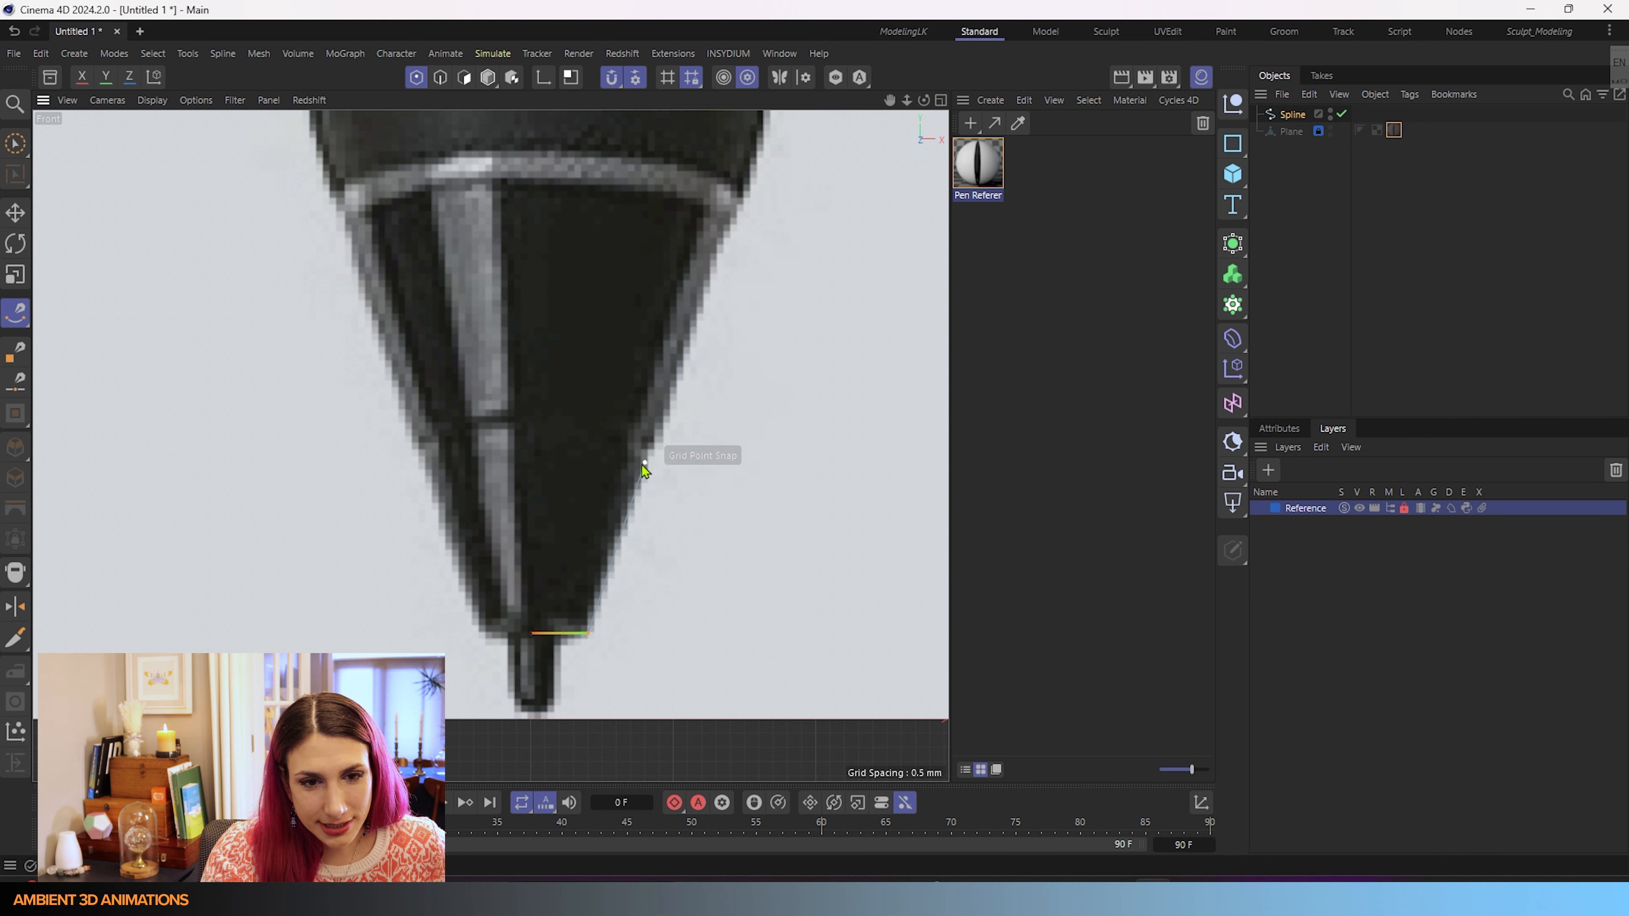
left_click(645, 449)
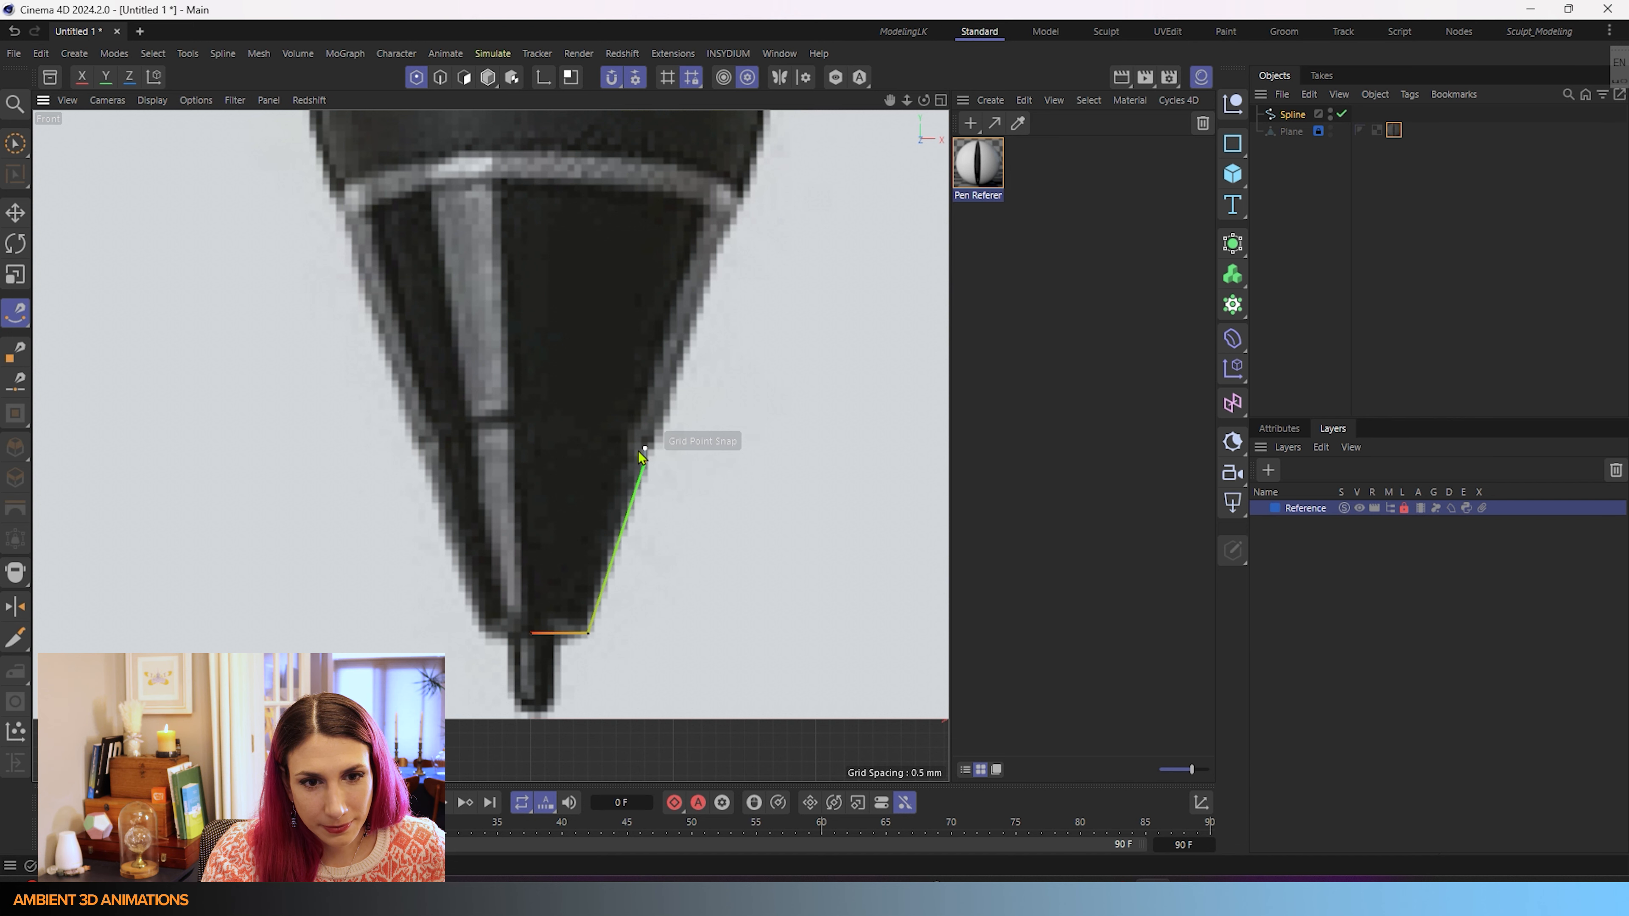
scroll(644, 450, "up", 5)
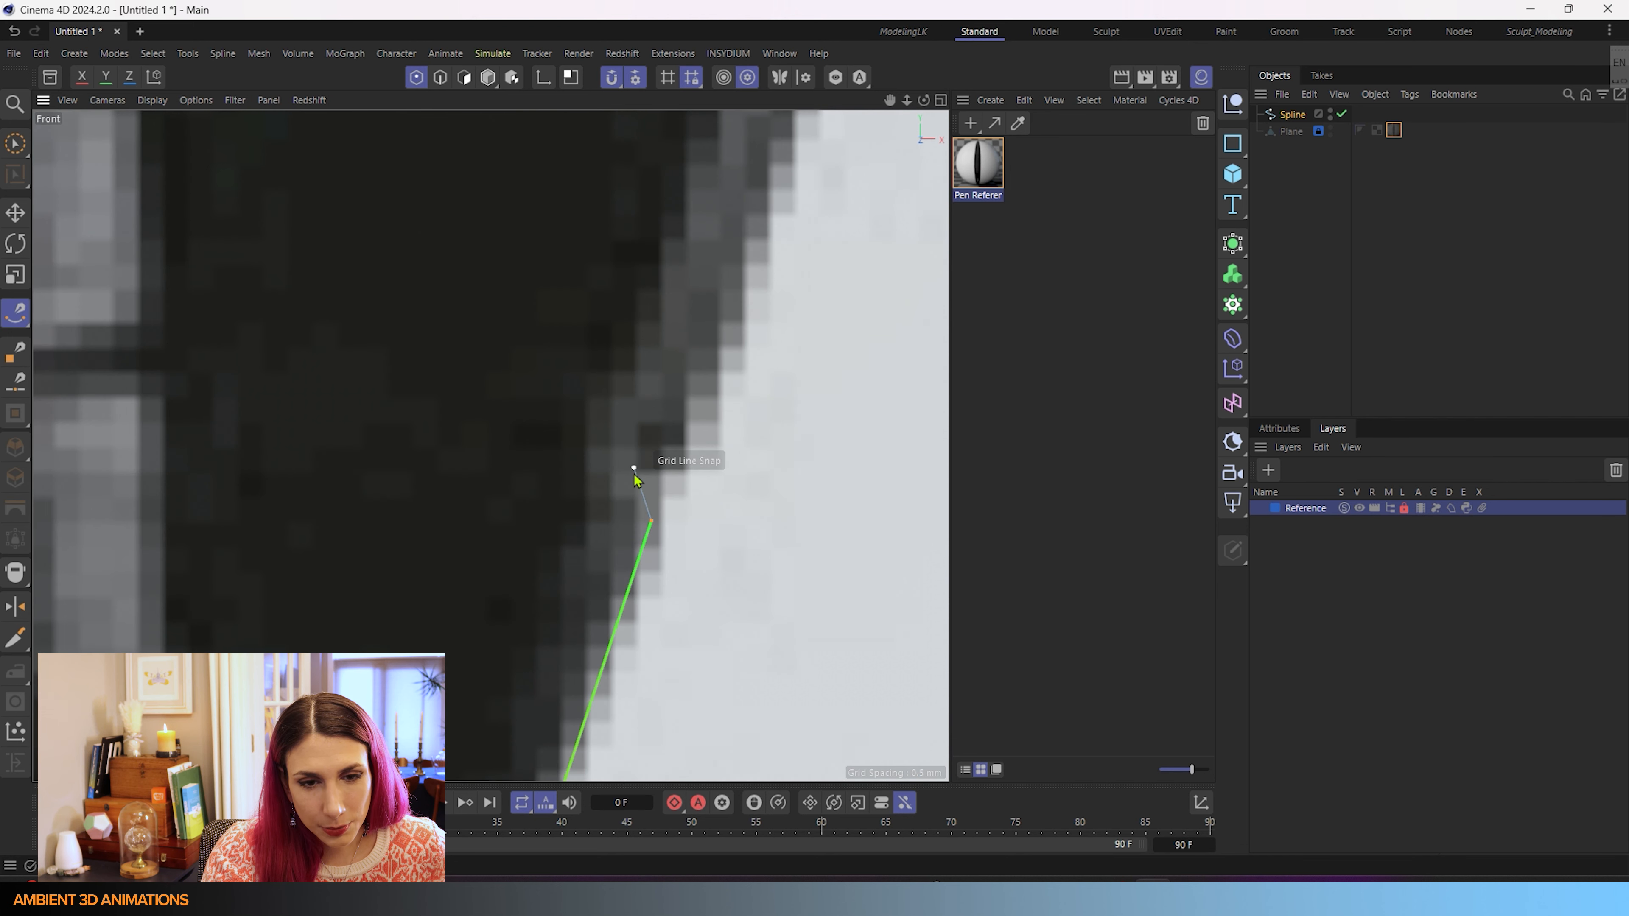
left_click(634, 468)
left_click(684, 444)
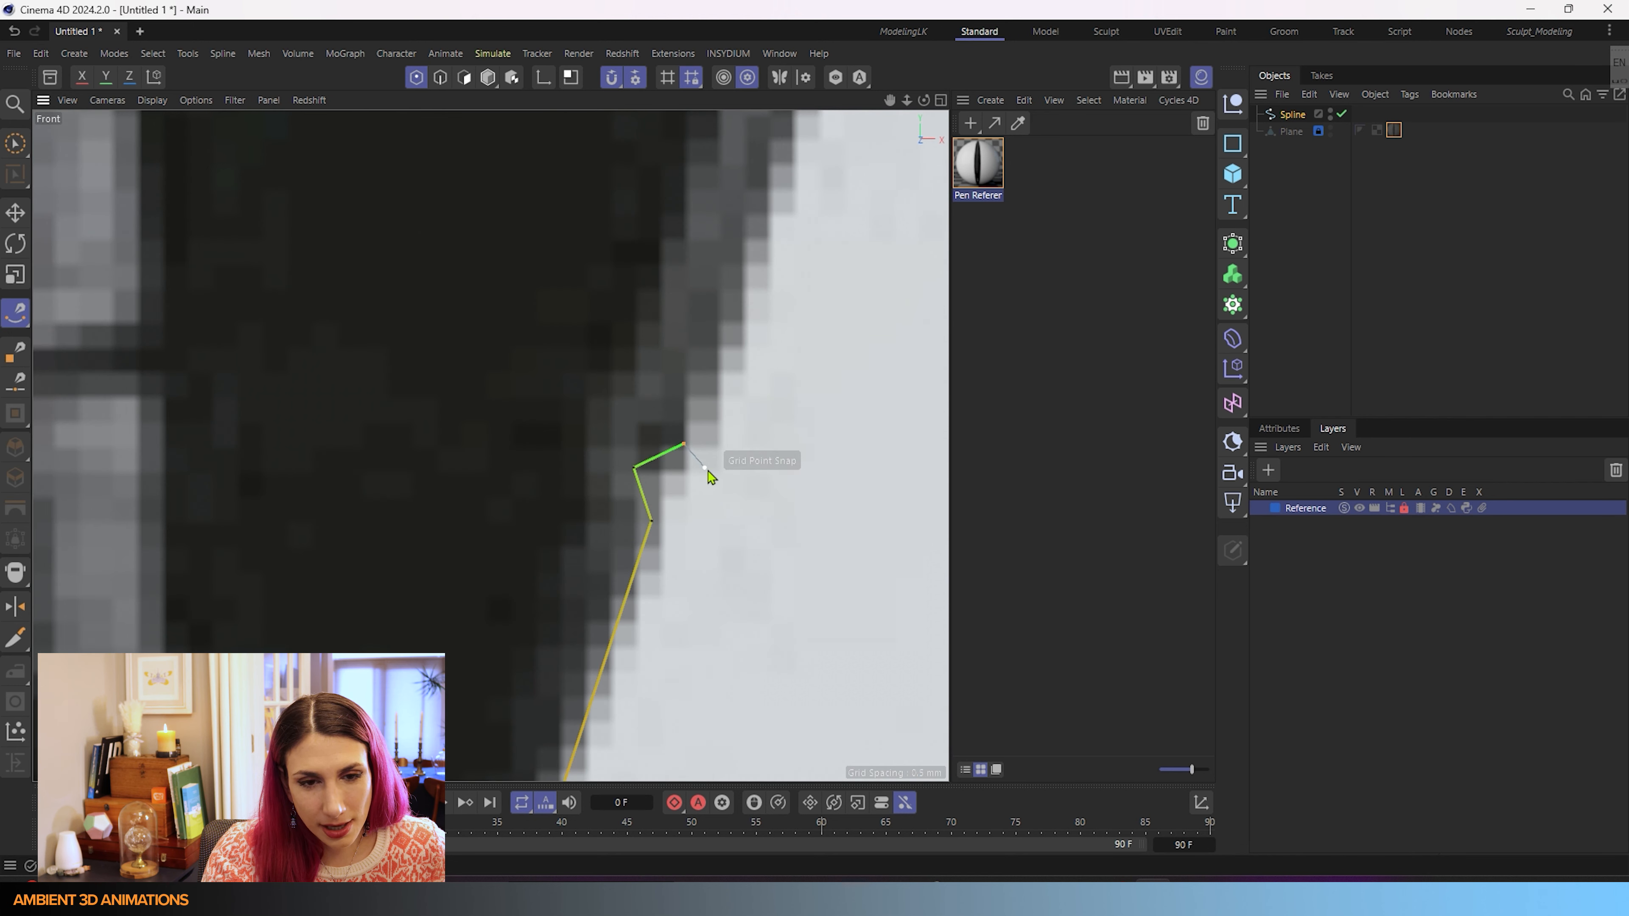
scroll(707, 471, "down", 4)
scroll(684, 467, "up", 6)
key("ctrl+z")
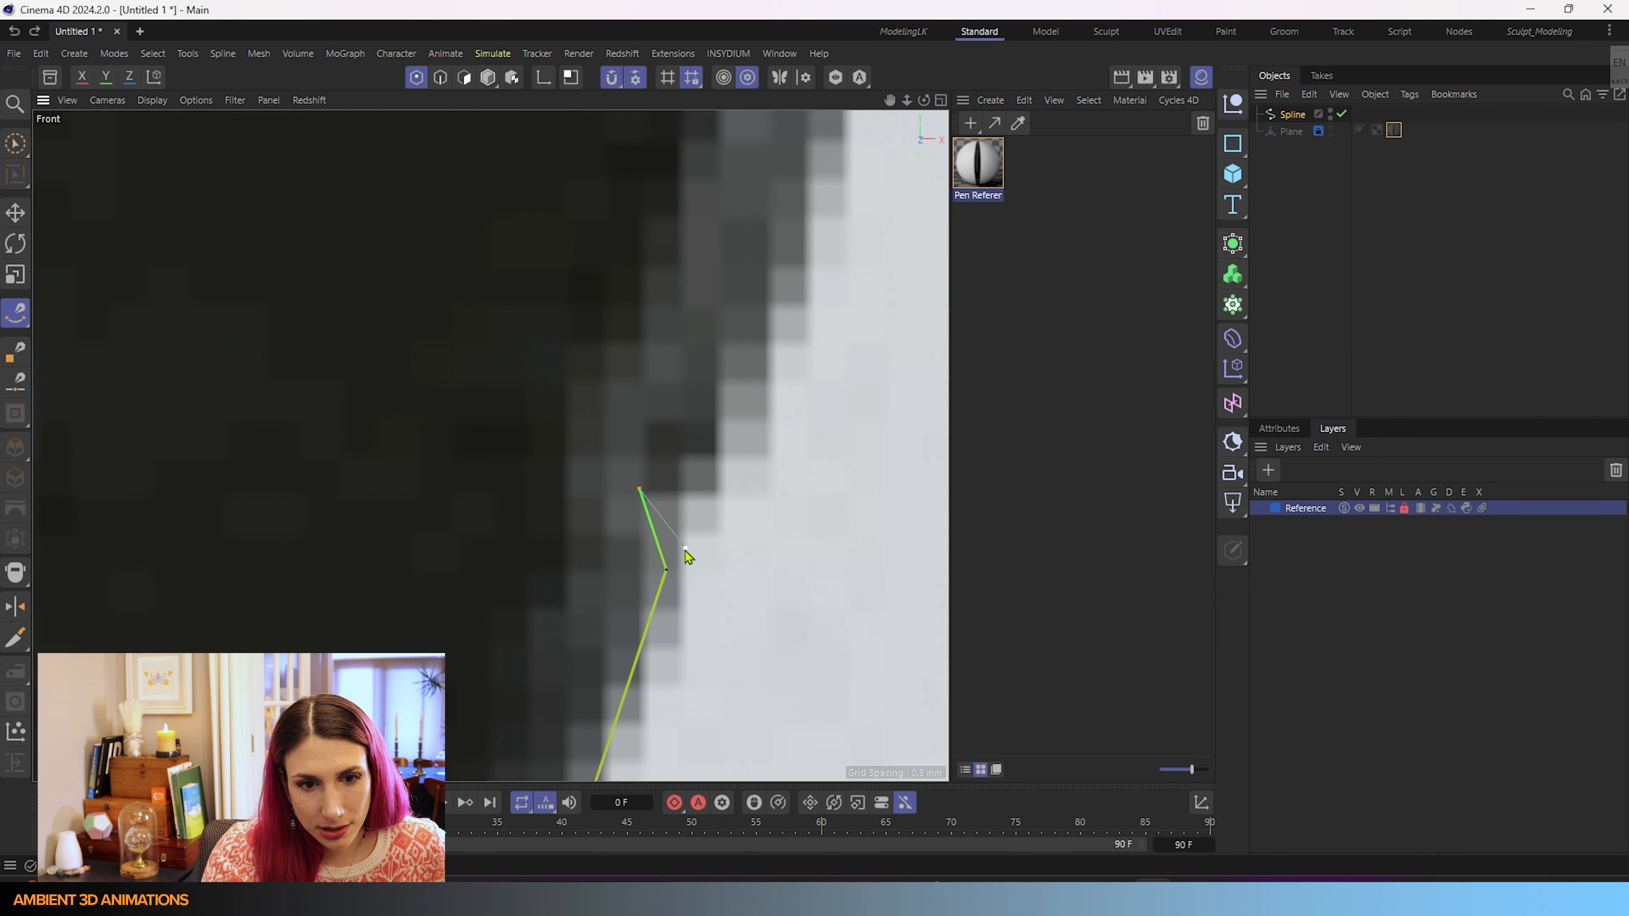
key("ctrl+z")
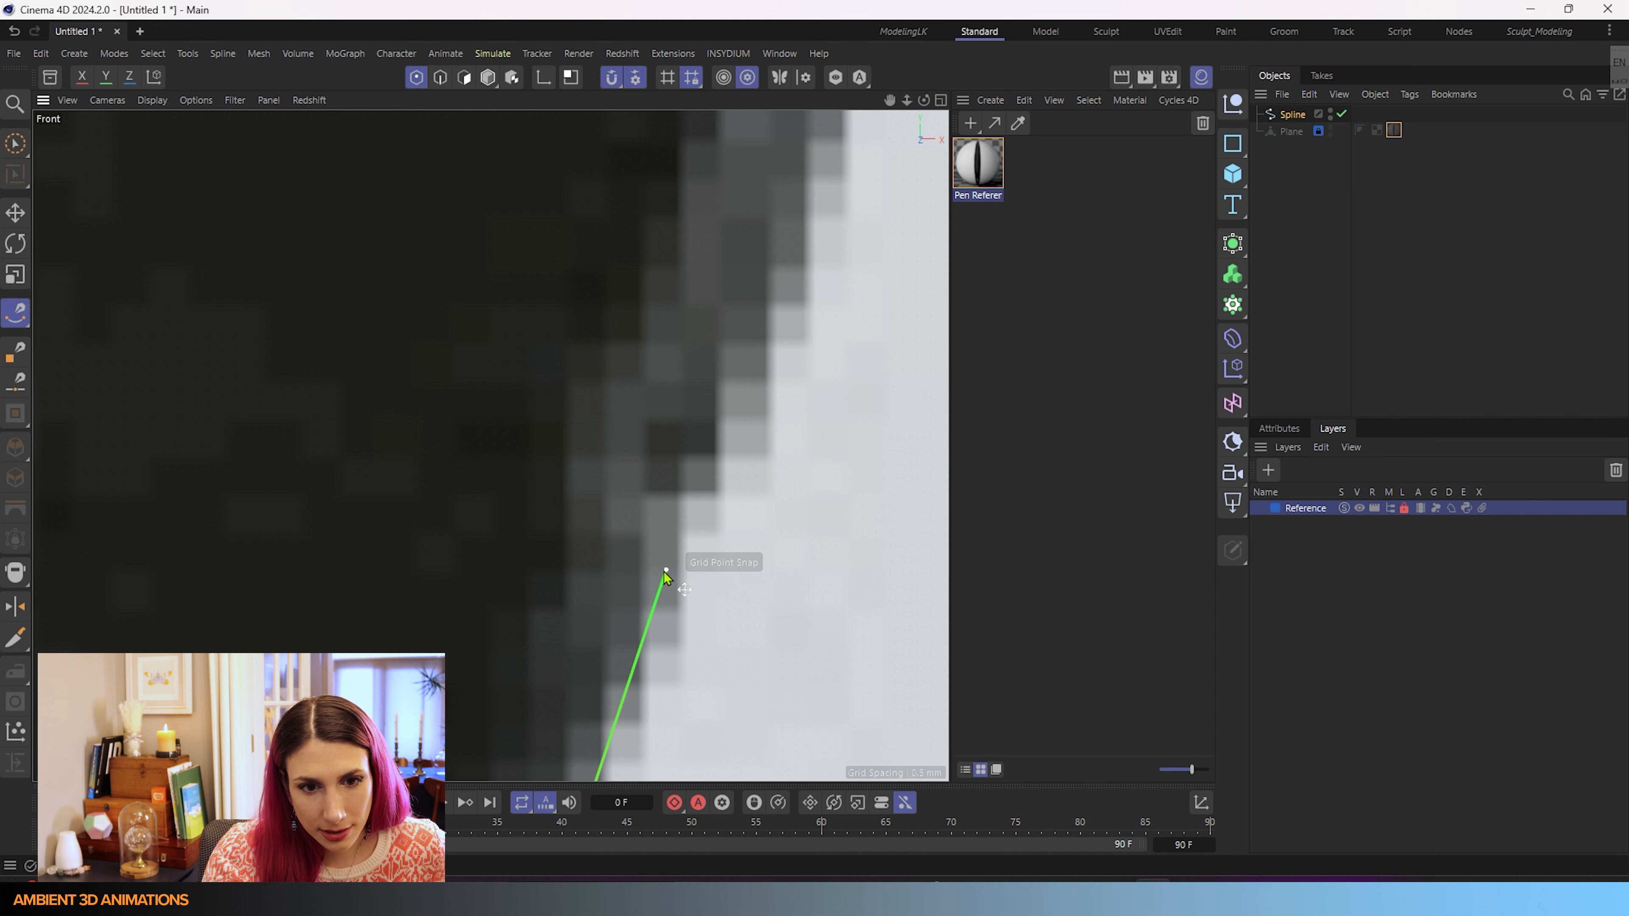
left_click(631, 488)
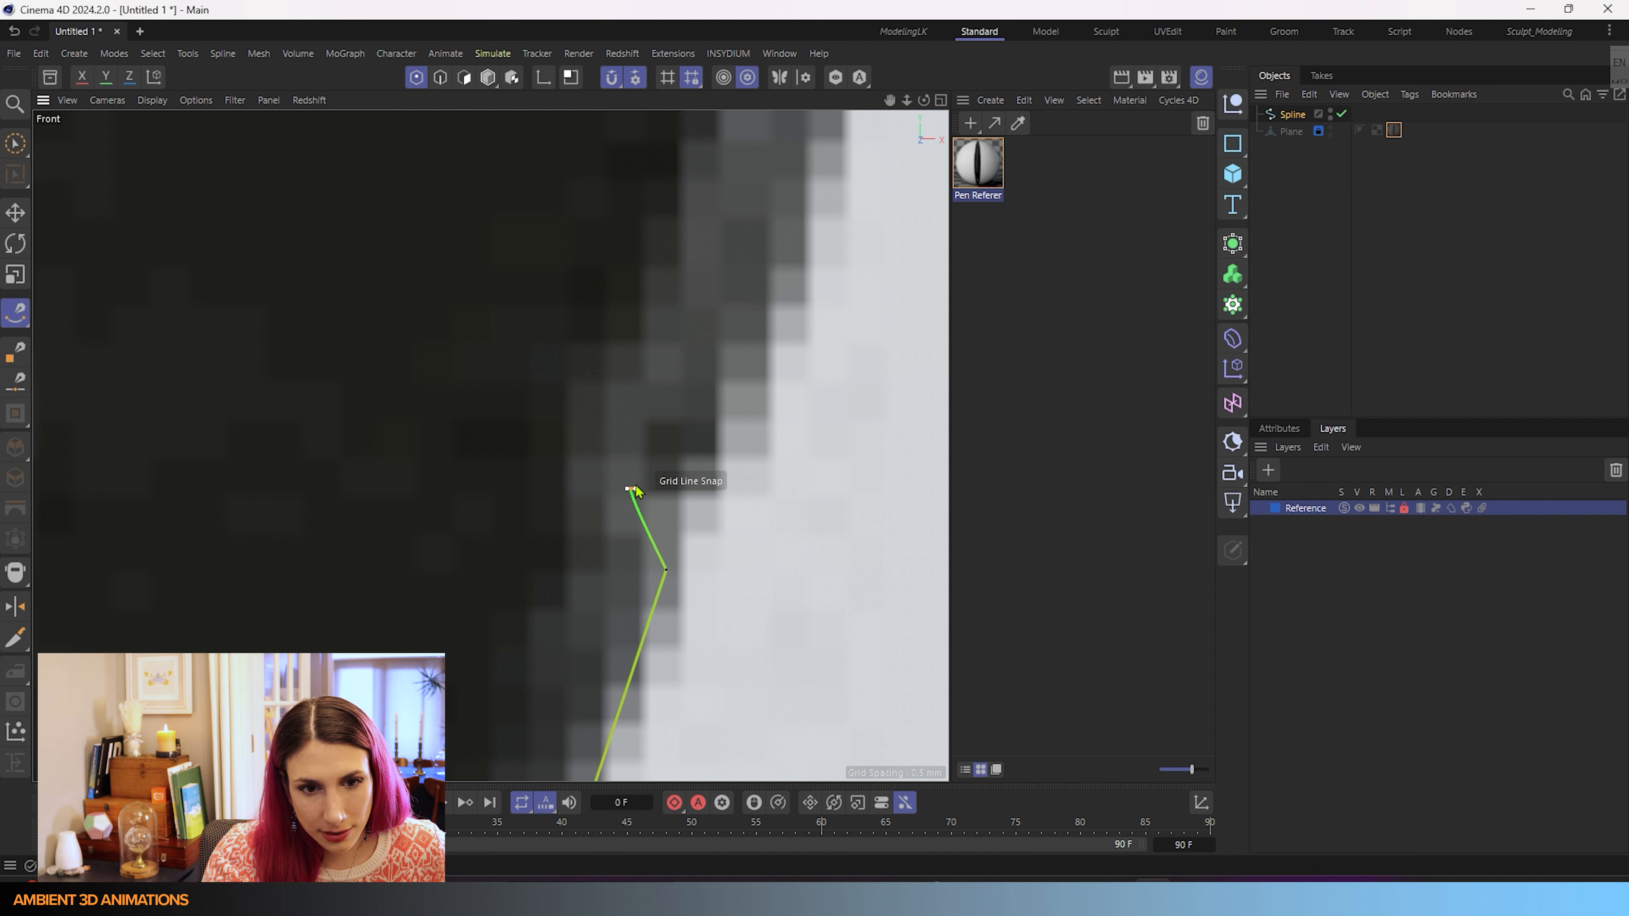
key("ctrl+z")
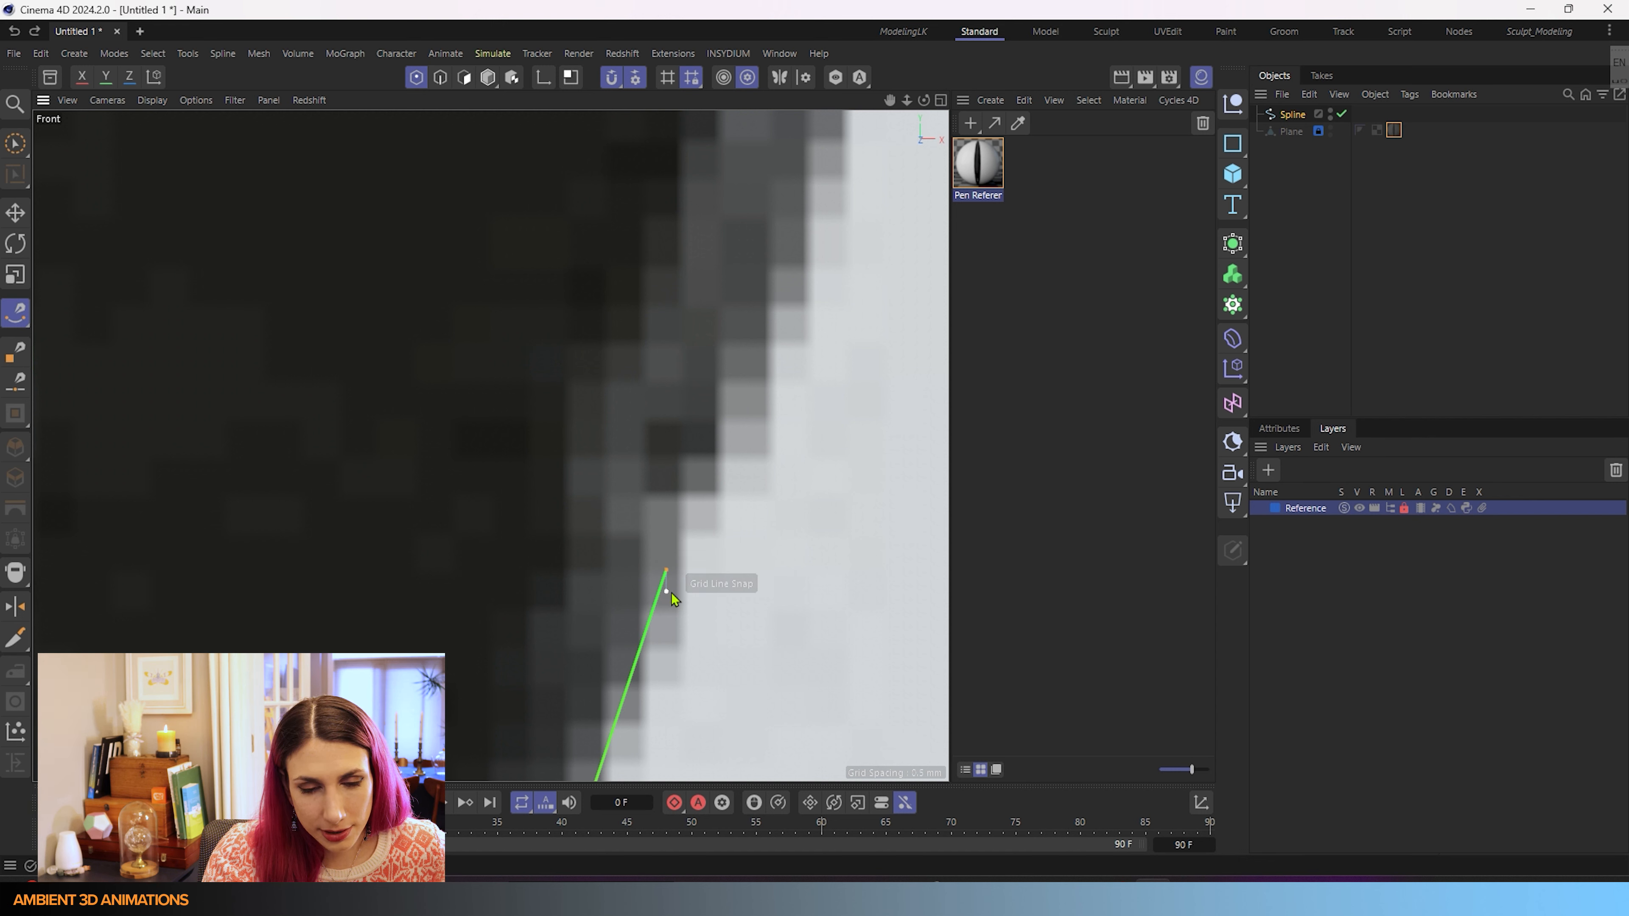
- Place a smooth spline point just below the cone's seam, then draw a curved notch inward and back out to the edge
mouse_move(666, 571)
left_mouse_down()
mouse_move(612, 627)
mouse_move(664, 568)
left_mouse_up()
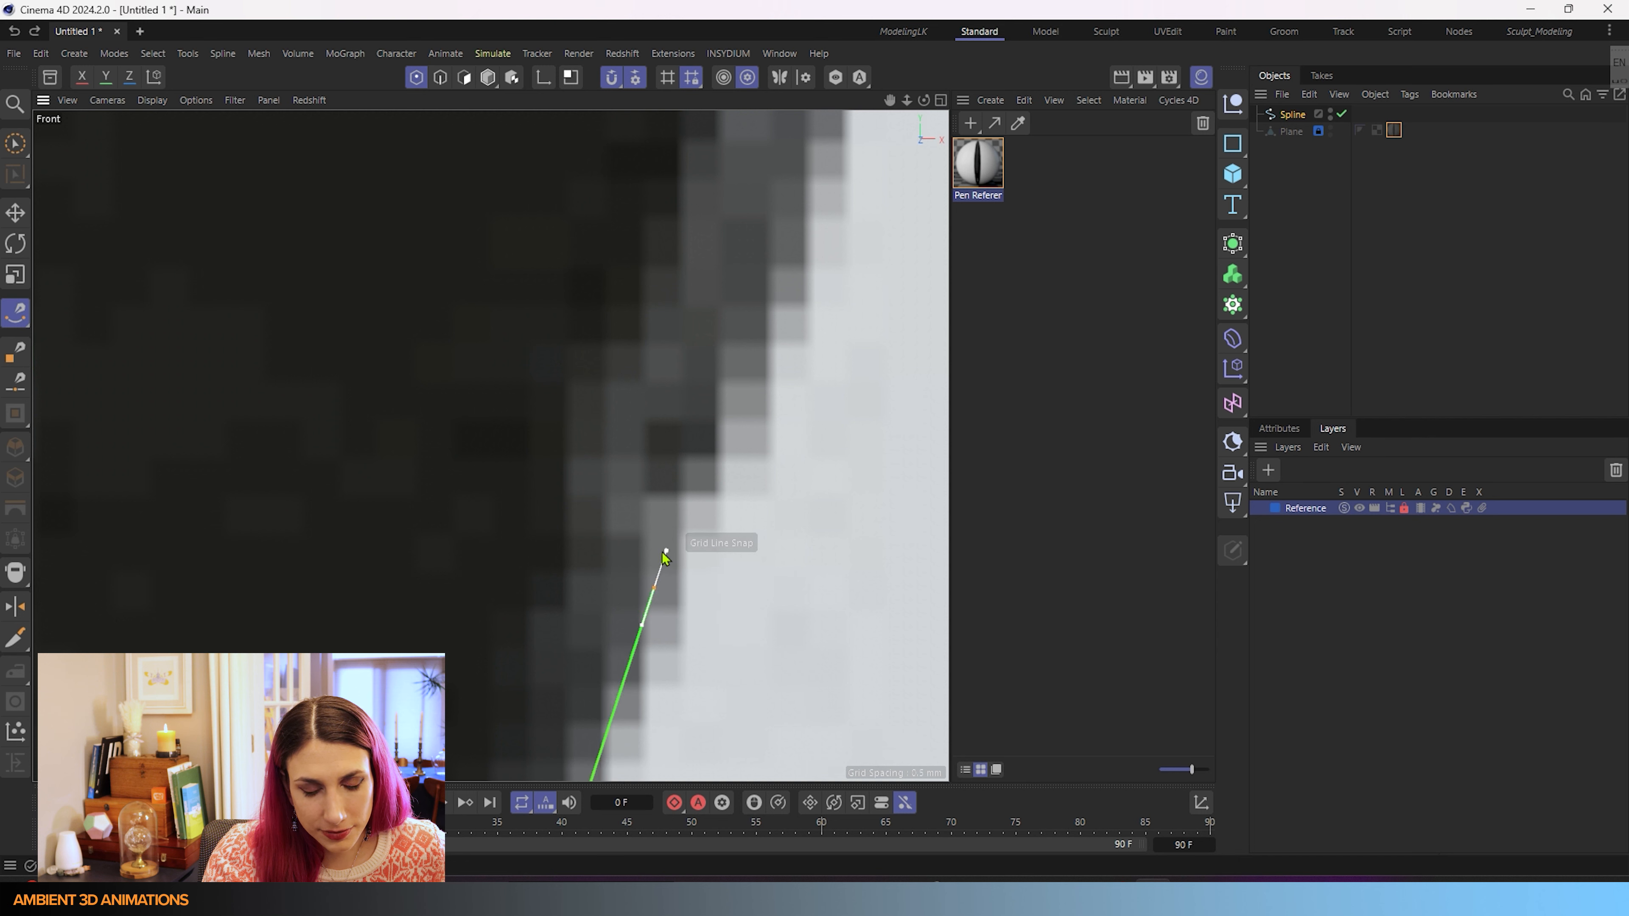
left_click(610, 470)
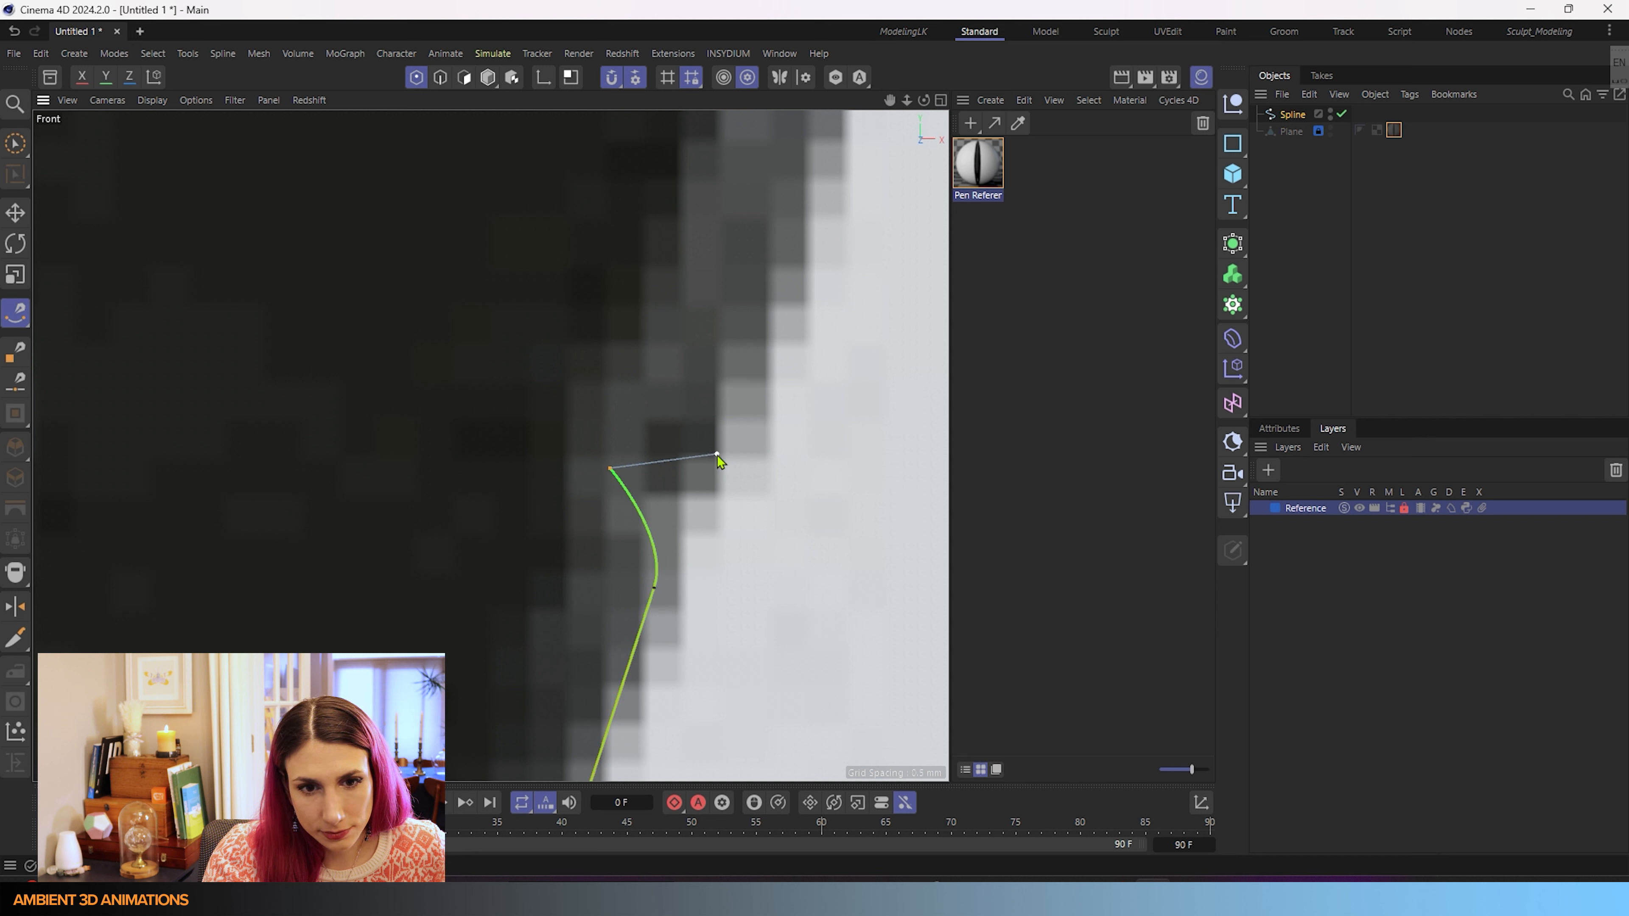
left_click_drag(716, 454, 735, 428)
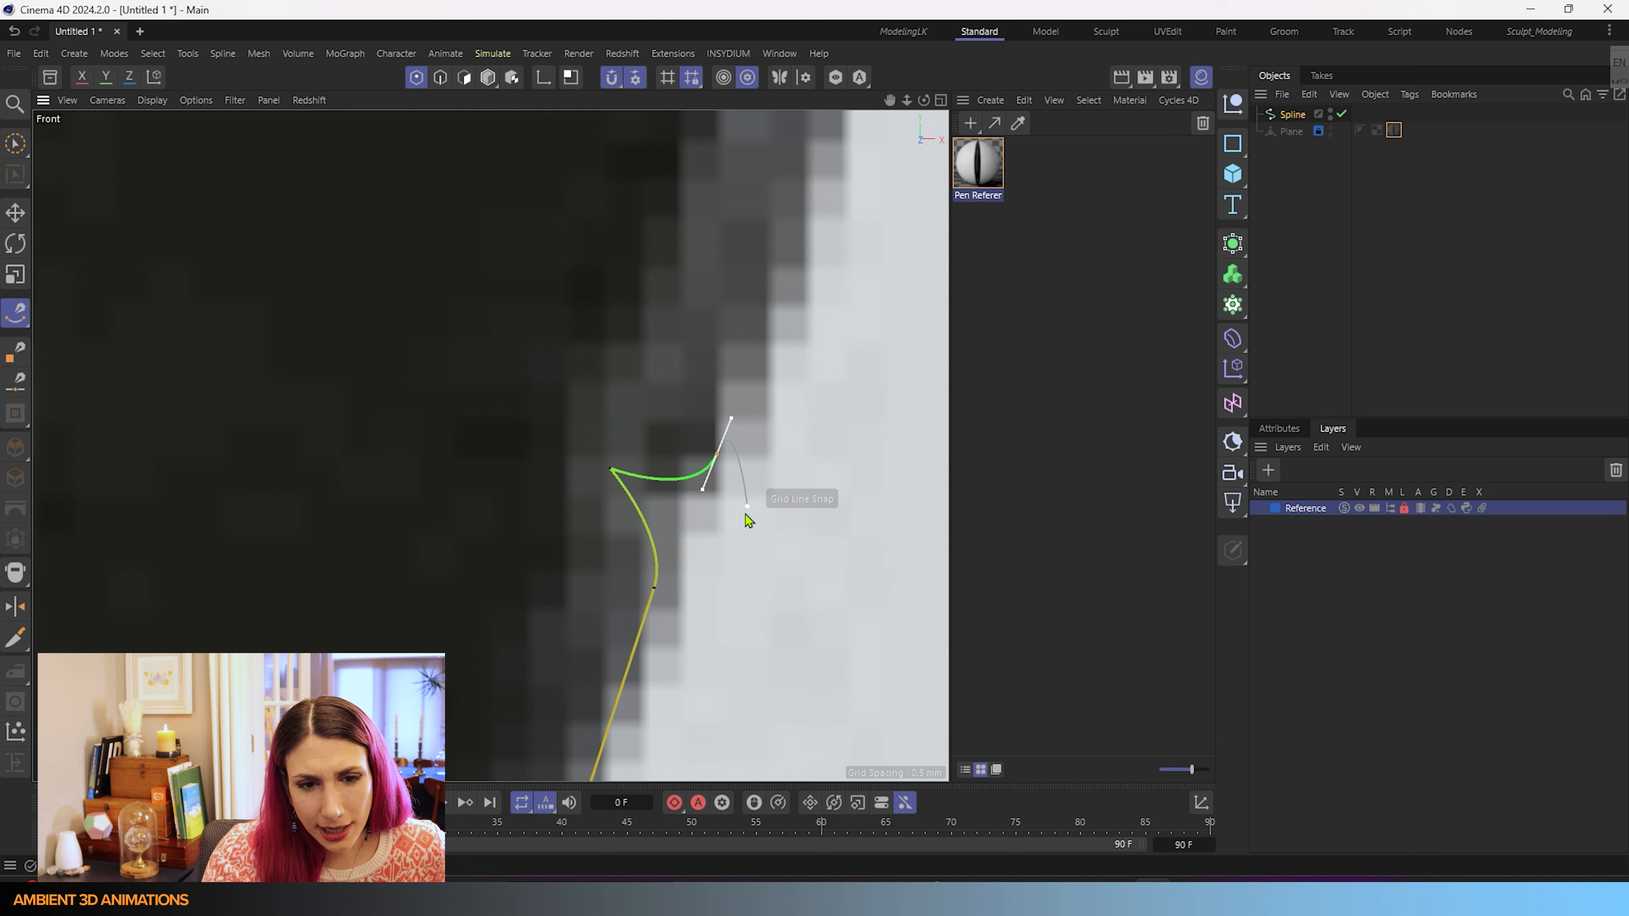
- Trace the spline straight up the cone's edge to the silver ring, then add a small outward step to the grip's lower edge
scroll(741, 519, "down", 5)
middle_click_drag(789, 538, 738, 636)
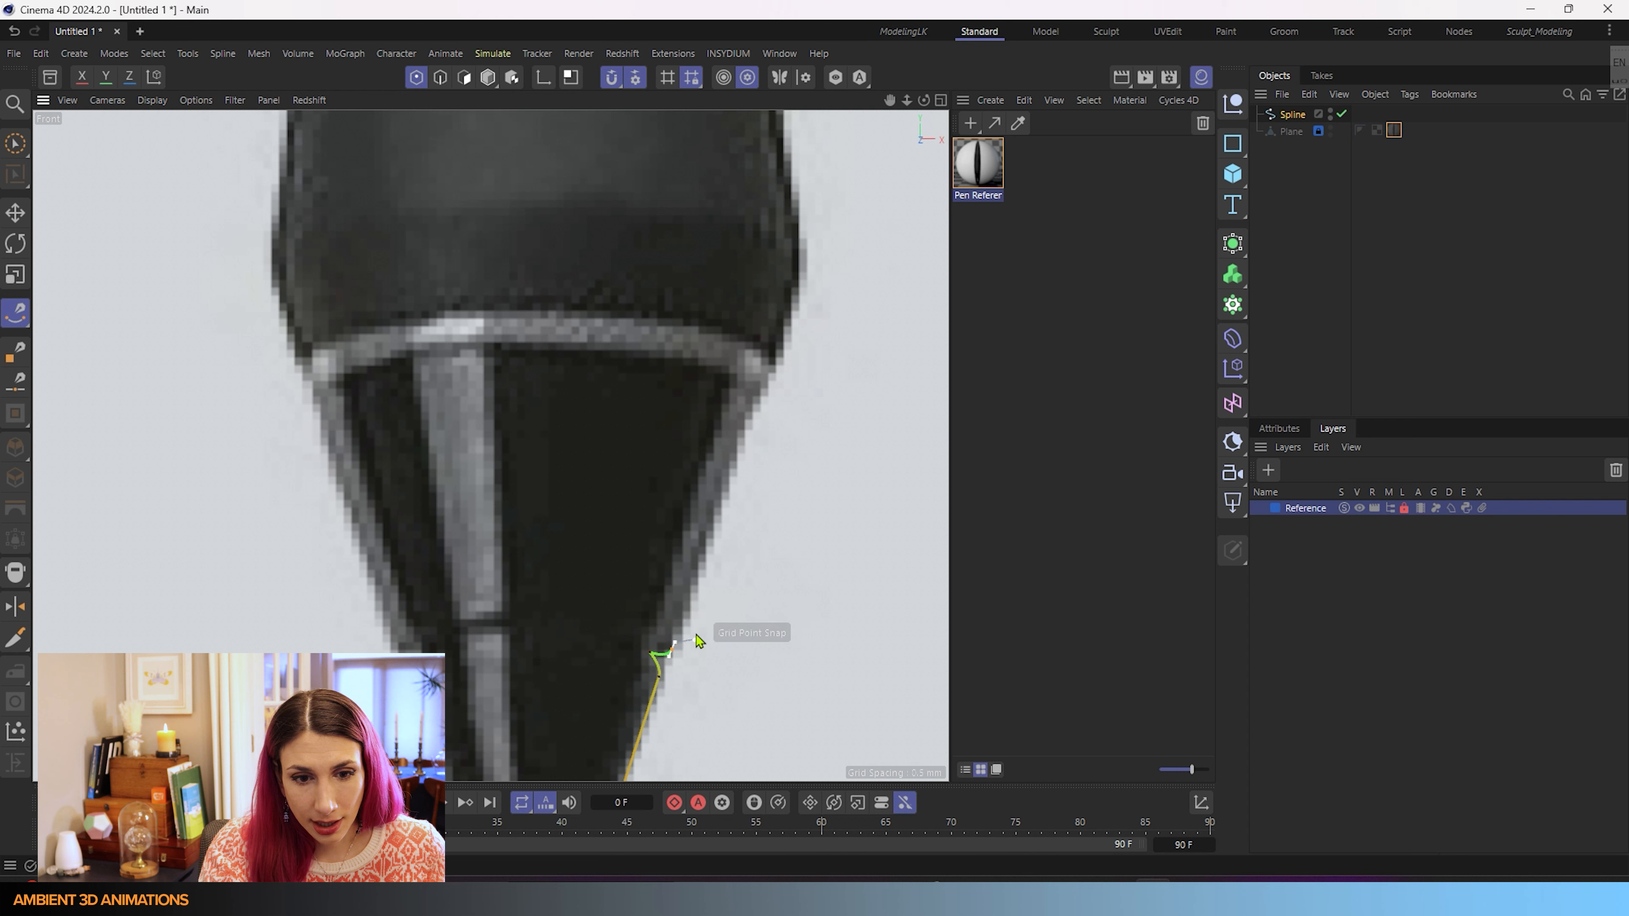
left_click(673, 644)
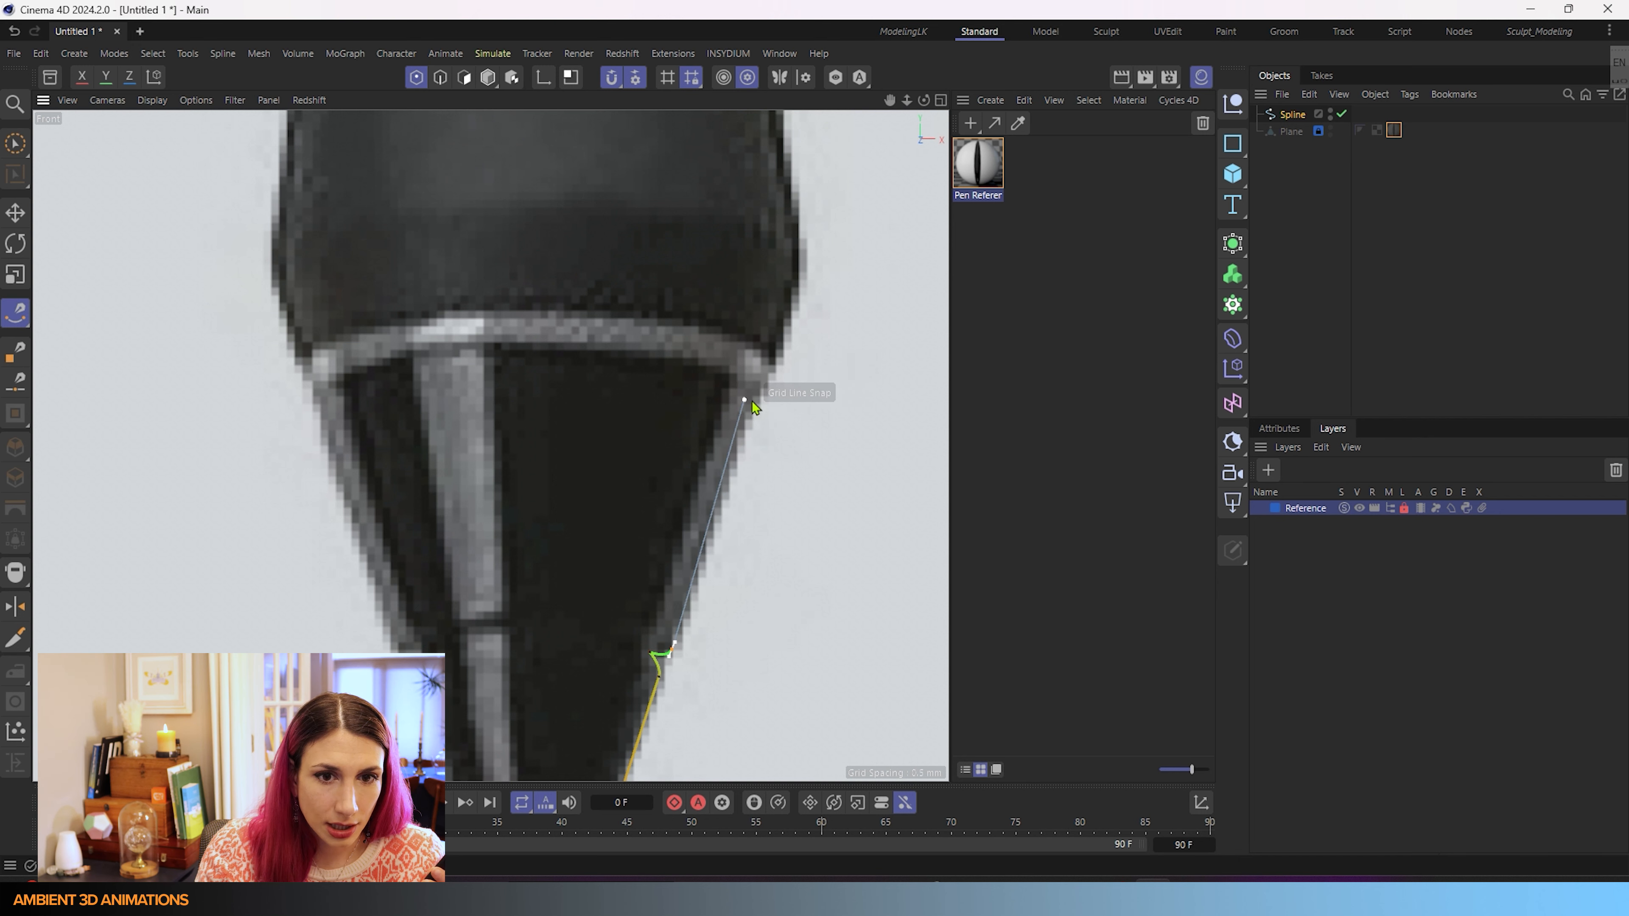
left_click(760, 401)
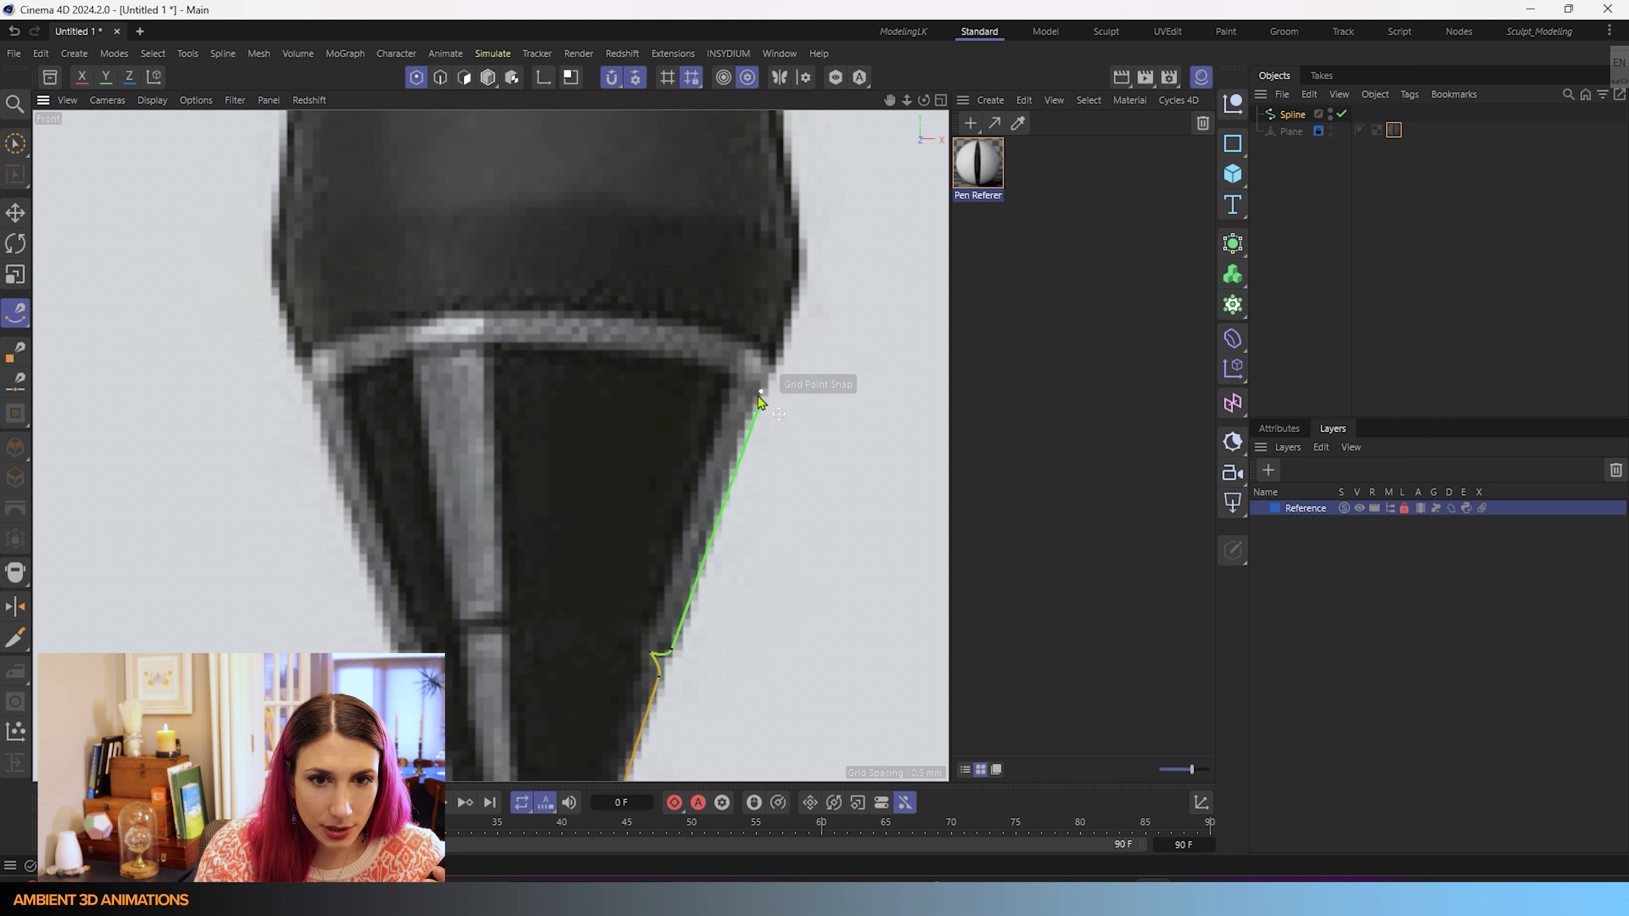
left_click(760, 359)
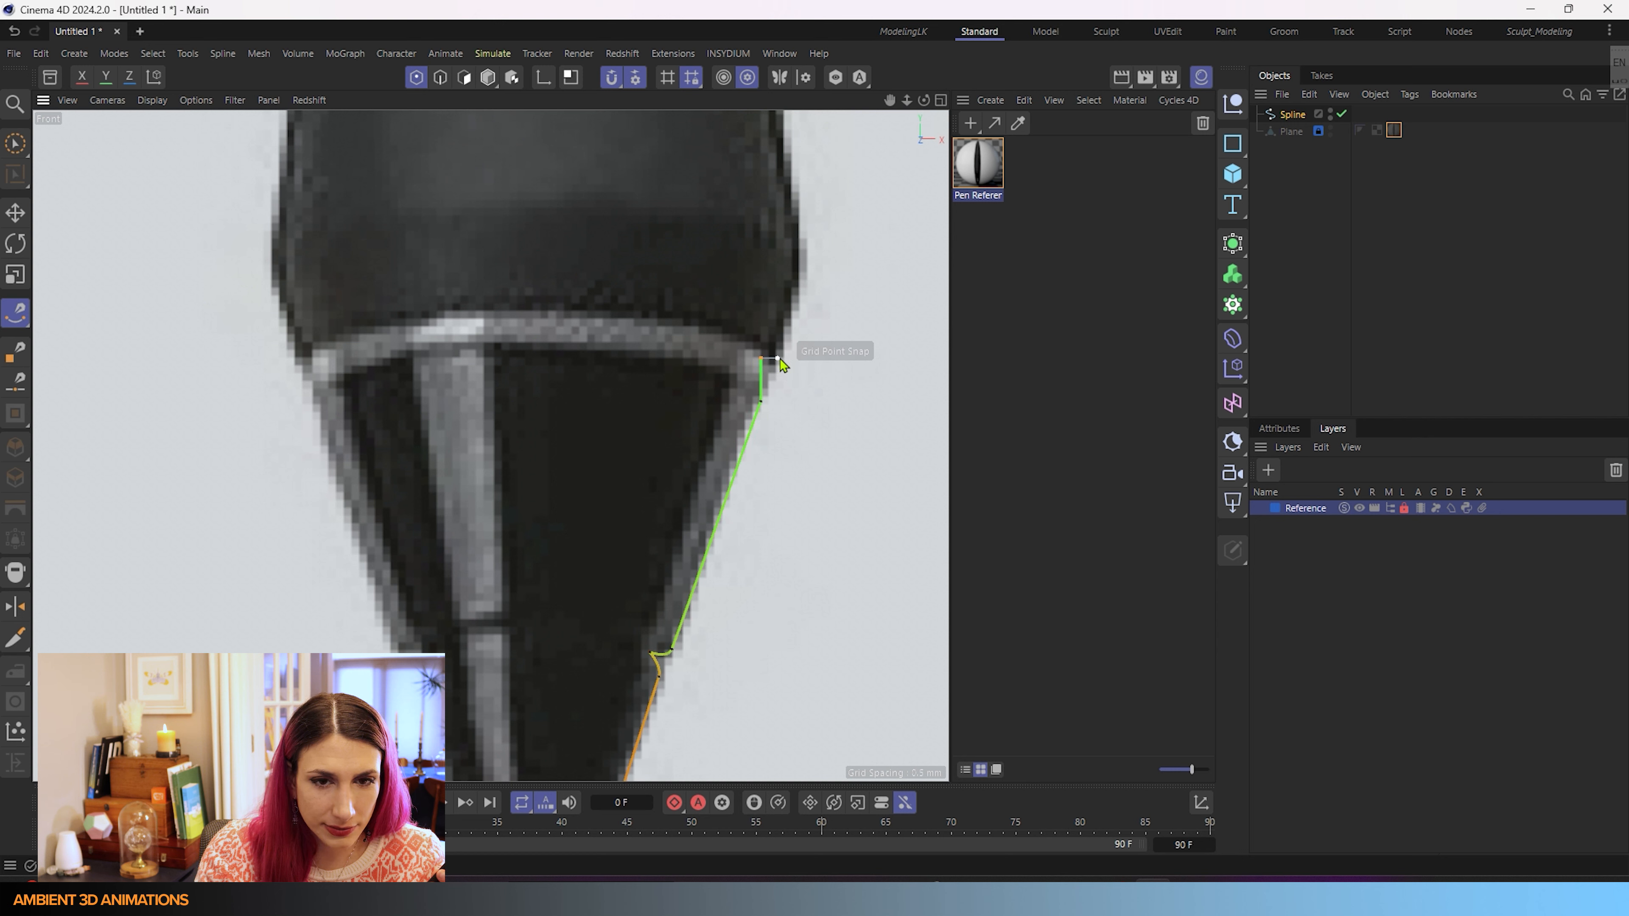
left_click(778, 359)
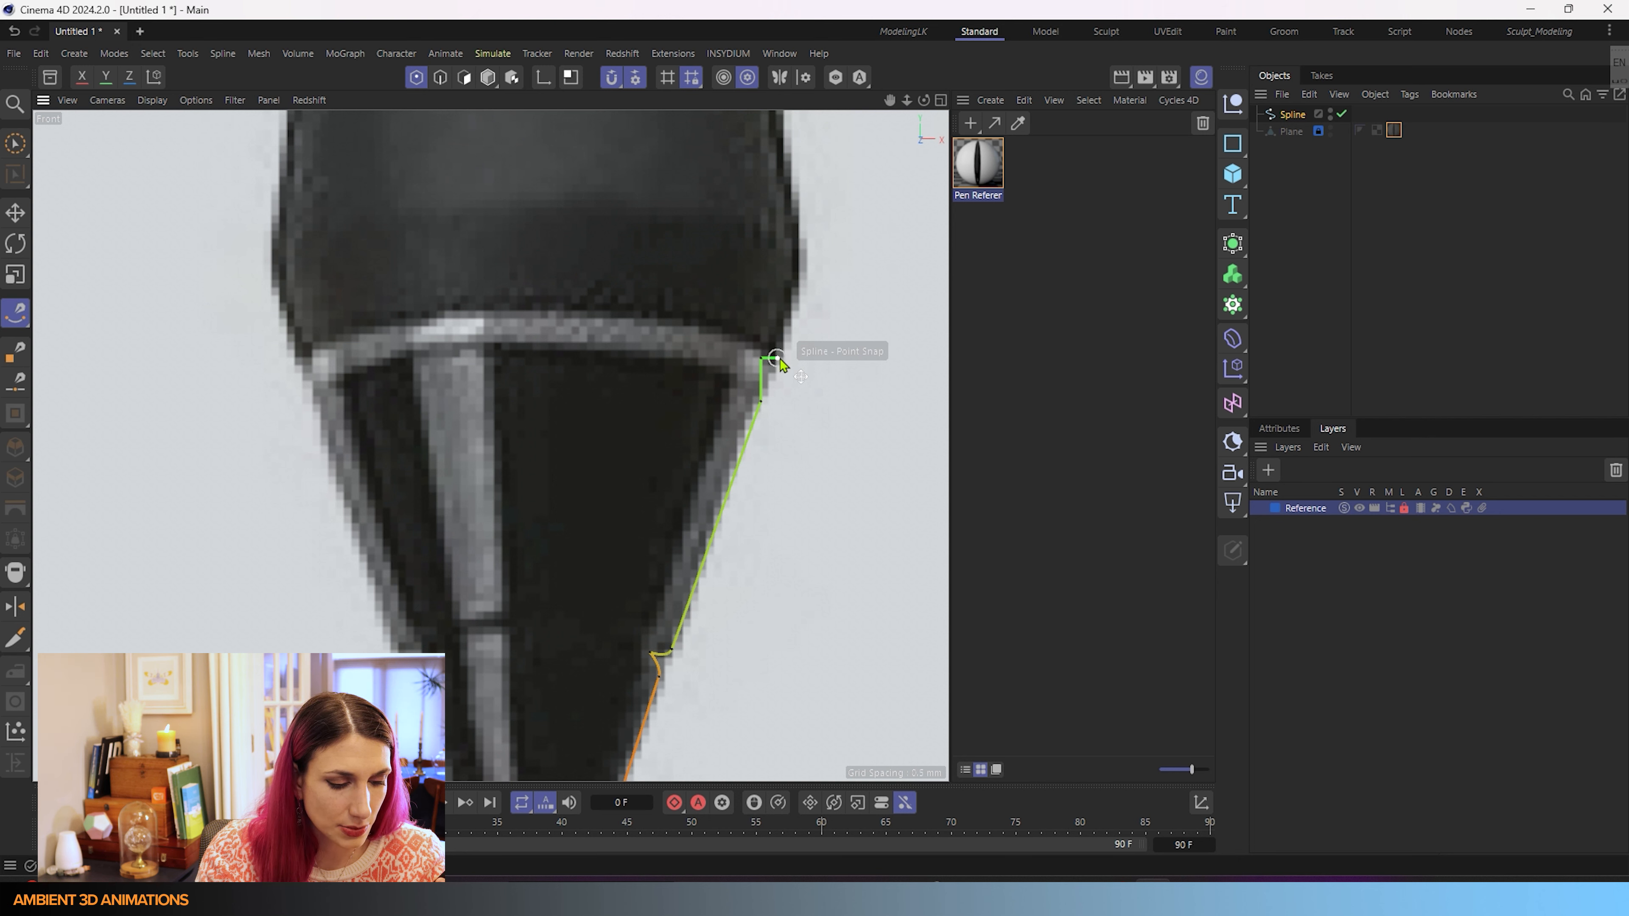
left_click(795, 276)
left_click_drag(797, 276, 801, 241)
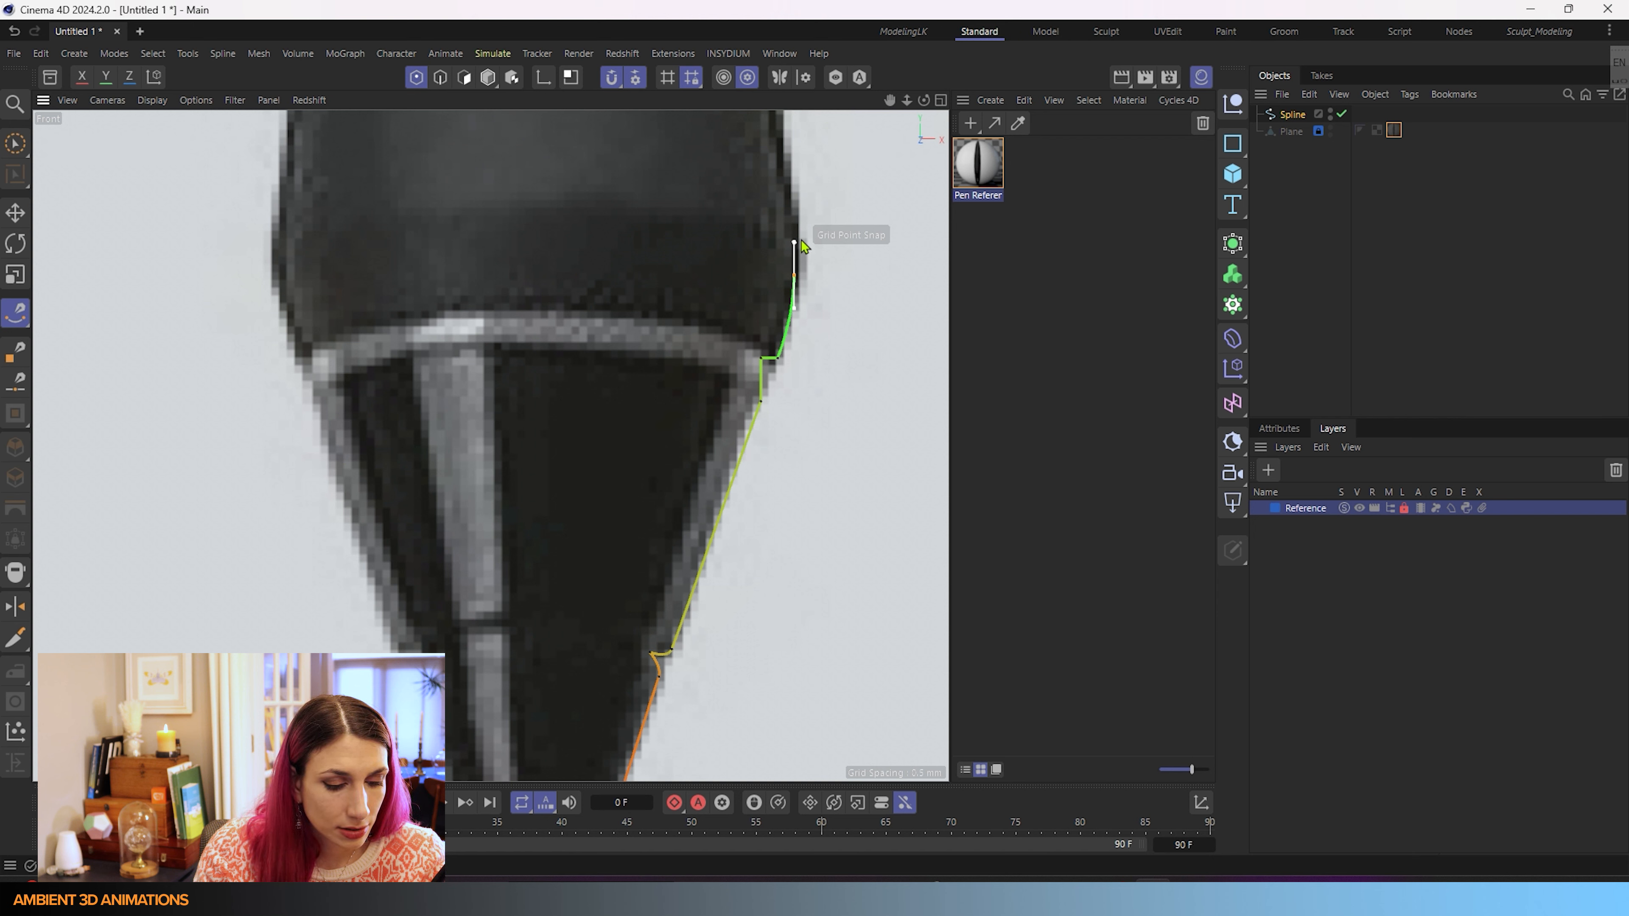
left_click_drag(801, 242, 807, 242)
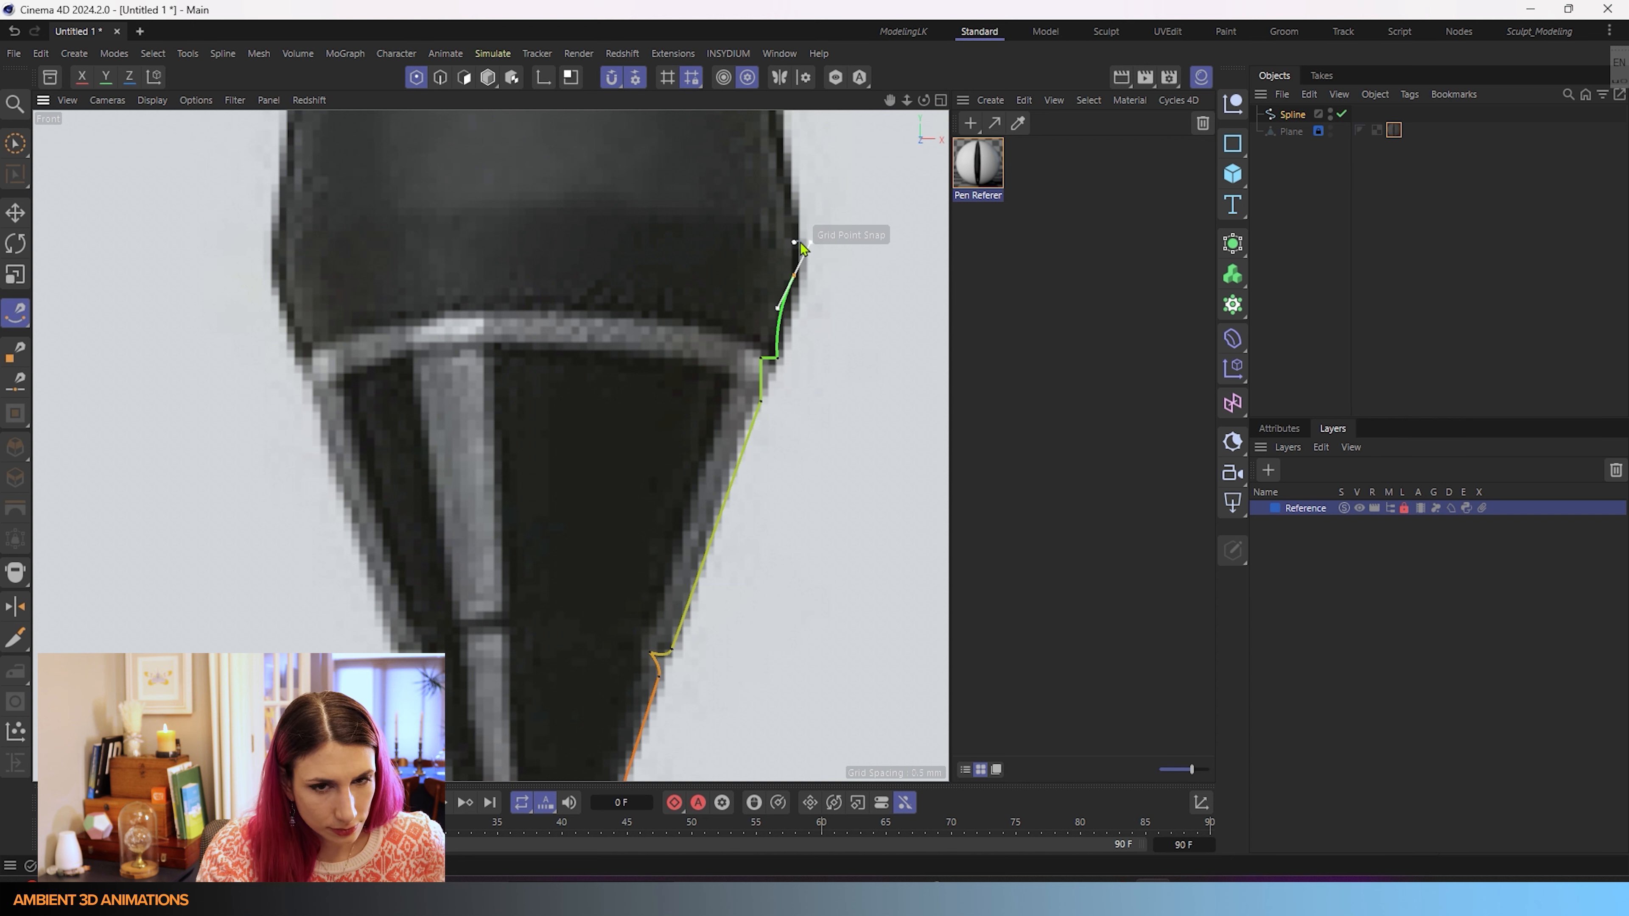
key("ctrl+z")
- Turn off snapping and trace the grip's bulging right edge with two smooth points, ending on the straight barrel
left_click(618, 80)
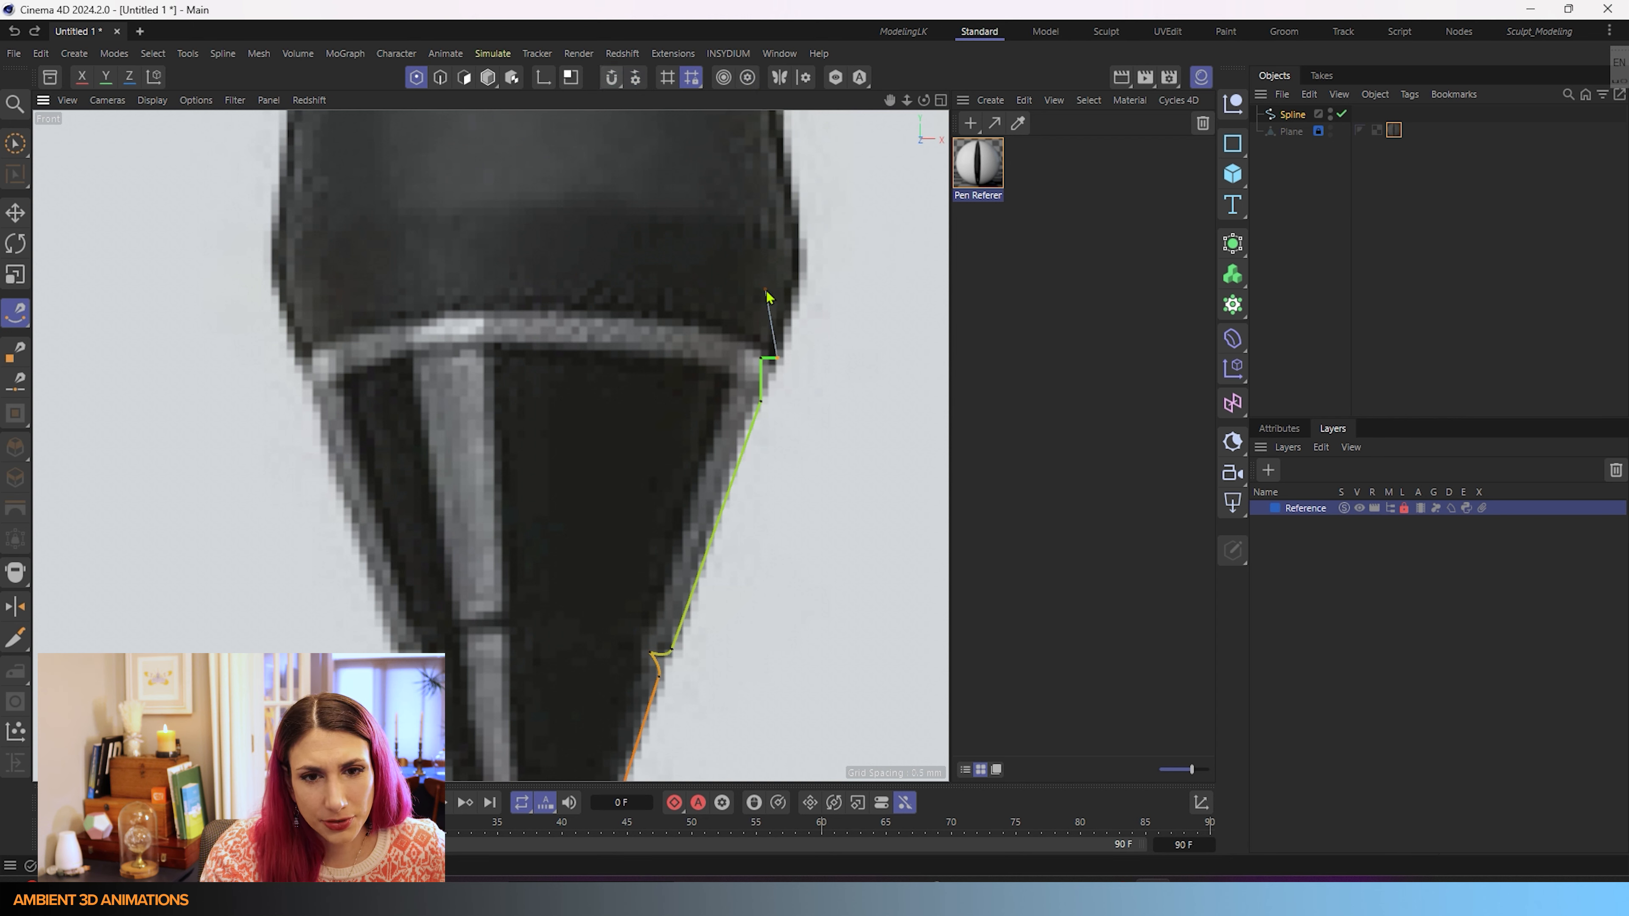
left_click_drag(802, 290, 811, 268)
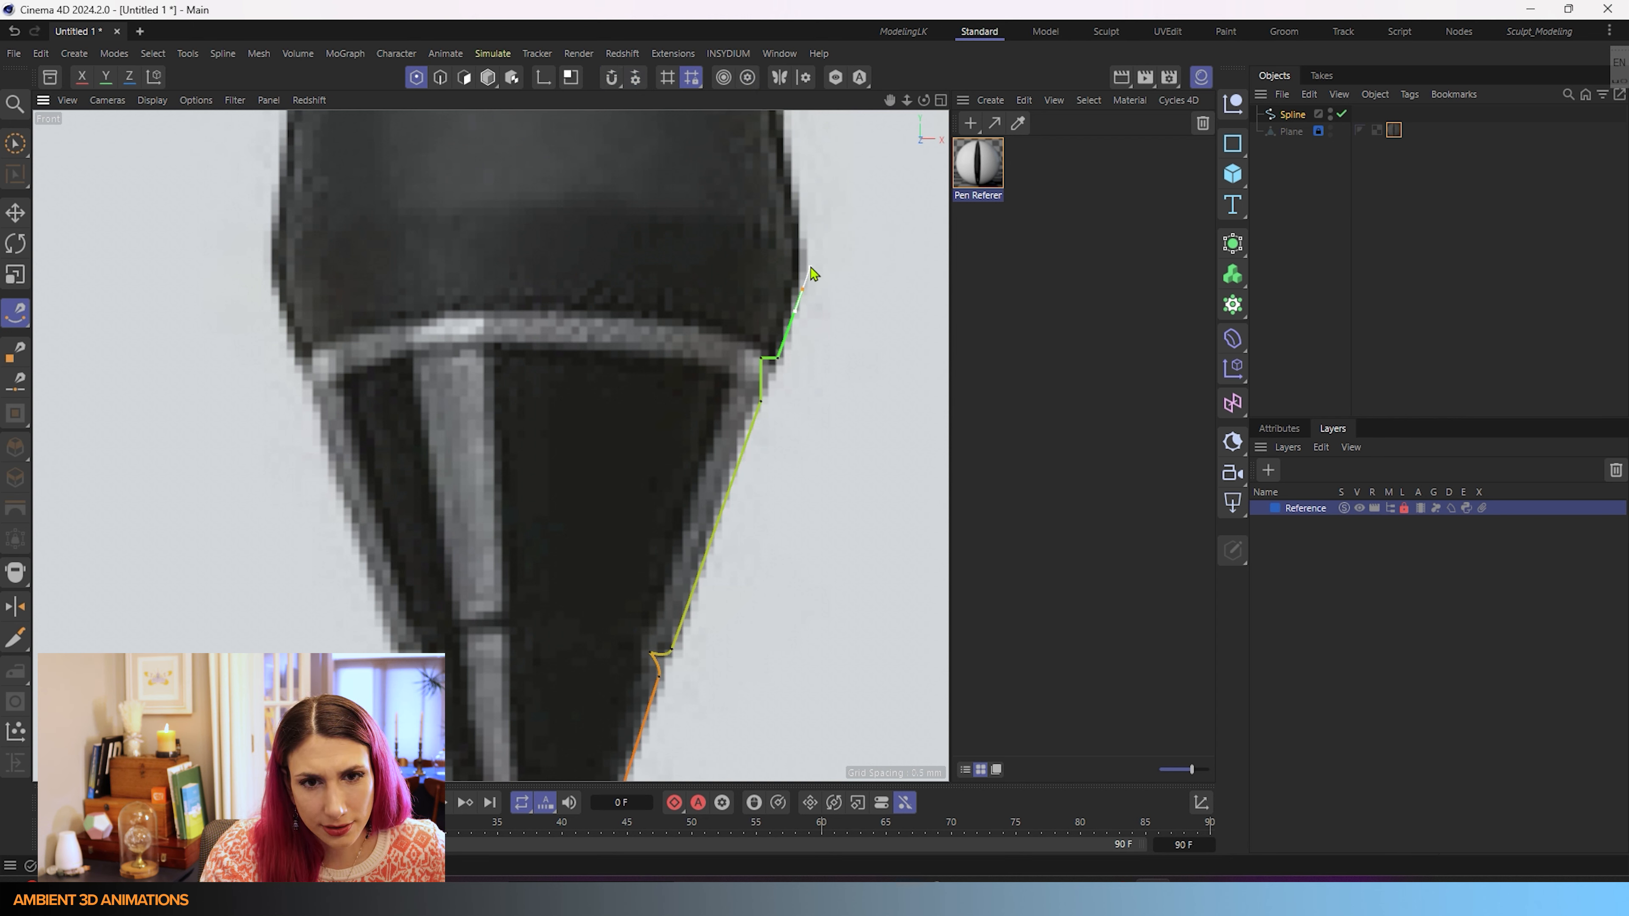
scroll(805, 234, "down", 3)
middle_click_drag(815, 226, 792, 571, "alt")
scroll(773, 560, "up", 3)
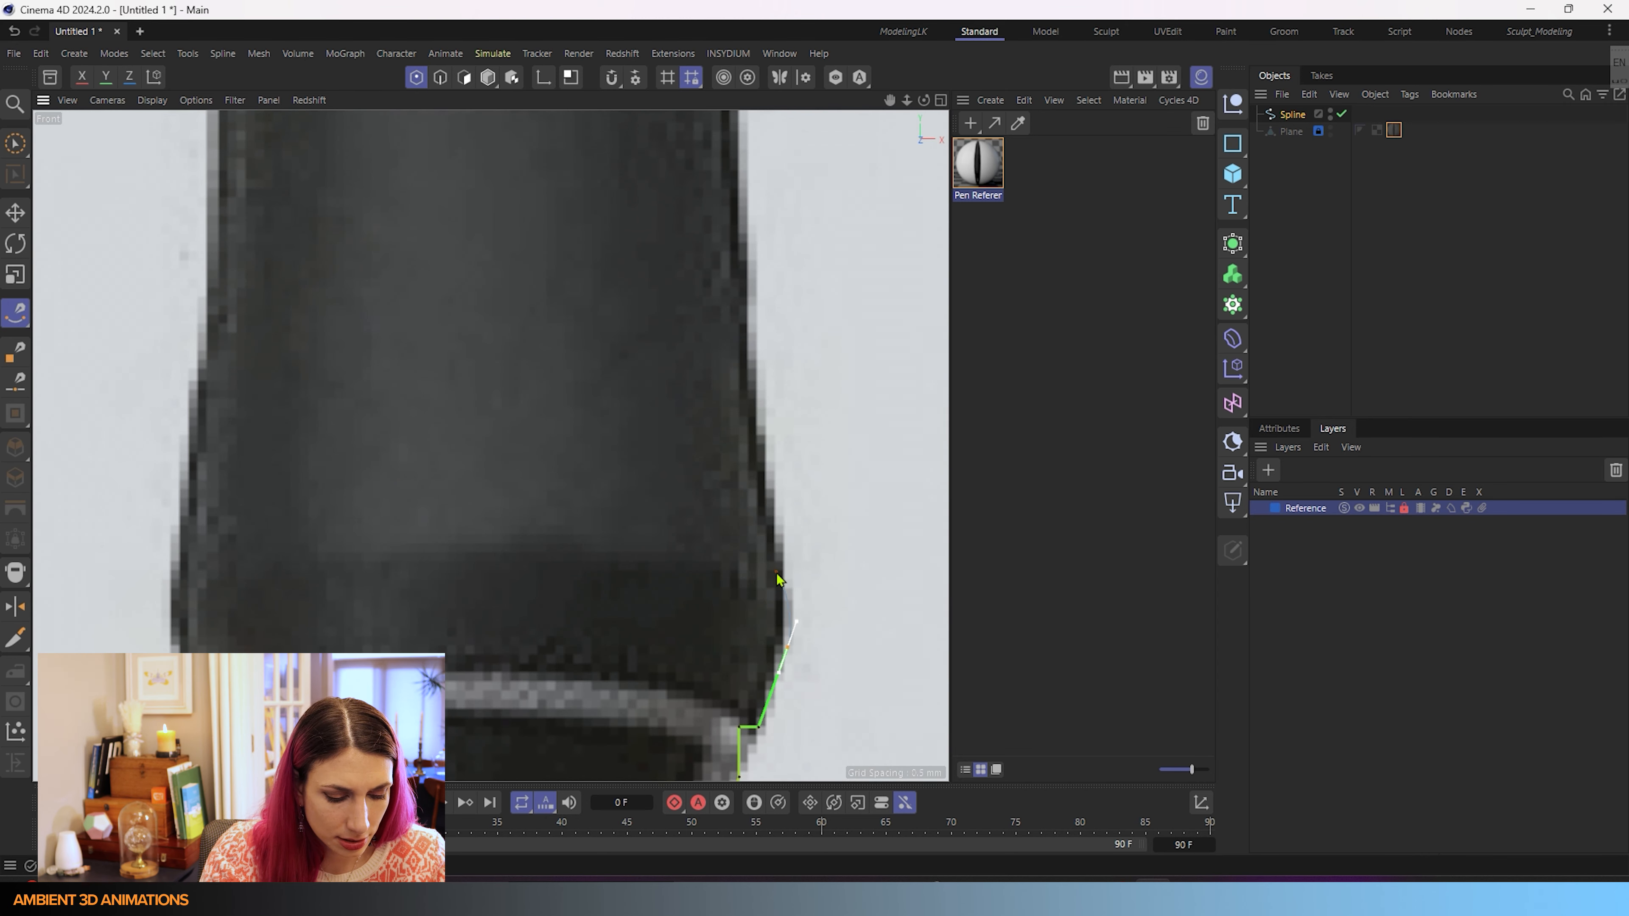
scroll(746, 401, "down", 3)
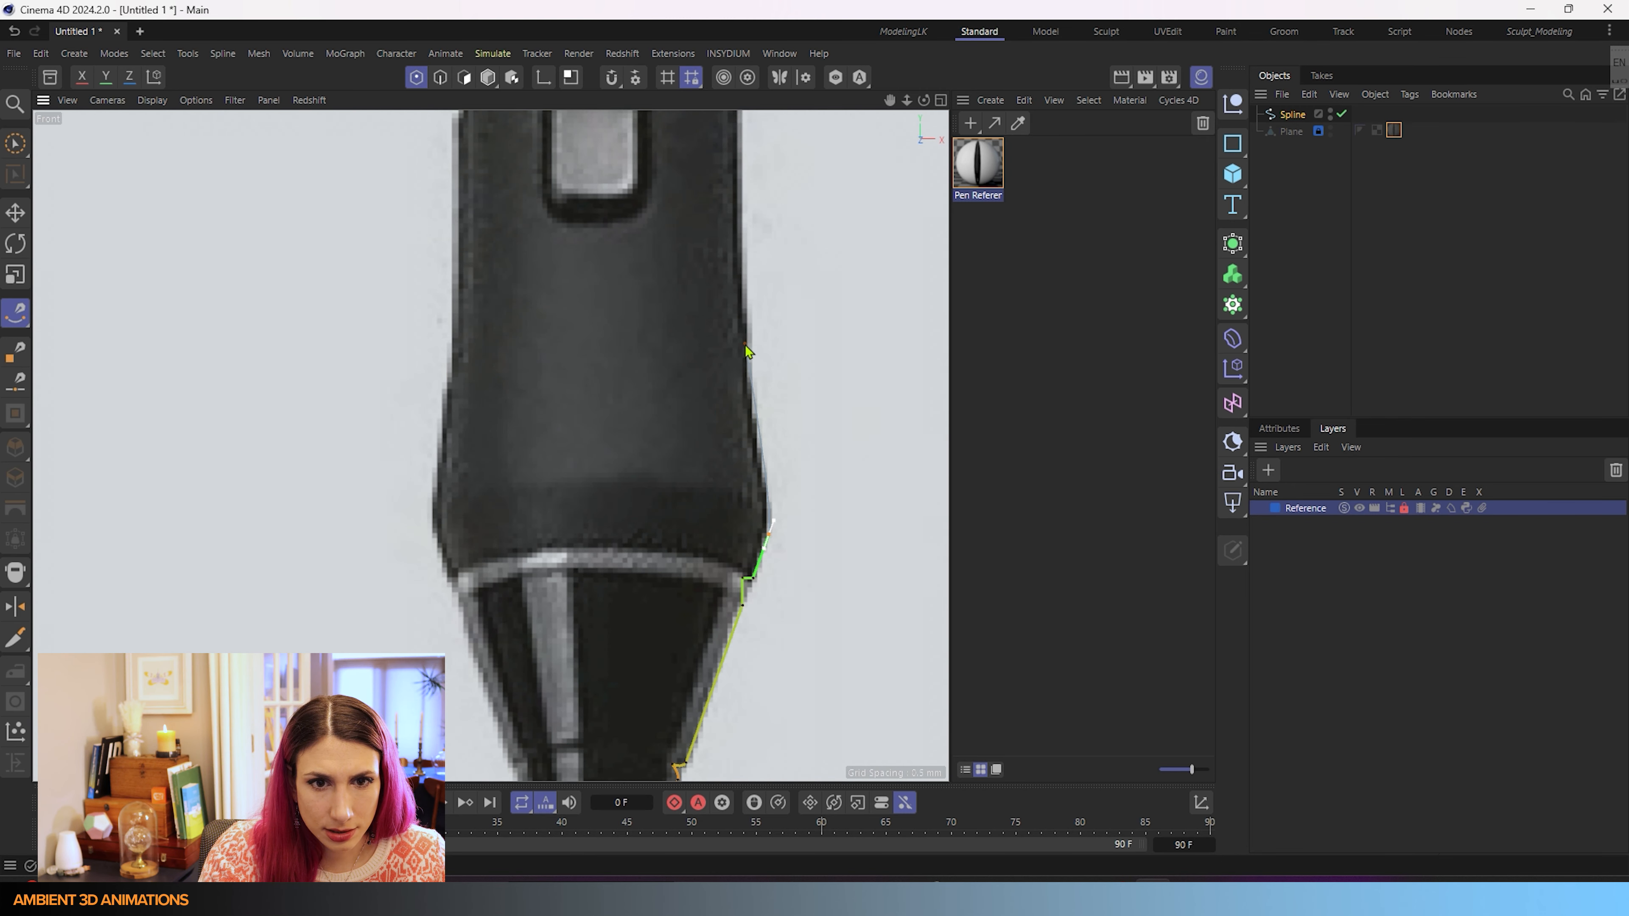
left_click_drag(745, 349, 744, 284)
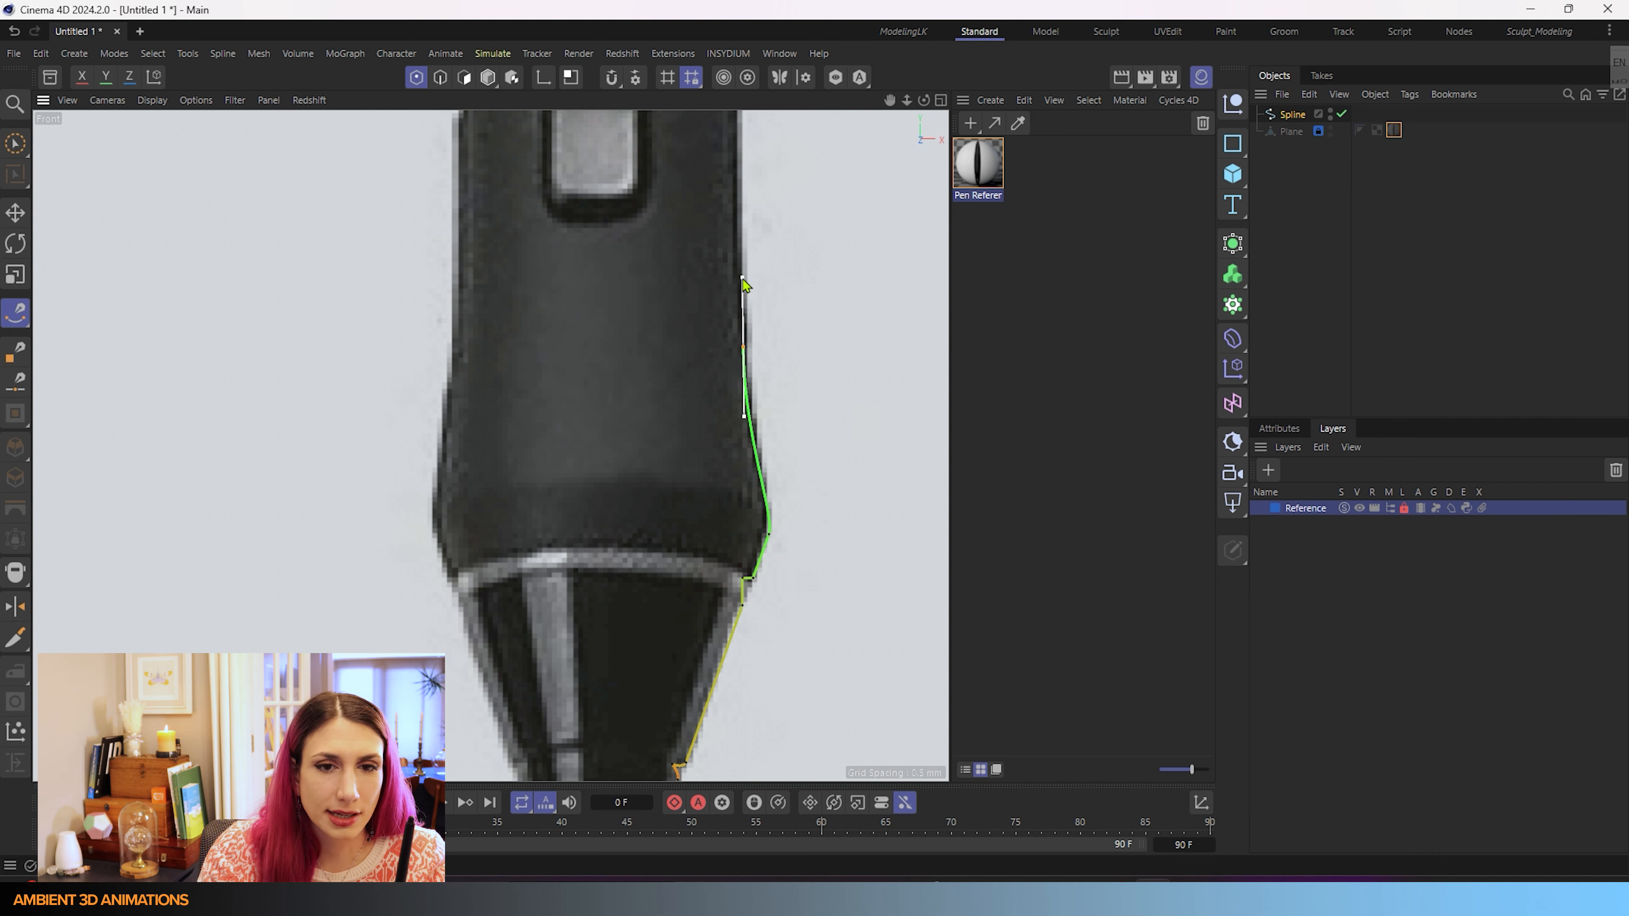
scroll(744, 284, "down", 4)
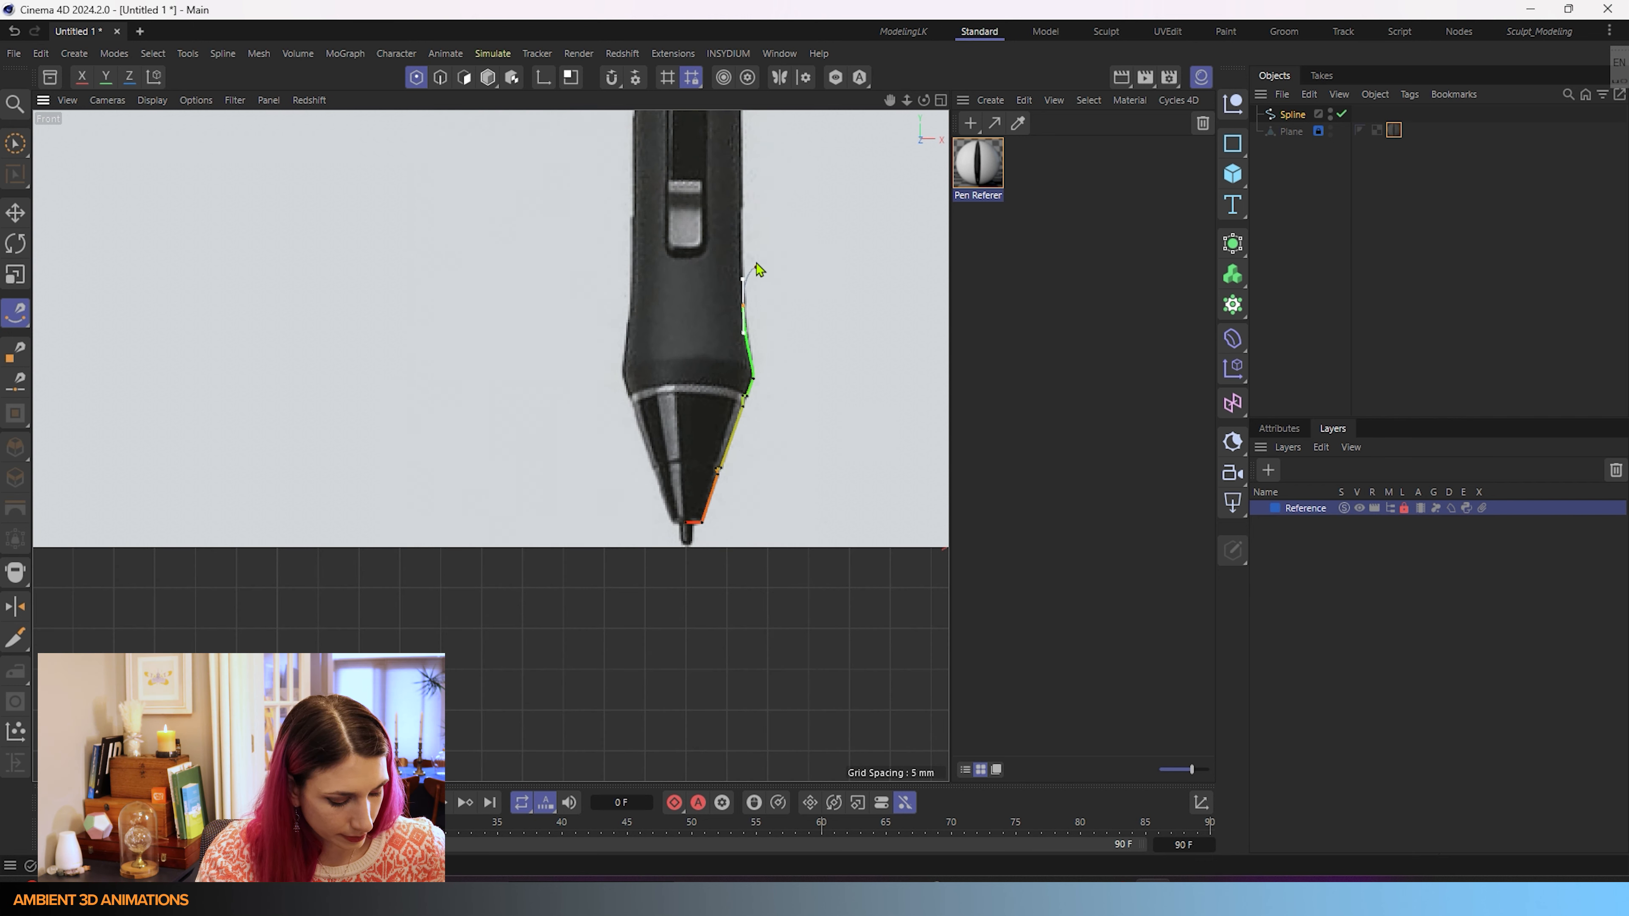
middle_click_drag(767, 247, 769, 549, "alt")
middle_click_drag(756, 370, 754, 578, "alt")
scroll(749, 353, "up", 5)
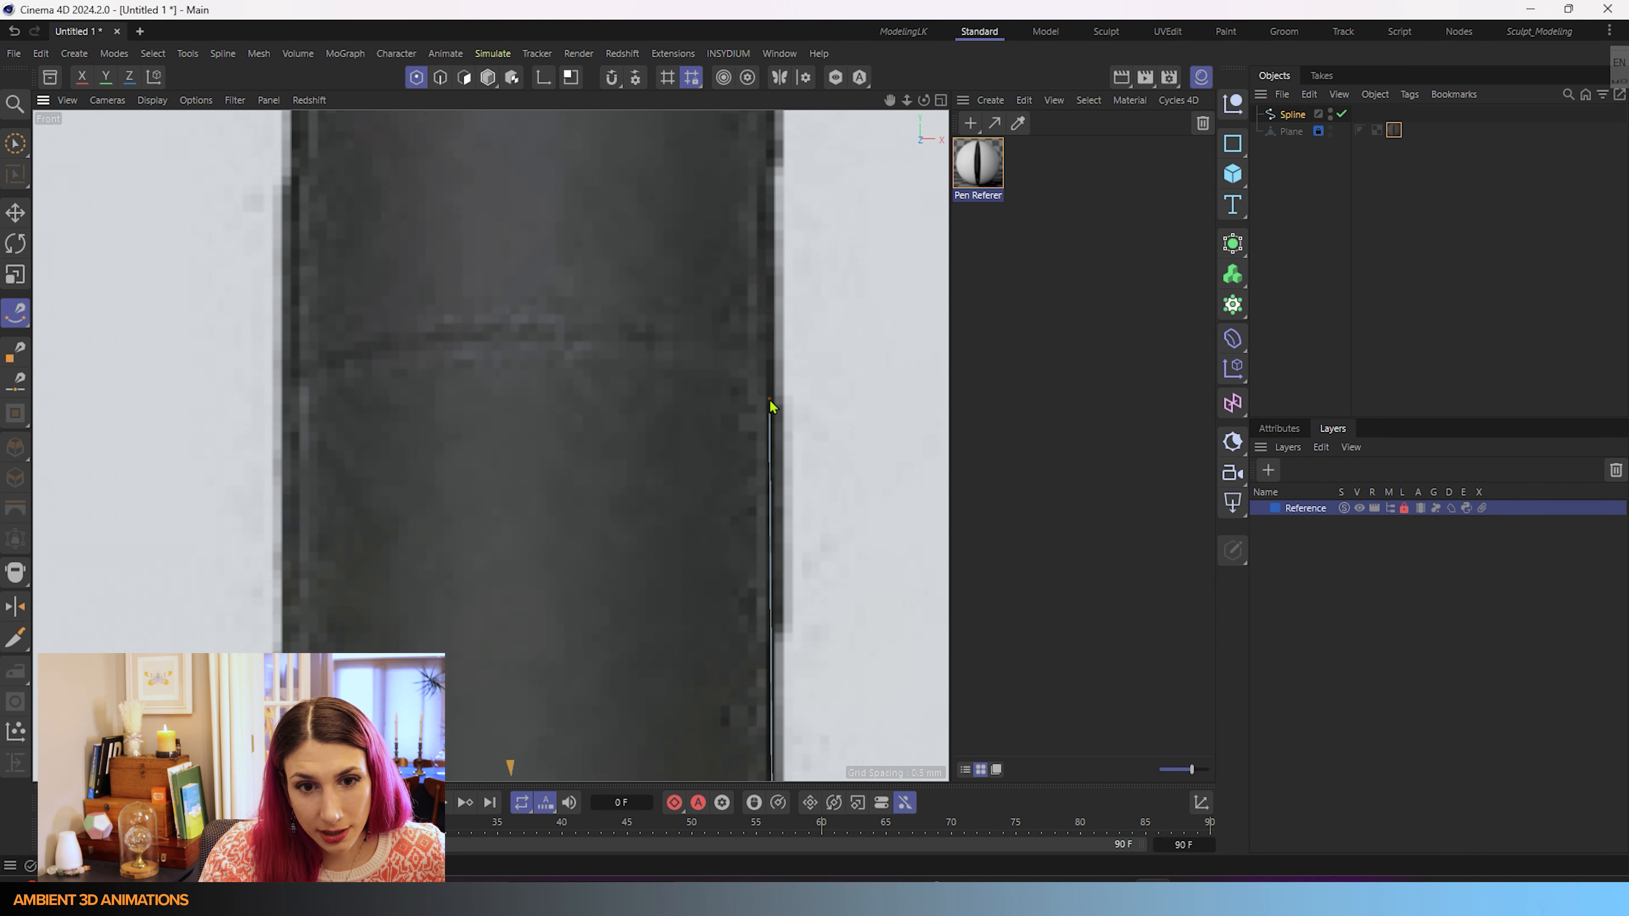
left_click(770, 399)
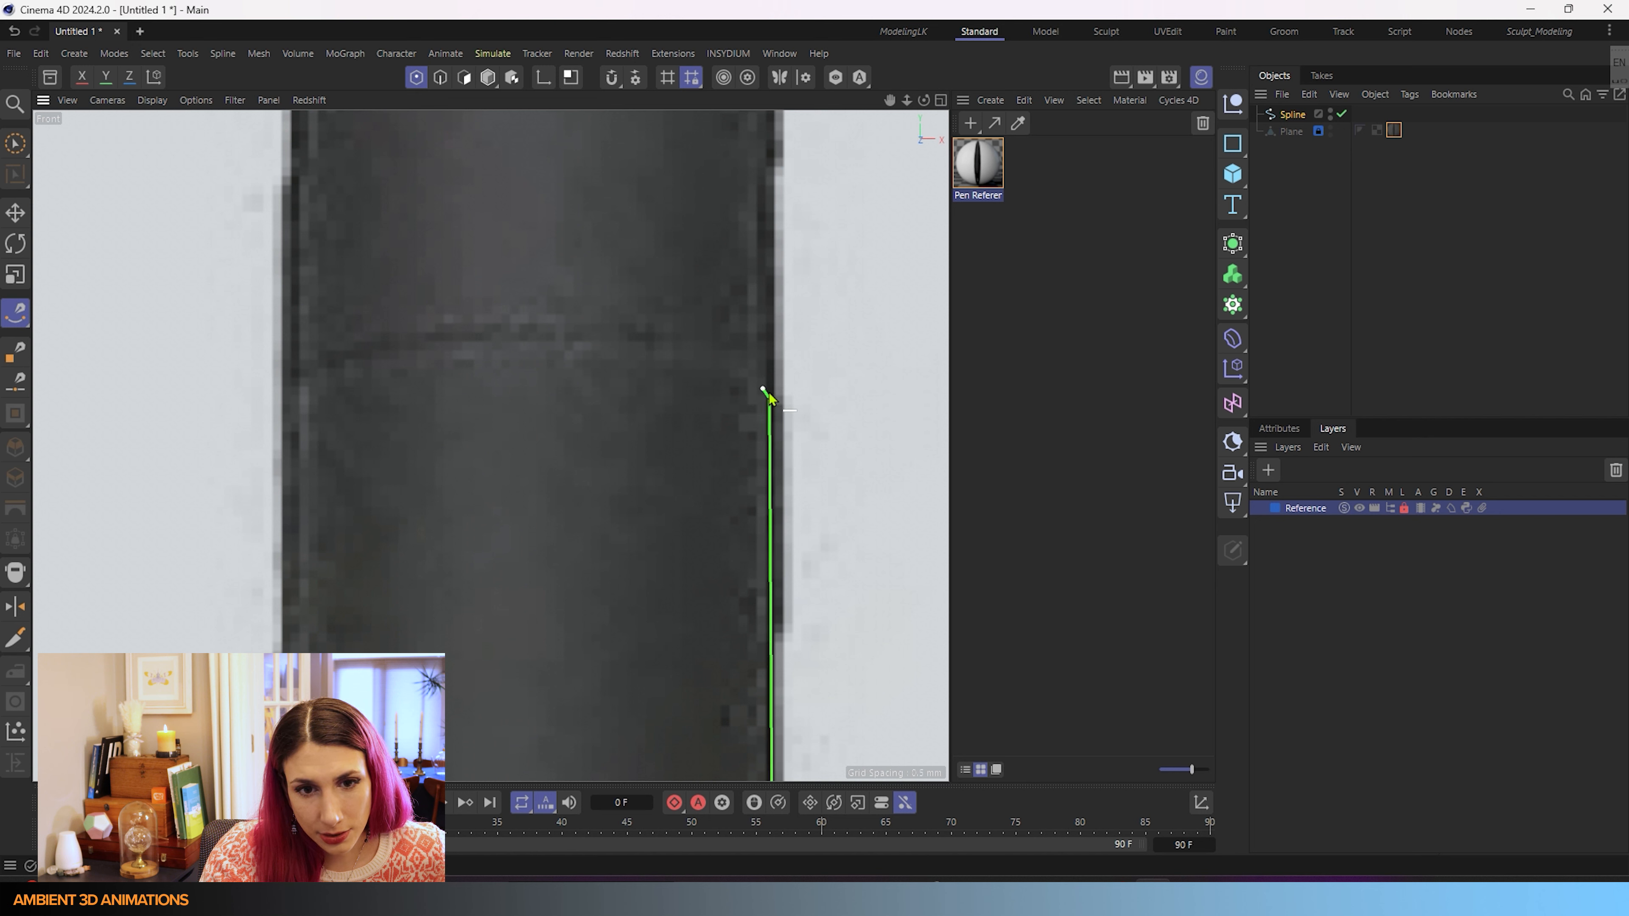
left_click(753, 372)
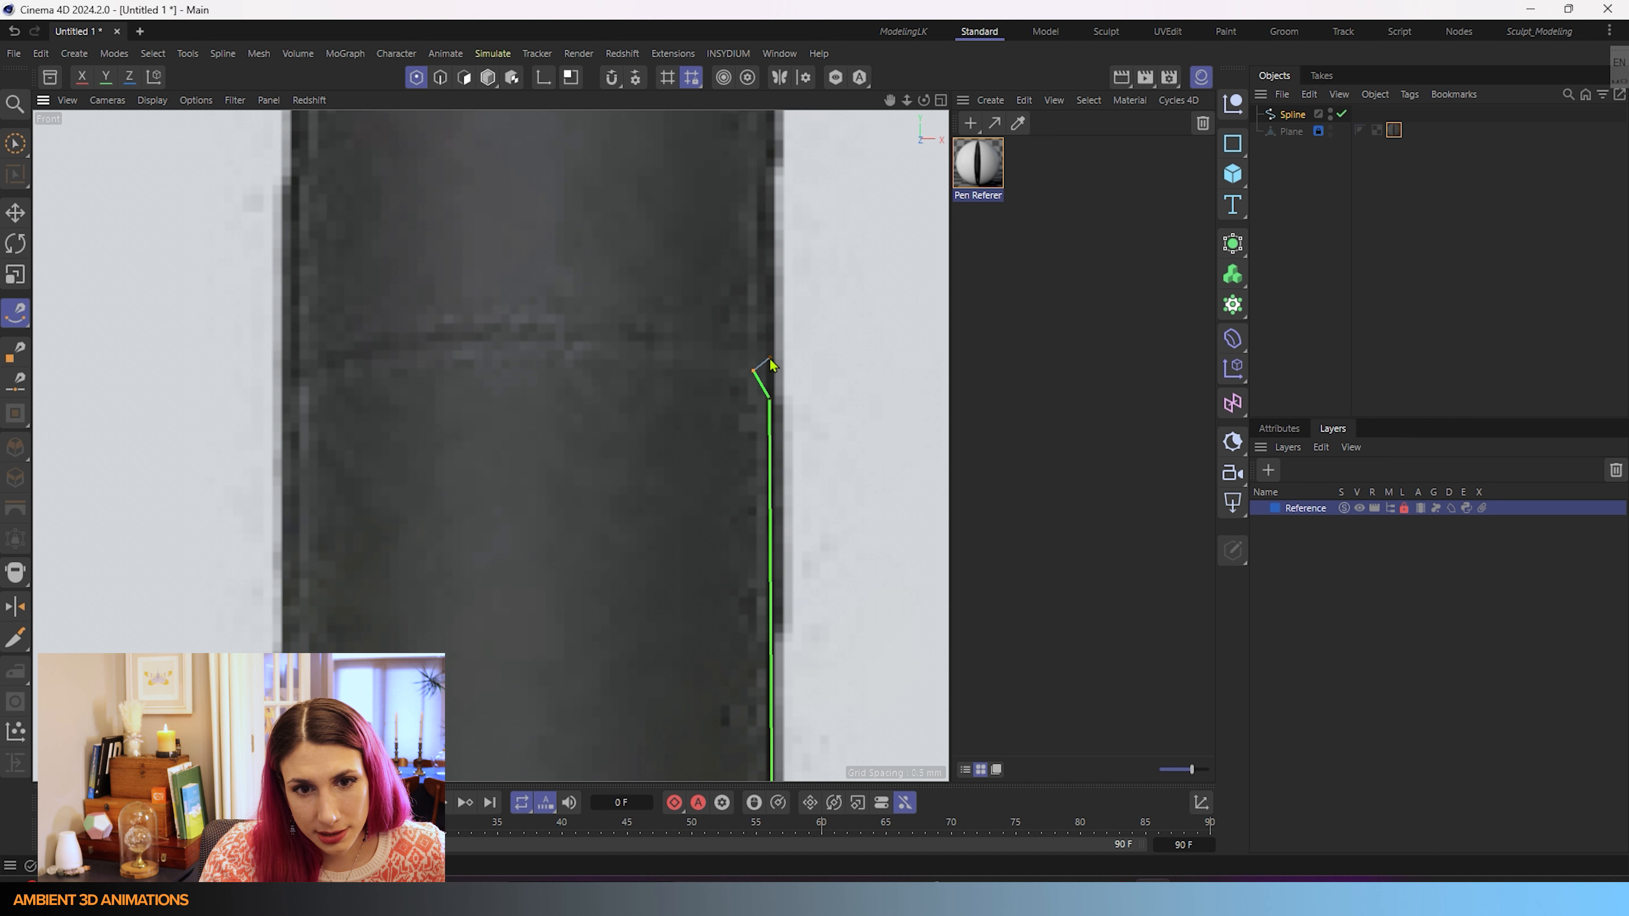
scroll(775, 312, "down", 4)
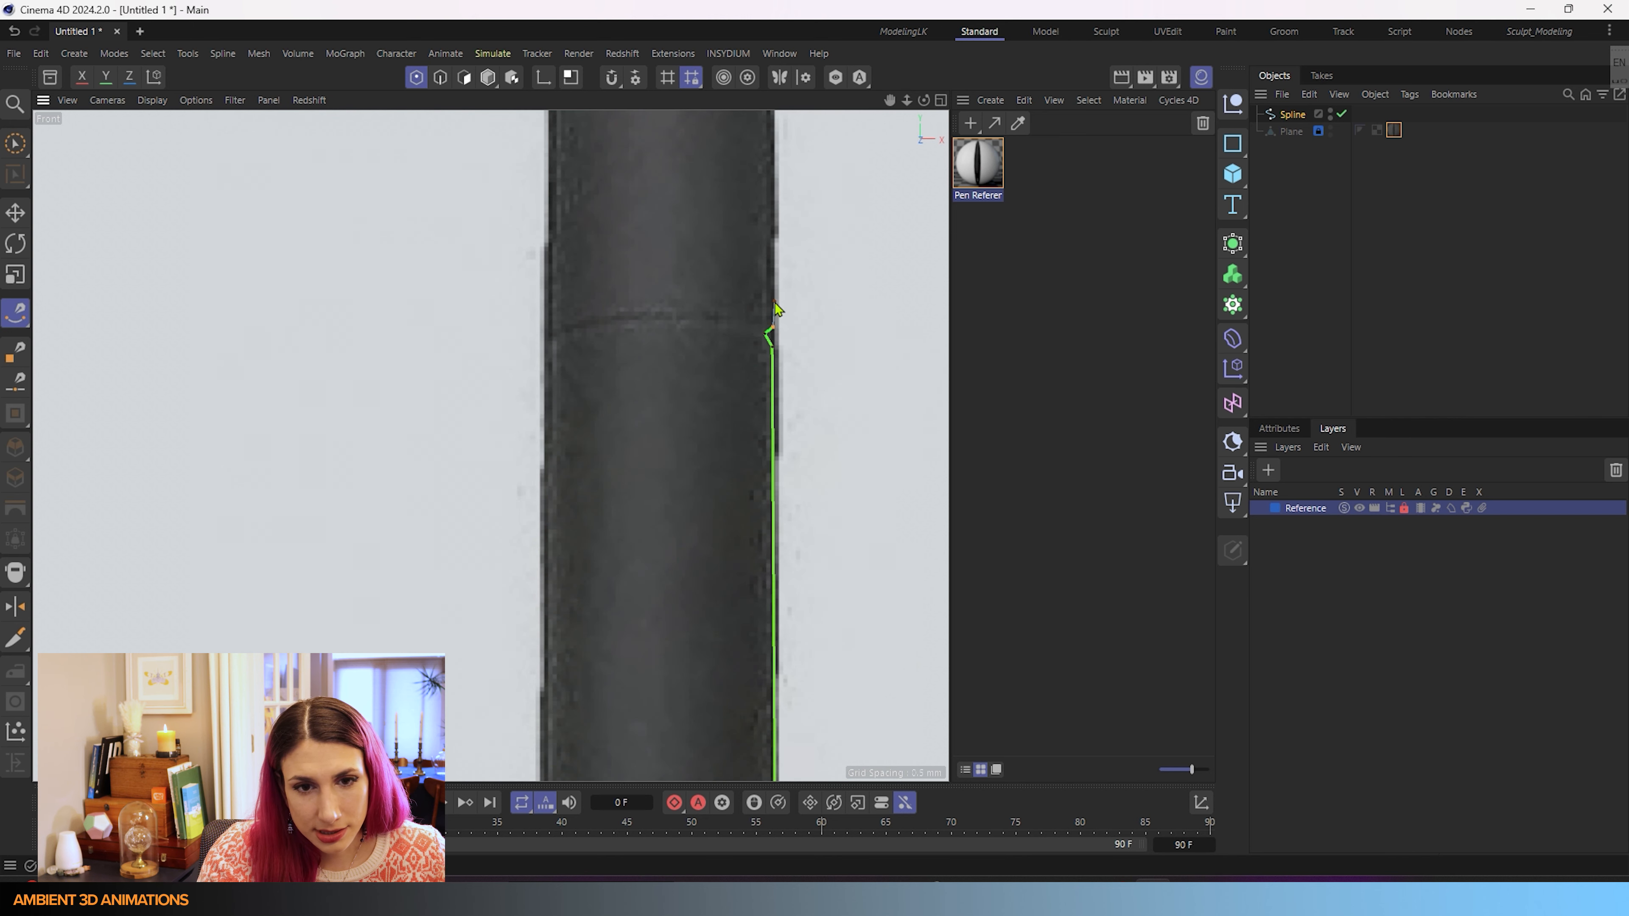
scroll(786, 295, "up", 4)
key("ctrl+z")
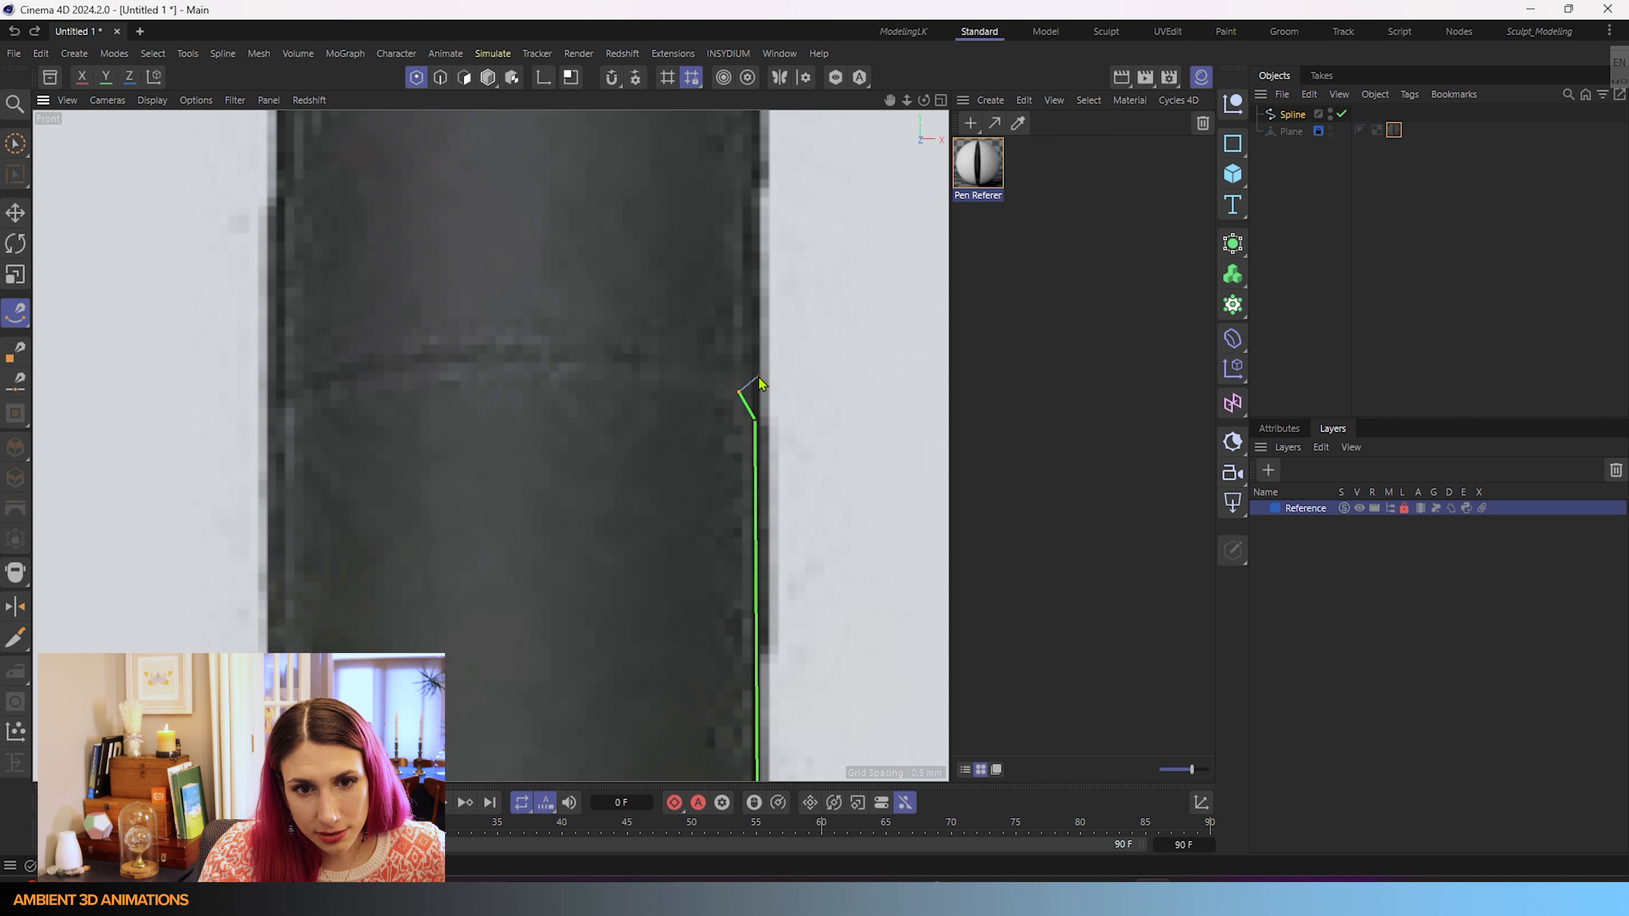
key("ctrl+z")
key("ctrl+z")
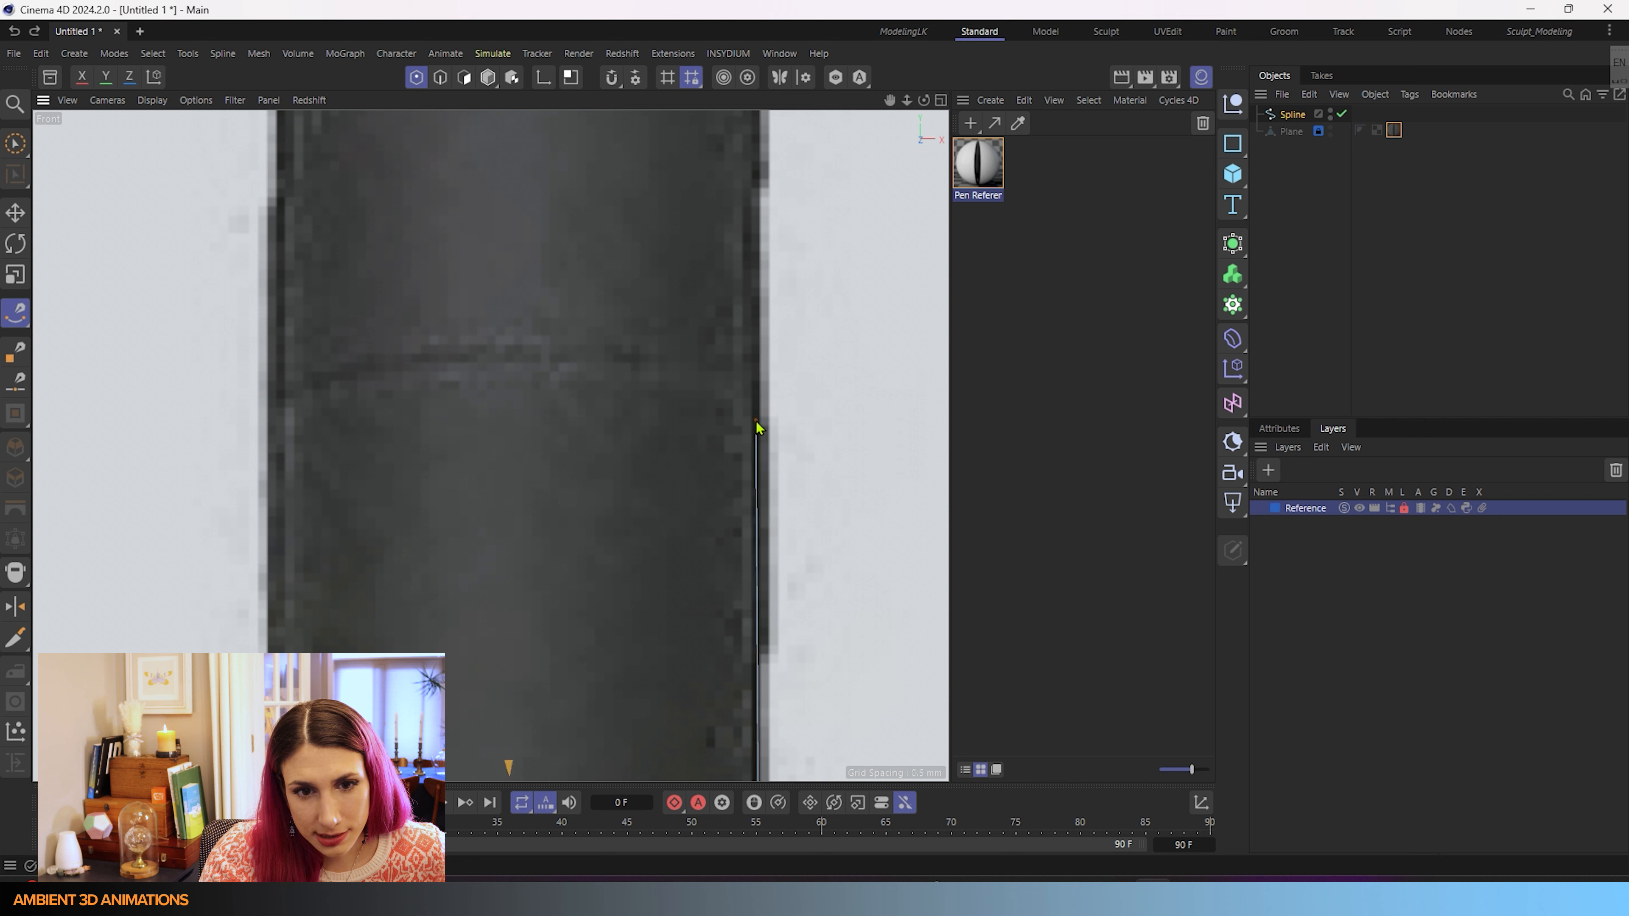
- Extend the spline up the barrel's right edge to its upper seam and draw a small curved notch there
left_click_drag(755, 419, 758, 362)
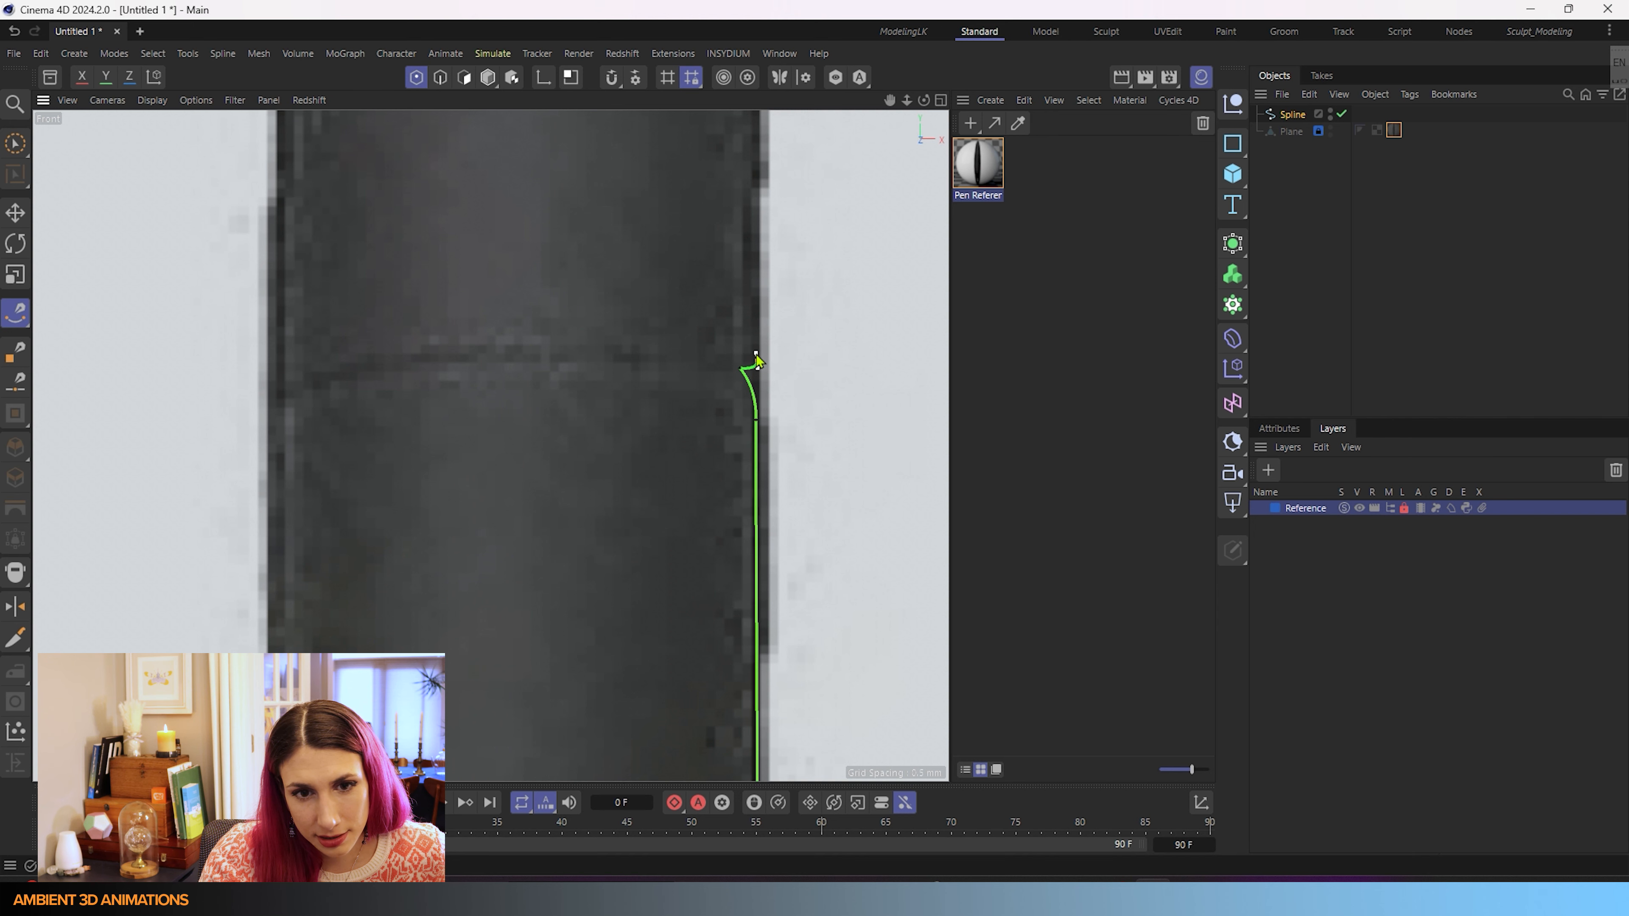
scroll(757, 360, "down", 3)
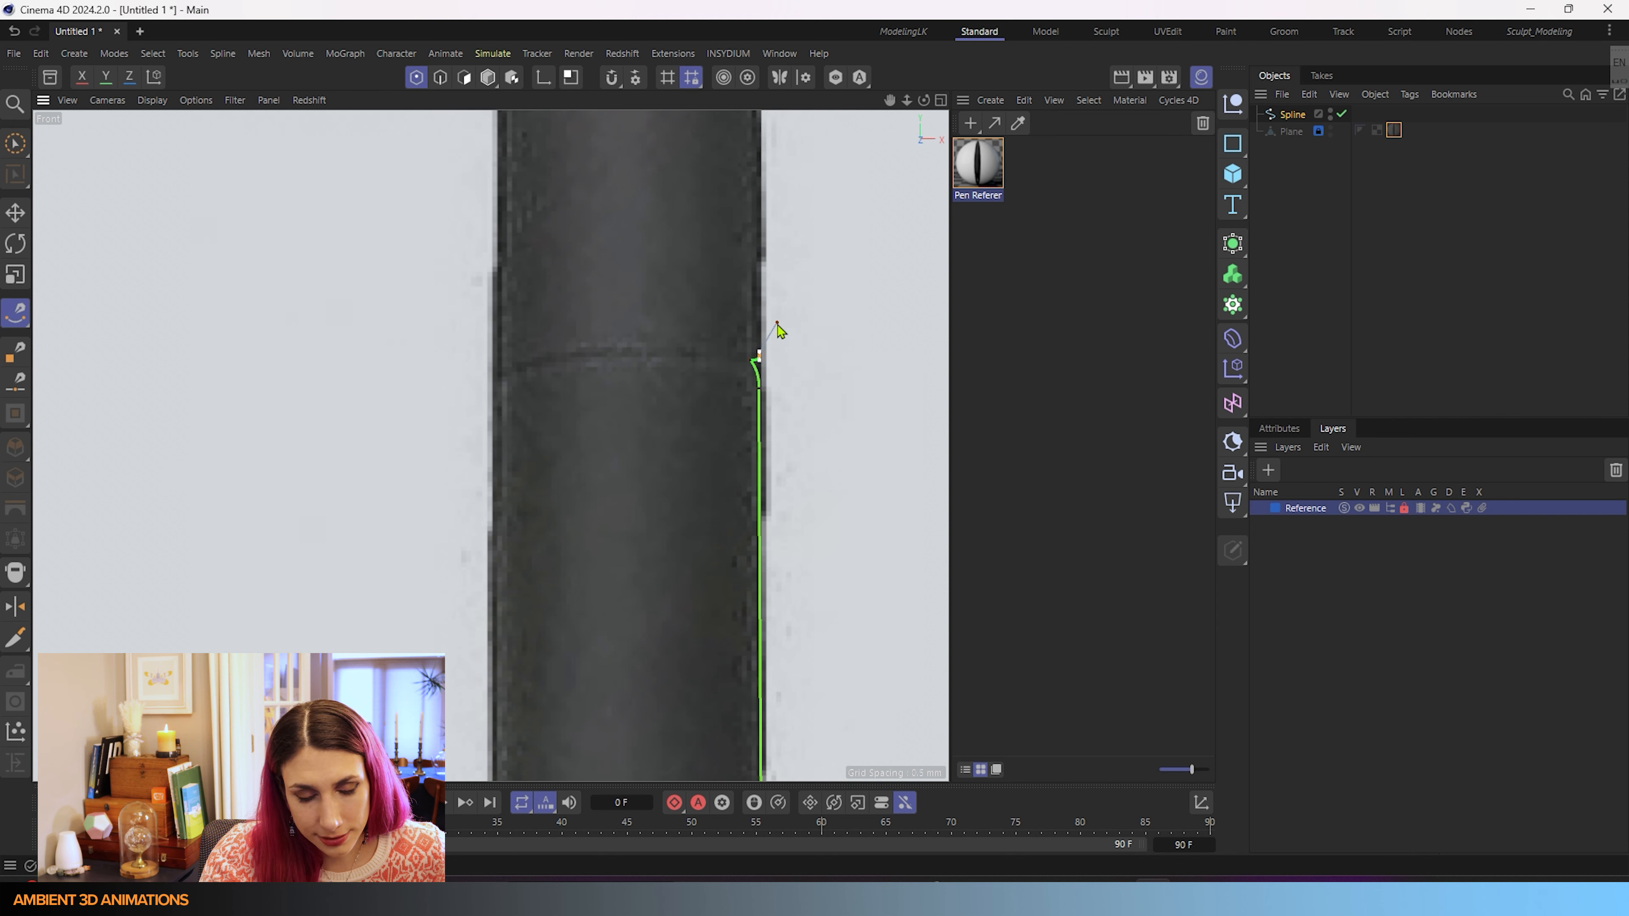
middle_click_drag(800, 305, 788, 497, "alt")
middle_click_drag(744, 327, 771, 655, "alt")
middle_click_drag(764, 542, 767, 648, "alt")
middle_click_drag(738, 364, 739, 504, "alt")
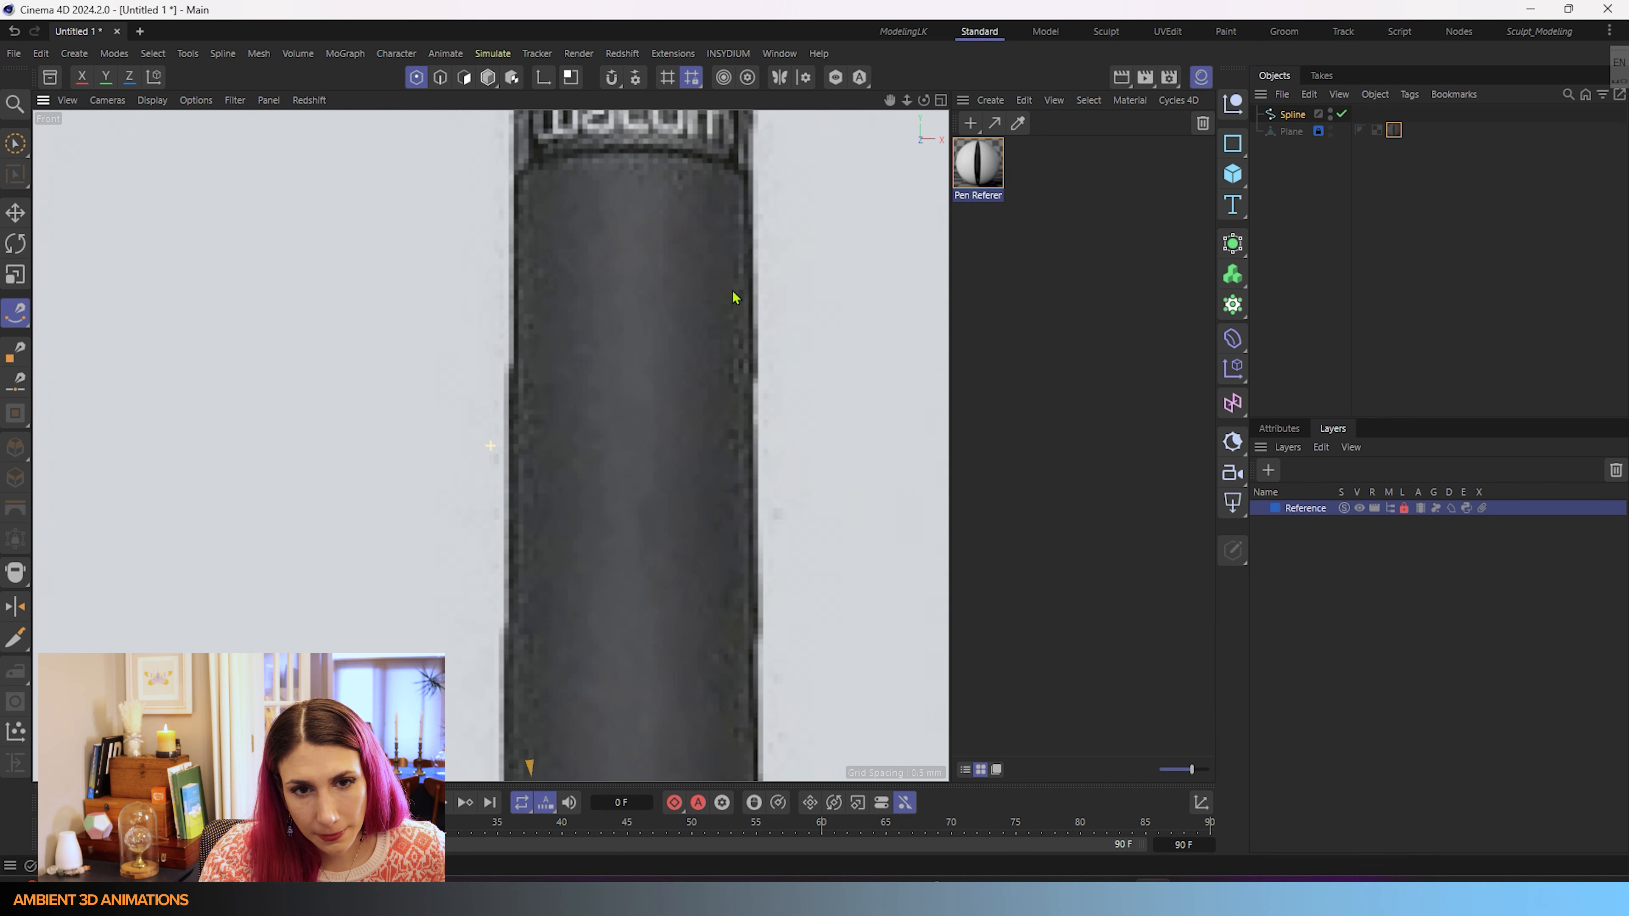
- Extend the spline up the barrel's right edge to the wacom band and draw a small curved notch at the seam
middle_click_drag(731, 298, 731, 455, "alt")
scroll(744, 268, "up", 3)
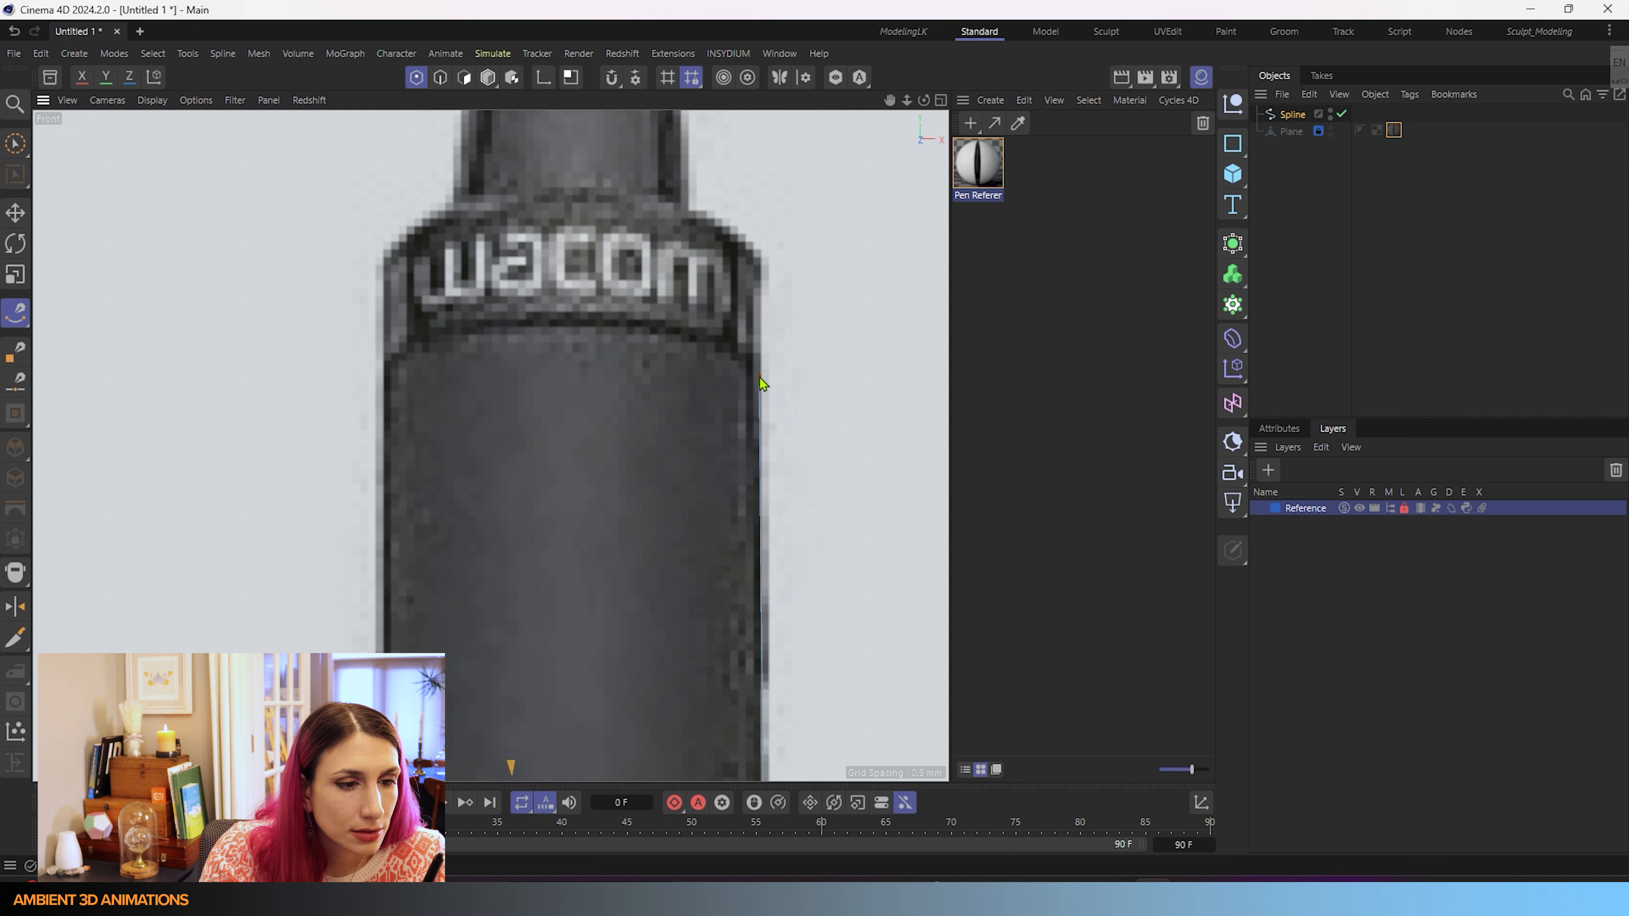
left_click_drag(760, 377, 759, 365)
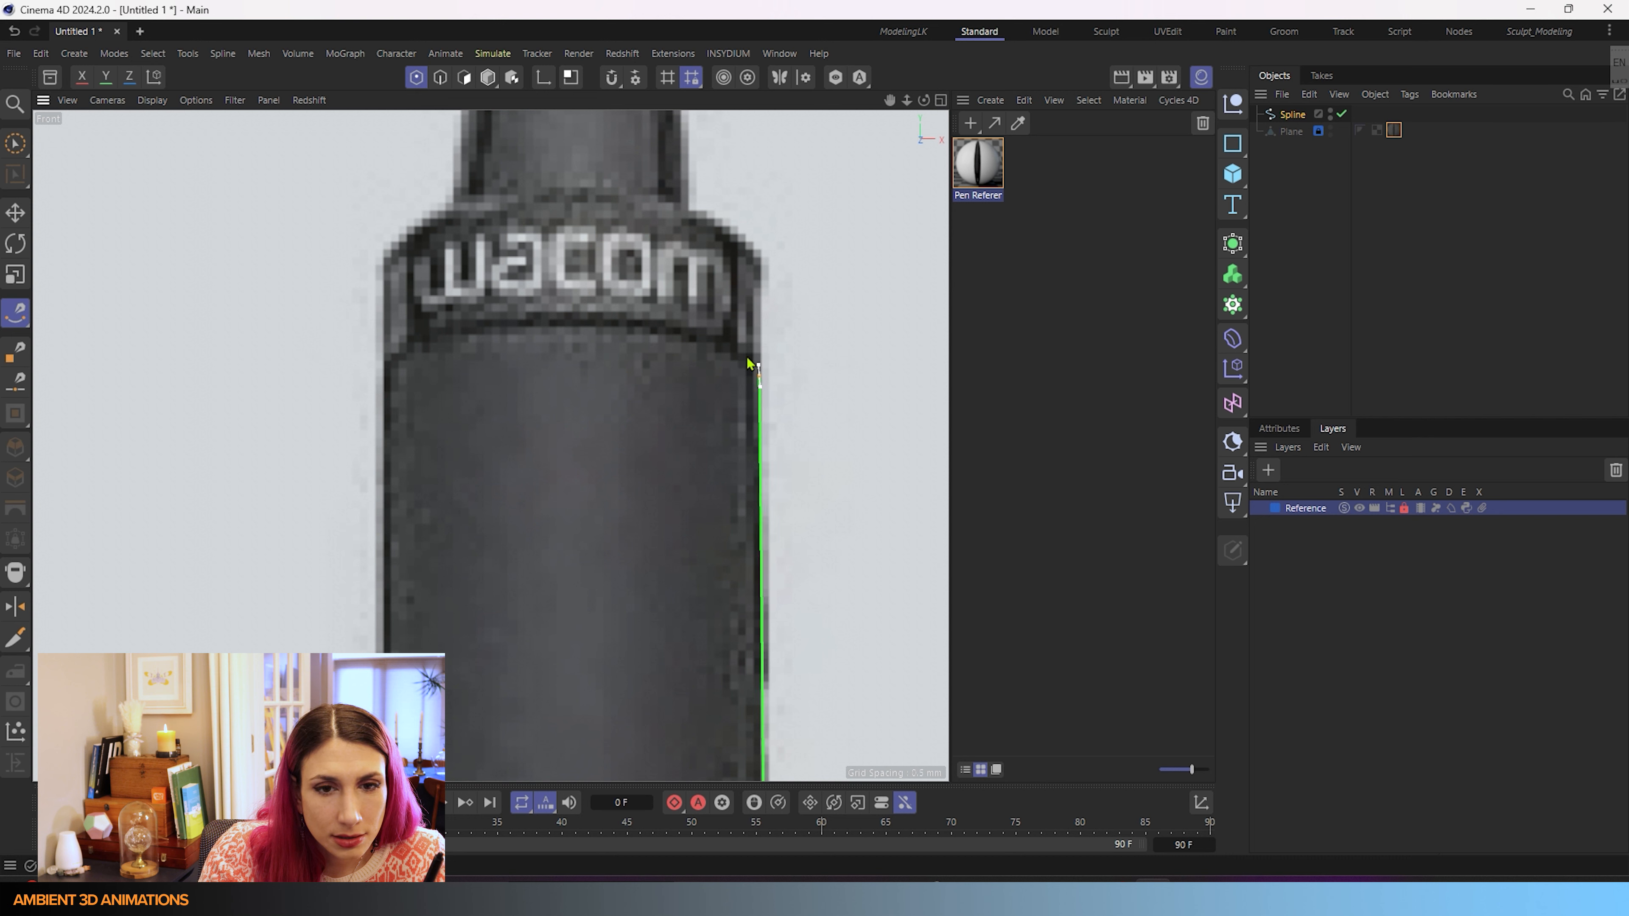
left_click(748, 358)
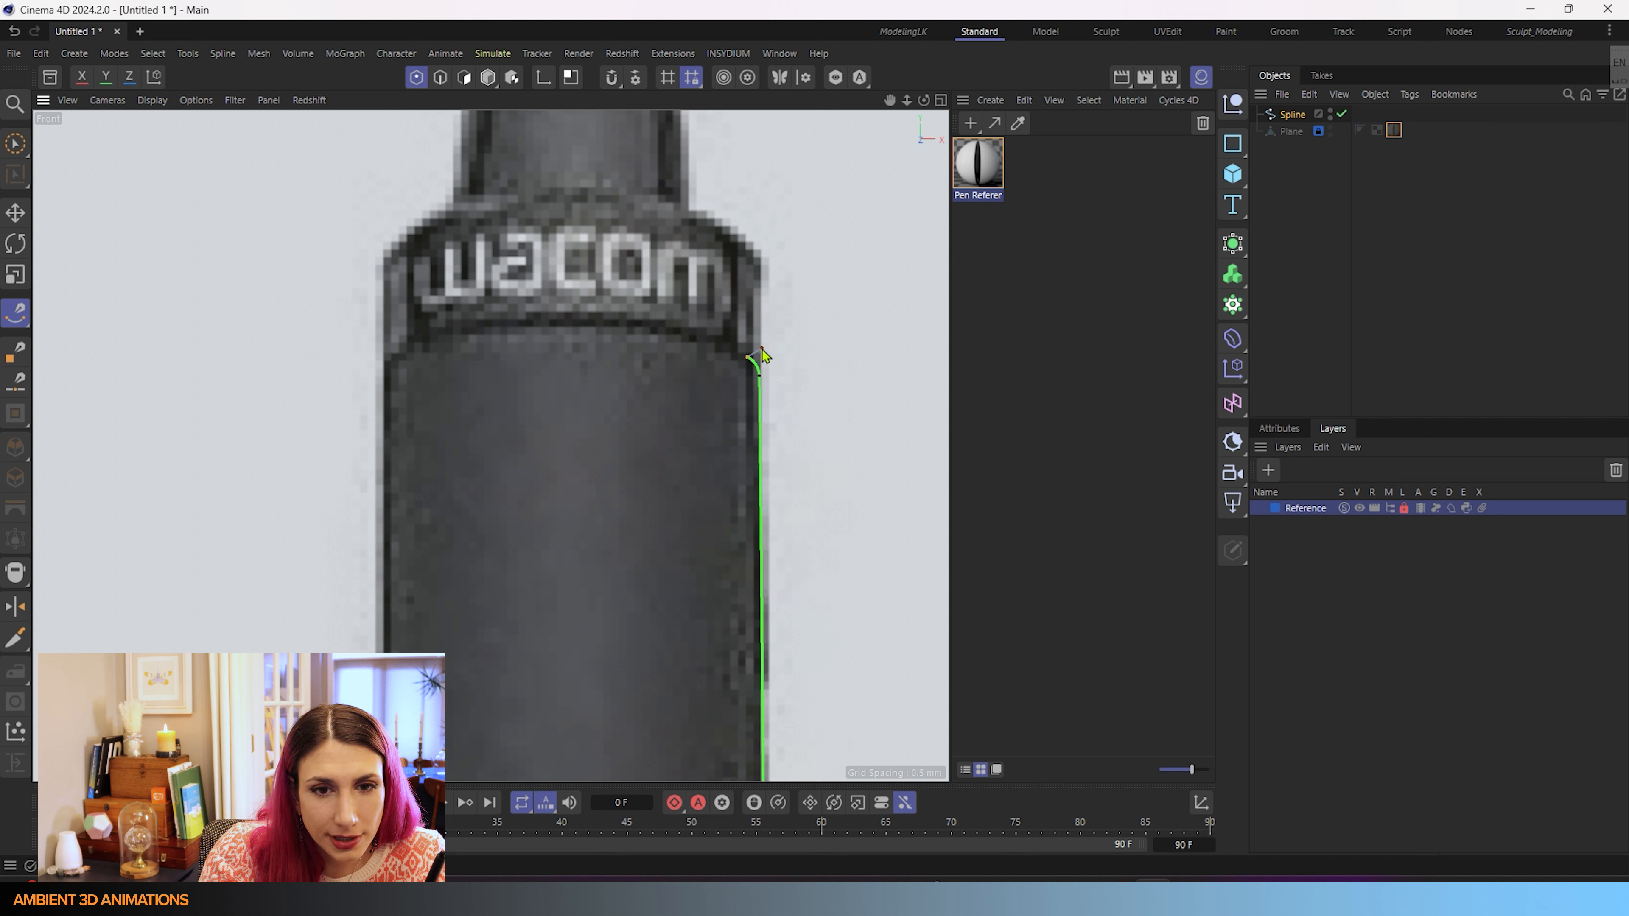
left_click_drag(761, 348, 761, 338)
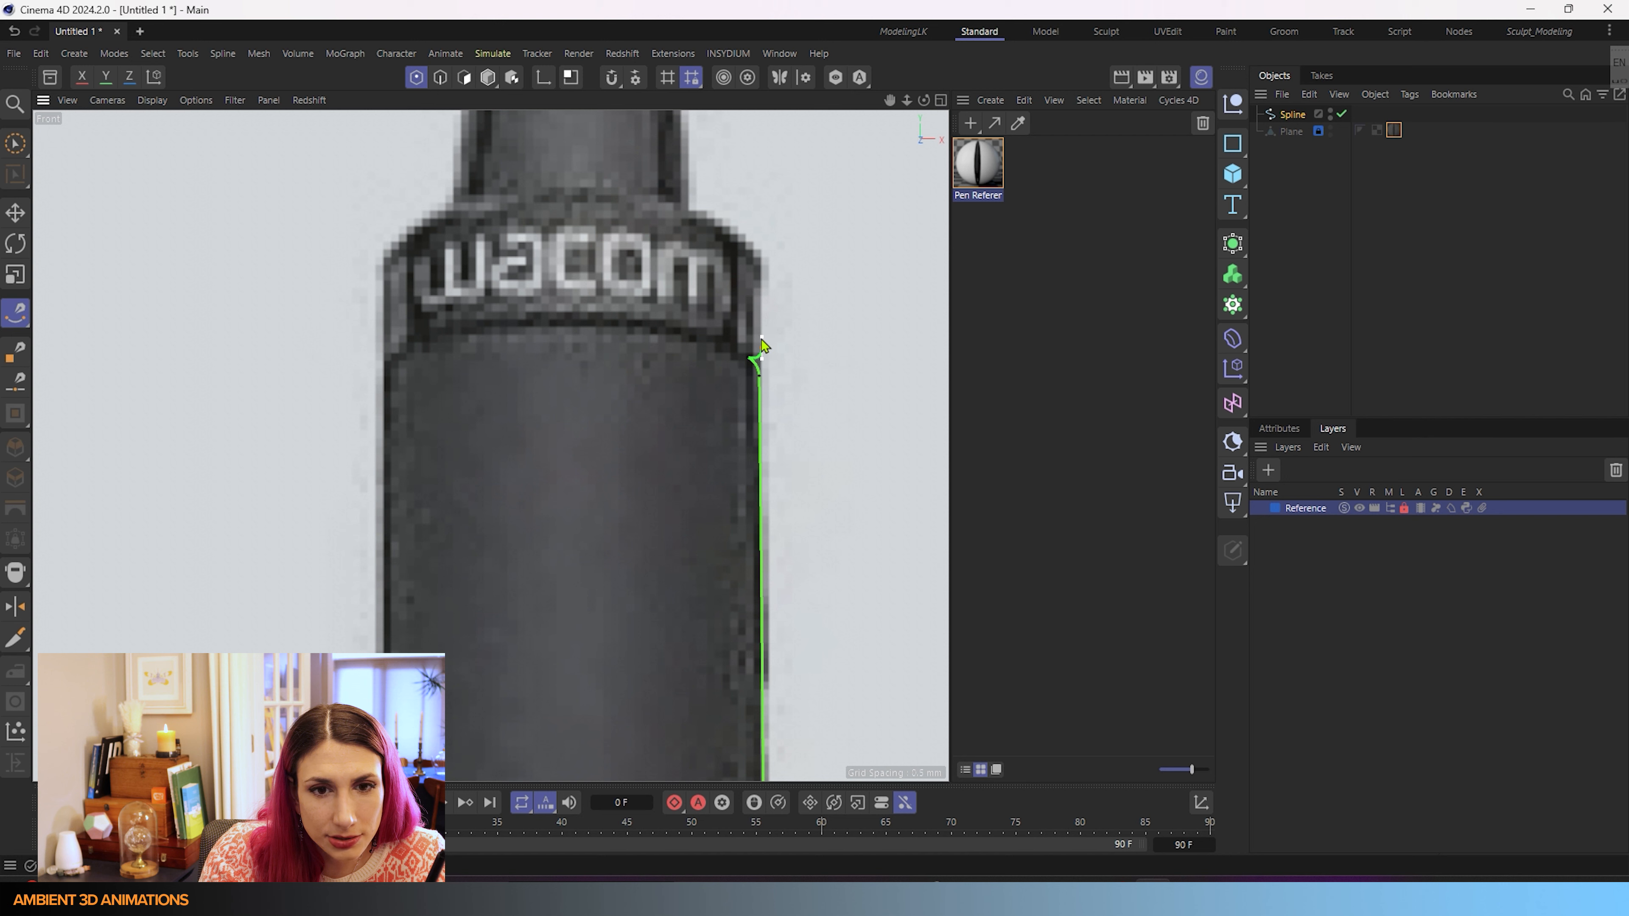
- Trace the spline up the wacom band's right edge and curve it inward over the band's upper shoulder
left_click(762, 263)
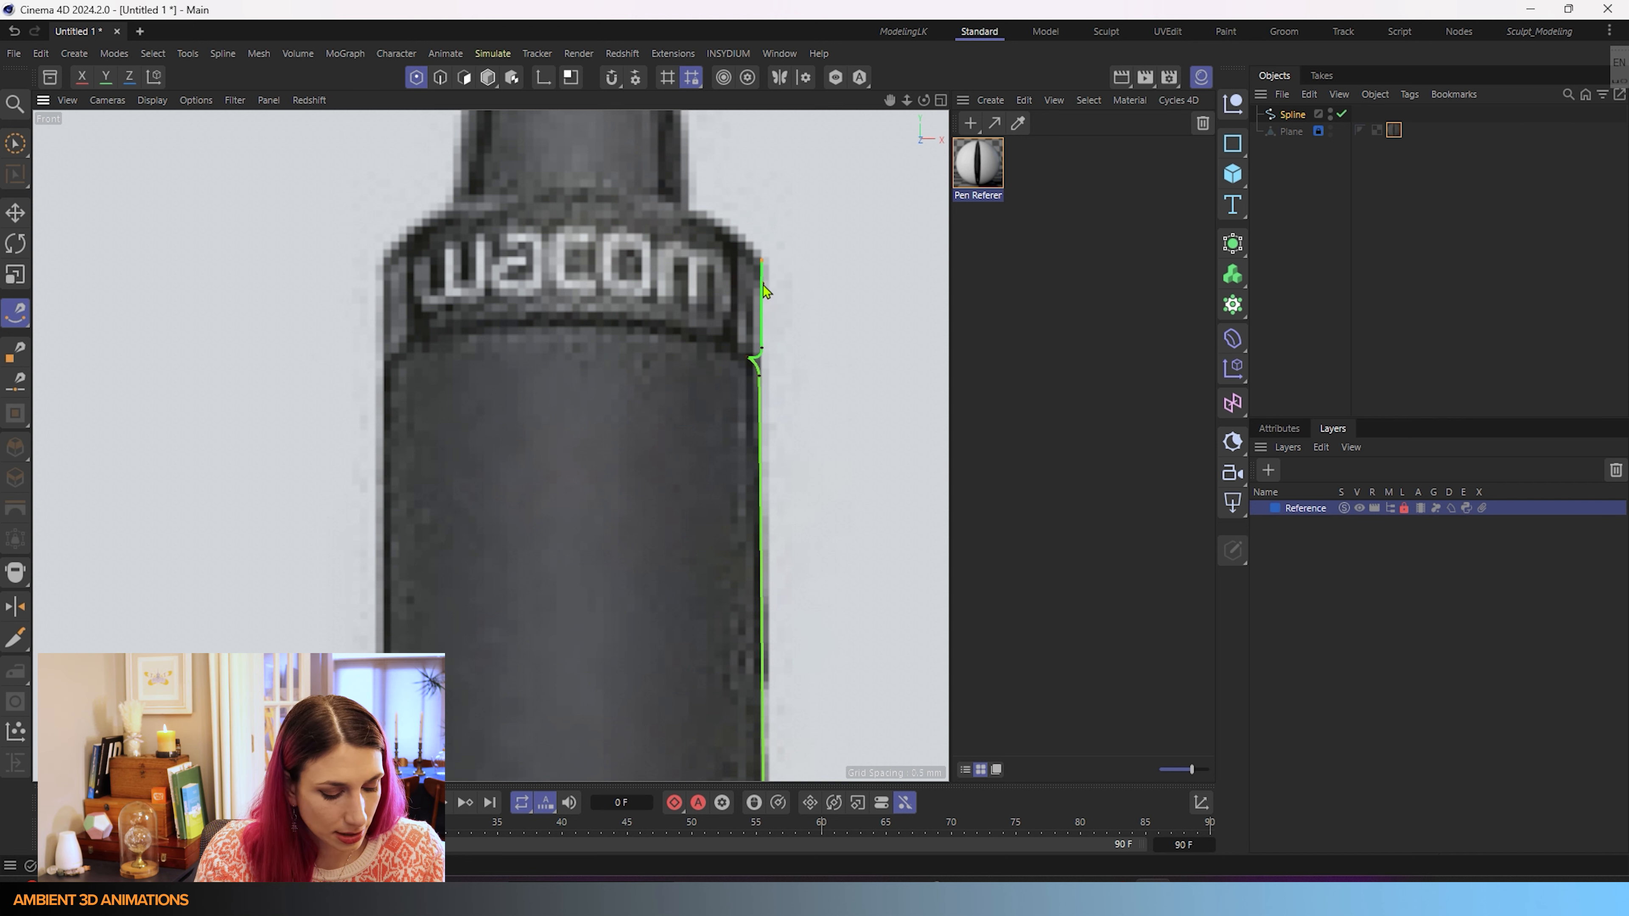
mouse_move(763, 265)
left_mouse_down()
mouse_move(764, 242)
mouse_move(766, 328)
mouse_move(762, 255)
left_mouse_up()
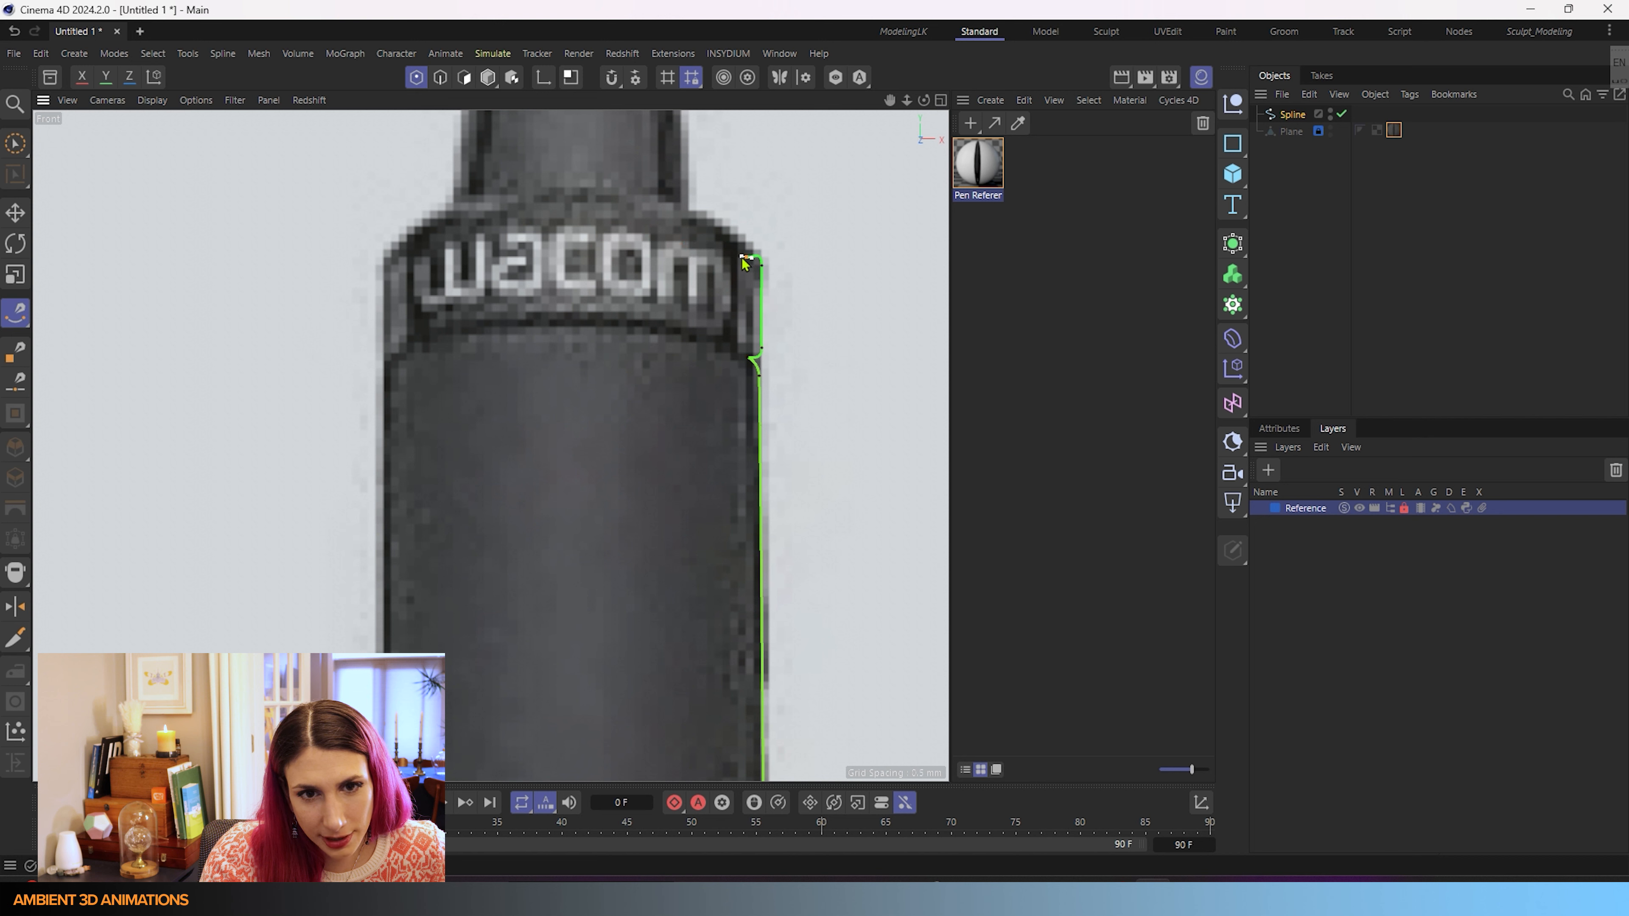
left_click_drag(740, 258, 735, 252)
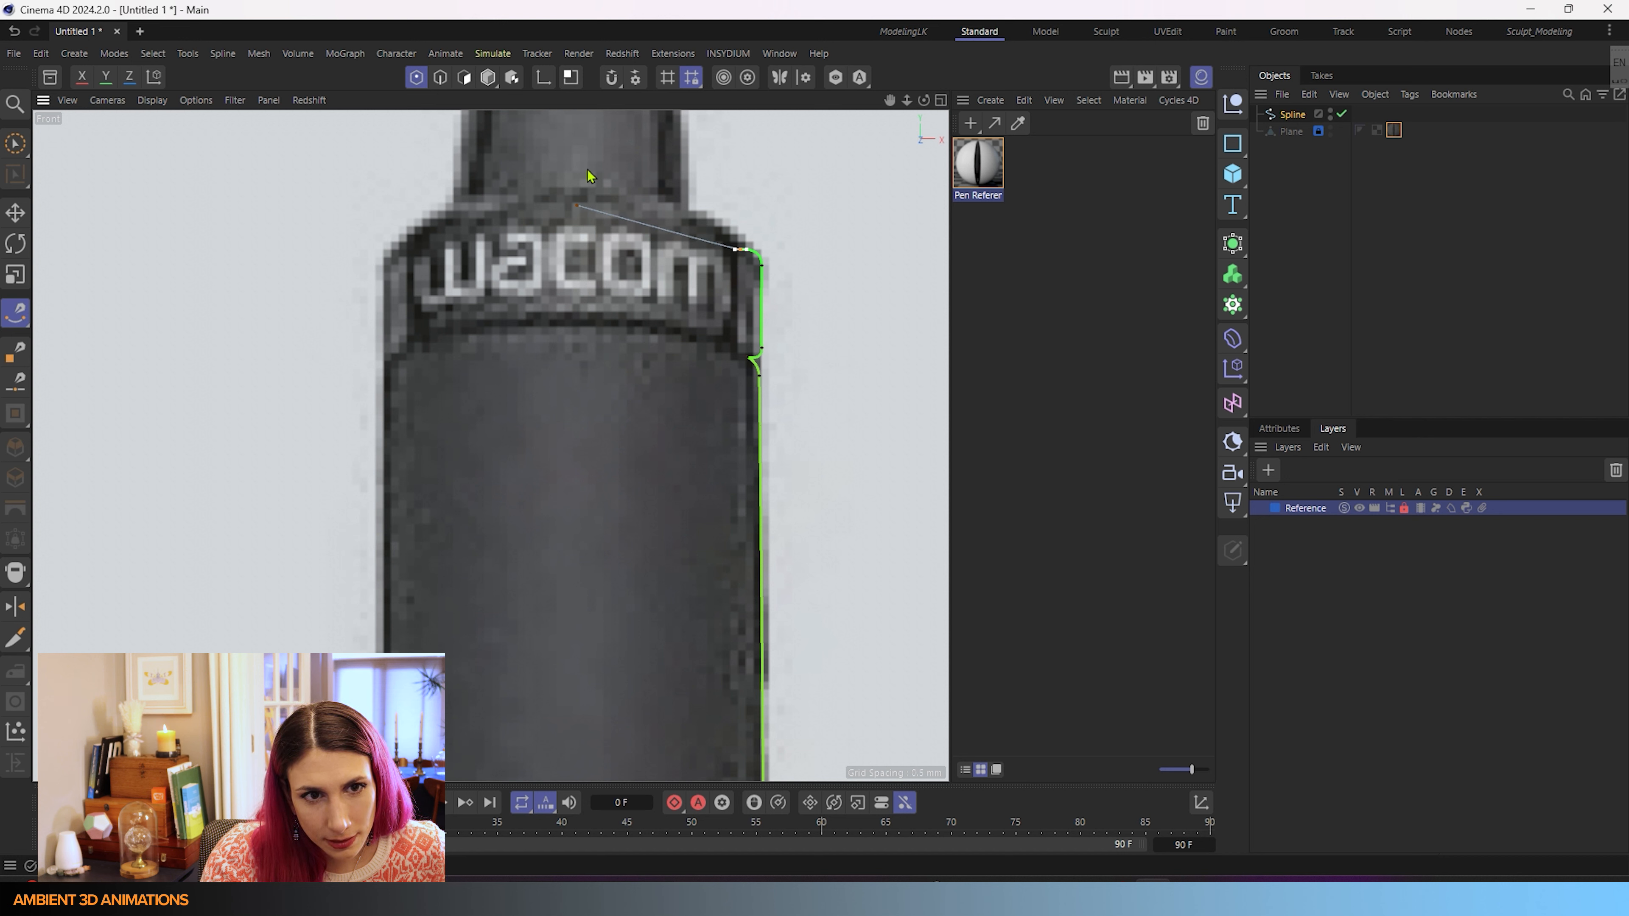
- Turn snapping back on, place the spline's last point on the pen's centre axis and finish the spline
left_click(613, 78)
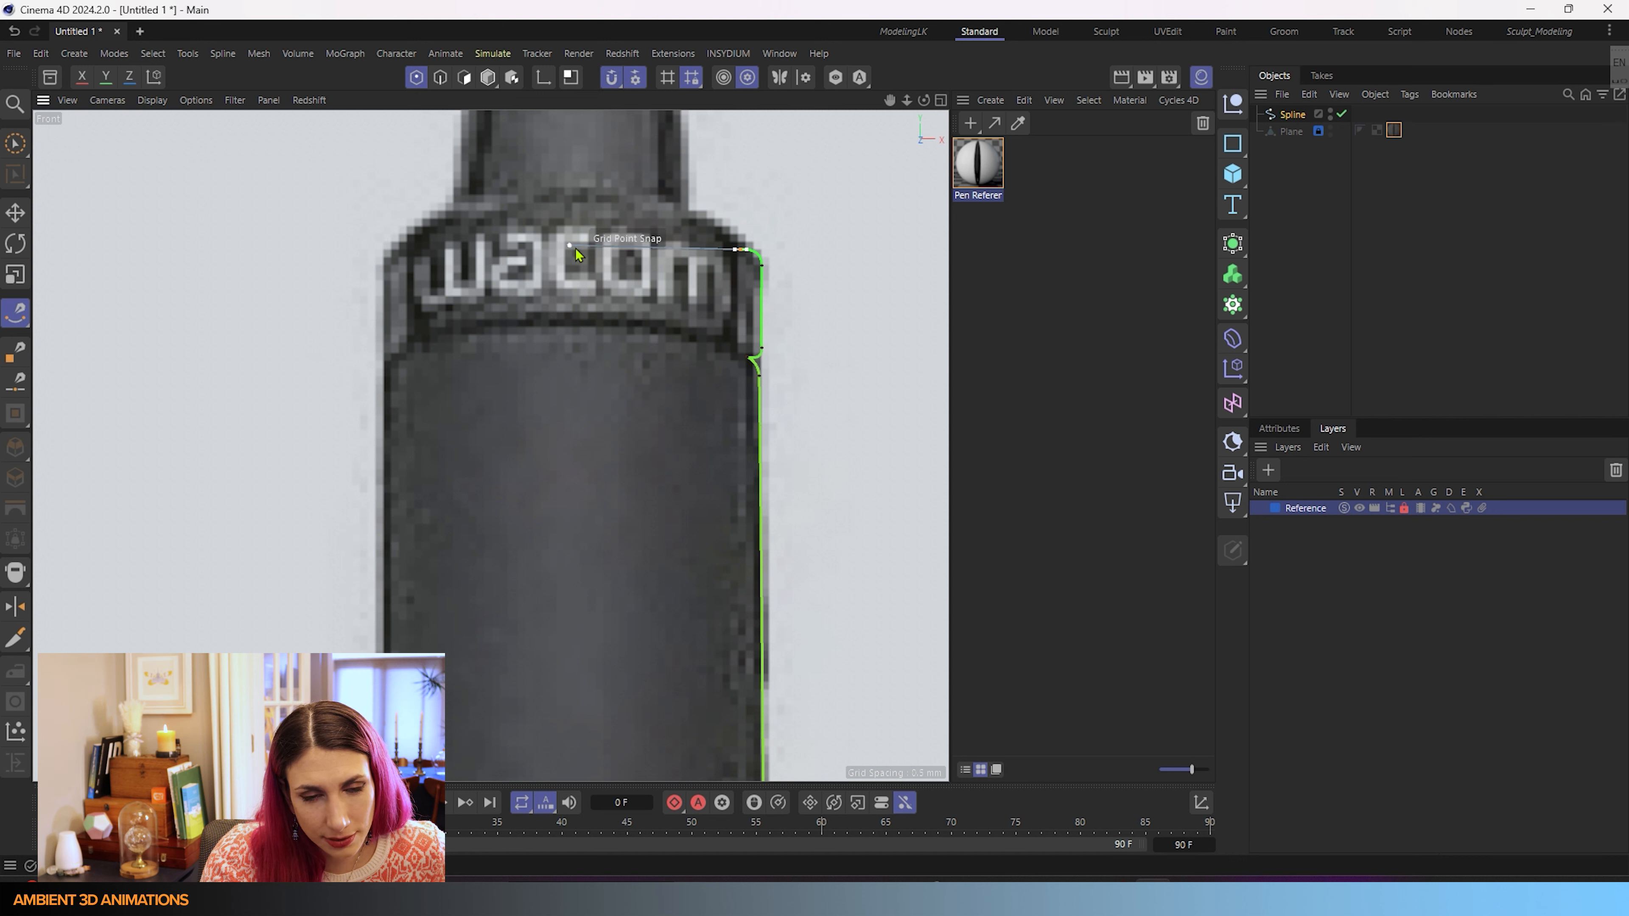
left_click(575, 248)
scroll(612, 374, "down", 6)
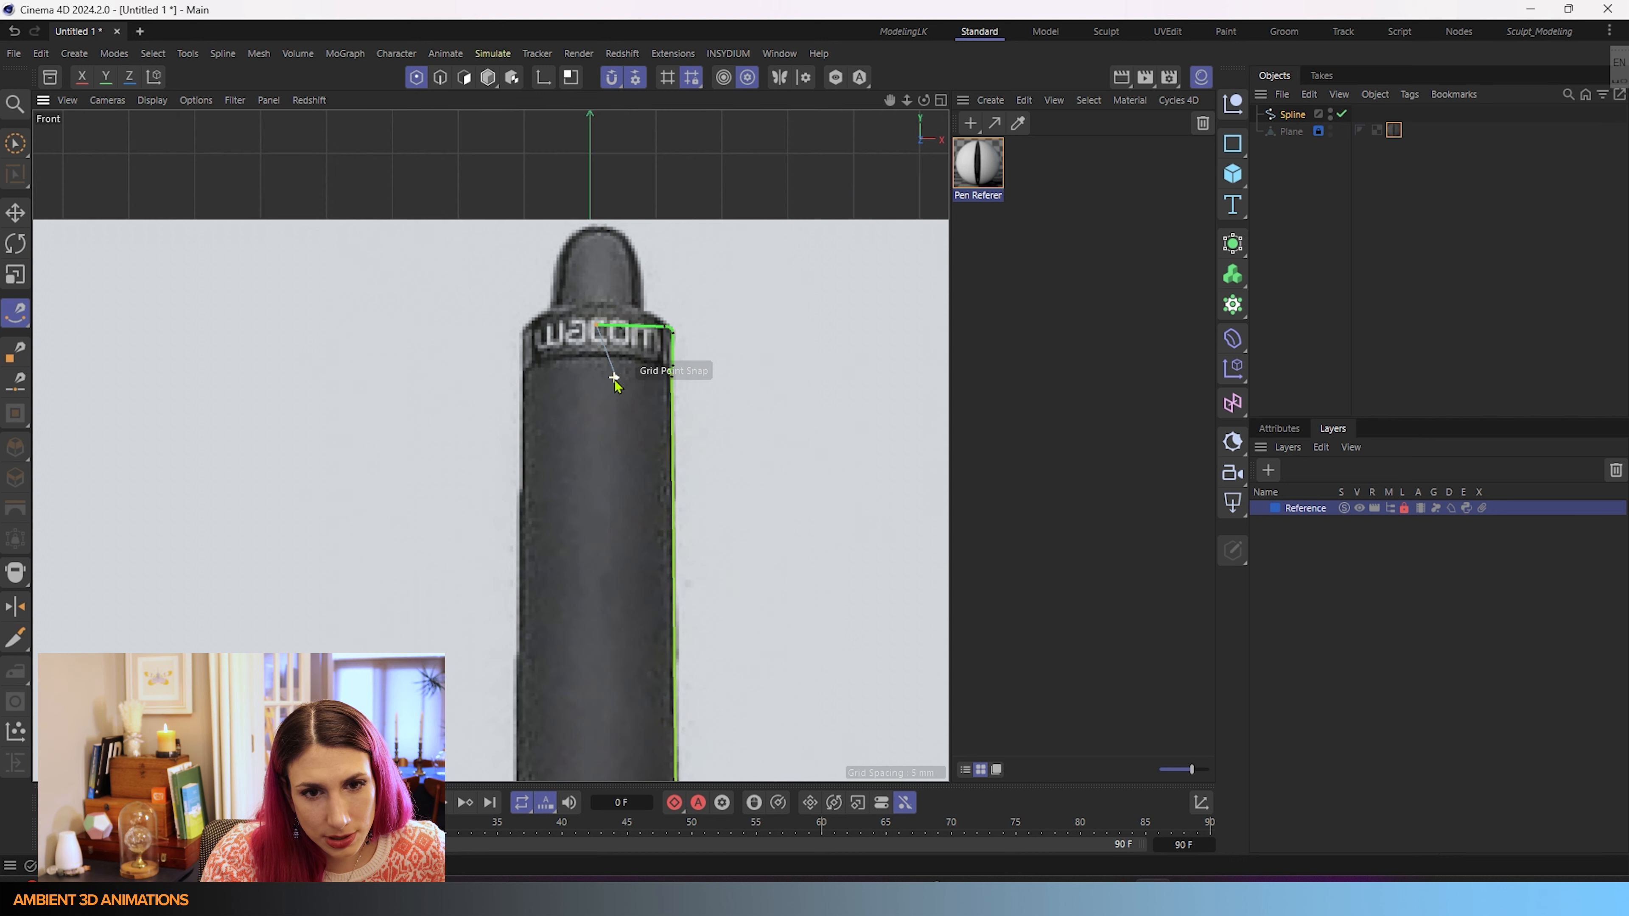
middle_click_drag(658, 464, 665, 341, "alt")
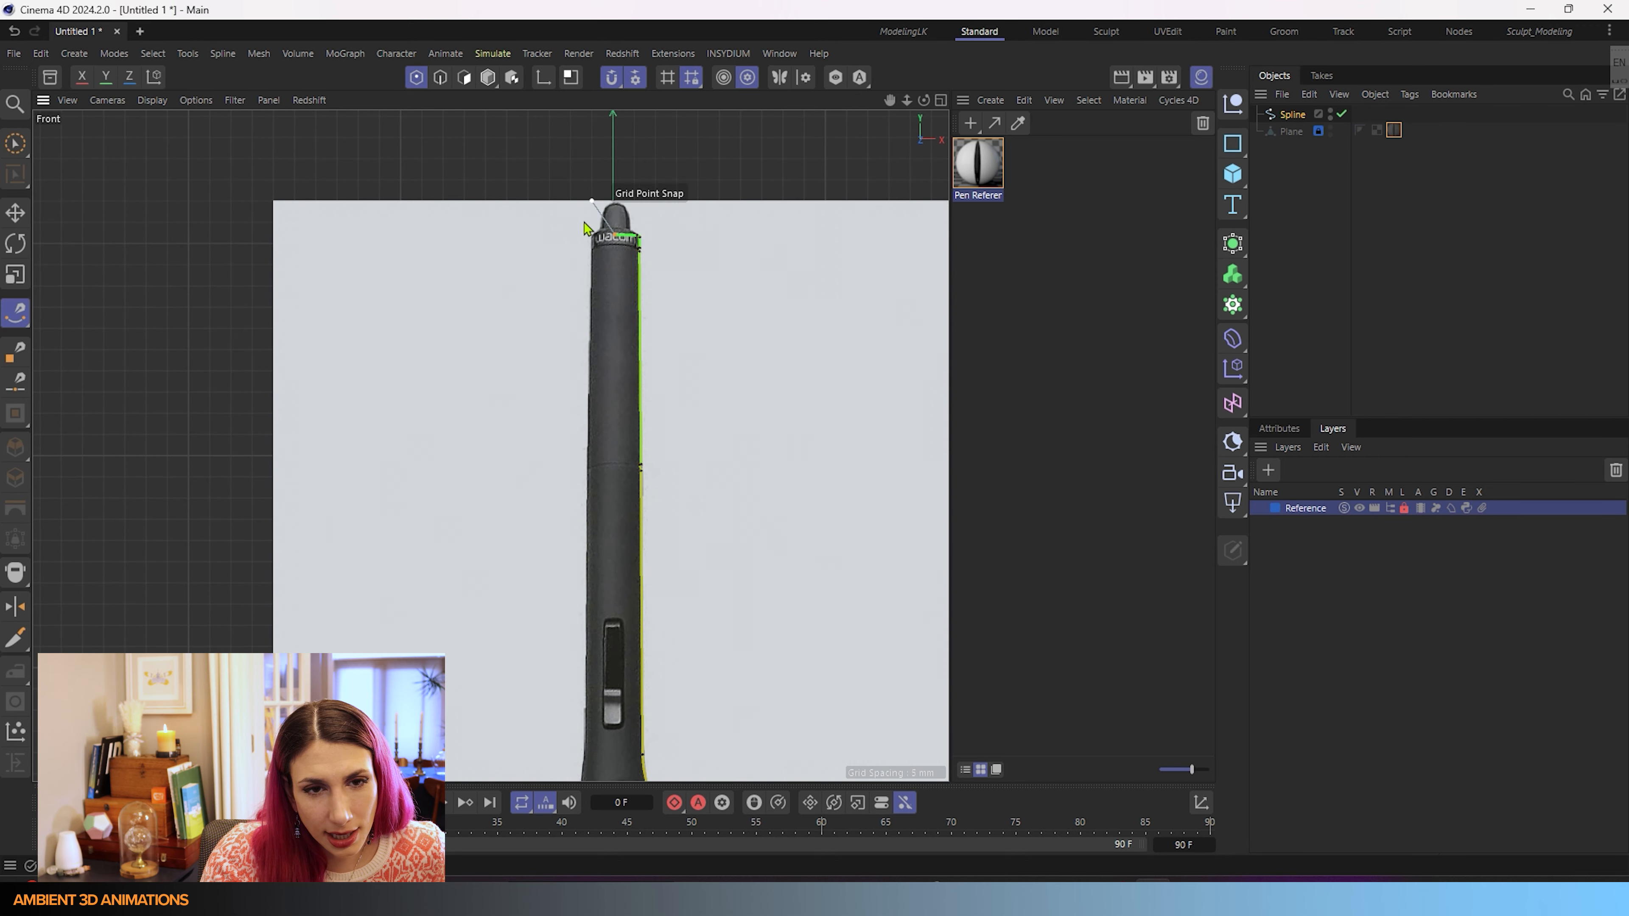
scroll(673, 424, "down", 5)
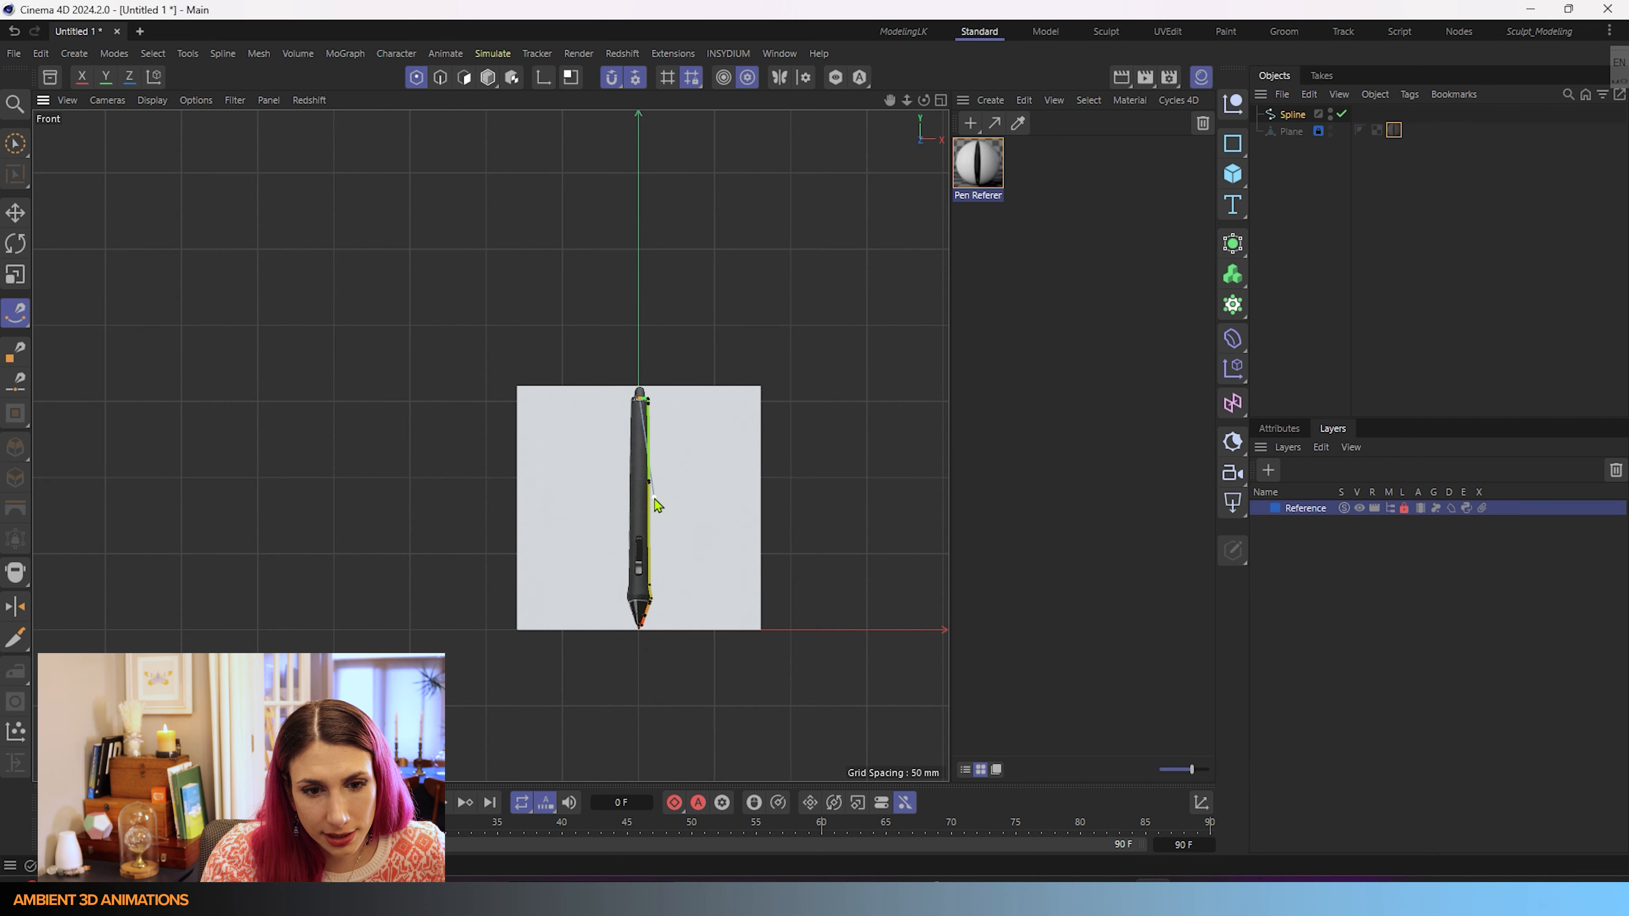
scroll(670, 475, "up", 4)
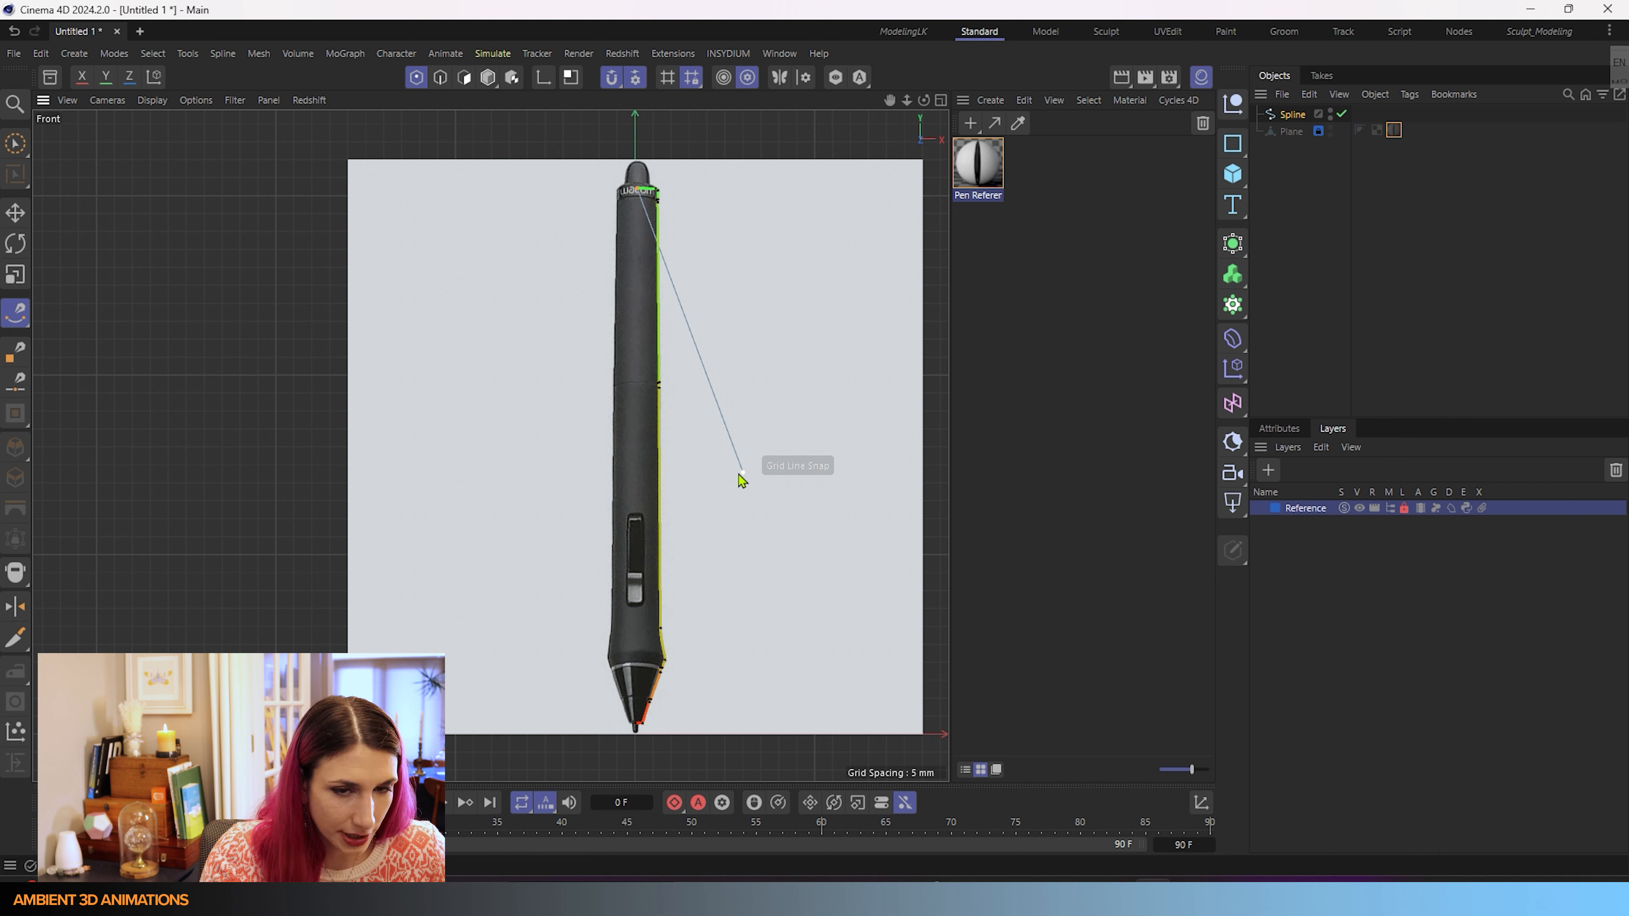
key("Escape")
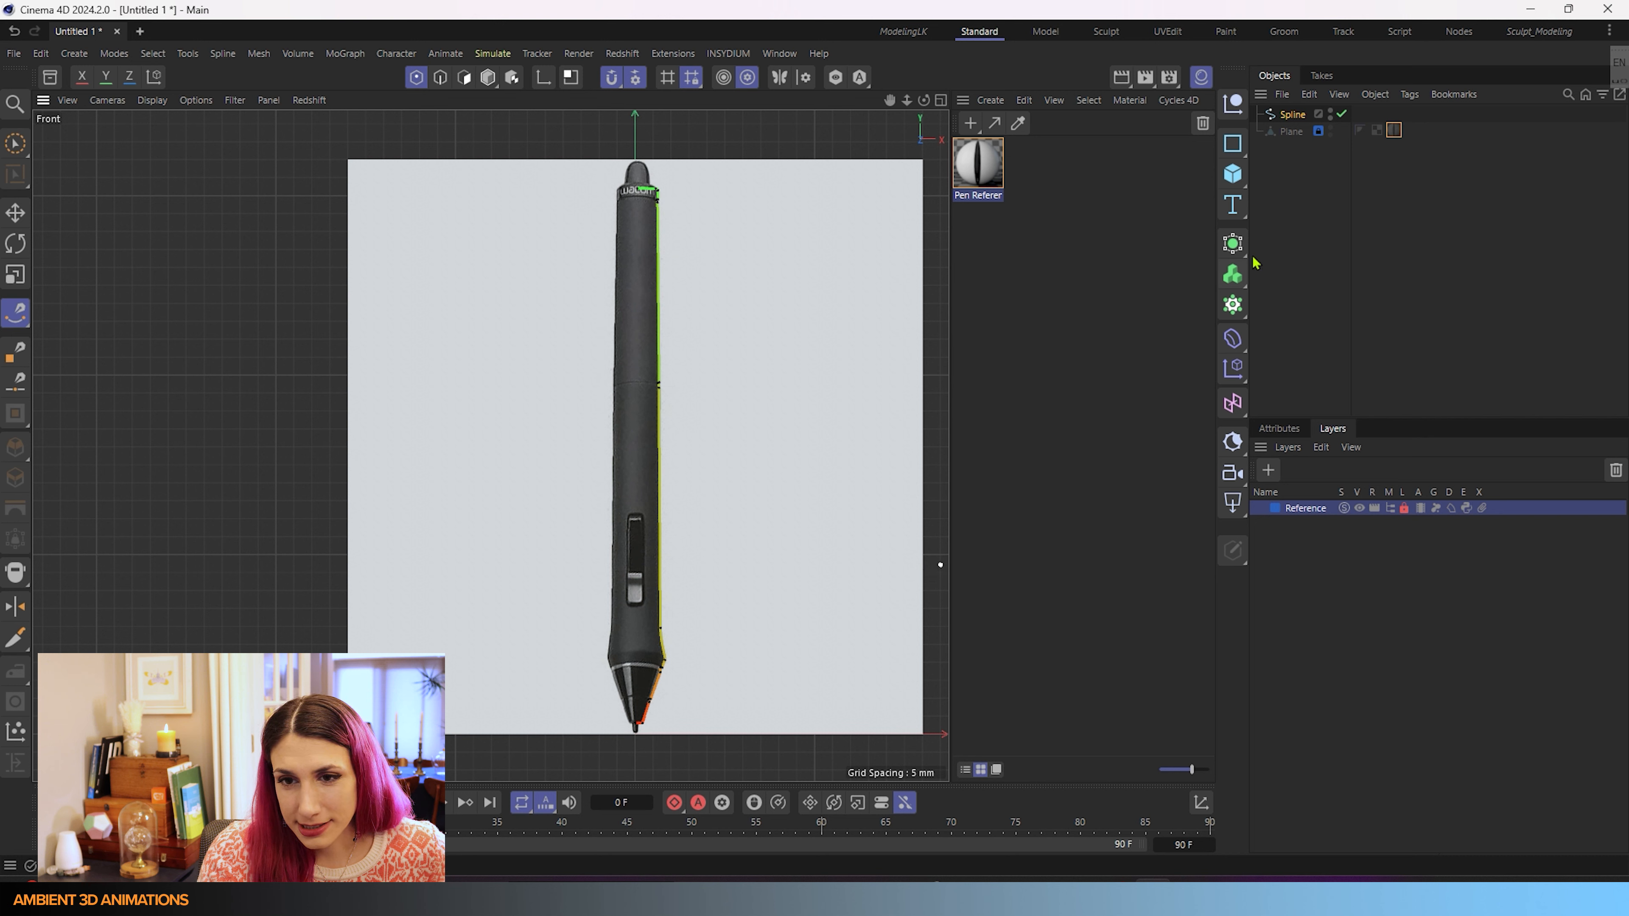
- Add a Lathe generator and rename the traced spline Pen Base
left_click(1233, 245)
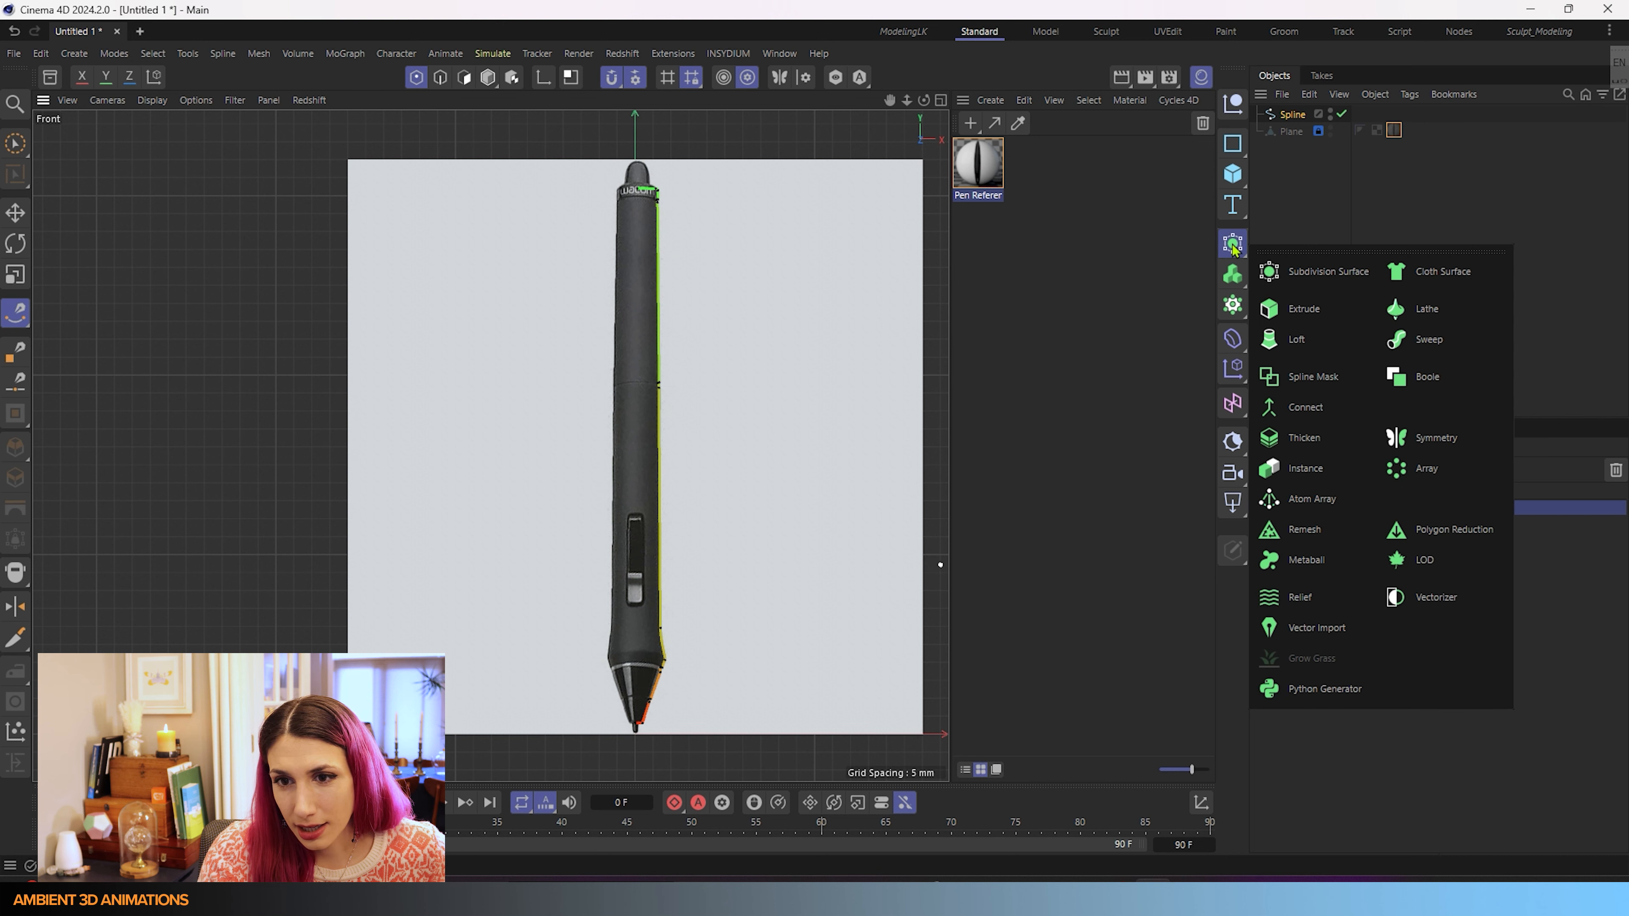
left_click(1417, 318)
double_click(1296, 132)
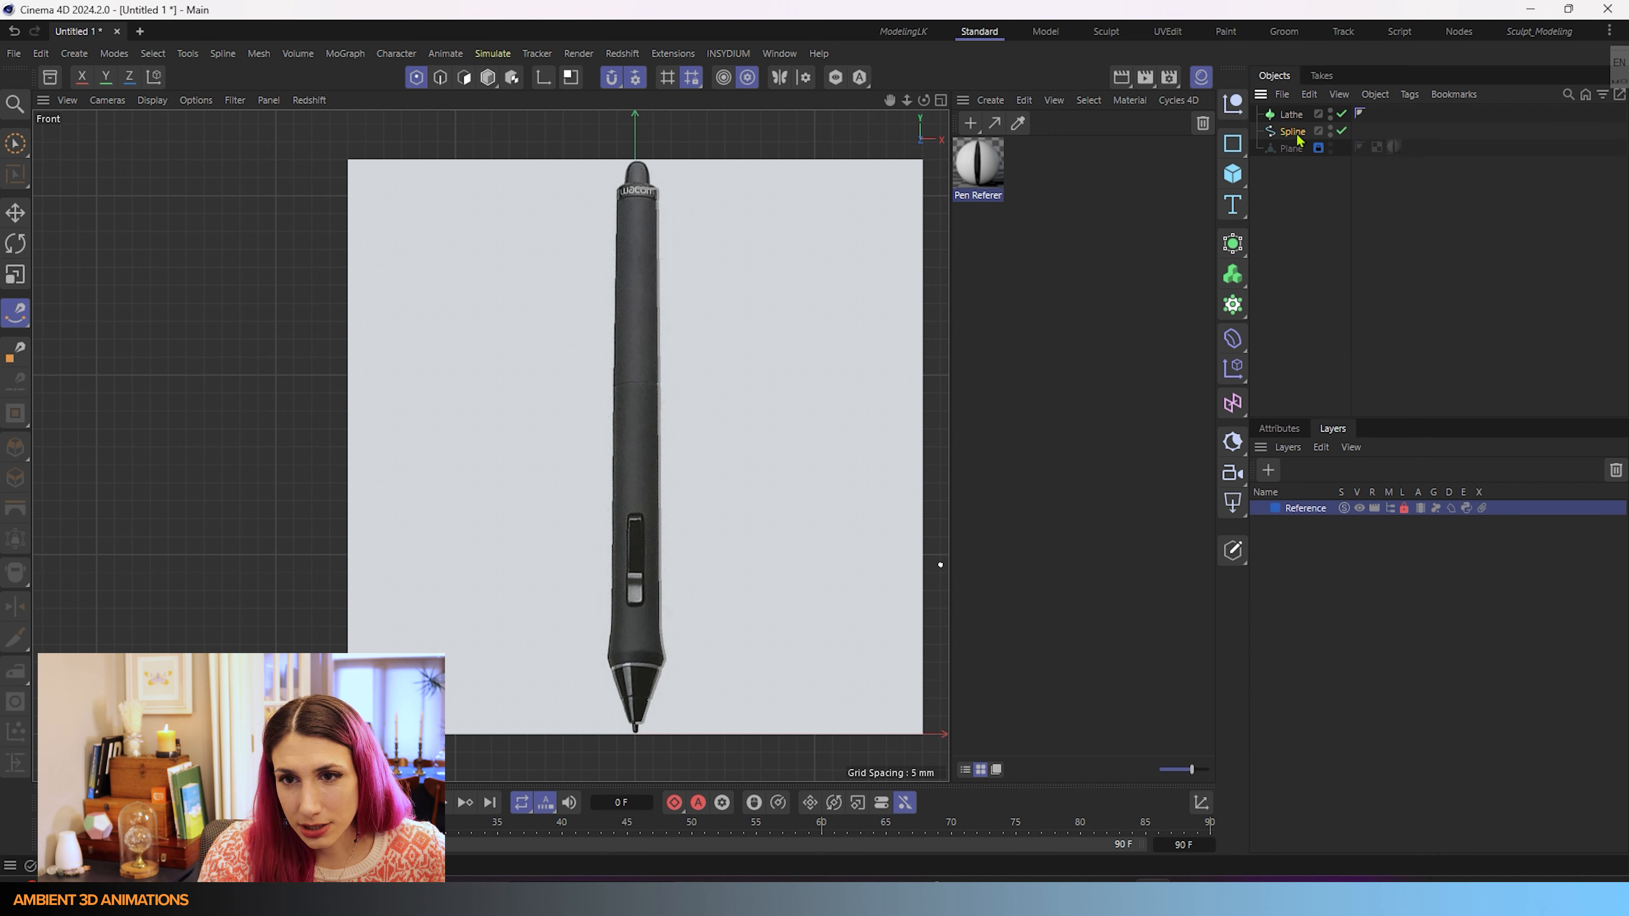
key("BackSpace")
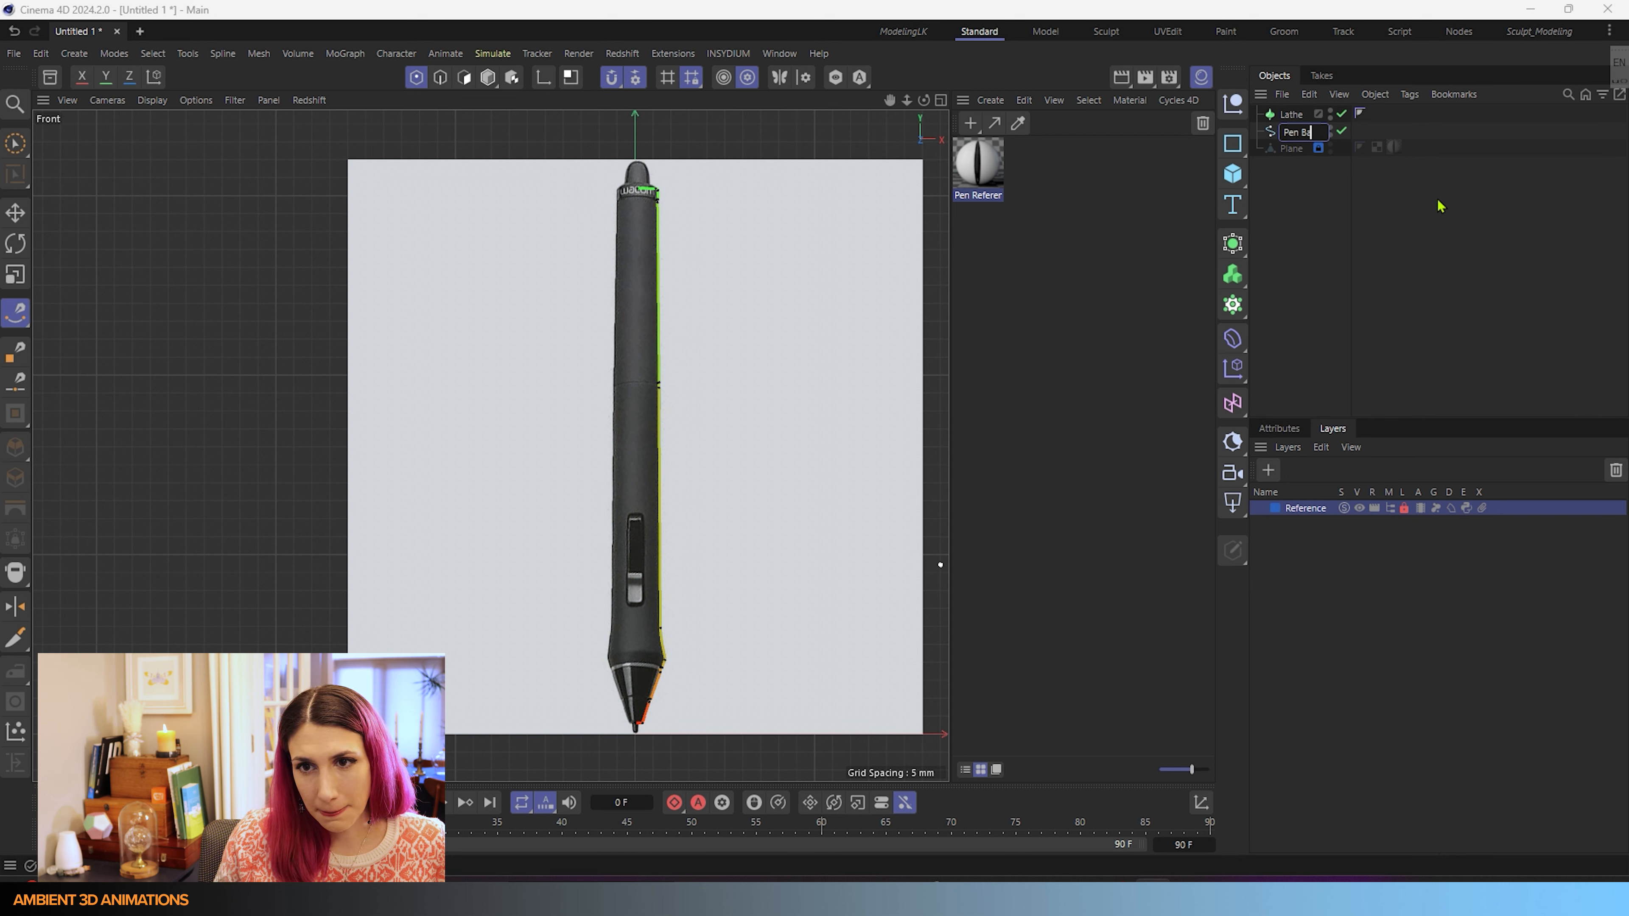
left_click(1300, 173)
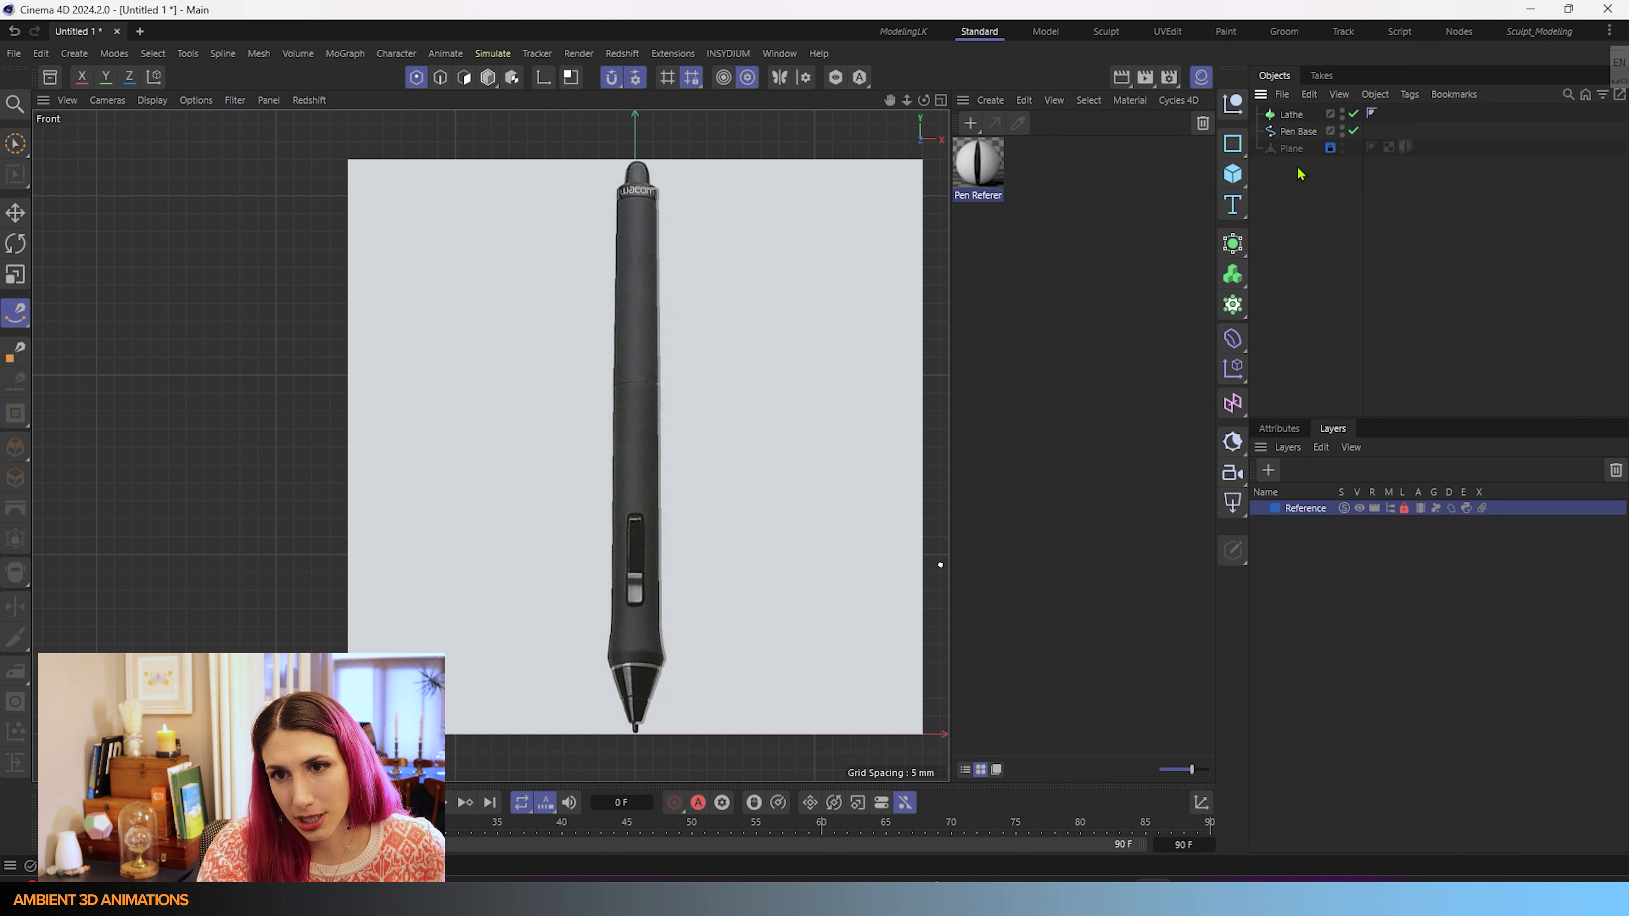
- Rename the Lathe as Lathe-Pen Base and make the Pen Base spline its child to revolve the profile
double_click(1300, 115)
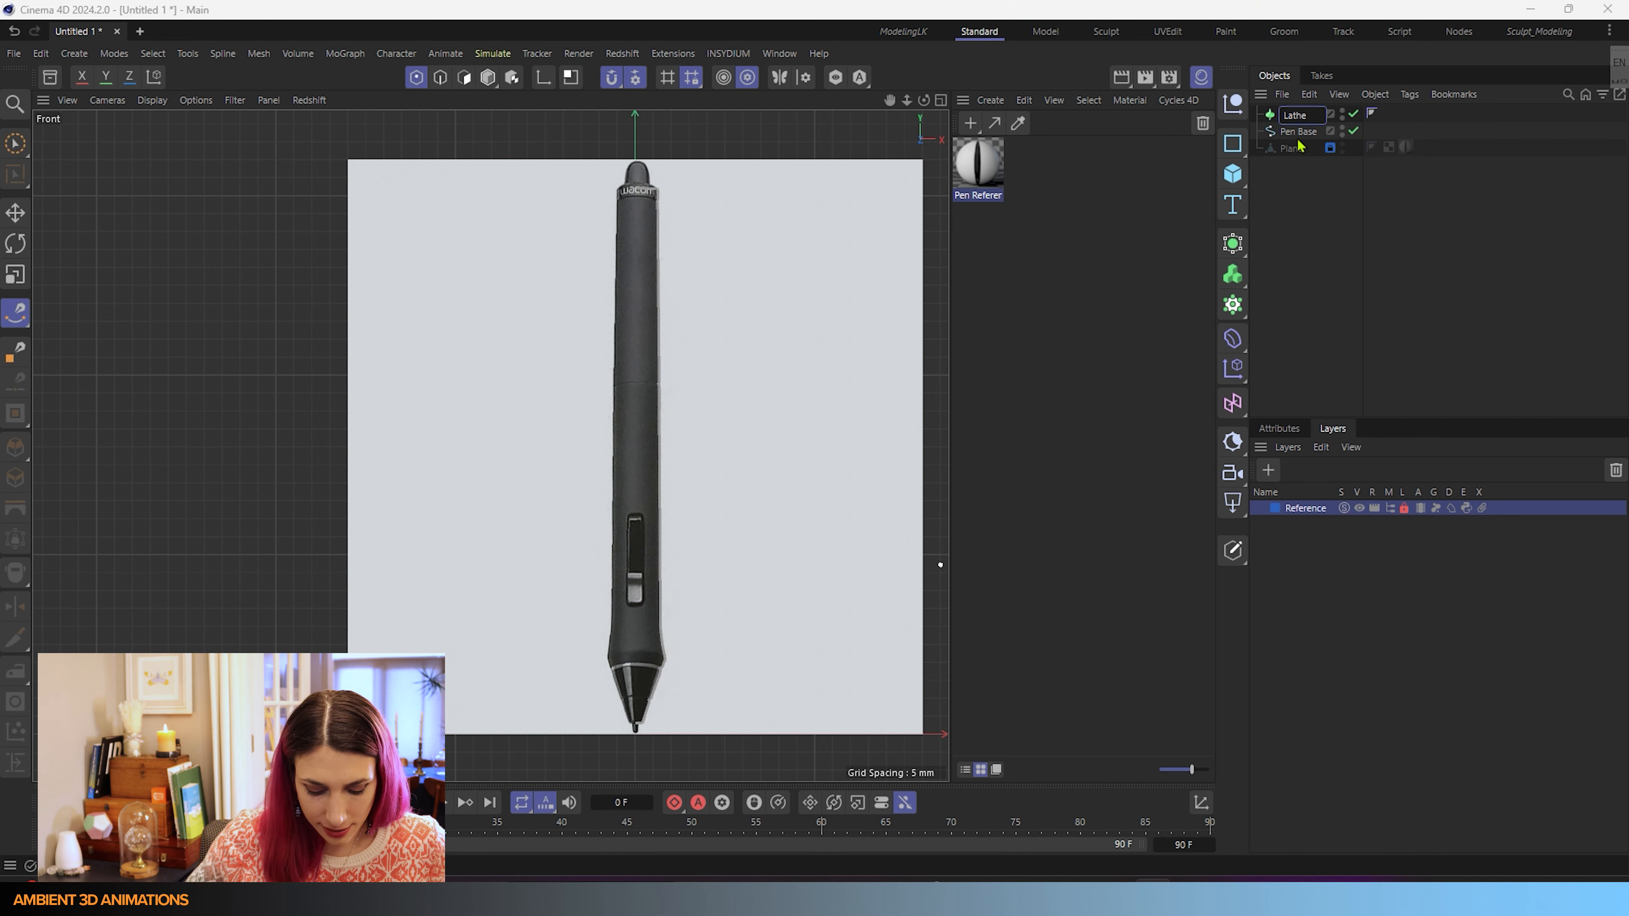
type("-Pe")
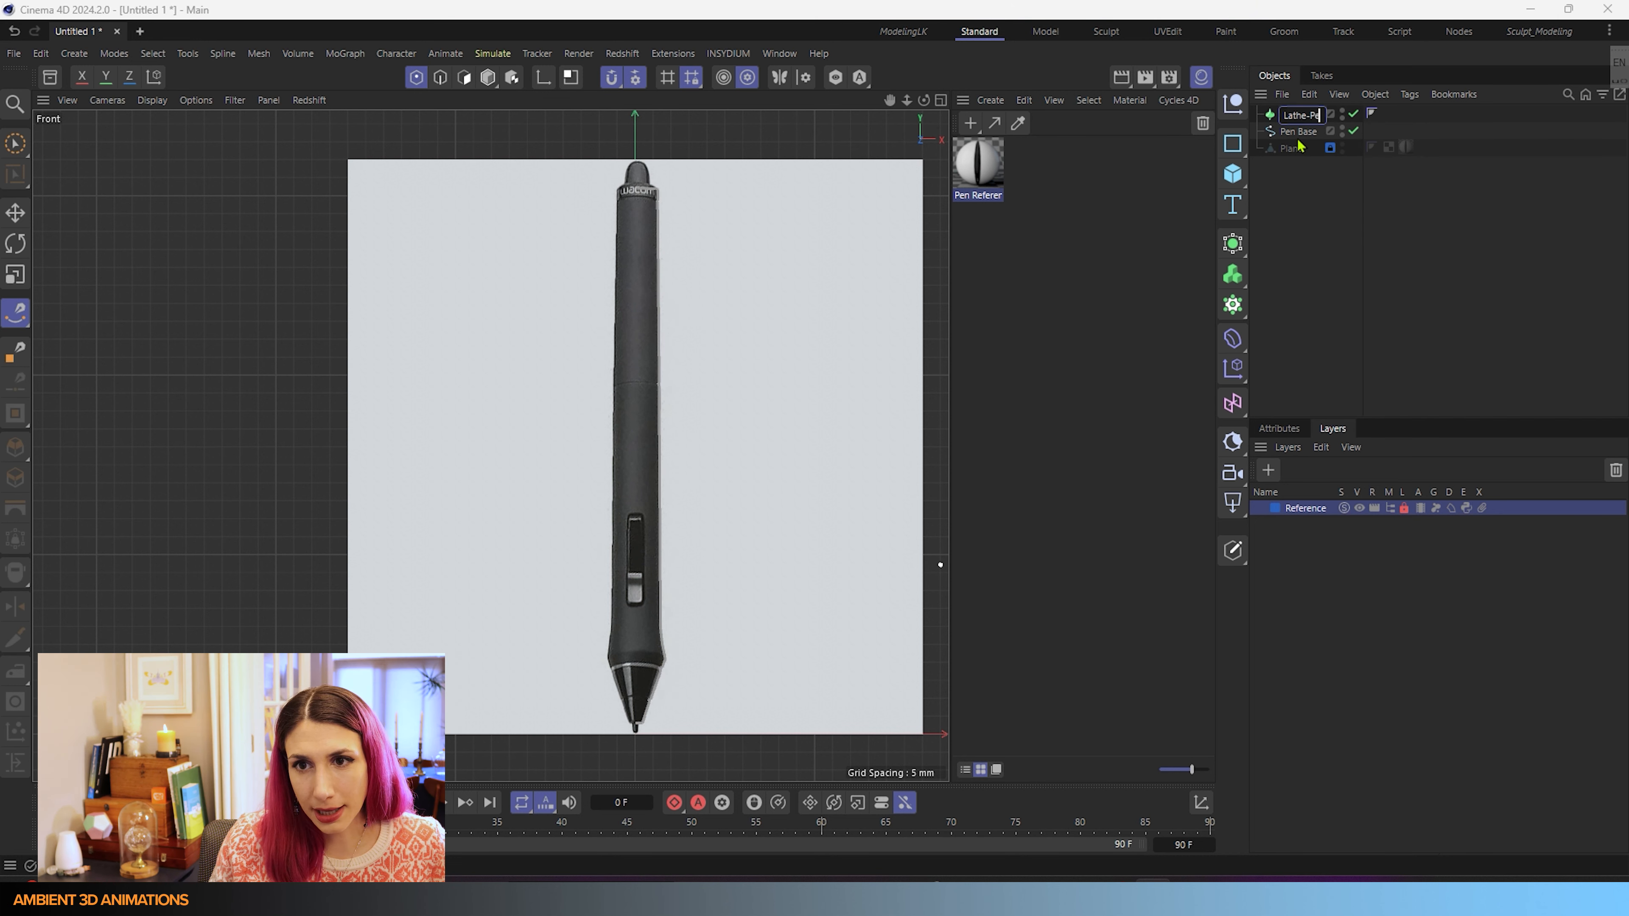
type("n Ba")
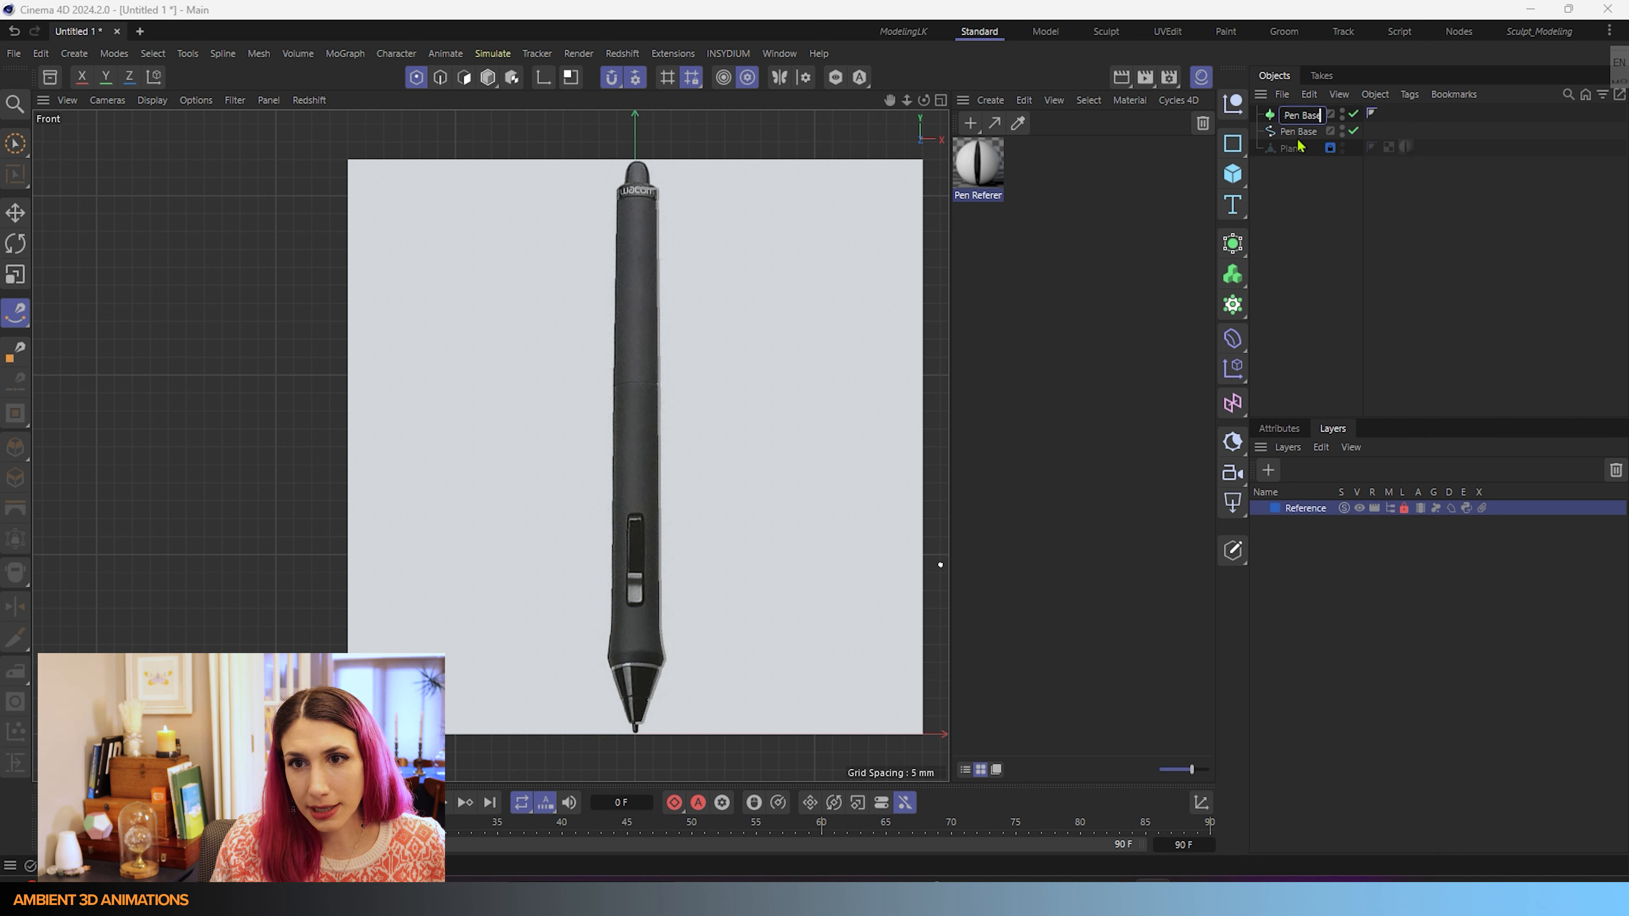
type("se")
key("Return")
left_click_drag(1298, 131, 1313, 117)
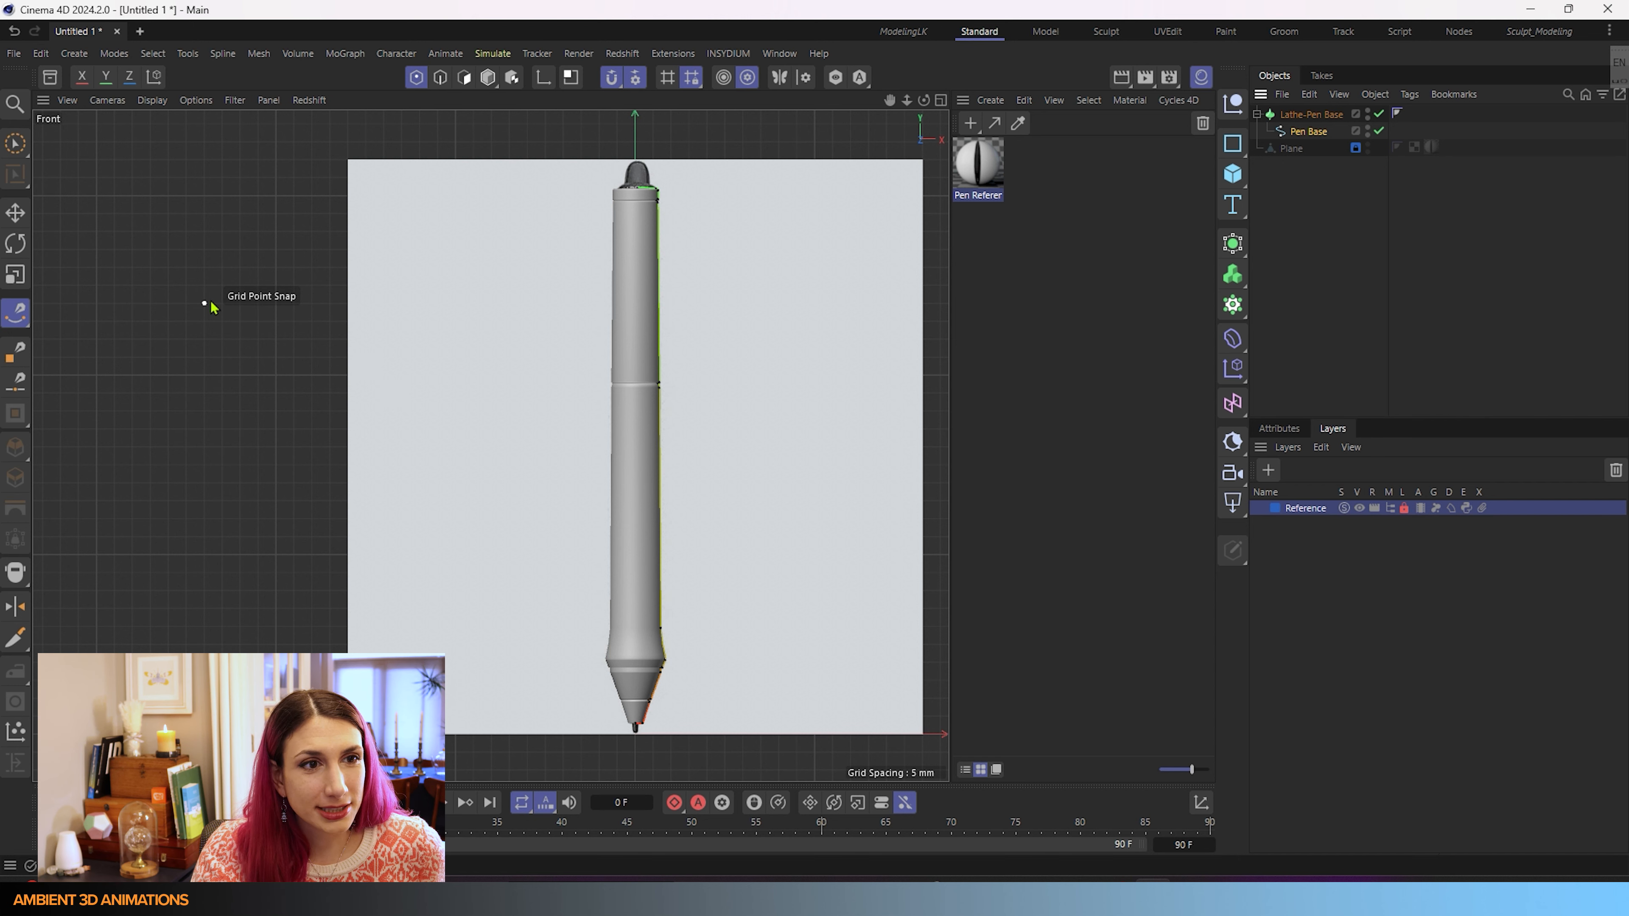
- Set the front view to Quick Shading (Lines) and open the object properties of the Lathe-Pen Base generator
left_click(141, 106)
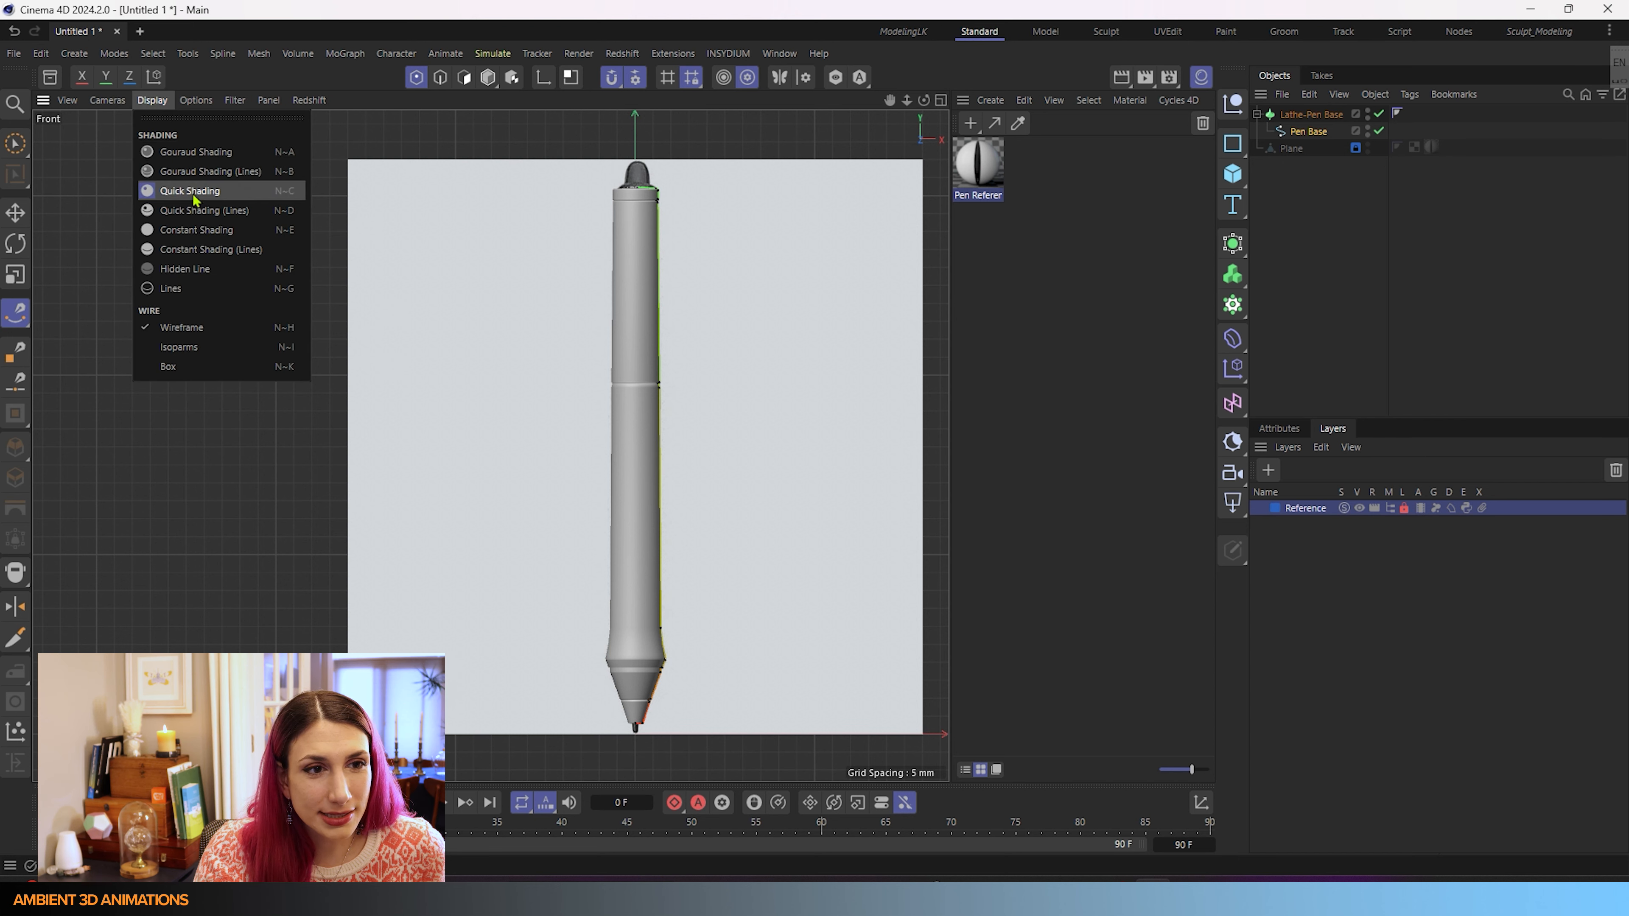
left_click(197, 214)
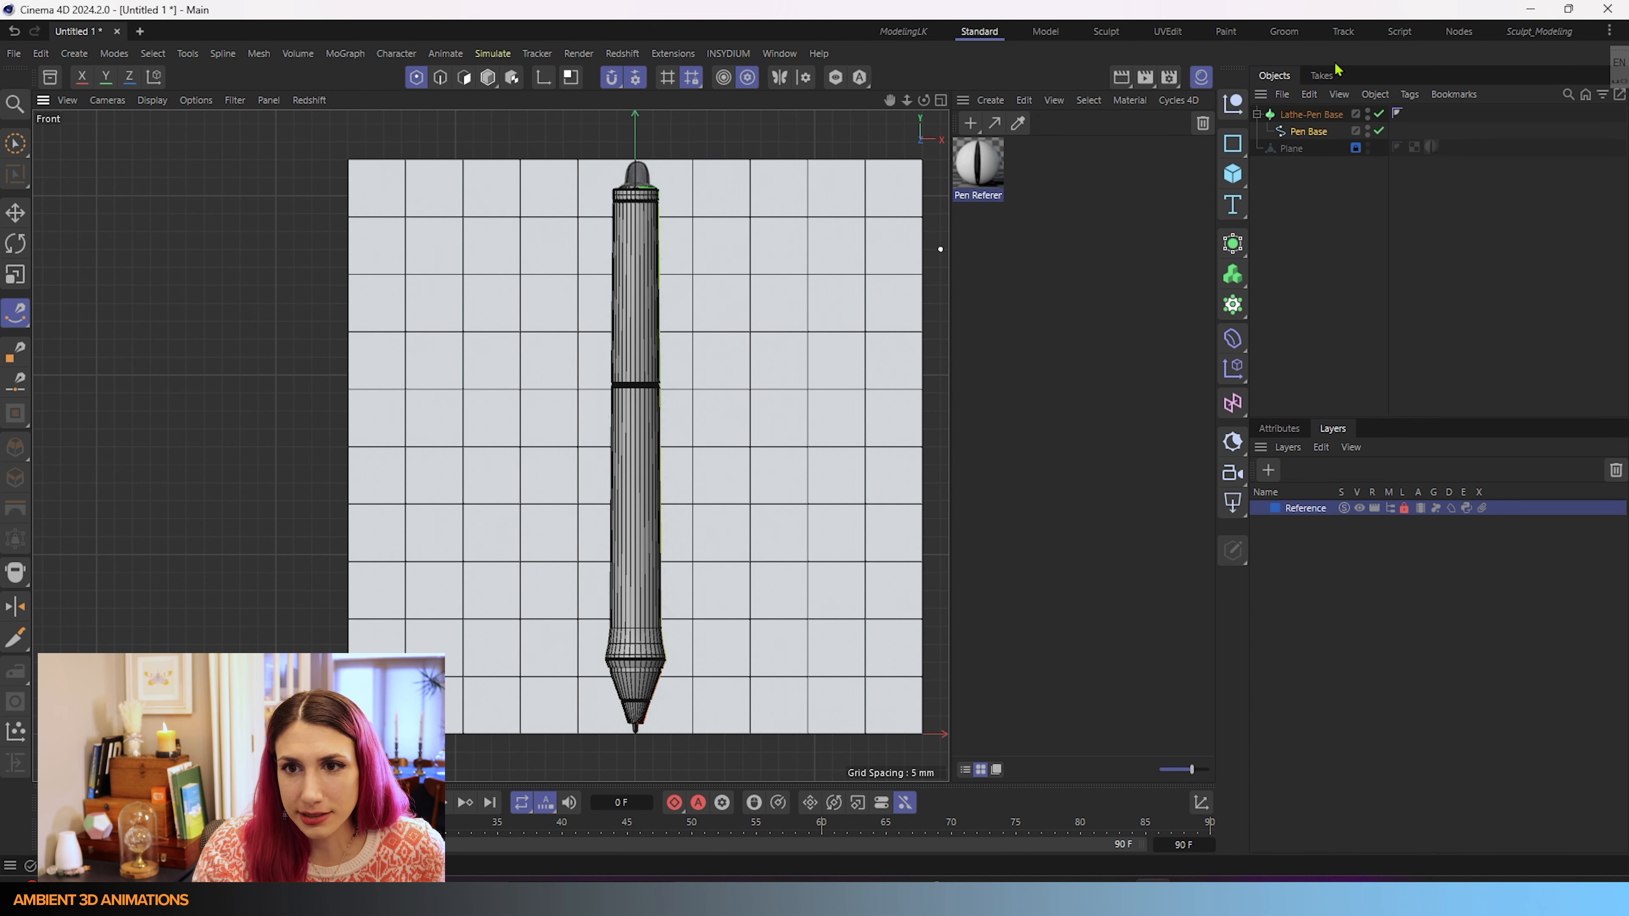
left_click(1334, 117)
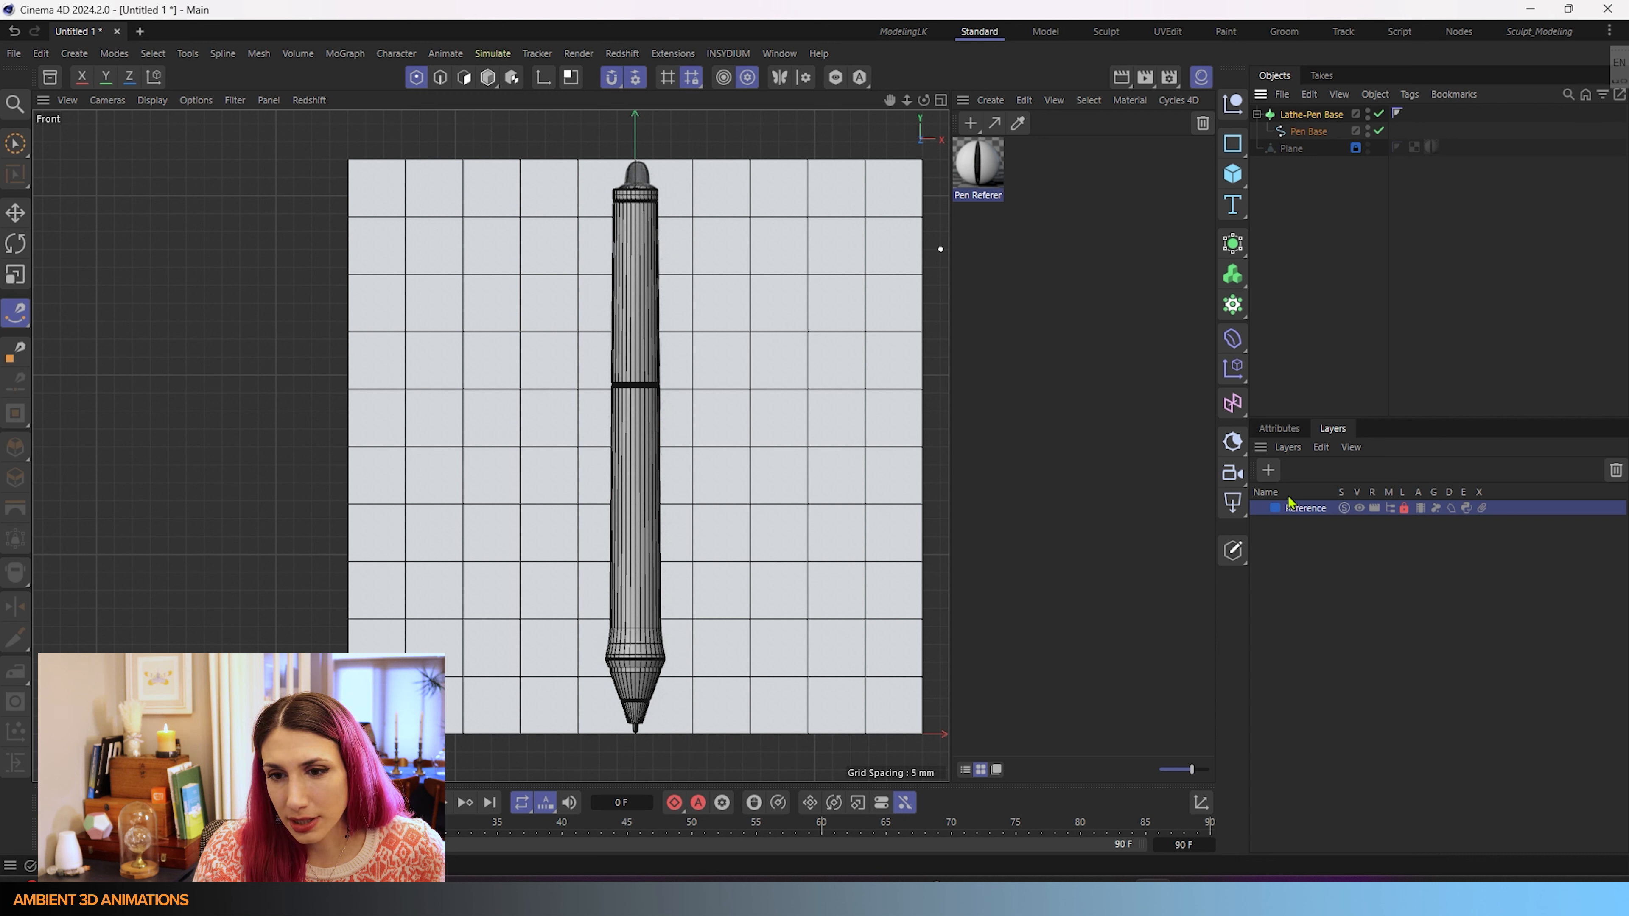
left_click(1292, 430)
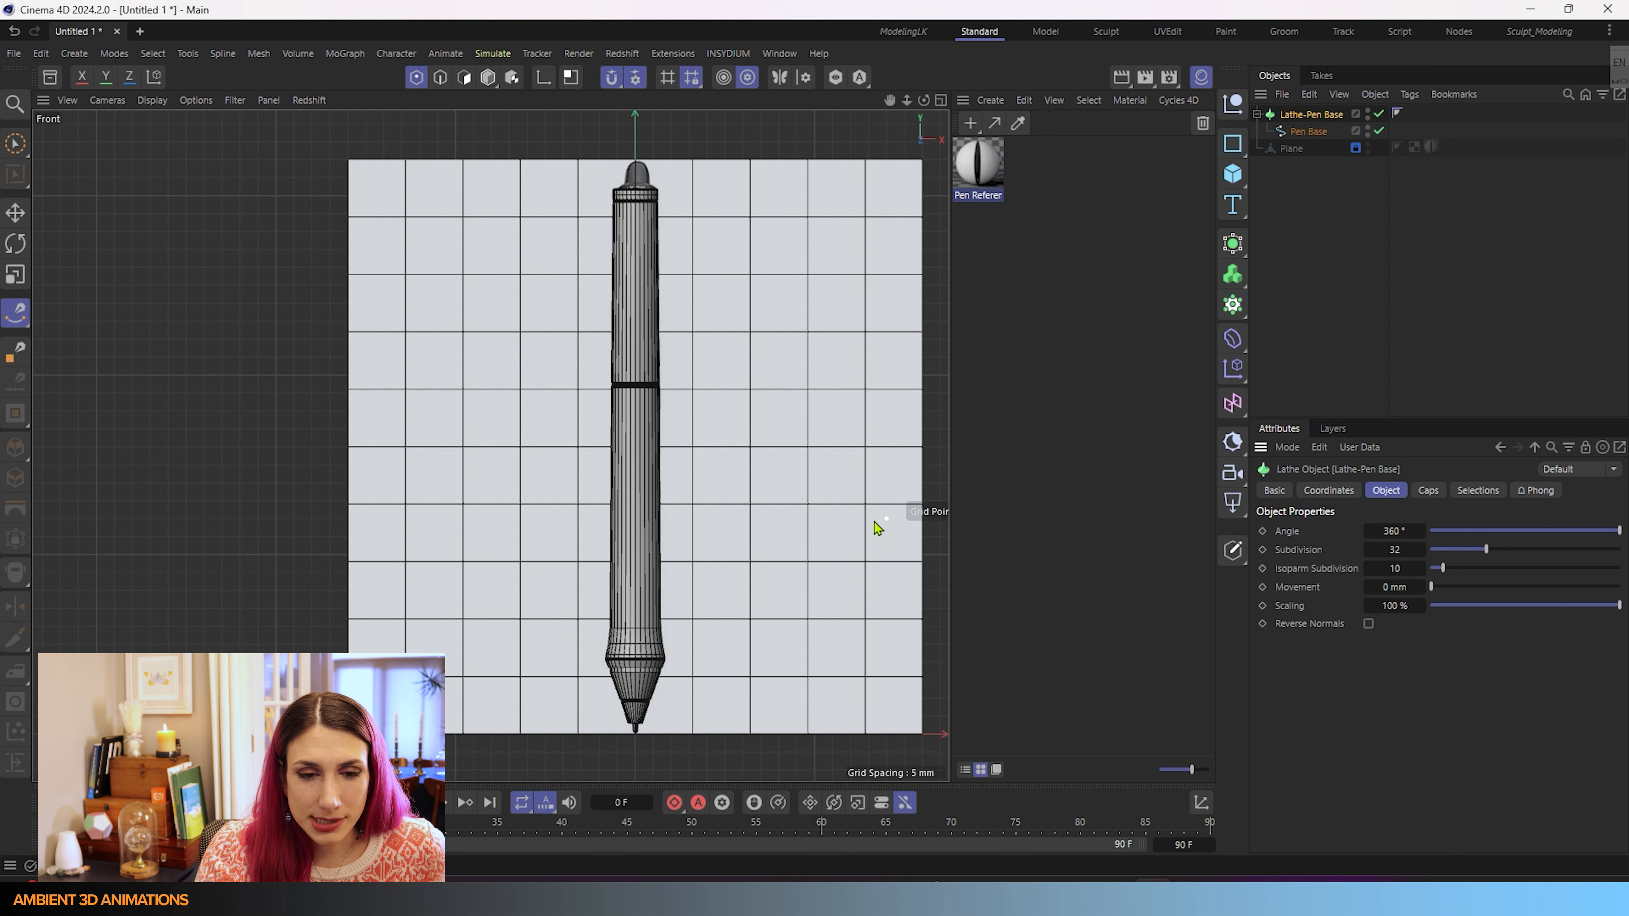
- Switch to the perspective view and test the Lathe's angle, returning it to 360°
middle_click(742, 480)
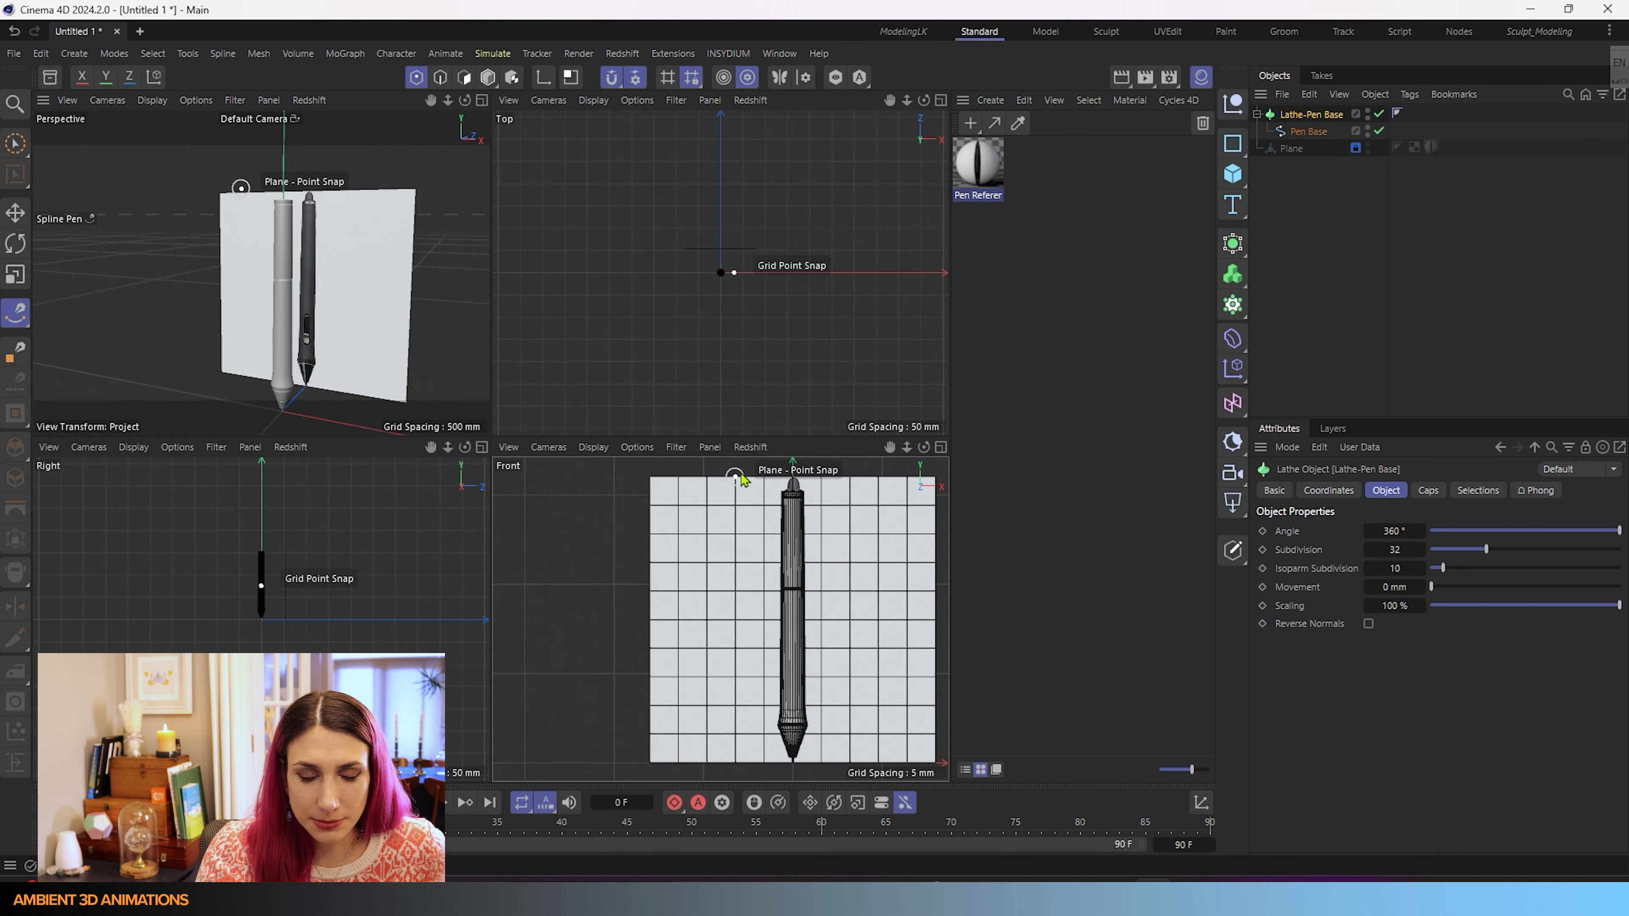
middle_click(328, 338)
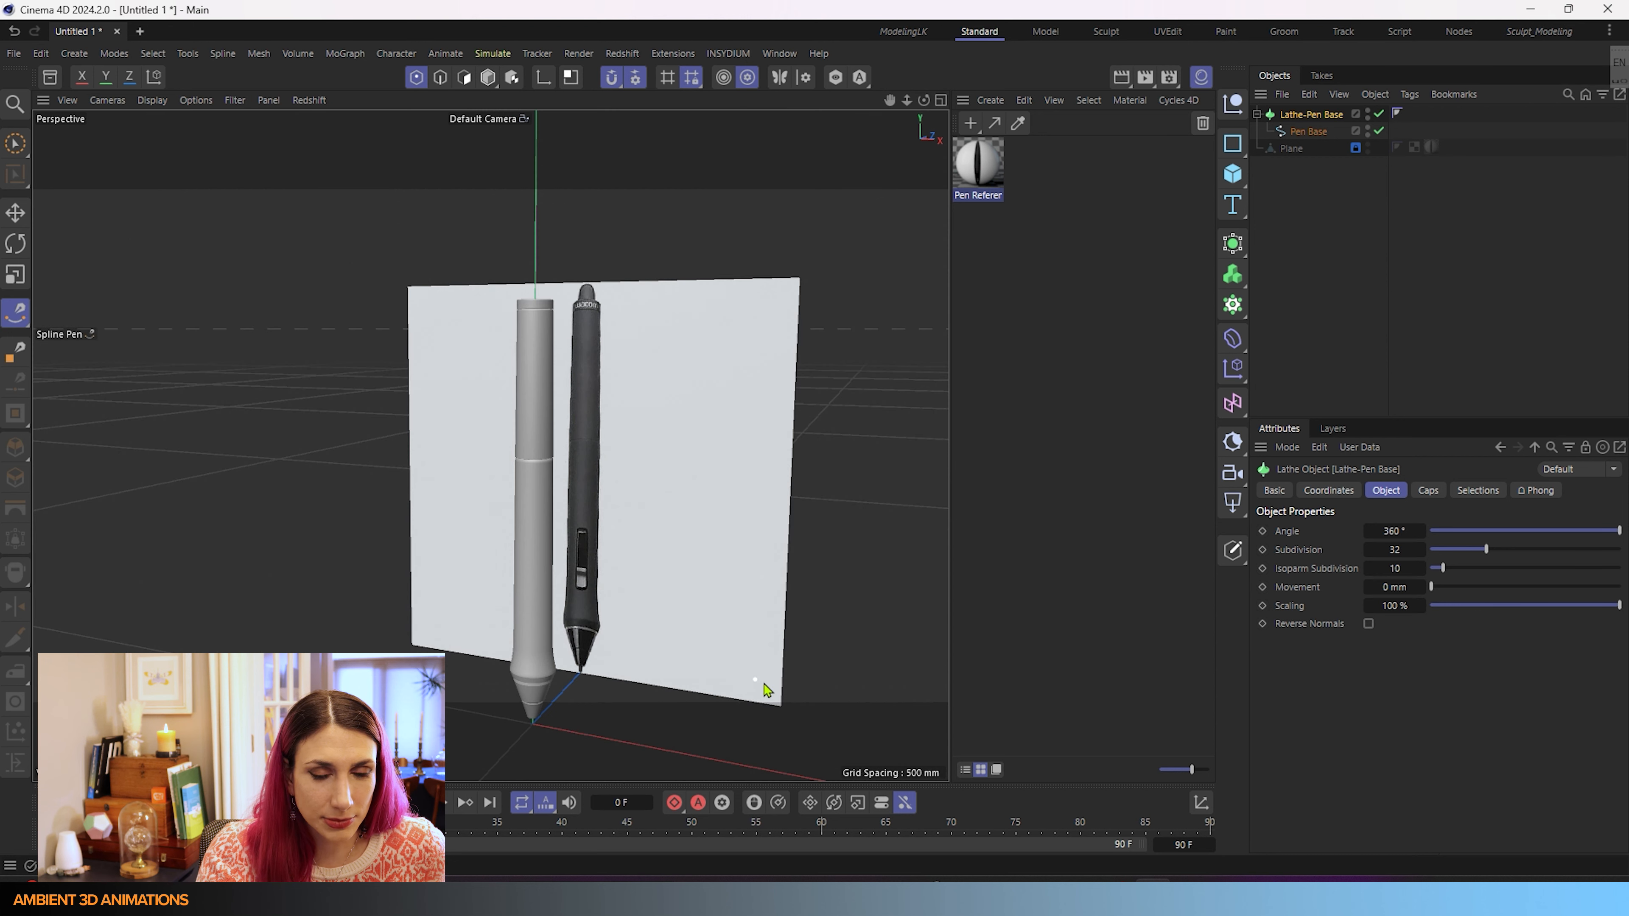
scroll(661, 644, "down", 3)
scroll(569, 564, "up", 5)
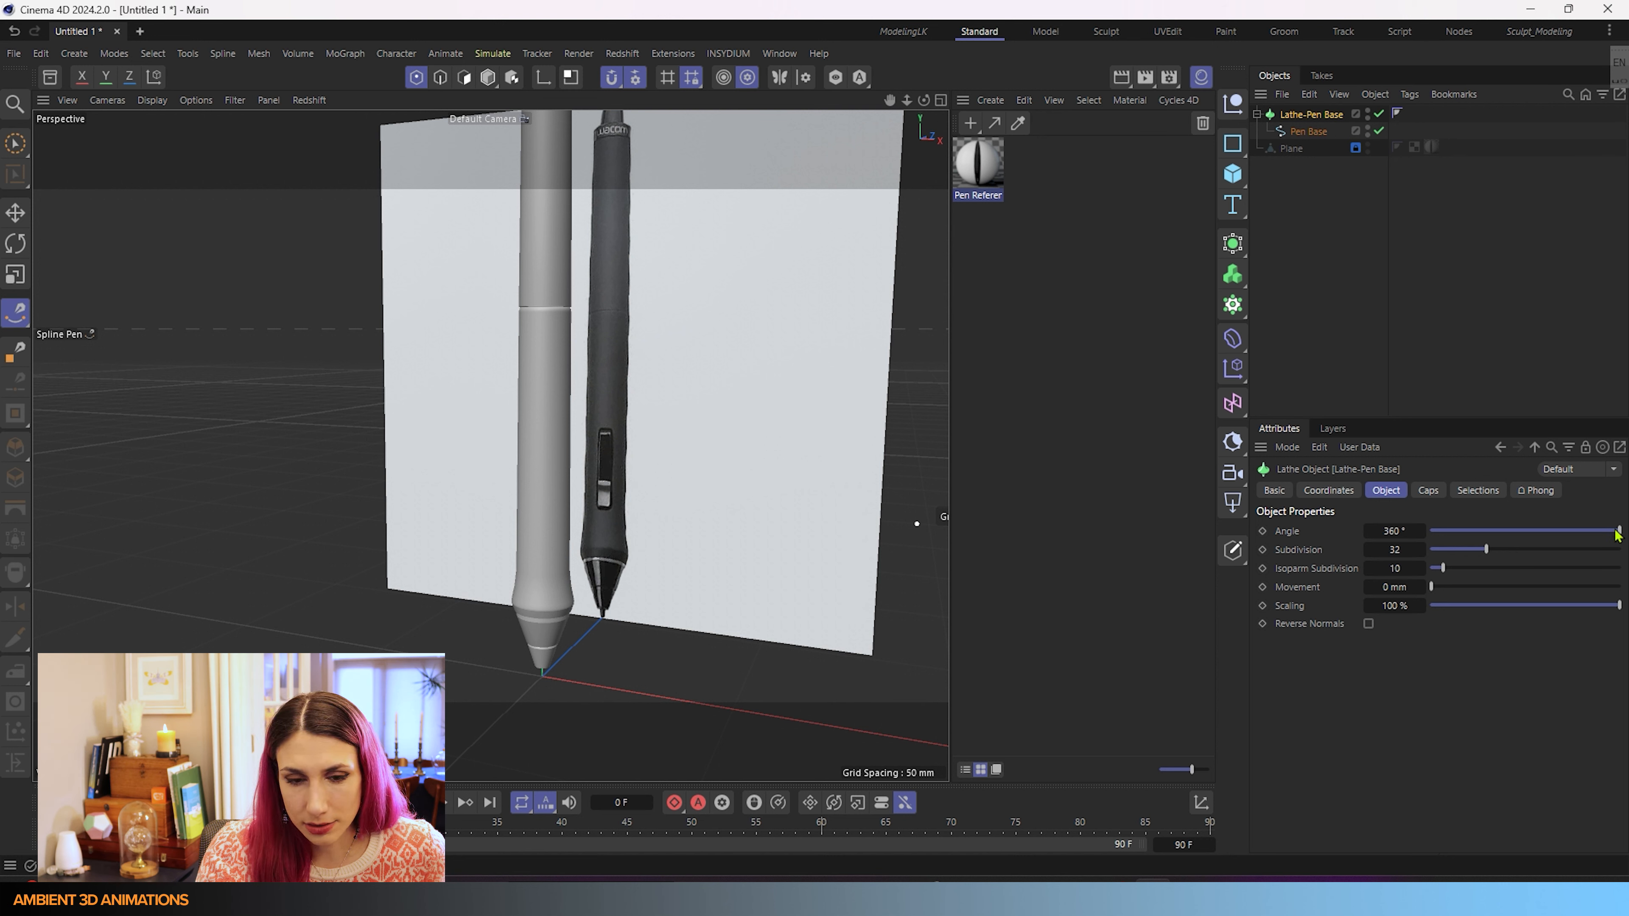
mouse_move(1618, 535)
left_mouse_down()
mouse_move(1429, 544)
mouse_move(1619, 546)
mouse_move(1431, 545)
mouse_move(1586, 553)
mouse_move(1620, 547)
mouse_move(1598, 531)
mouse_move(1431, 531)
mouse_move(1619, 531)
left_mouse_up()
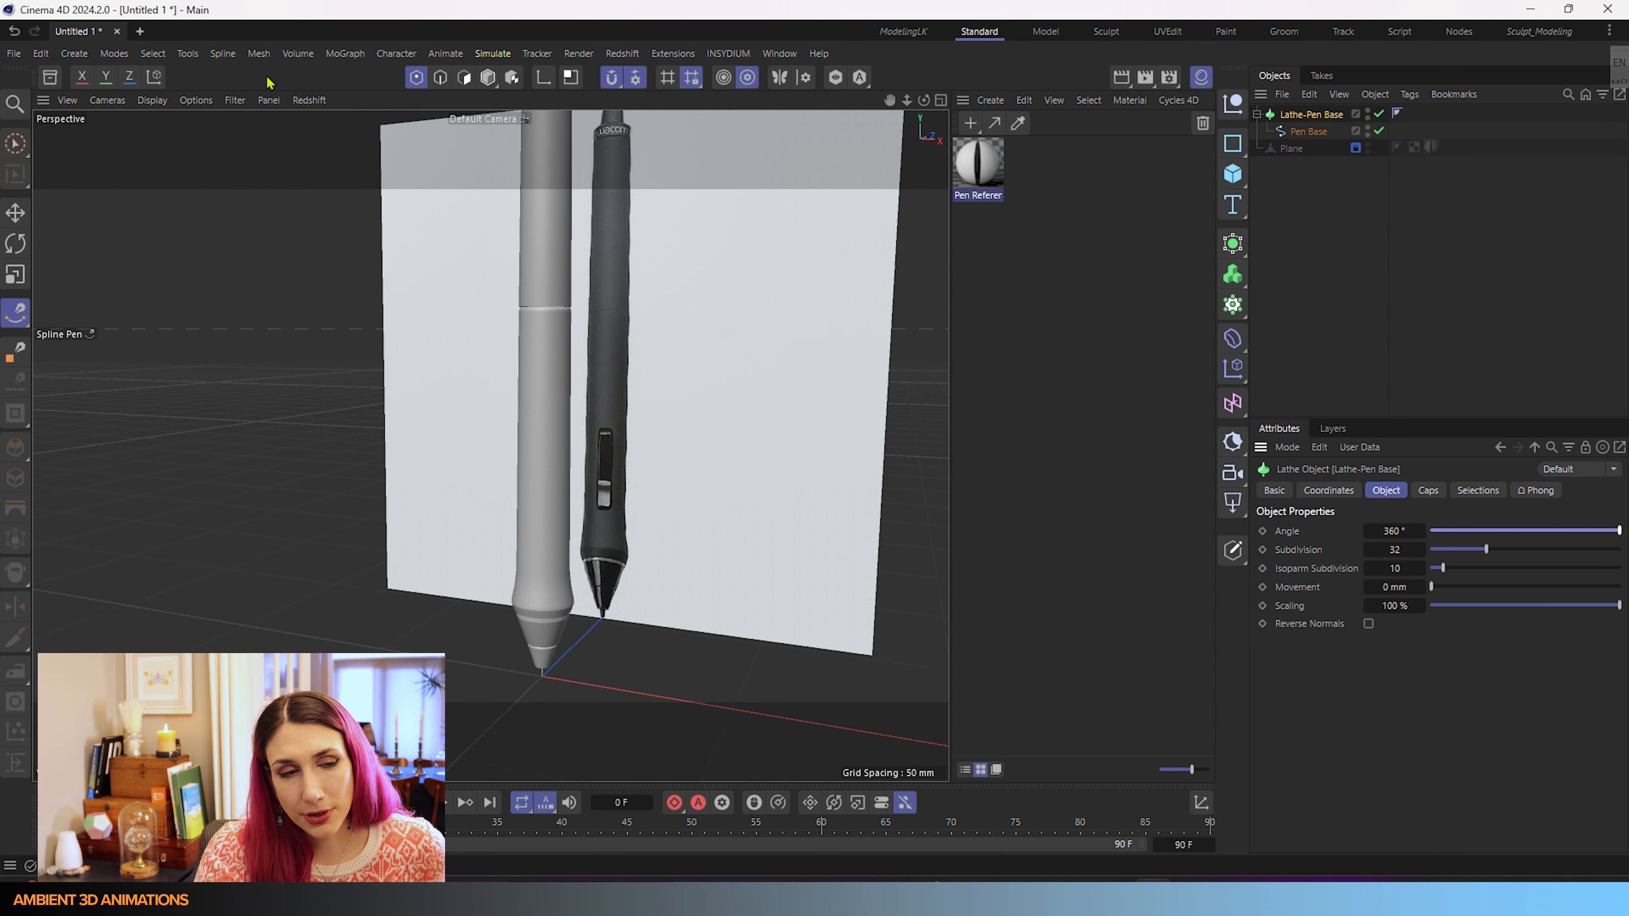
- Display the perspective view with Constant Shading (Lines), test the Lathe with 3 subdivisions and set its Subdivision to 36
left_click(152, 99)
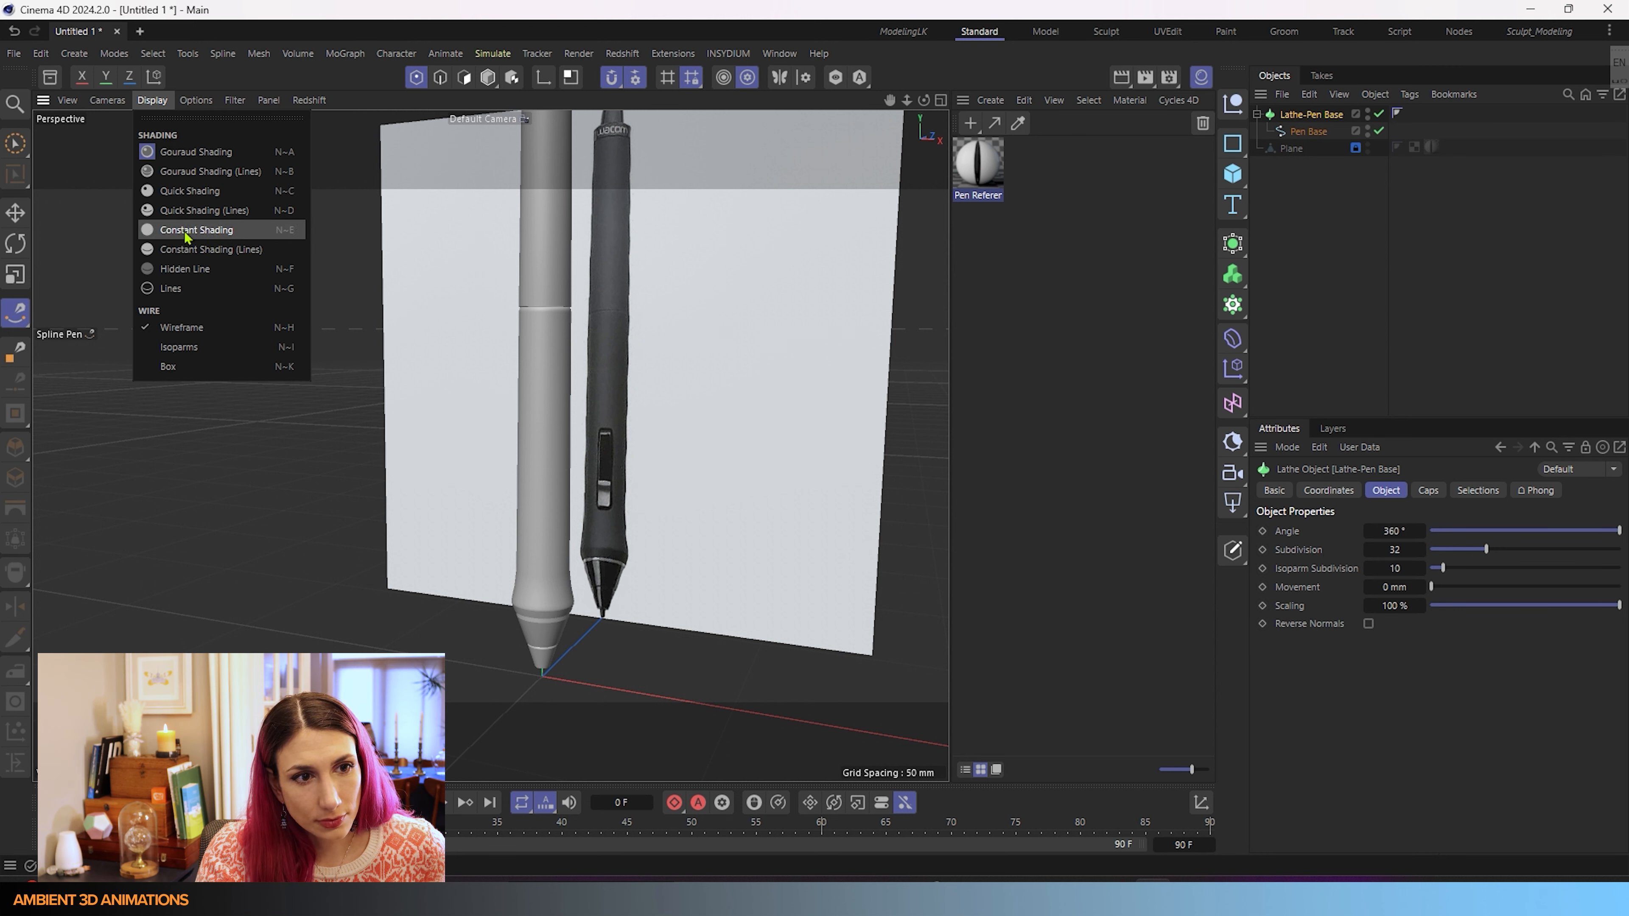
left_click(191, 252)
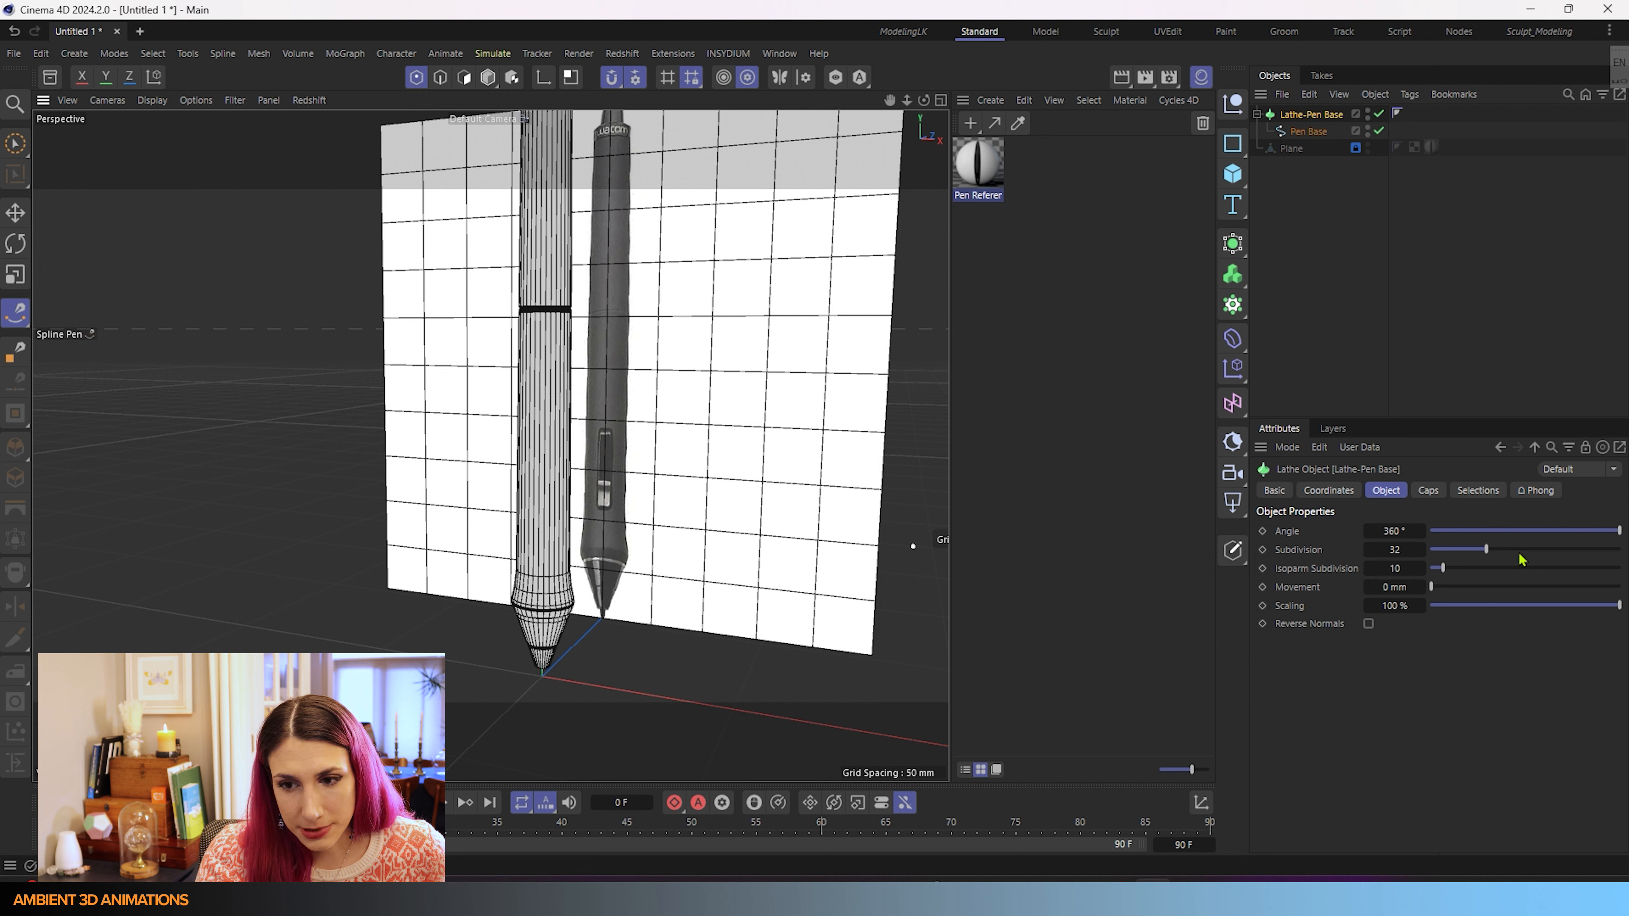
left_click_drag(1487, 553, 1434, 565)
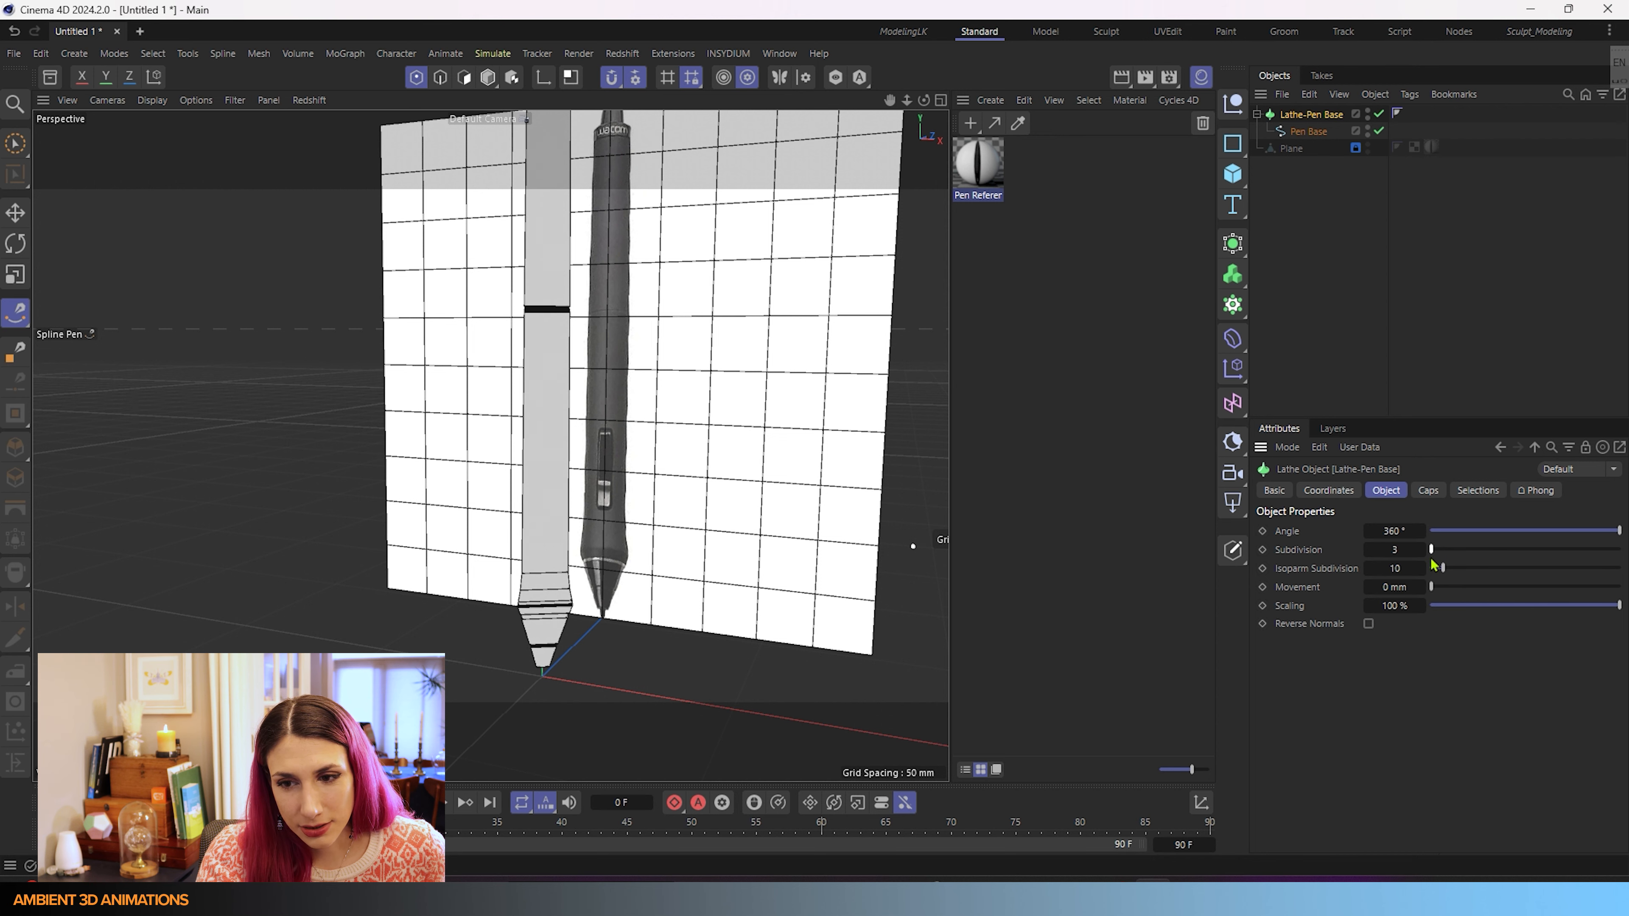
left_click_drag(911, 616, 647, 691, "alt")
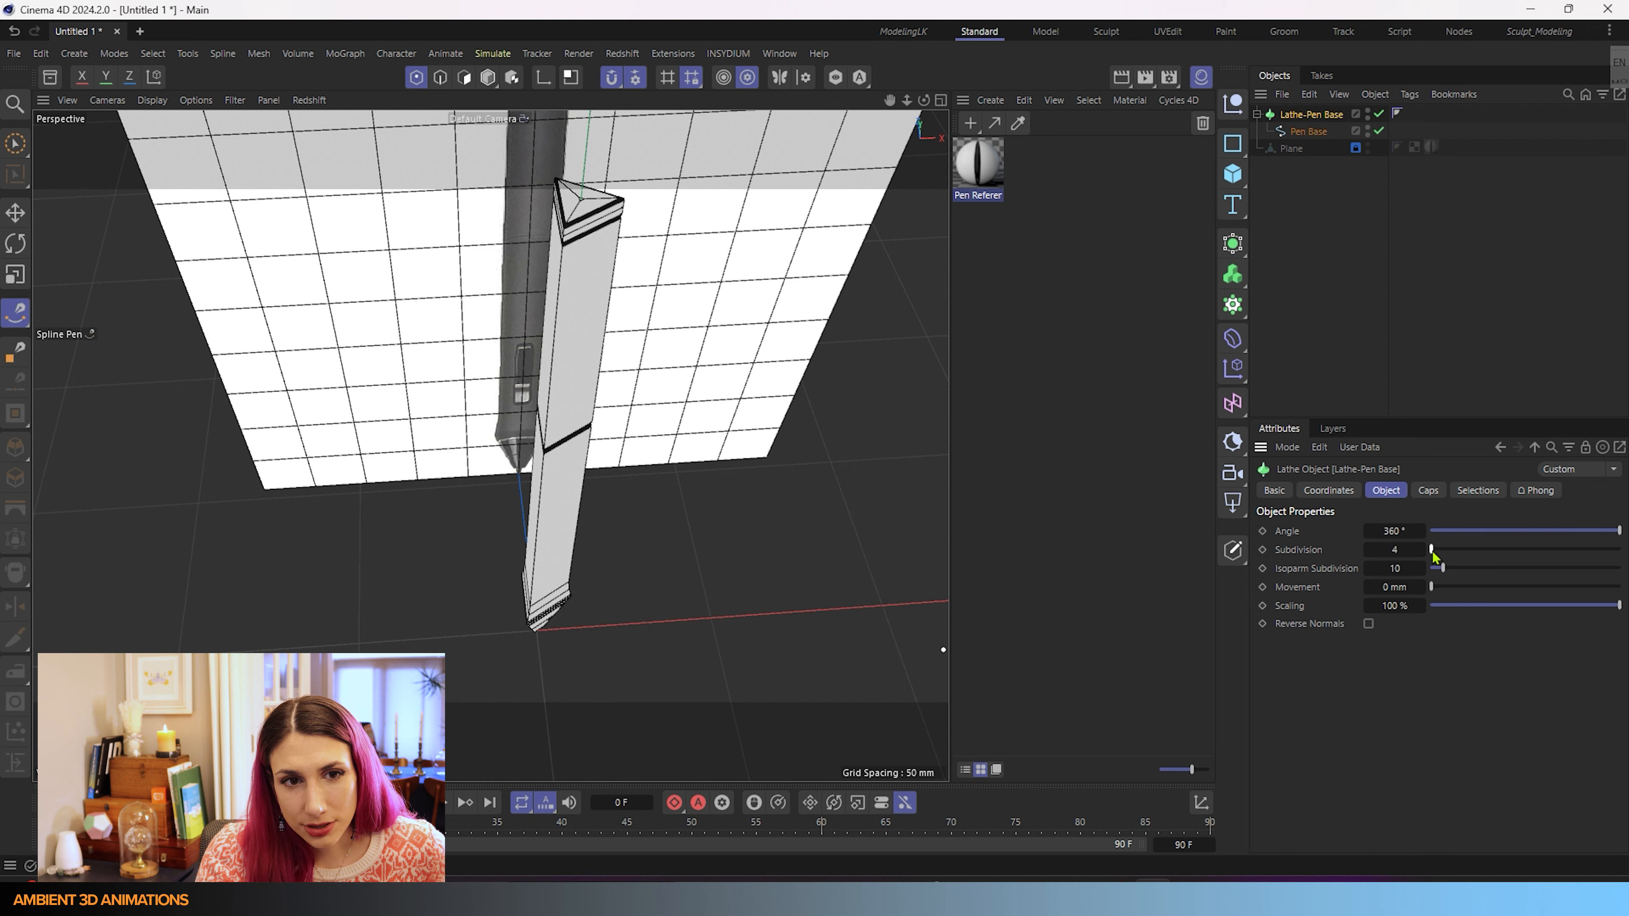
left_click_drag(1431, 551, 1498, 565)
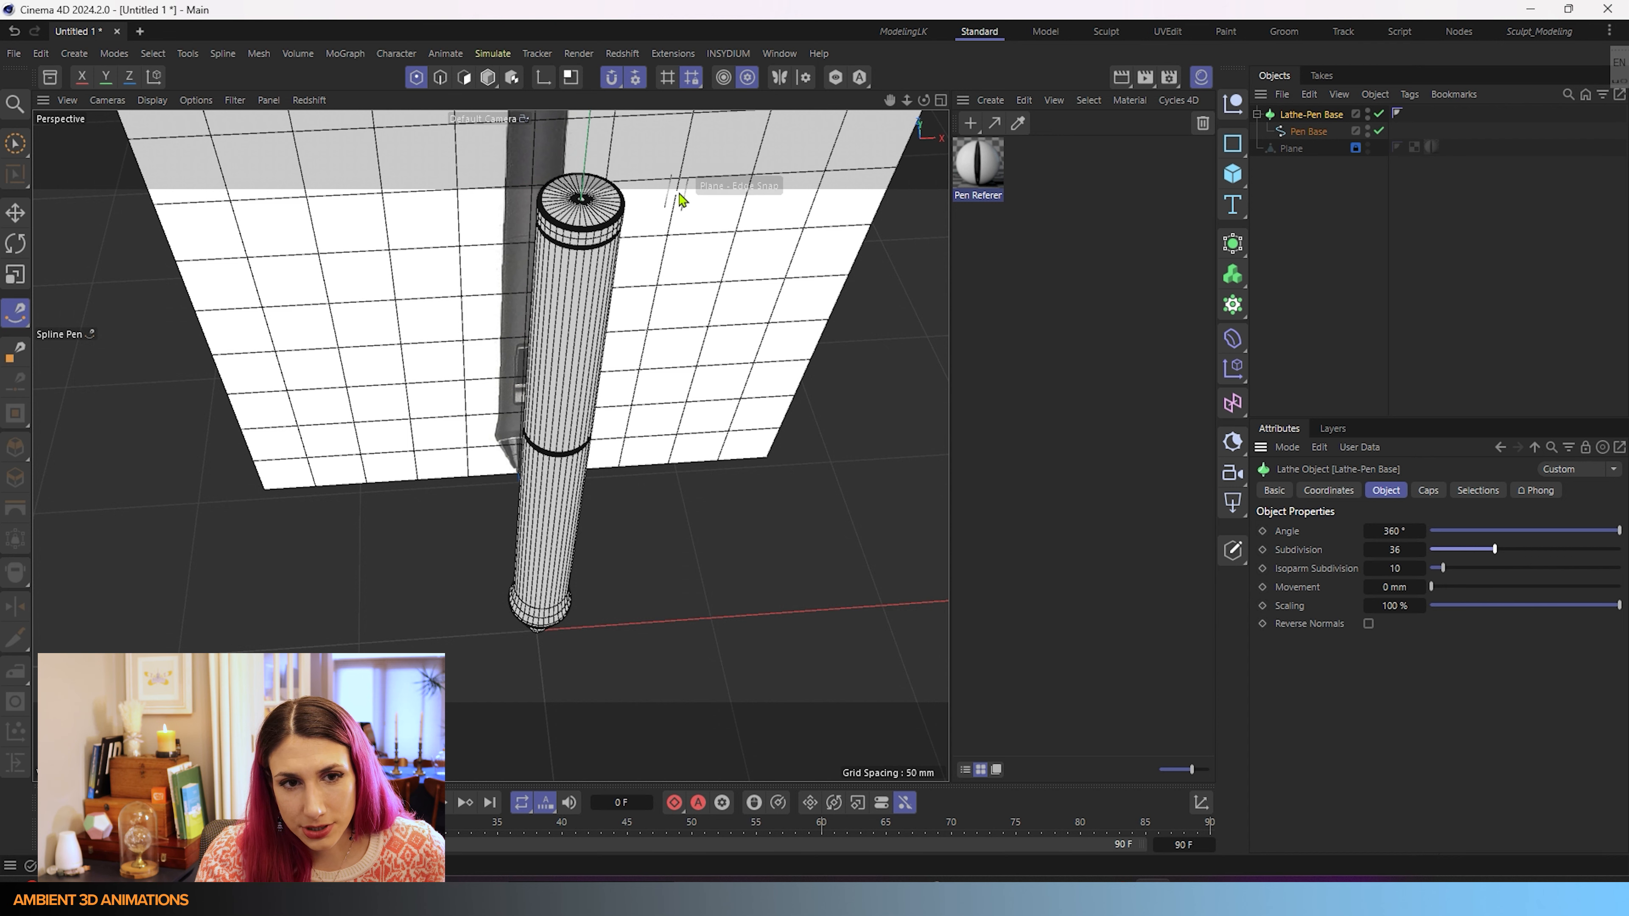
scroll(580, 211, "up", 3)
scroll(581, 216, "up", 5)
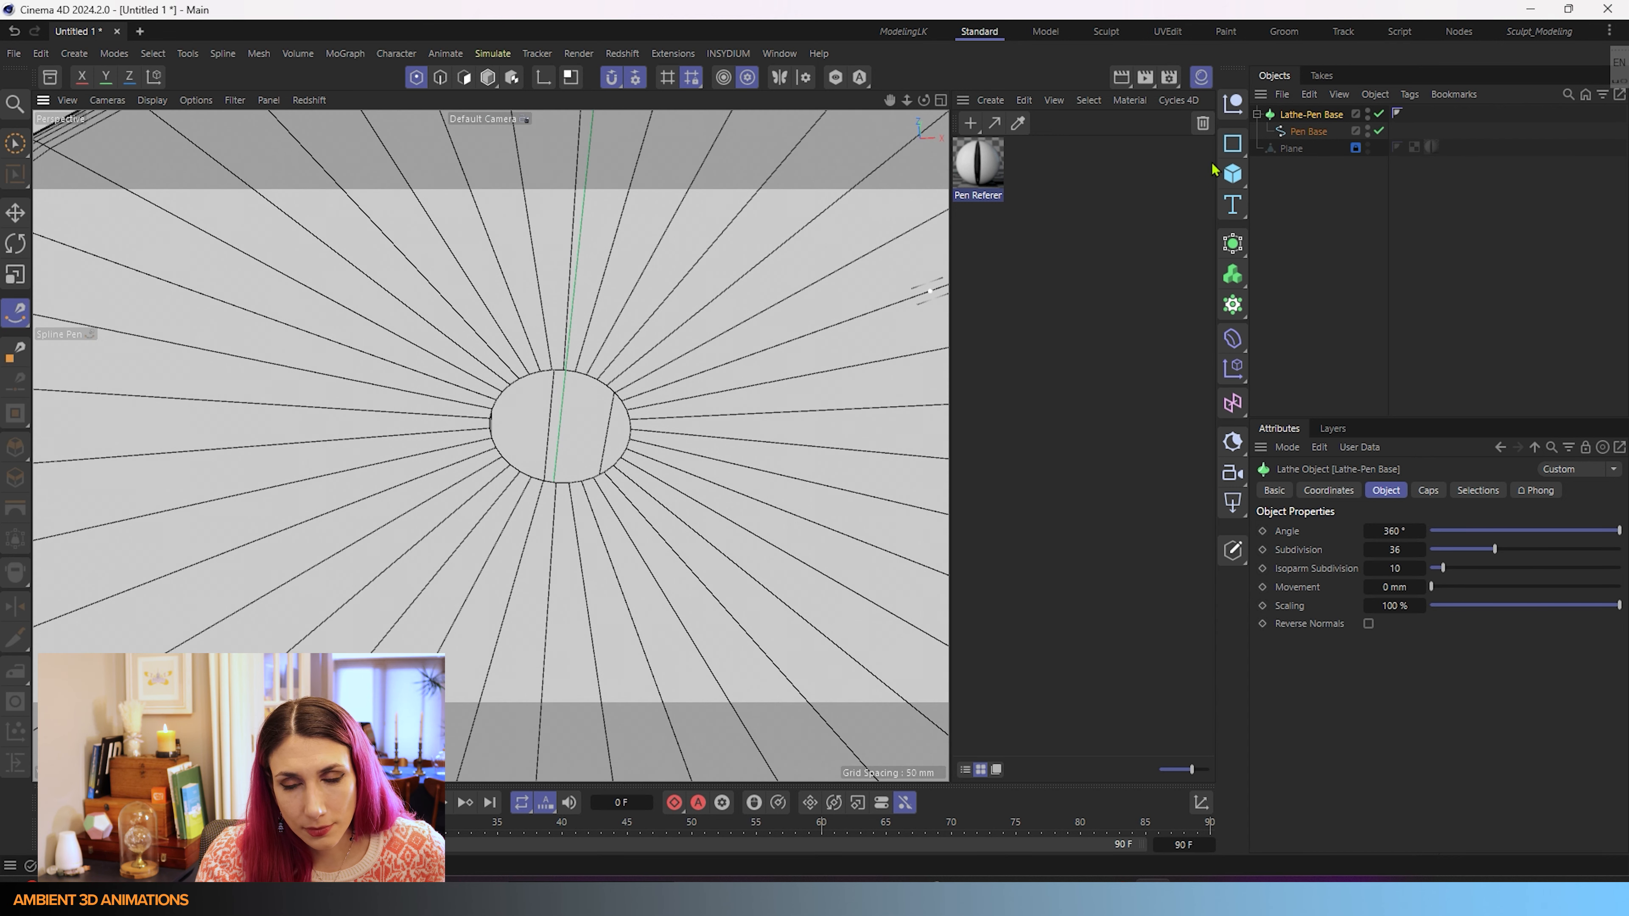
- Select the Pen Base spline's end point at the hole in the flat end and move it along X toward the axis to close the hole
left_click(1308, 131)
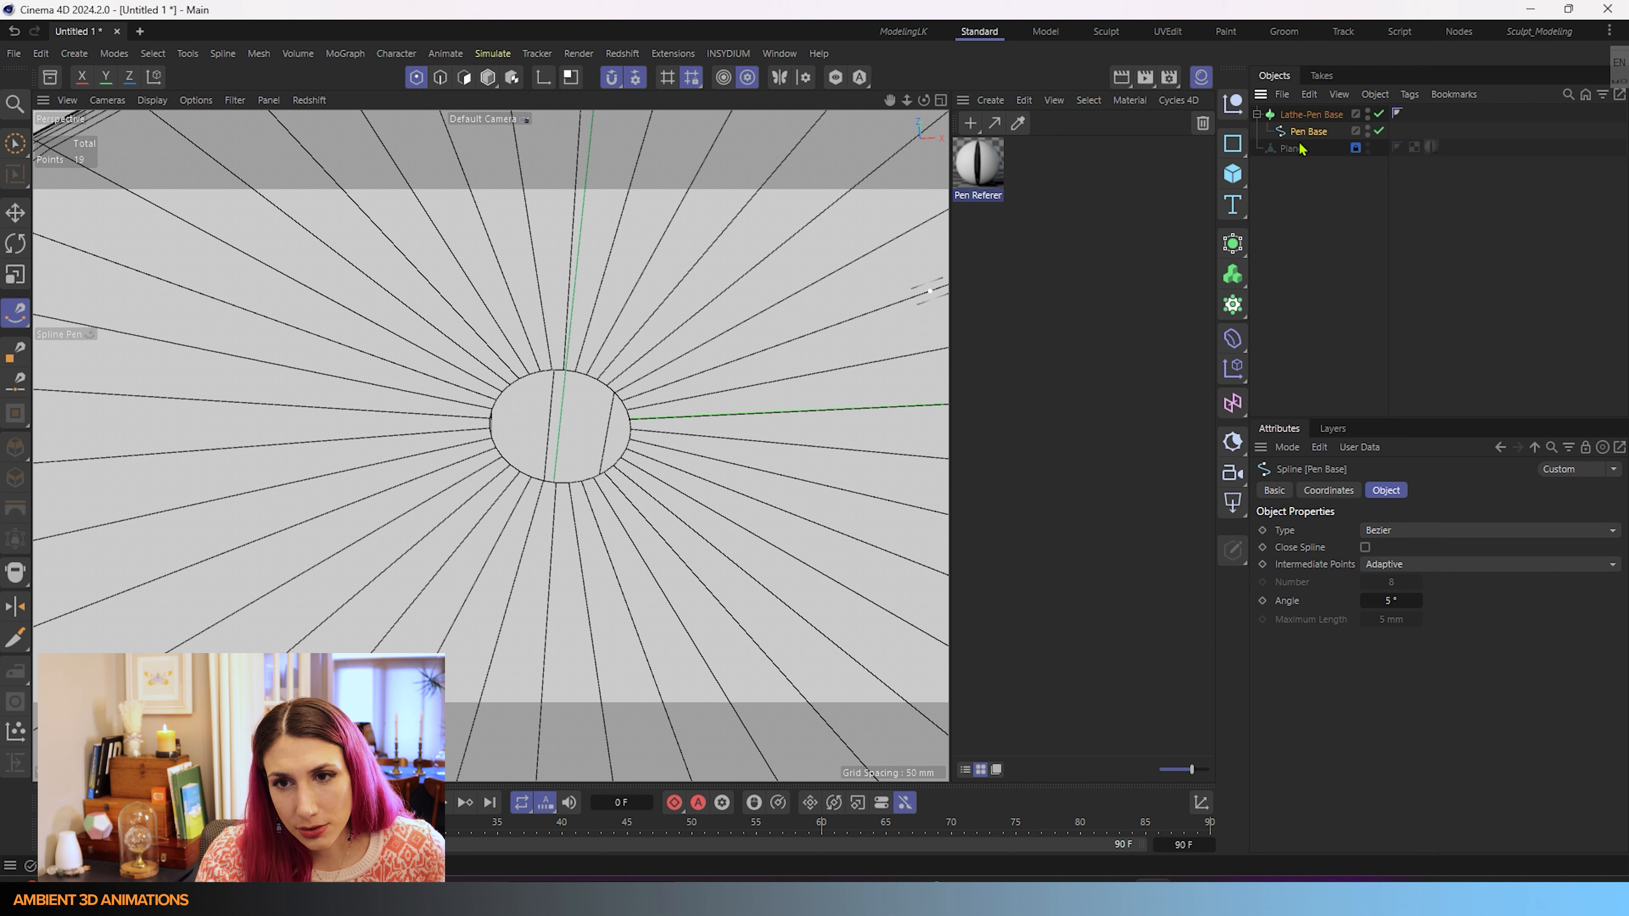
left_click(15, 142)
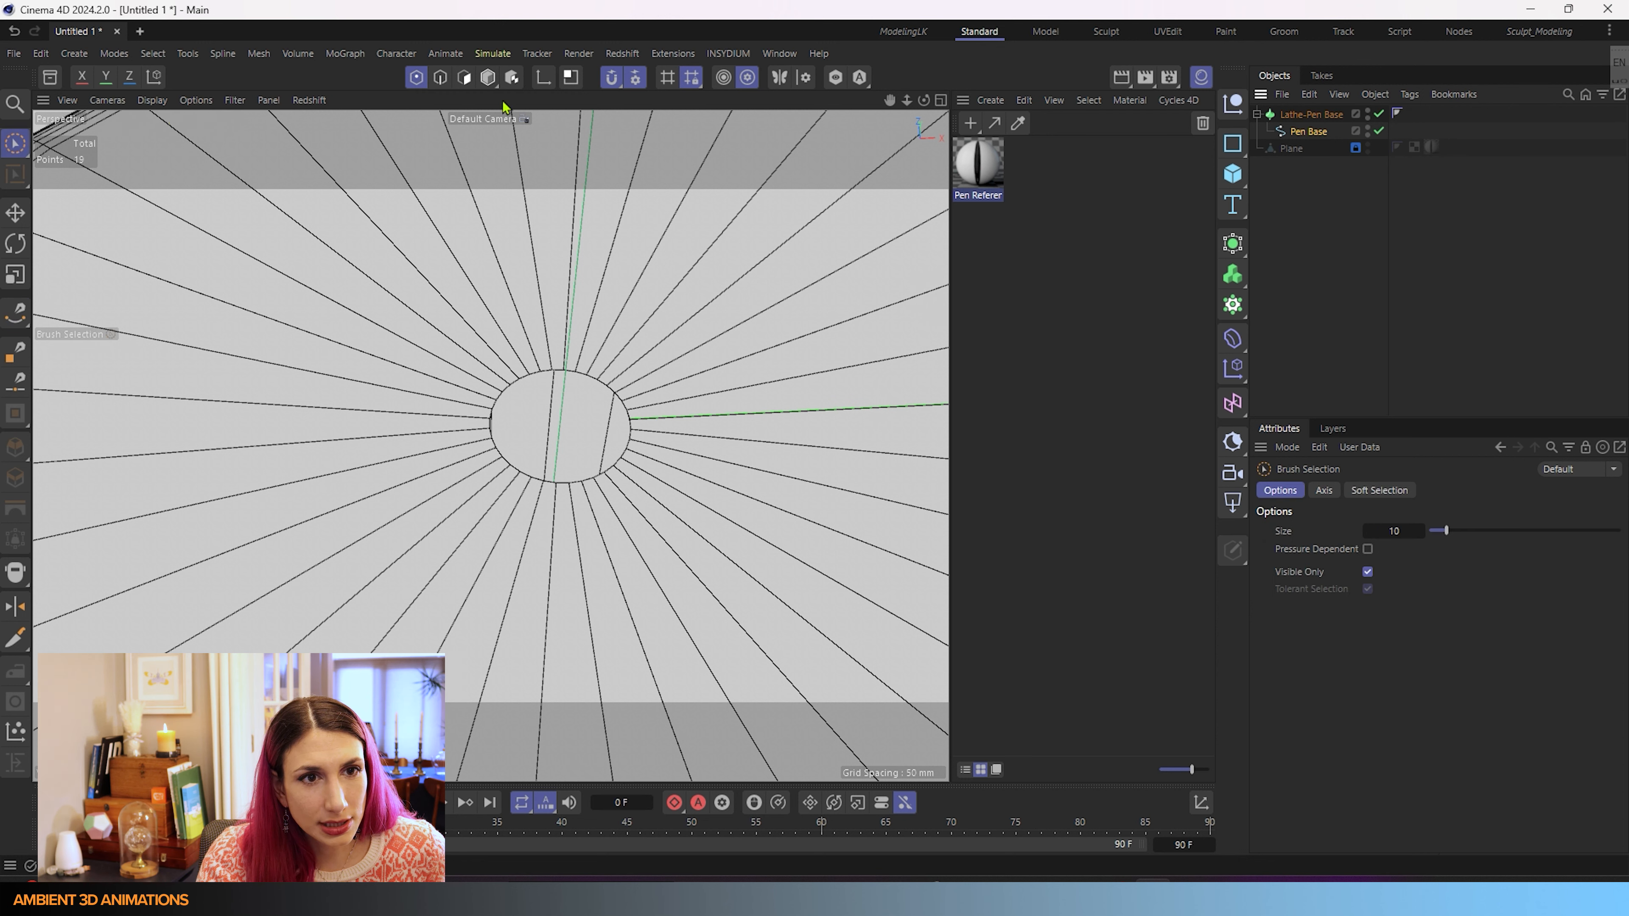
left_click(634, 423)
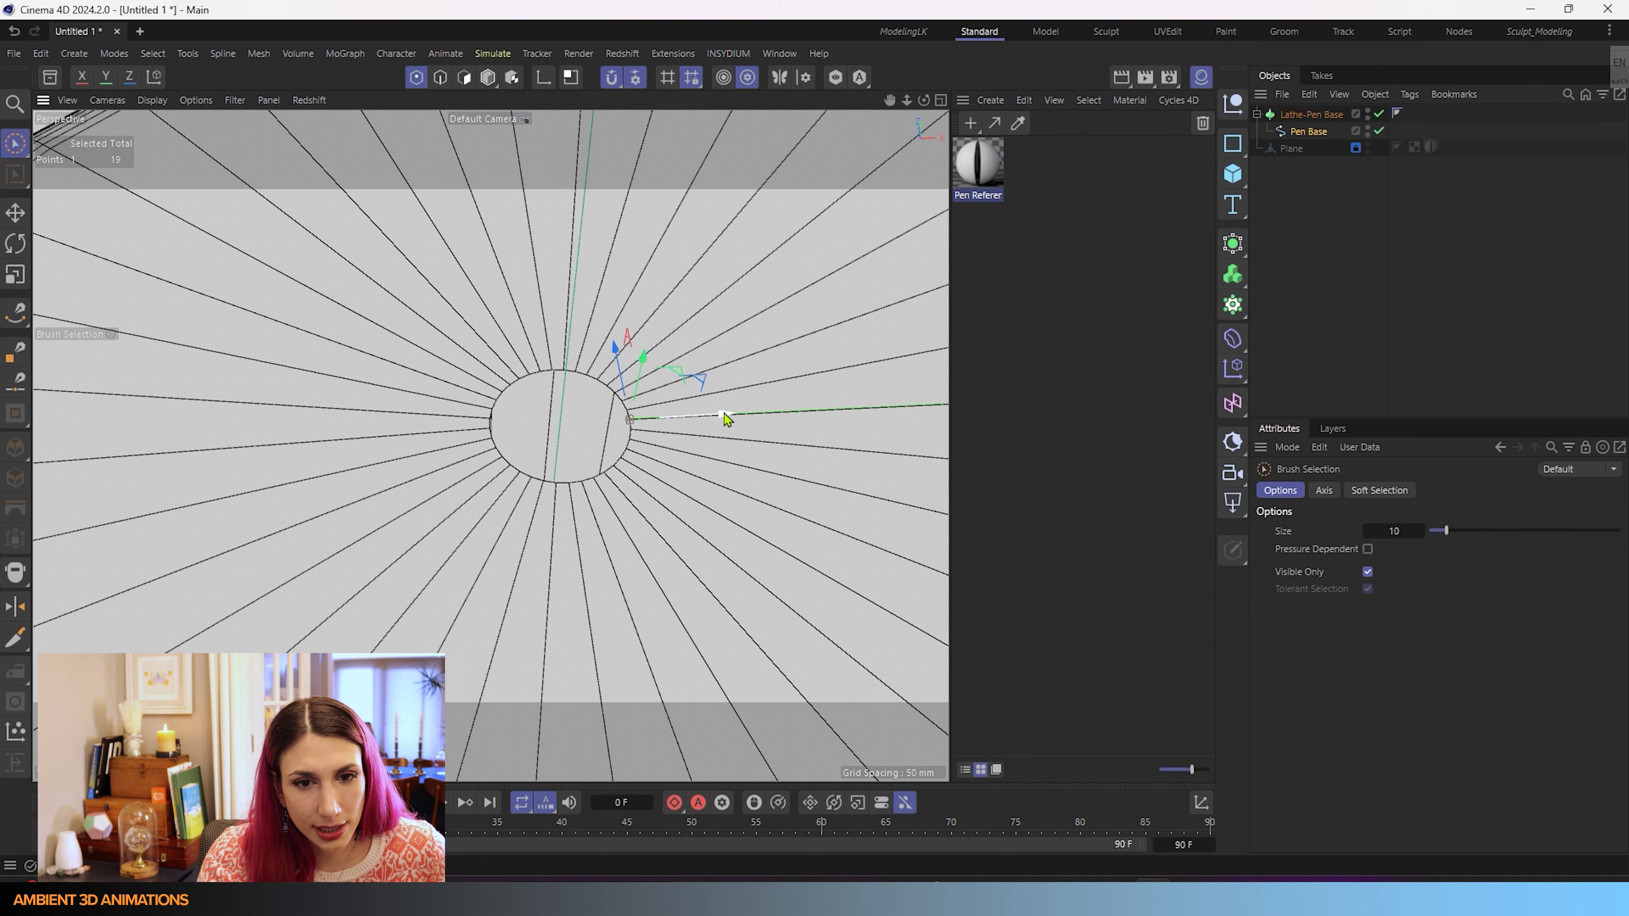
left_click_drag(725, 417, 657, 419)
middle_click(629, 476)
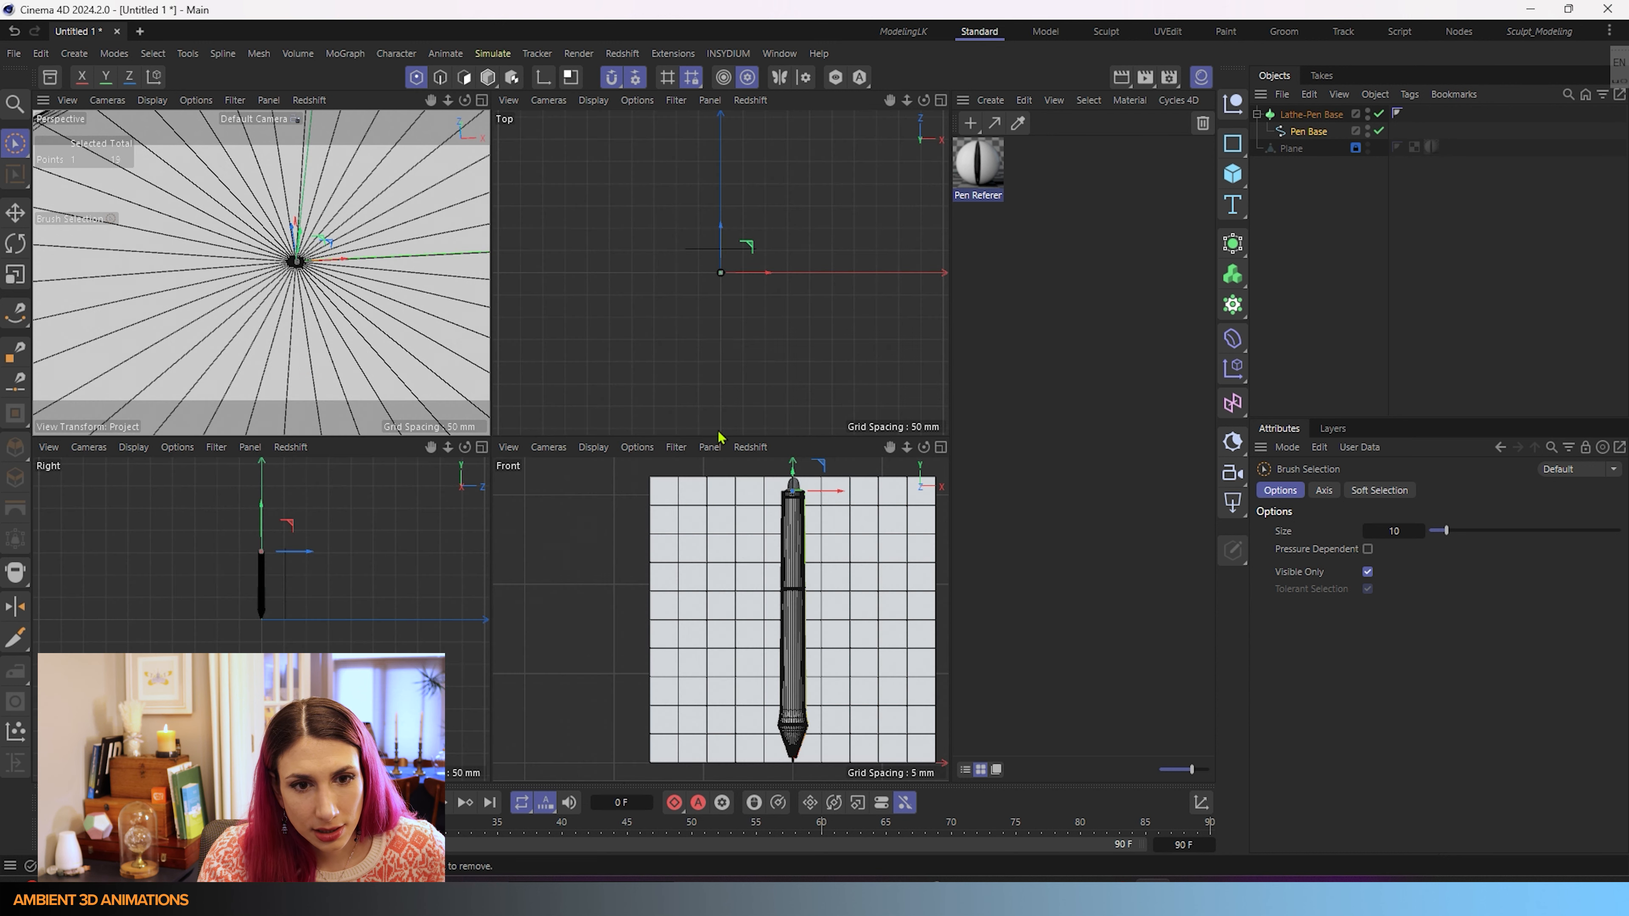
- Check and fine-align the selected end point on the Lathe's centre axis in the top view, and return to the perspective view
middle_click(716, 327)
scroll(487, 469, "up", 6)
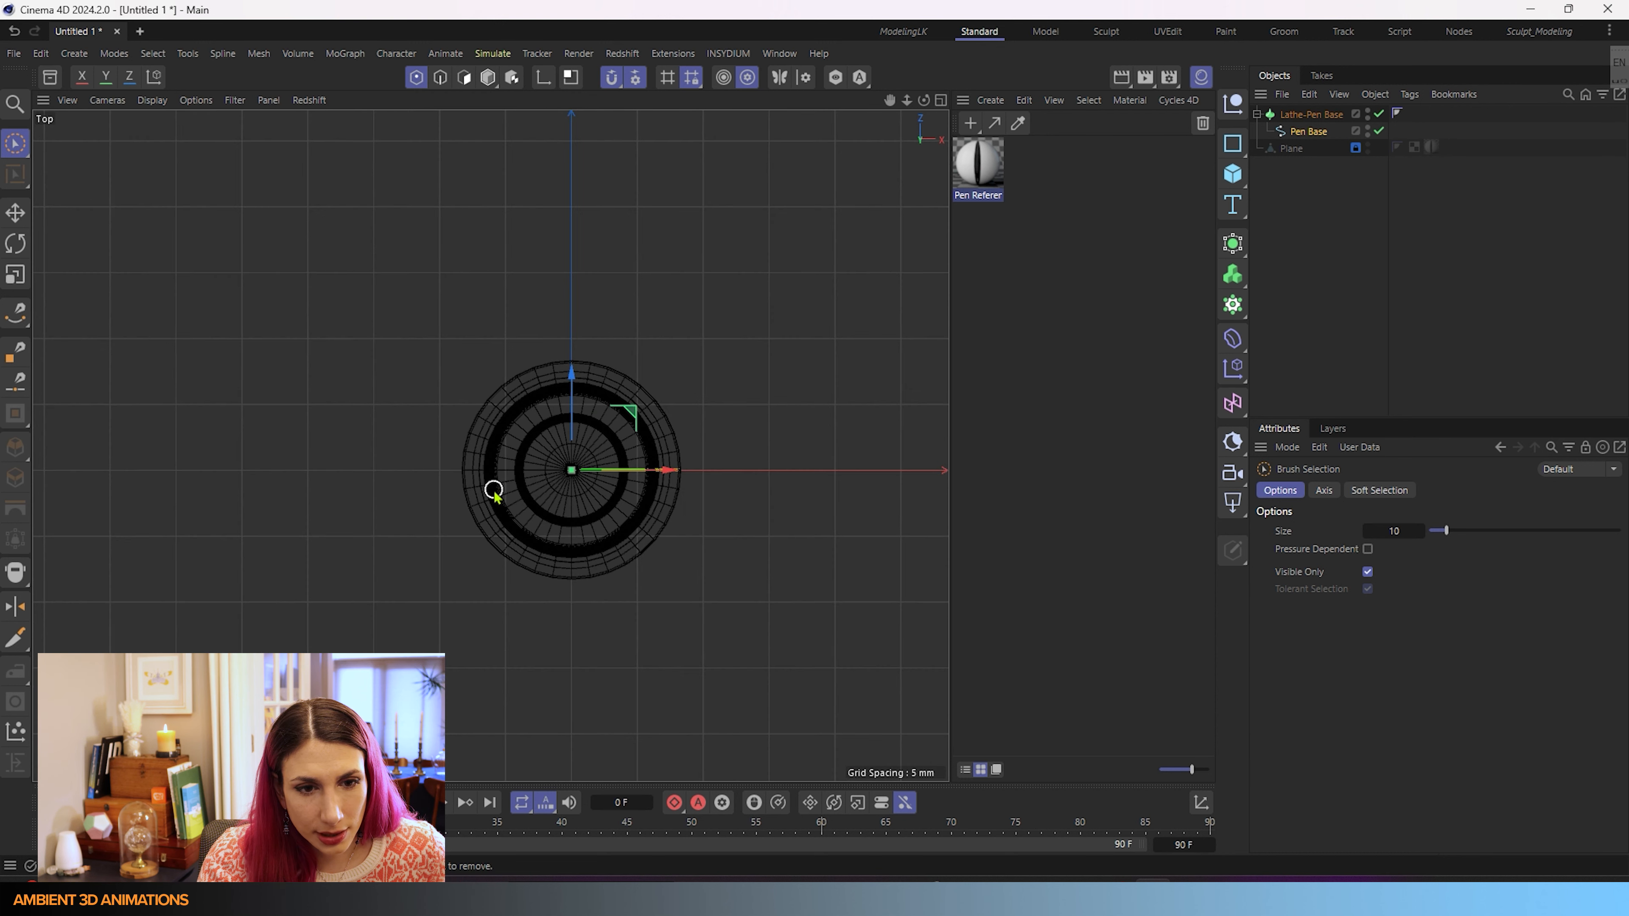
scroll(494, 491, "up", 4)
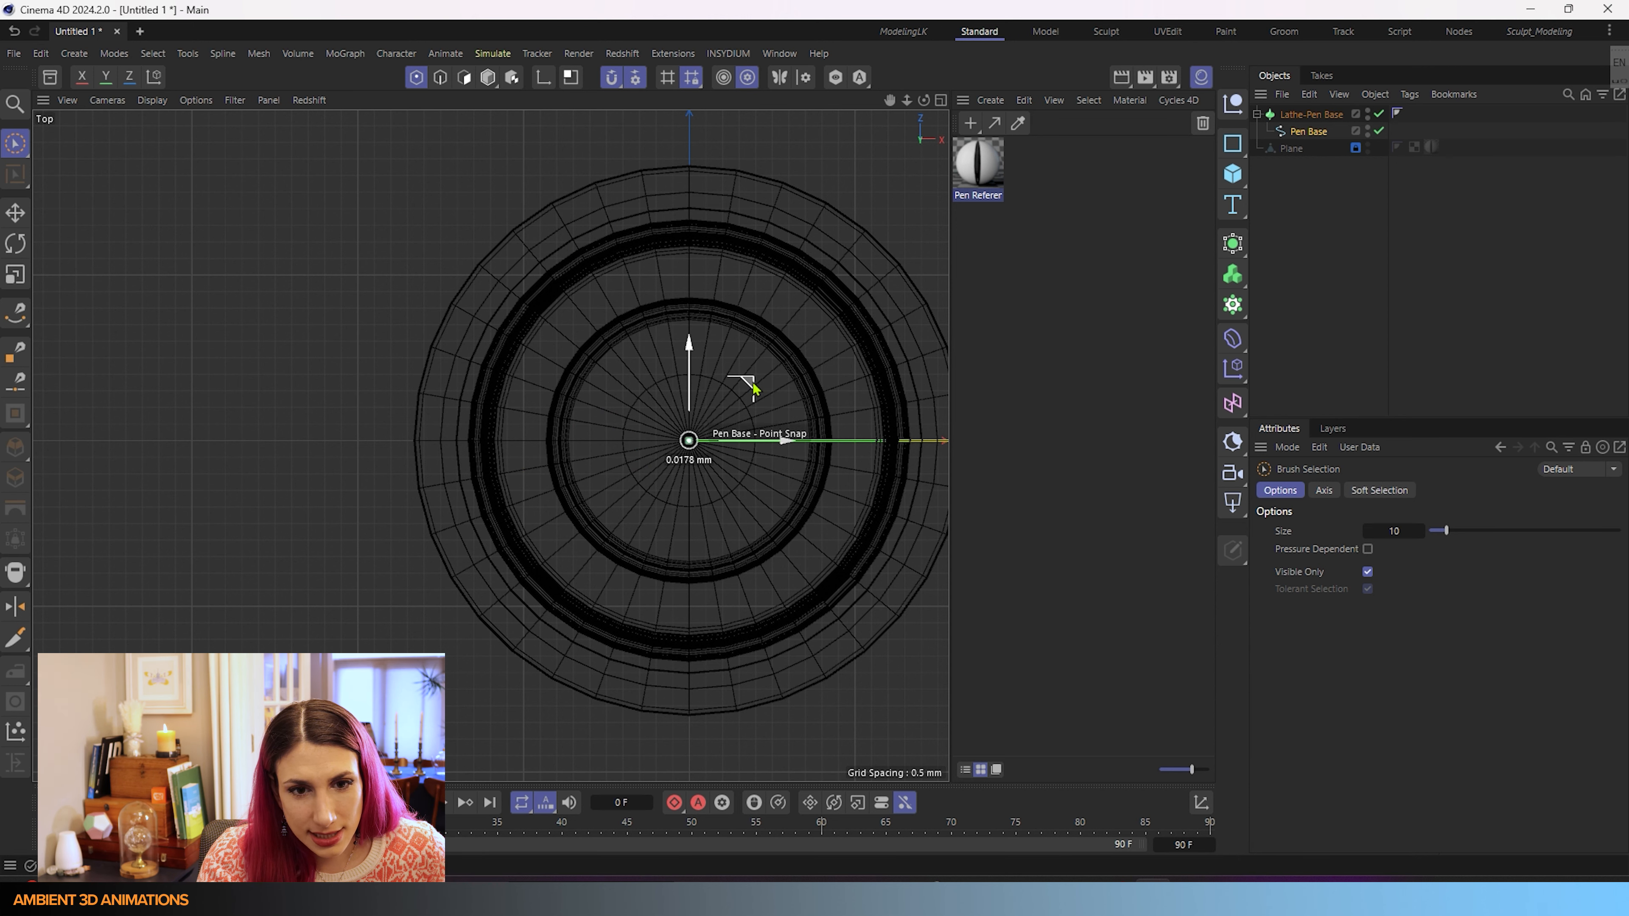
scroll(735, 437, "up", 3)
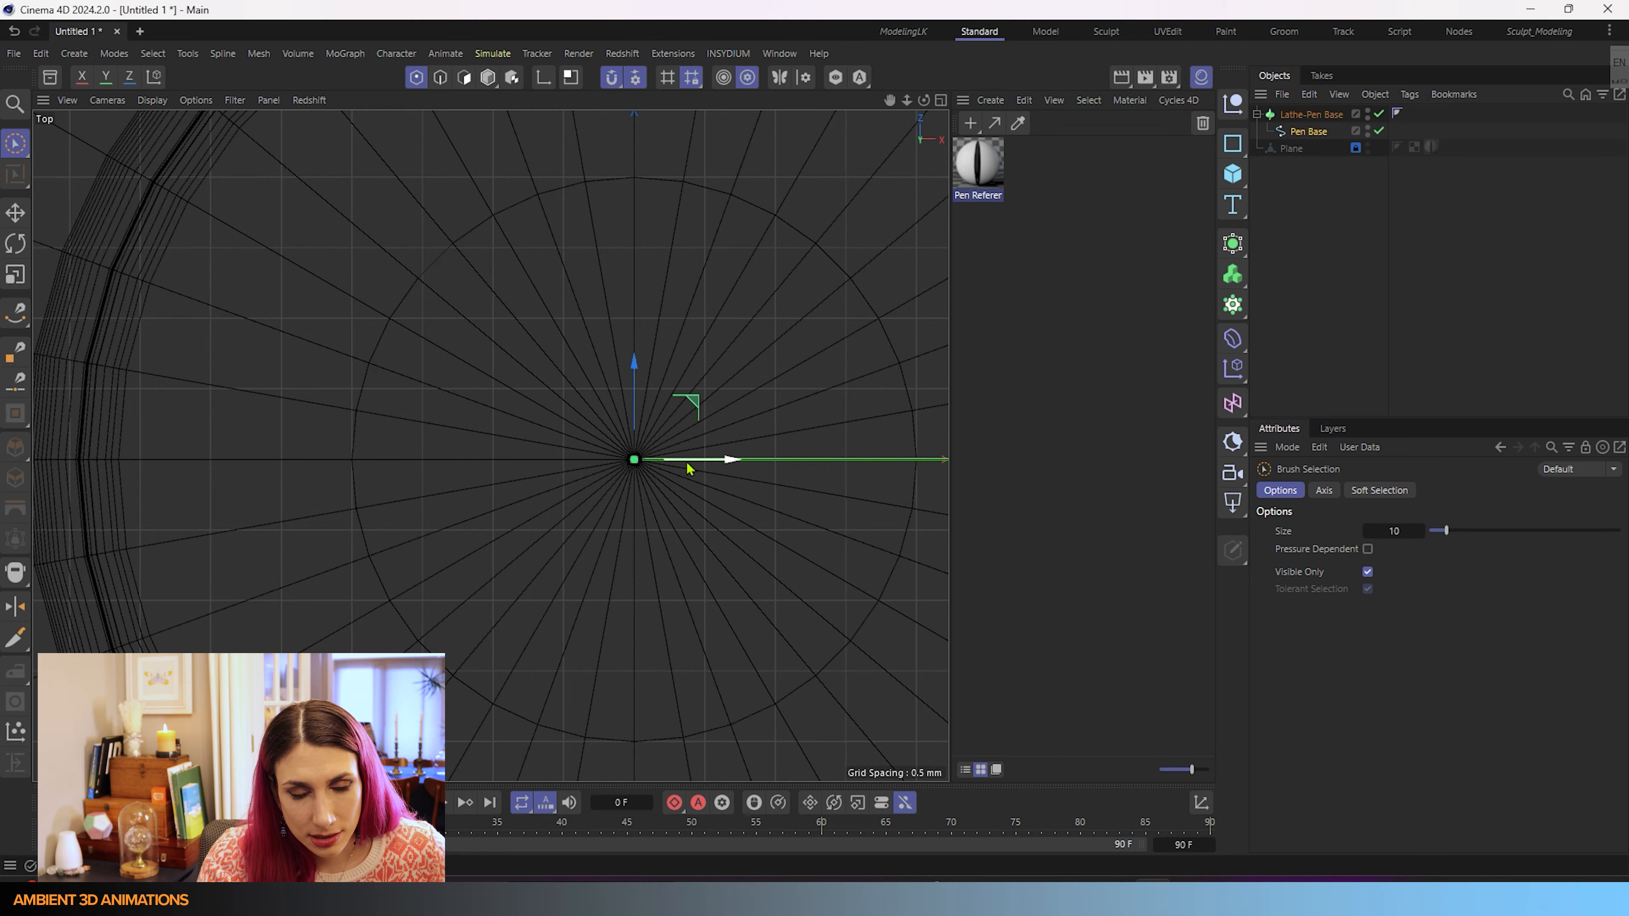
scroll(688, 468, "down", 5)
middle_click(702, 513)
middle_click(272, 308)
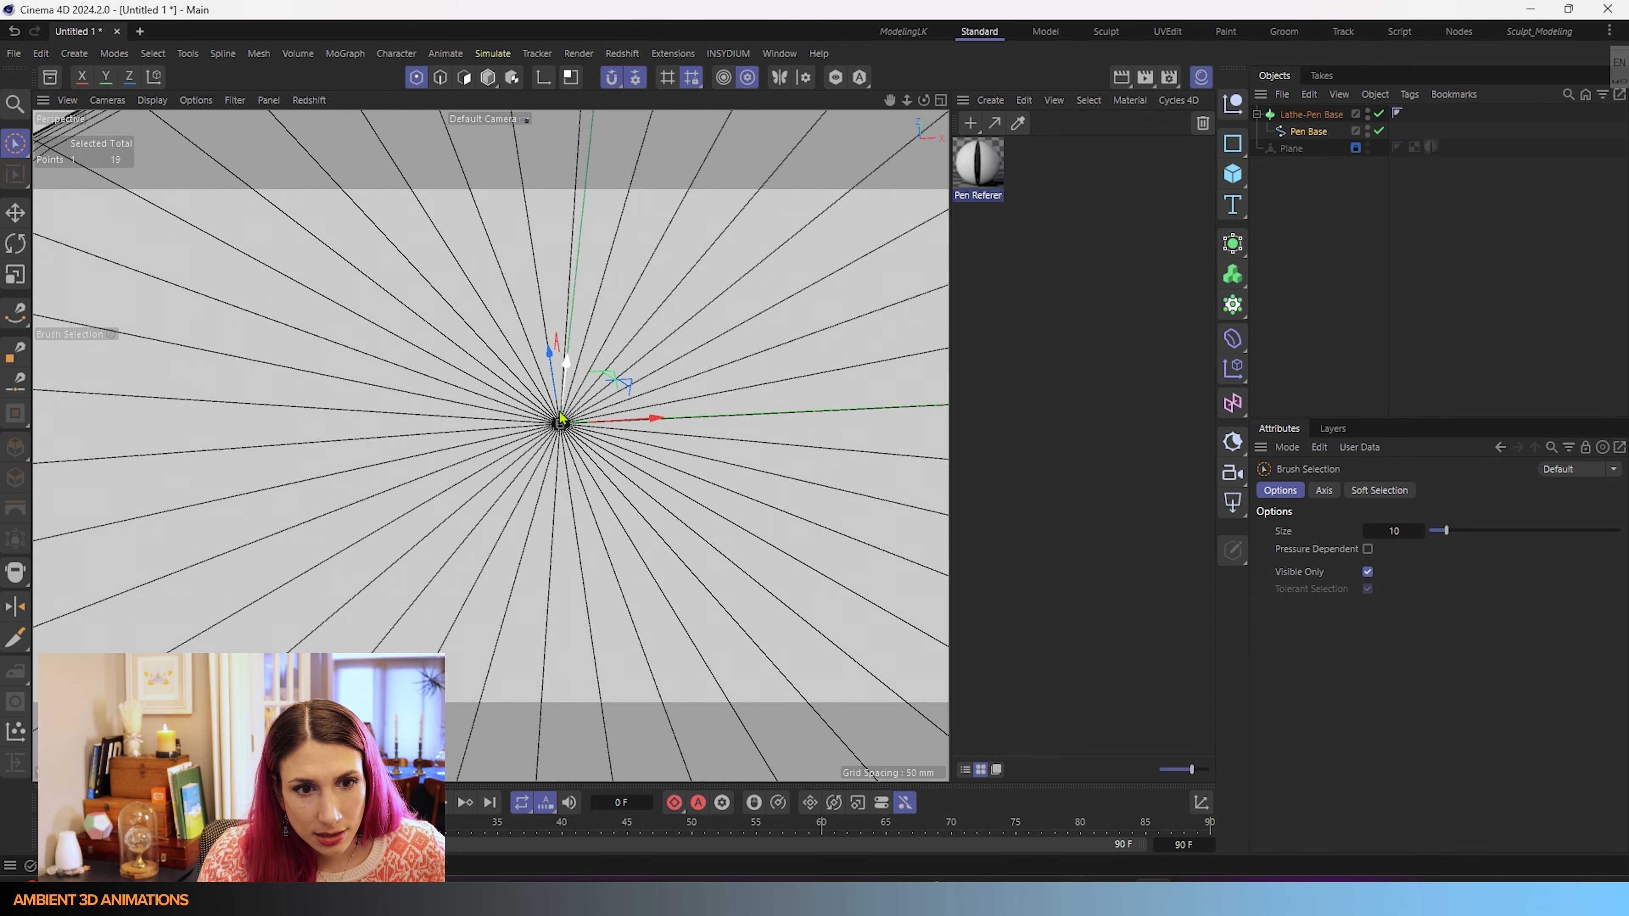
- Inspect the revolved pen body from its closed flat end down to the tip and back against the reference image
left_click_drag(600, 473, 633, 449, "alt")
scroll(674, 526, "down", 7)
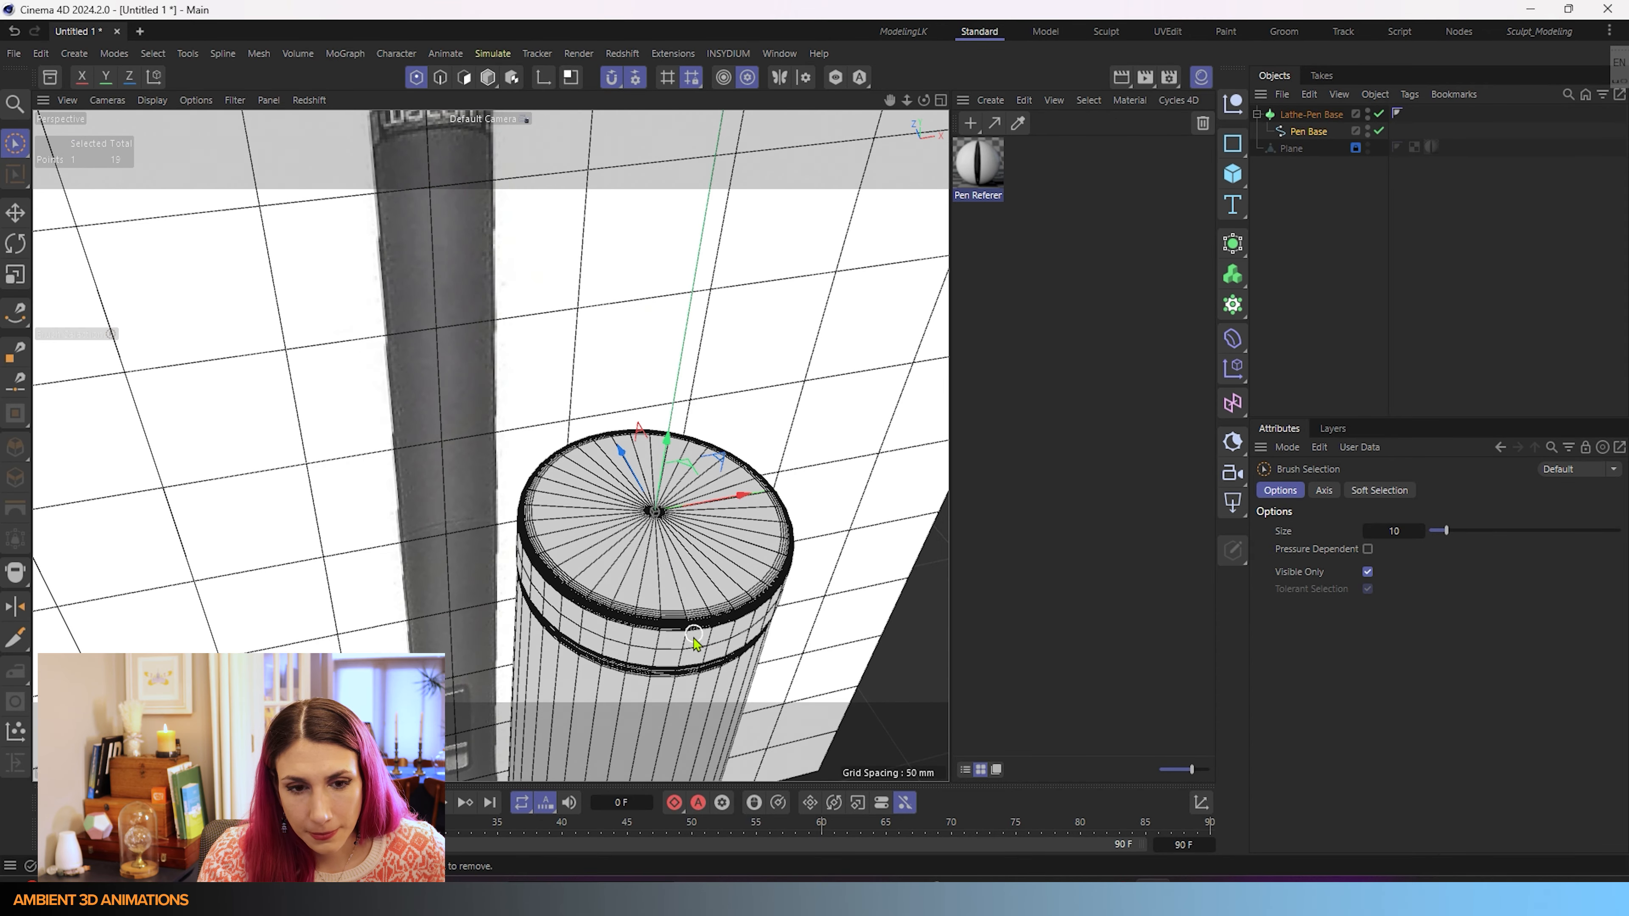
middle_click_drag(680, 654, 637, 128, "alt")
left_click_drag(619, 692, 624, 444, "alt")
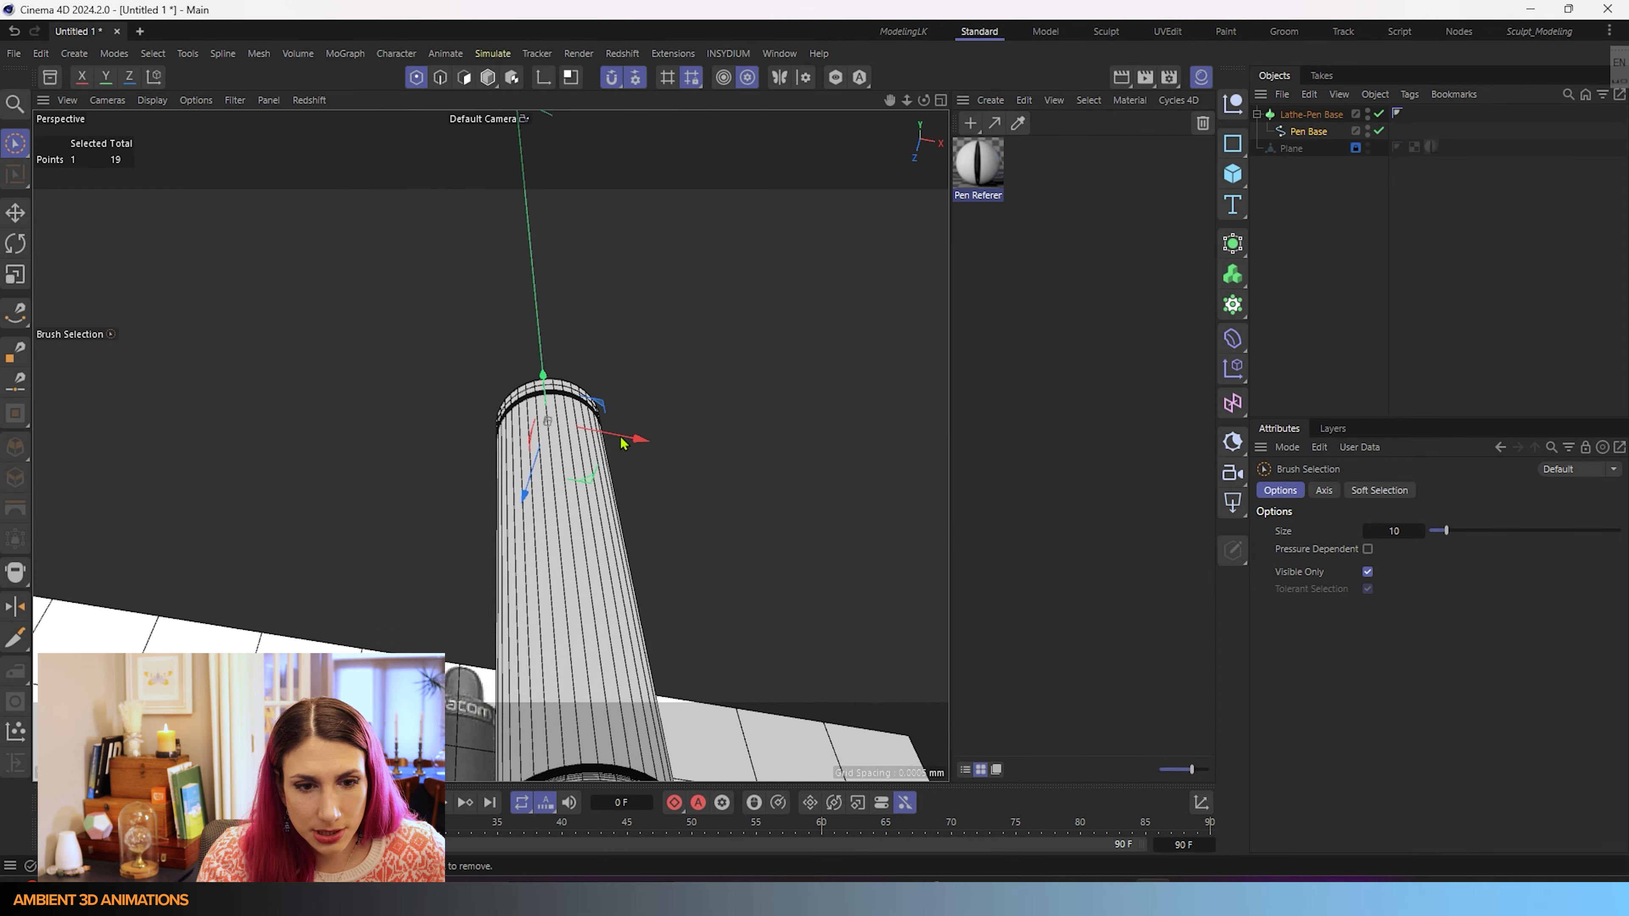
middle_click_drag(605, 603, 593, 517, "alt")
scroll(593, 514, "up", 8)
middle_click_drag(586, 660, 619, 540, "alt")
scroll(619, 543, "down", 8)
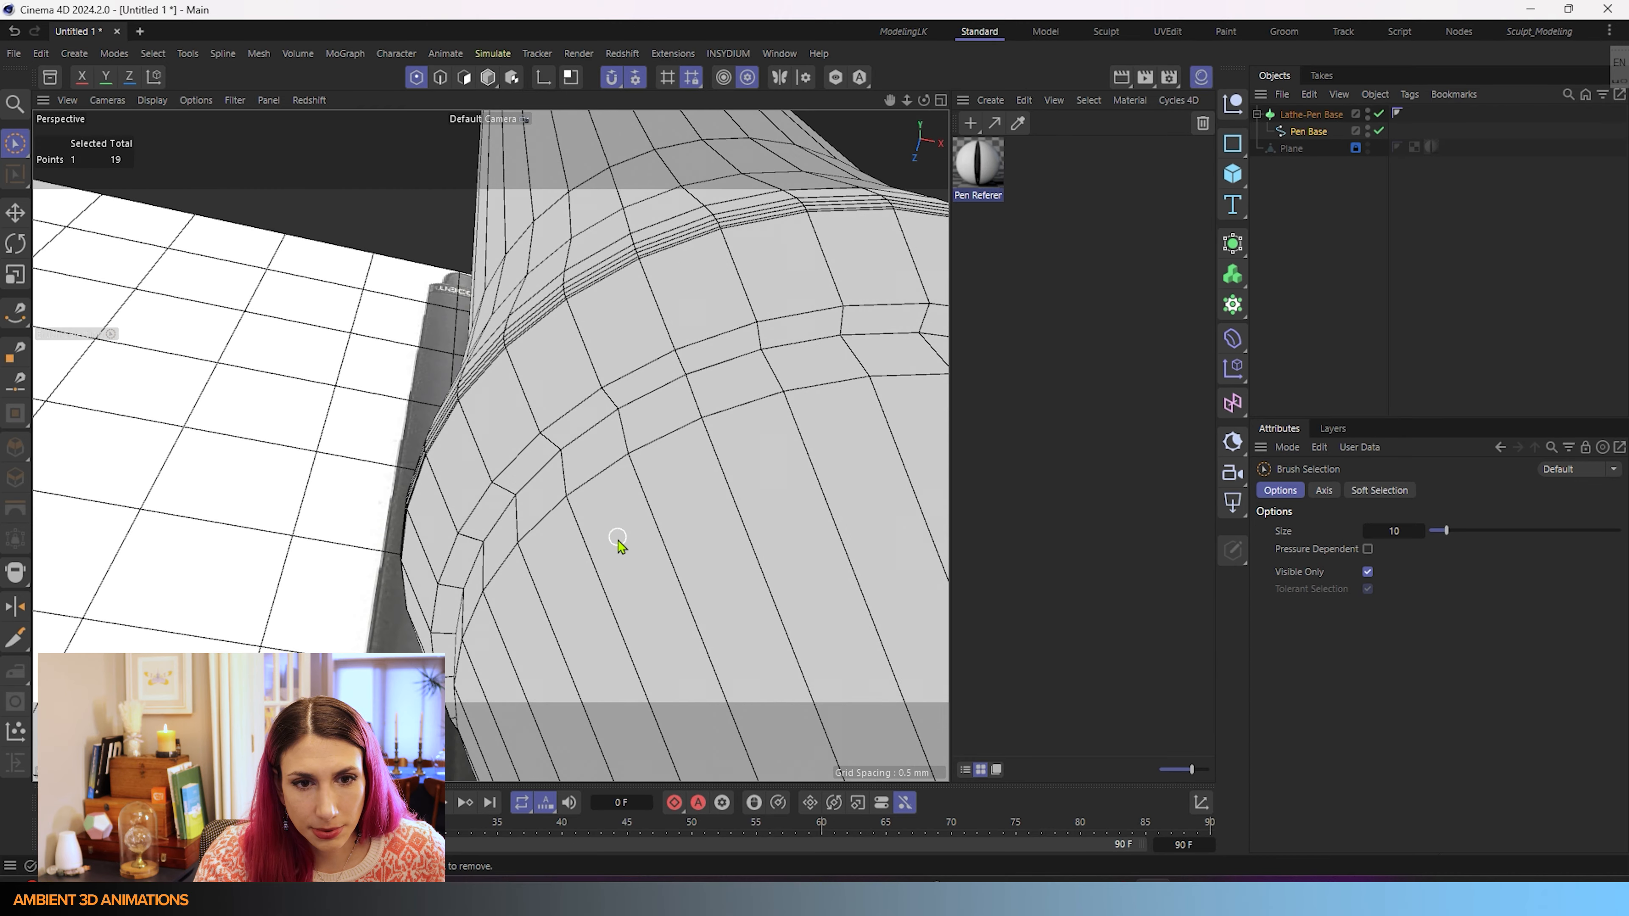
middle_click_drag(703, 591, 568, 121, "alt")
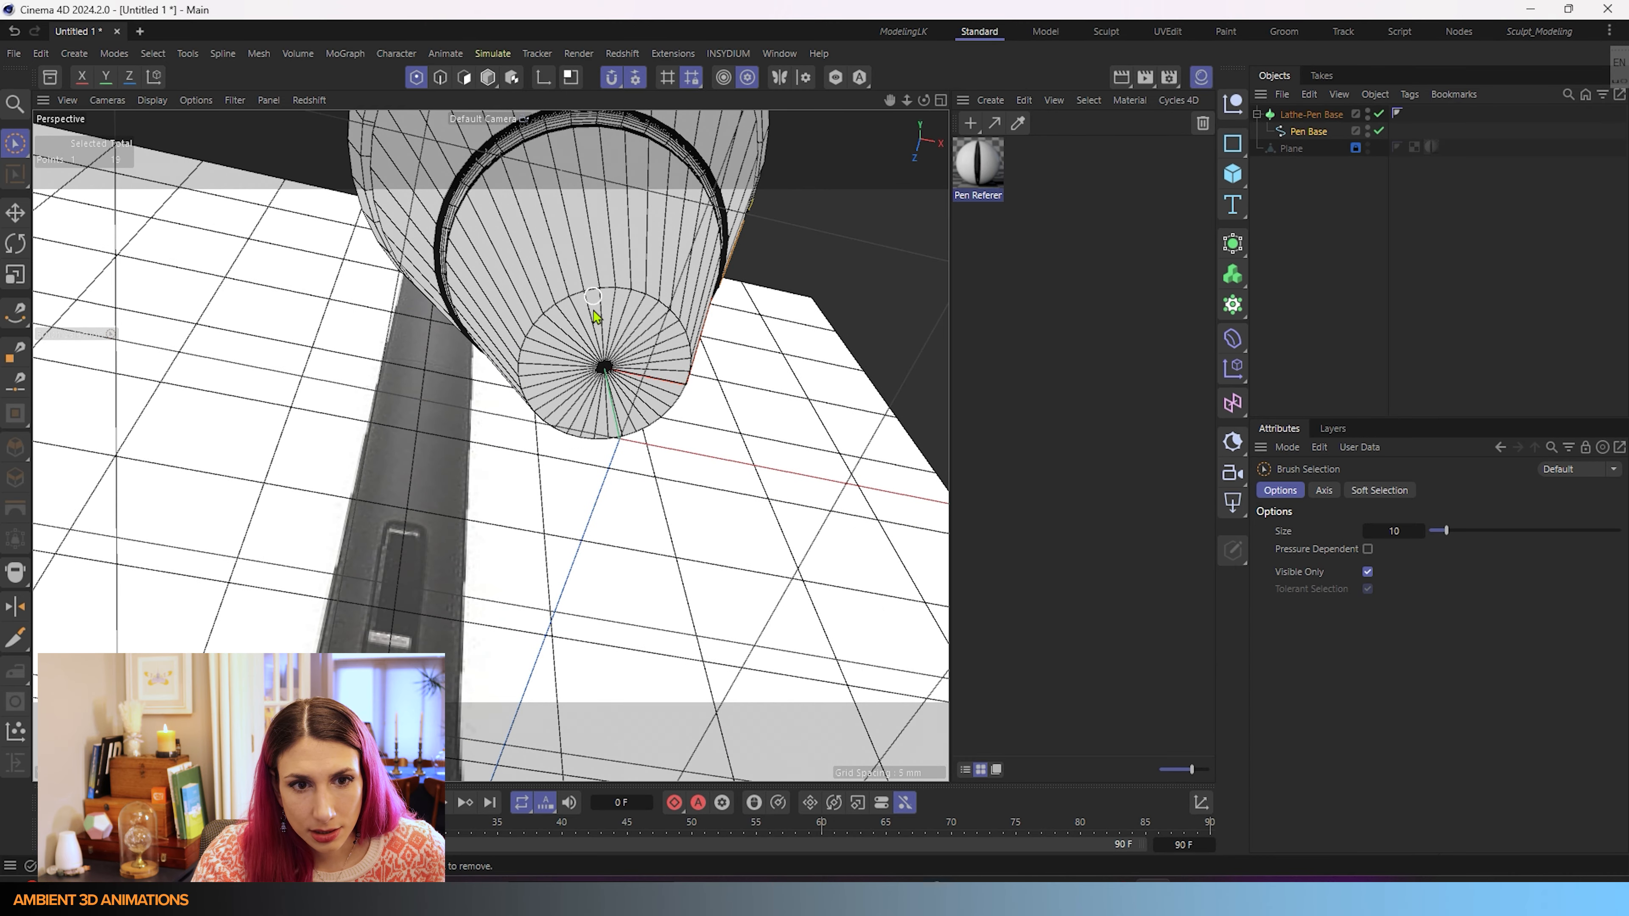
scroll(600, 371, "up", 6)
scroll(621, 391, "down", 10)
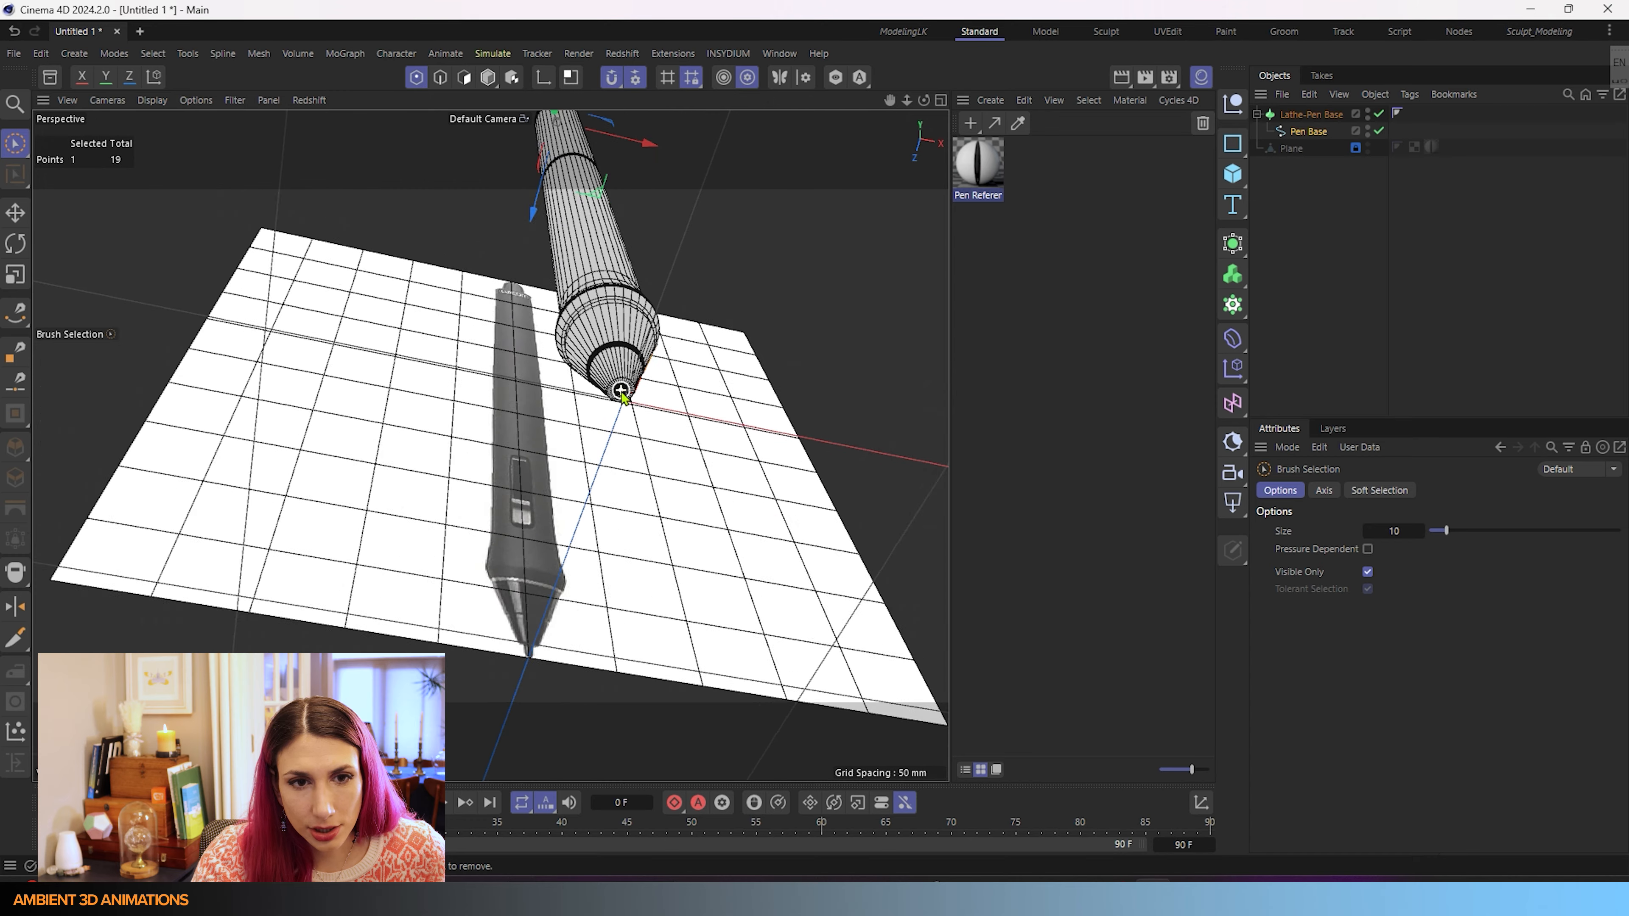
left_click_drag(627, 329, 620, 515, "alt")
middle_click_drag(640, 327, 583, 657, "alt")
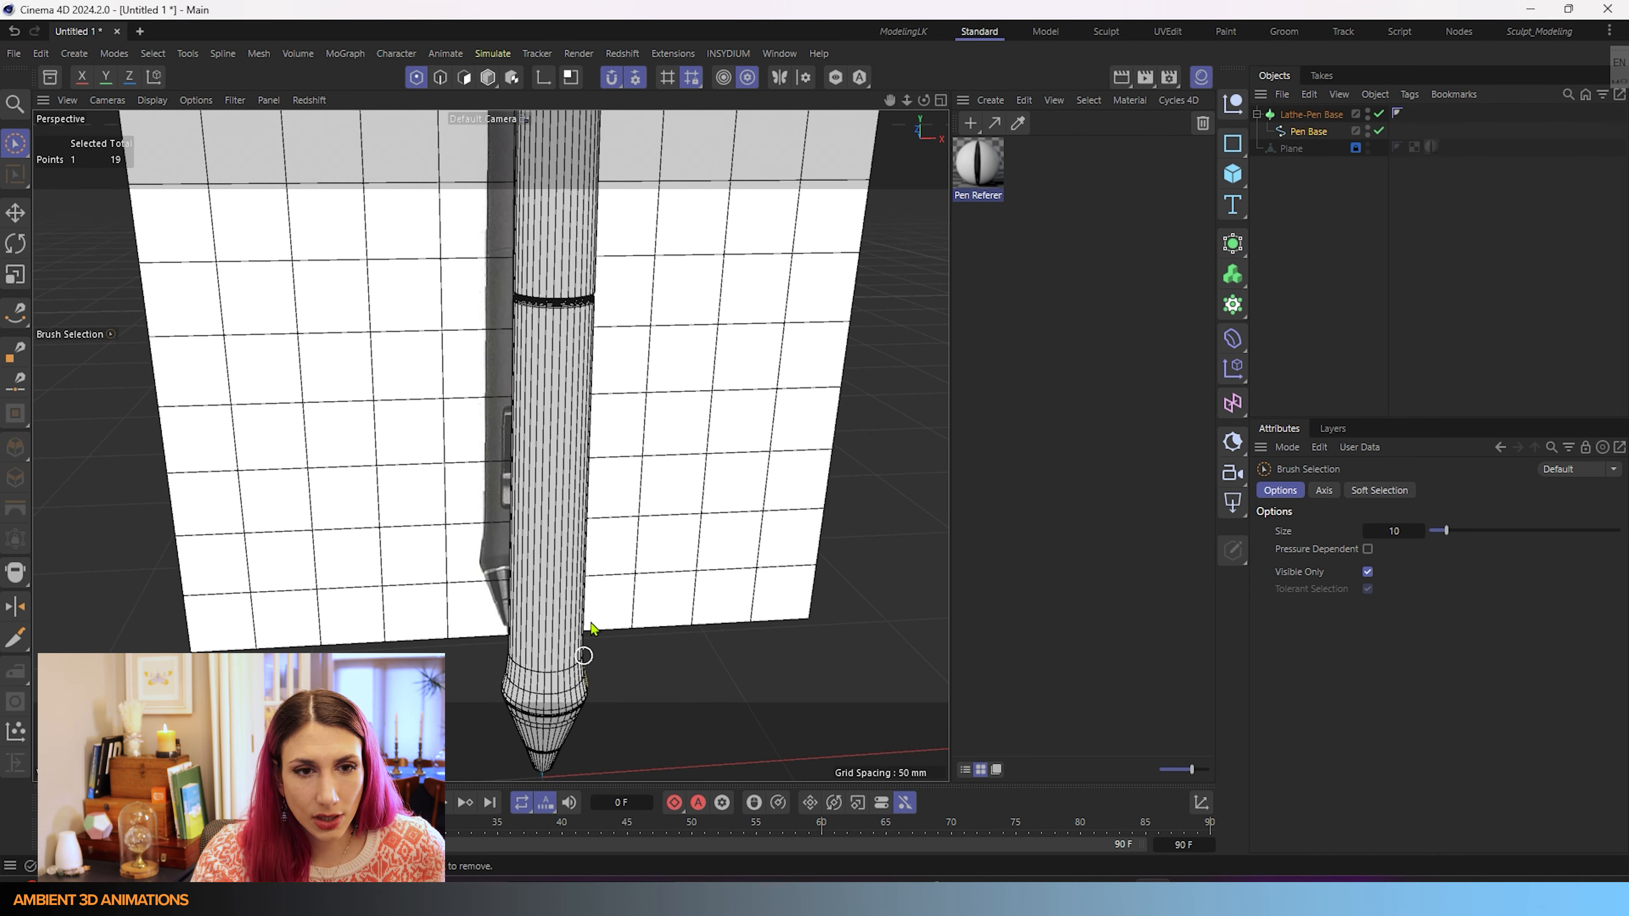
middle_click_drag(505, 399, 527, 684, "alt")
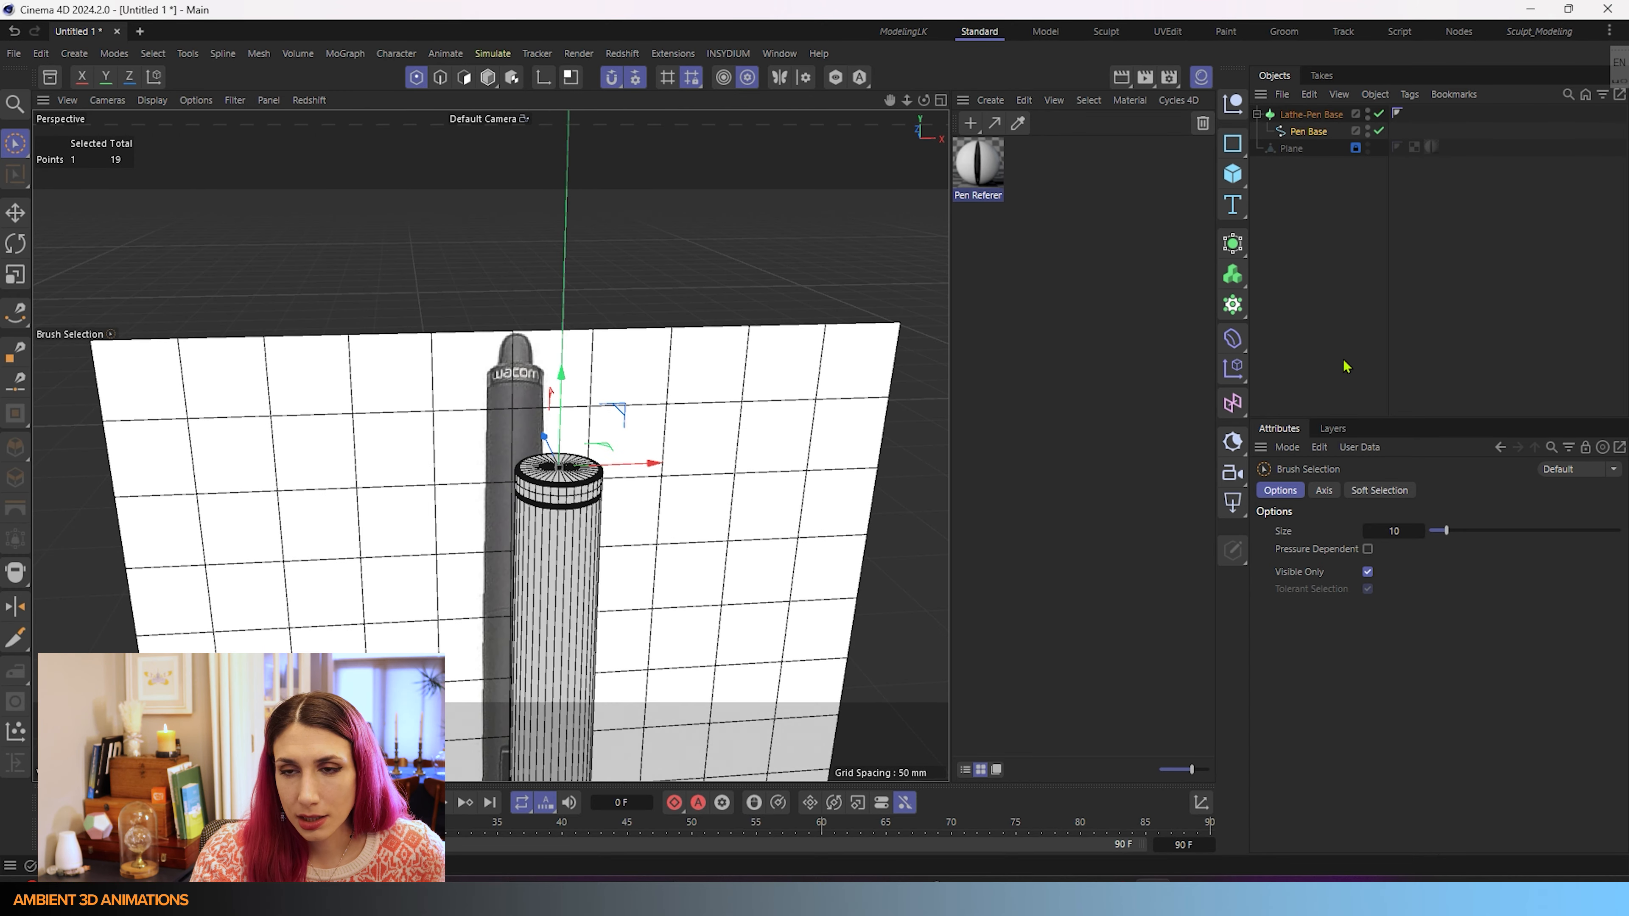
- Select Lathe-Pen Base and switch the perspective view's wire display to Isoparms
left_click(1326, 116)
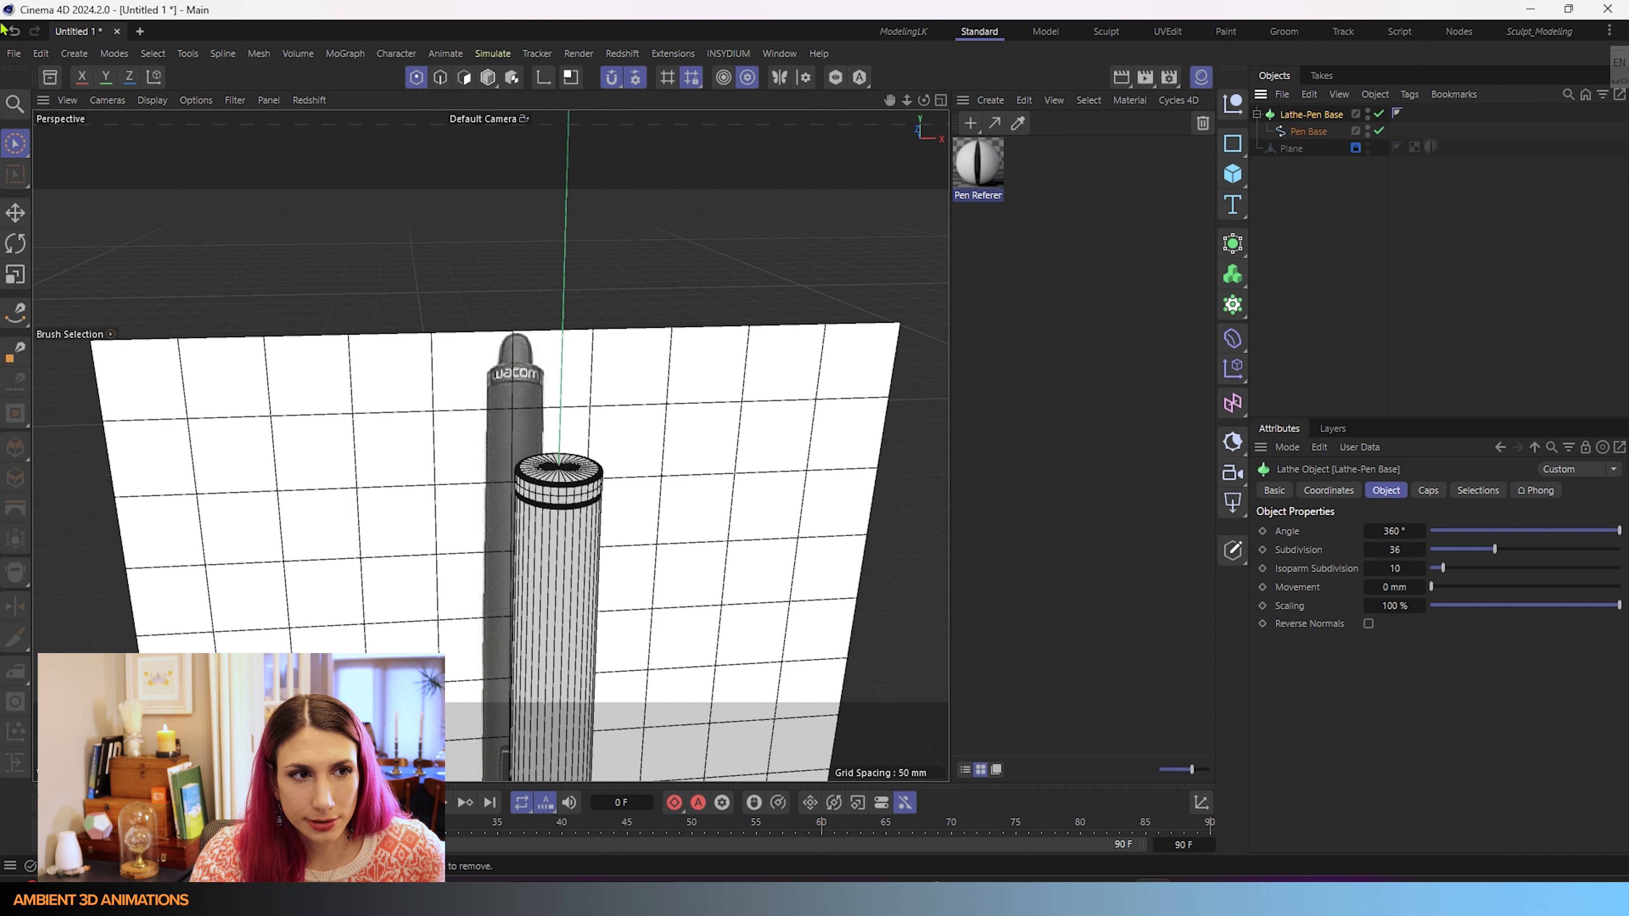
left_click(152, 100)
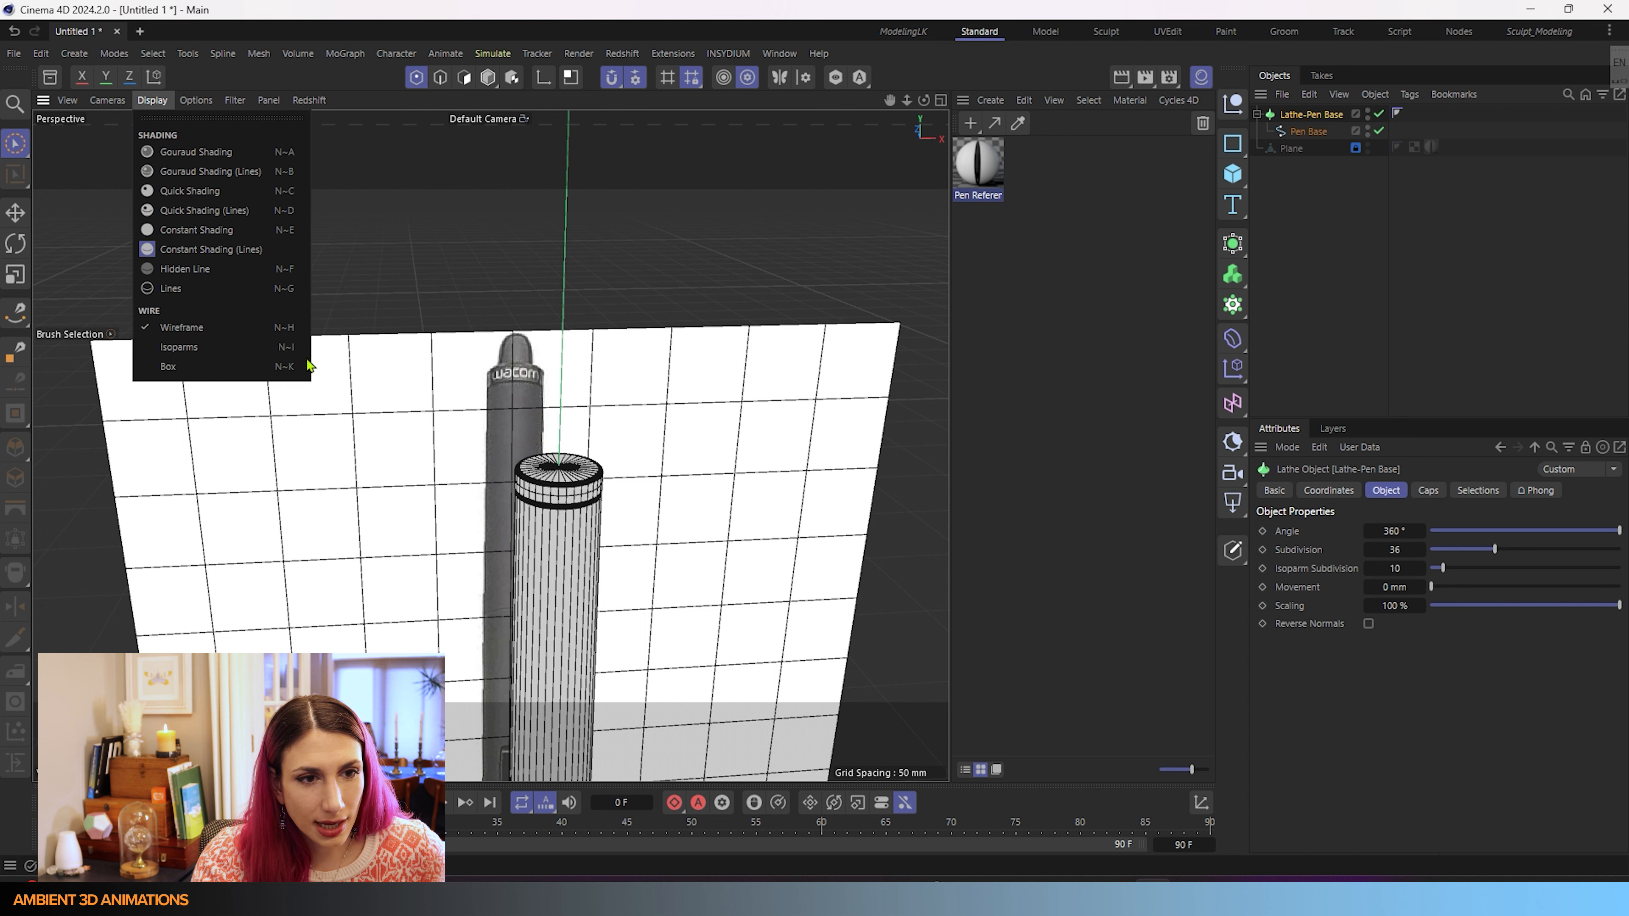
left_click(281, 350)
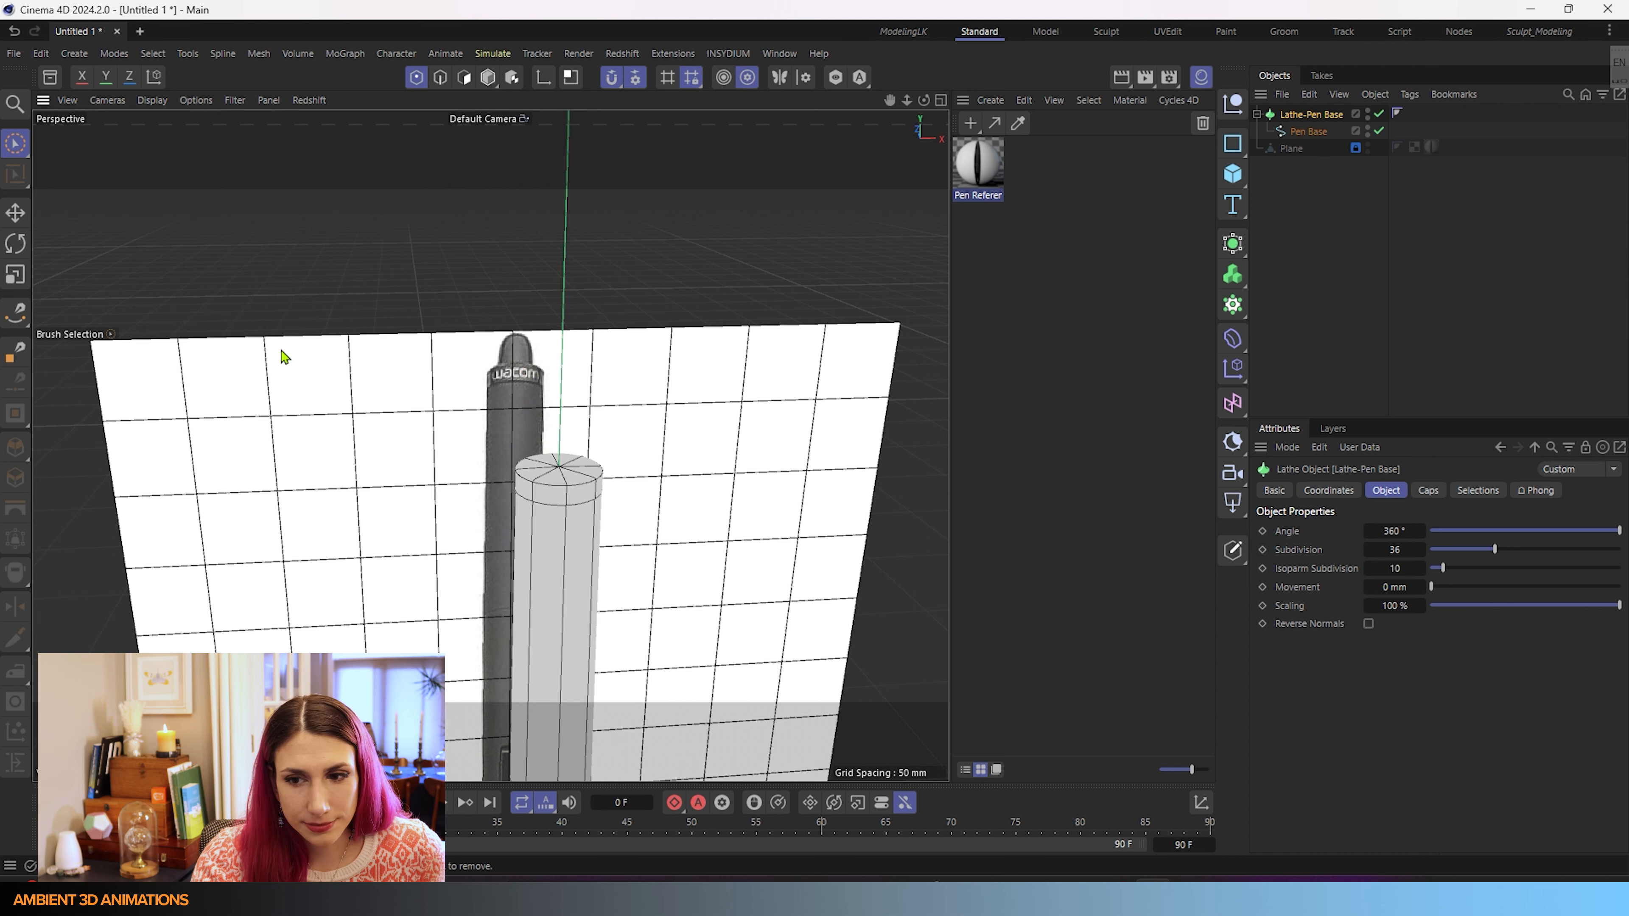
scroll(521, 614, "down", 4)
middle_click_drag(612, 644, 579, 346, "alt")
left_click_drag(562, 496, 483, 476, "alt")
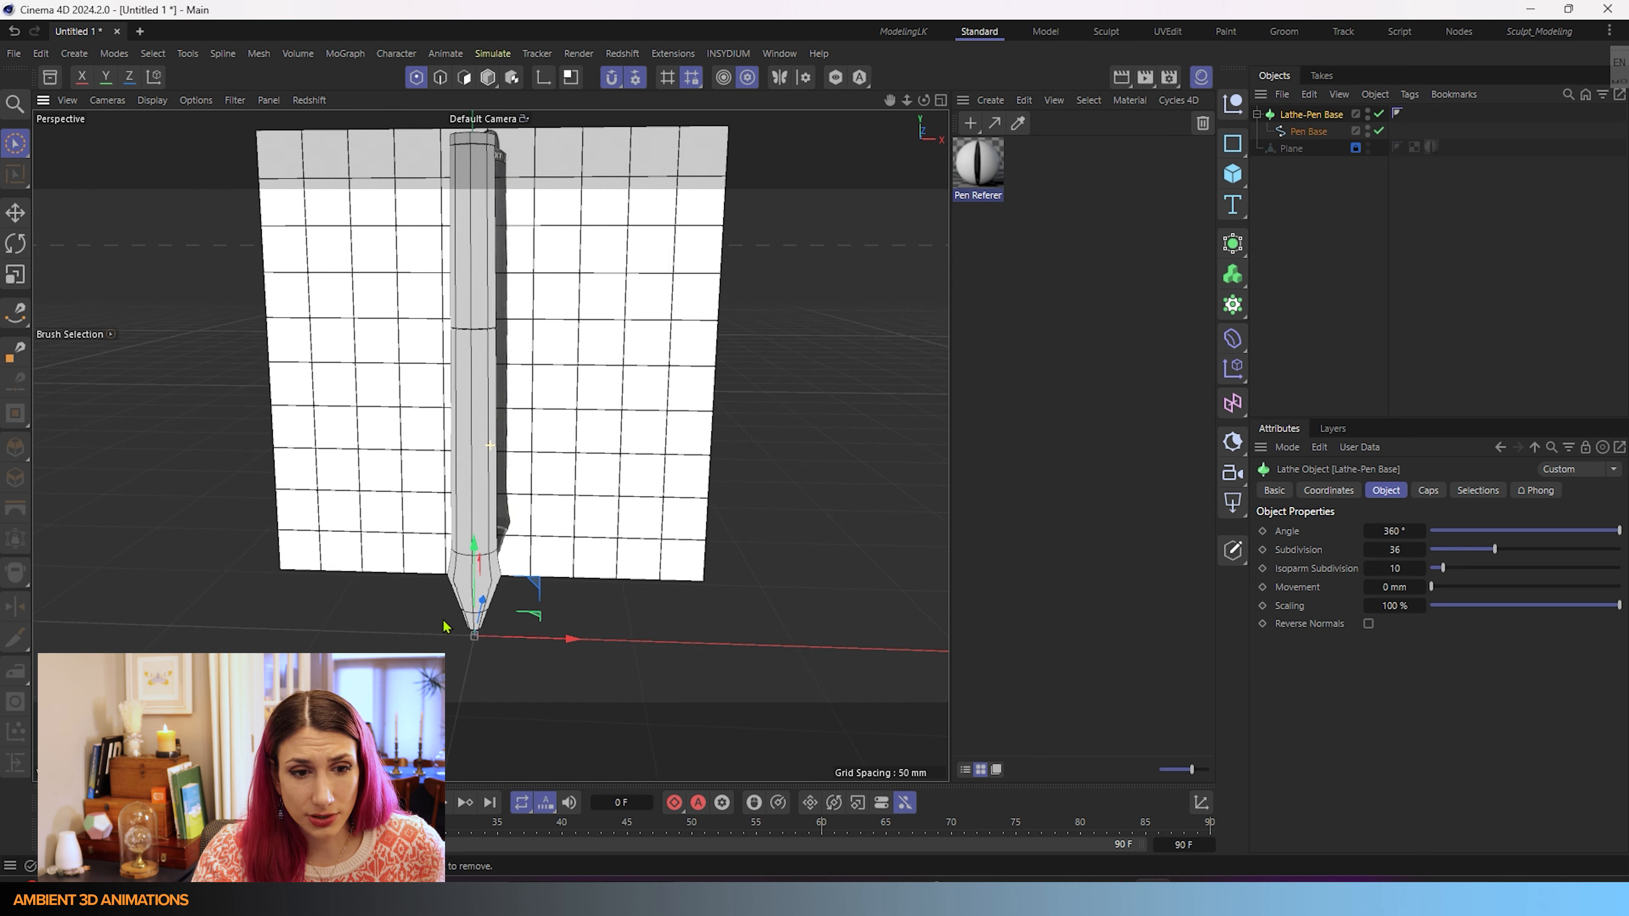
left_click_drag(454, 625, 564, 658, "alt")
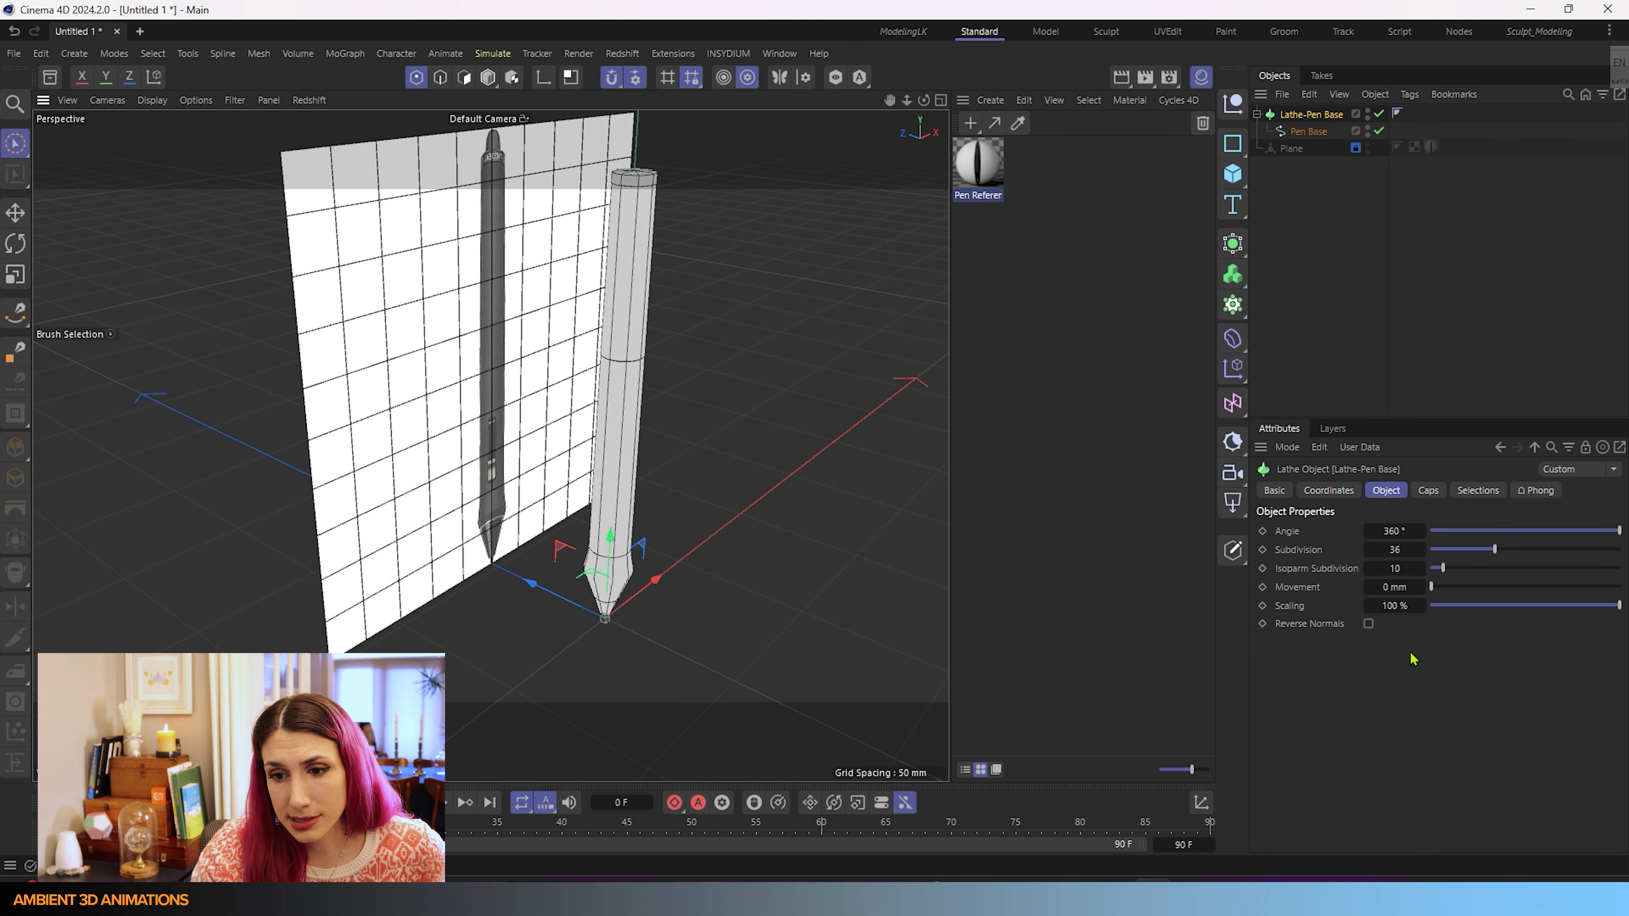
- Raise the Lathe's Isoparm Subdivision to 34 and check the isoparm lines along the pen body
left_click_drag(1445, 569, 1490, 576)
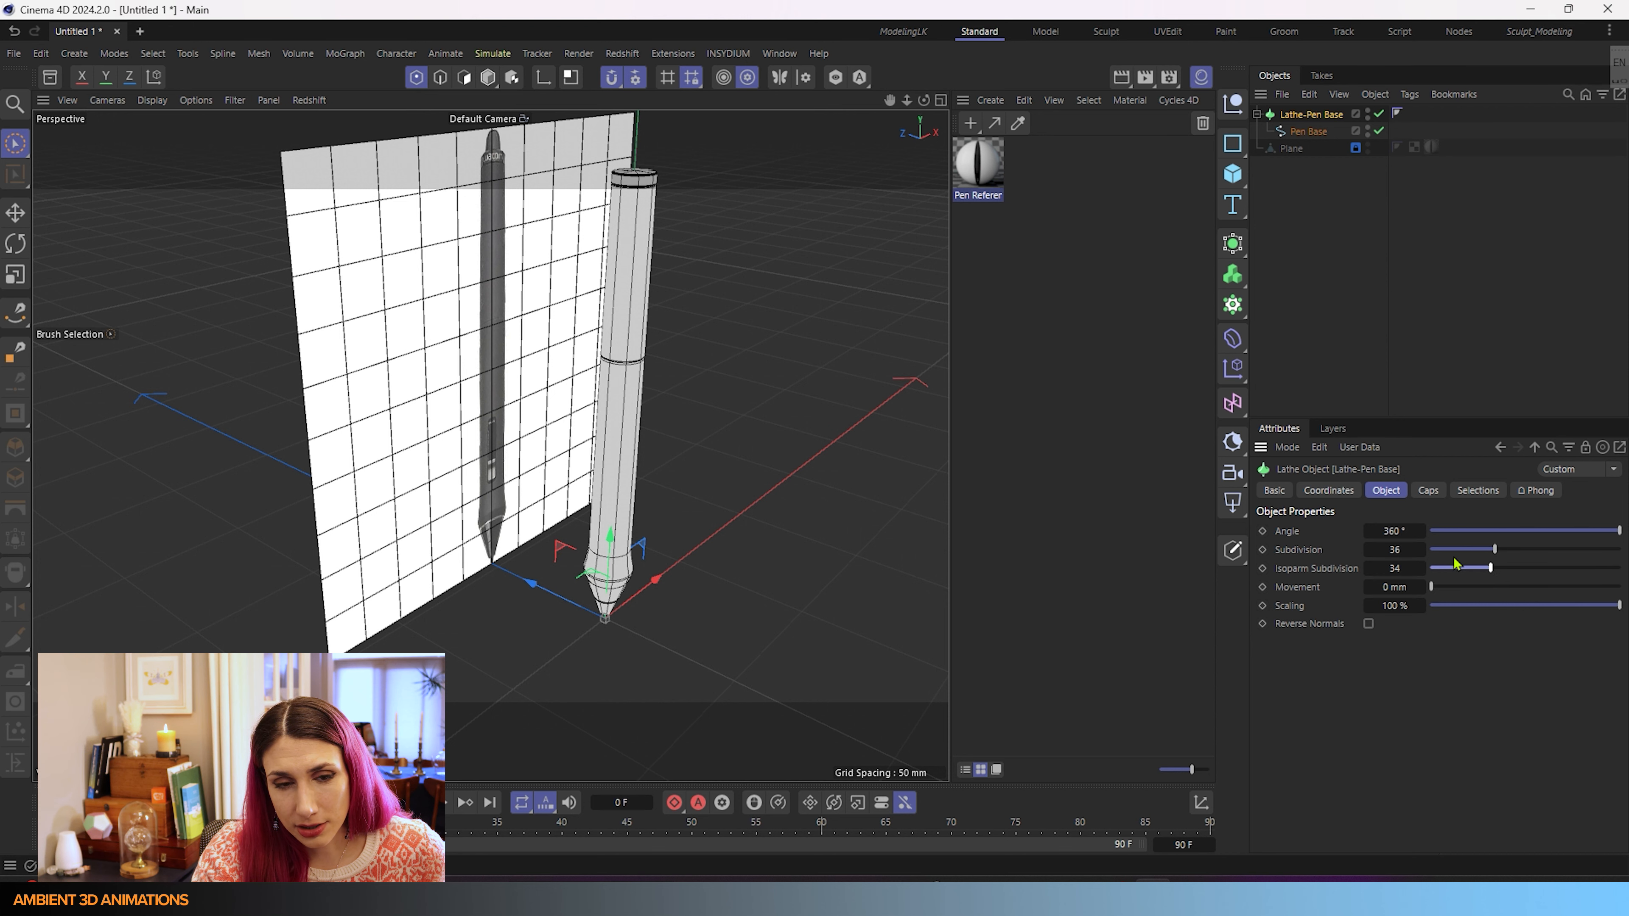
scroll(670, 526, "up", 3)
scroll(667, 527, "up", 2)
left_click_drag(526, 640, 534, 590, "alt")
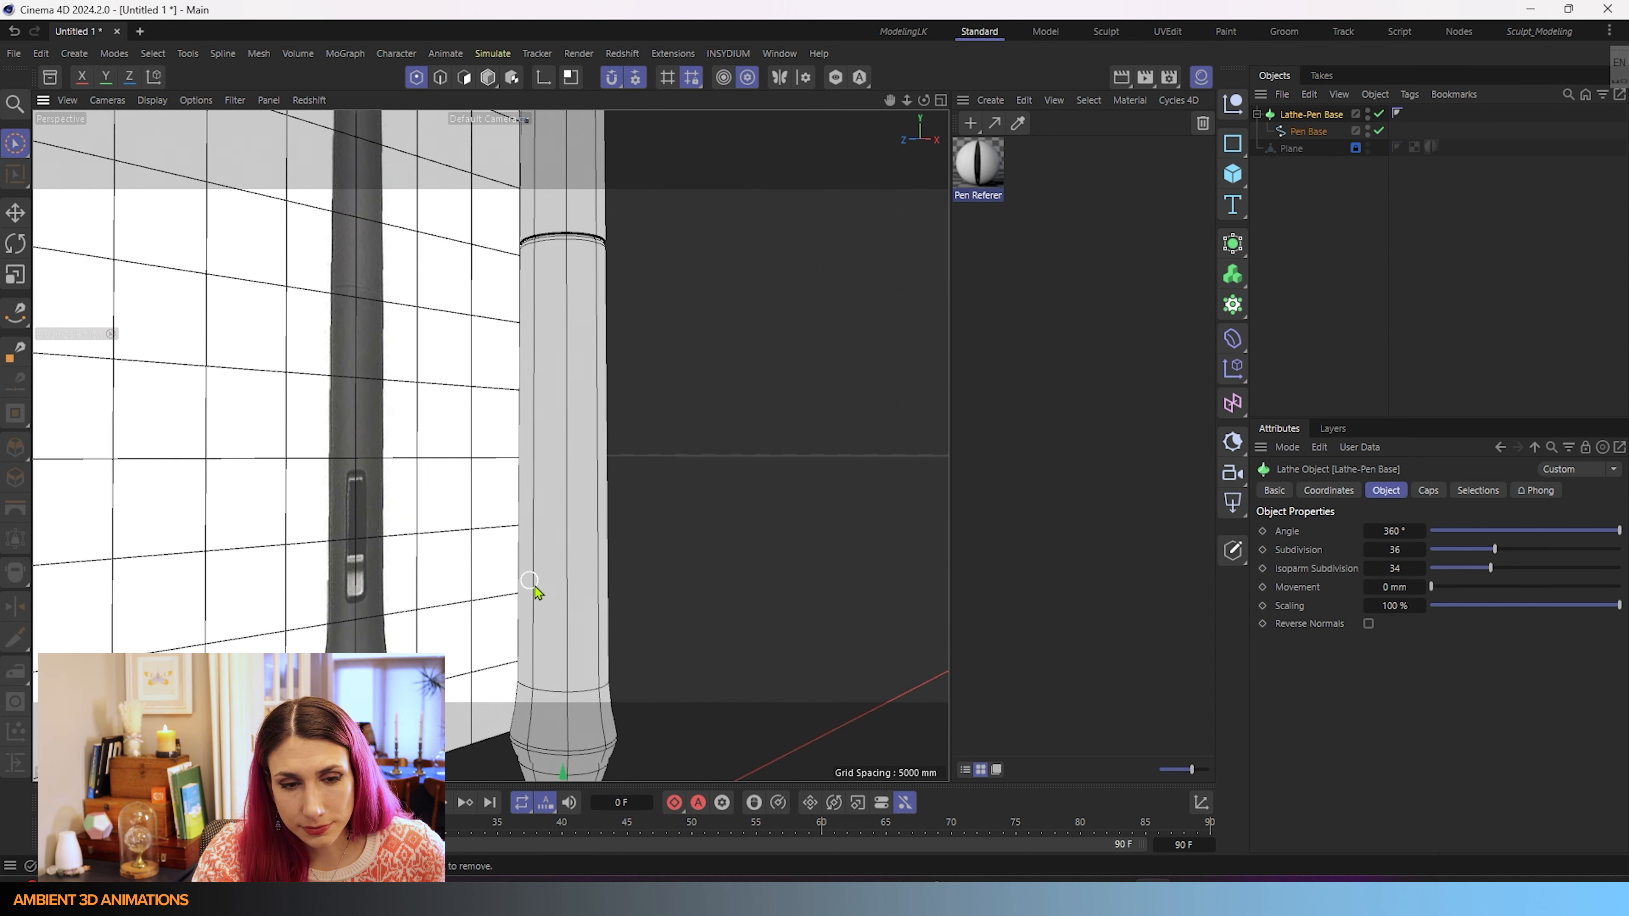
scroll(571, 617, "down", 5)
middle_click_drag(574, 618, 558, 492, "alt")
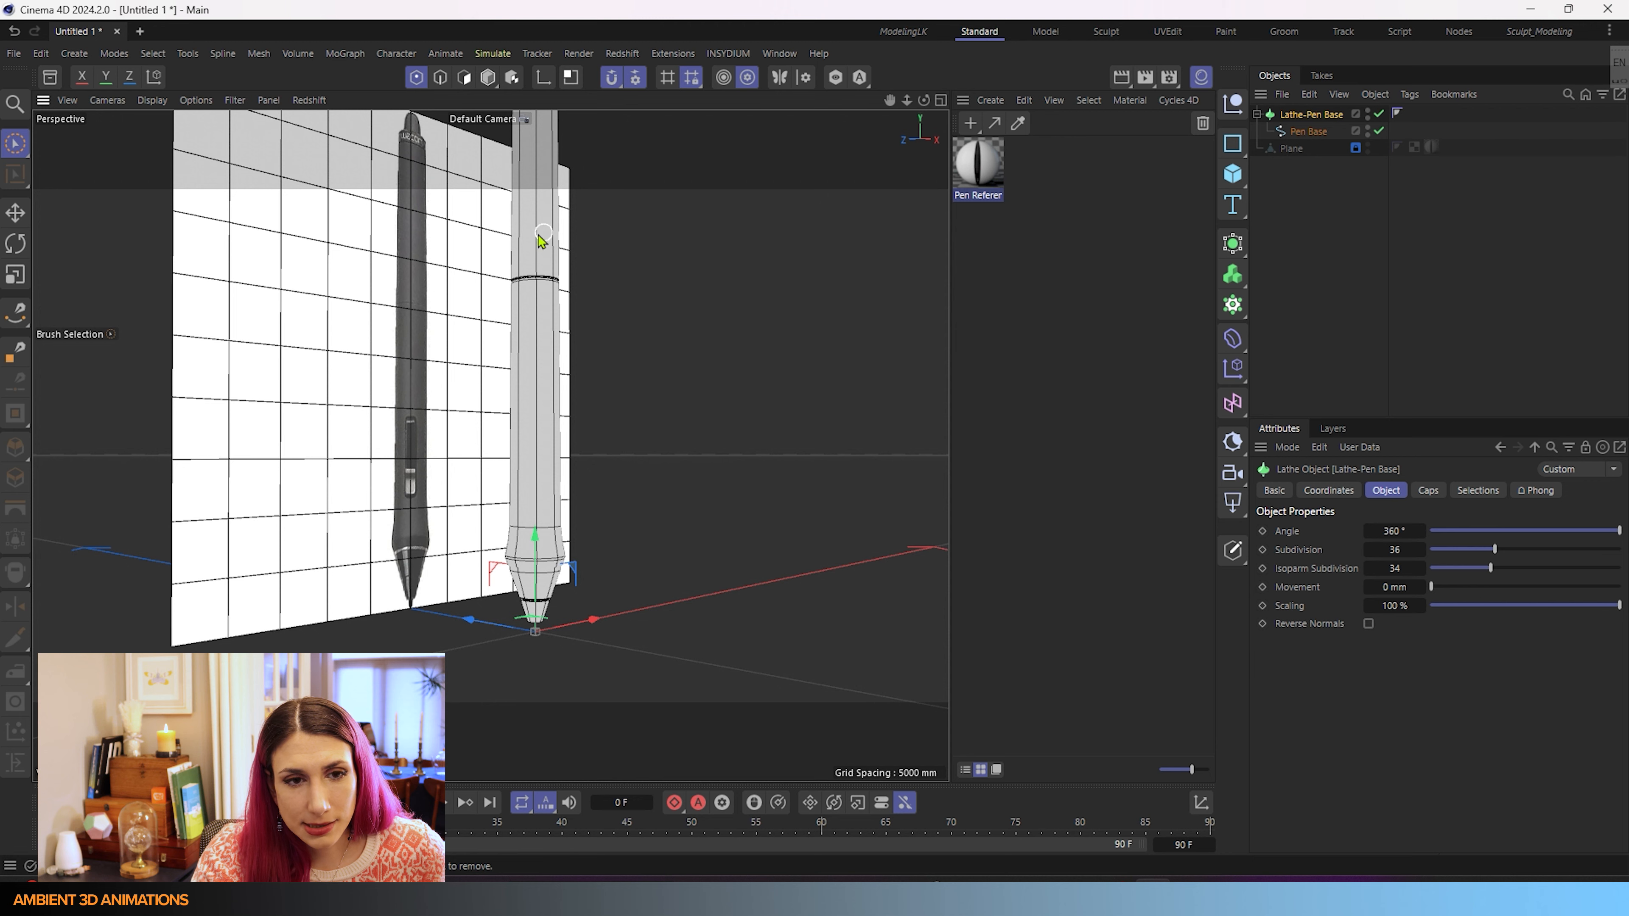
scroll(632, 218, "up", 3)
scroll(394, 334, "up", 2)
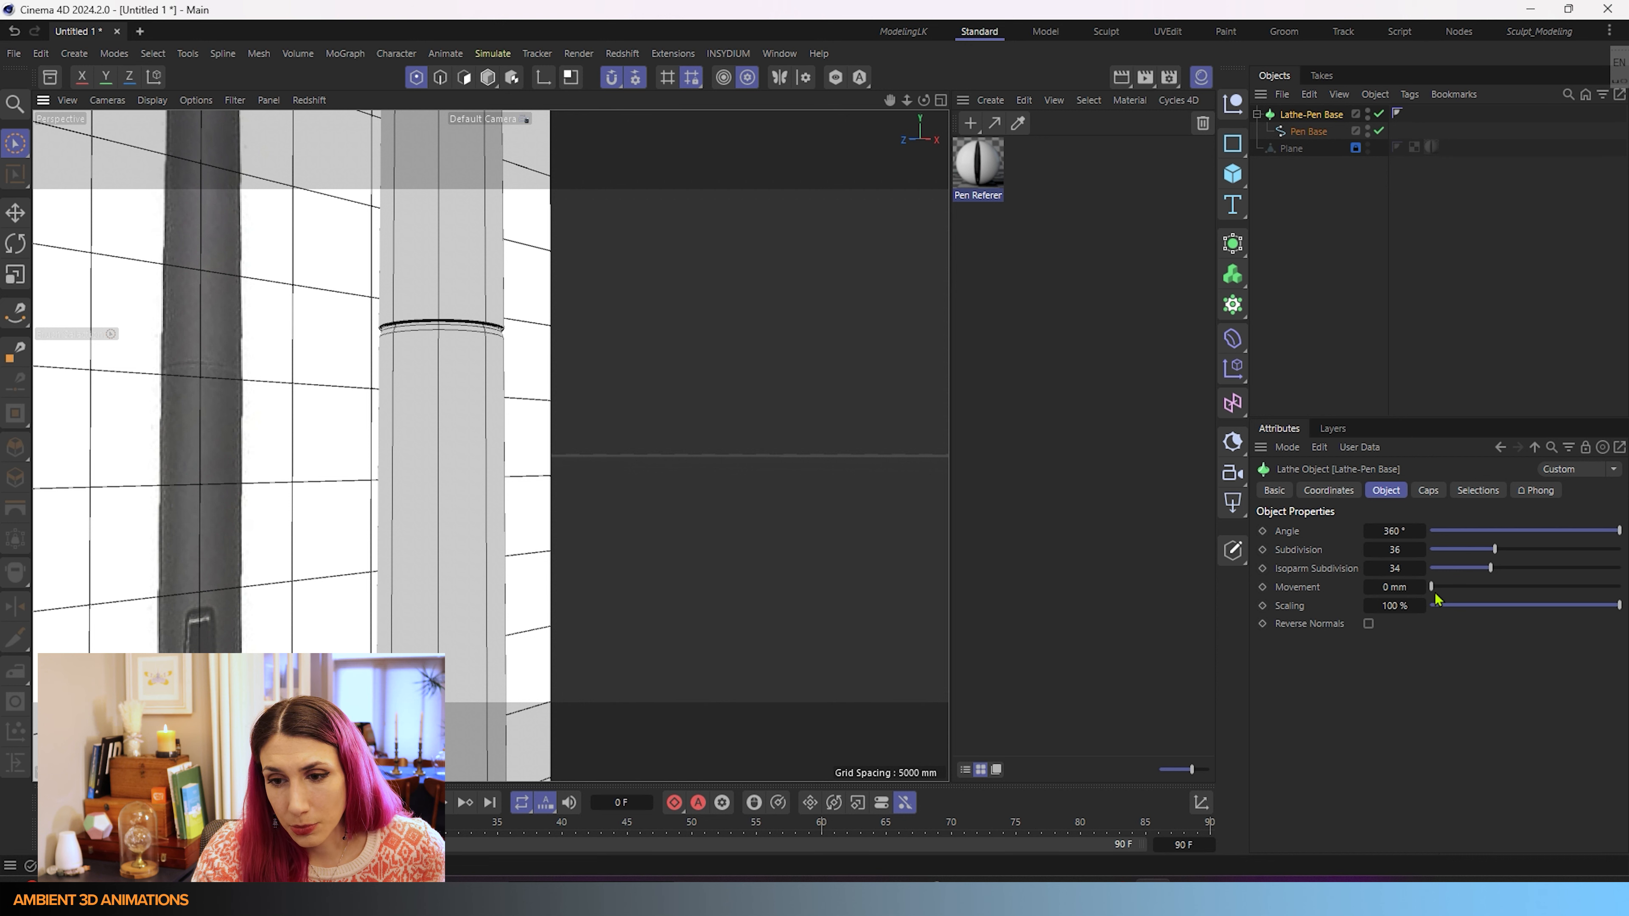
- Switch the perspective view's wire display to Wireframe, keeping Constant Shading (Lines)
left_click(153, 100)
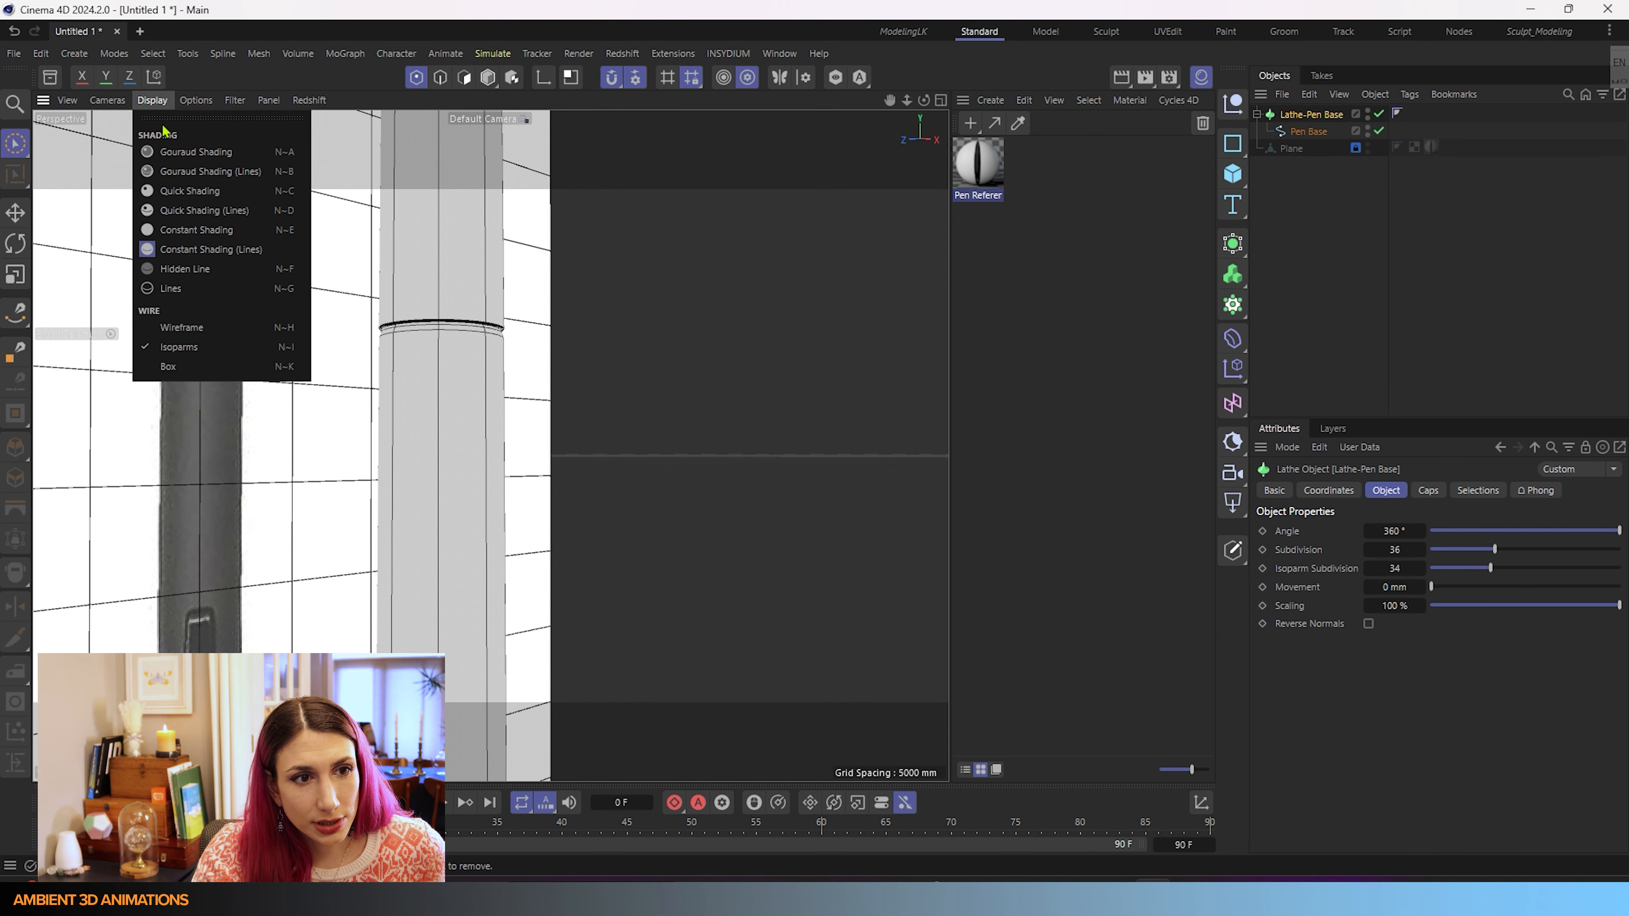
left_click(195, 250)
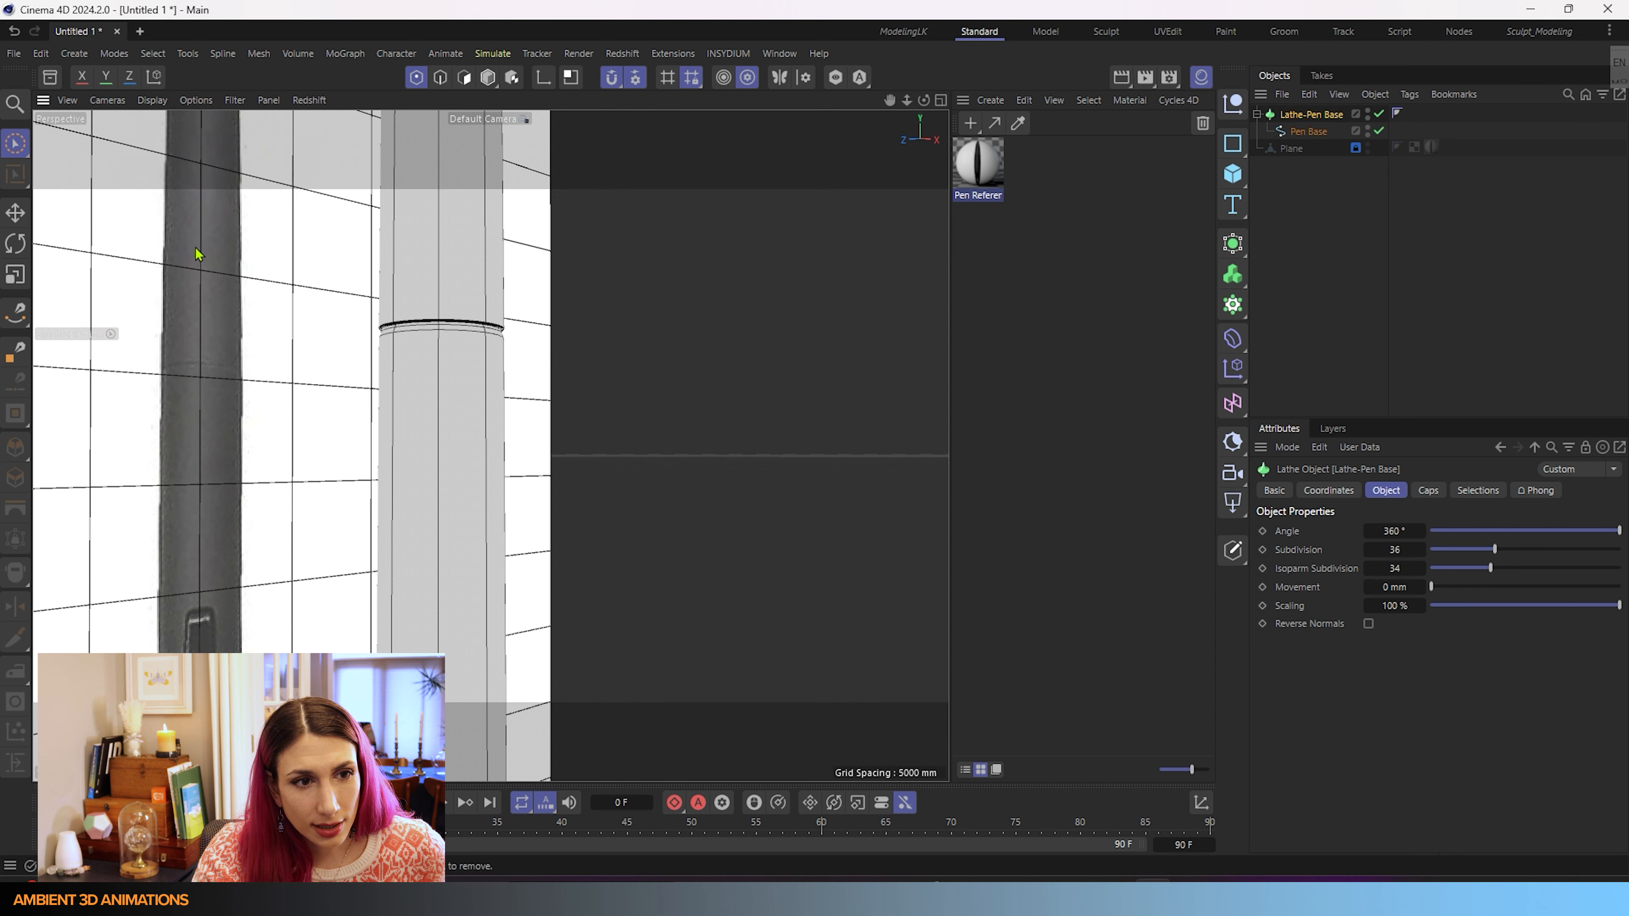
left_click(153, 100)
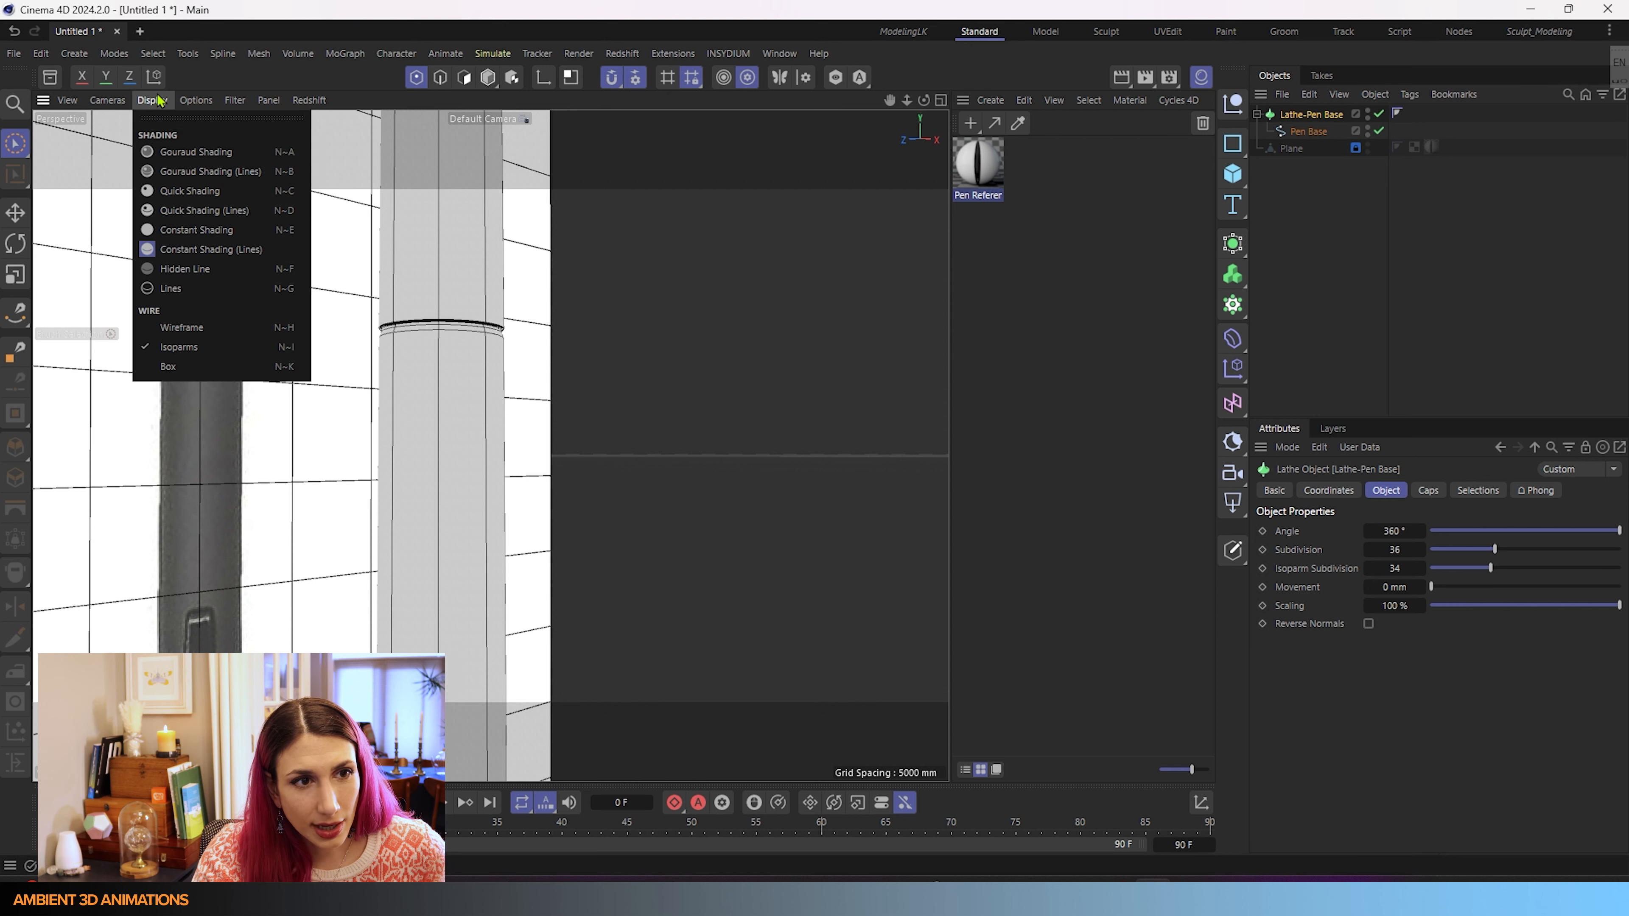
left_click(196, 327)
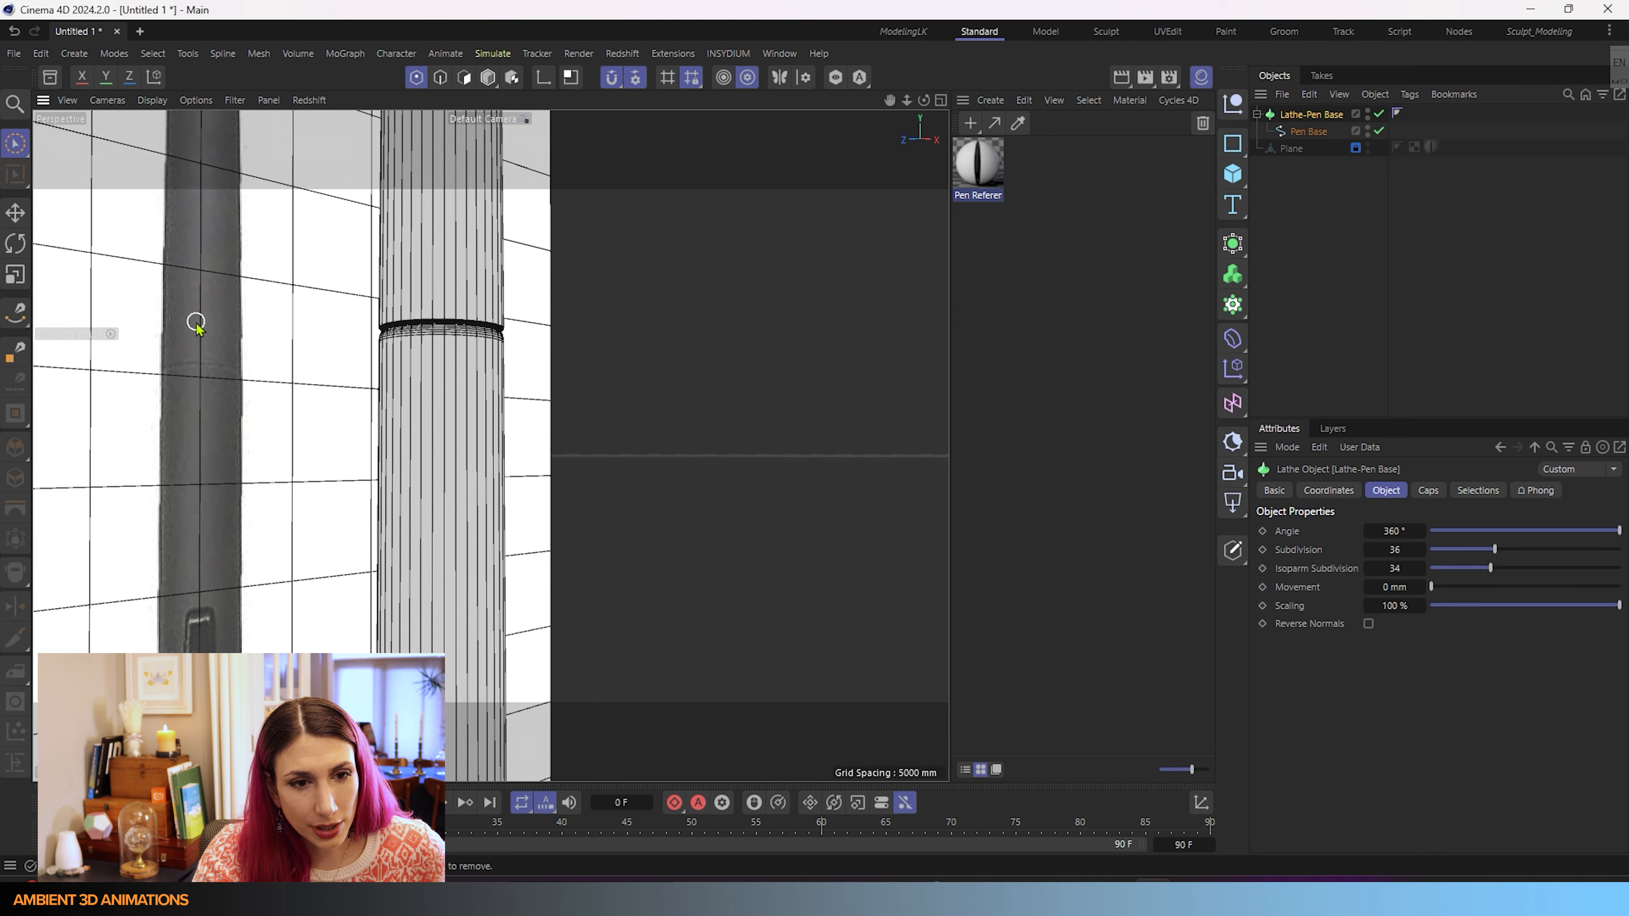
scroll(600, 417, "down", 5)
left_click_drag(571, 492, 495, 451, "alt")
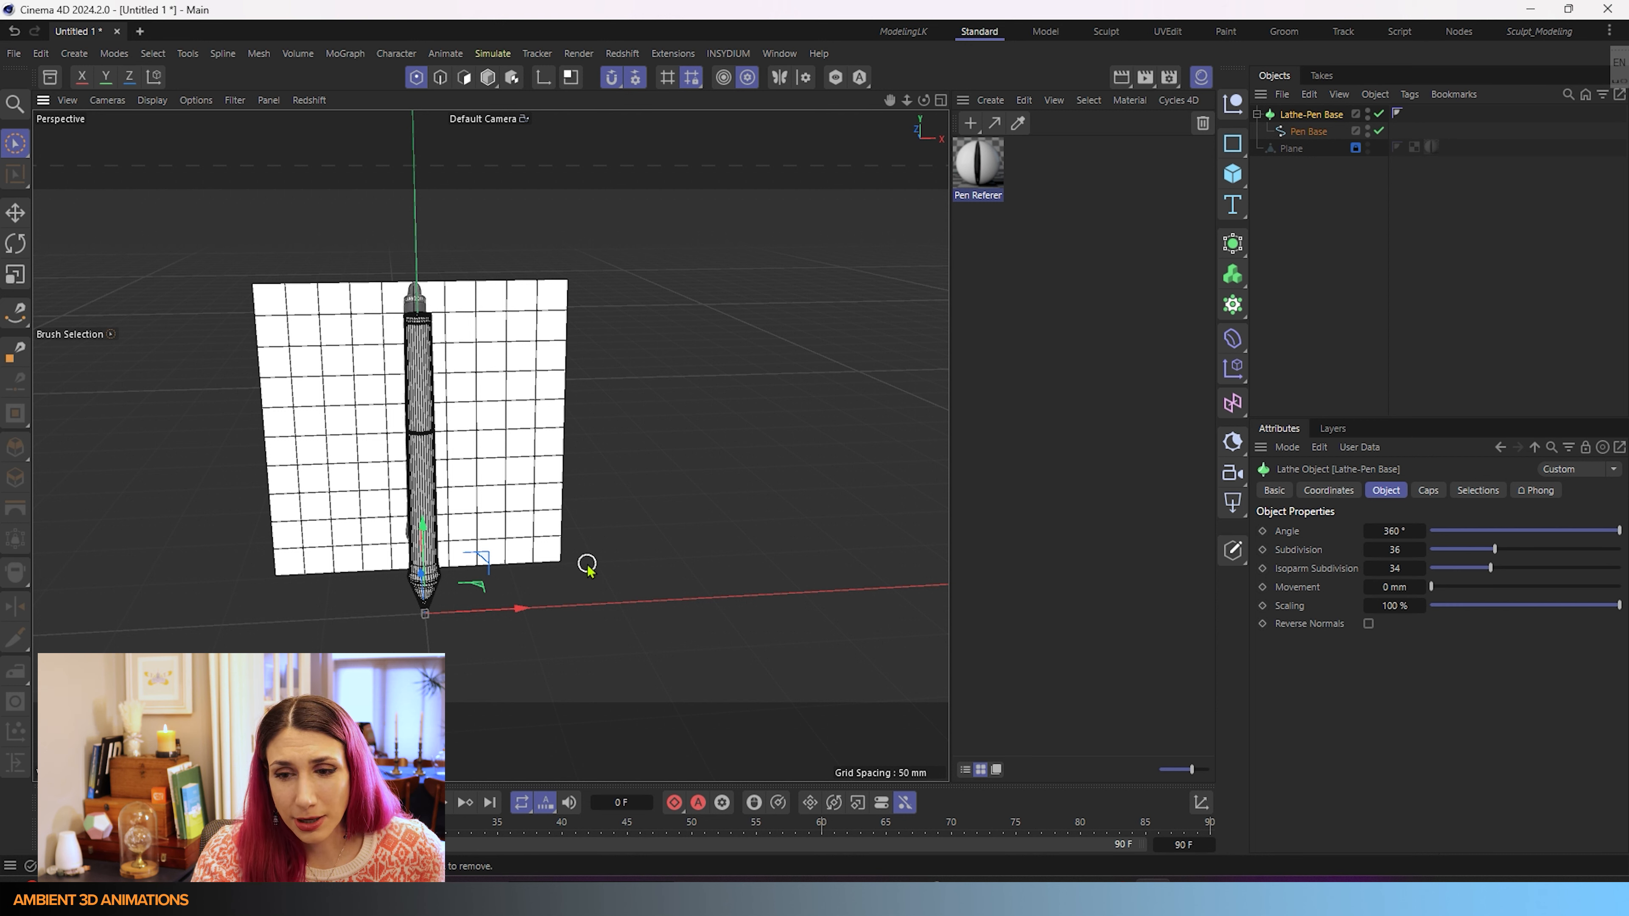
- Test the Lathe's Movement at 47 mm and 56 mm to twist the pen body, and set it to 33 mm
scroll(409, 415, "up", 5)
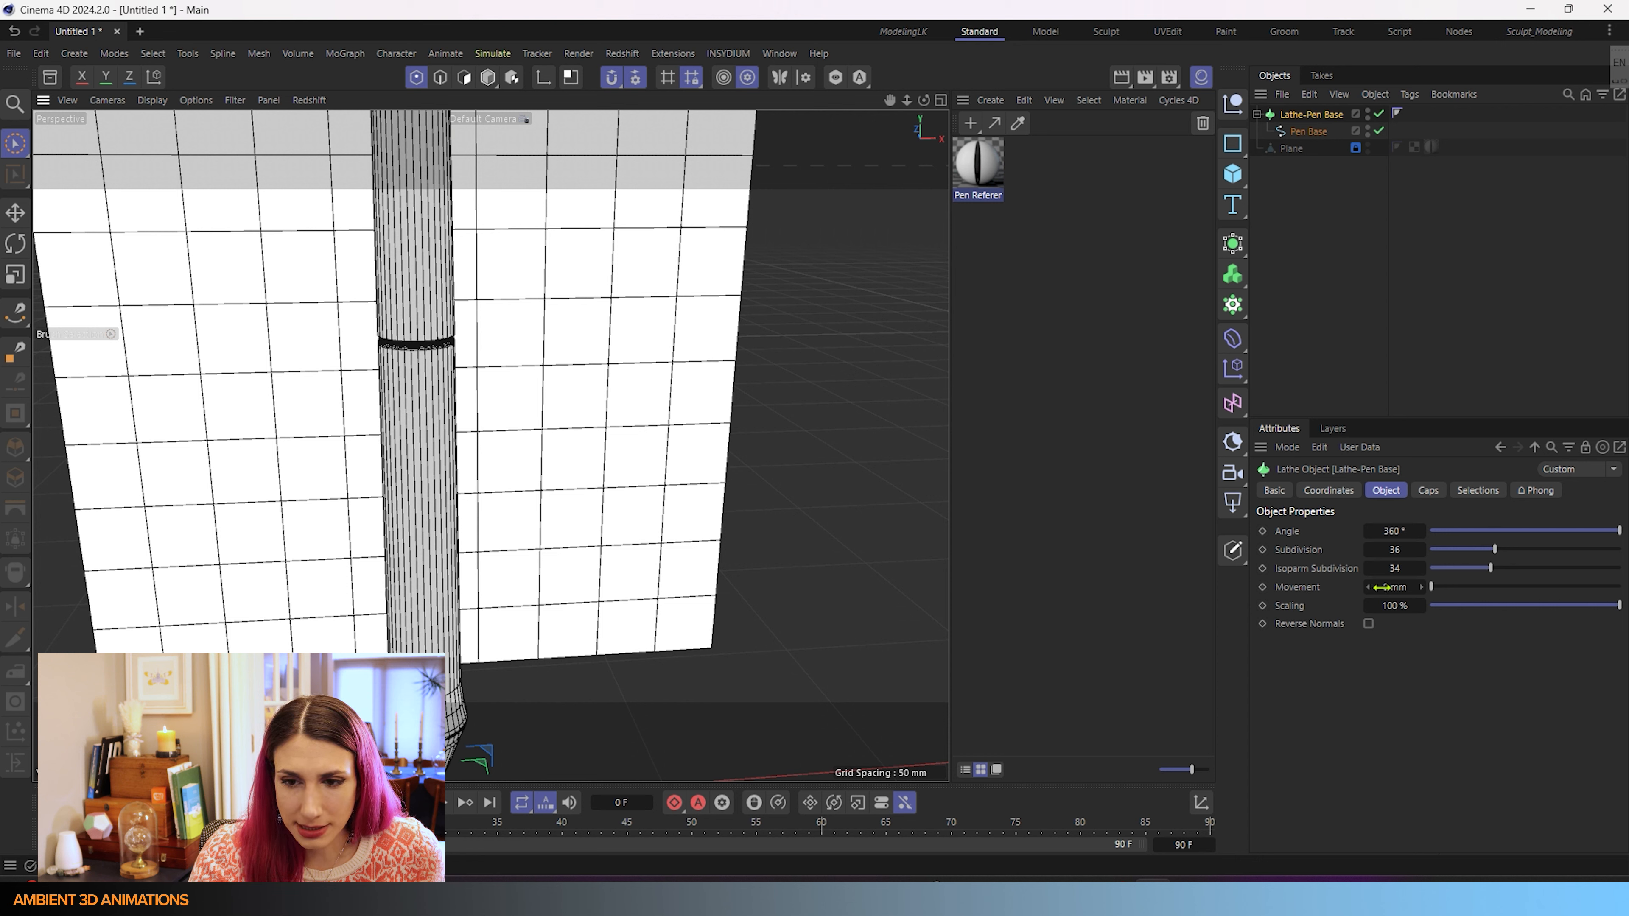
mouse_move(1440, 591)
left_mouse_down()
mouse_move(1456, 588)
mouse_move(1441, 593)
left_mouse_up()
scroll(703, 484, "down", 7)
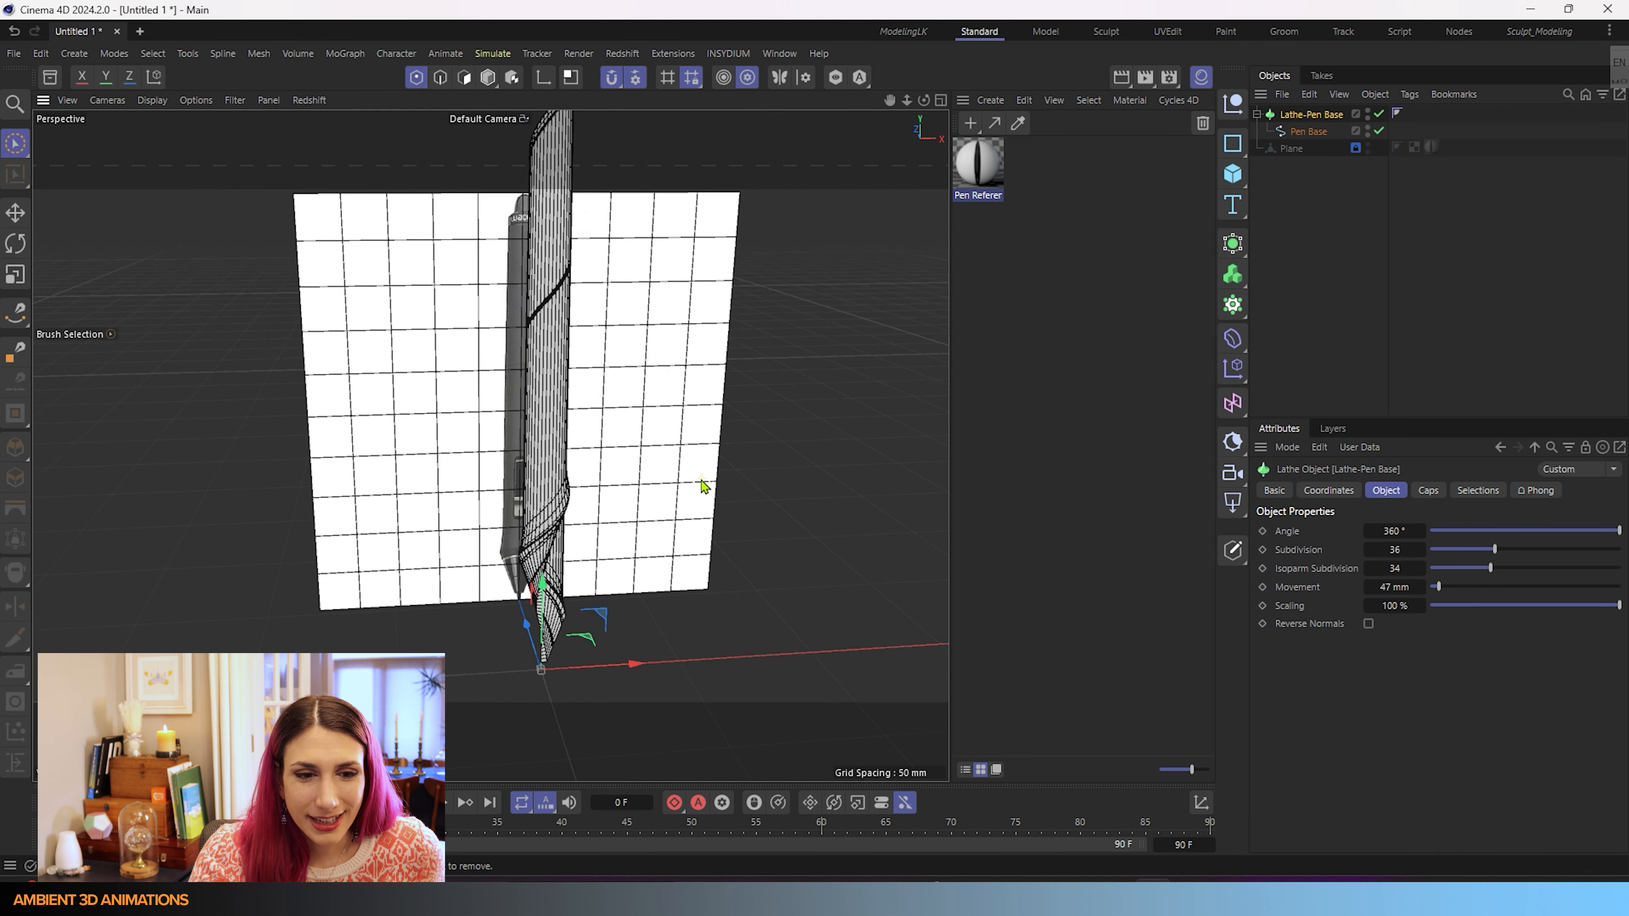
left_click_drag(614, 482, 447, 462, "alt")
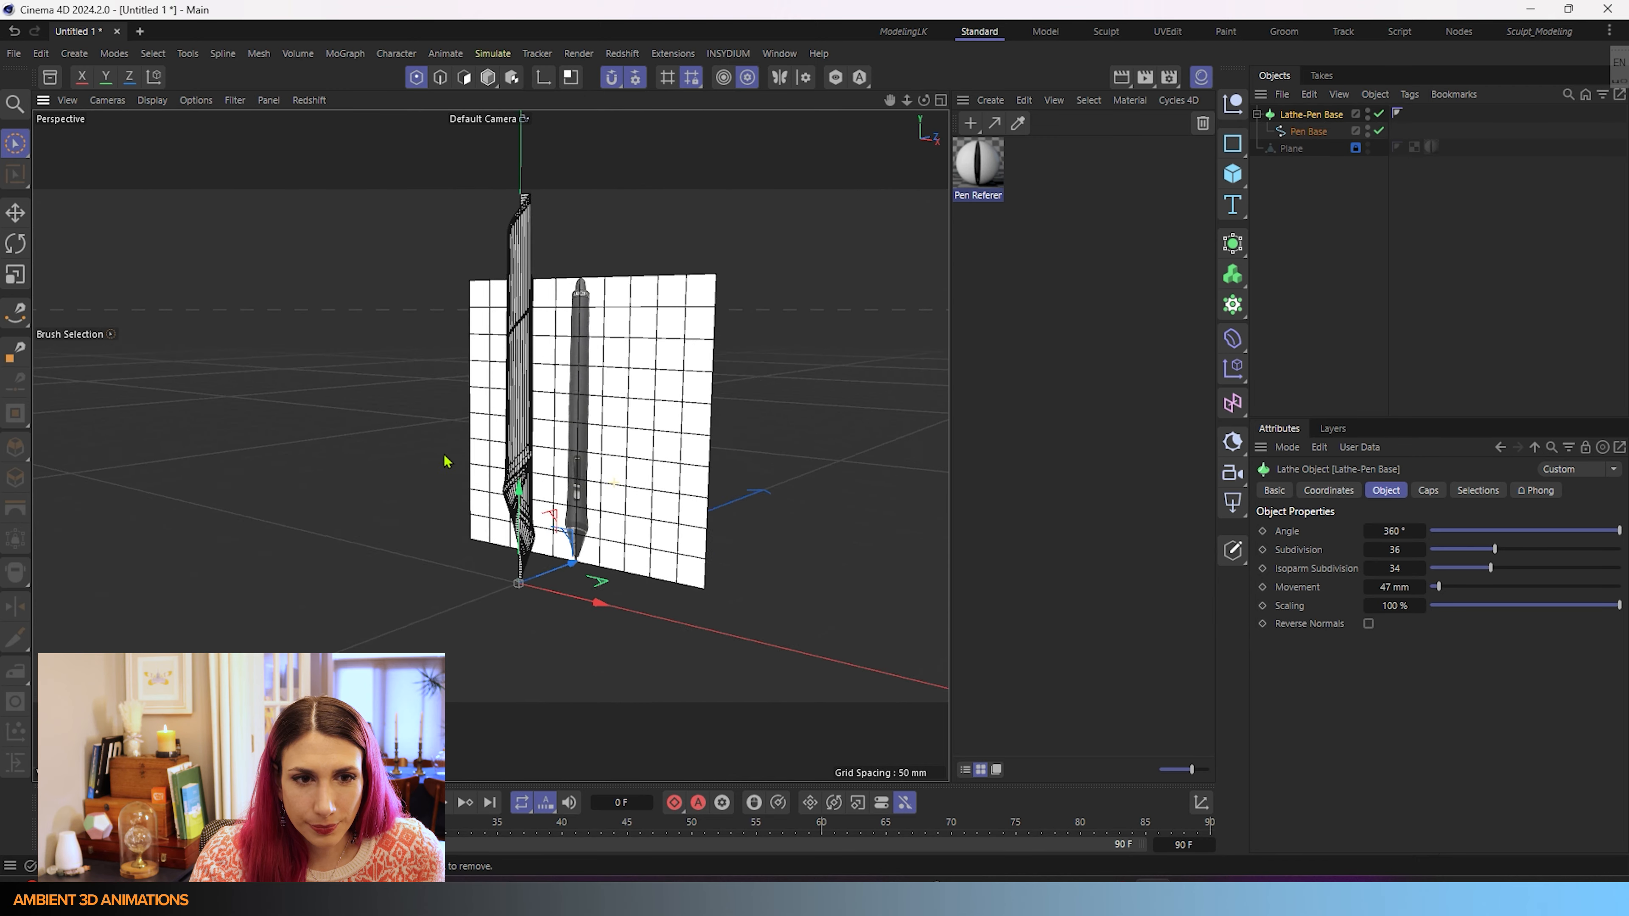
scroll(495, 661, "up", 10)
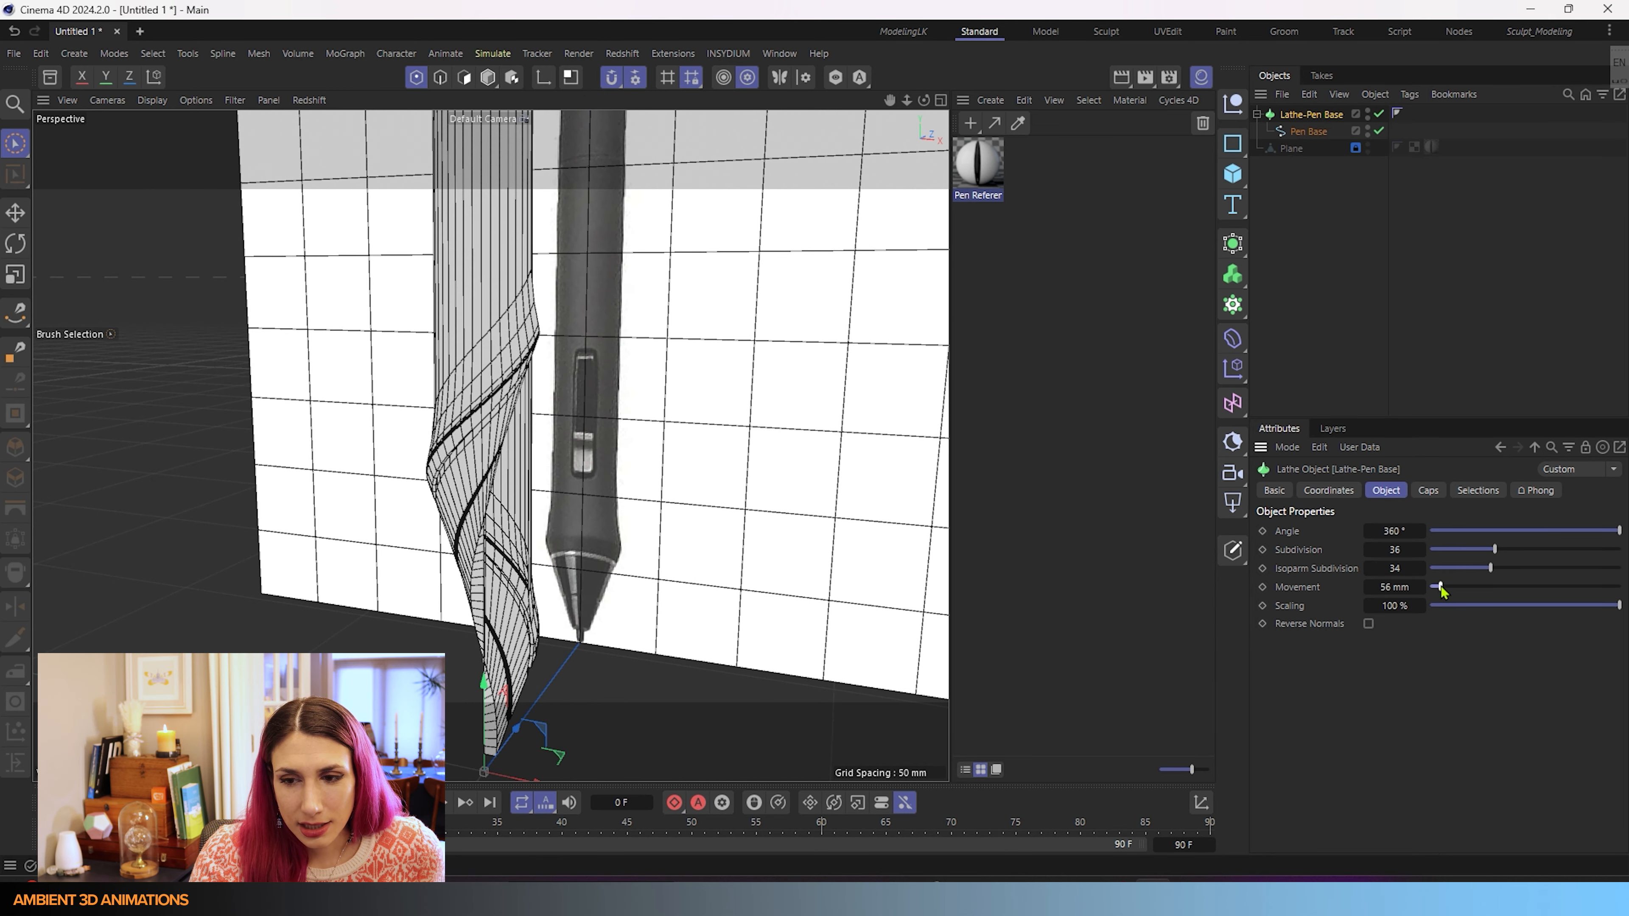
mouse_move(1441, 588)
left_mouse_down()
mouse_move(1470, 585)
mouse_move(1438, 595)
left_mouse_up()
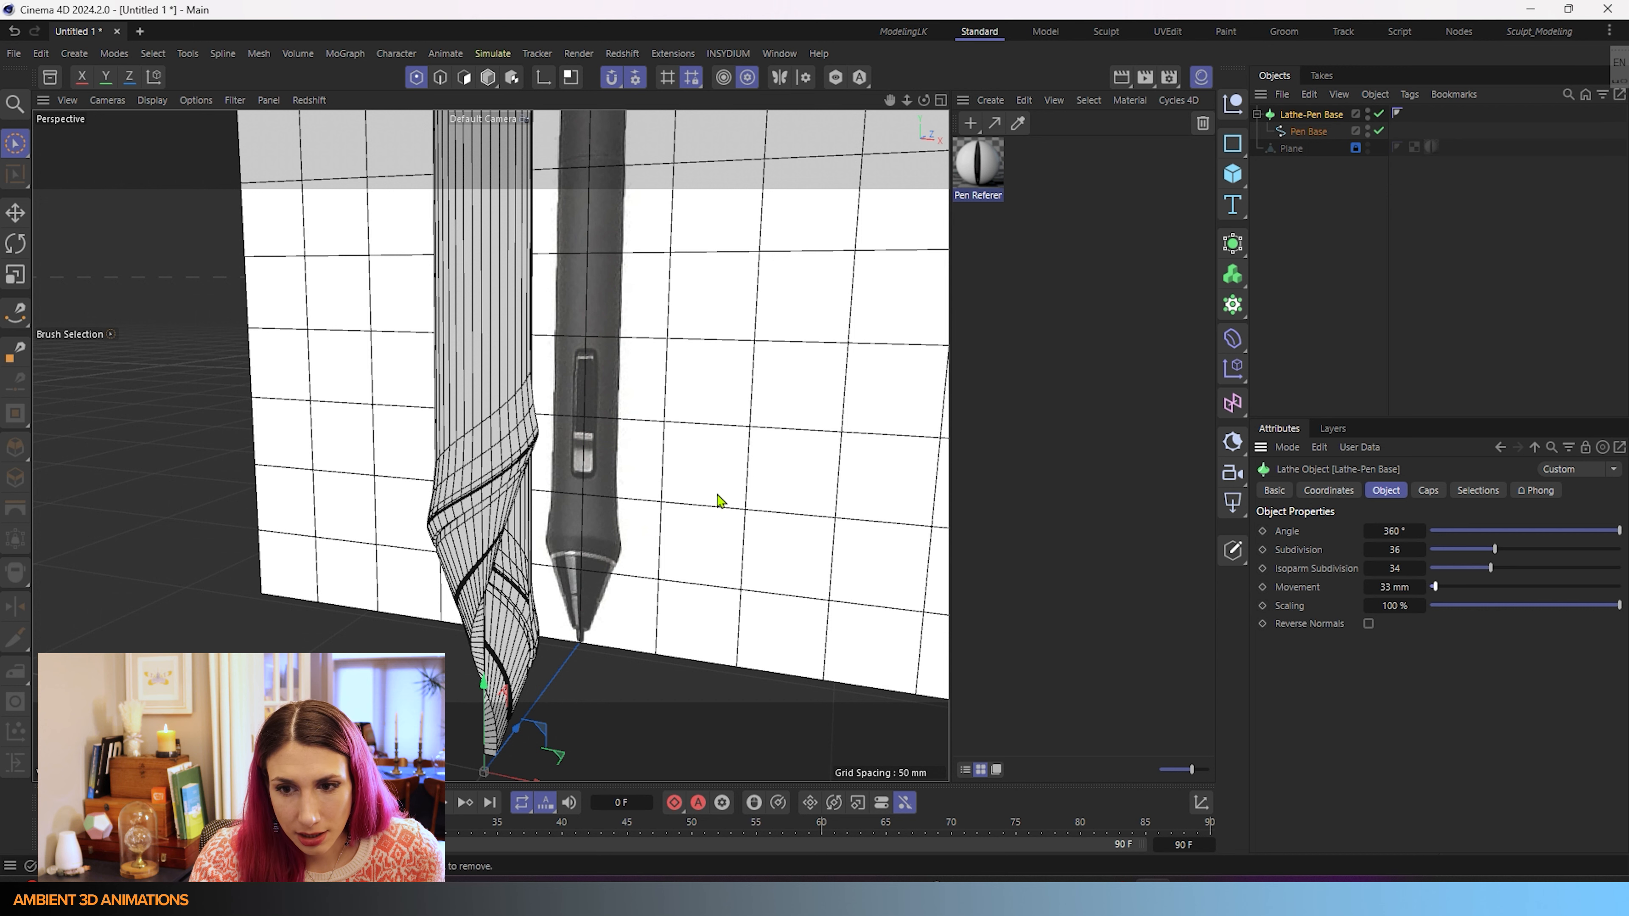
scroll(756, 451, "down", 4)
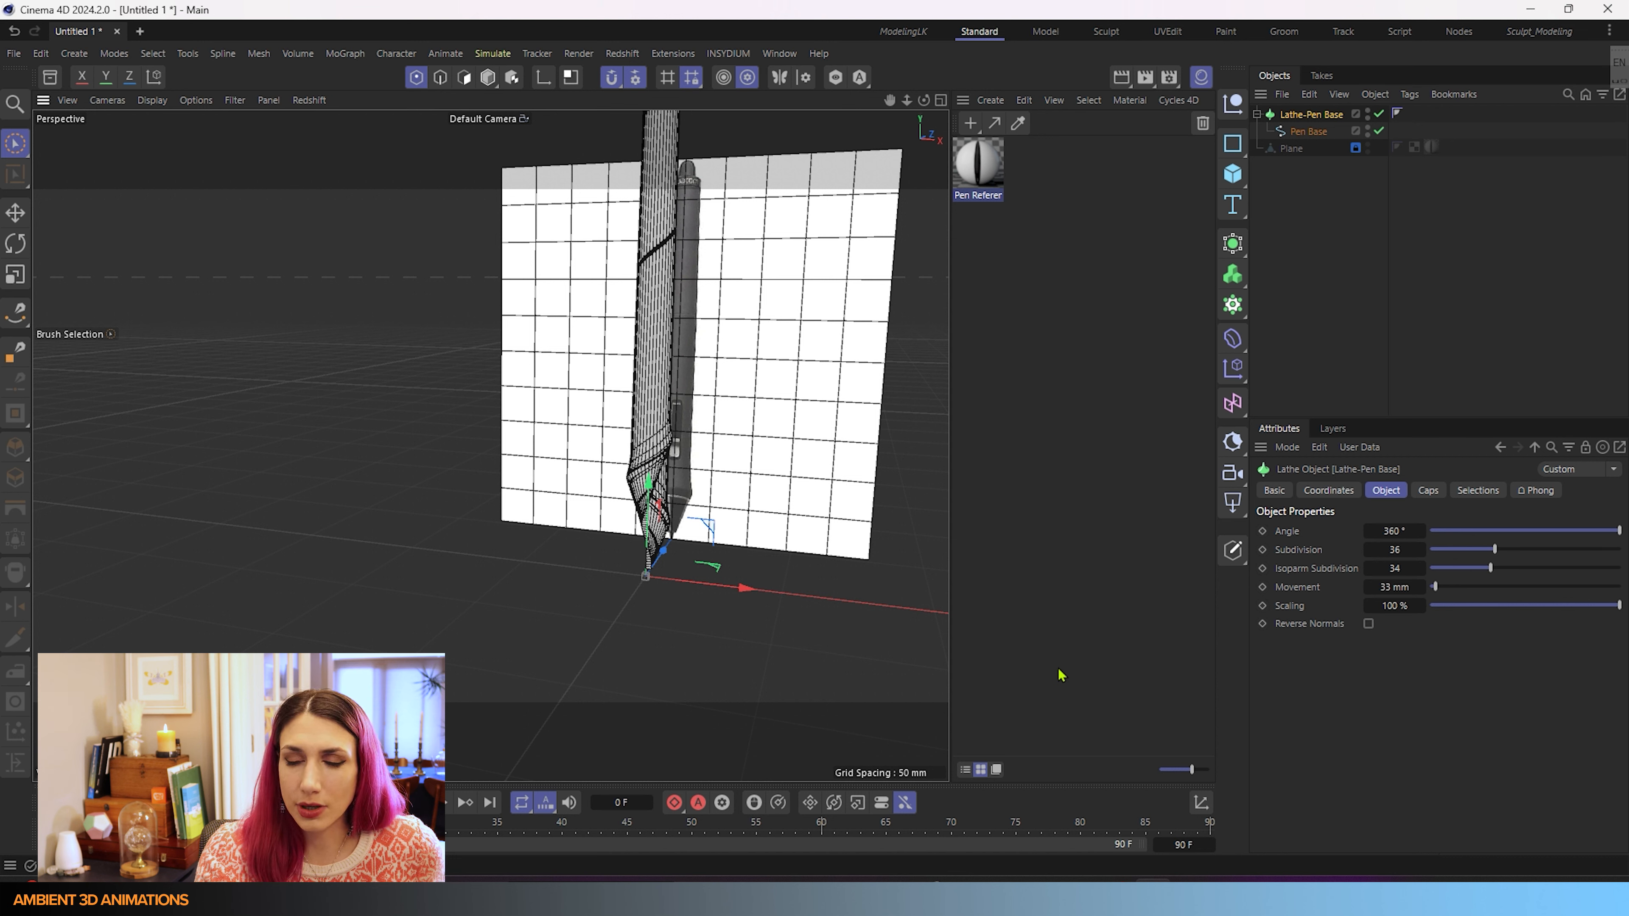
- Test the Lathe's Angle at 1041° and reset it to 360°
mouse_move(1423, 532)
left_mouse_down()
mouse_move(1514, 532)
mouse_move(1411, 532)
left_mouse_up()
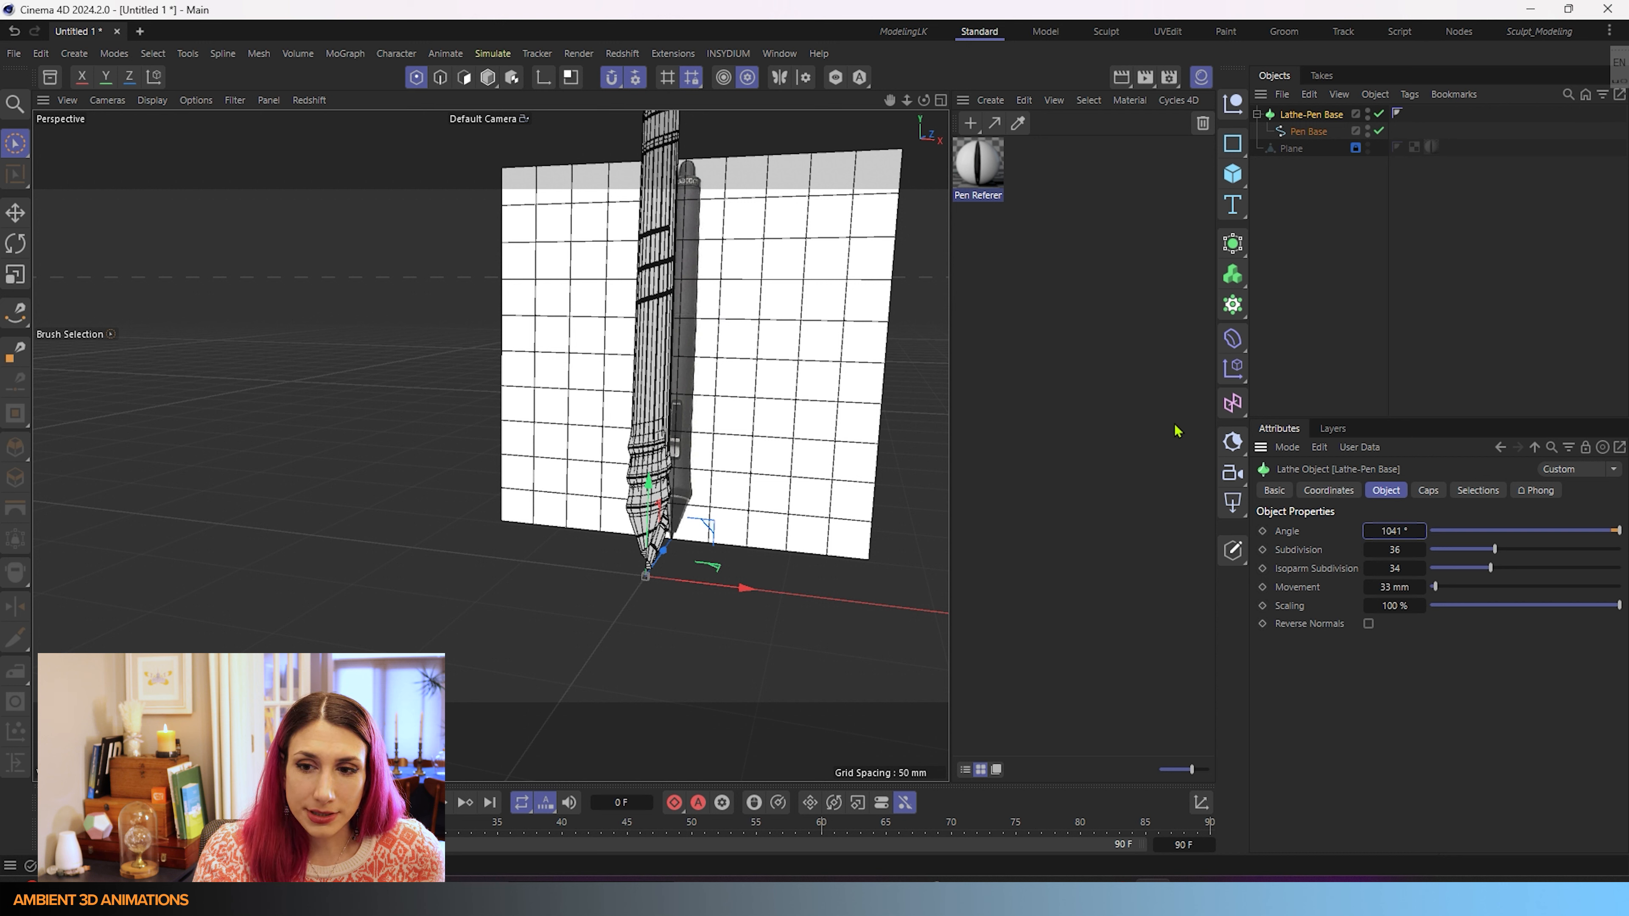
double_click(1411, 532)
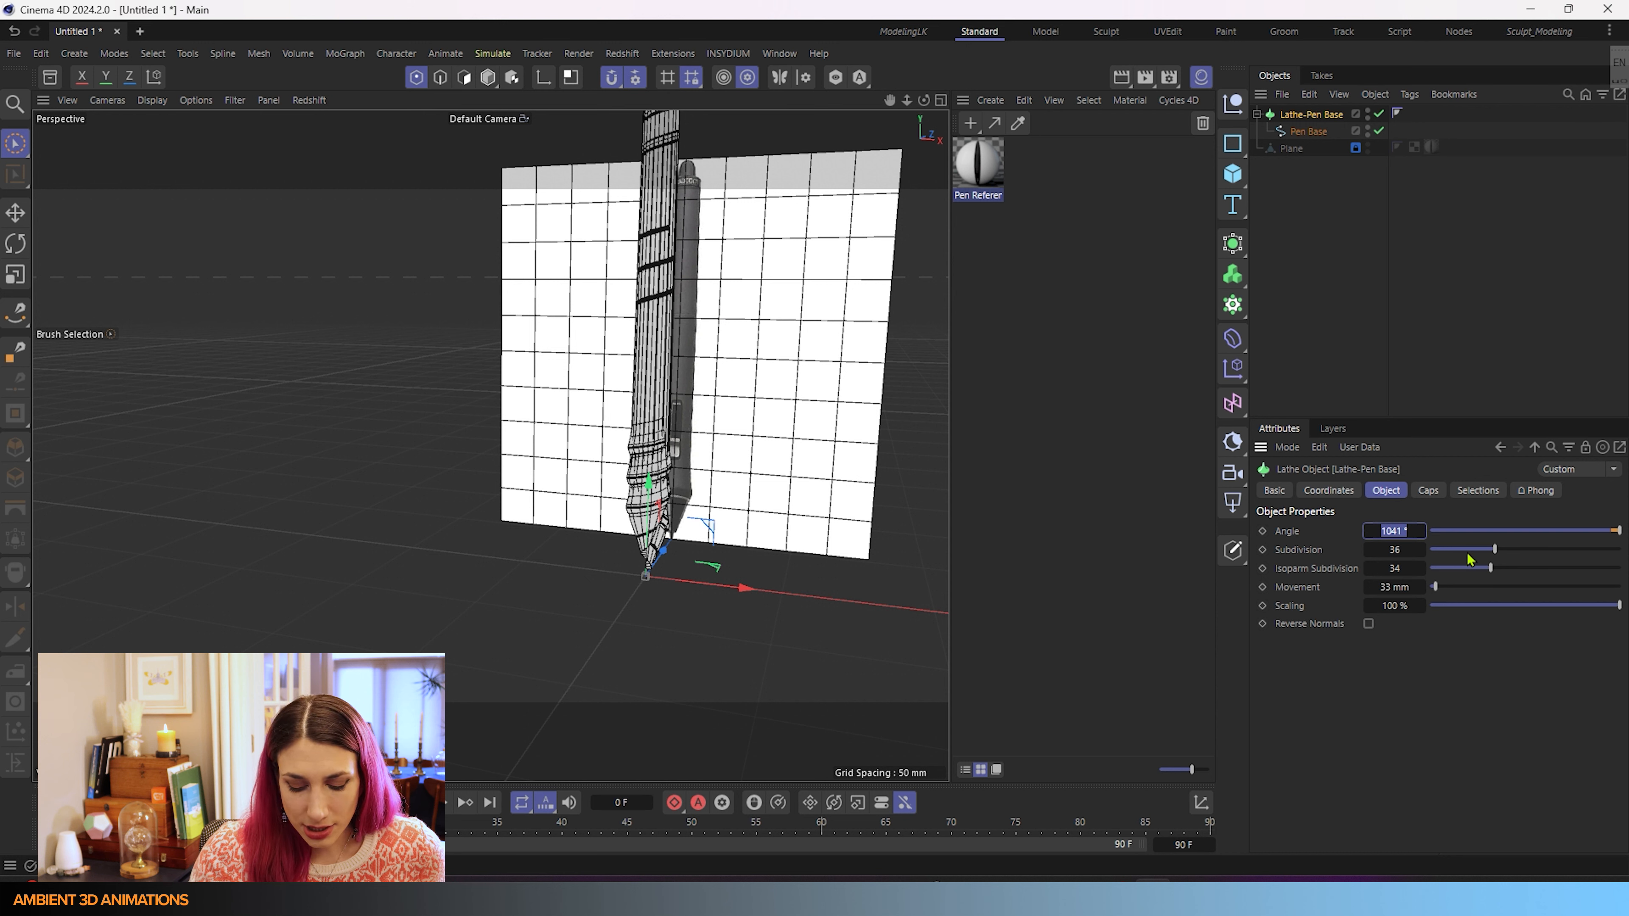
key("BackSpace")
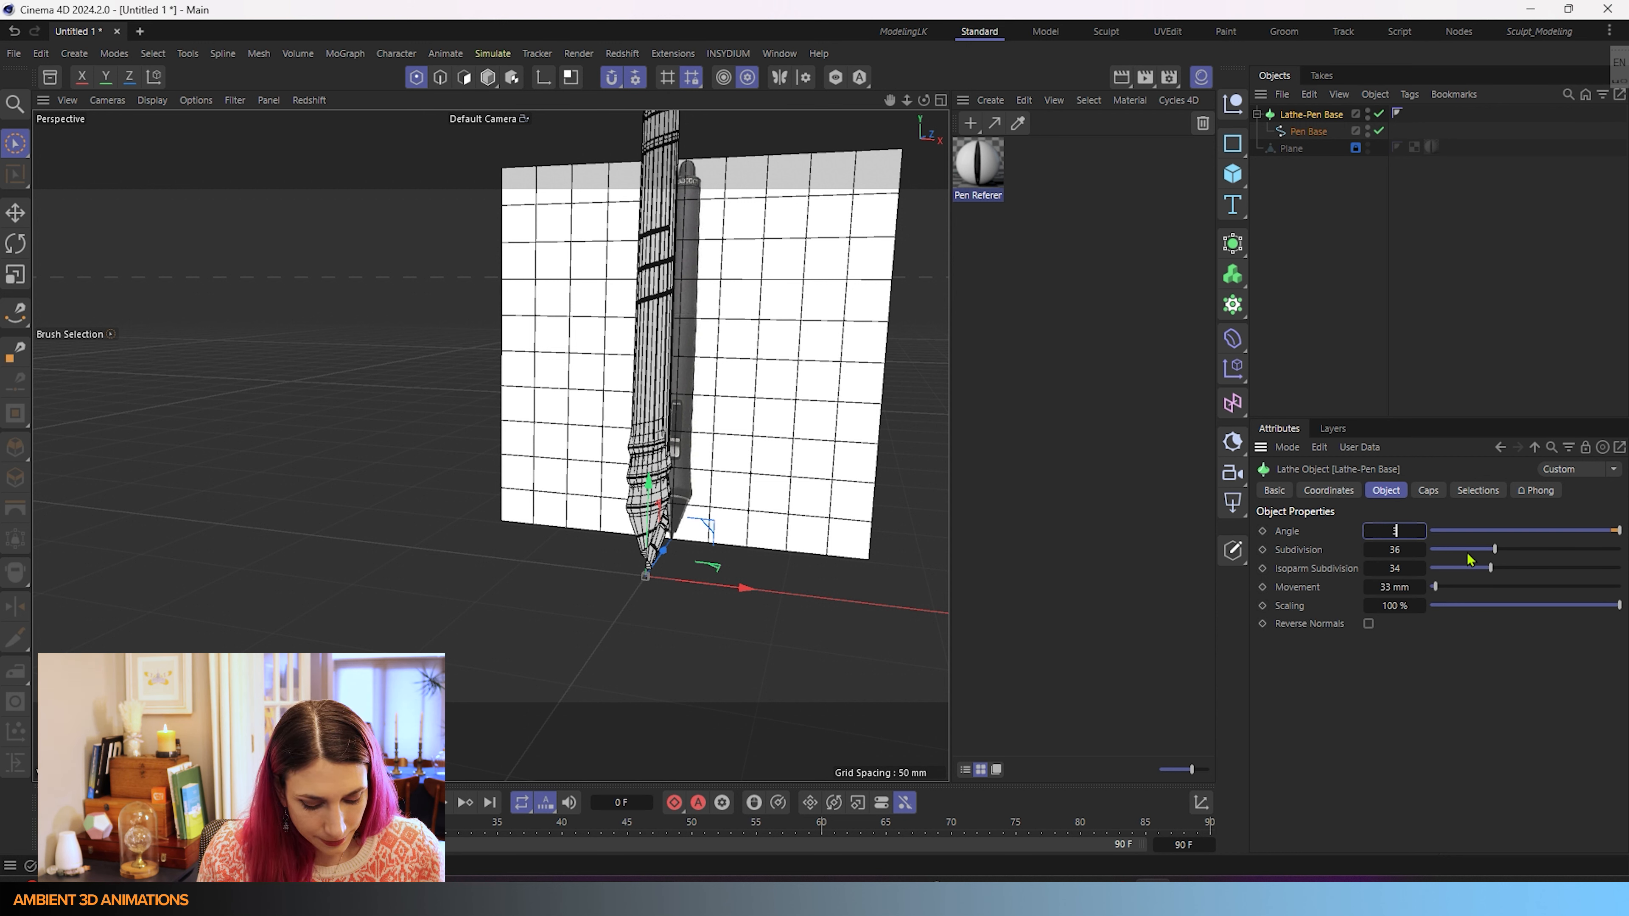
key("Return")
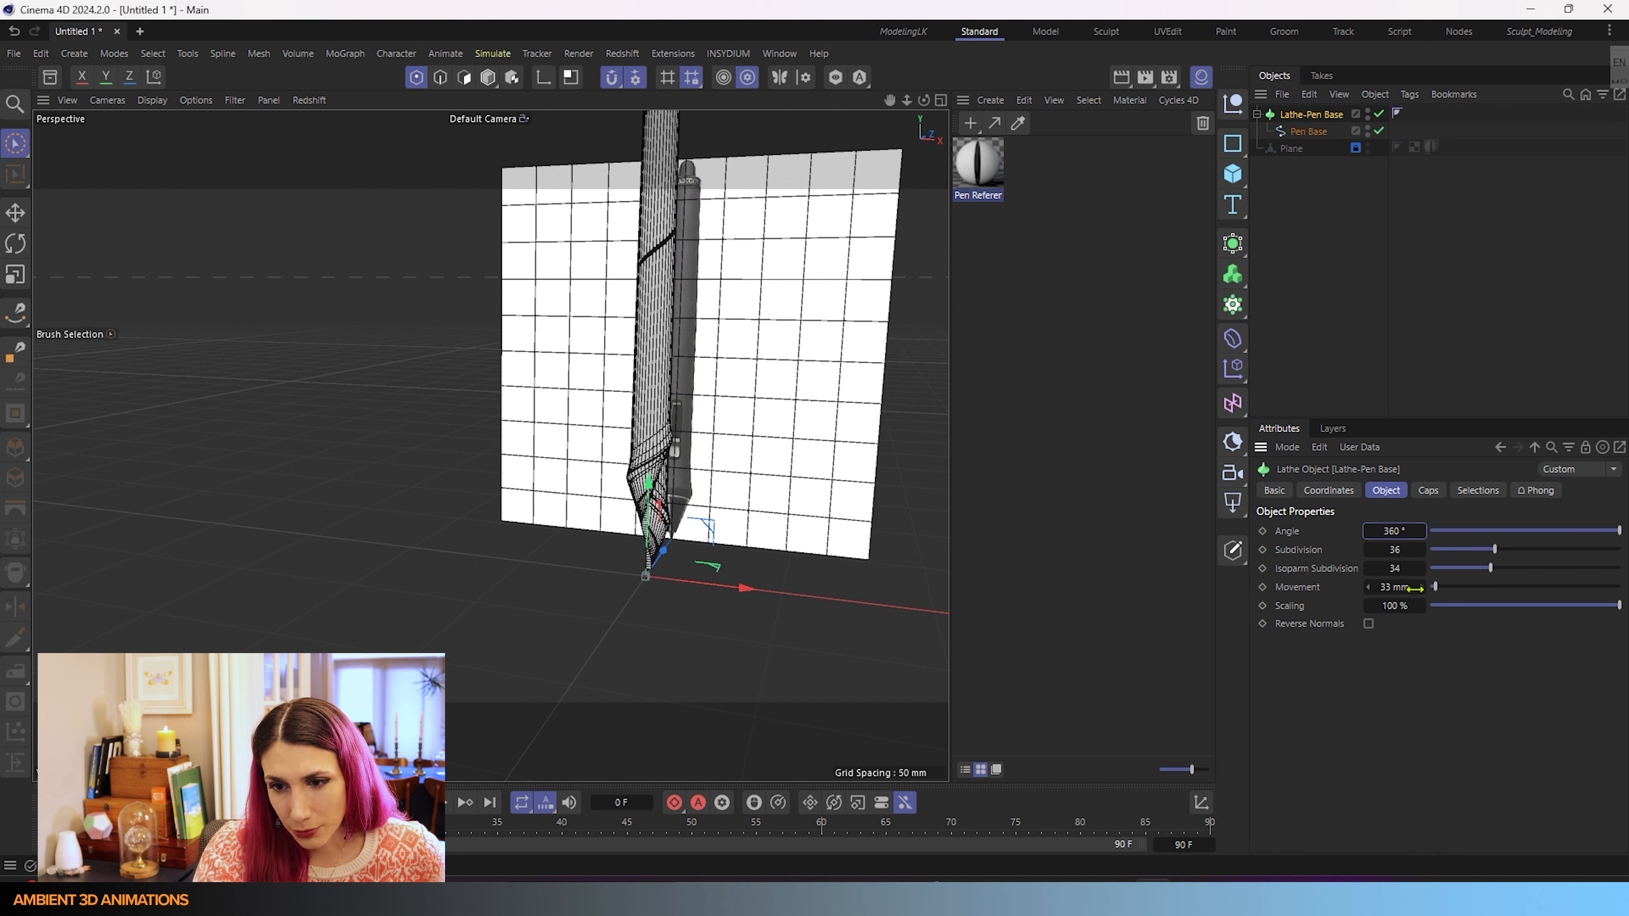
- Set the Lathe's Movement to 0 mm
left_click(1402, 588)
key("BackSpace")
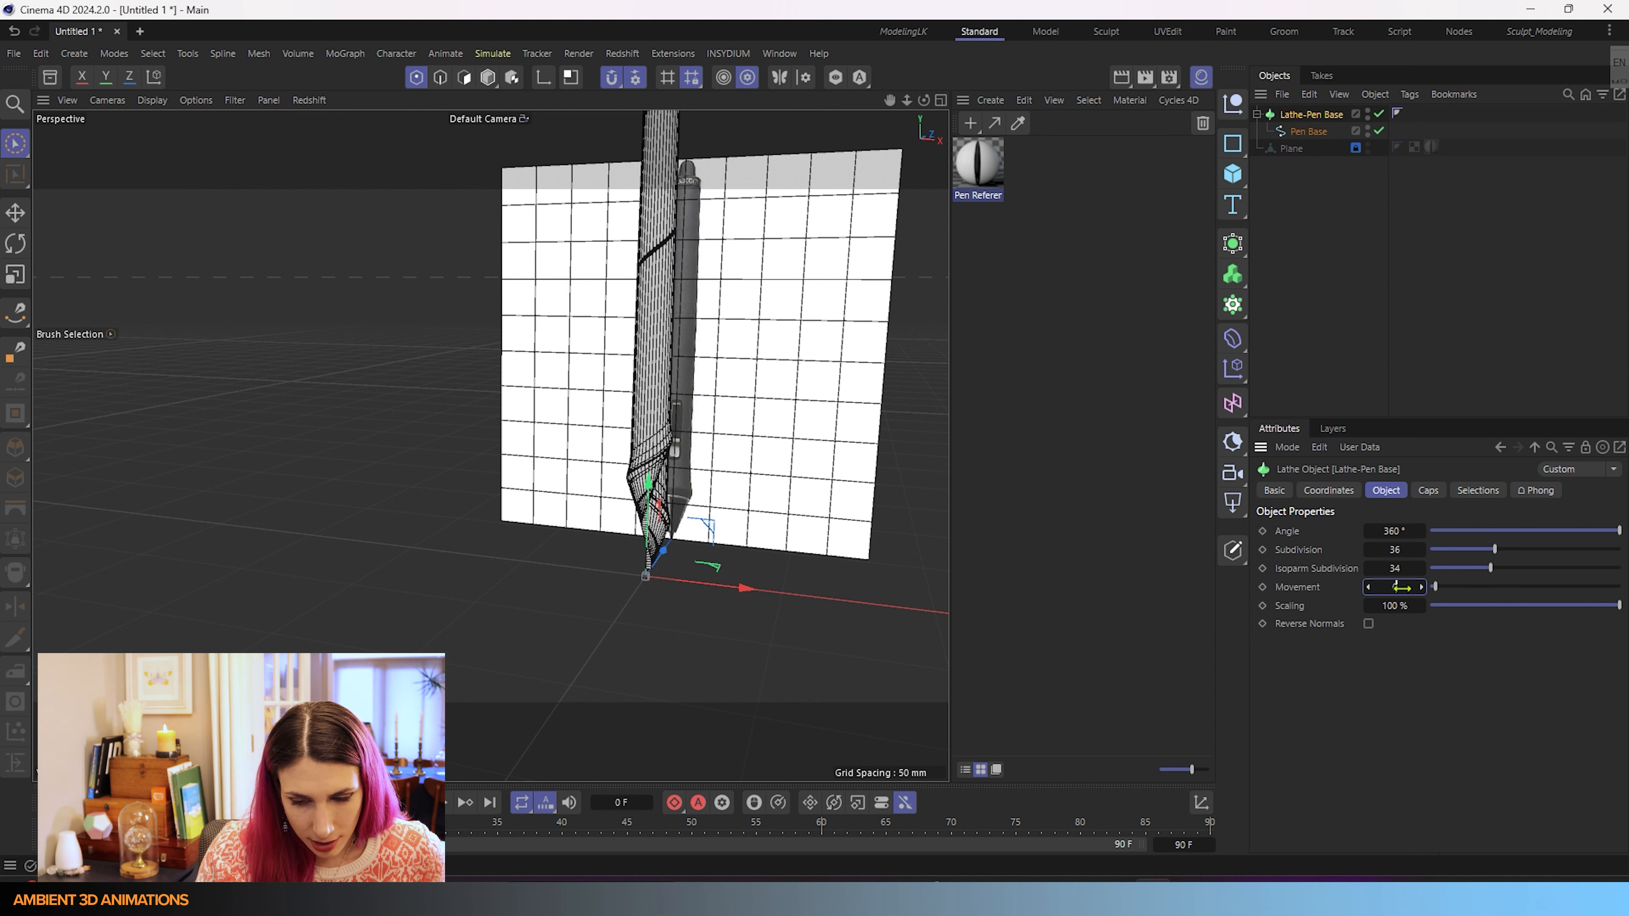
key("Return")
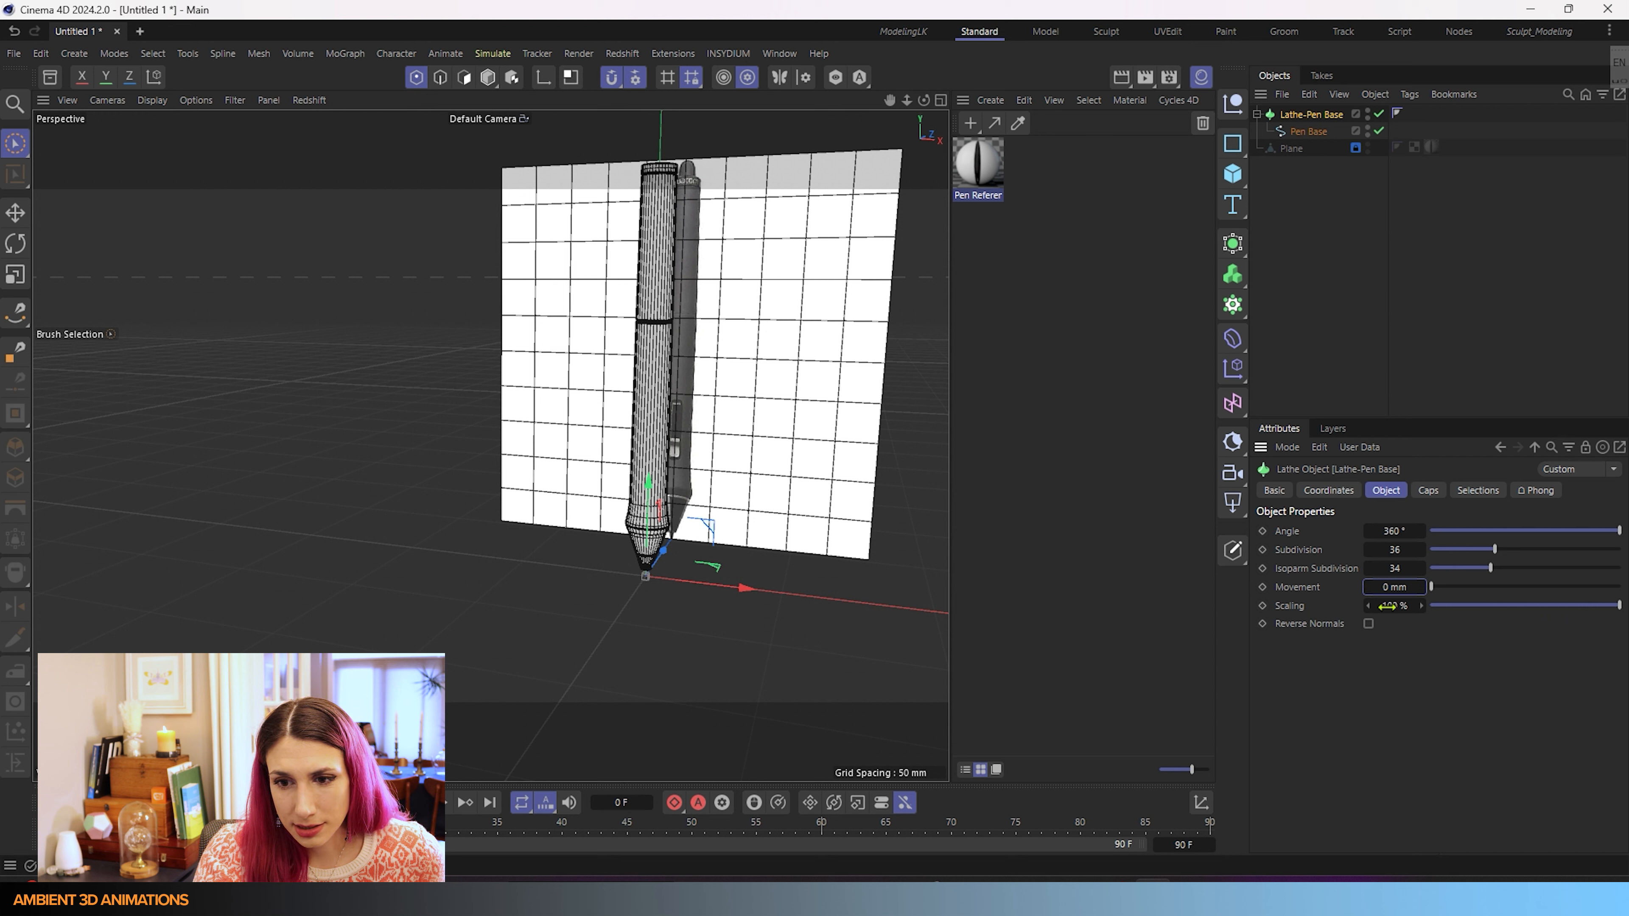
- Test the Lathe's Scaling at 12 %, examine the distorted pen body from several angles, and restore it to 100 %
left_click_drag(1368, 613, 1280, 613)
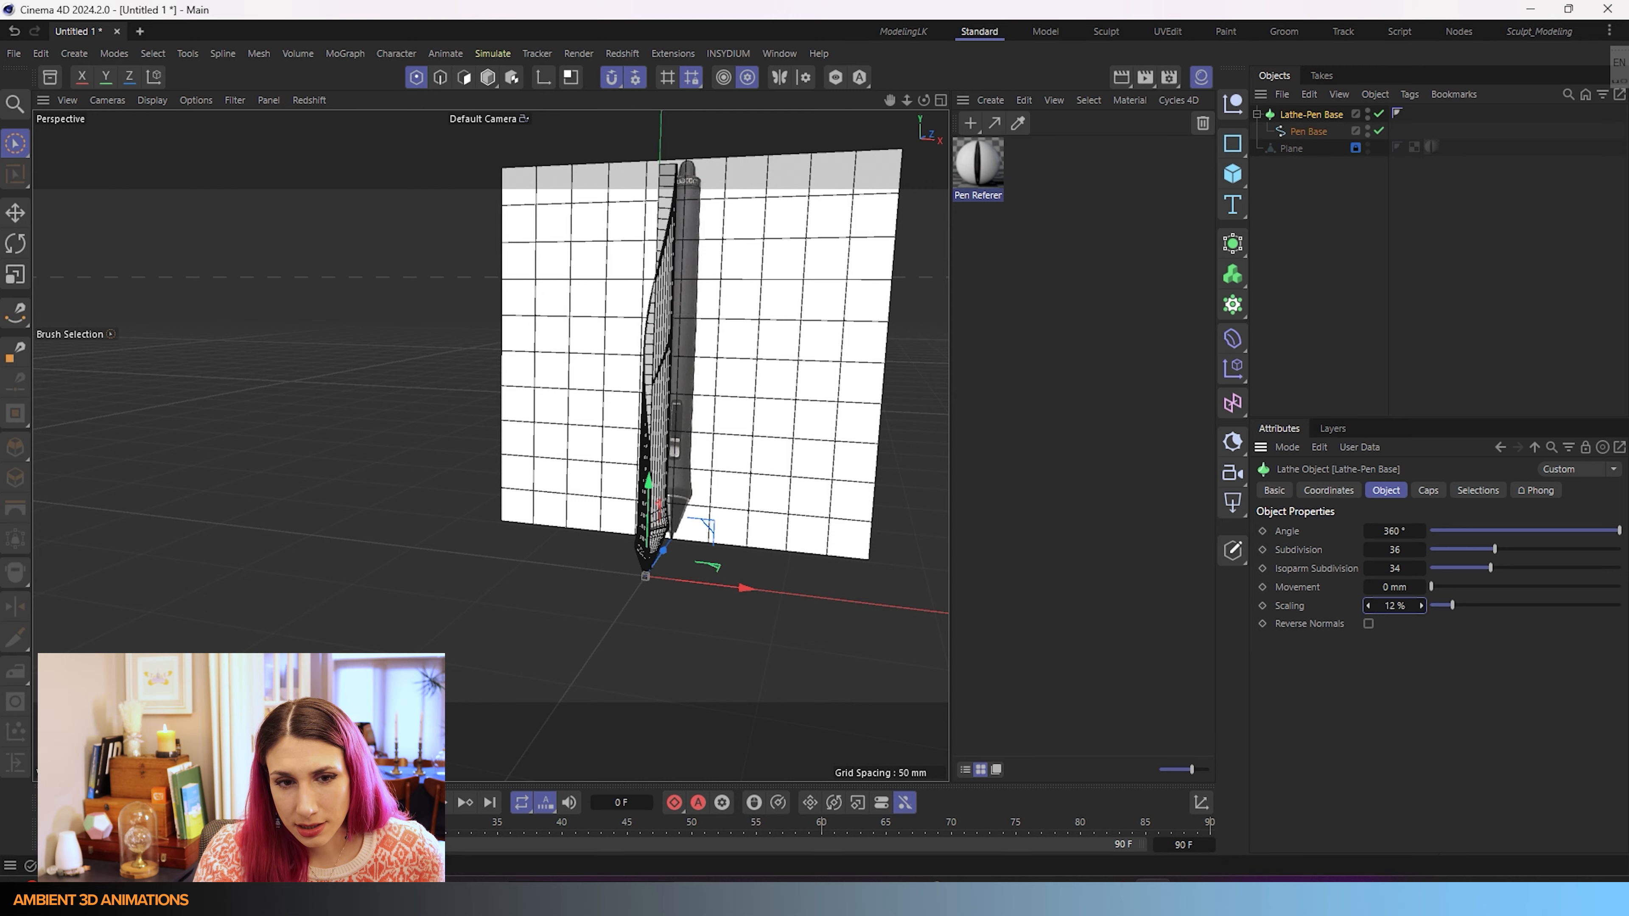
scroll(659, 442, "up", 5)
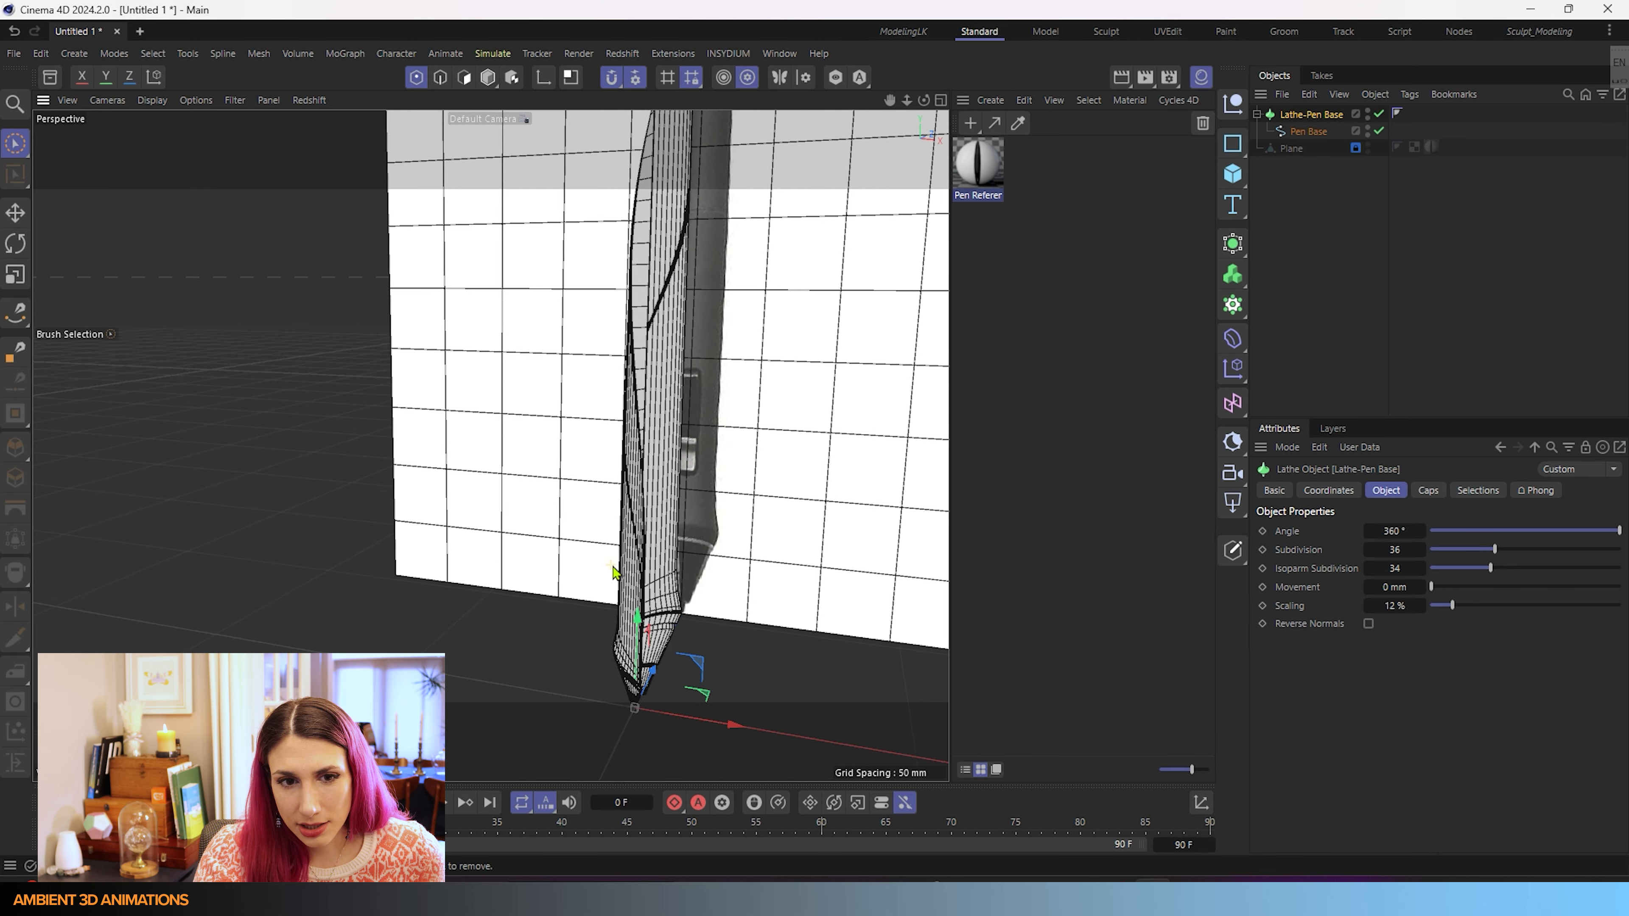
left_click_drag(660, 553, 702, 553, "alt")
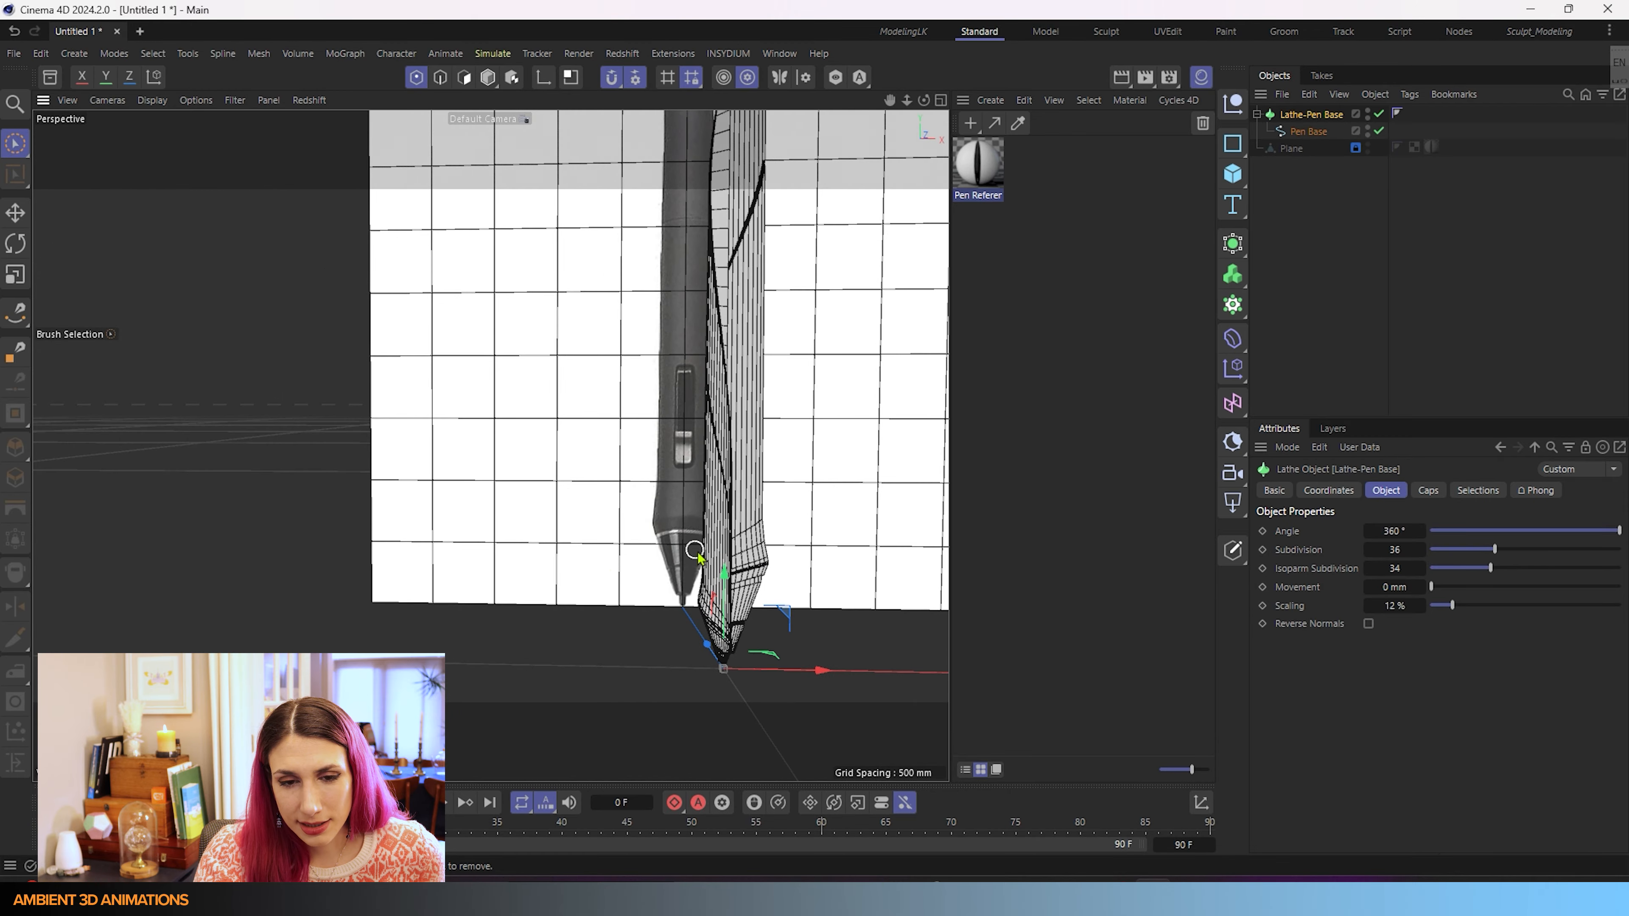
left_click_drag(739, 632, 742, 713, "alt")
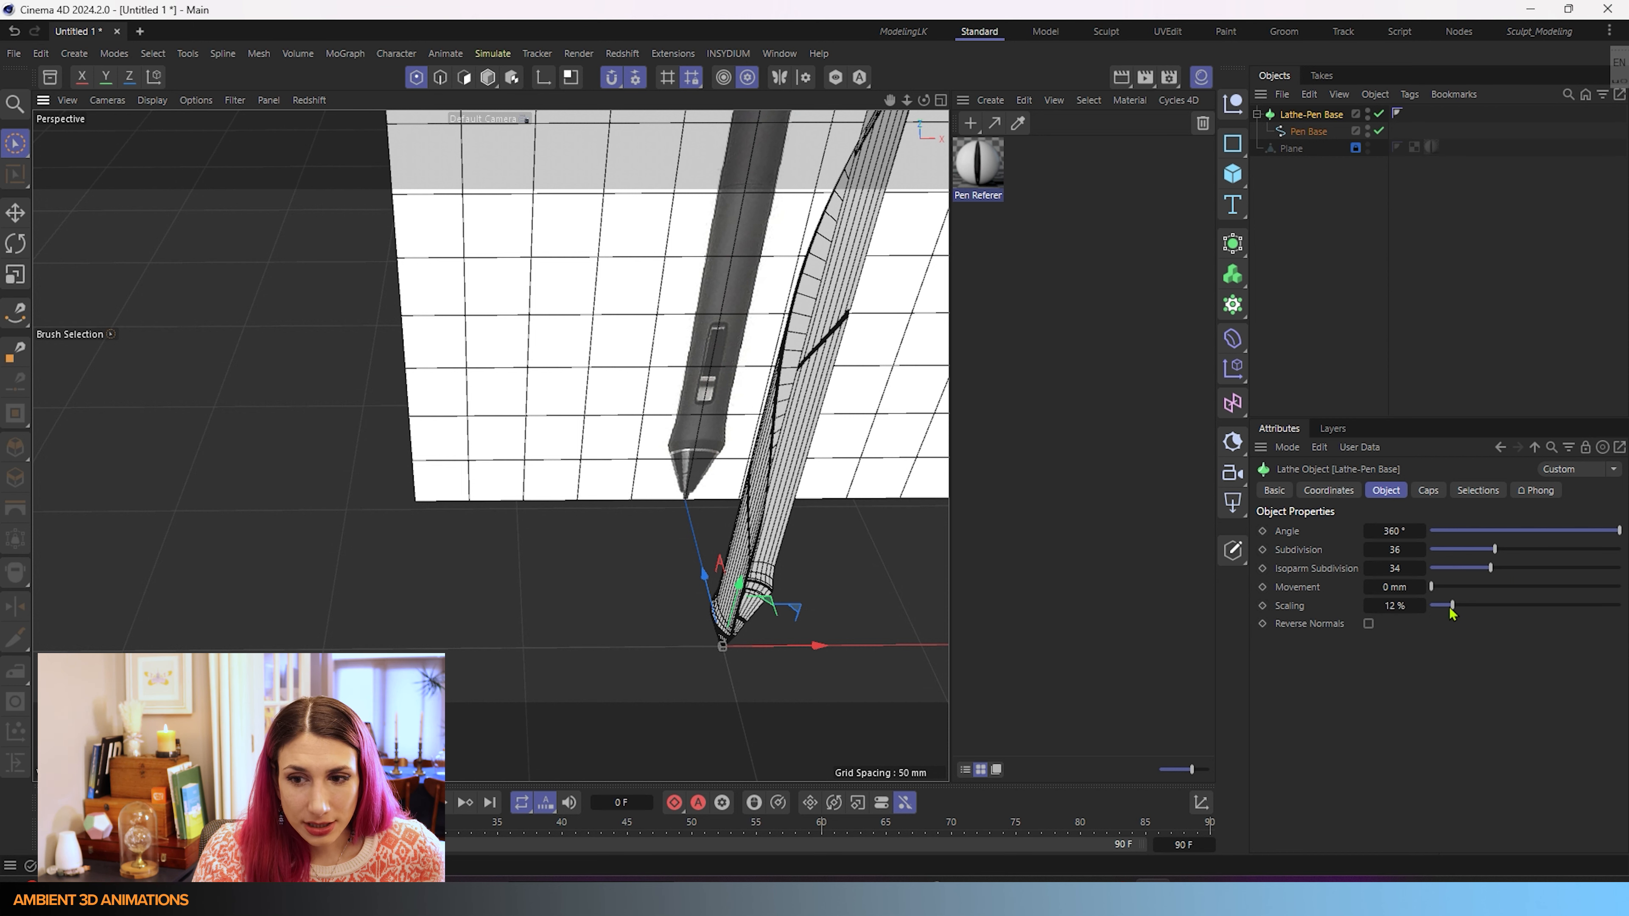
left_click_drag(865, 466, 727, 665, "alt")
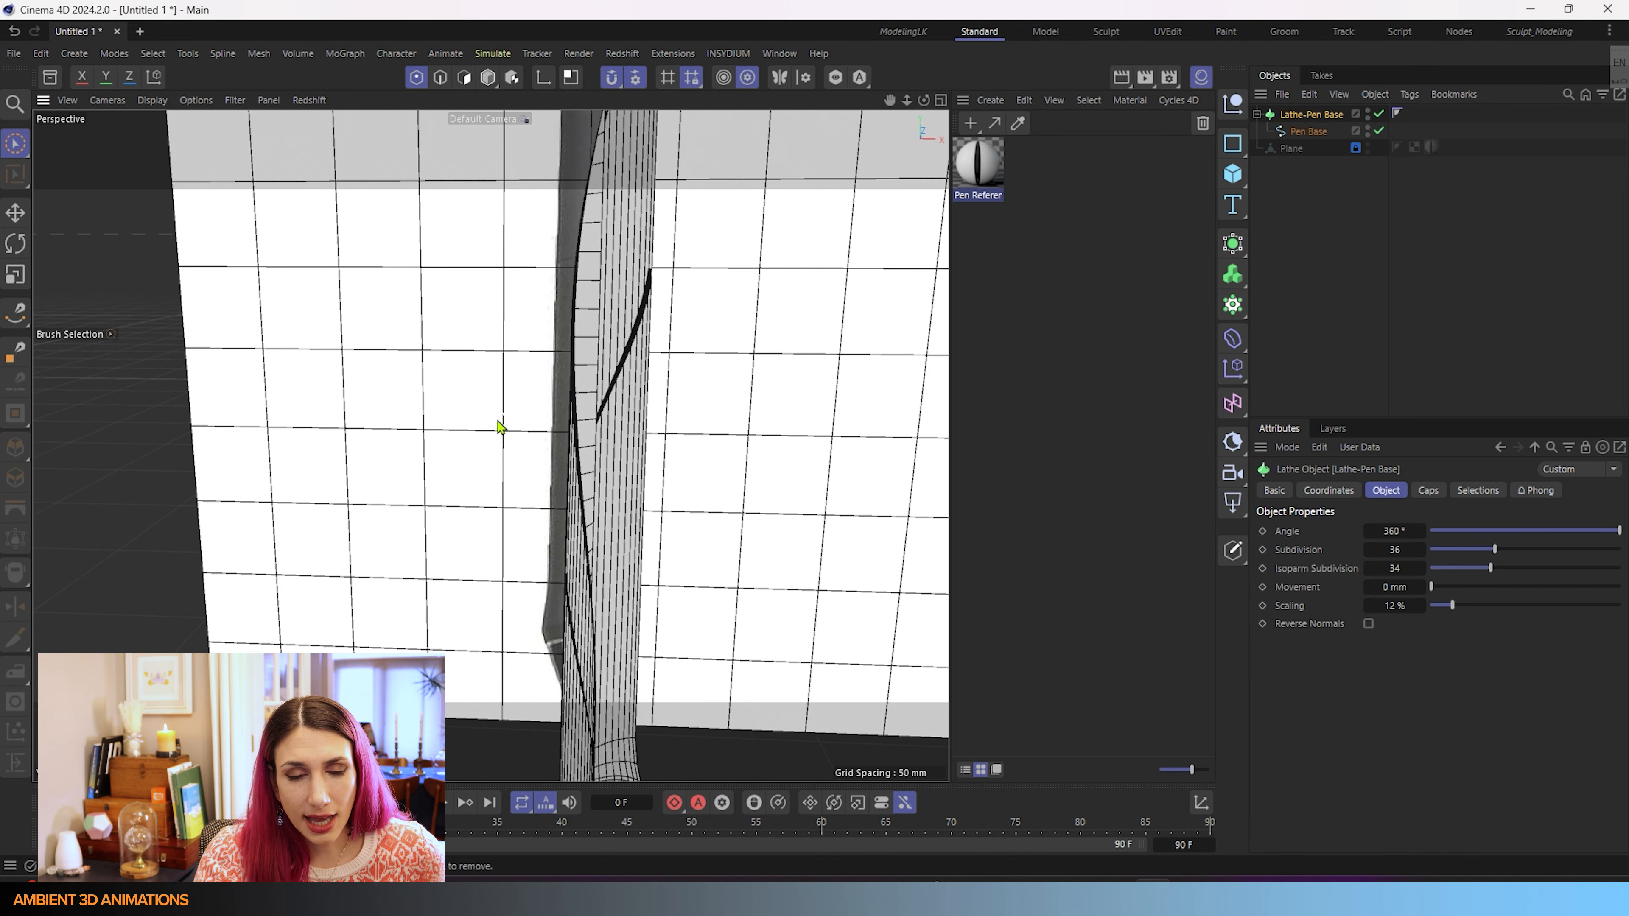
scroll(635, 686, "down", 5)
middle_click_drag(635, 687, 632, 611, "alt")
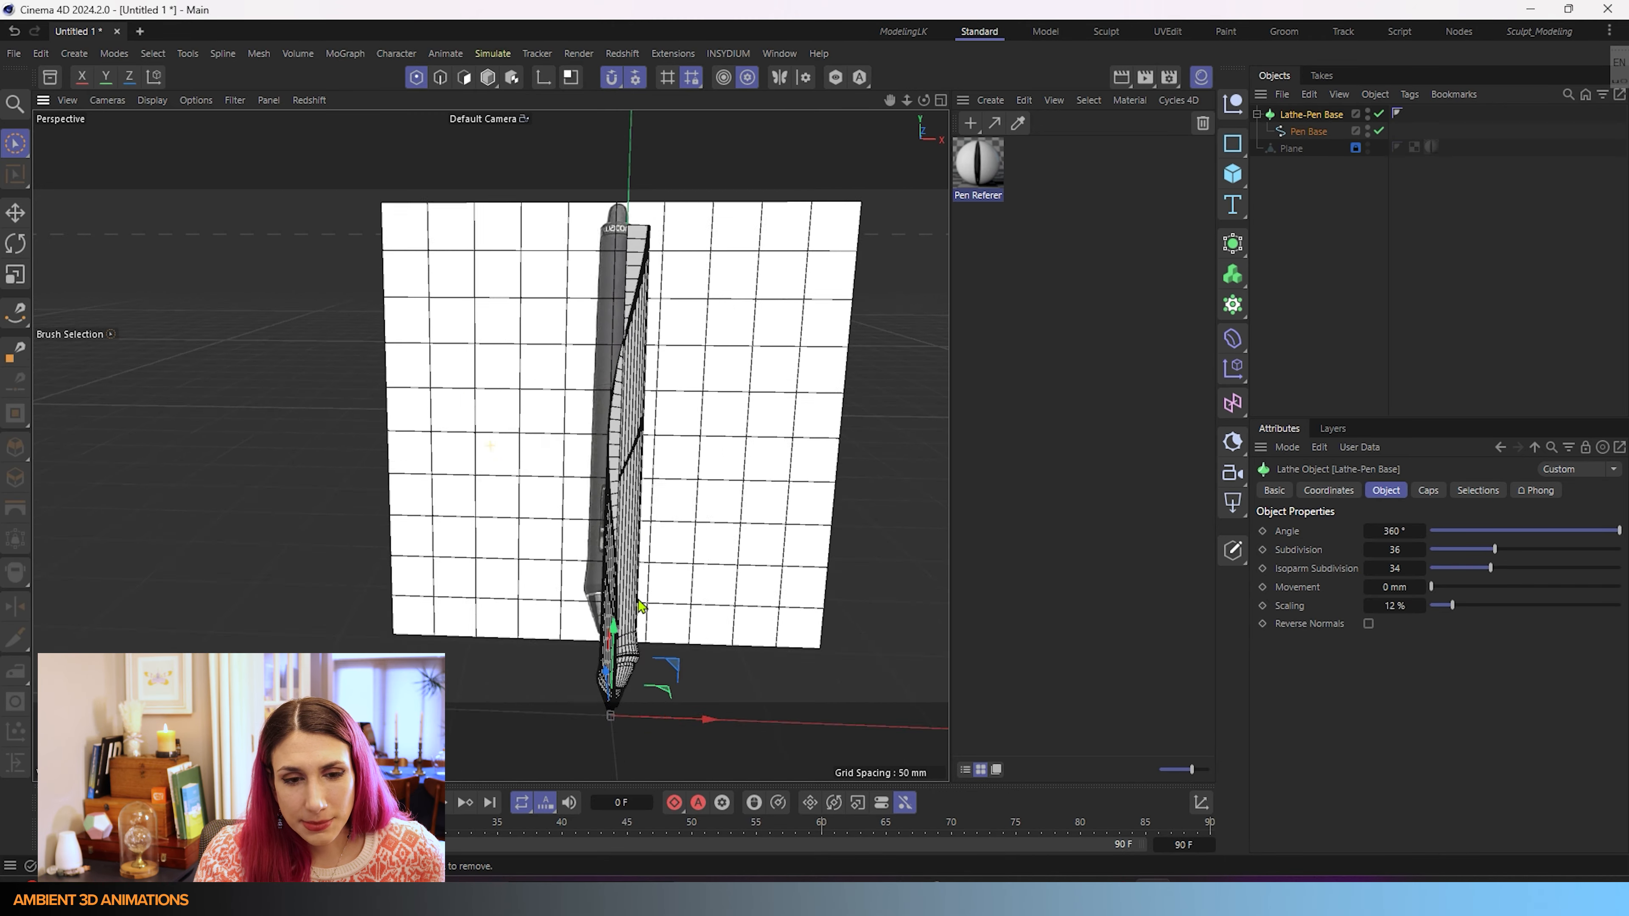
left_click_drag(631, 611, 803, 467, "alt")
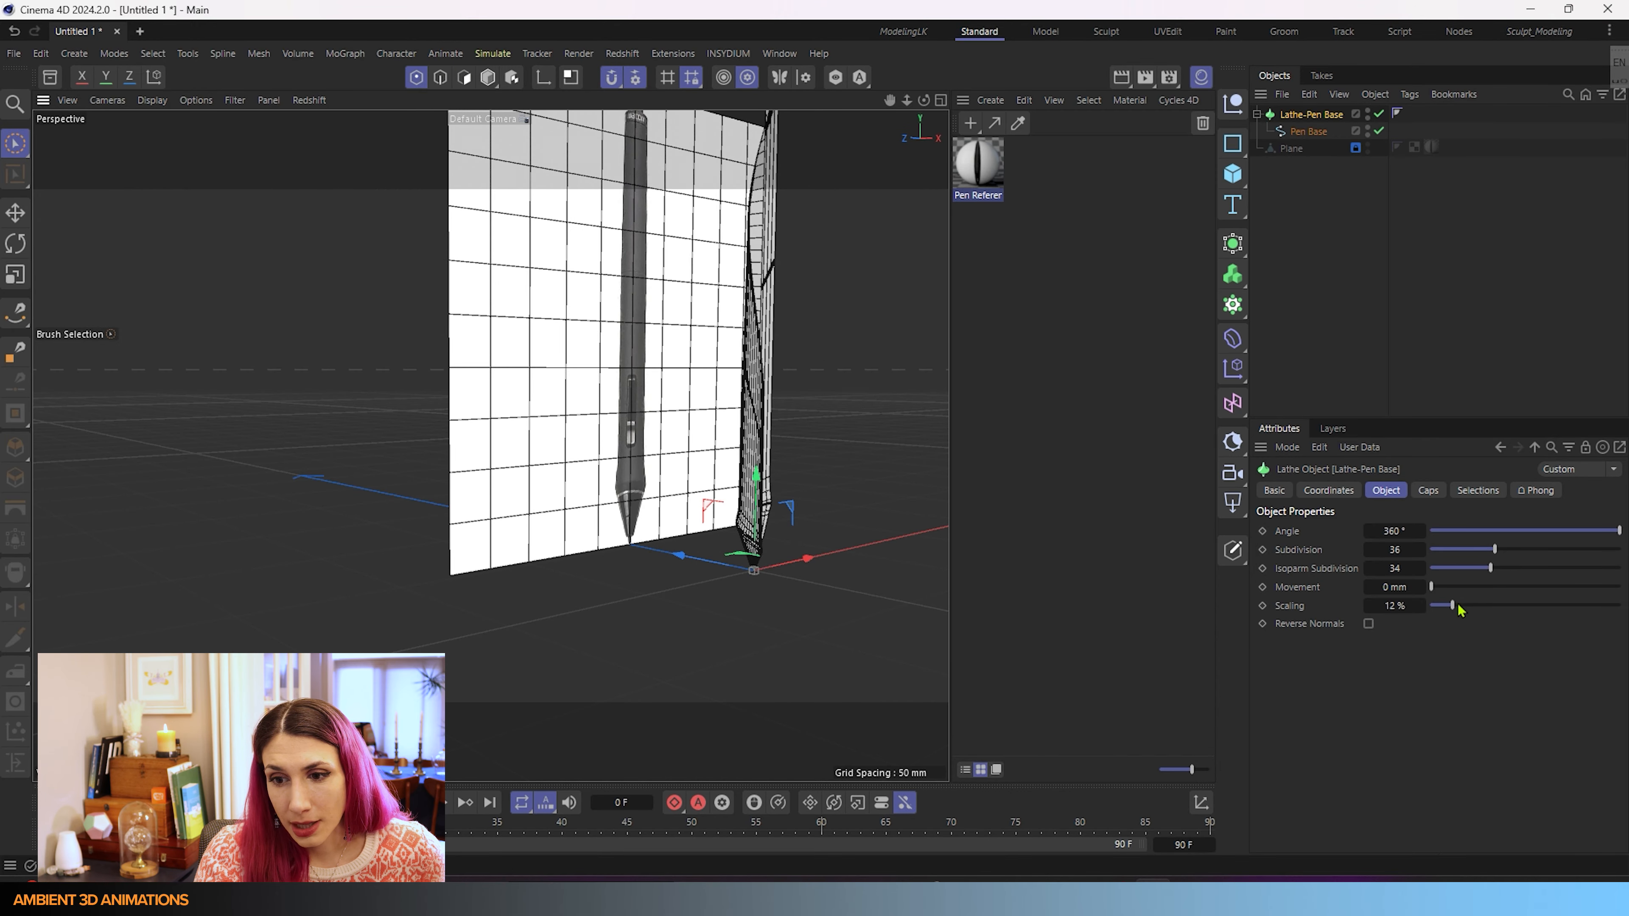
left_click_drag(1458, 606, 1619, 606)
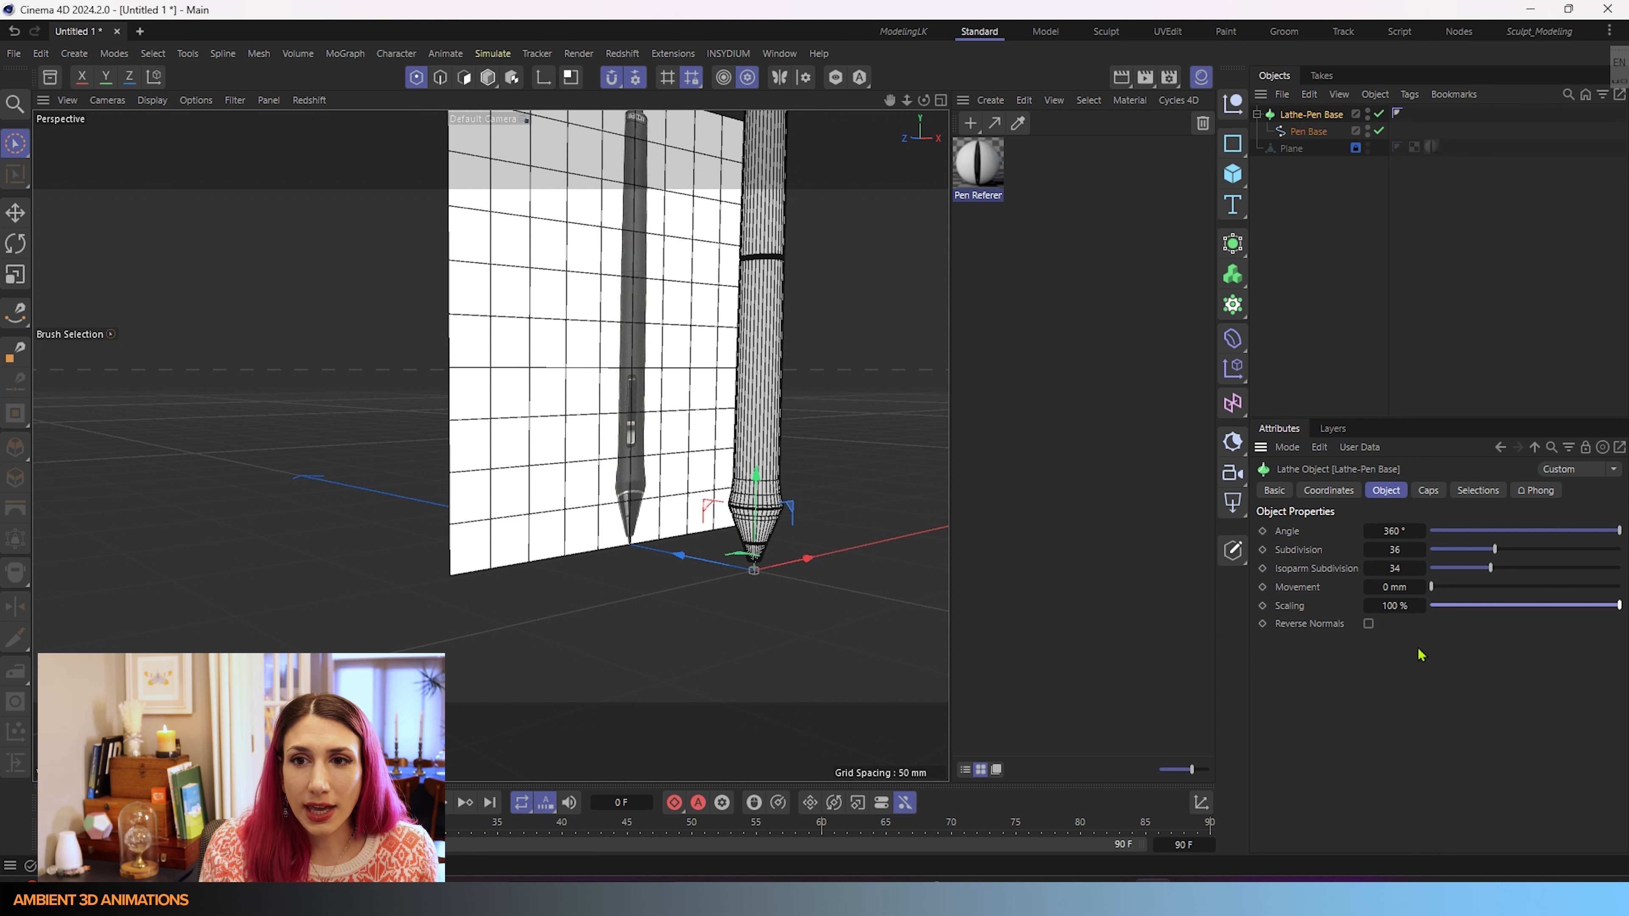
- Create a polygon copy of Lathe-Pen Base with Current State to Object and select polygons along its lower body
left_click(1310, 133)
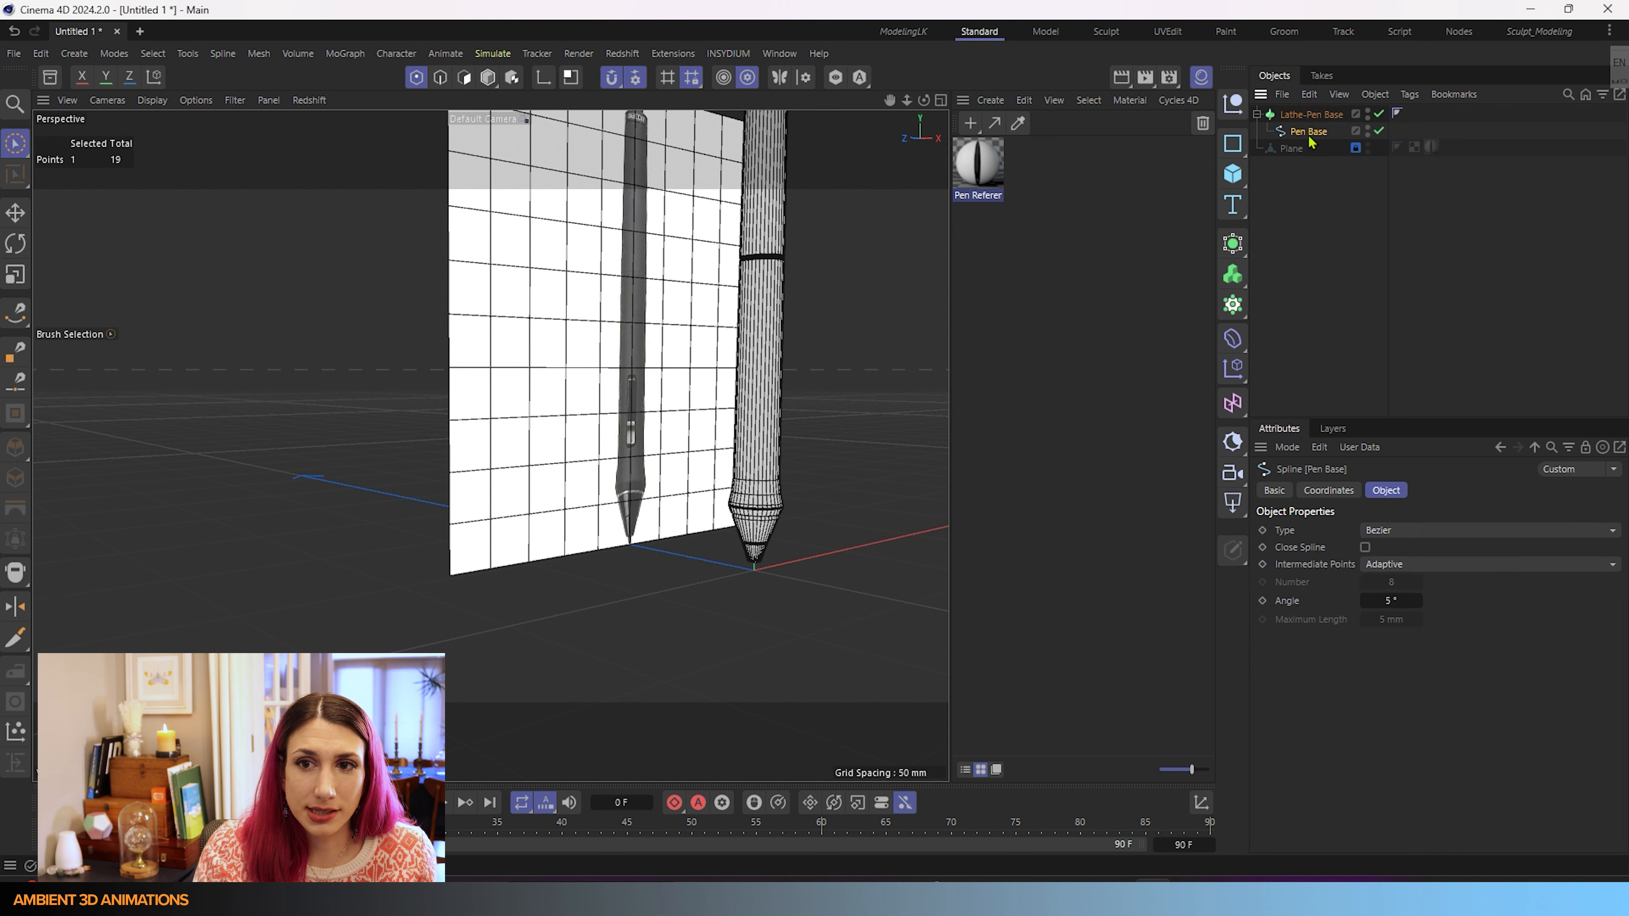
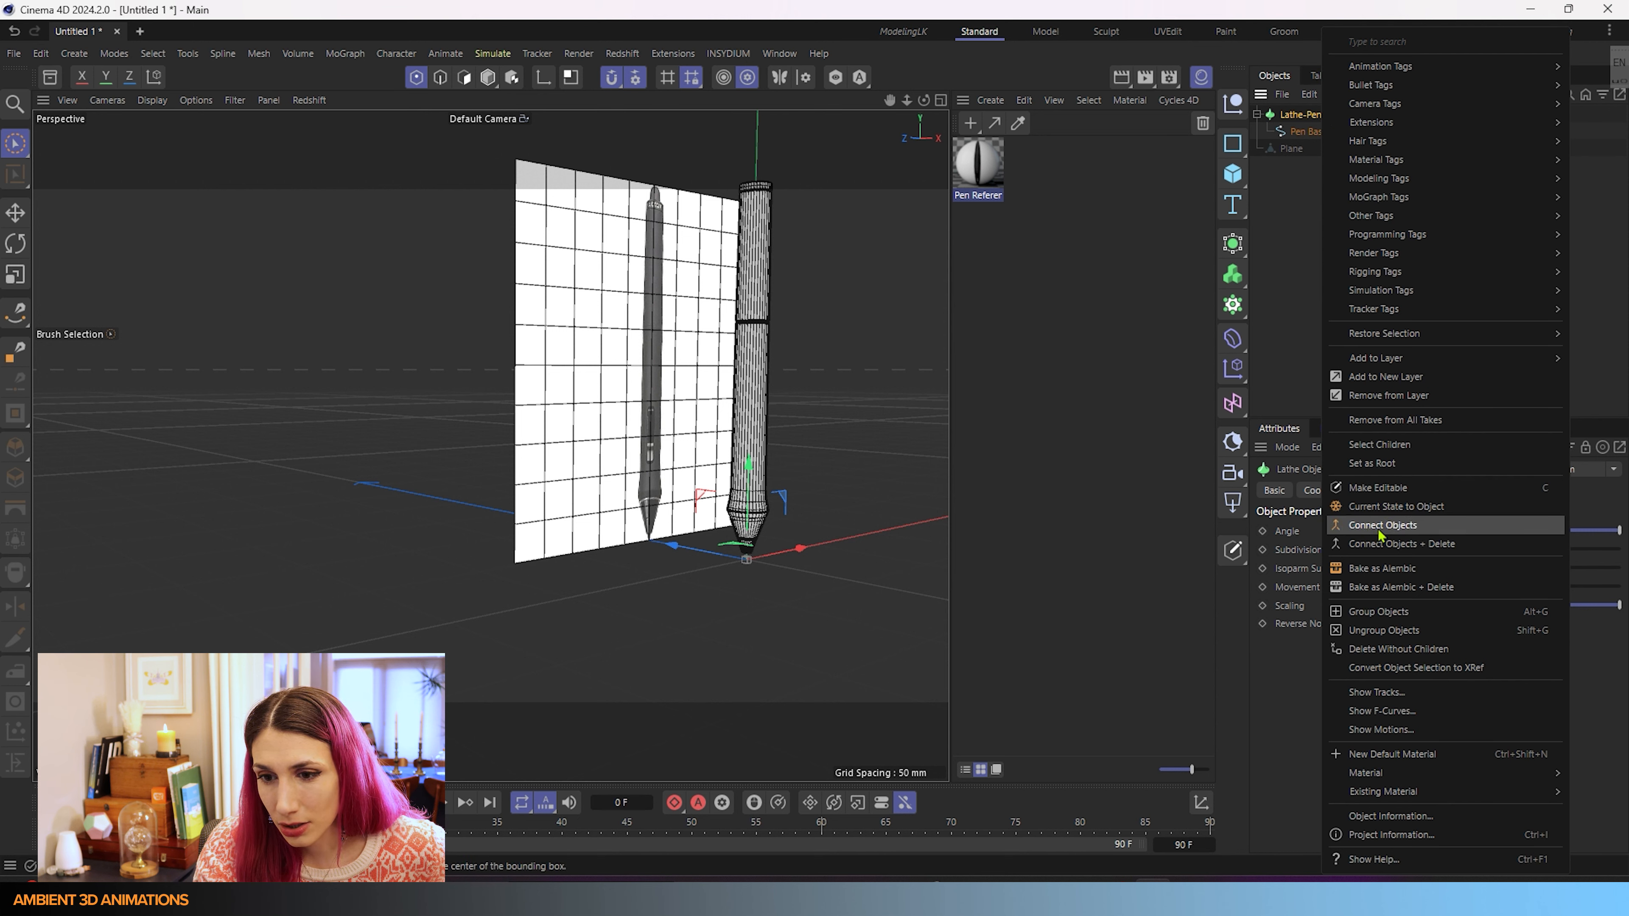
left_click(1392, 507)
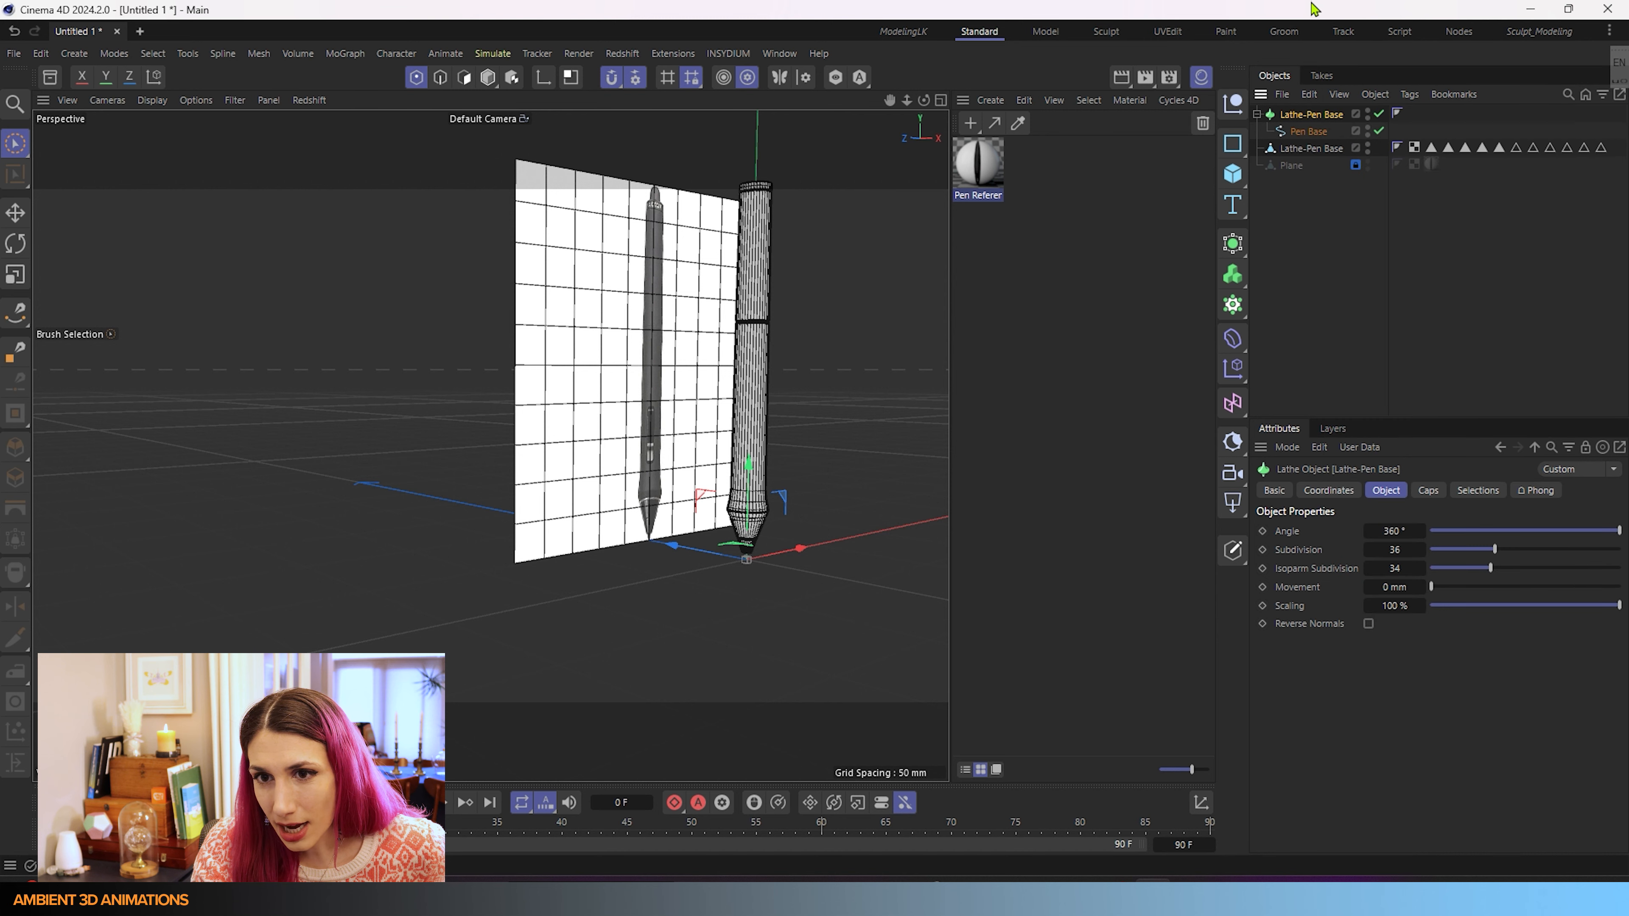
left_click(1308, 149)
left_click(475, 82)
left_click(760, 411)
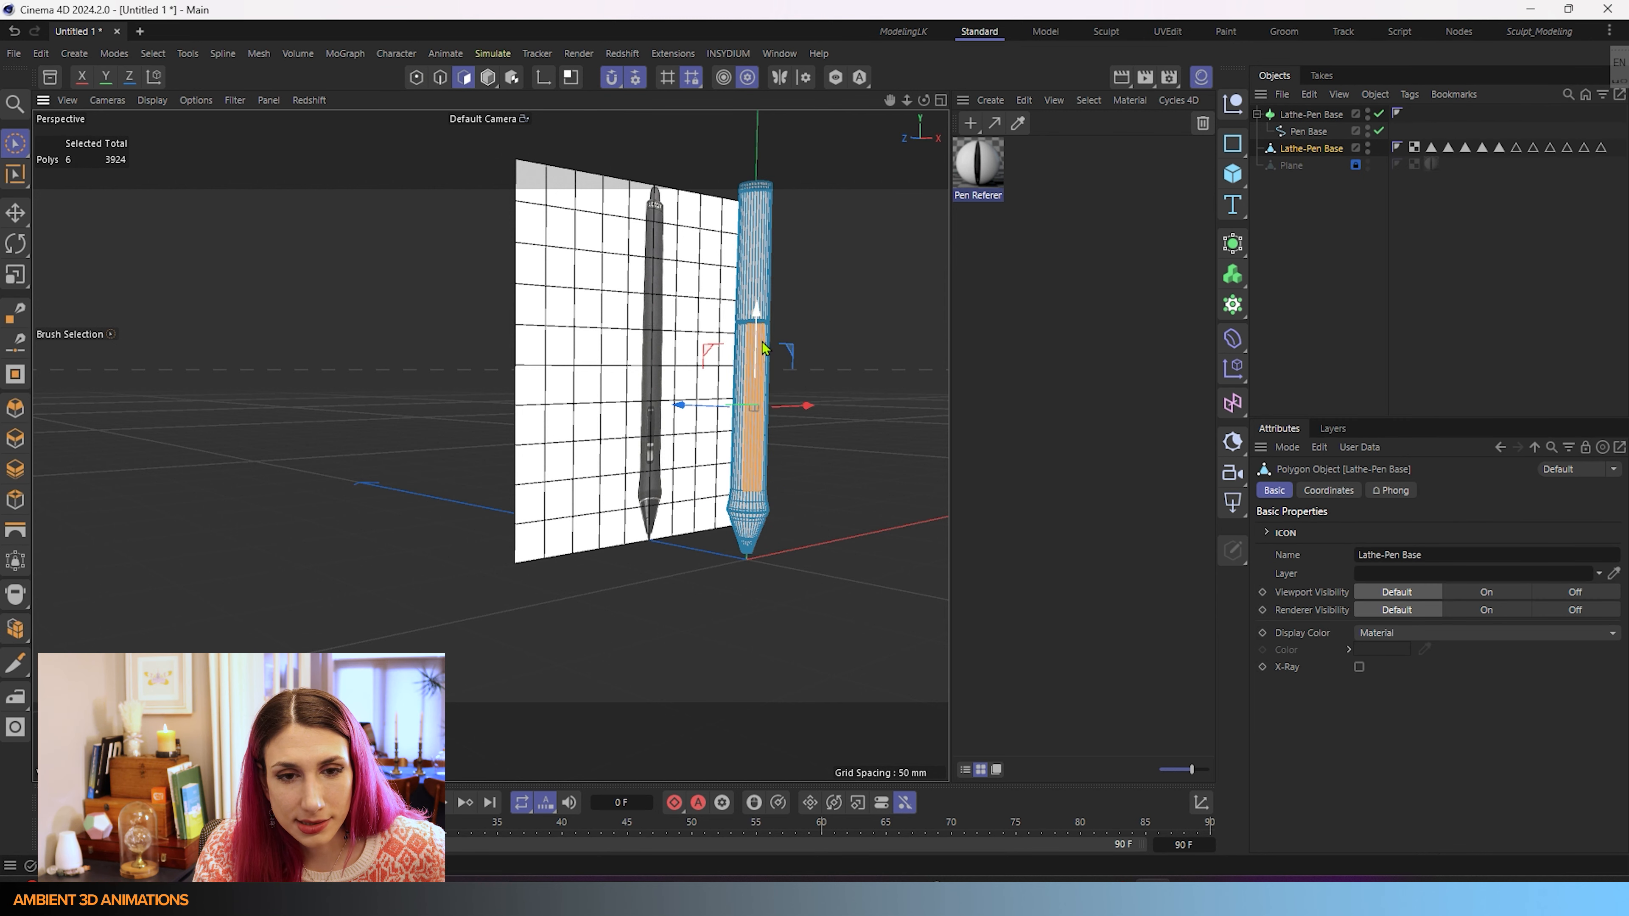
- Extend the polygon selection around the copy's lower body to inspect its long faces, and delete the polygon copy
scroll(764, 346, "up", 5)
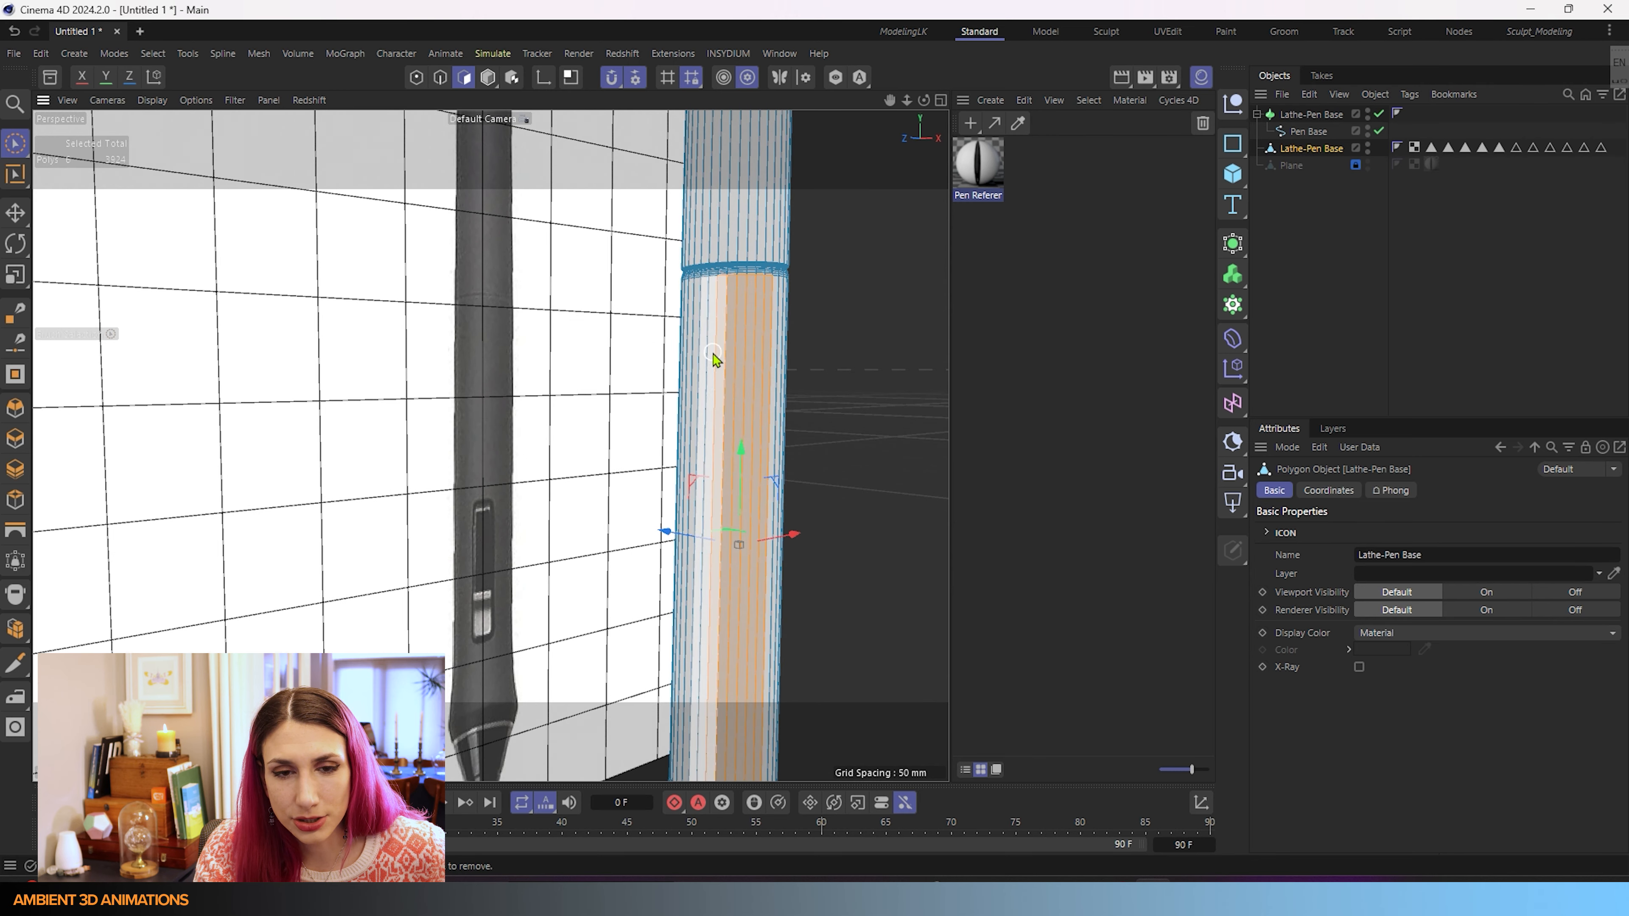
mouse_move(716, 358)
left_mouse_down("alt")
mouse_move(752, 342)
mouse_move(689, 431)
mouse_move(764, 434)
mouse_move(741, 427)
mouse_move(738, 353)
mouse_move(720, 364)
mouse_move(742, 338)
mouse_move(789, 369)
left_mouse_up("alt")
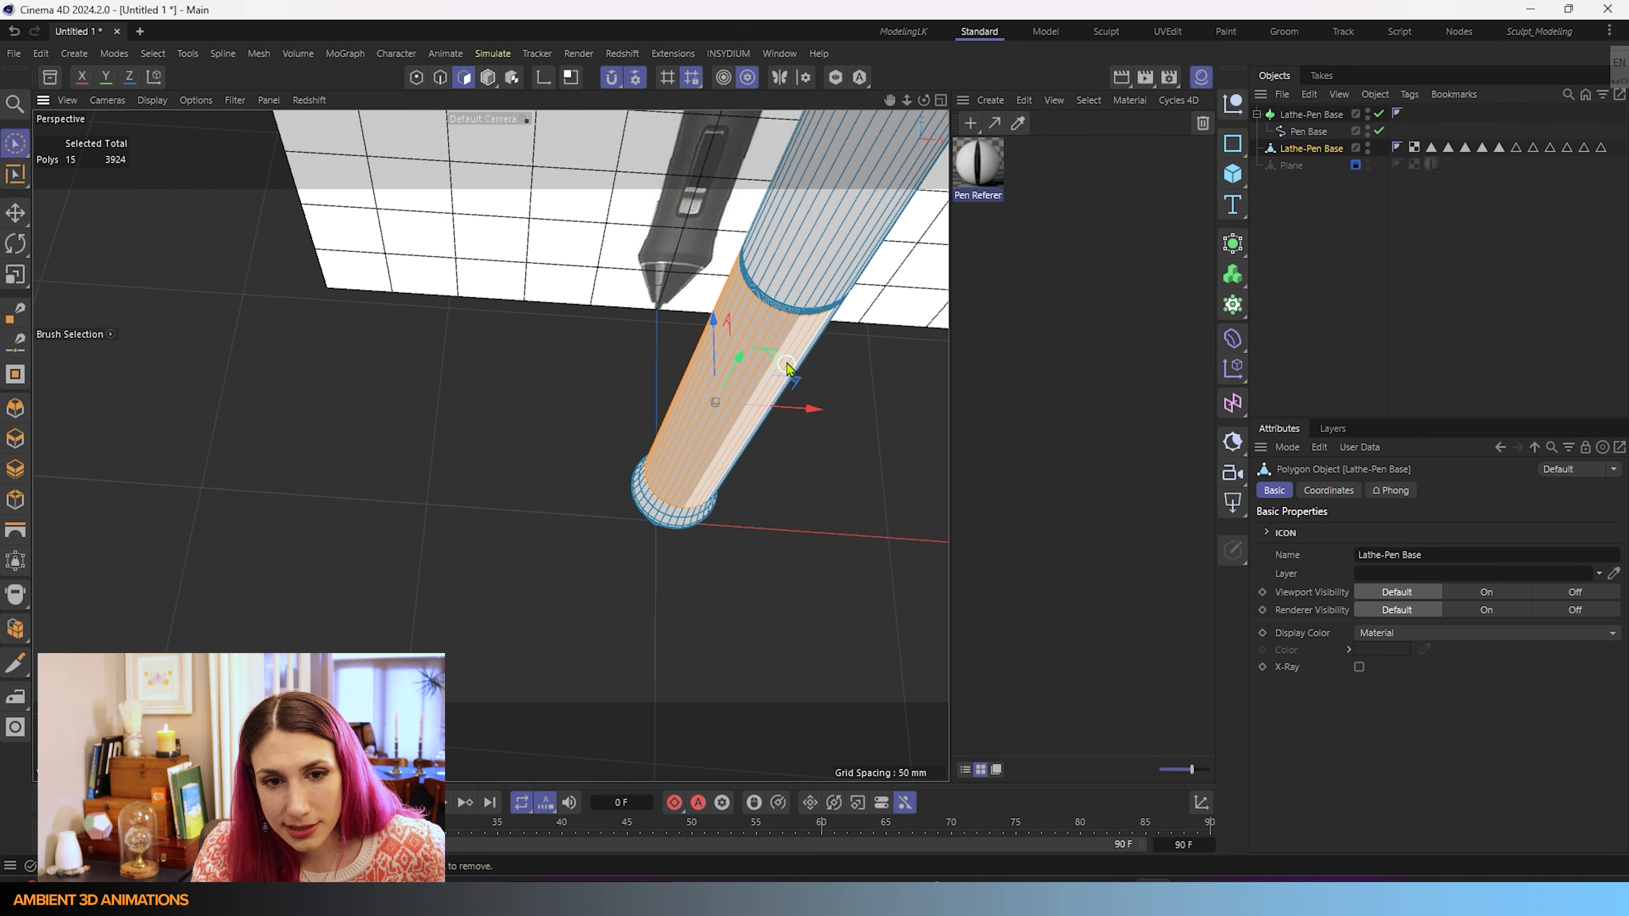
scroll(771, 346, "up", 8)
left_click_drag(707, 313, 654, 338, "alt")
scroll(654, 357, "down", 6)
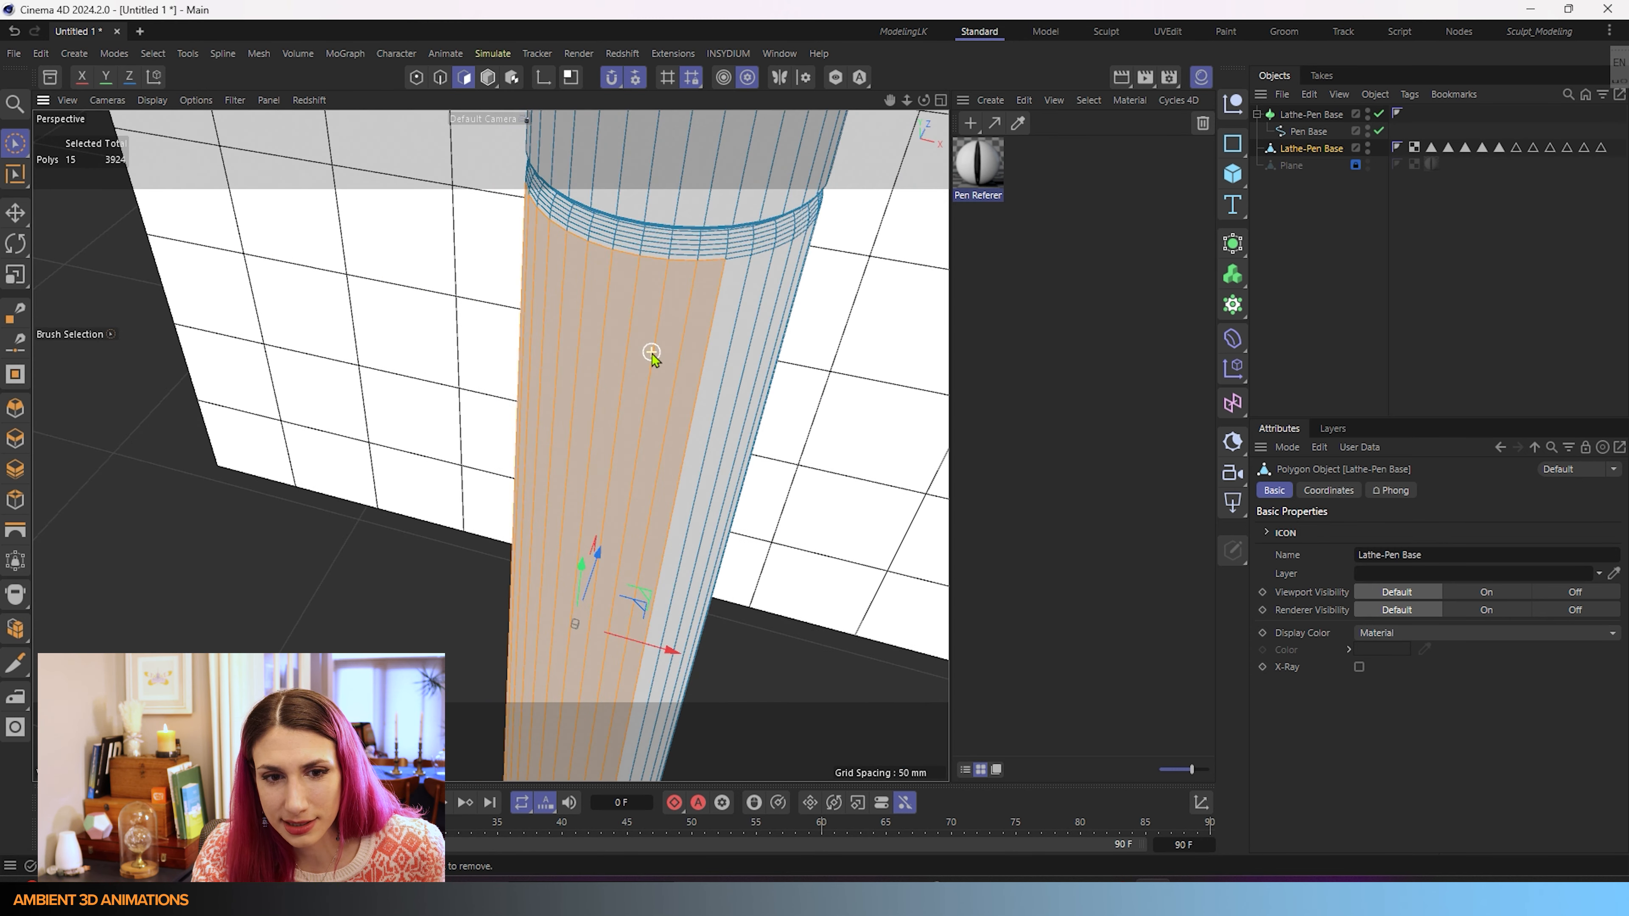
scroll(650, 353, "down", 3)
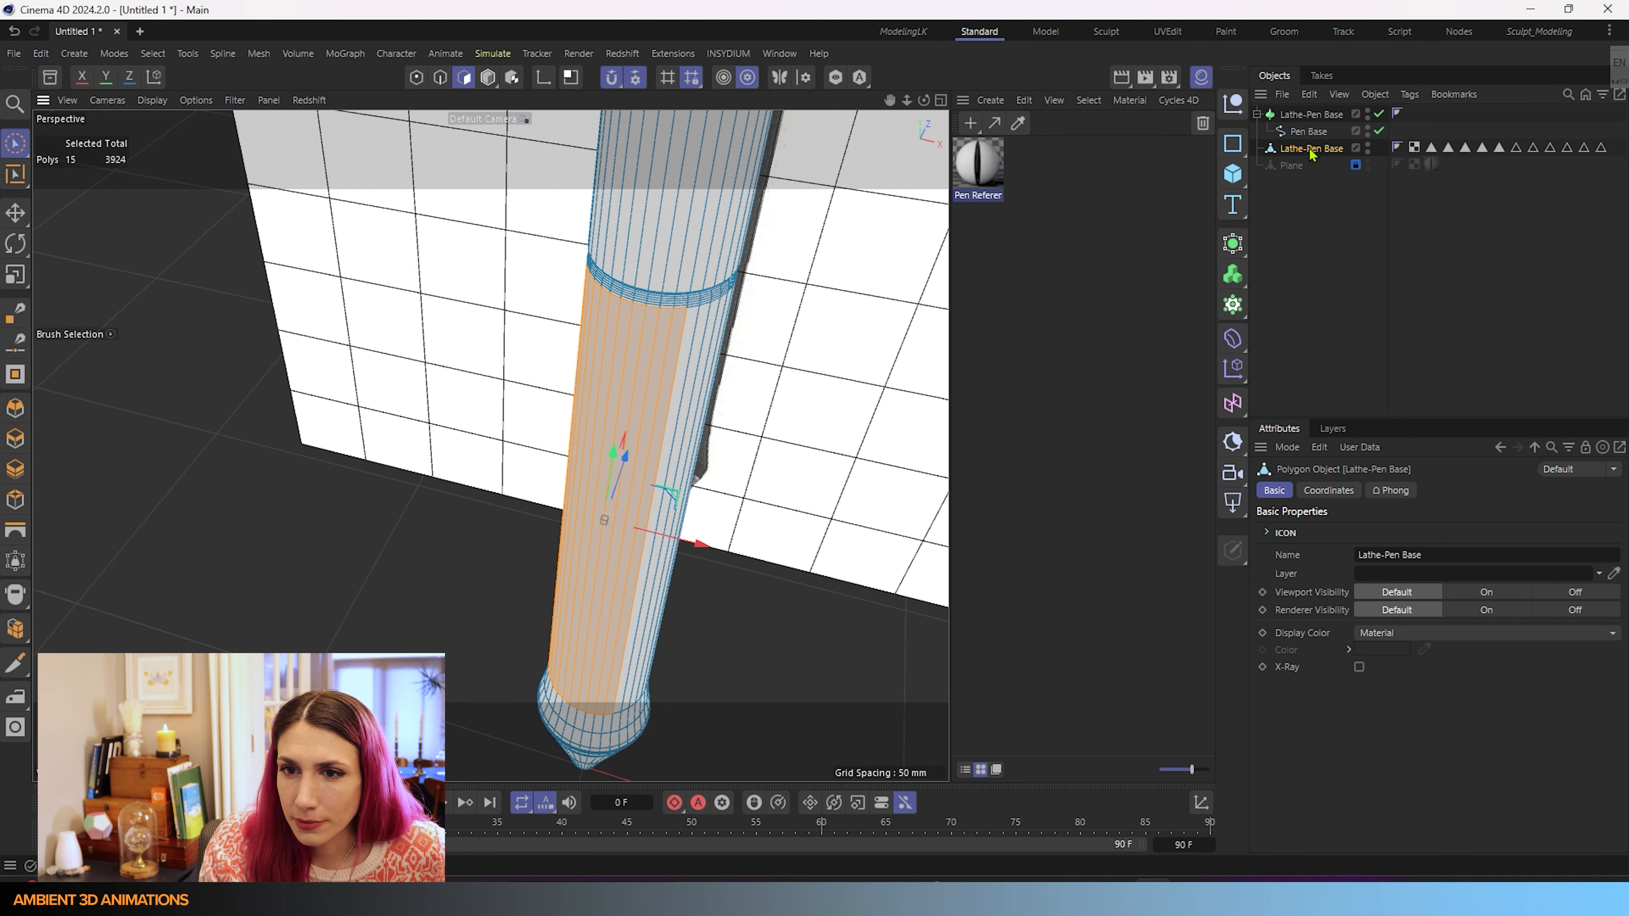
key("Delete")
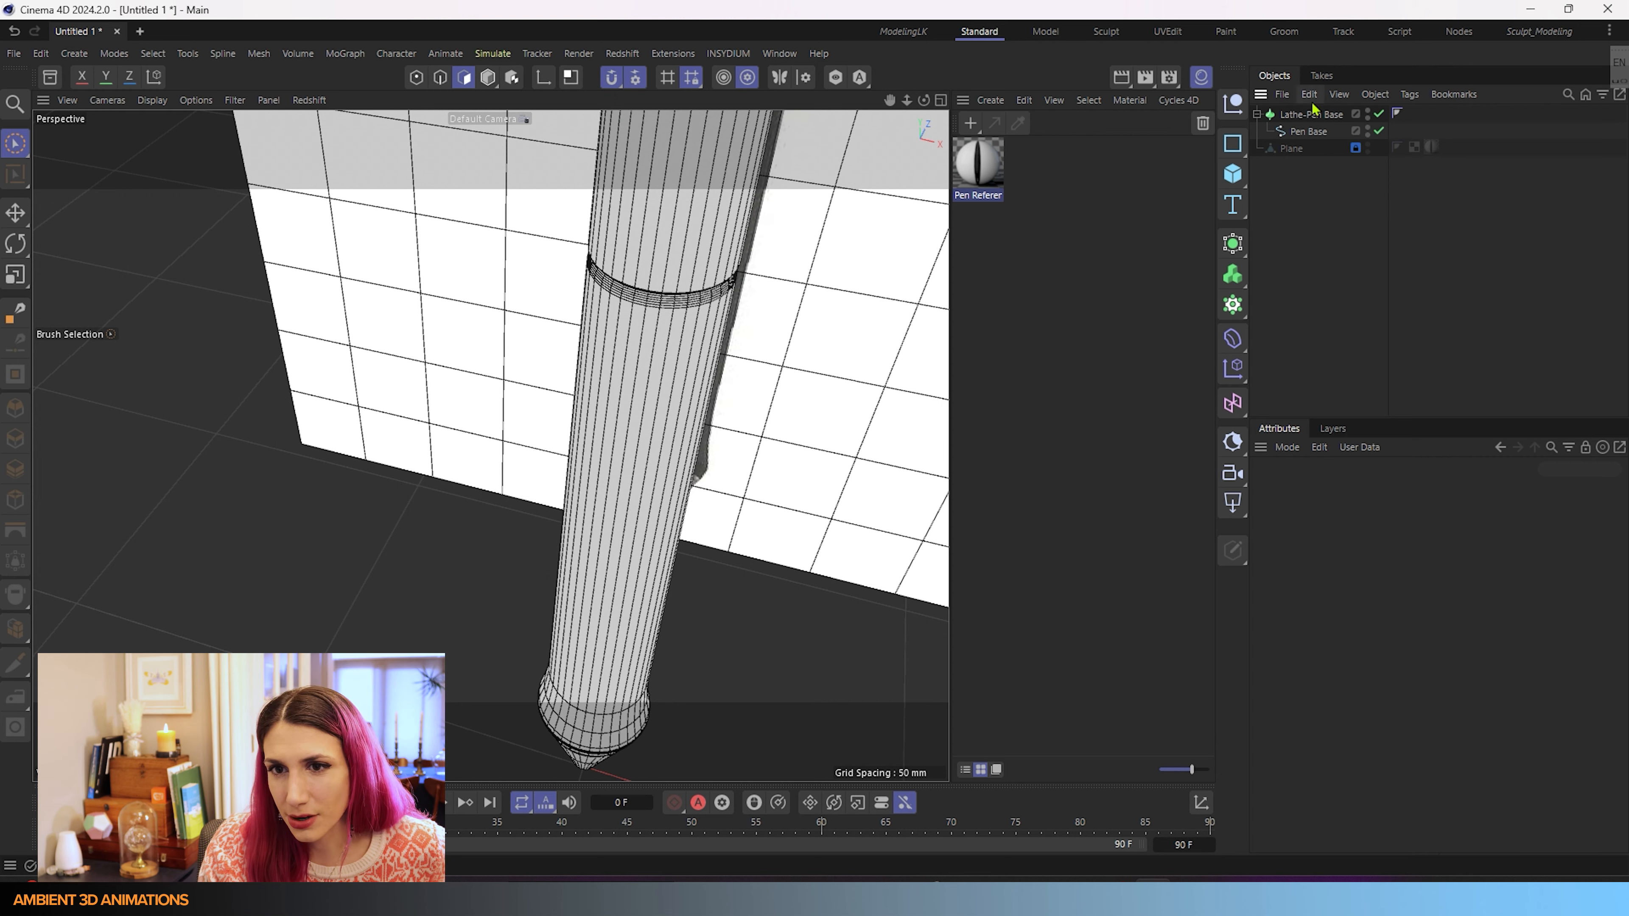
- Select the Lathe-Pen Base generator and display its Caps and Bevels settings with the whole pen in view
left_click(1312, 114)
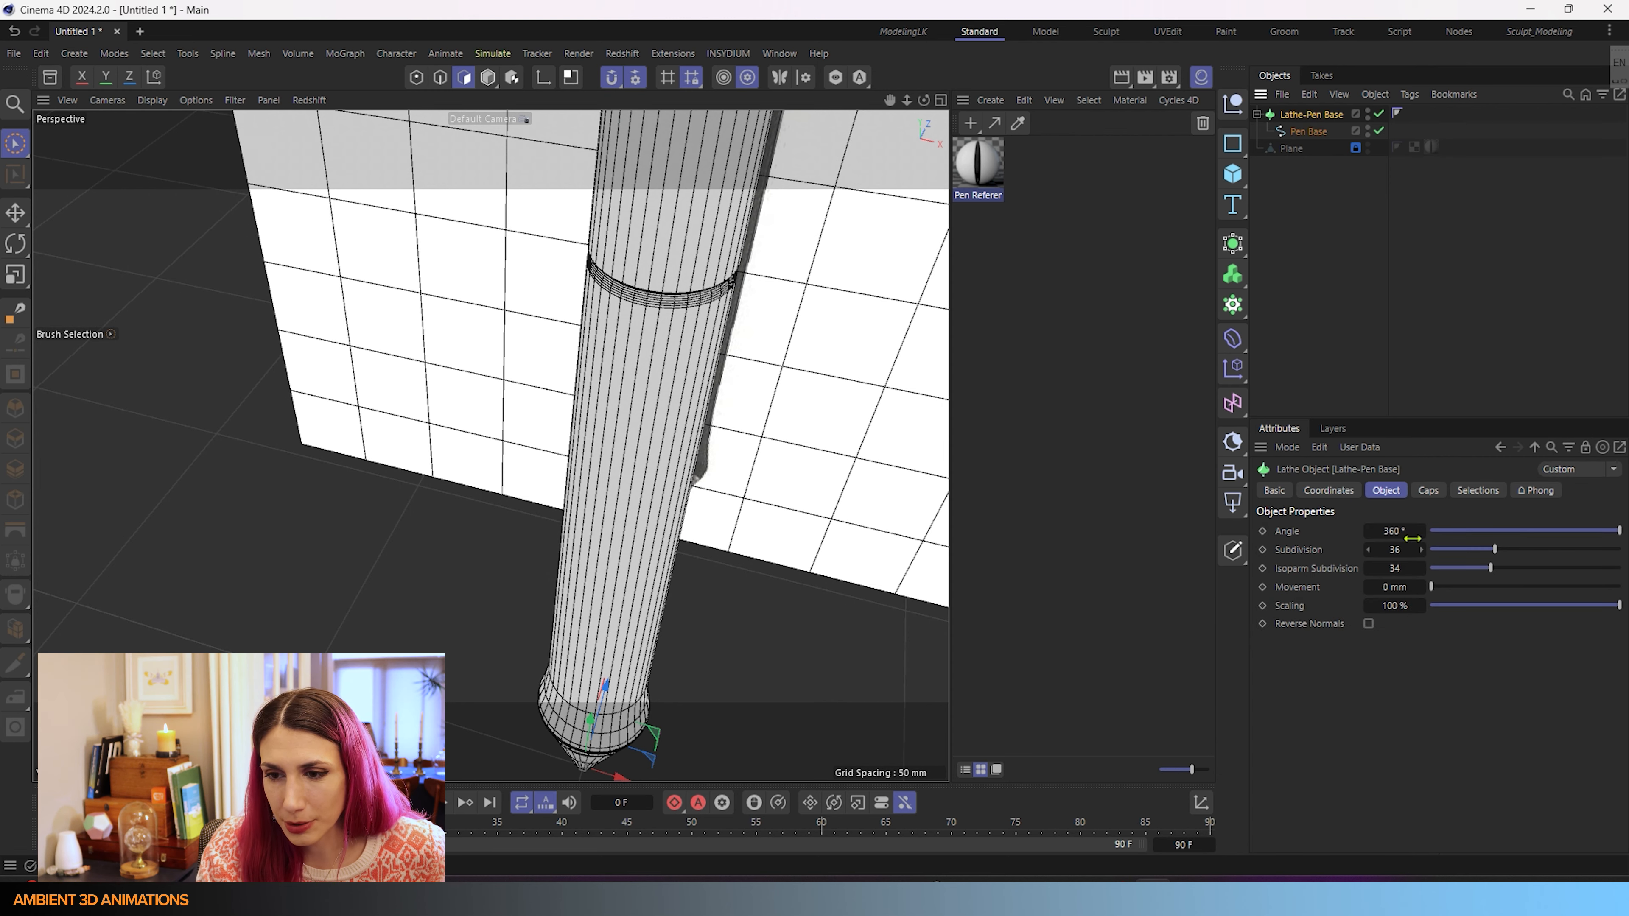
scroll(667, 455, "down", 6)
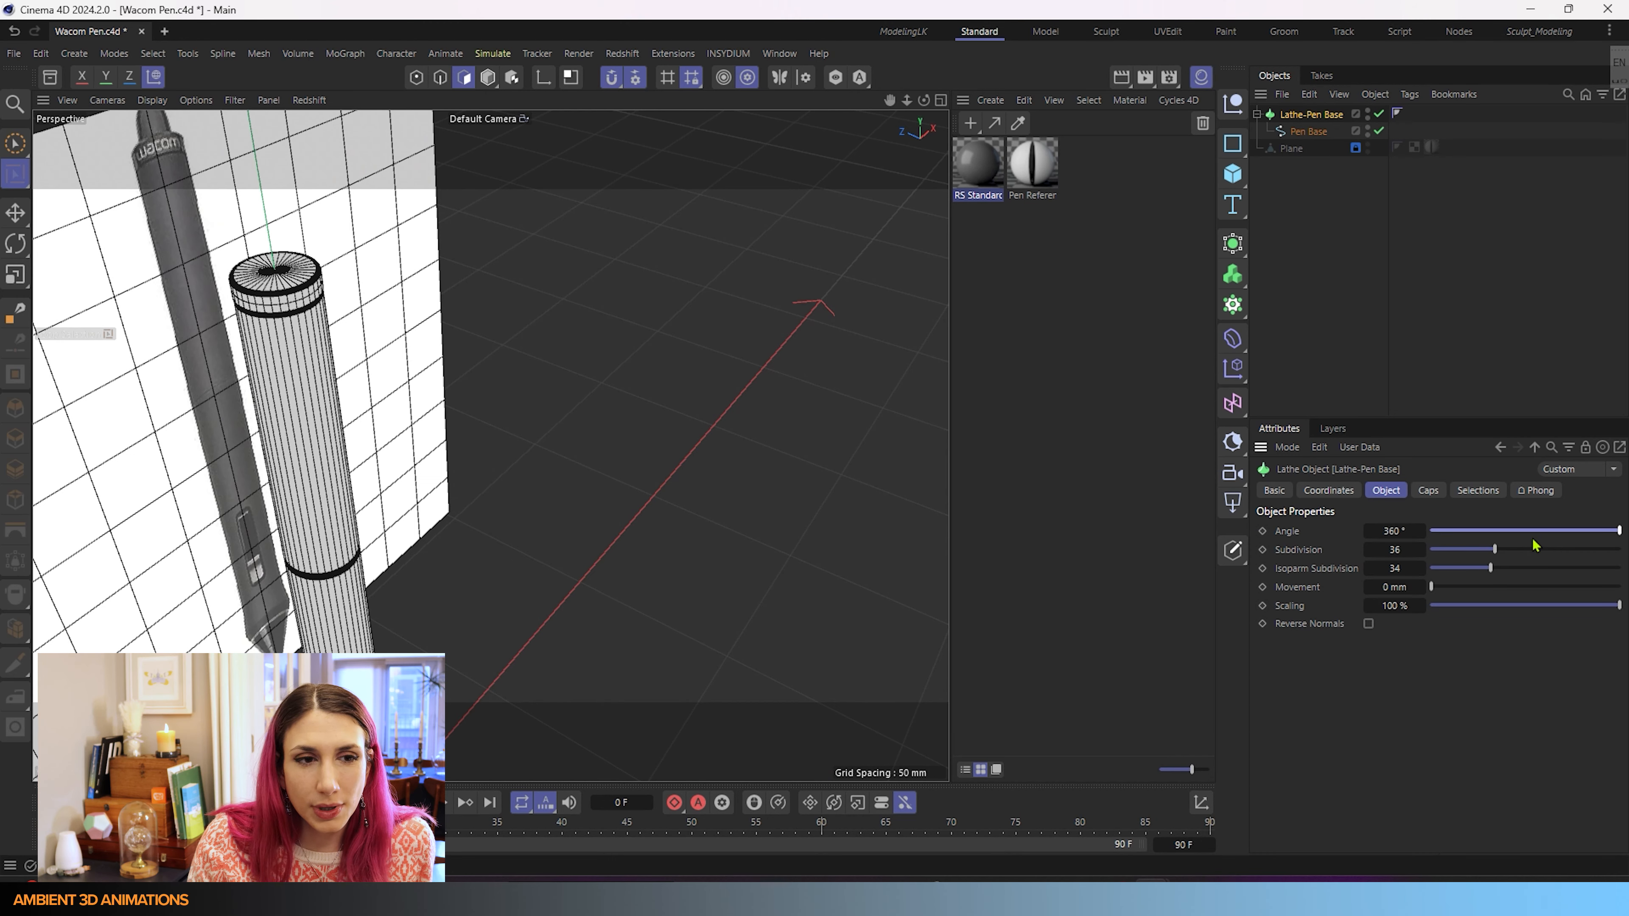
left_click(1429, 491)
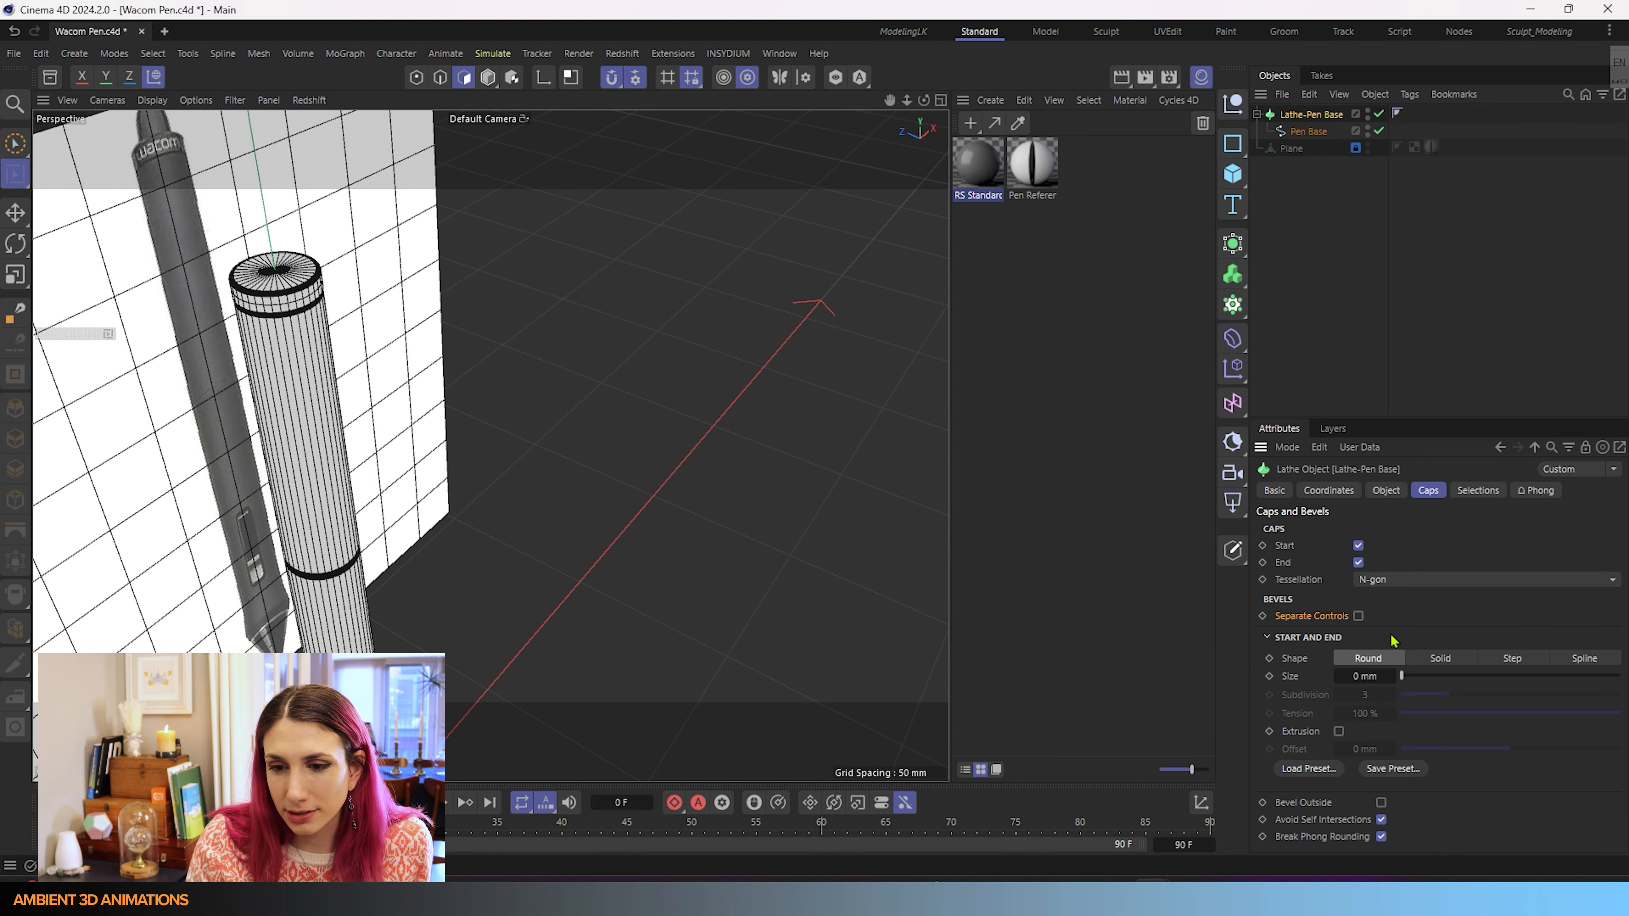
scroll(642, 631, "down", 5)
middle_click_drag(616, 609, 662, 439, "alt")
left_click_drag(661, 462, 667, 451, "alt")
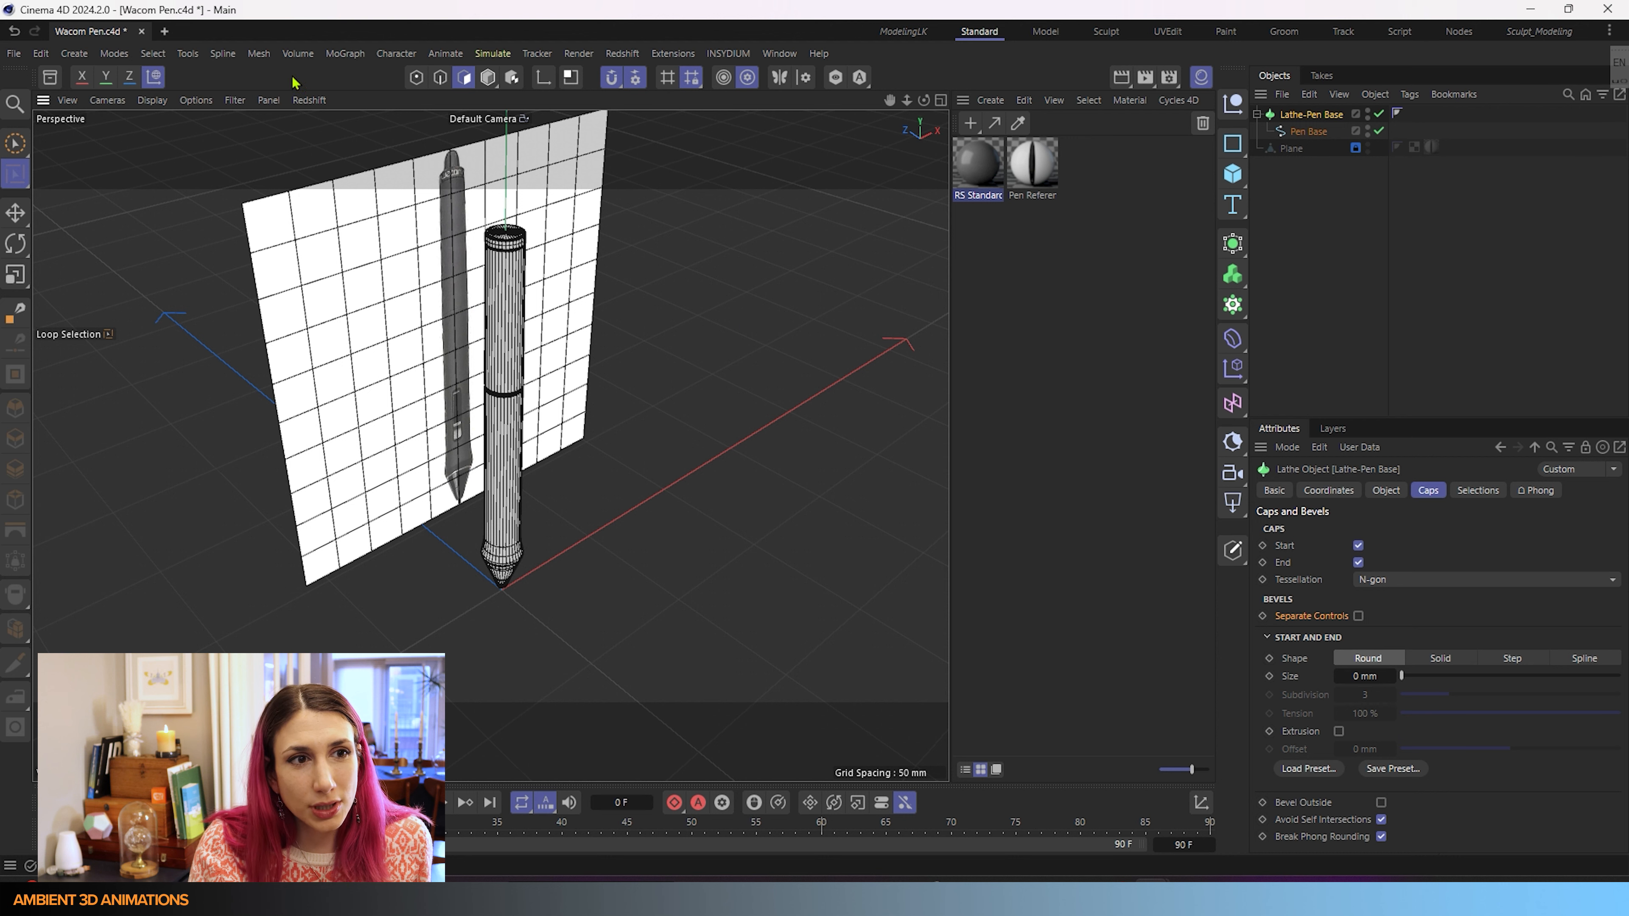
- Start a new project, add a Star spline and move it along the X axis away from the origin
left_click(164, 31)
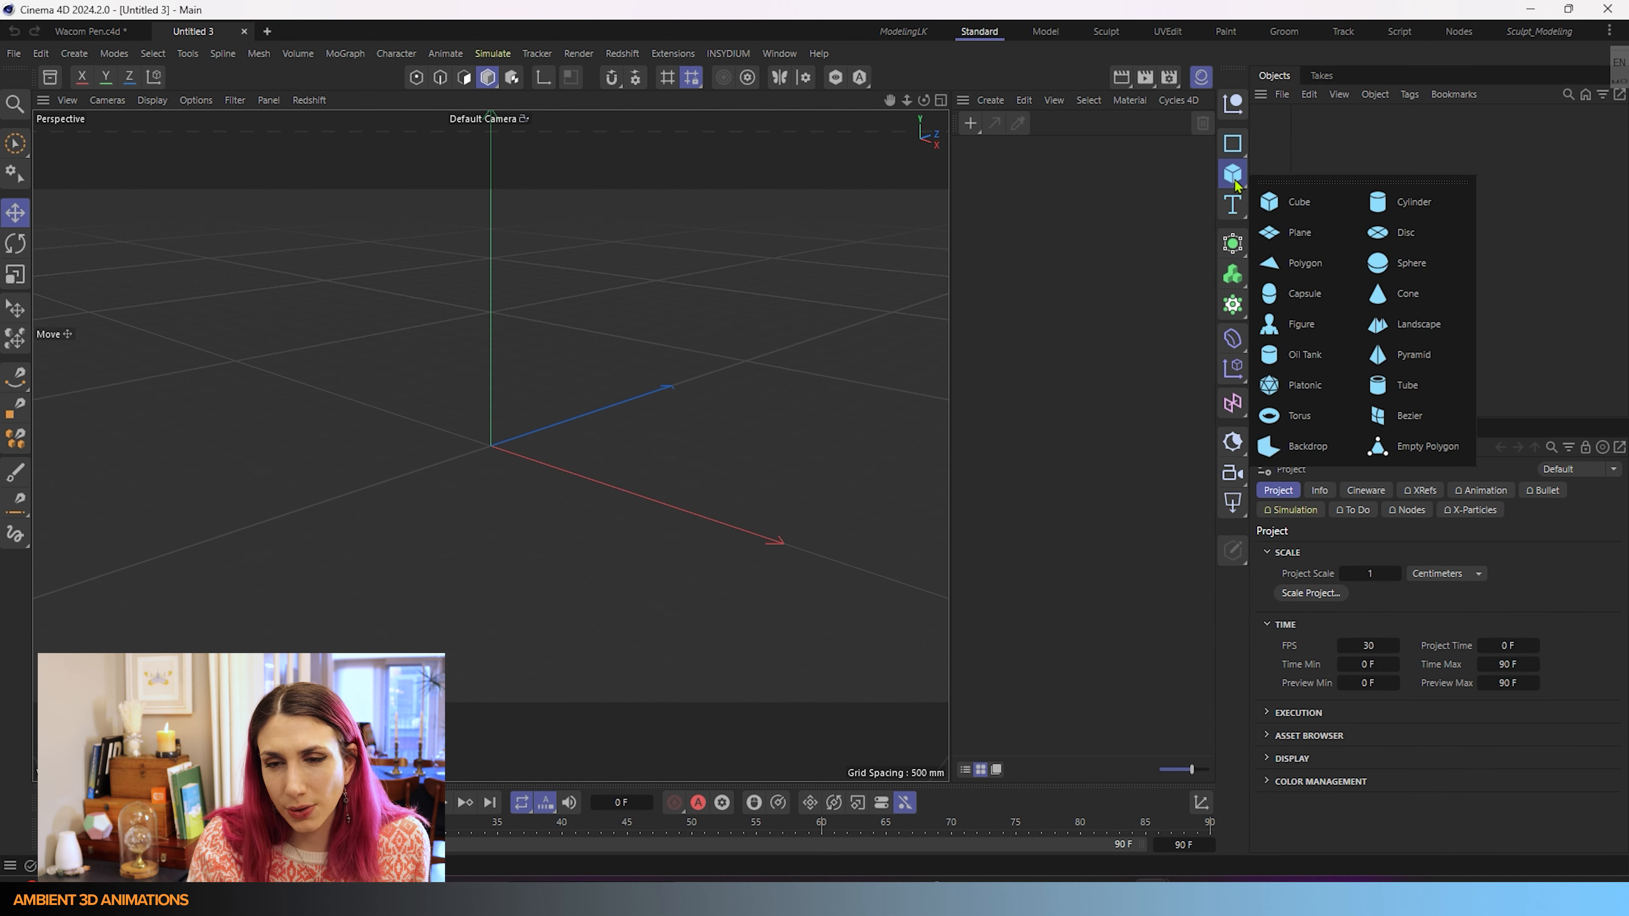
mouse_move(1232, 146)
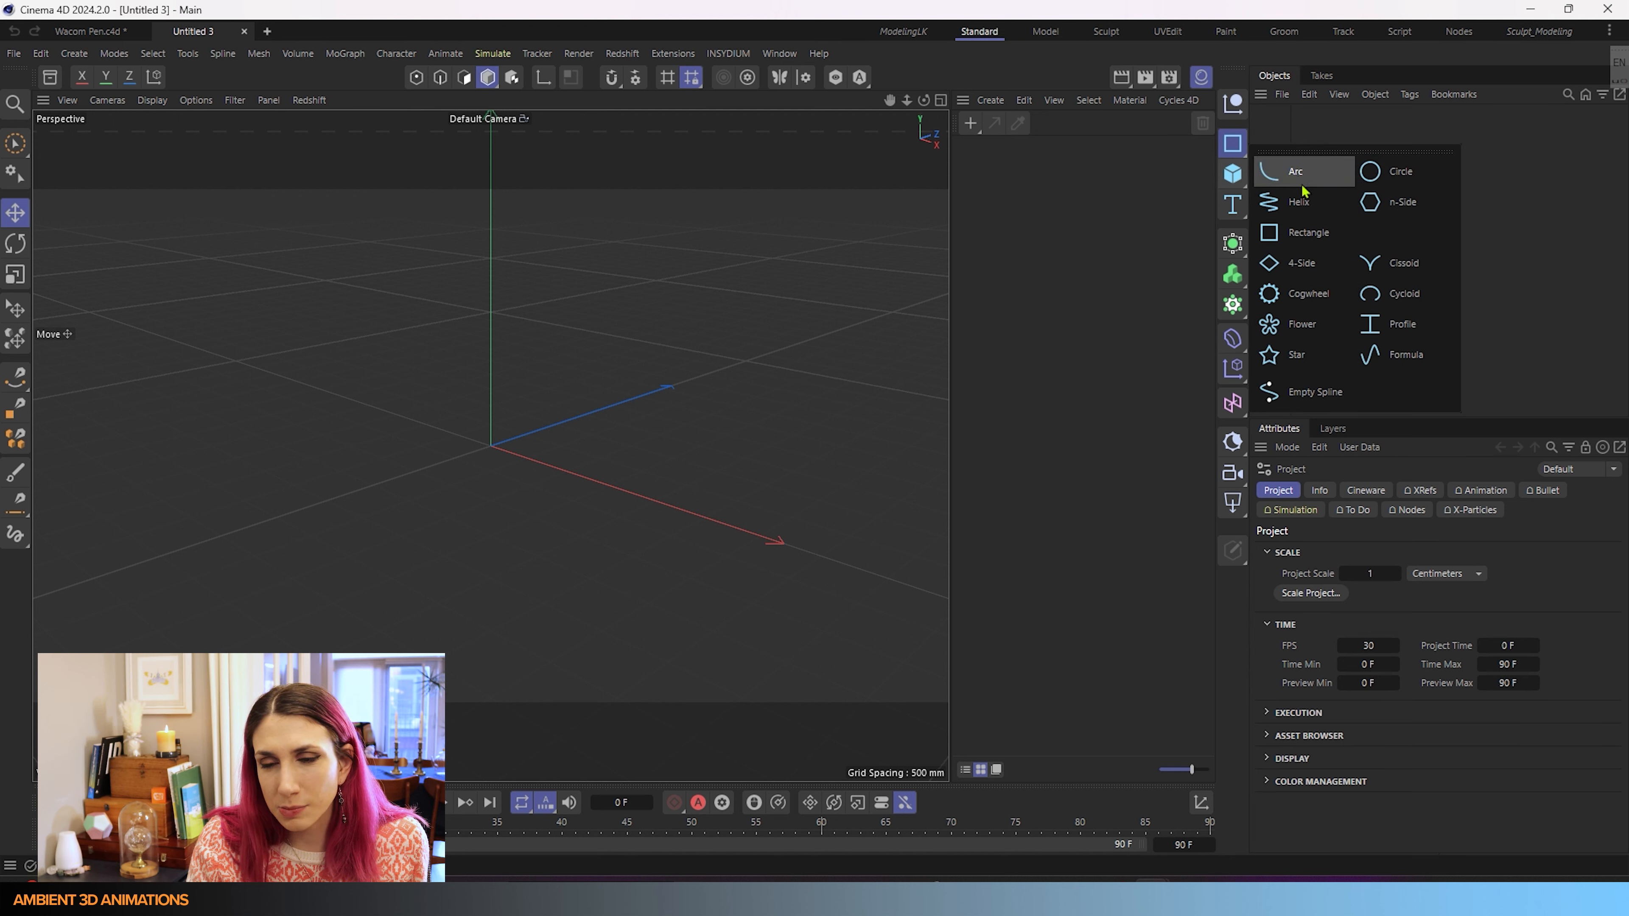
left_click(1291, 356)
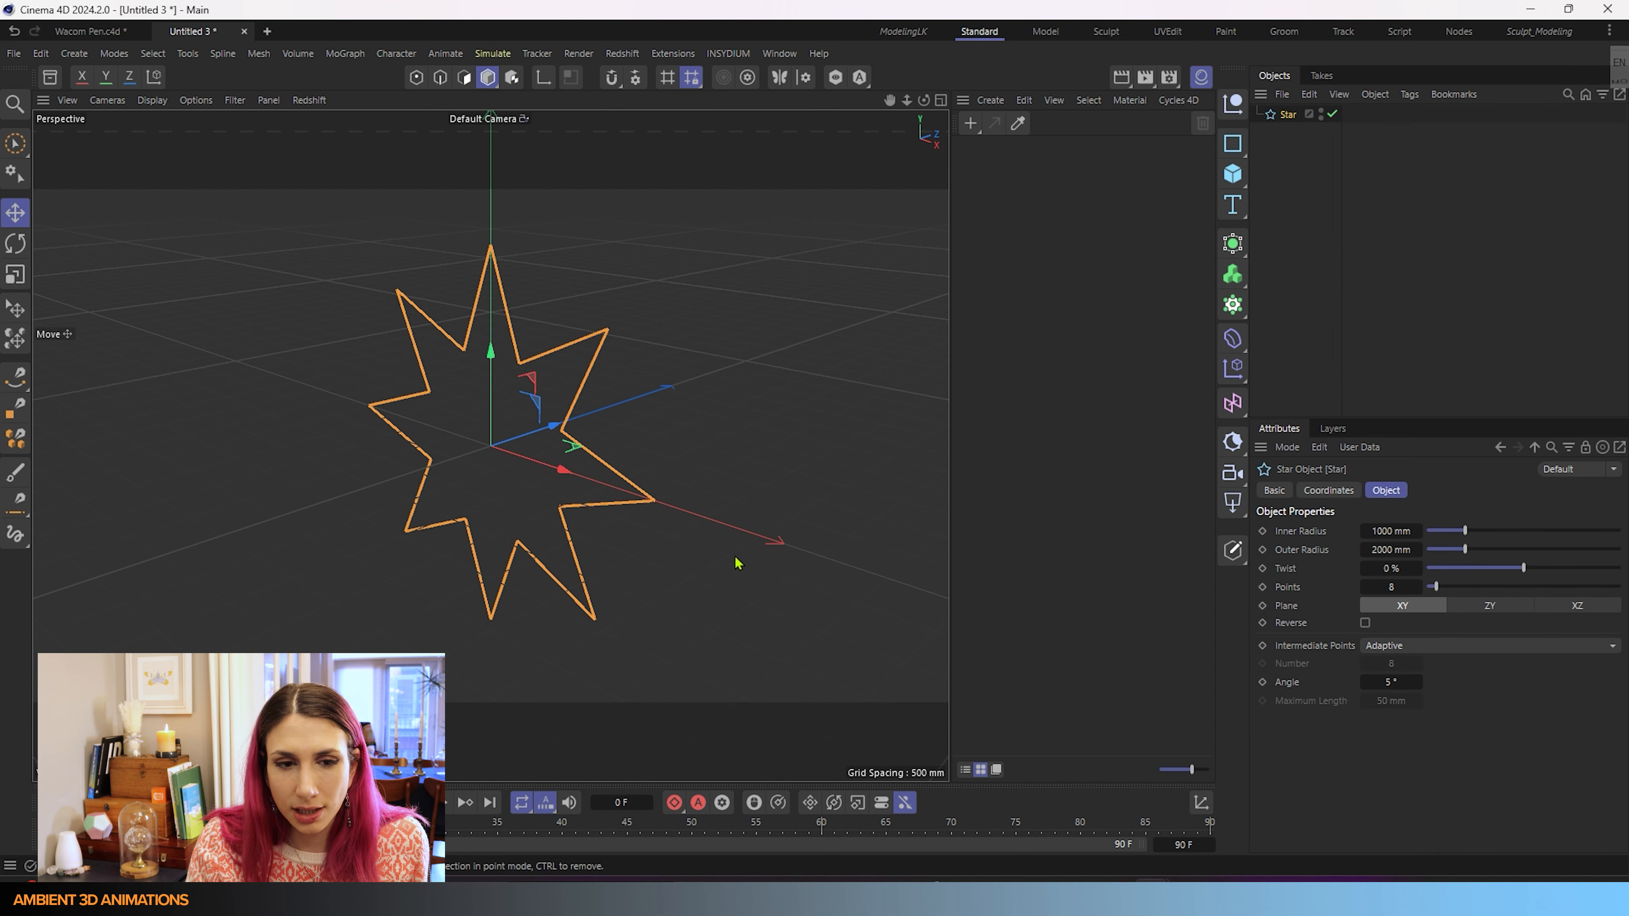
left_click_drag(571, 465, 934, 667)
scroll(933, 667, "down", 5)
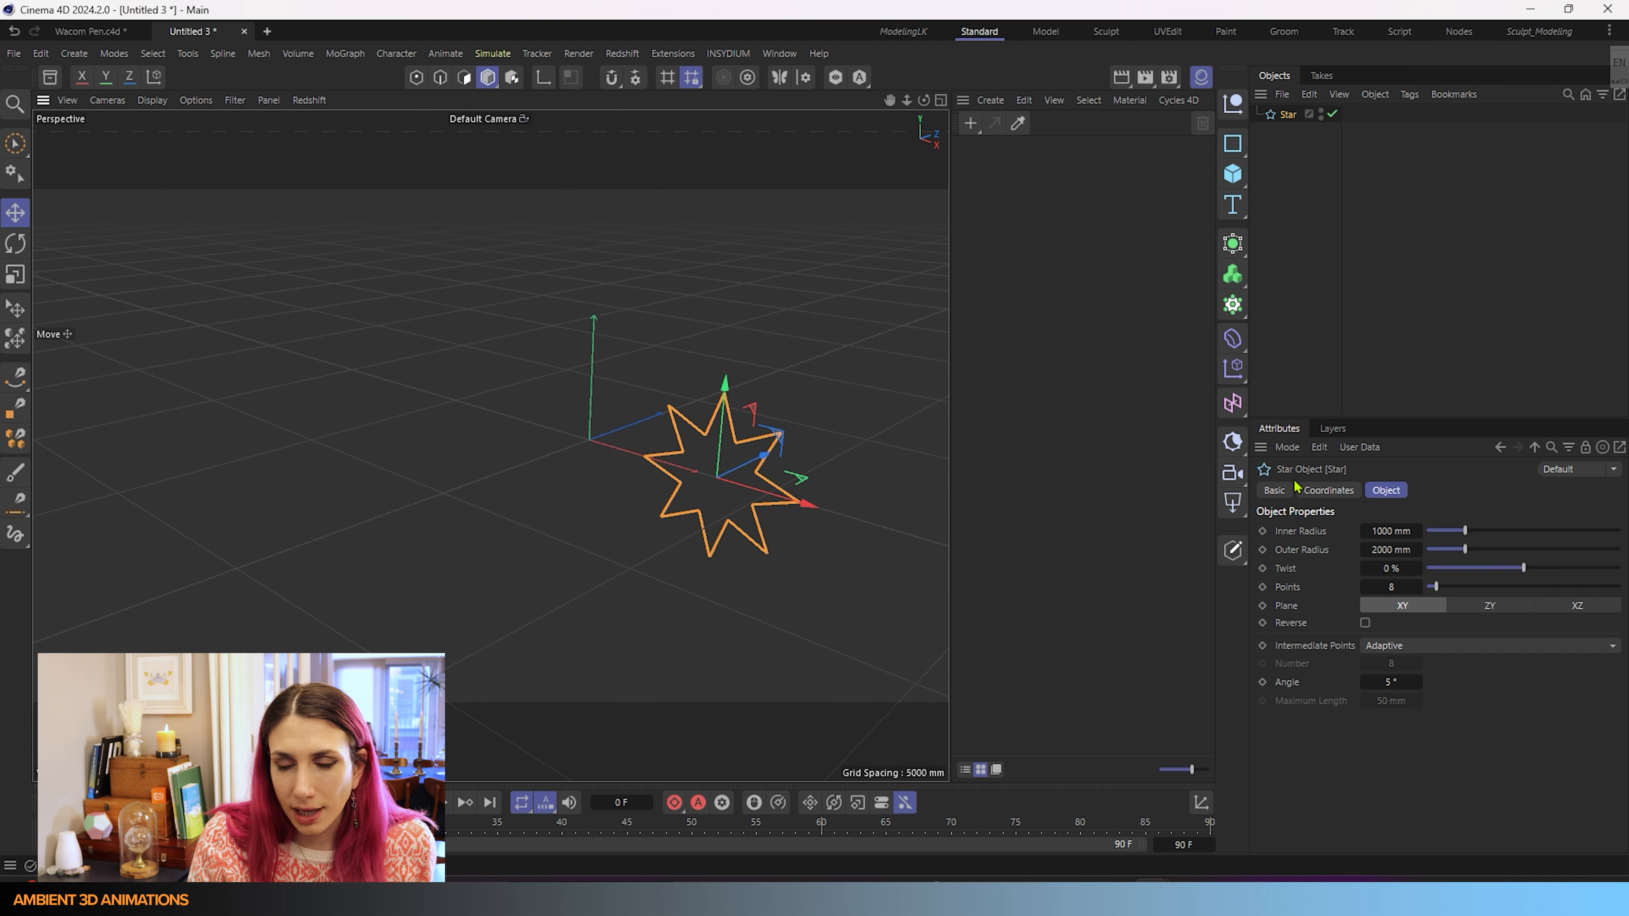
- Add a Lathe generator, make the Star spline its child and select the Lathe
left_click(1232, 243)
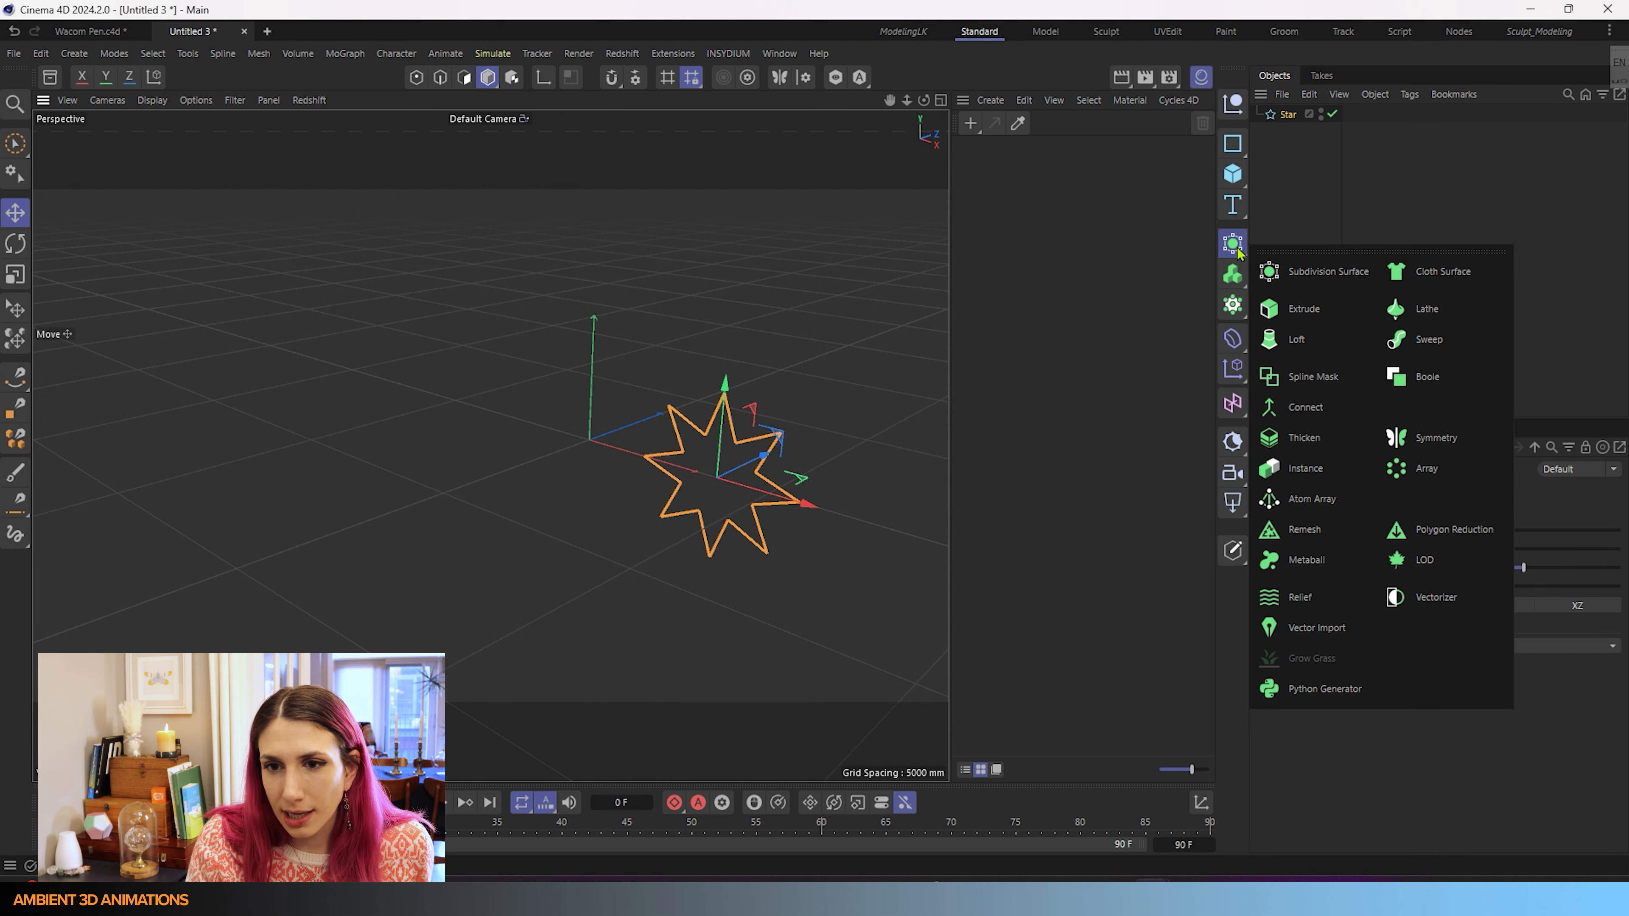
left_click(1404, 309)
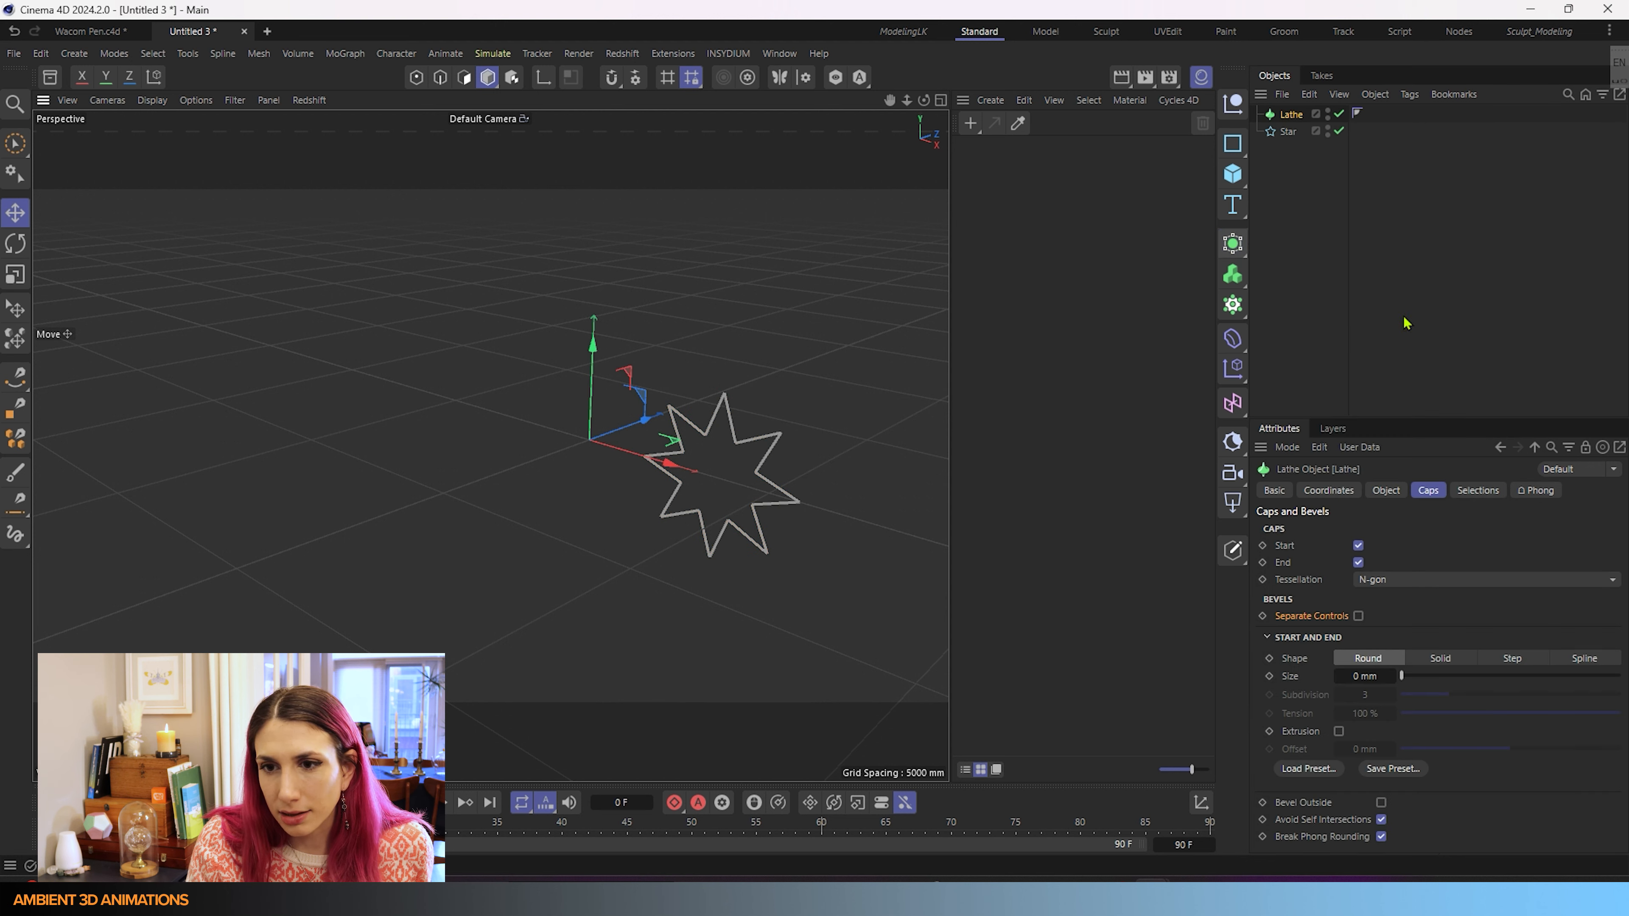
left_click_drag(1290, 132, 1293, 117)
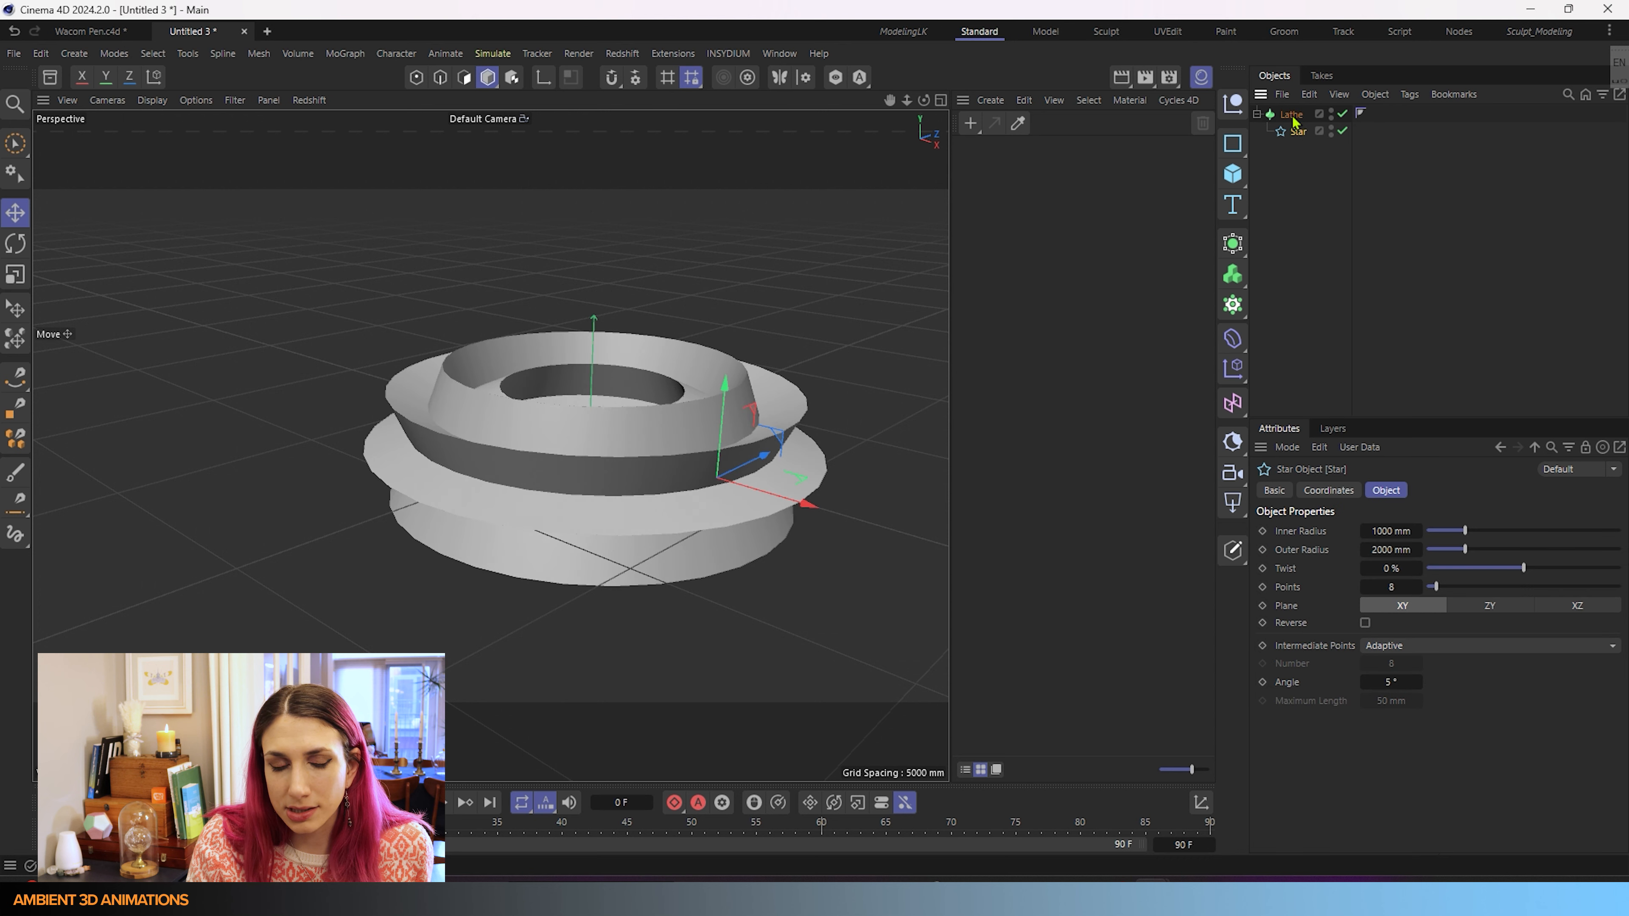
left_click(1294, 115)
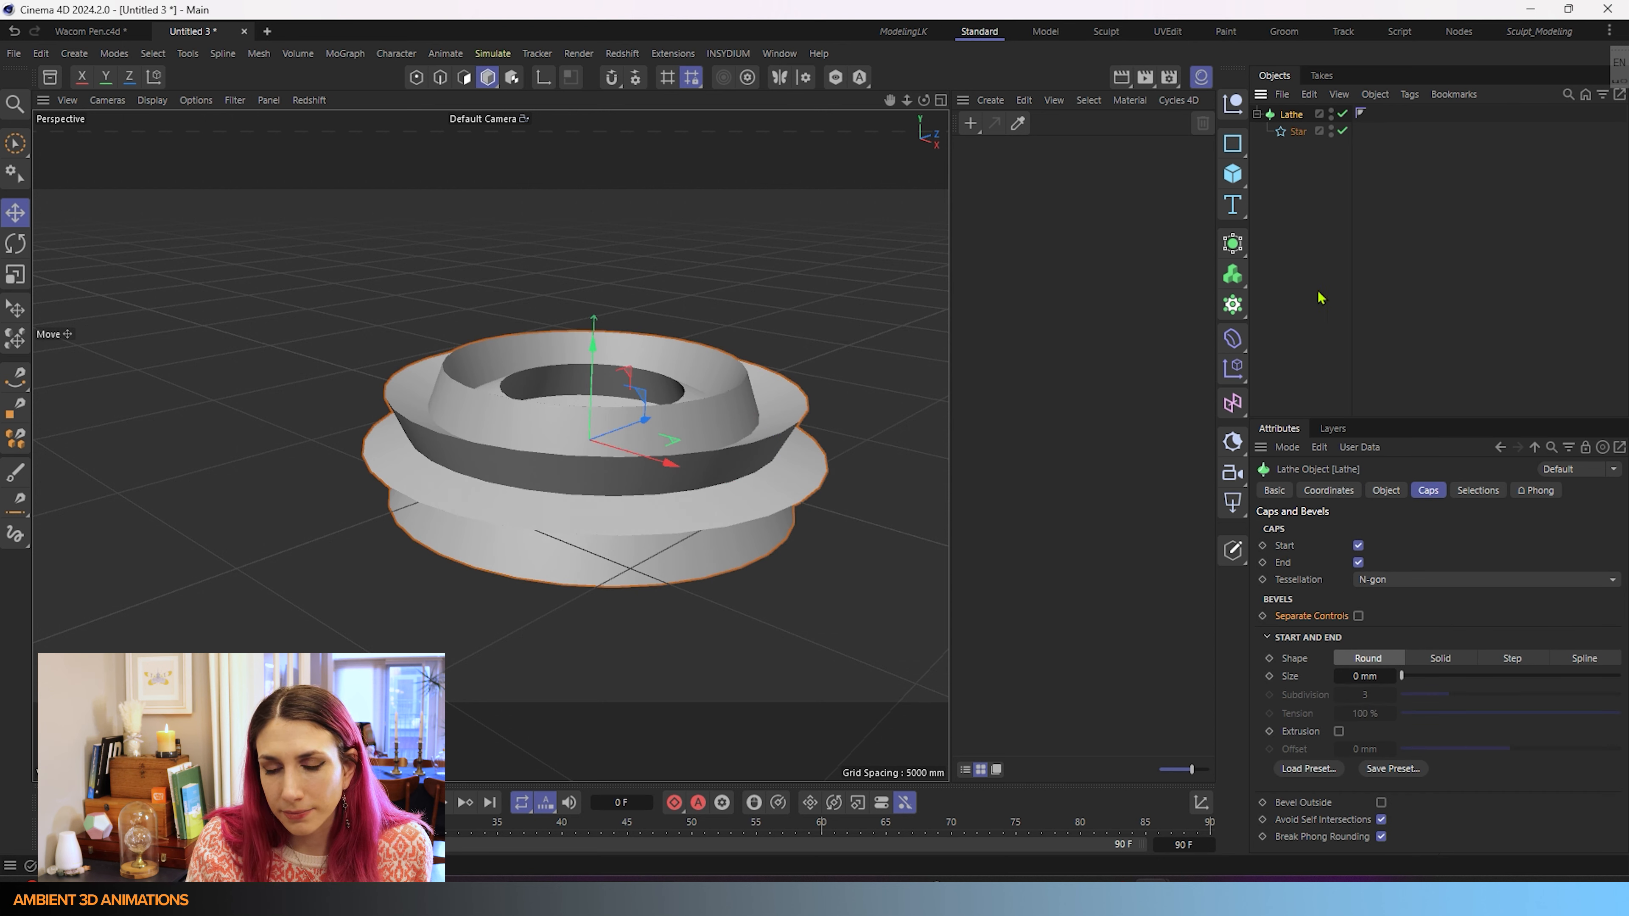
- Set the Lathe's angle to 830° and its subdivision to 95
left_click(1385, 491)
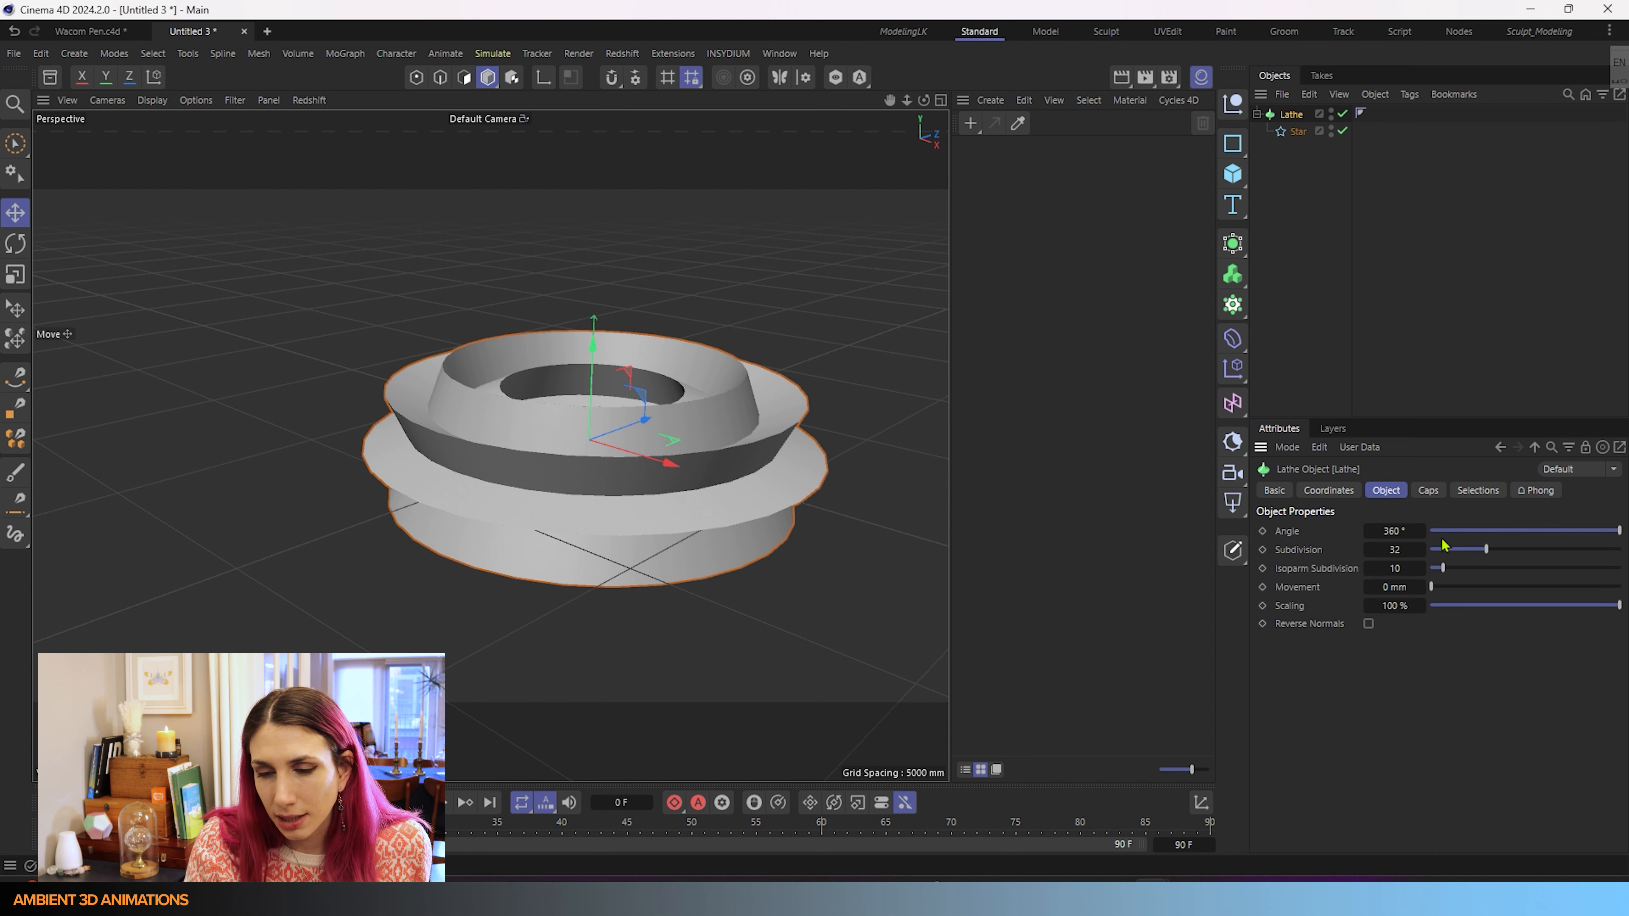
left_click_drag(1422, 532, 1422, 494)
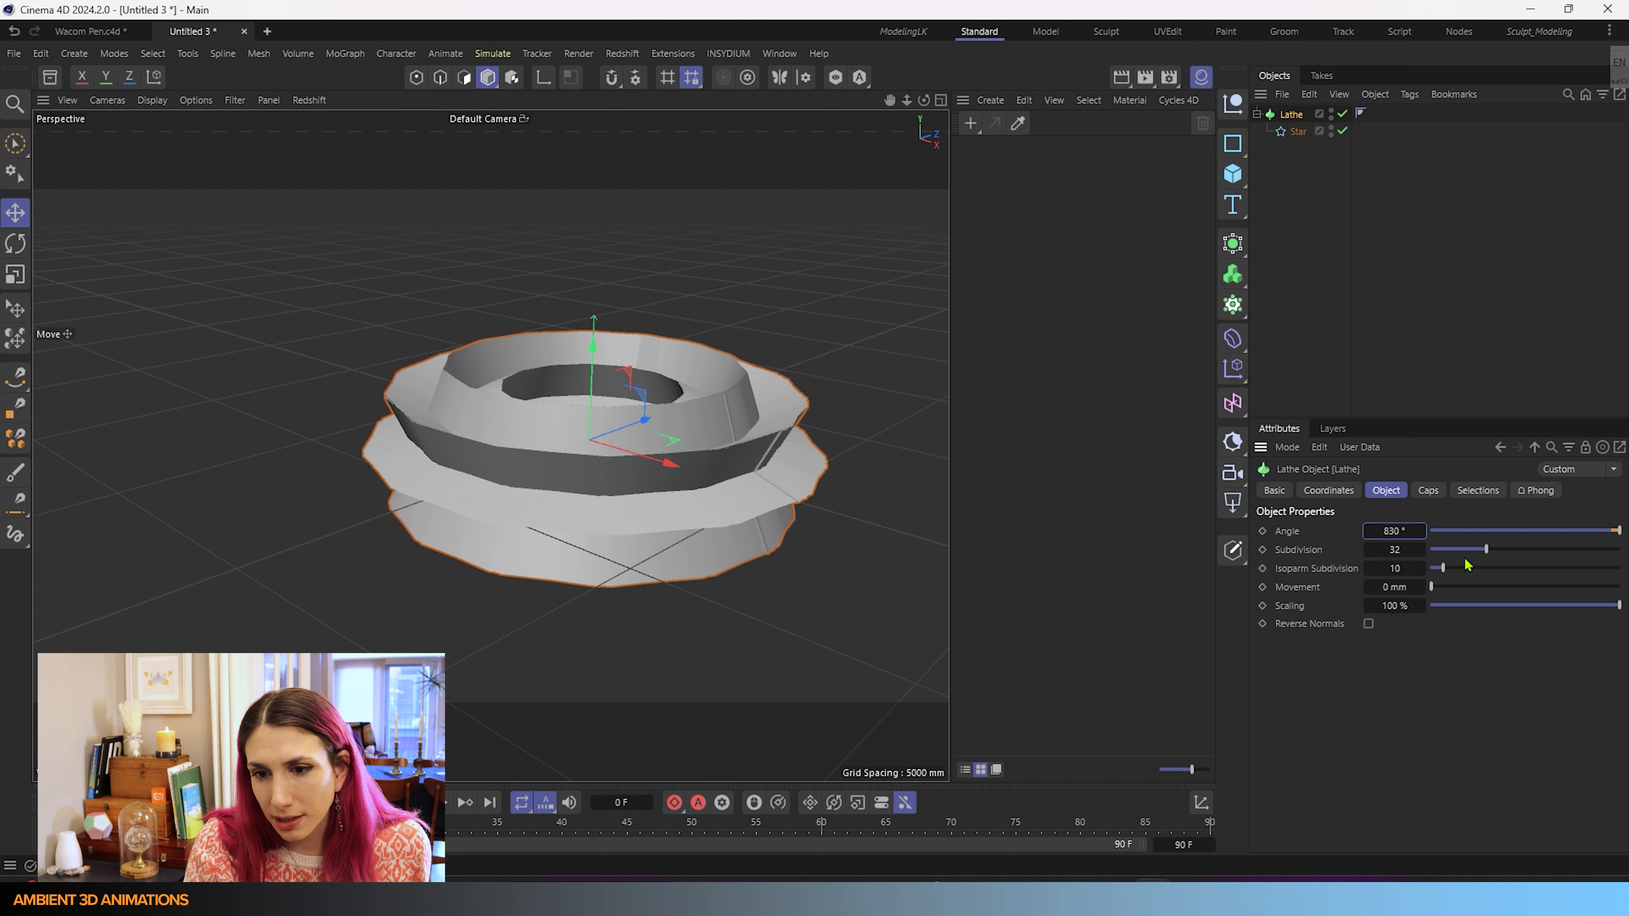
left_click_drag(1488, 556, 1614, 556)
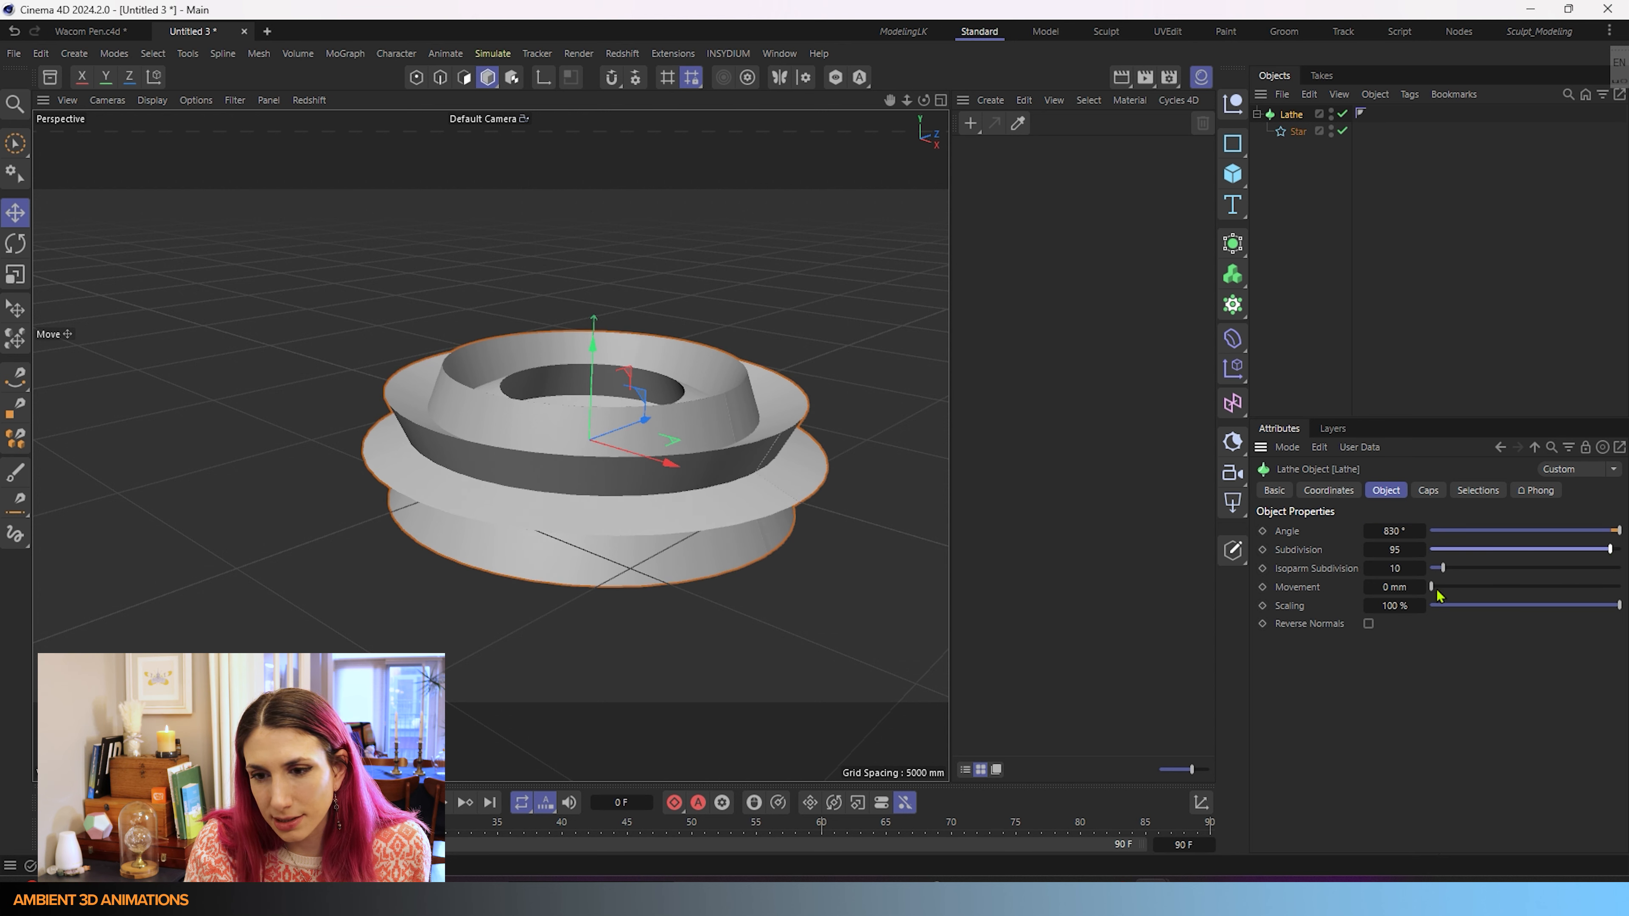
- Raise the Lathe's movement to 11756 mm to pull the star profile into a spiral, and view it from several sides
left_click_drag(1436, 591, 1619, 587)
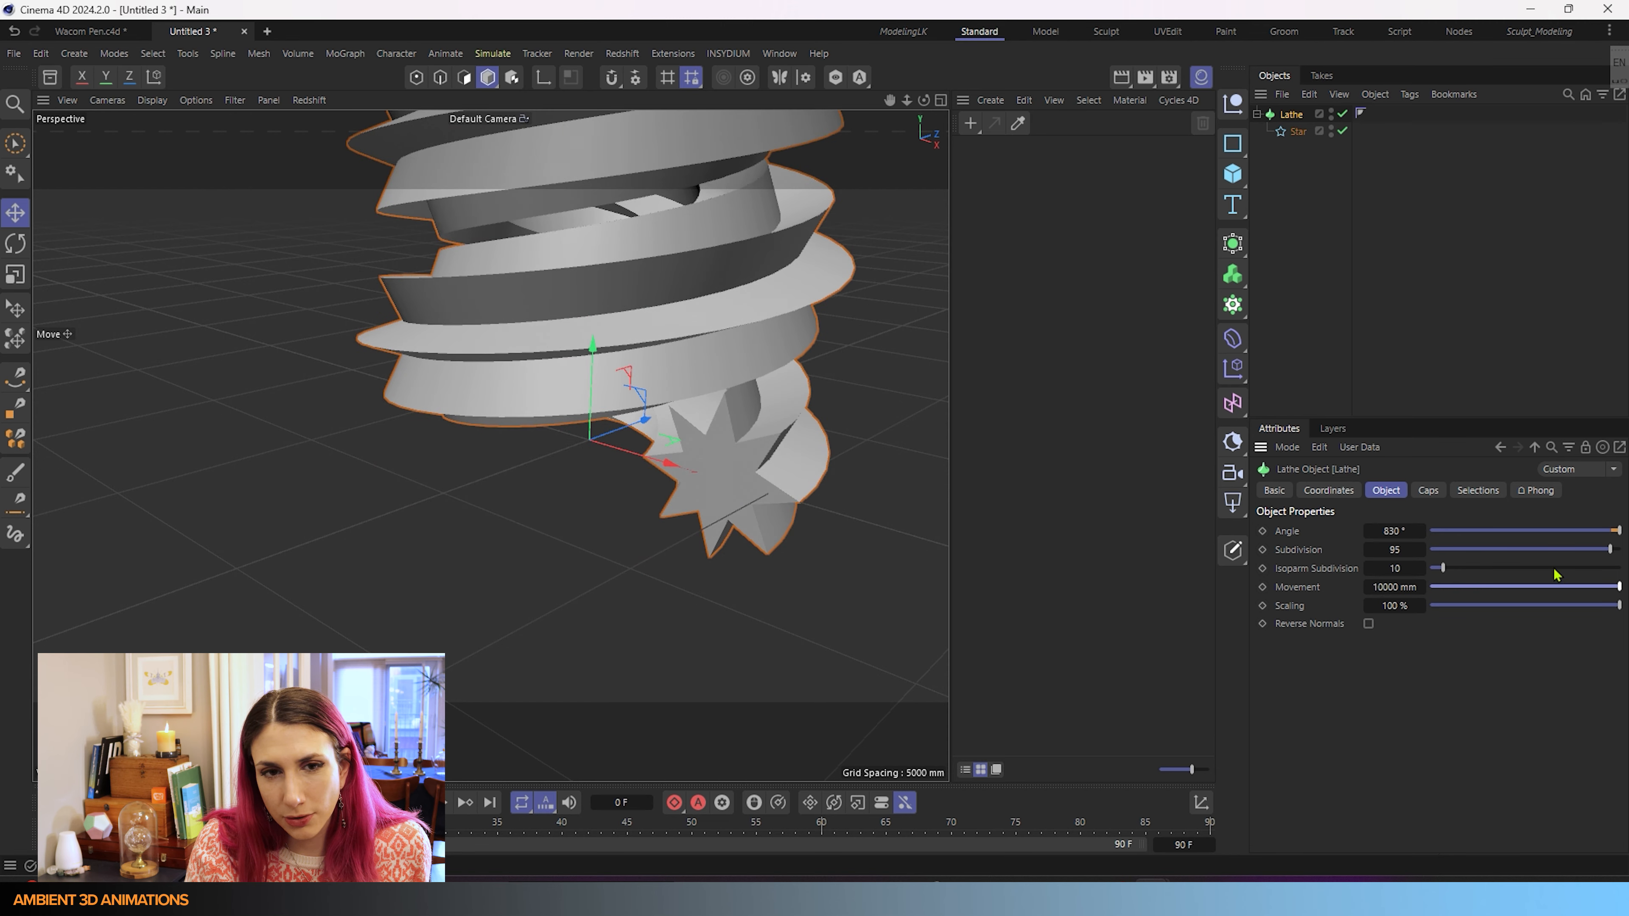
scroll(774, 545, "down", 5)
left_click_drag(774, 544, 879, 563, "alt")
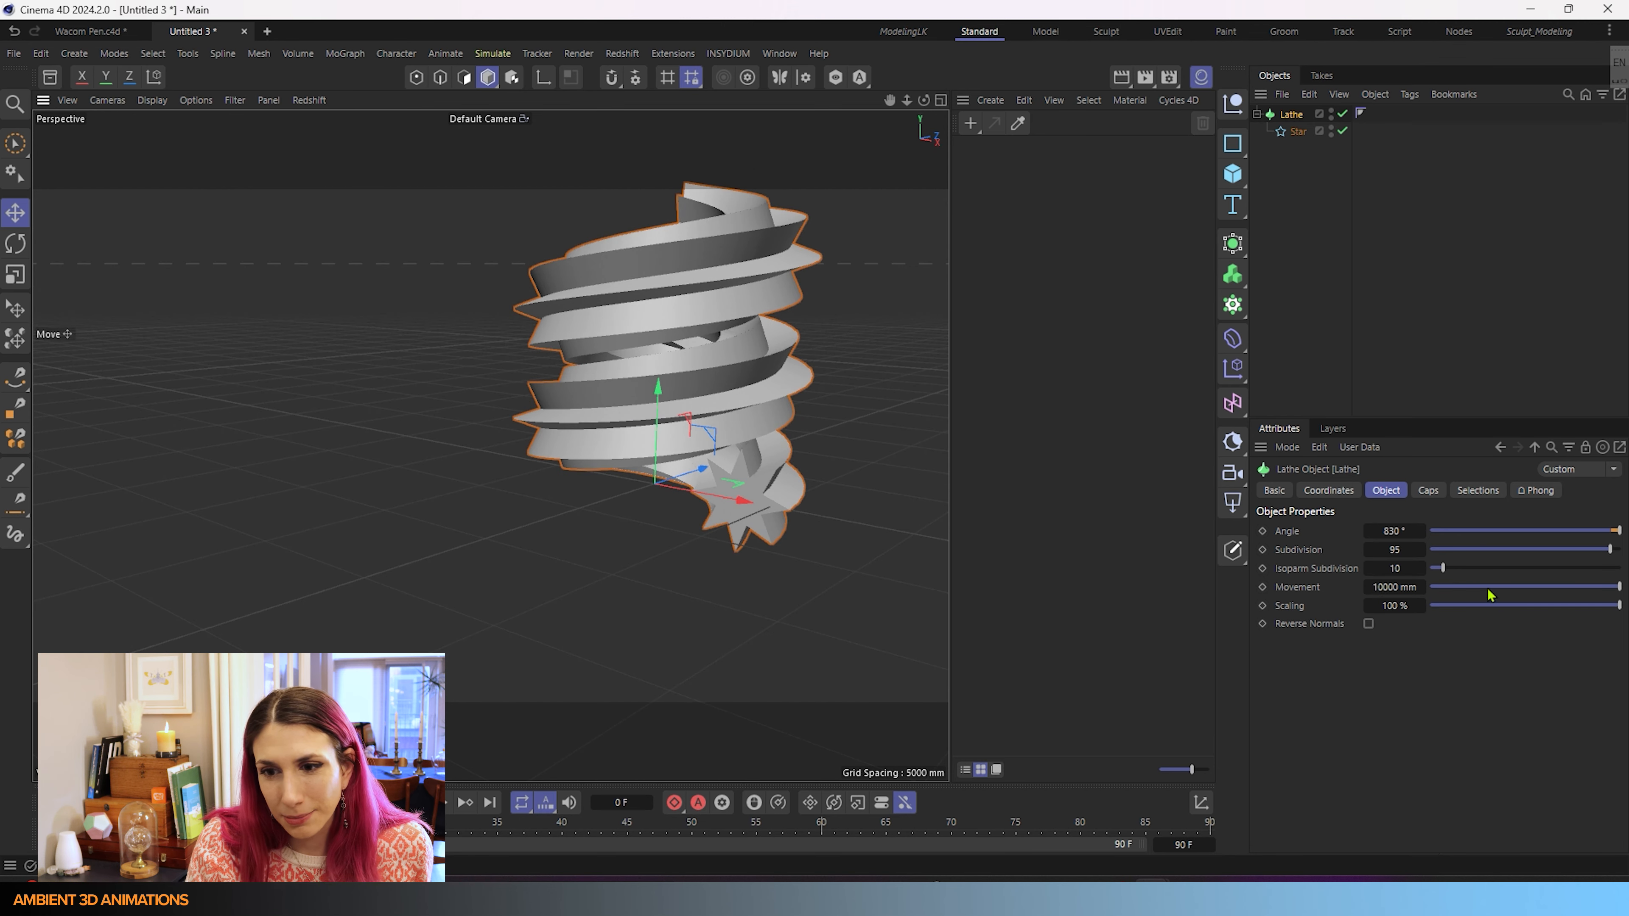
left_click_drag(1421, 589, 1423, 558)
scroll(320, 443, "down", 4)
mouse_move(685, 573)
left_mouse_down("alt")
mouse_move(753, 556)
mouse_move(661, 517)
mouse_move(528, 571)
mouse_move(692, 577)
mouse_move(668, 556)
mouse_move(661, 575)
left_mouse_up("alt")
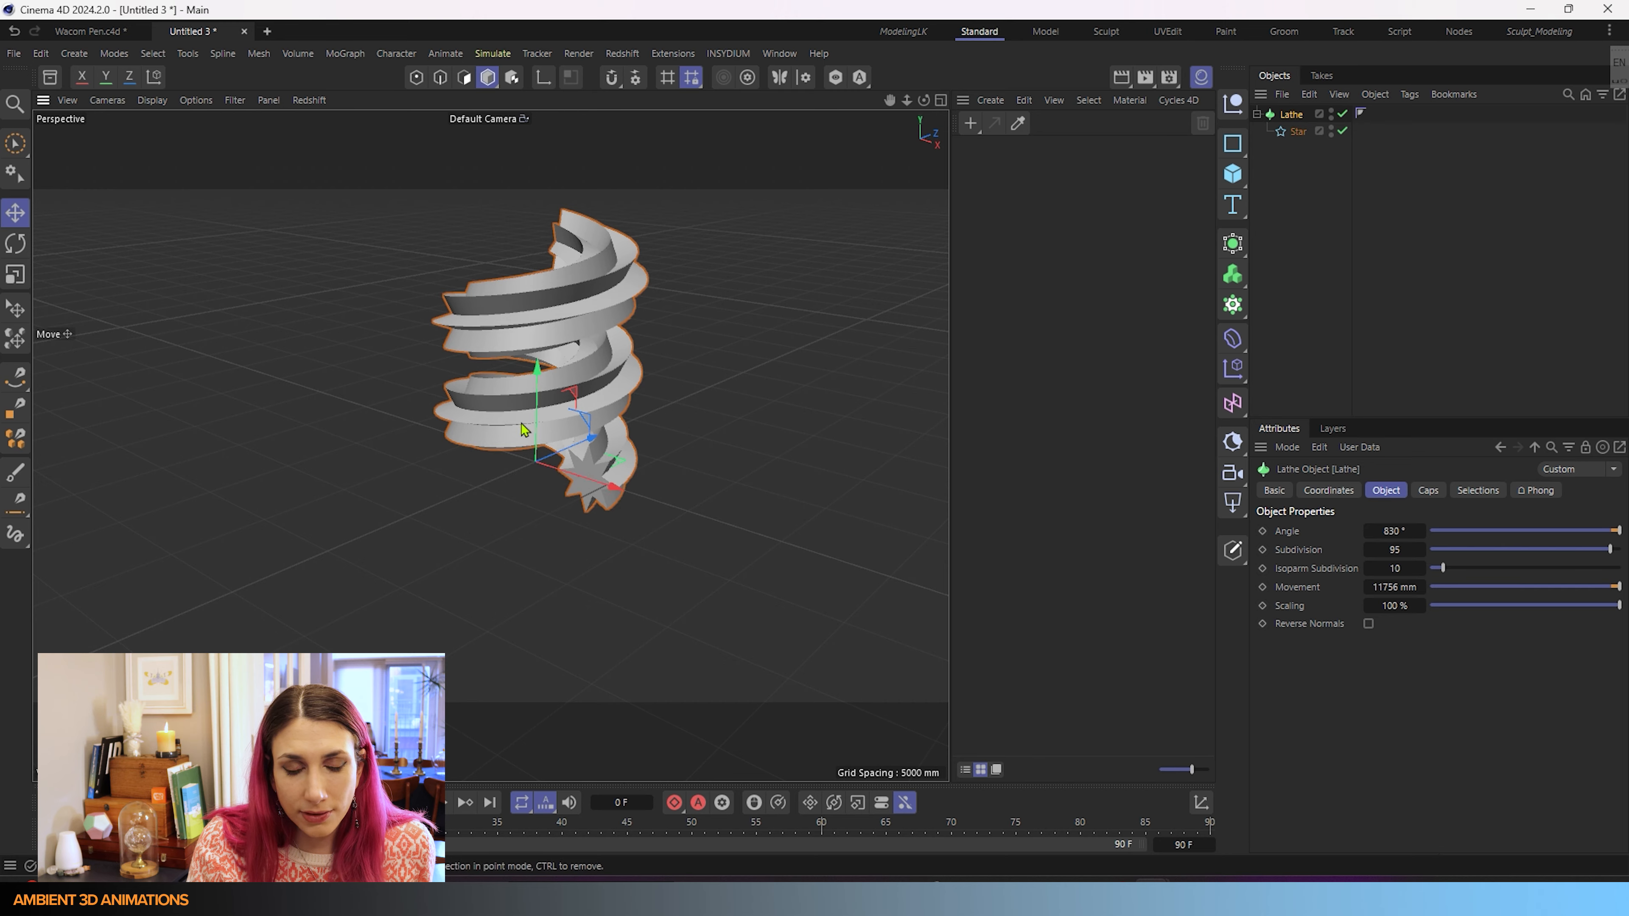
left_click_drag(590, 482, 764, 414, "alt")
left_click_drag(404, 332, 173, 339, "alt")
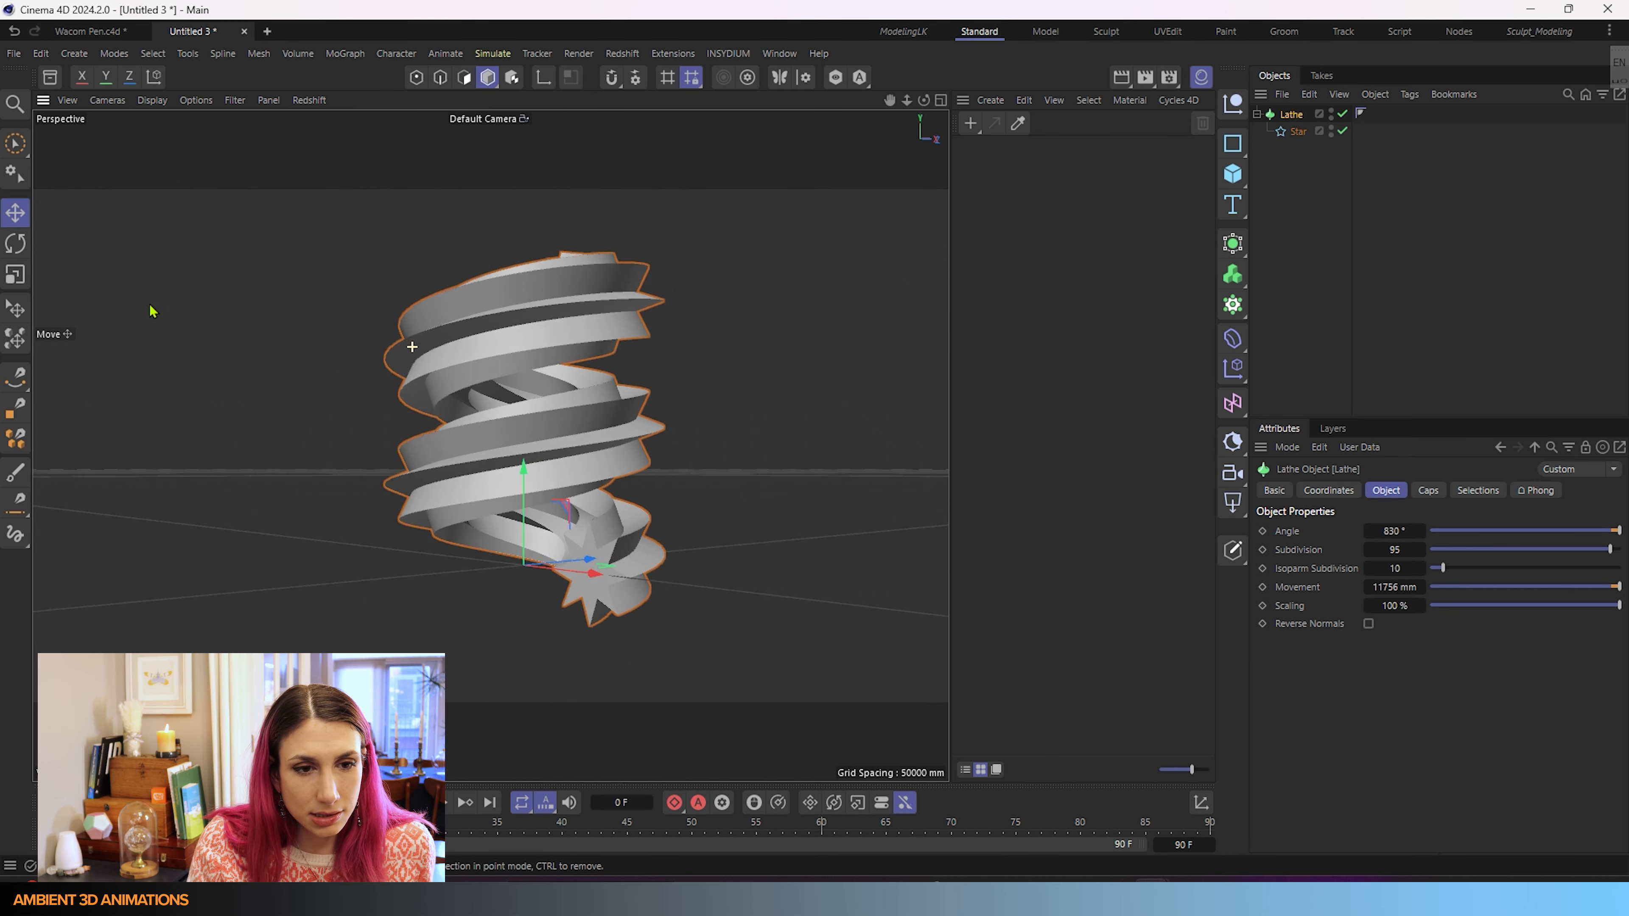
left_click_drag(536, 372, 680, 459, "alt")
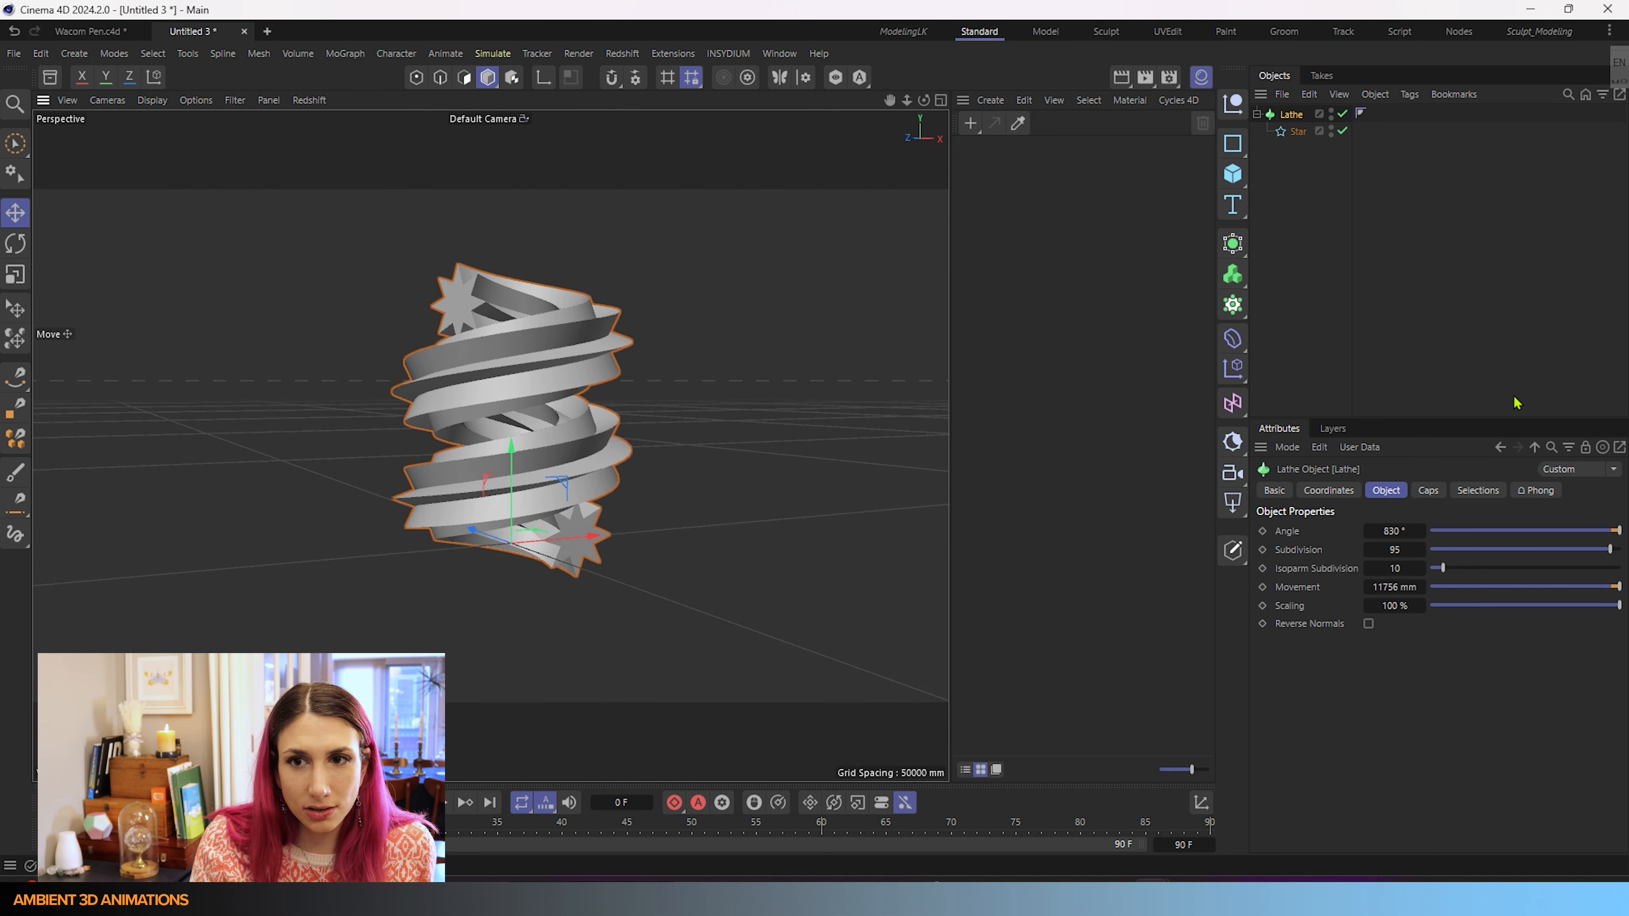
- Turn the Lathe's start and end caps off and back on to compare open and closed ends
left_click(1429, 491)
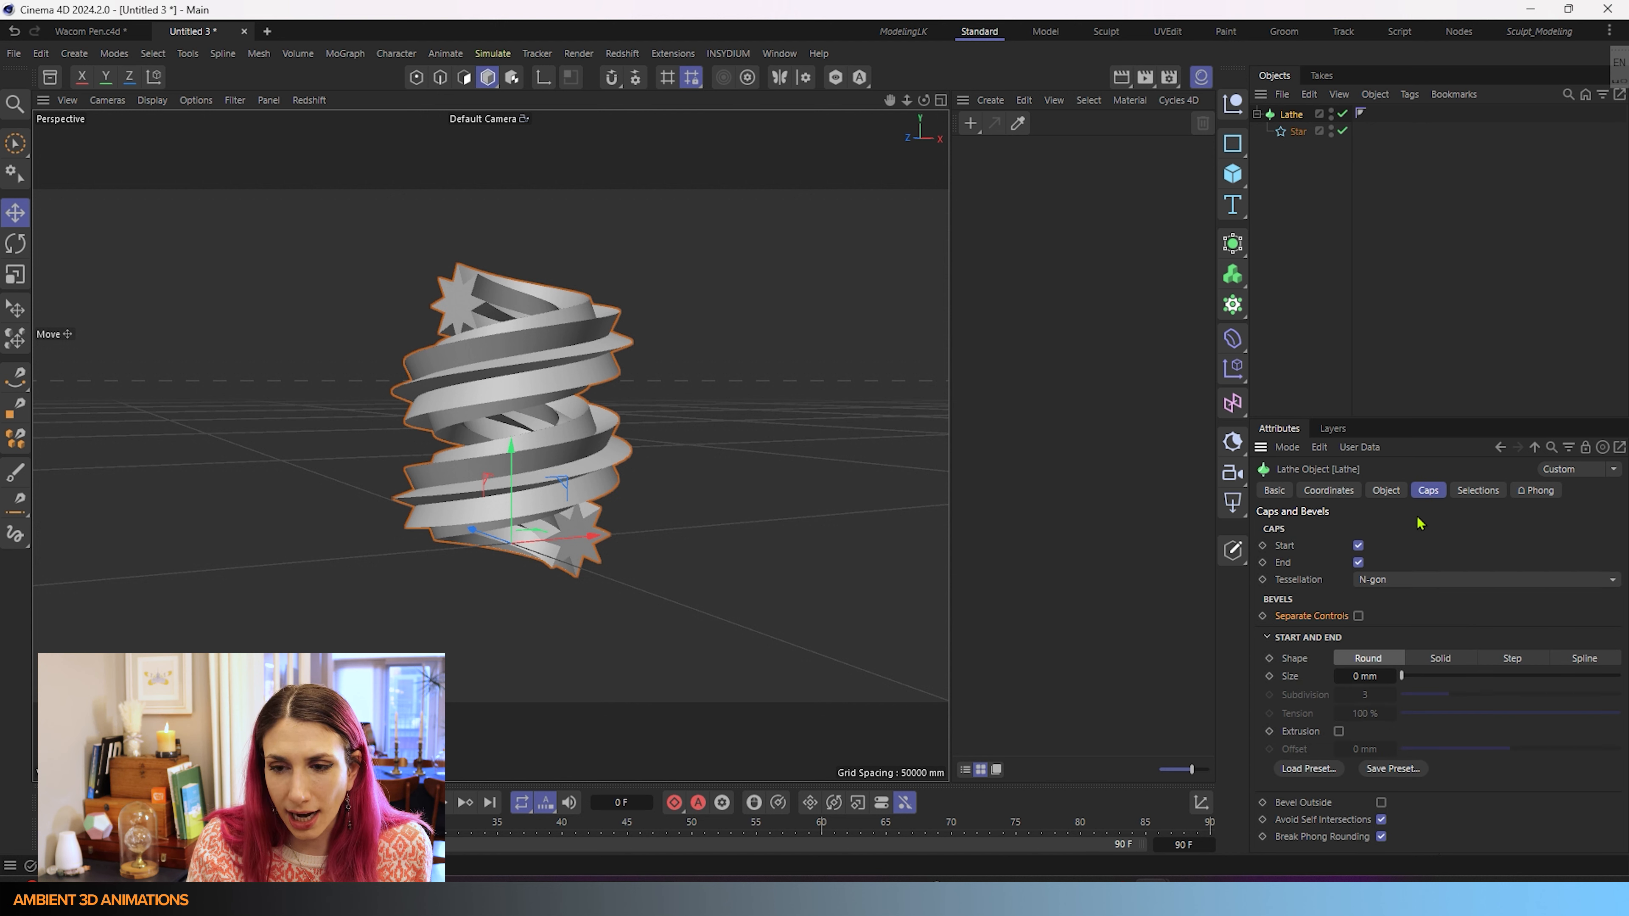
left_click(1359, 546)
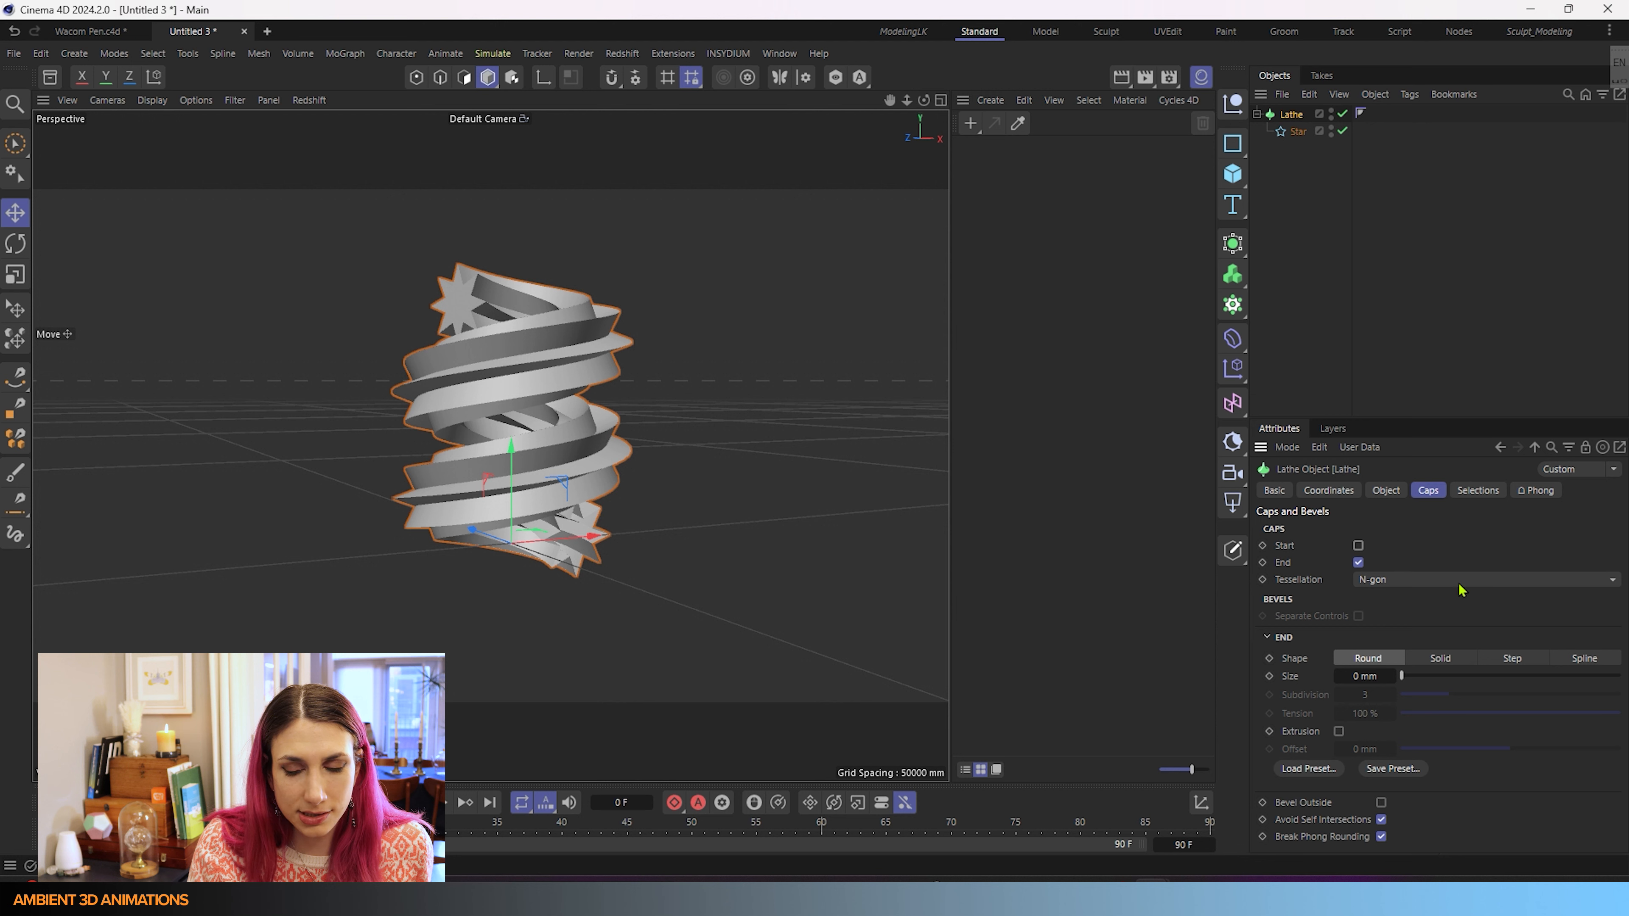
left_click(1359, 563)
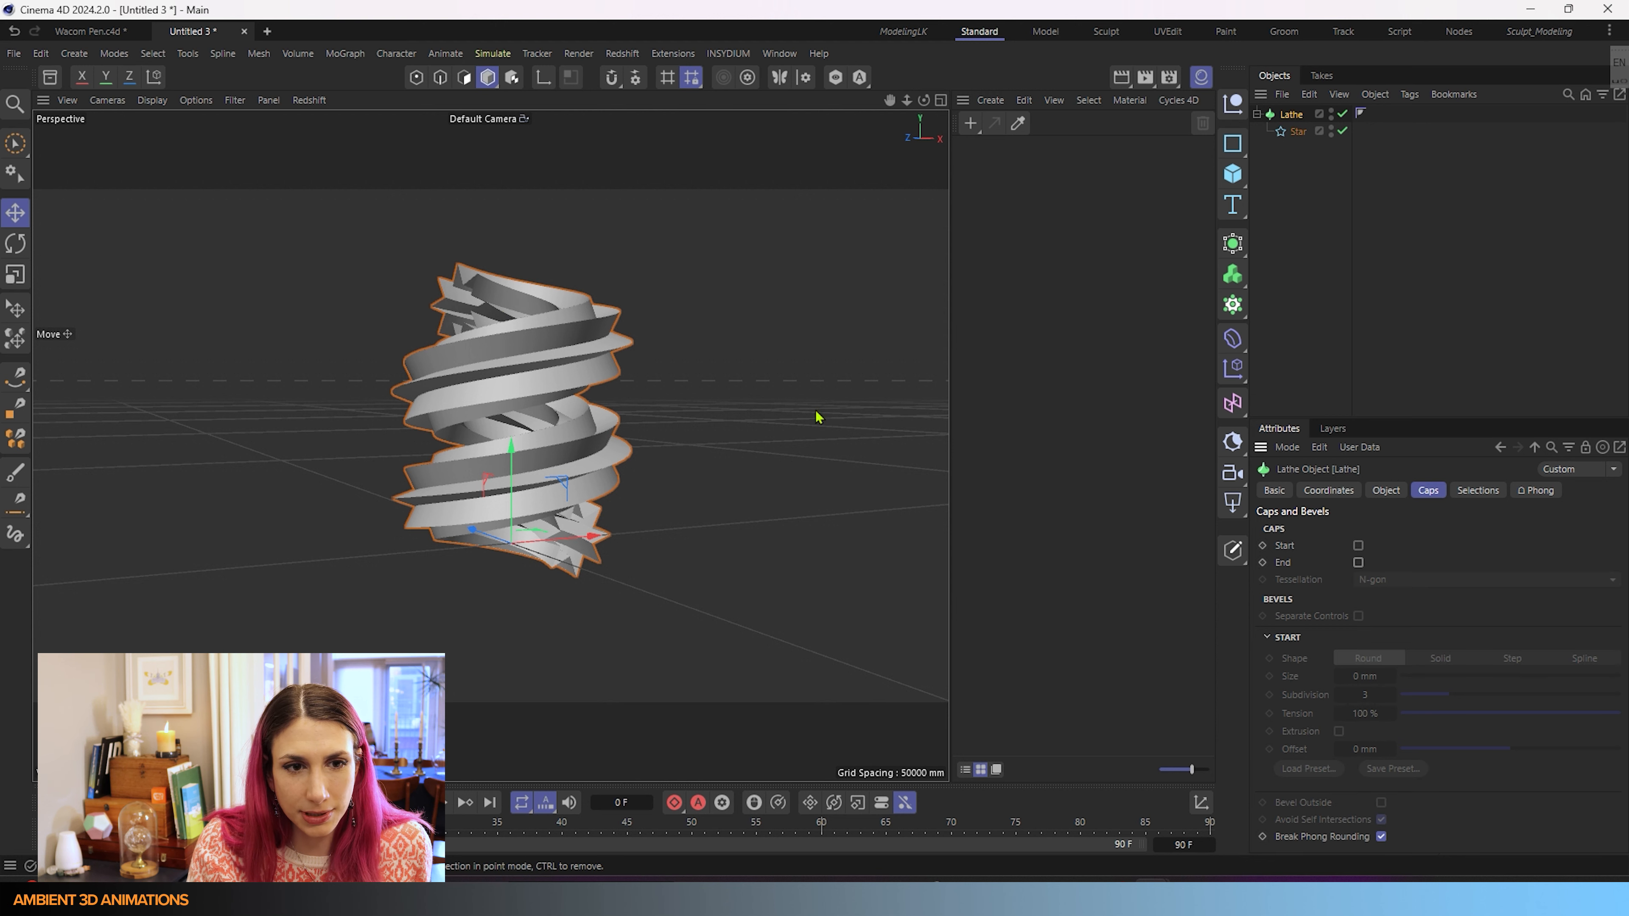
left_click(1360, 563)
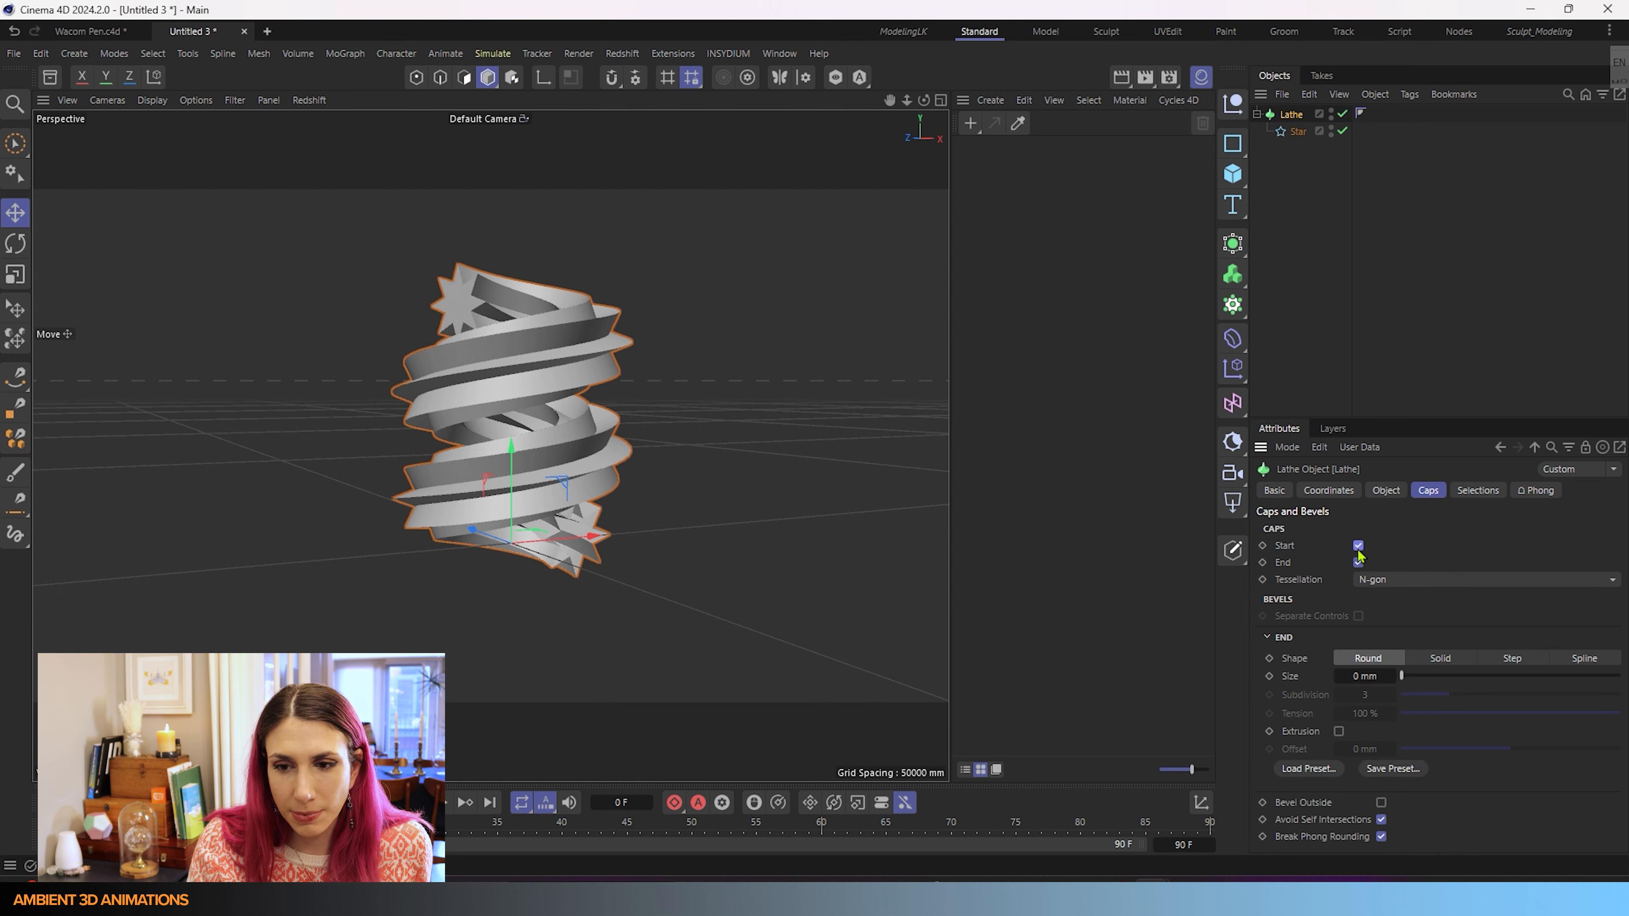
- Display the viewport with Constant Shading (Lines) and keep the whole spiral with both star ends in view
left_click(154, 101)
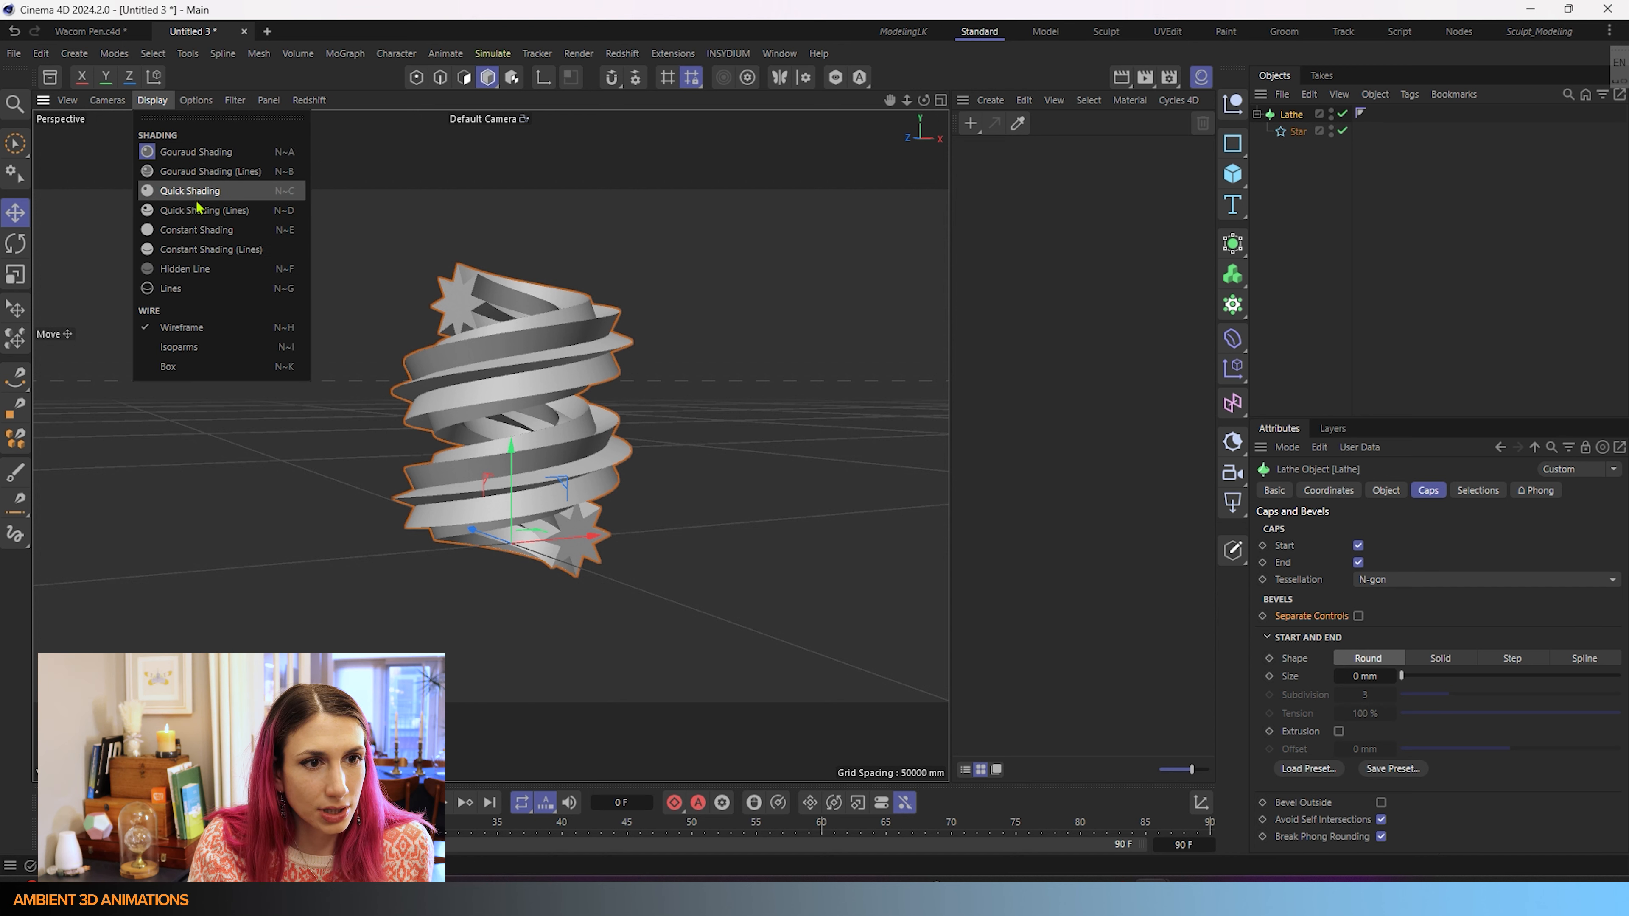
left_click(200, 251)
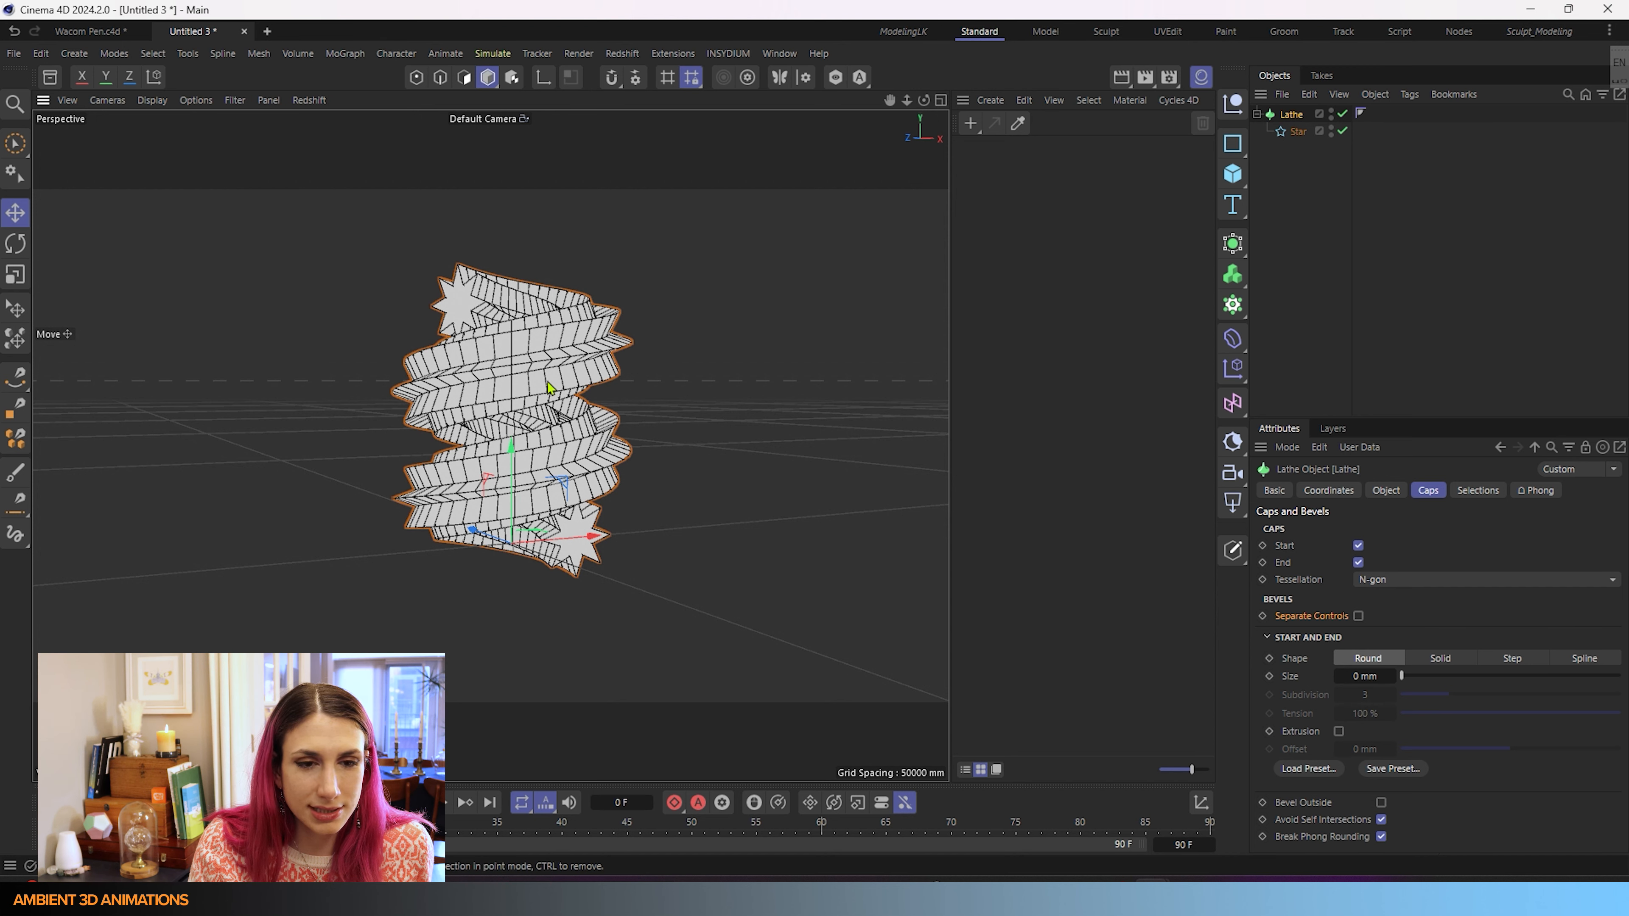
scroll(513, 410, "up", 2)
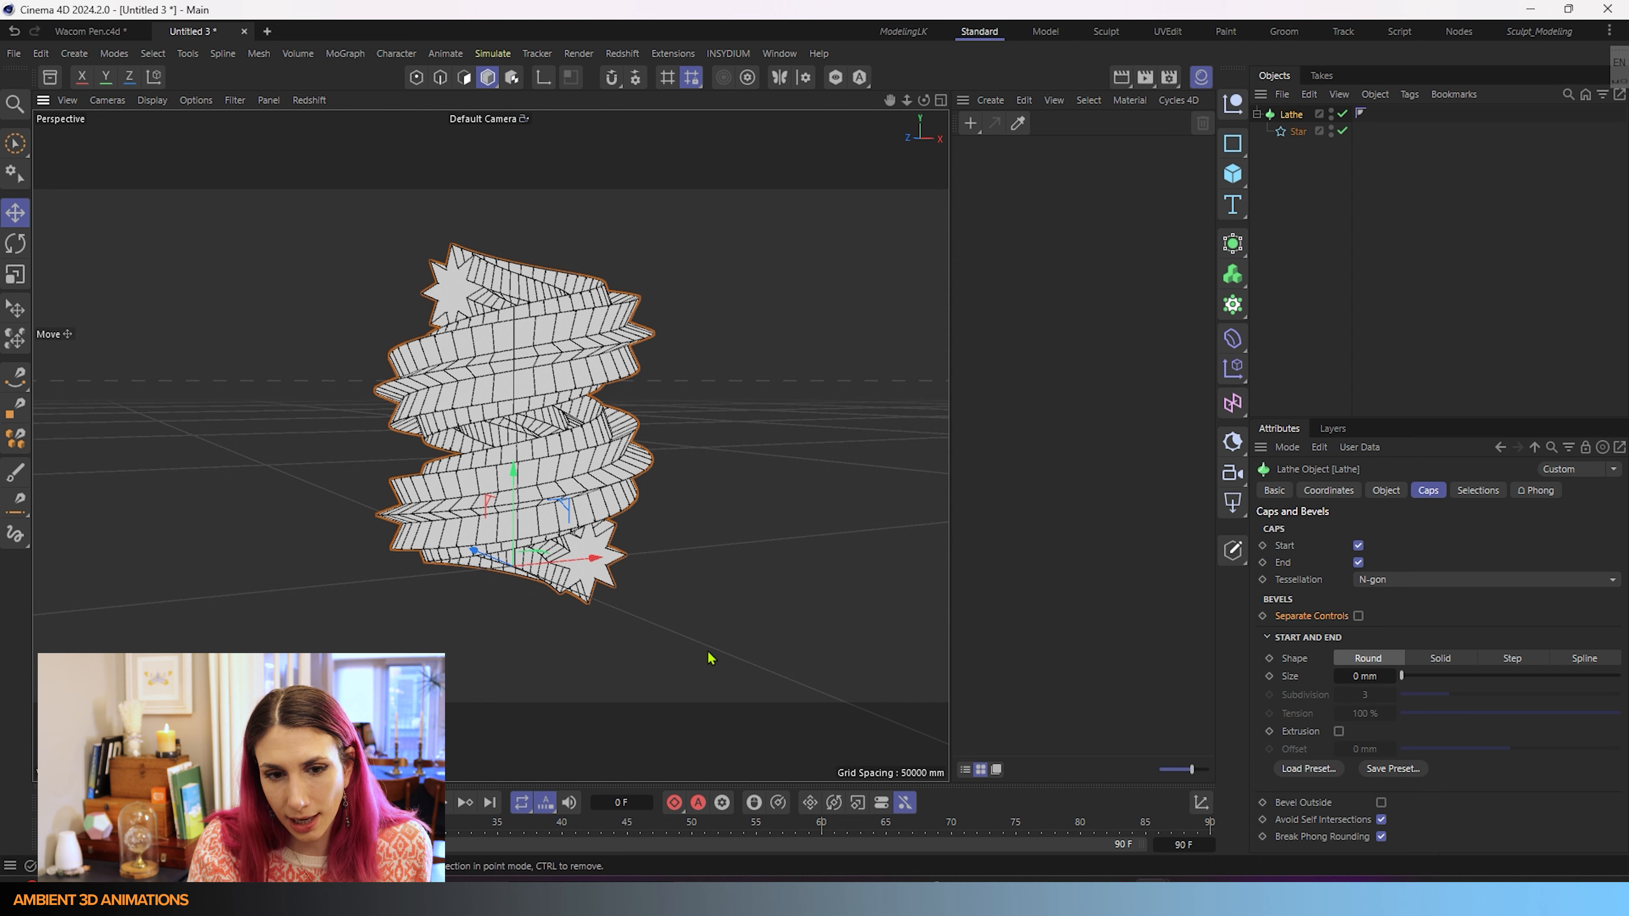
scroll(708, 652, "down", 1)
middle_click_drag(688, 600, 688, 553, "alt")
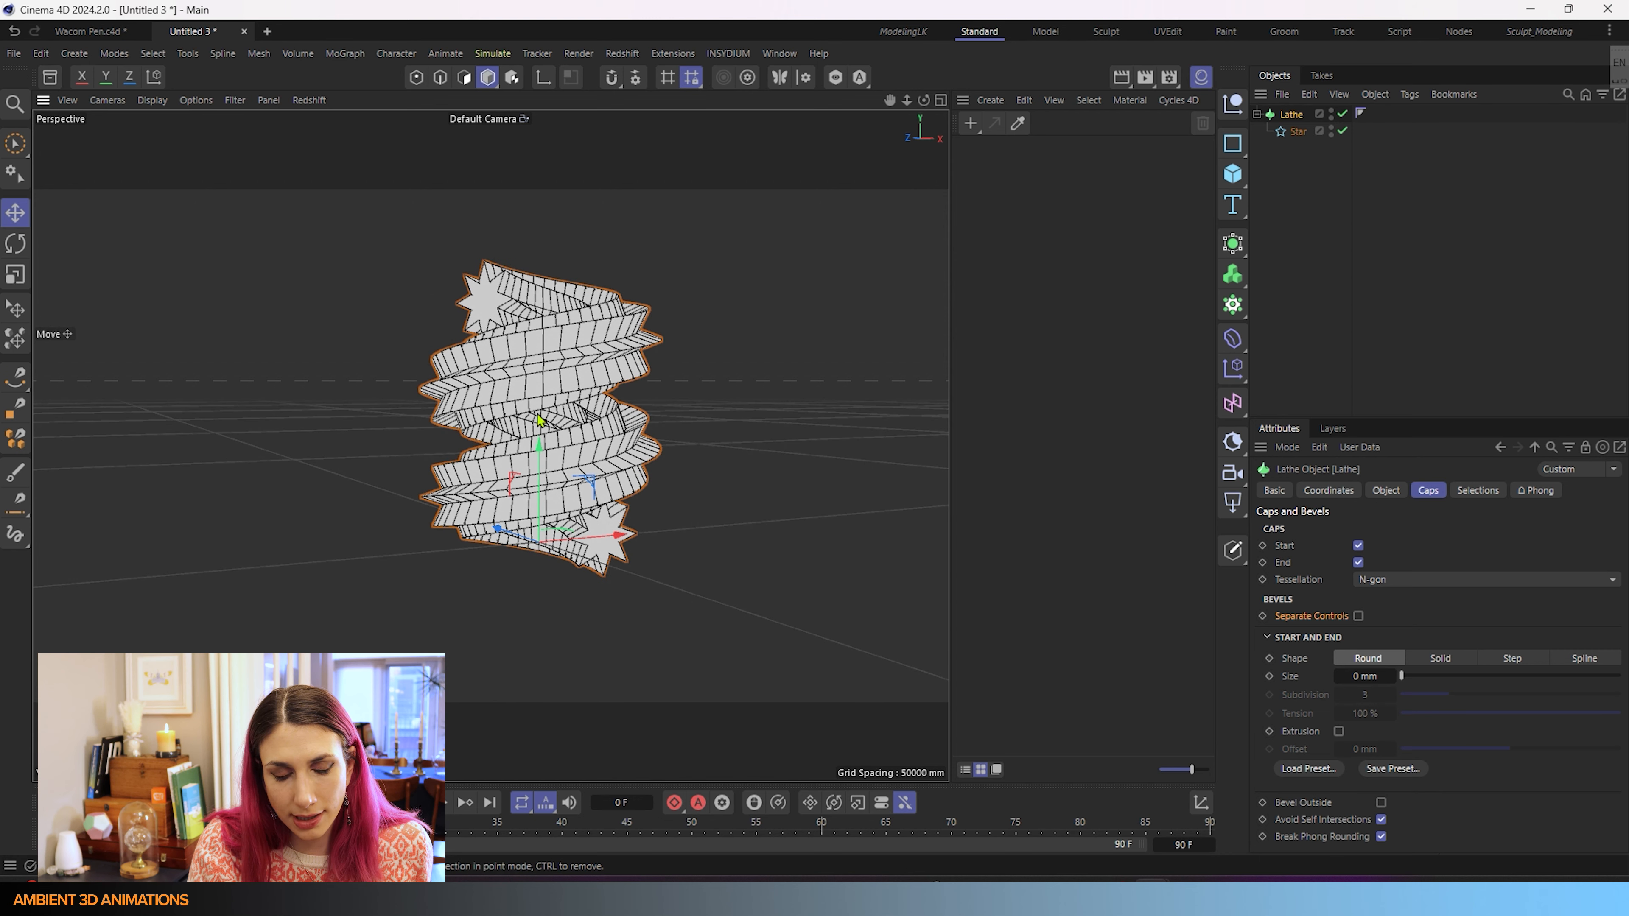
- Try the Triangles, Quadrangles and Delaunay cap tessellations, lowering the Delaunay density to 2.46%
left_click(1396, 584)
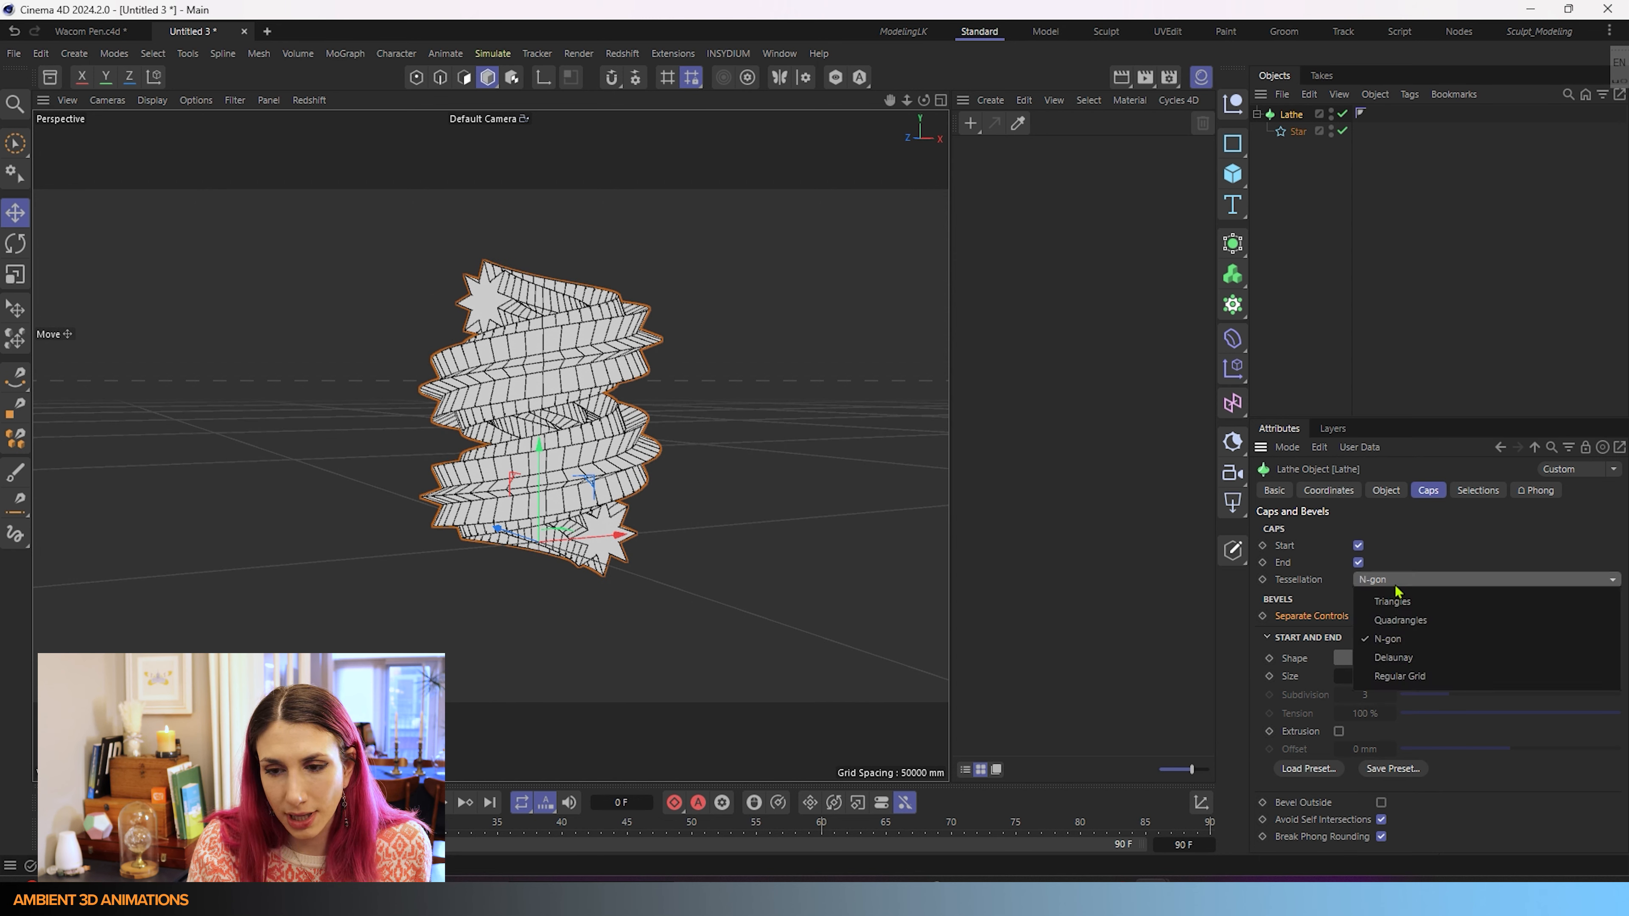
left_click(1403, 603)
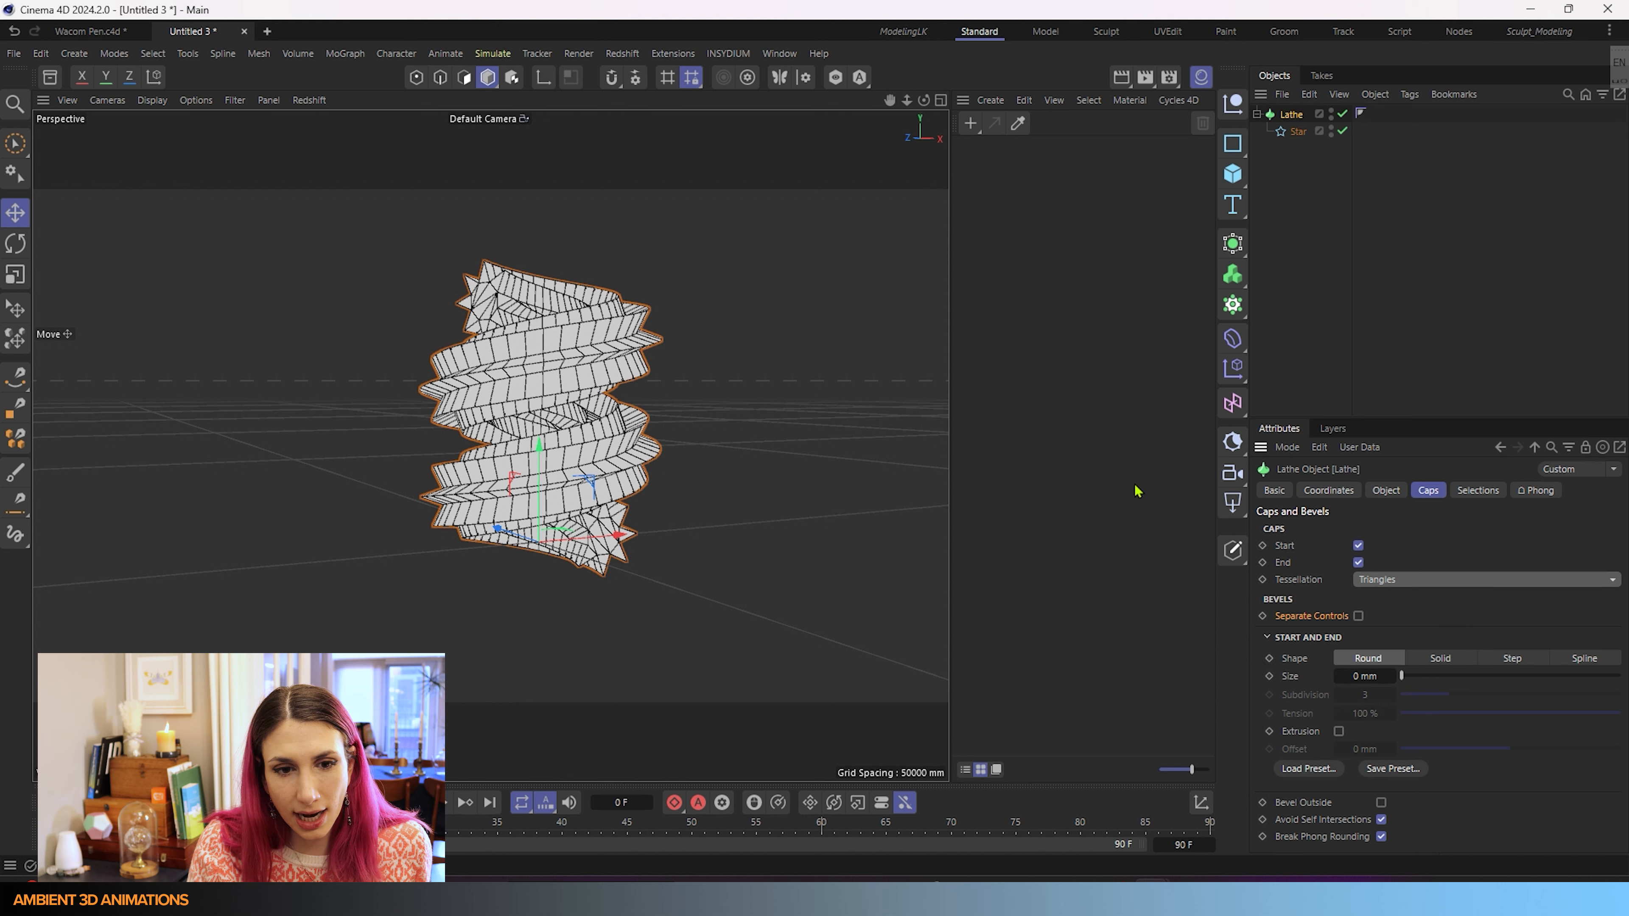
left_click(1463, 583)
left_click(1439, 622)
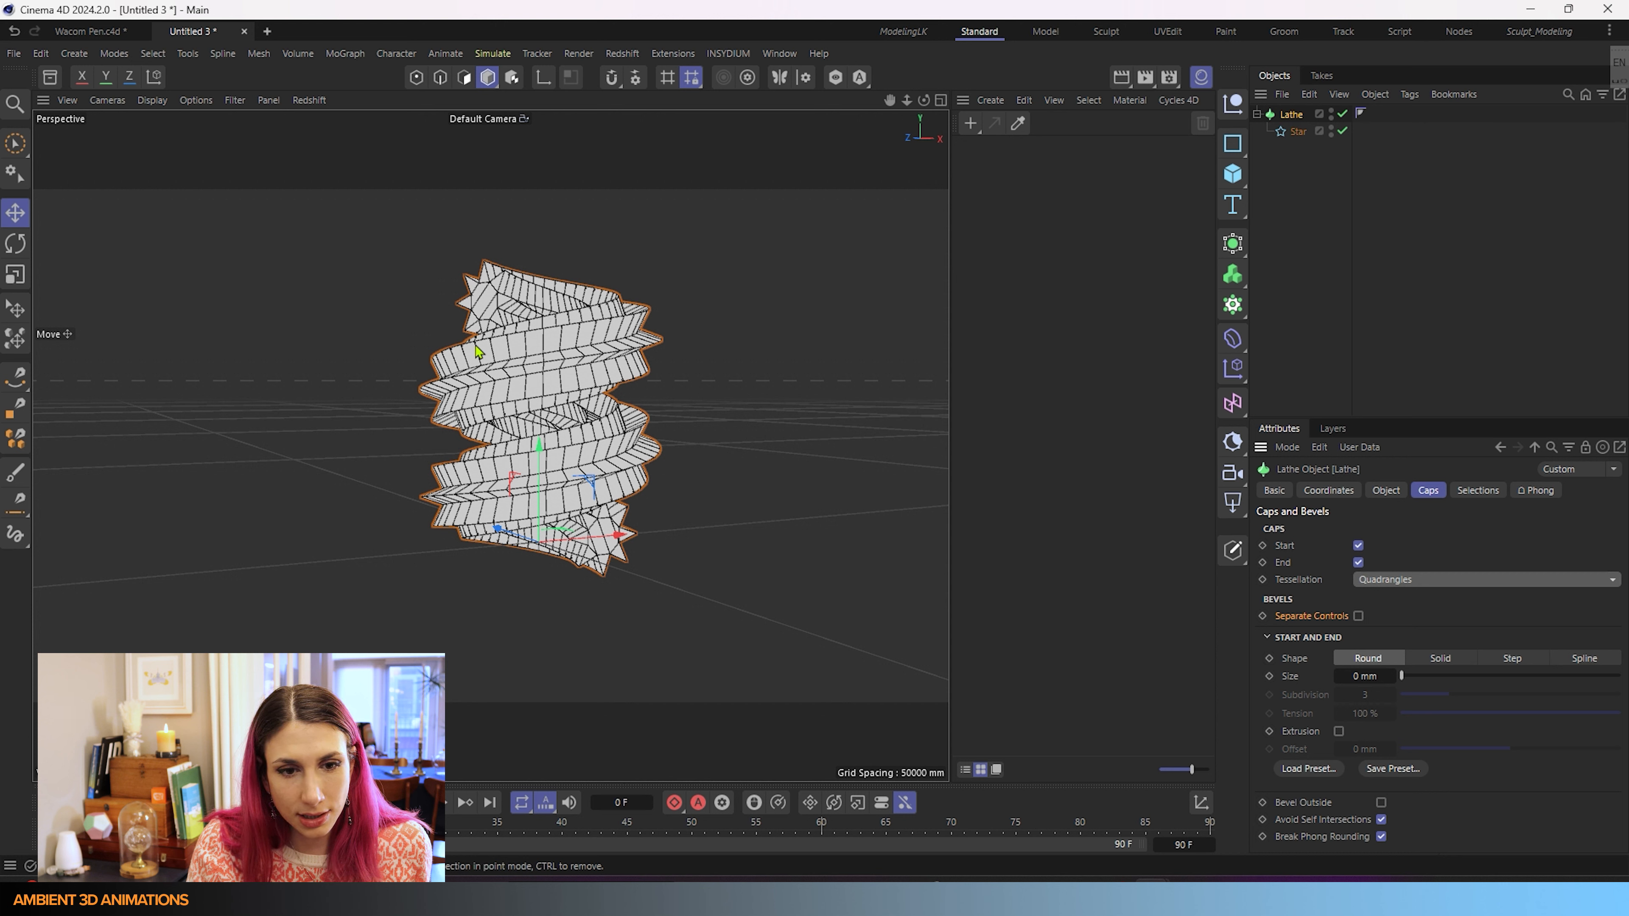
left_click(1440, 581)
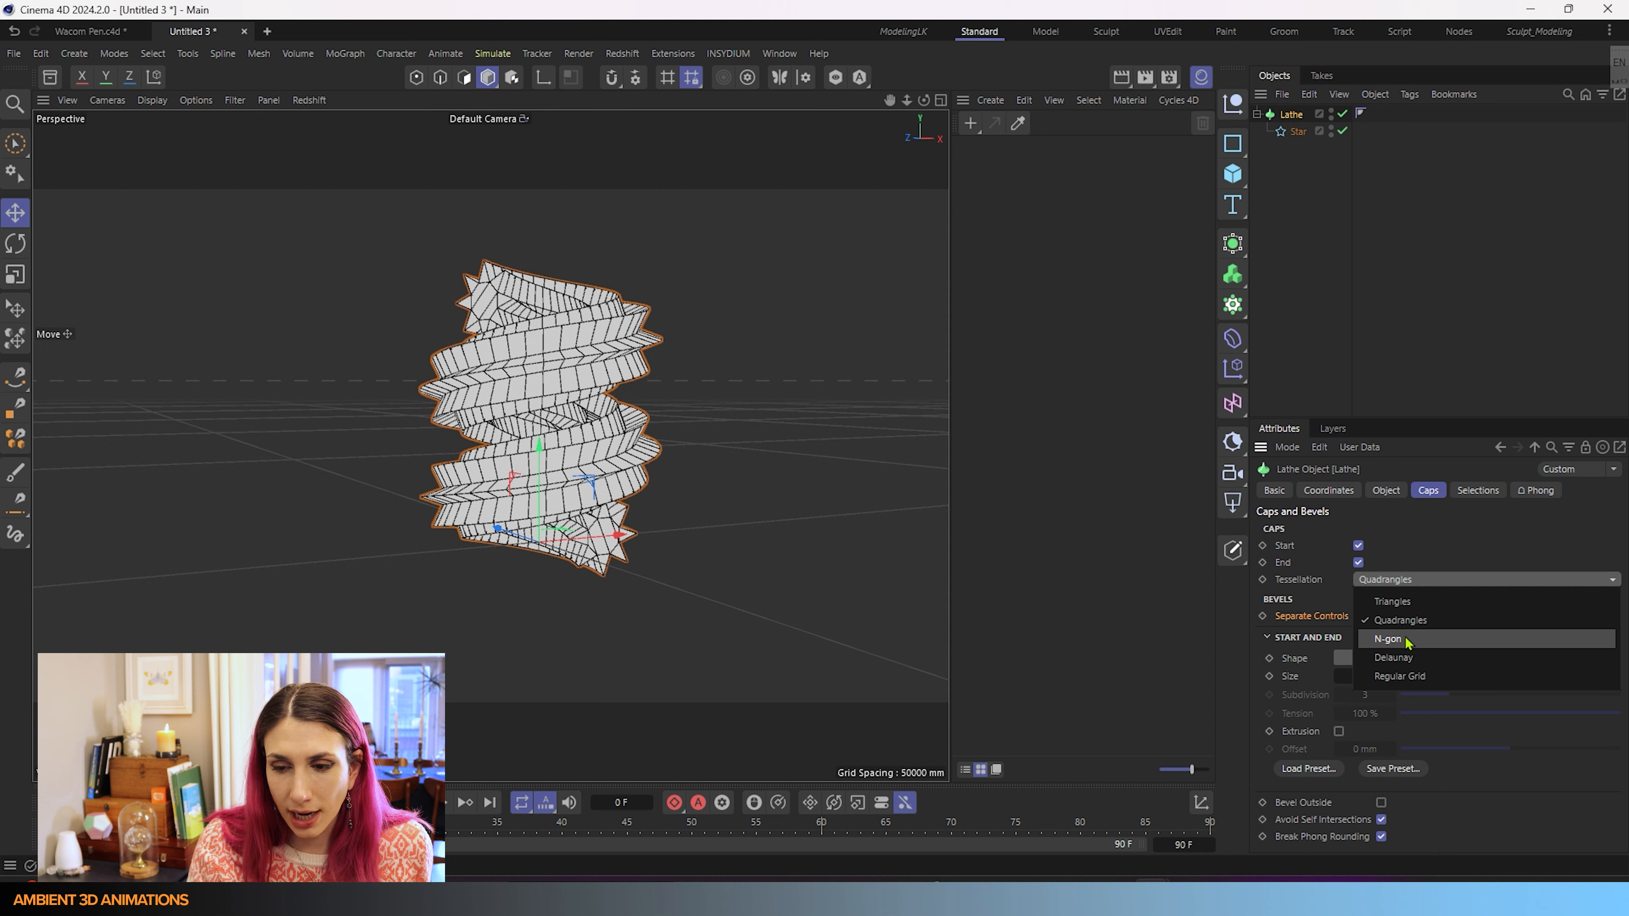
left_click(1406, 658)
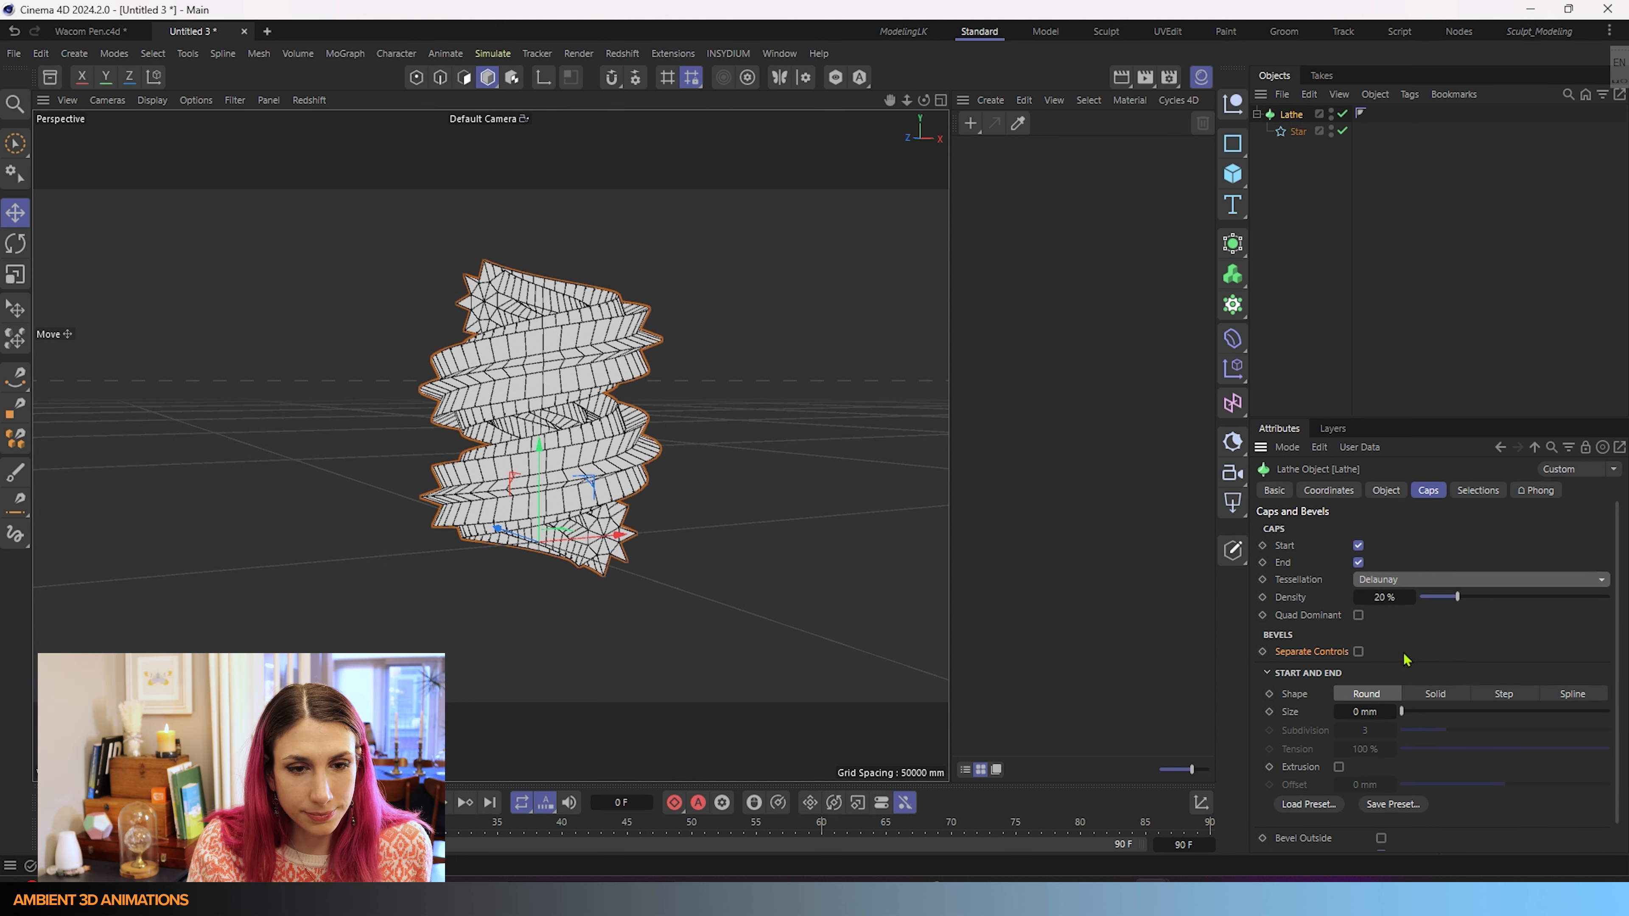
left_click_drag(1457, 598, 1492, 598)
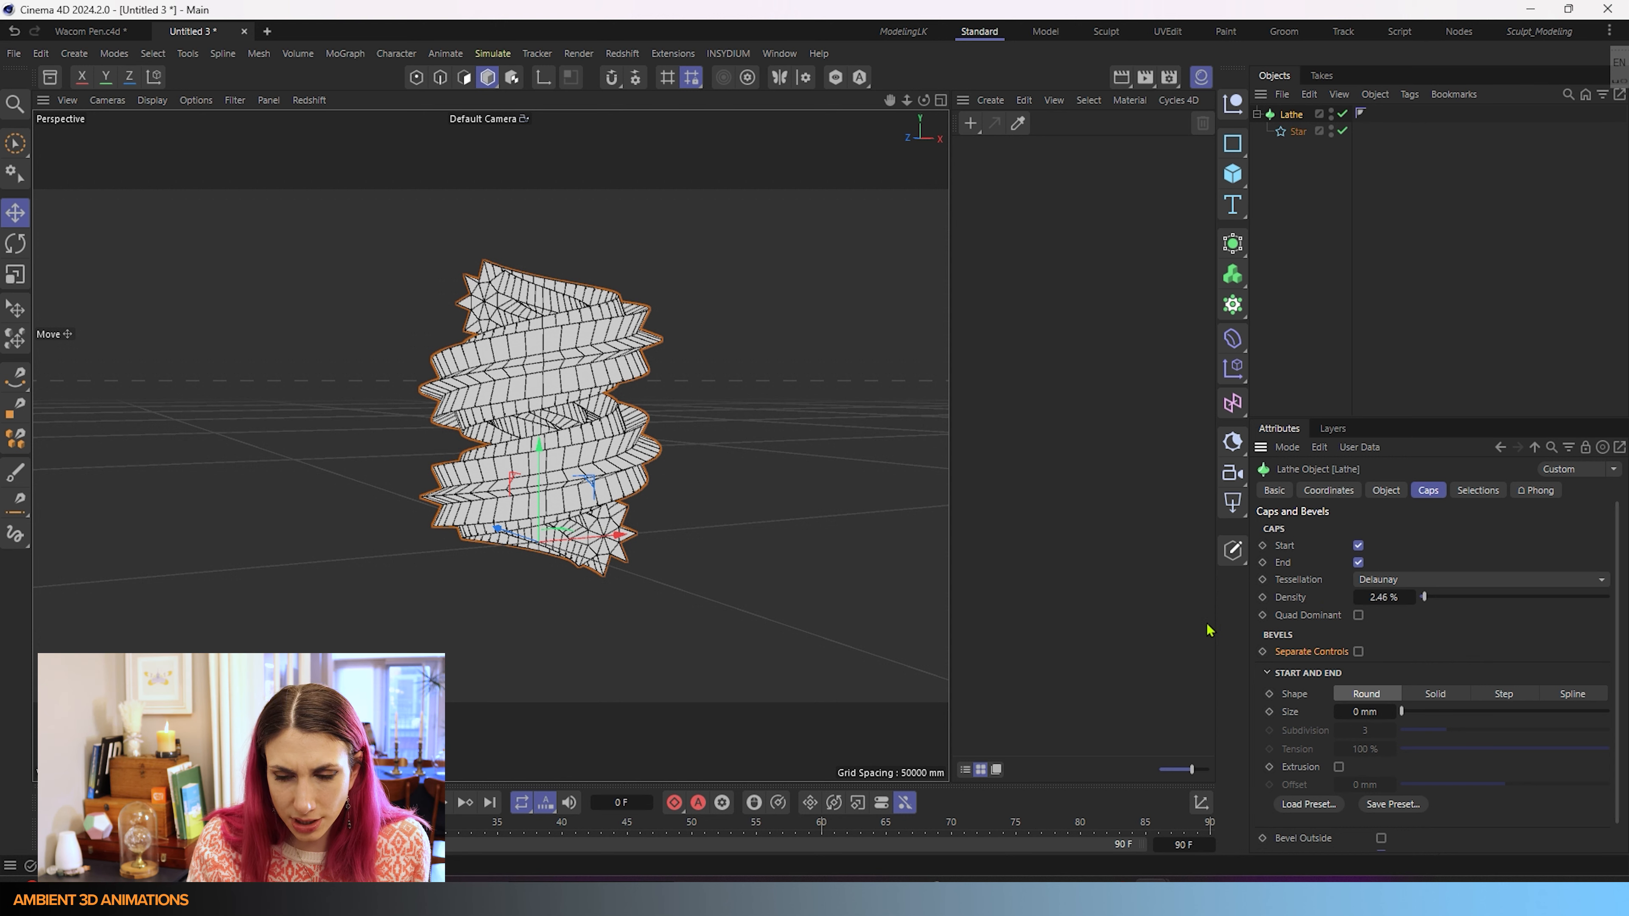
- Set the cap tessellation to Regular Grid with Quad Dominant enabled and a grid size of 176.3 mm
left_click(1406, 583)
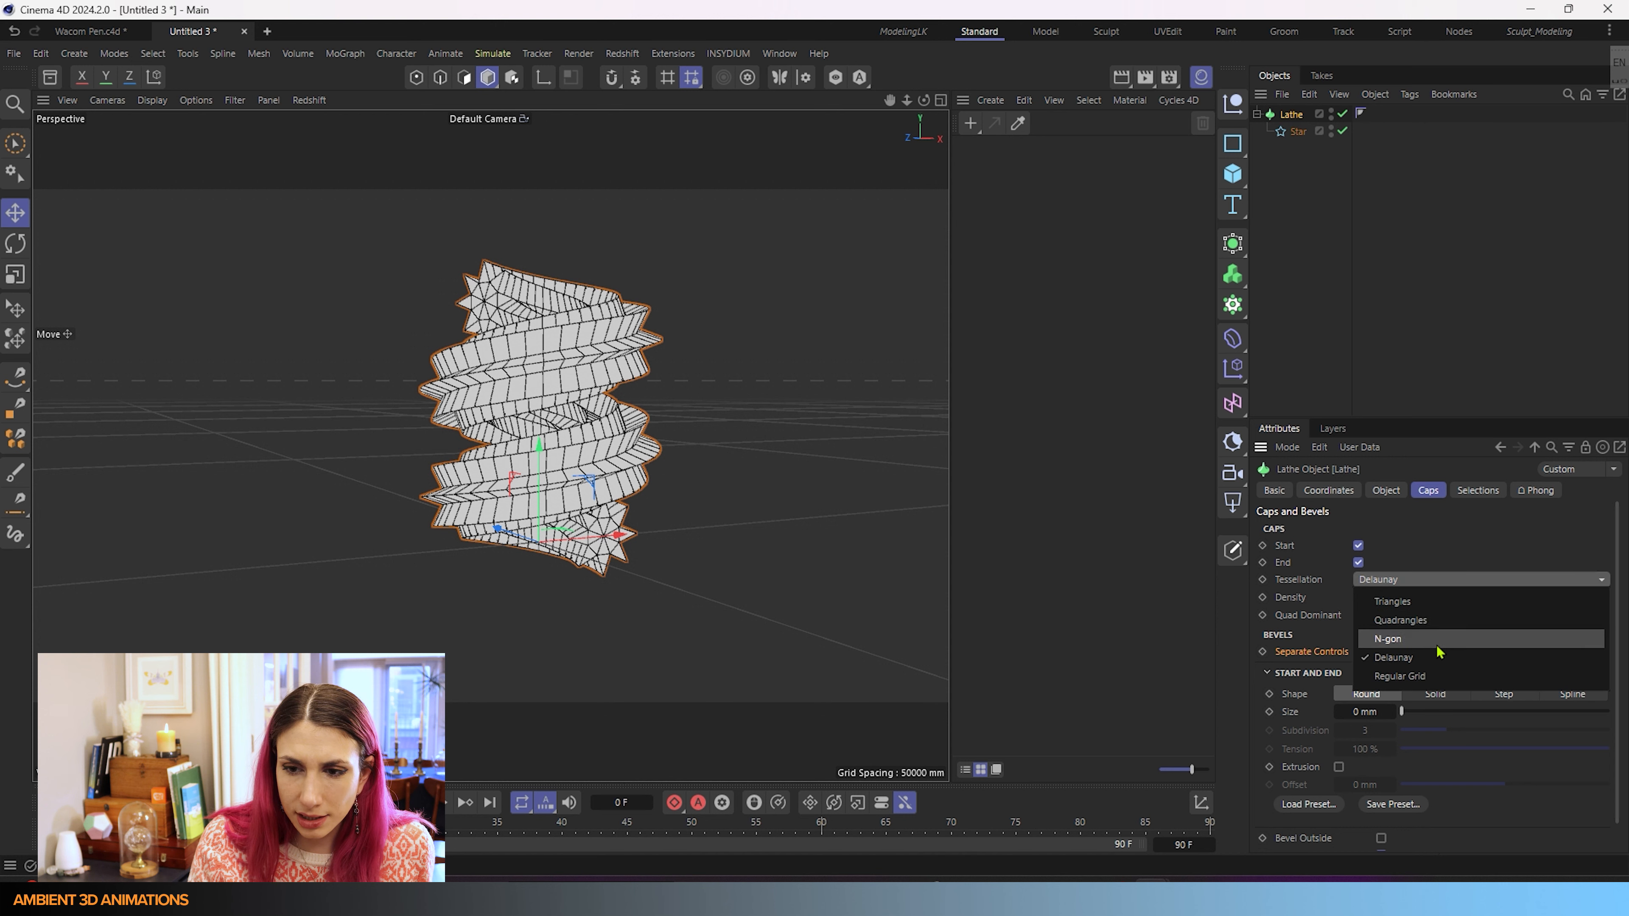
left_click(1427, 677)
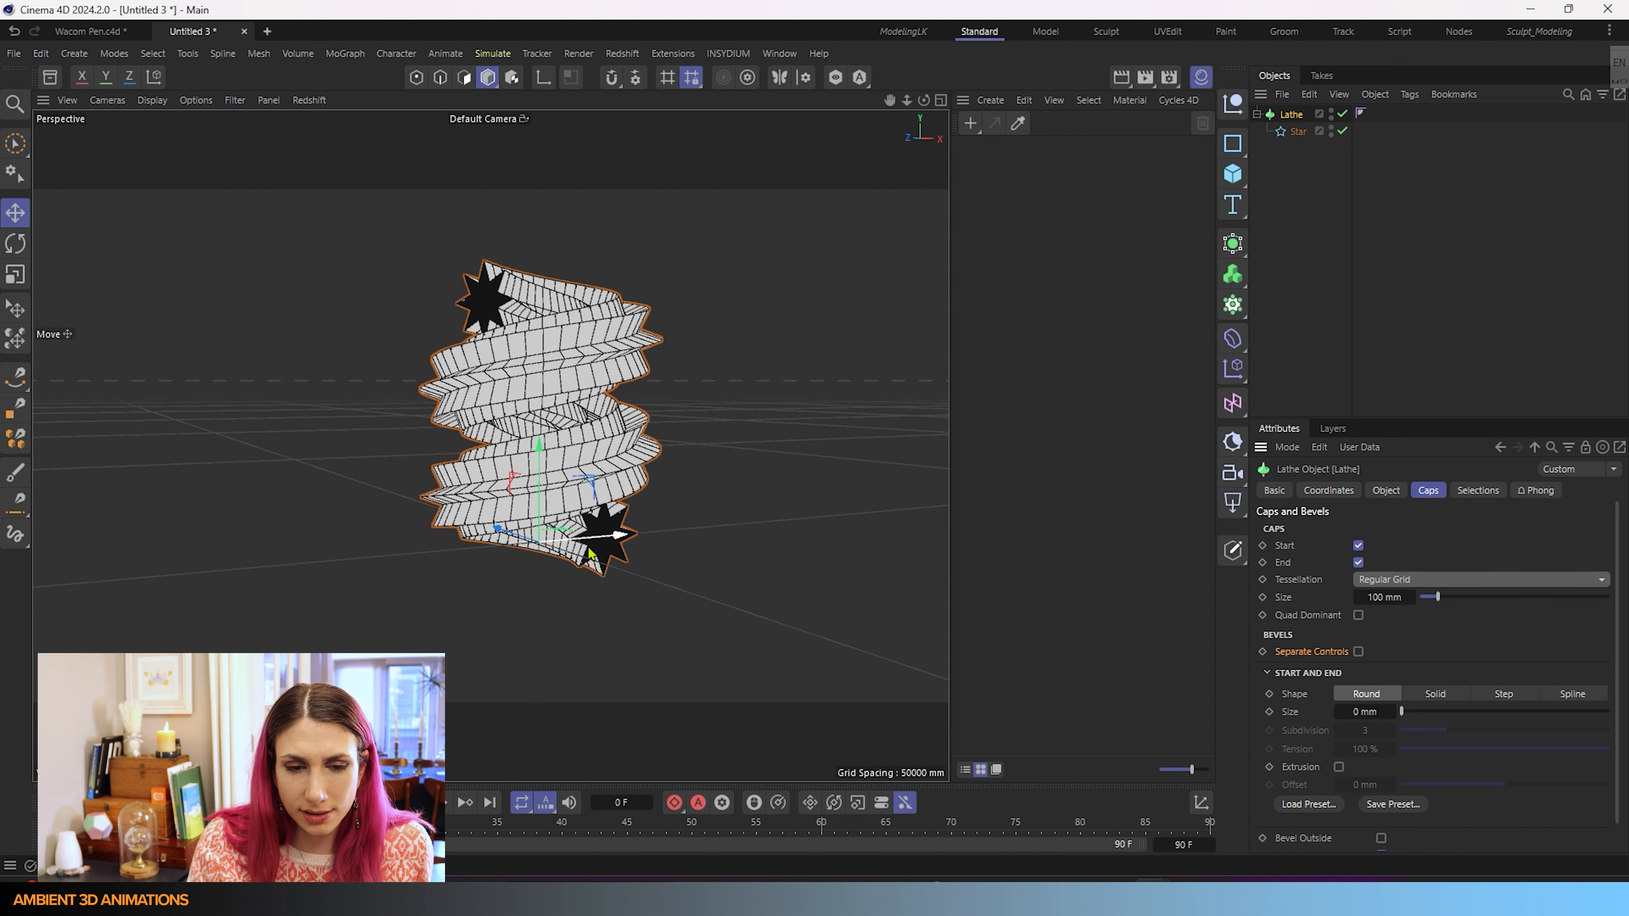
scroll(590, 553, "up", 10)
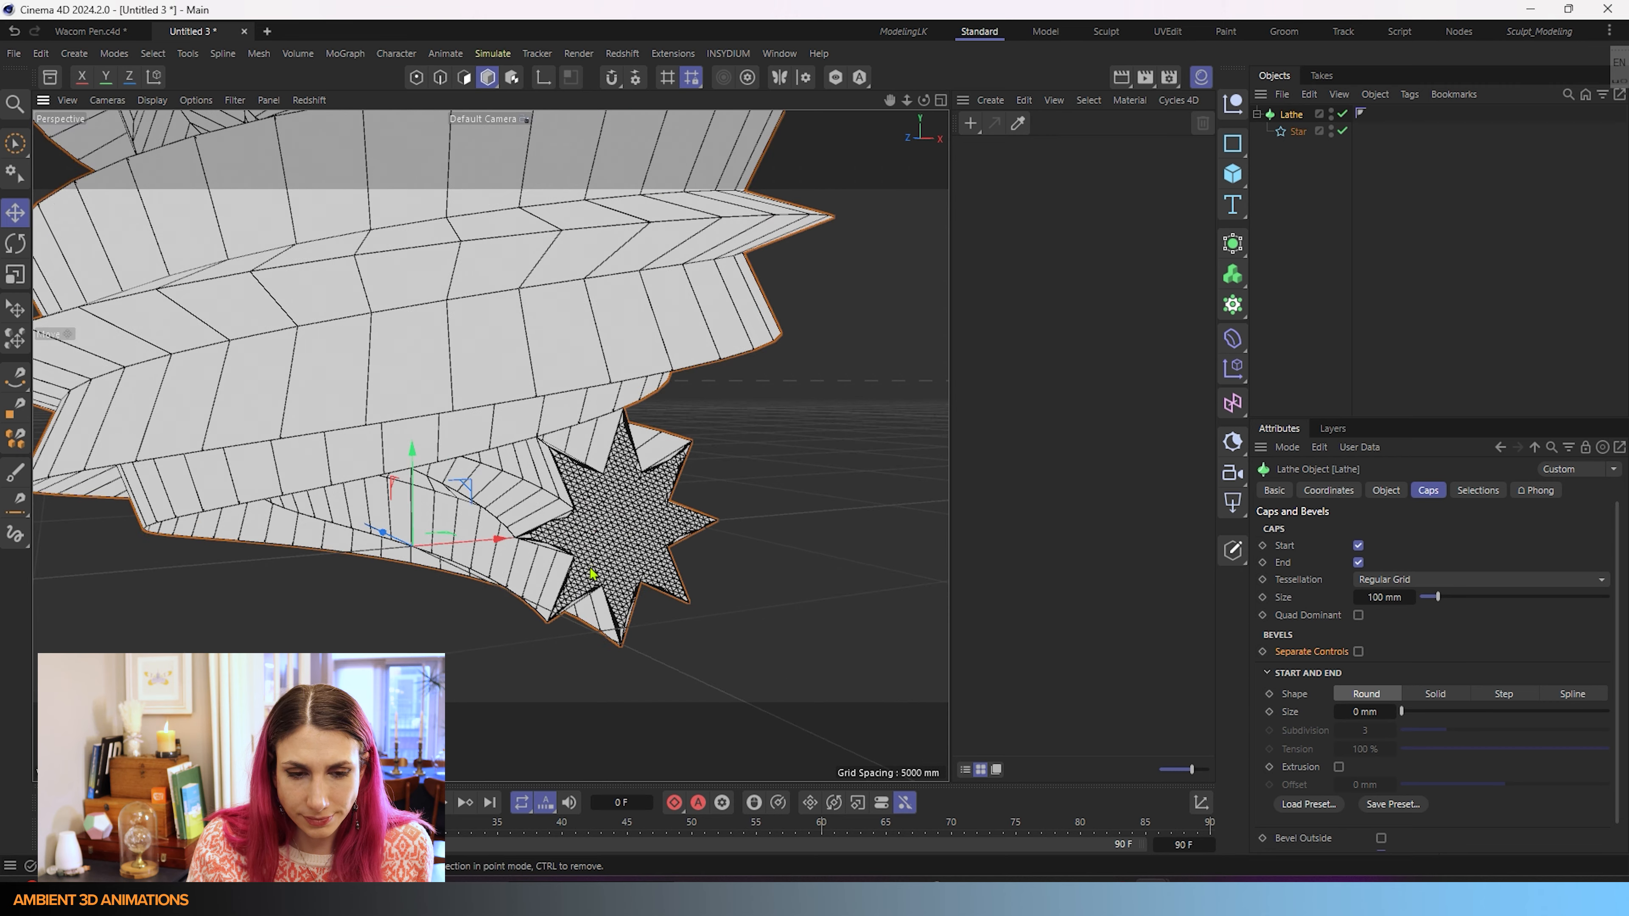
scroll(591, 573, "up", 3)
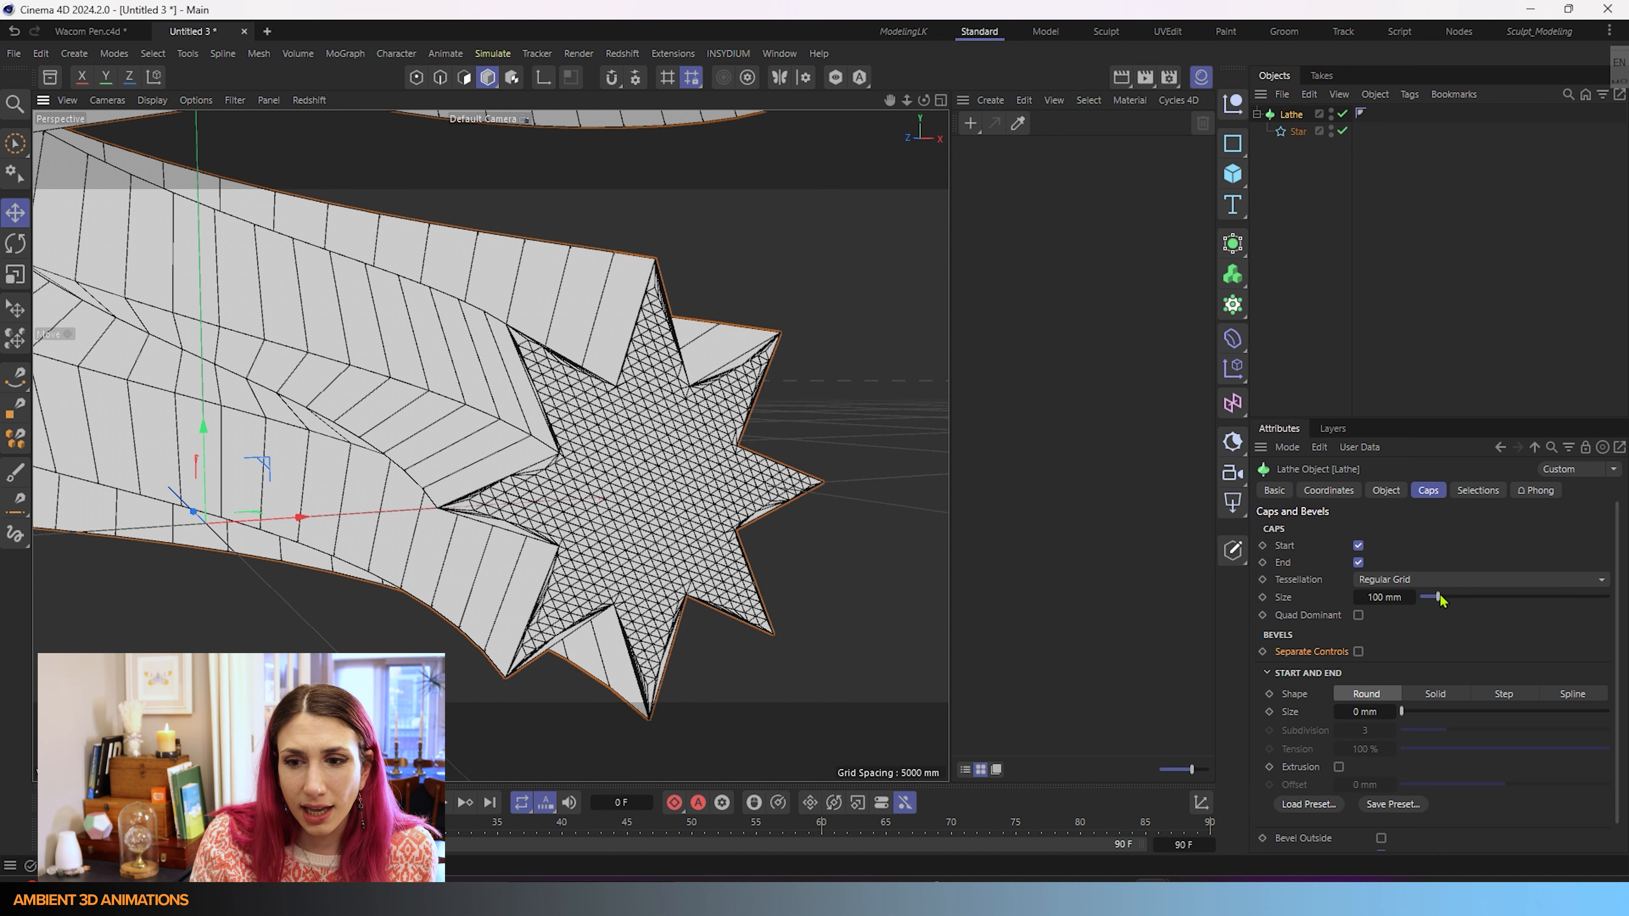
left_click_drag(1440, 597, 1435, 598)
left_click_drag(1432, 604, 1427, 606)
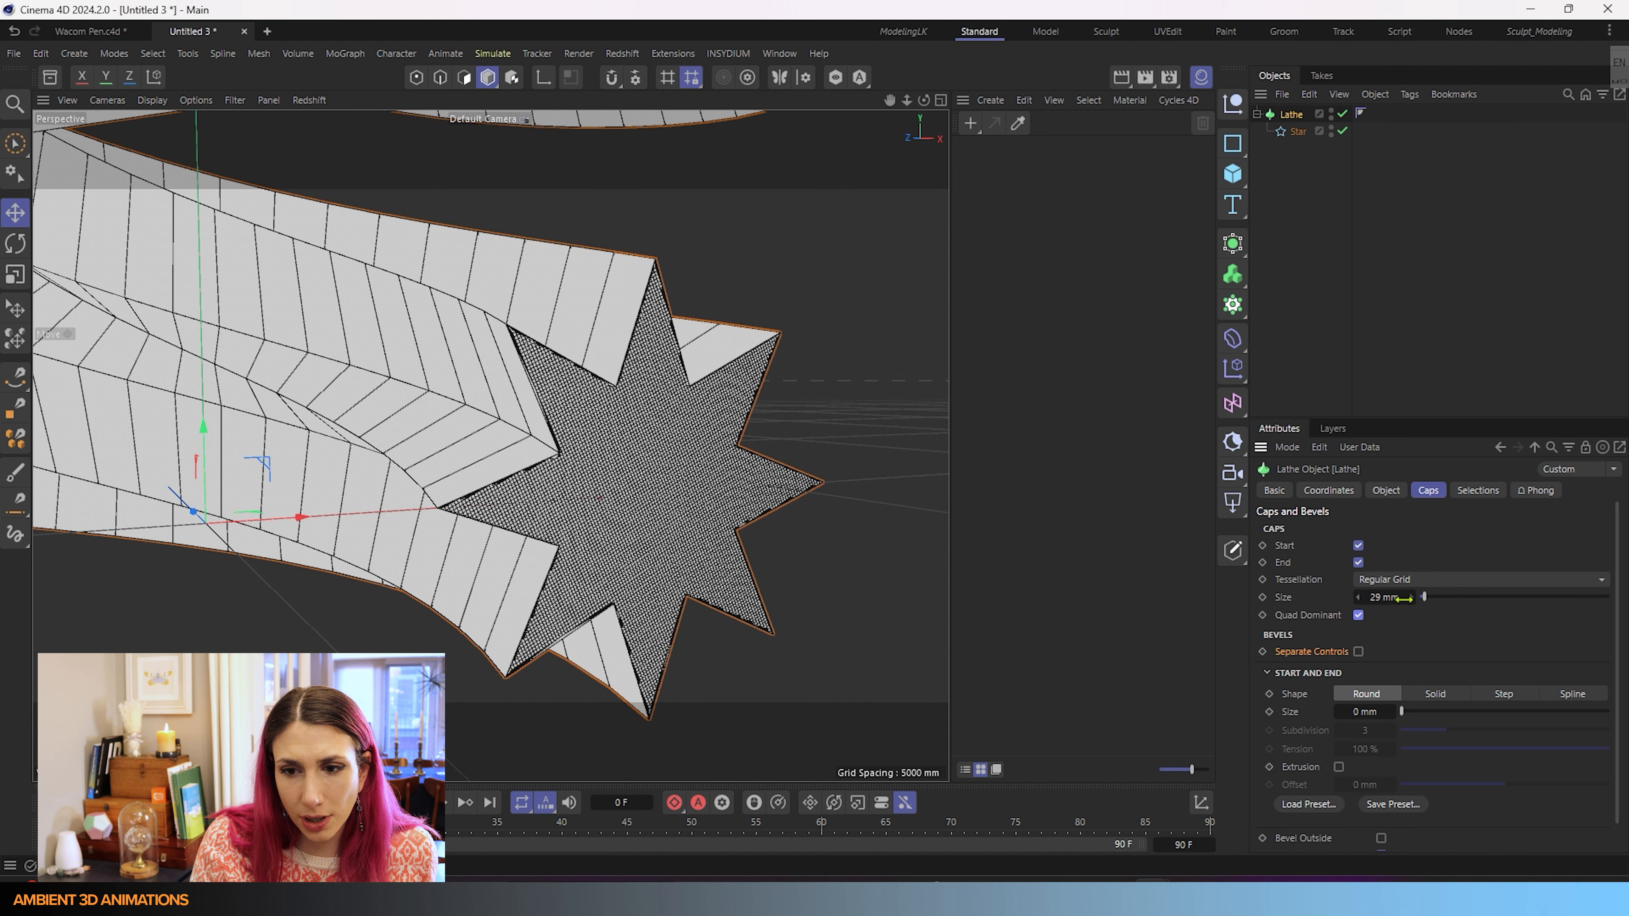
left_click_drag(1424, 600, 1456, 602)
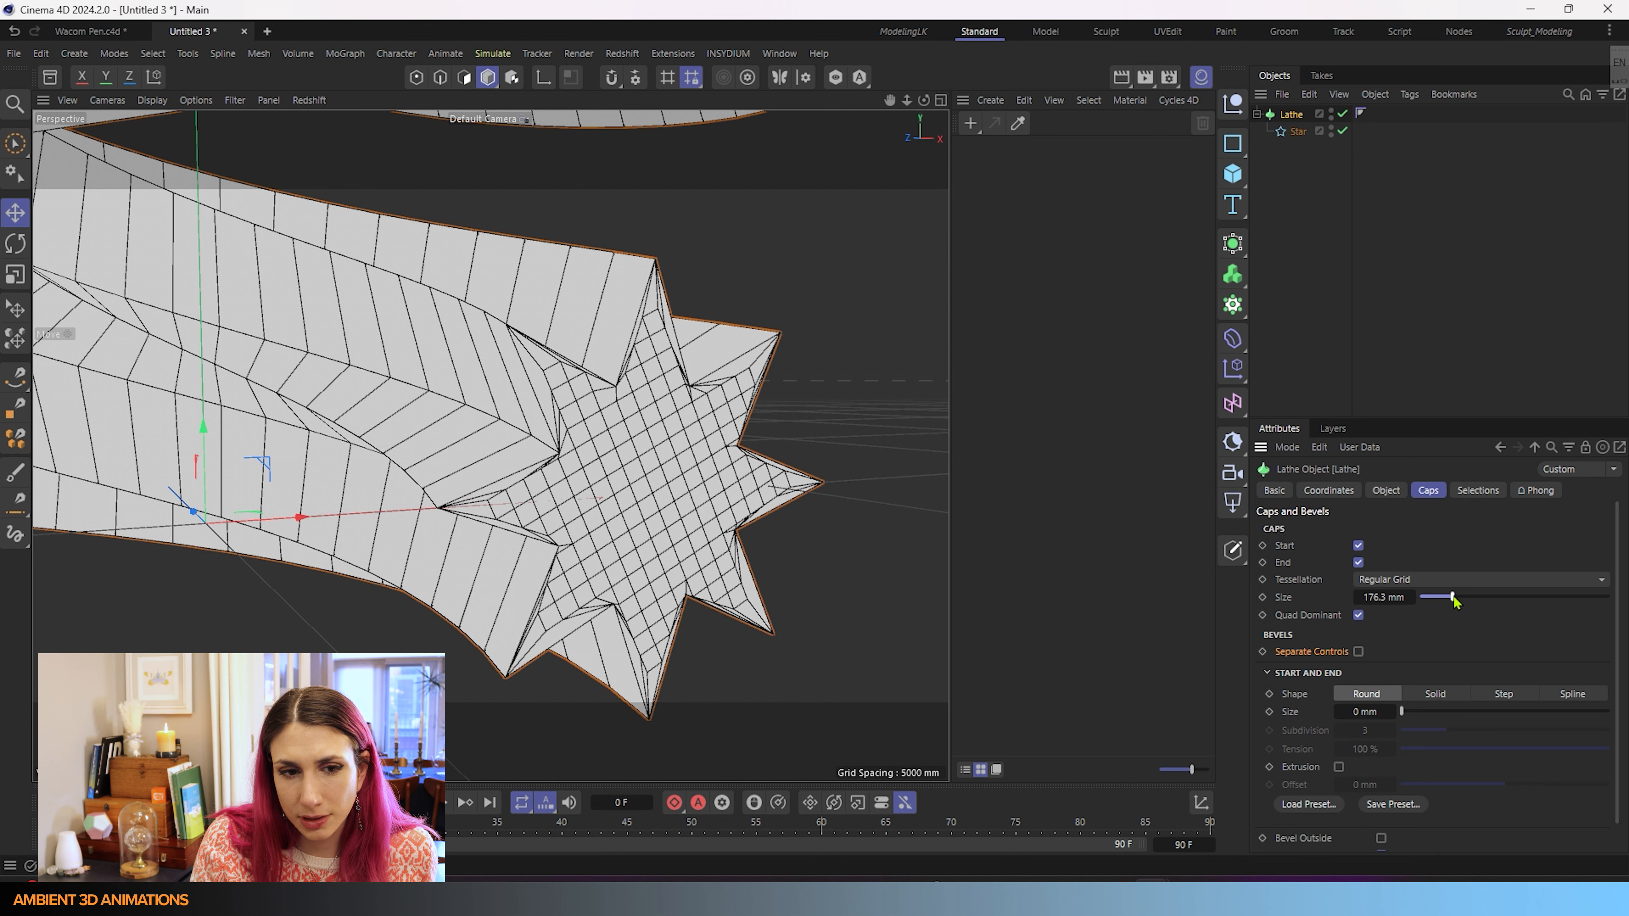
left_click(1388, 492)
left_click(1433, 492)
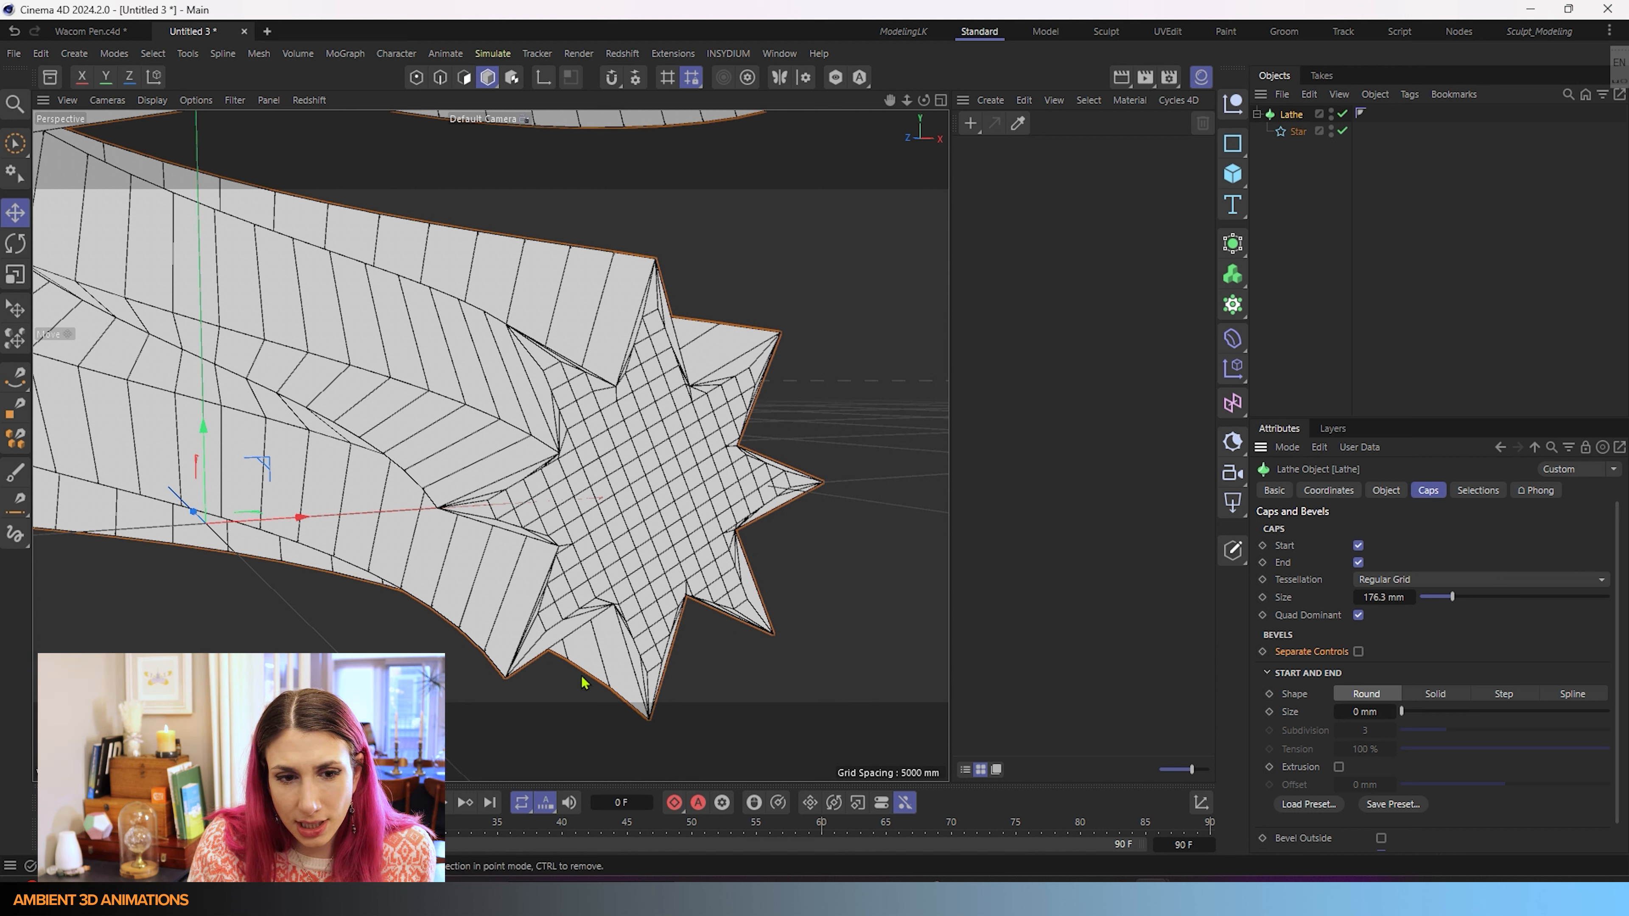
- Frame the whole Lathe and toggle the bevels' Separate Controls on and off to compare the start and end settings
key("h")
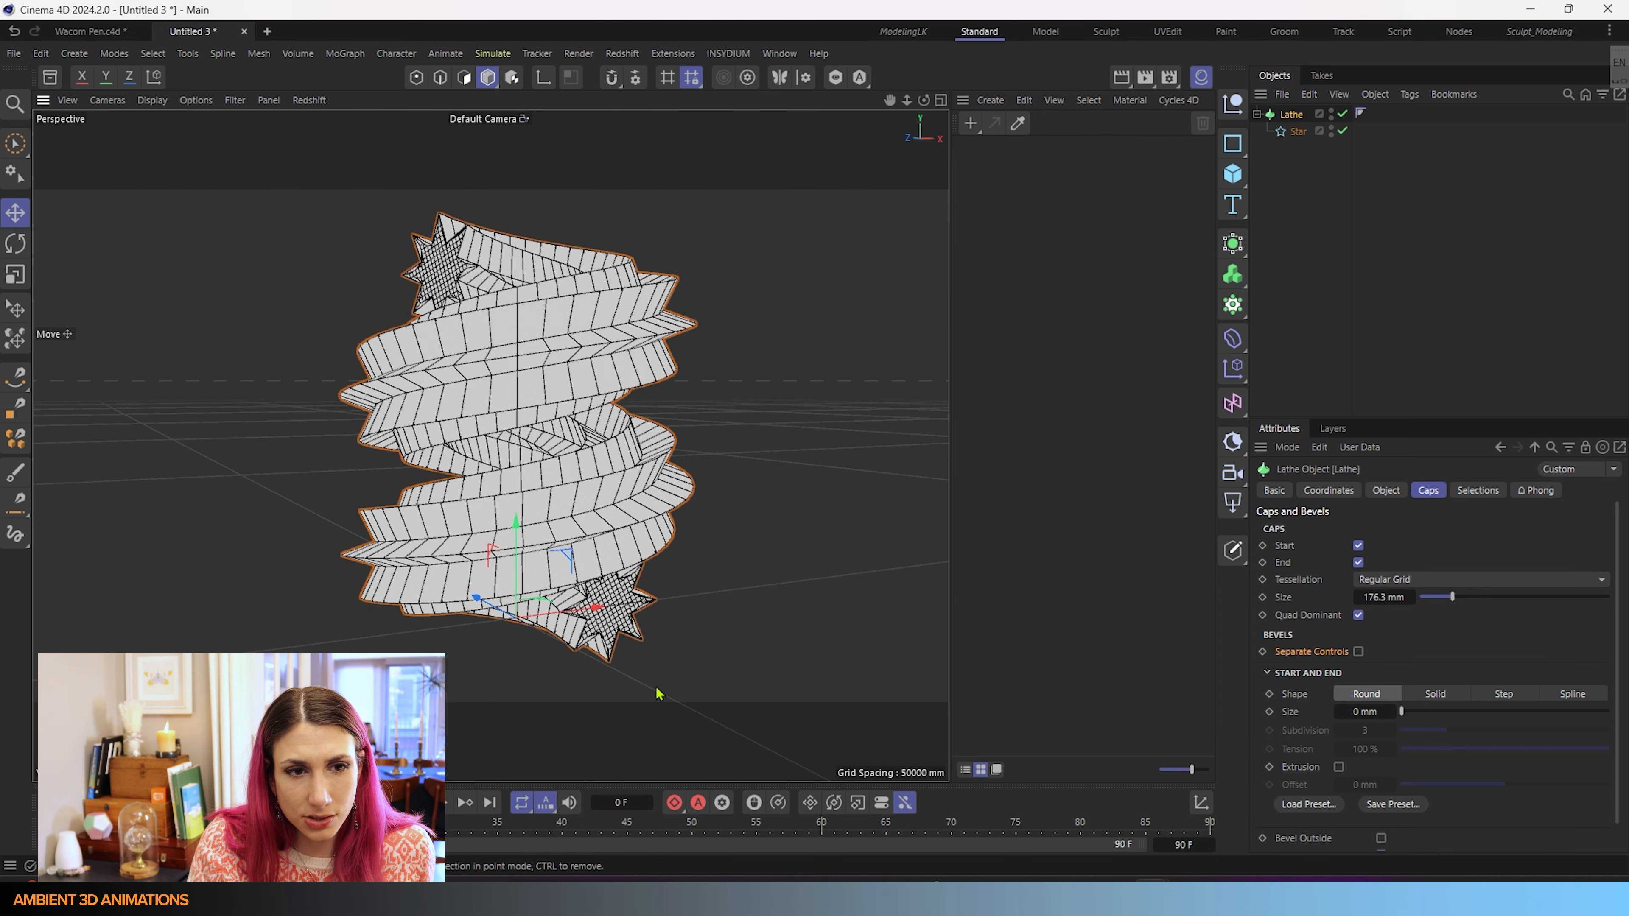
left_click(1358, 652)
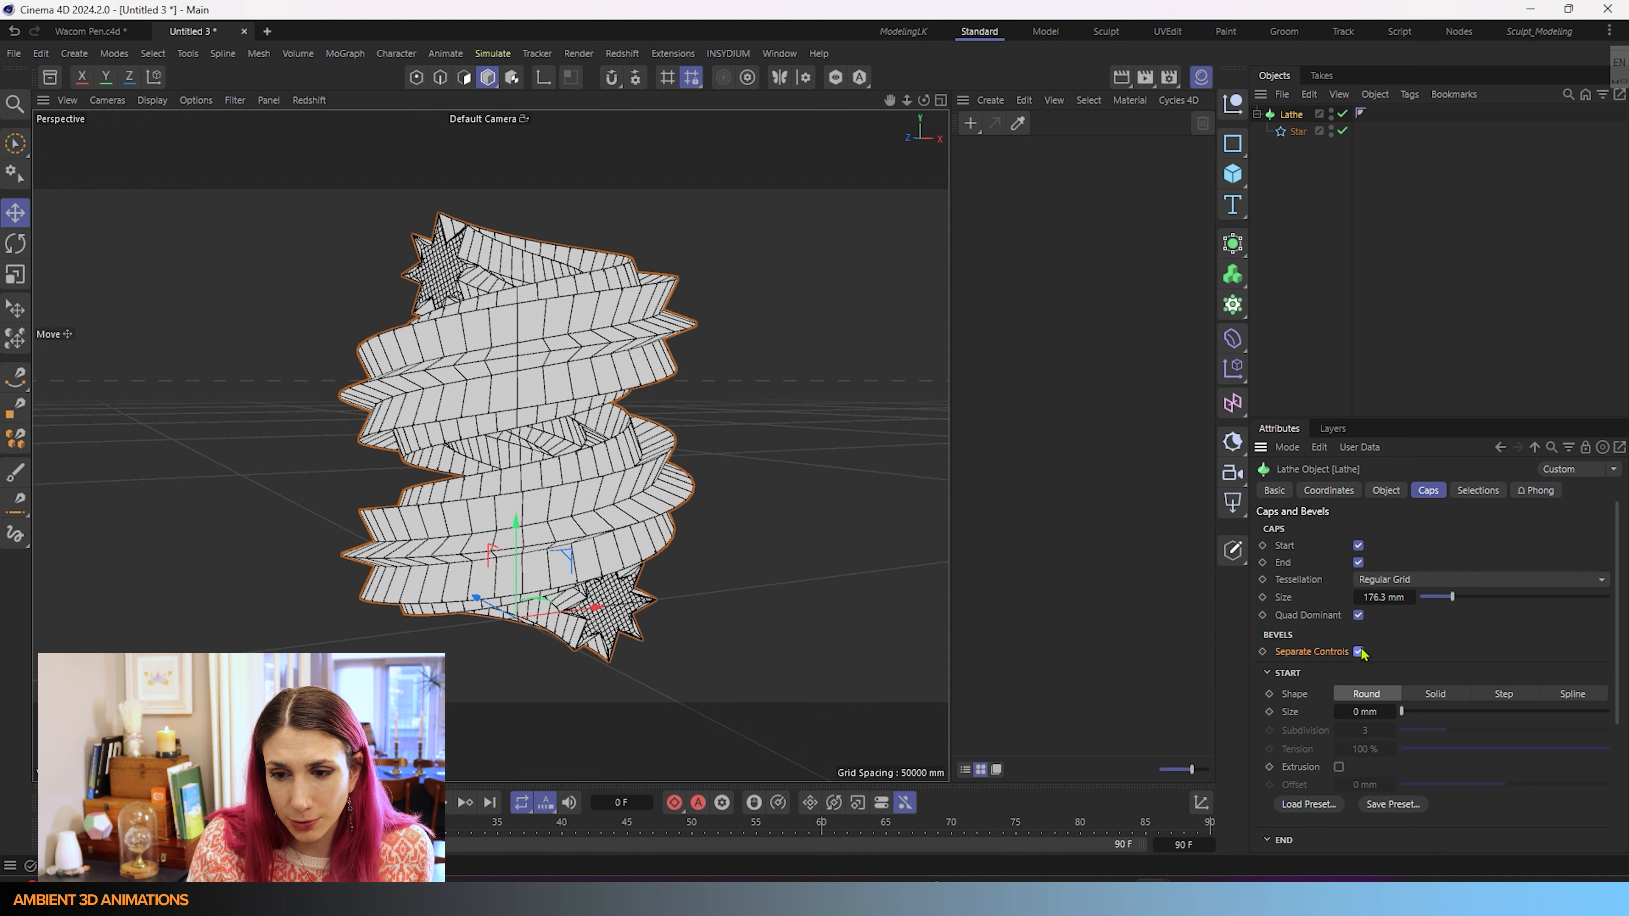
left_click(1358, 652)
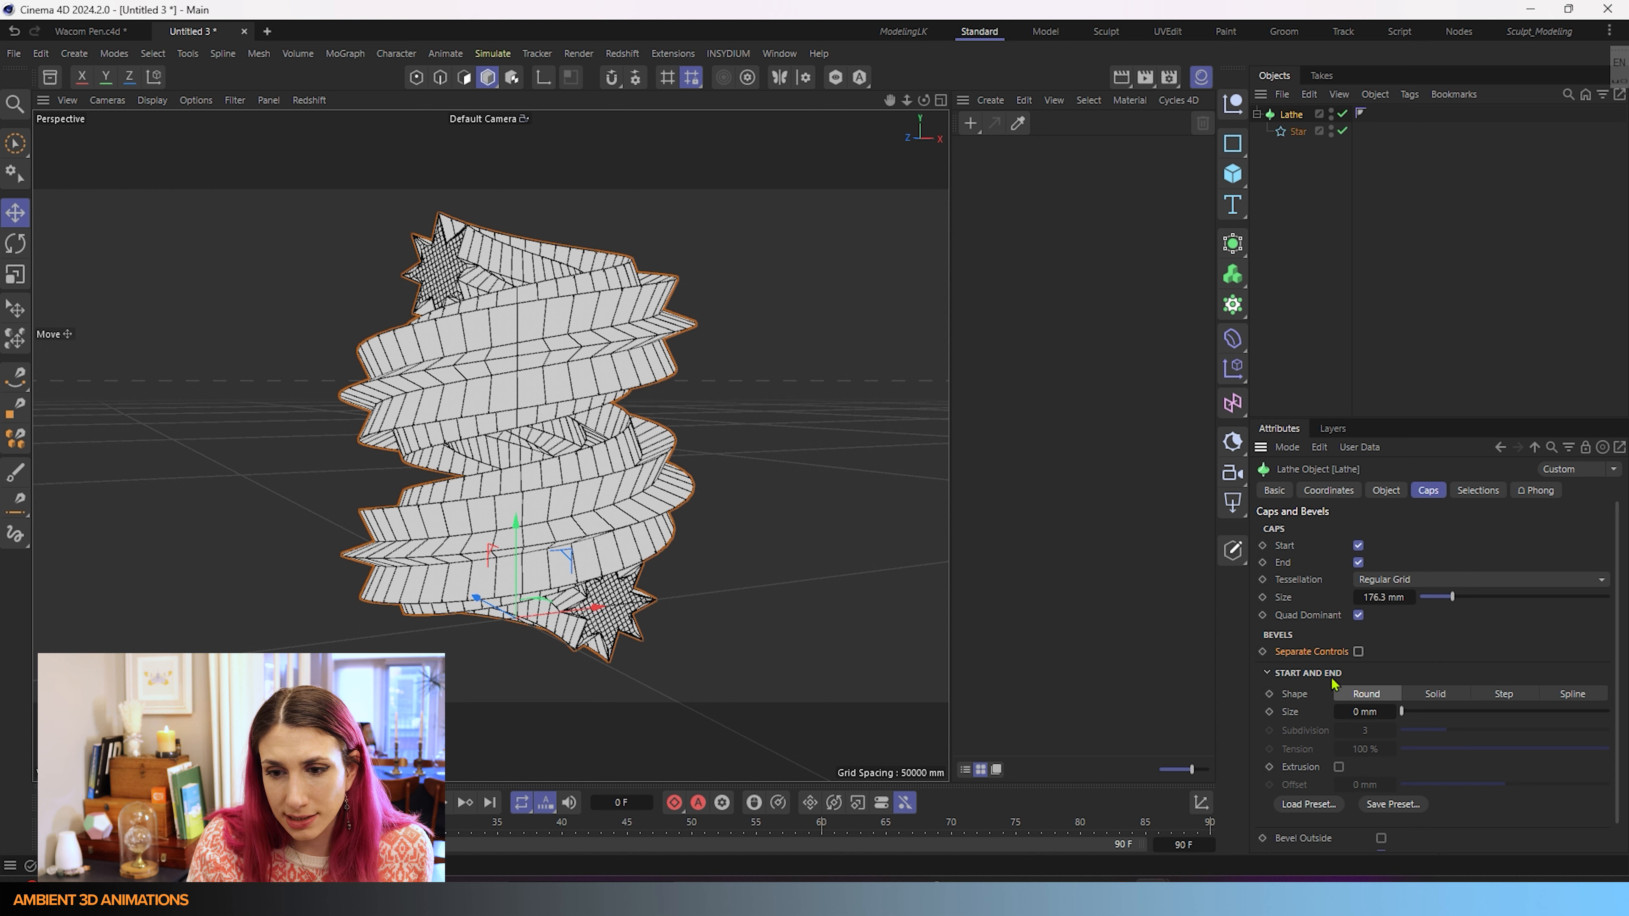
left_click(1358, 652)
scroll(1303, 697, "down", 3)
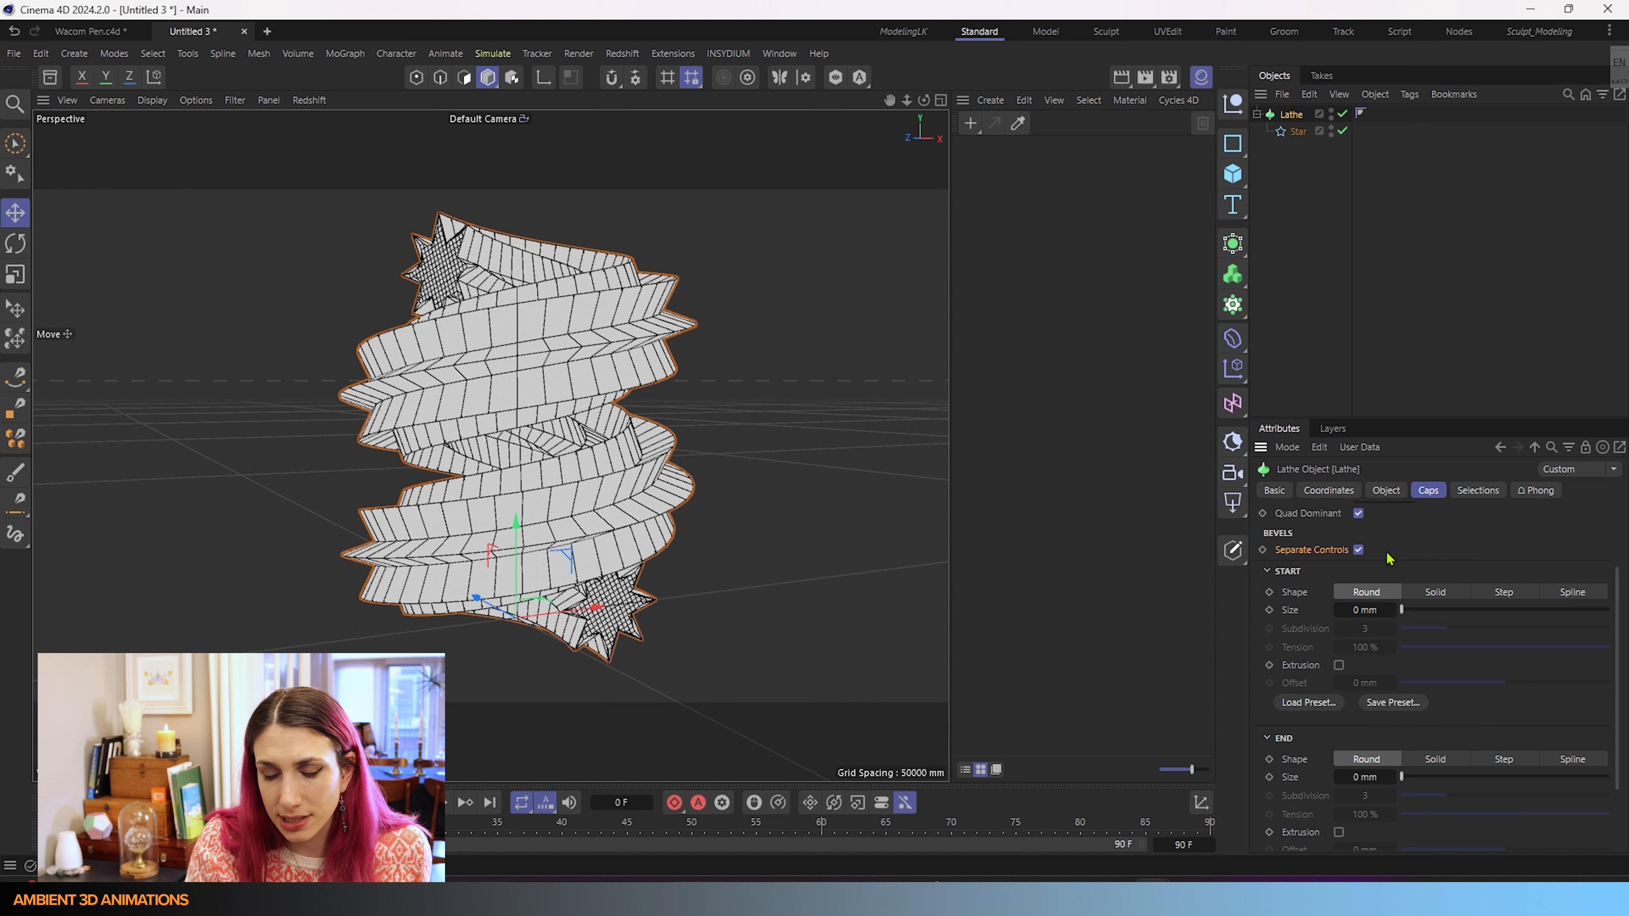
left_click(1358, 551)
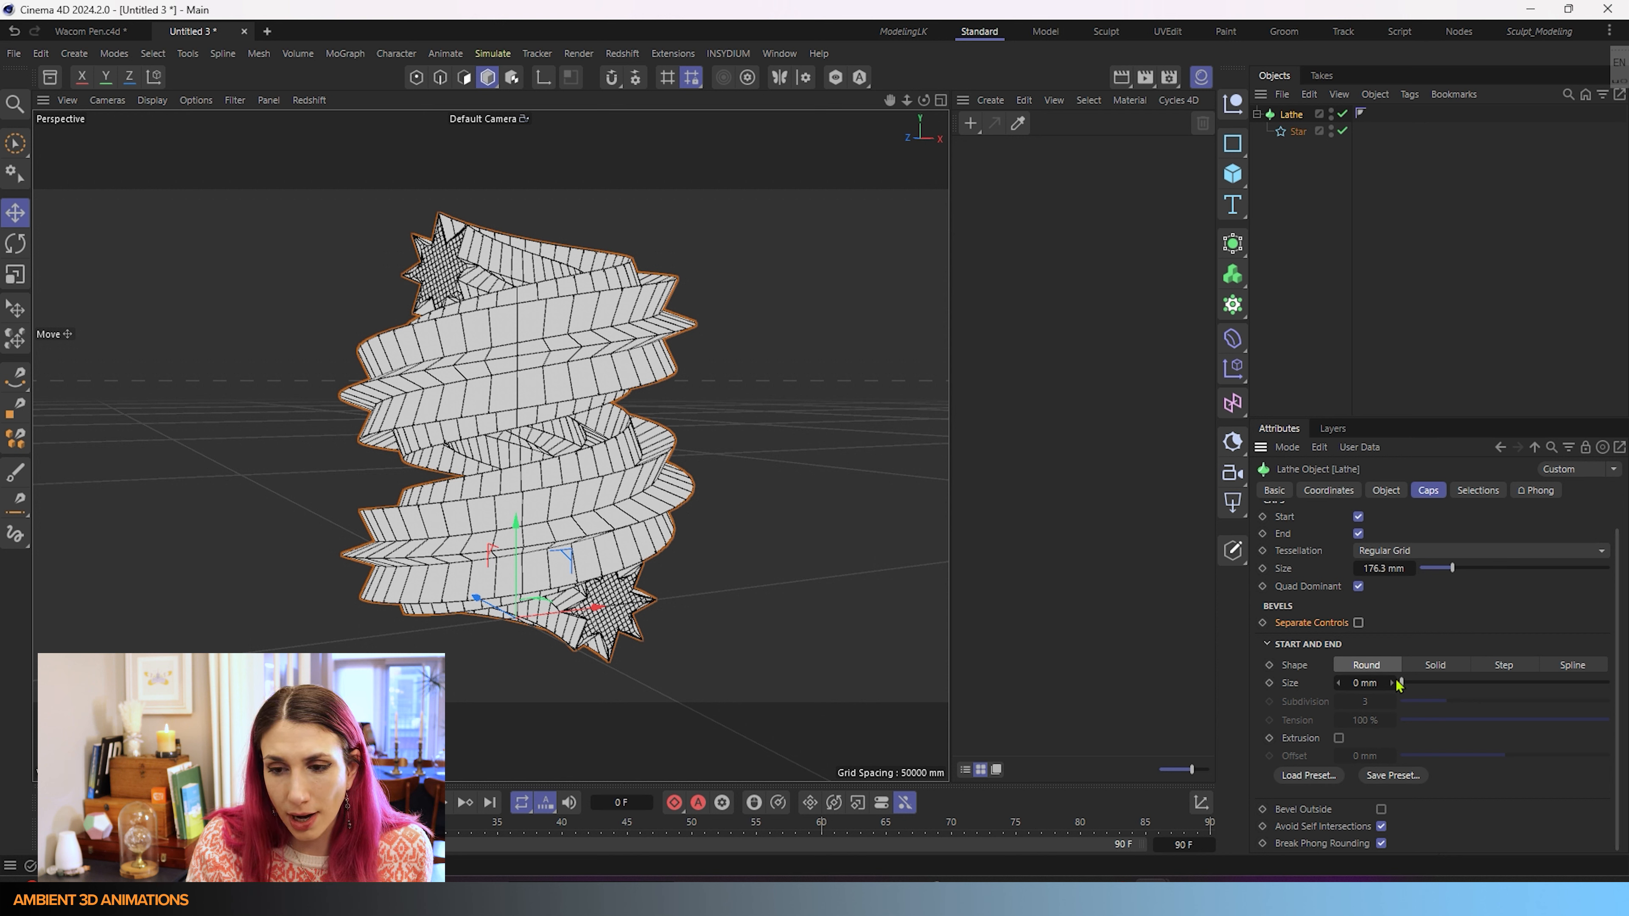
- Give both star caps a round bevel of 143.7 mm and zoom in on the lower cap
left_click_drag(1410, 689, 1418, 691)
scroll(586, 616, "up", 5)
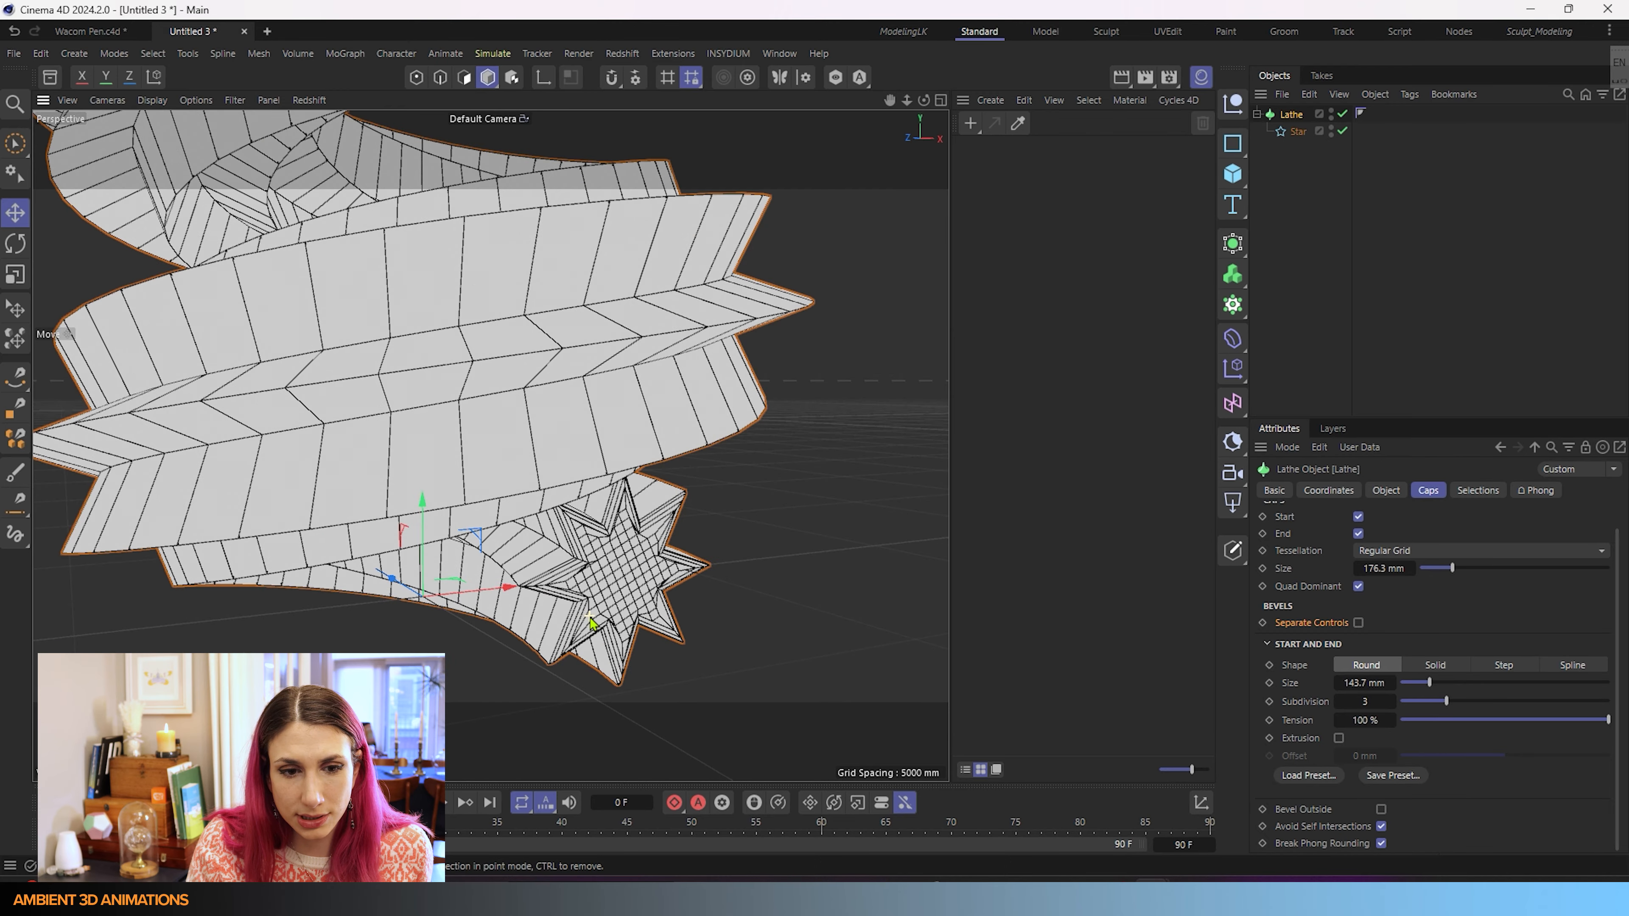
- Try a bevel subdivision of 7 on the star caps and set it back to 3
left_click_drag(587, 617, 531, 614, "alt")
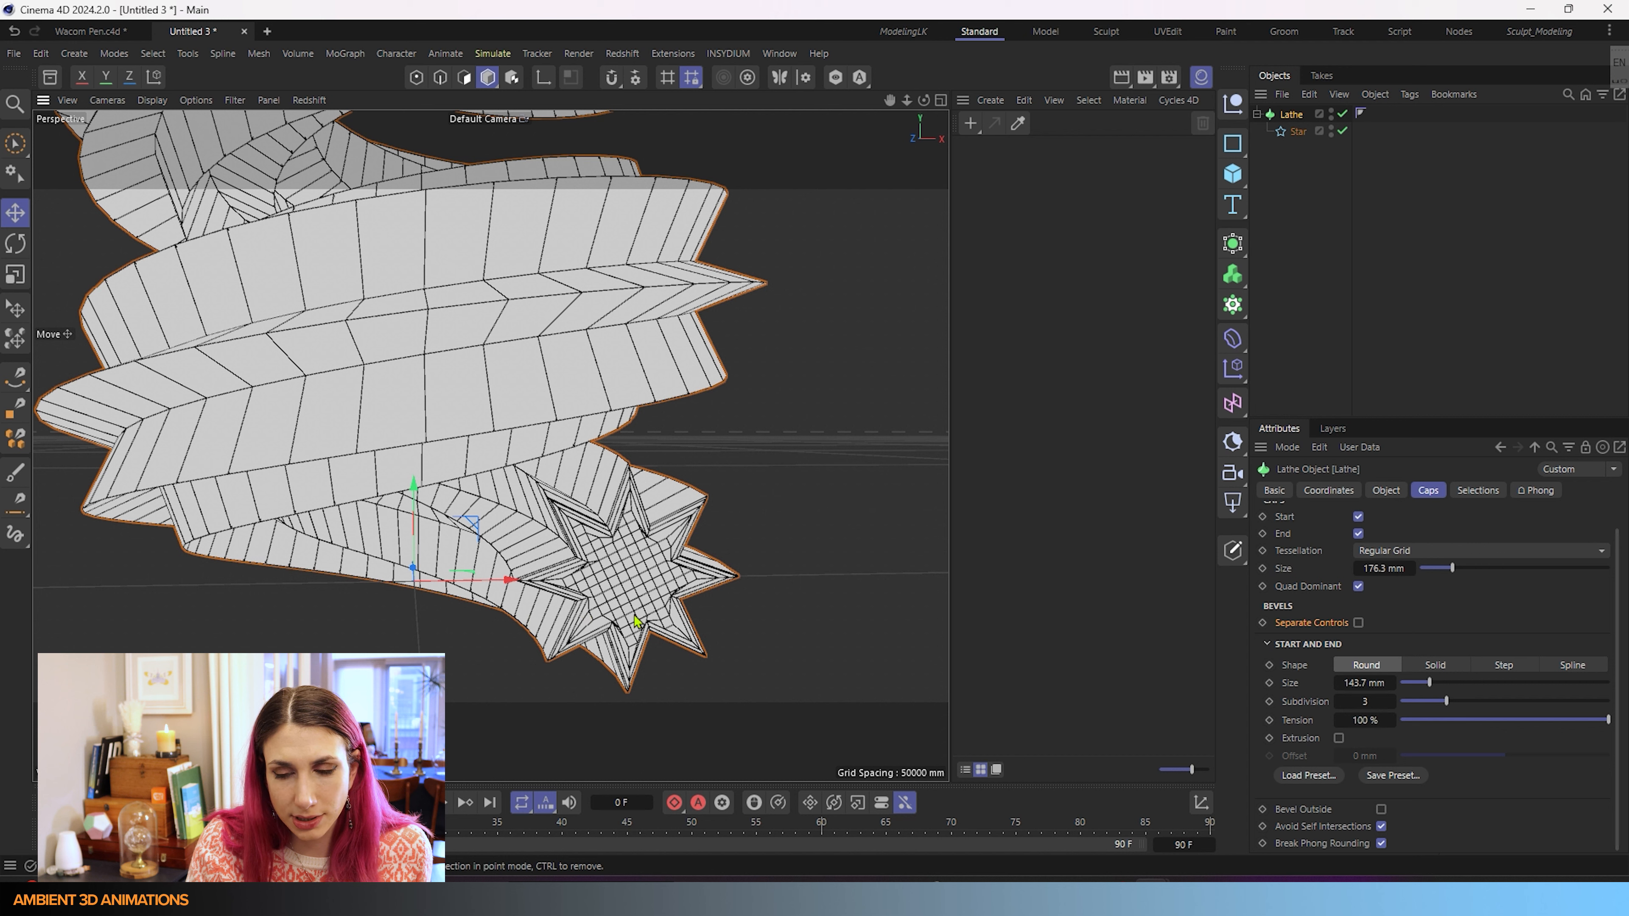
left_click_drag(1445, 704, 1547, 720)
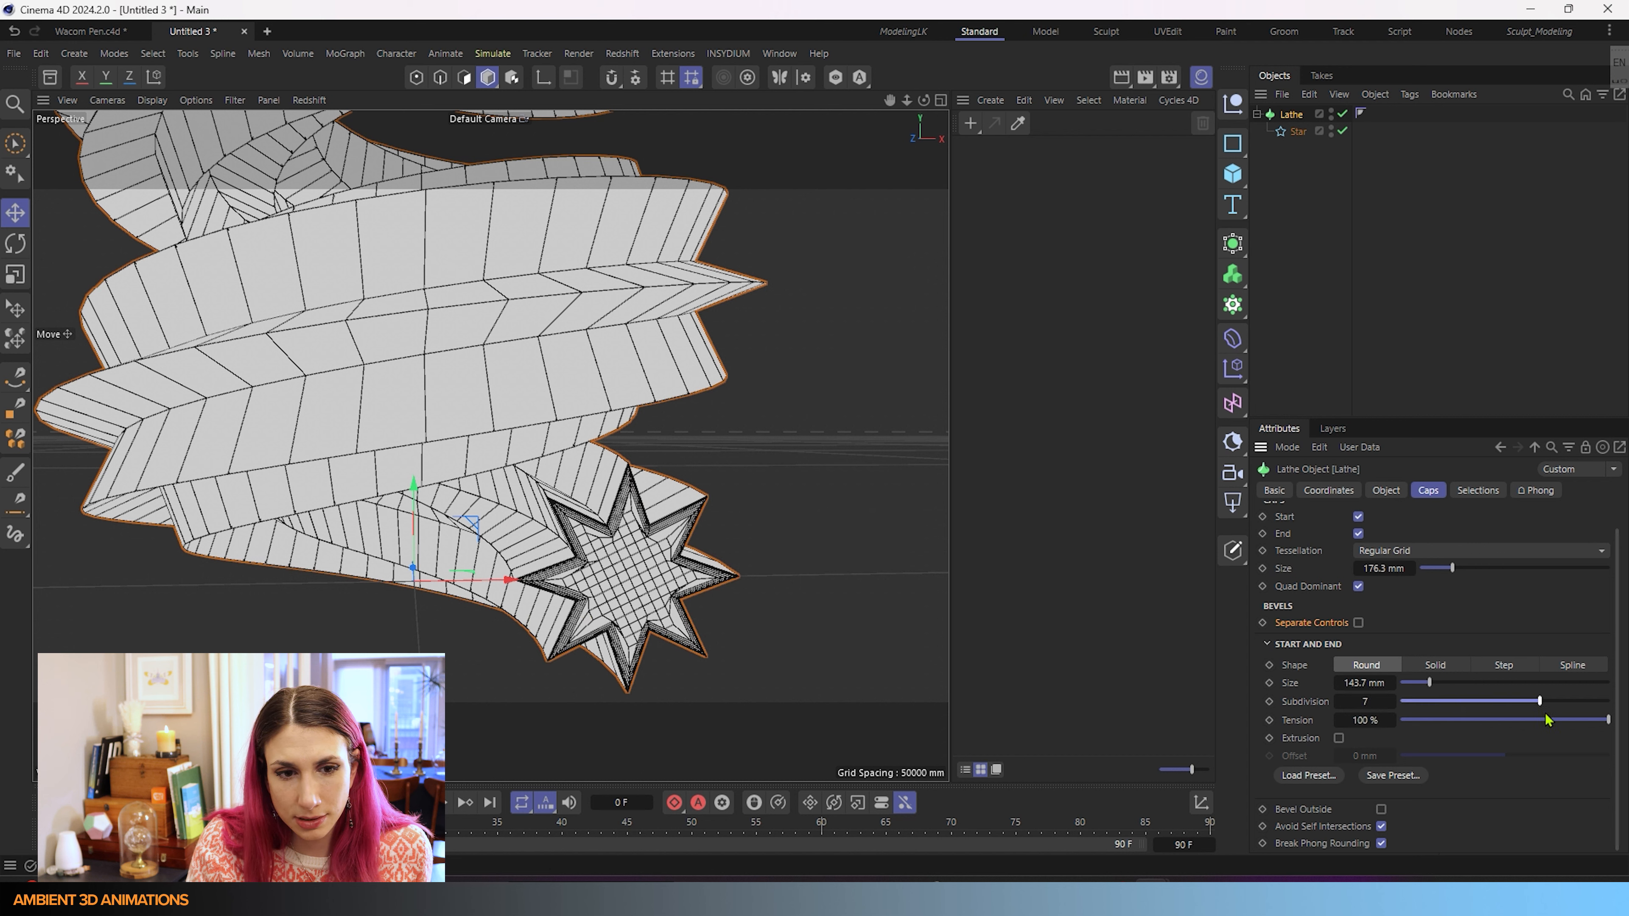
scroll(593, 659, "up", 10)
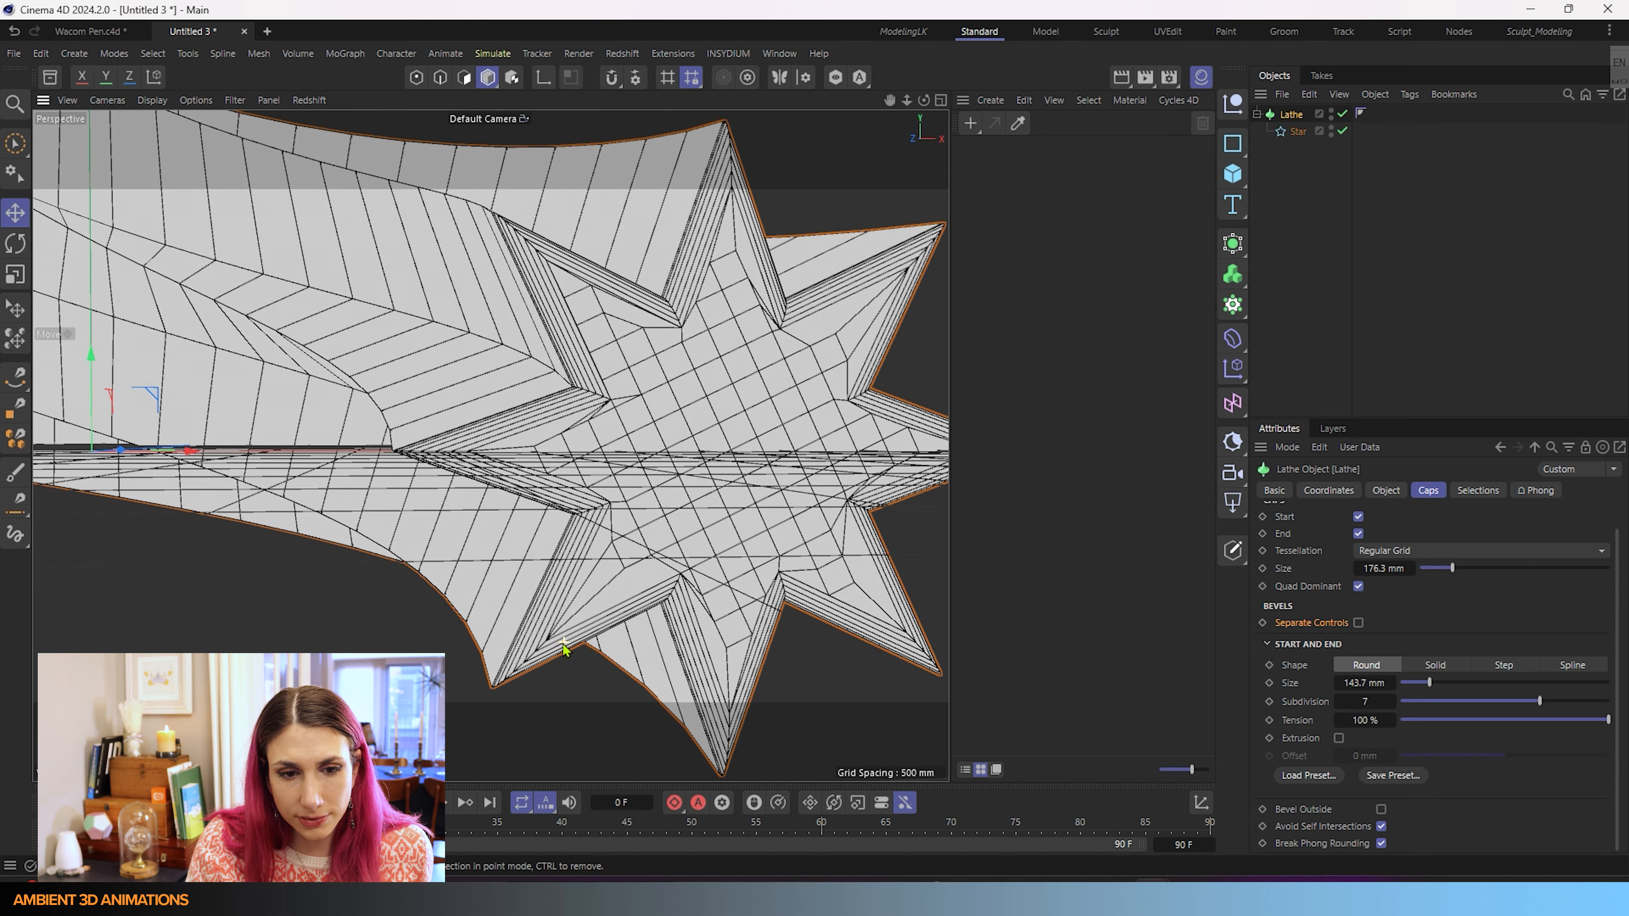
scroll(532, 661, "up", 3)
left_click_drag(1539, 702, 1451, 711)
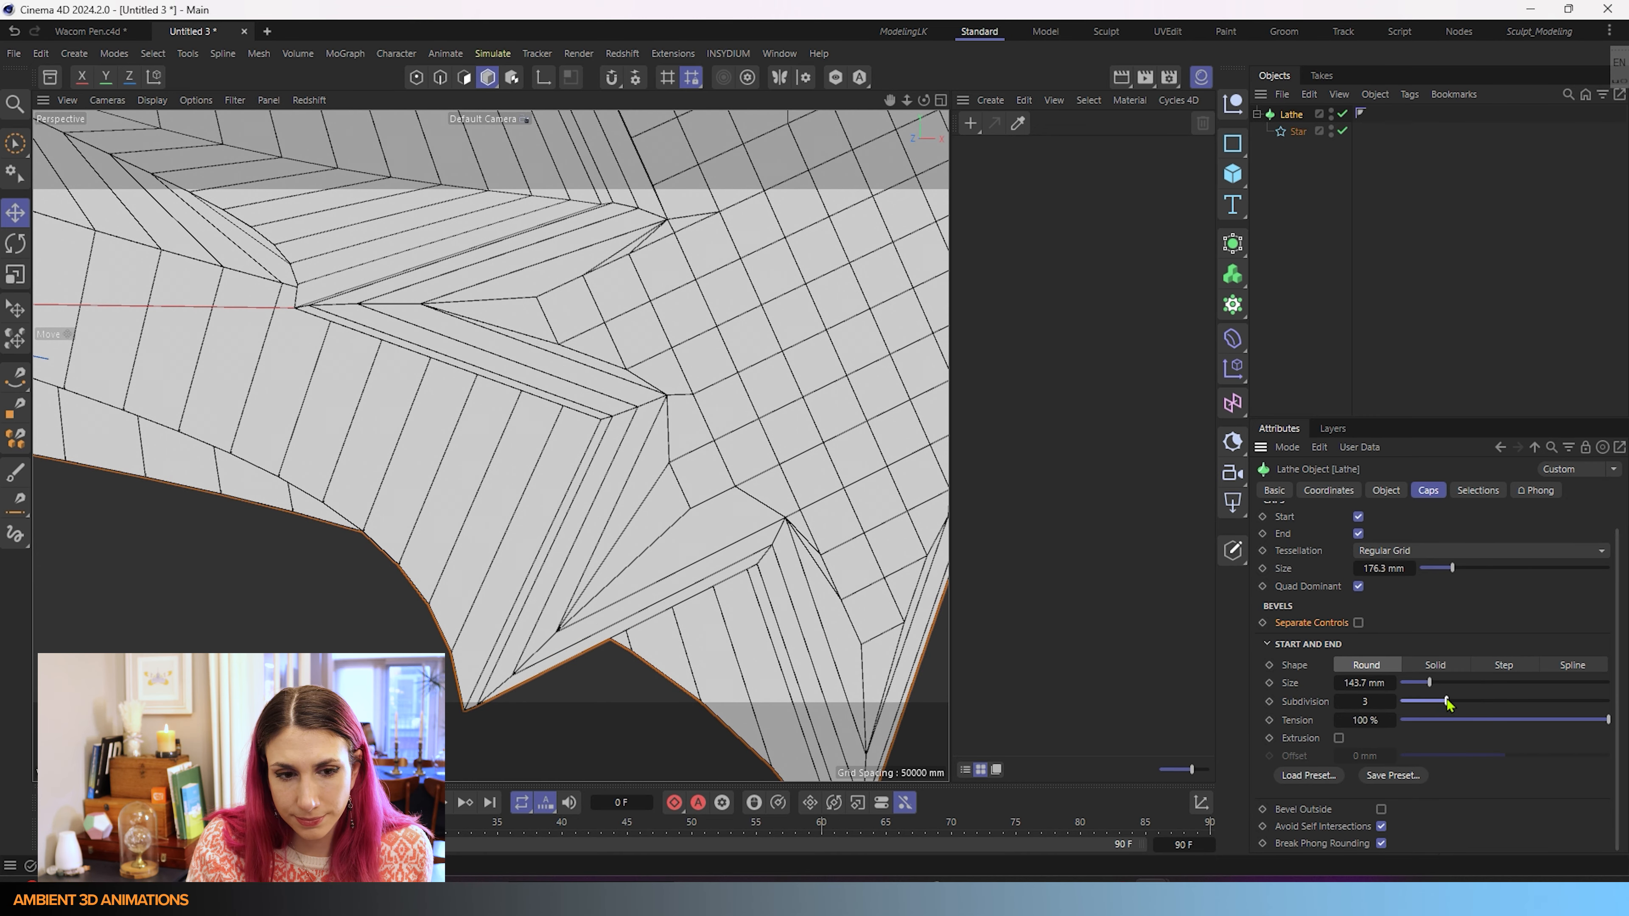
- Try a bevel tension of -70% on the star caps, and set the subdivision to 7 and the tension to 100%
left_click_drag(1604, 731, 1431, 721)
left_click_drag(729, 618, 848, 606, "alt")
middle_click_drag(847, 606, 760, 386, "alt")
right_click_drag(829, 628, 879, 647, "alt")
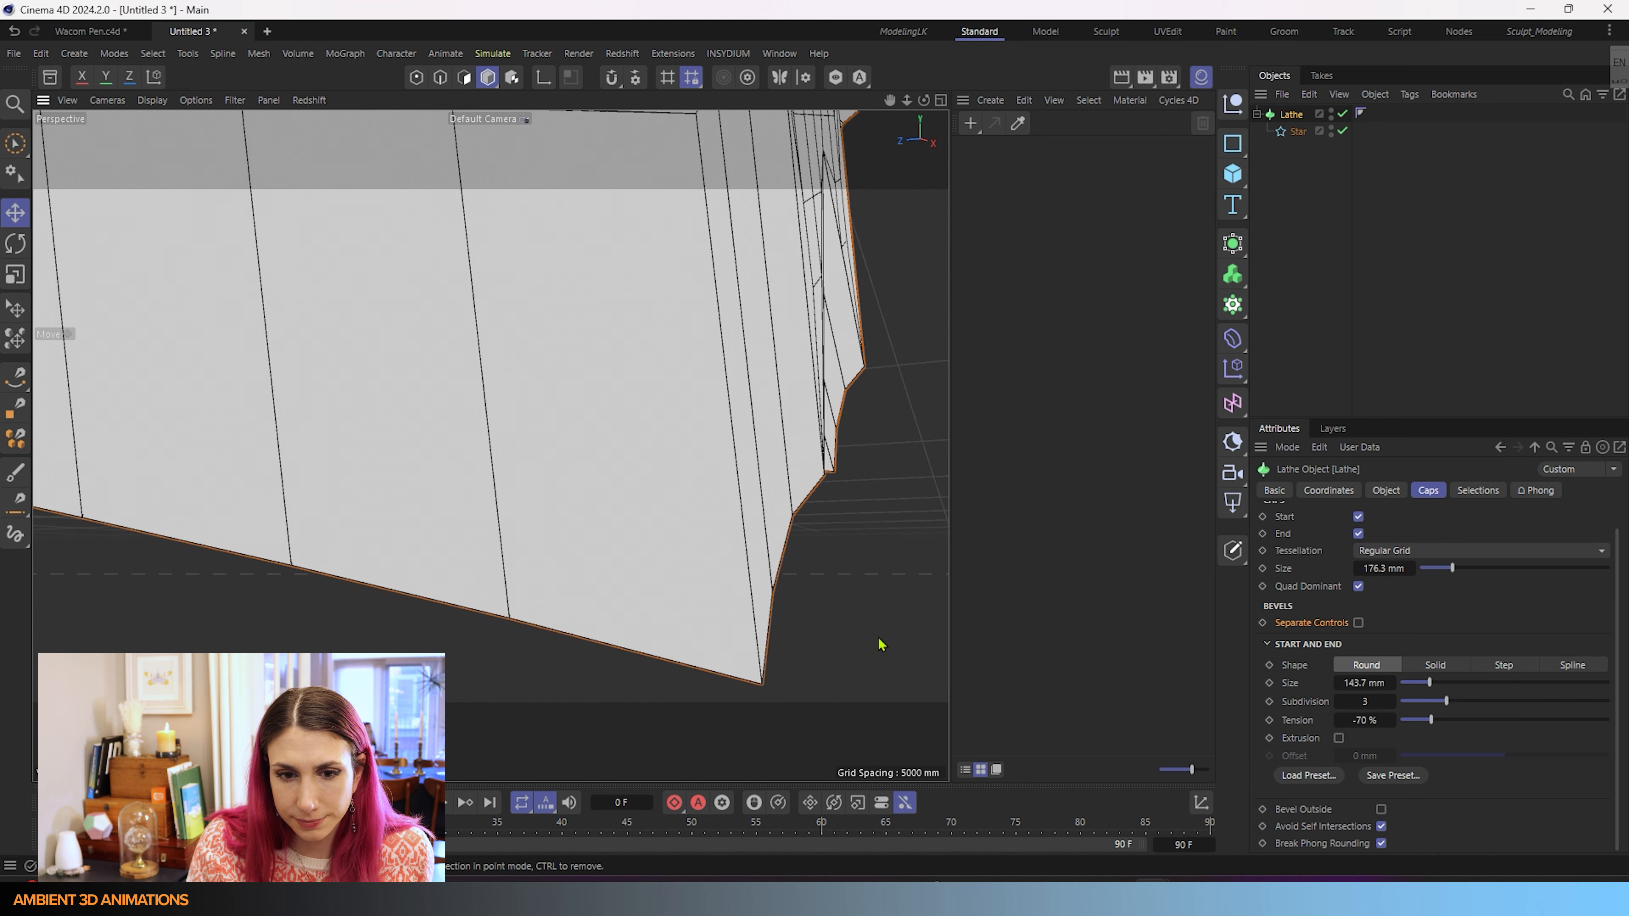
left_click_drag(1446, 704, 1554, 711)
left_click_drag(1434, 721, 1626, 741)
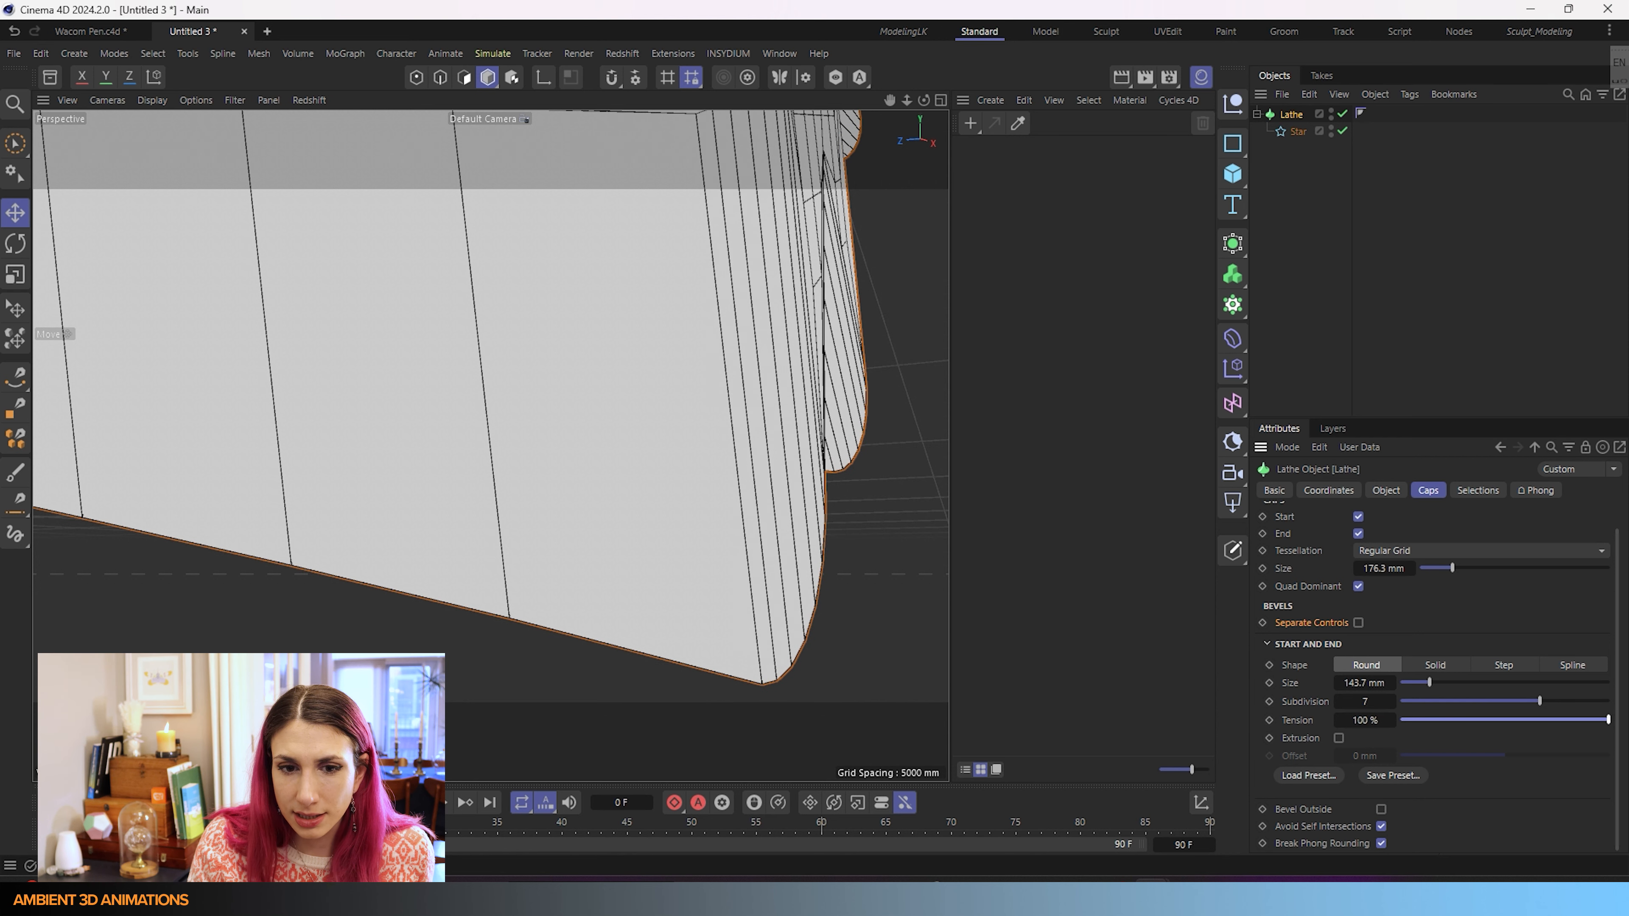
- Enable Extrusion for the round cap bevels and set the bevel offset to 251 mm
left_click(1339, 738)
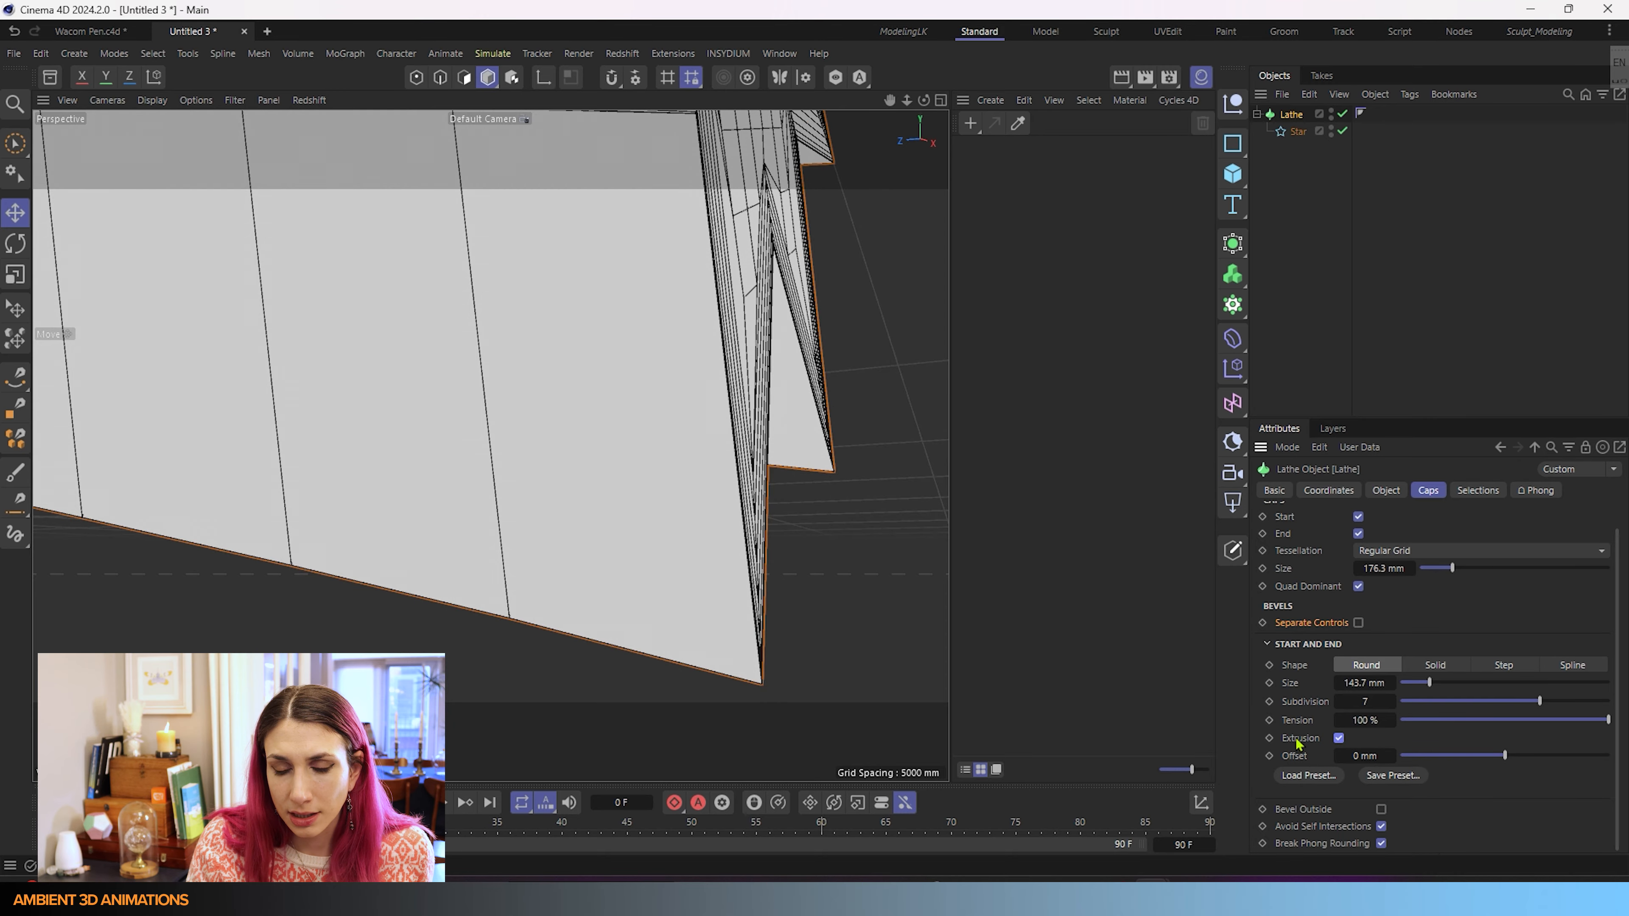
scroll(889, 566, "down", 3)
mouse_move(784, 448)
left_mouse_down("alt")
mouse_move(697, 515)
mouse_move(545, 488)
mouse_move(596, 465)
mouse_move(567, 441)
mouse_move(829, 436)
mouse_move(793, 444)
left_mouse_up("alt")
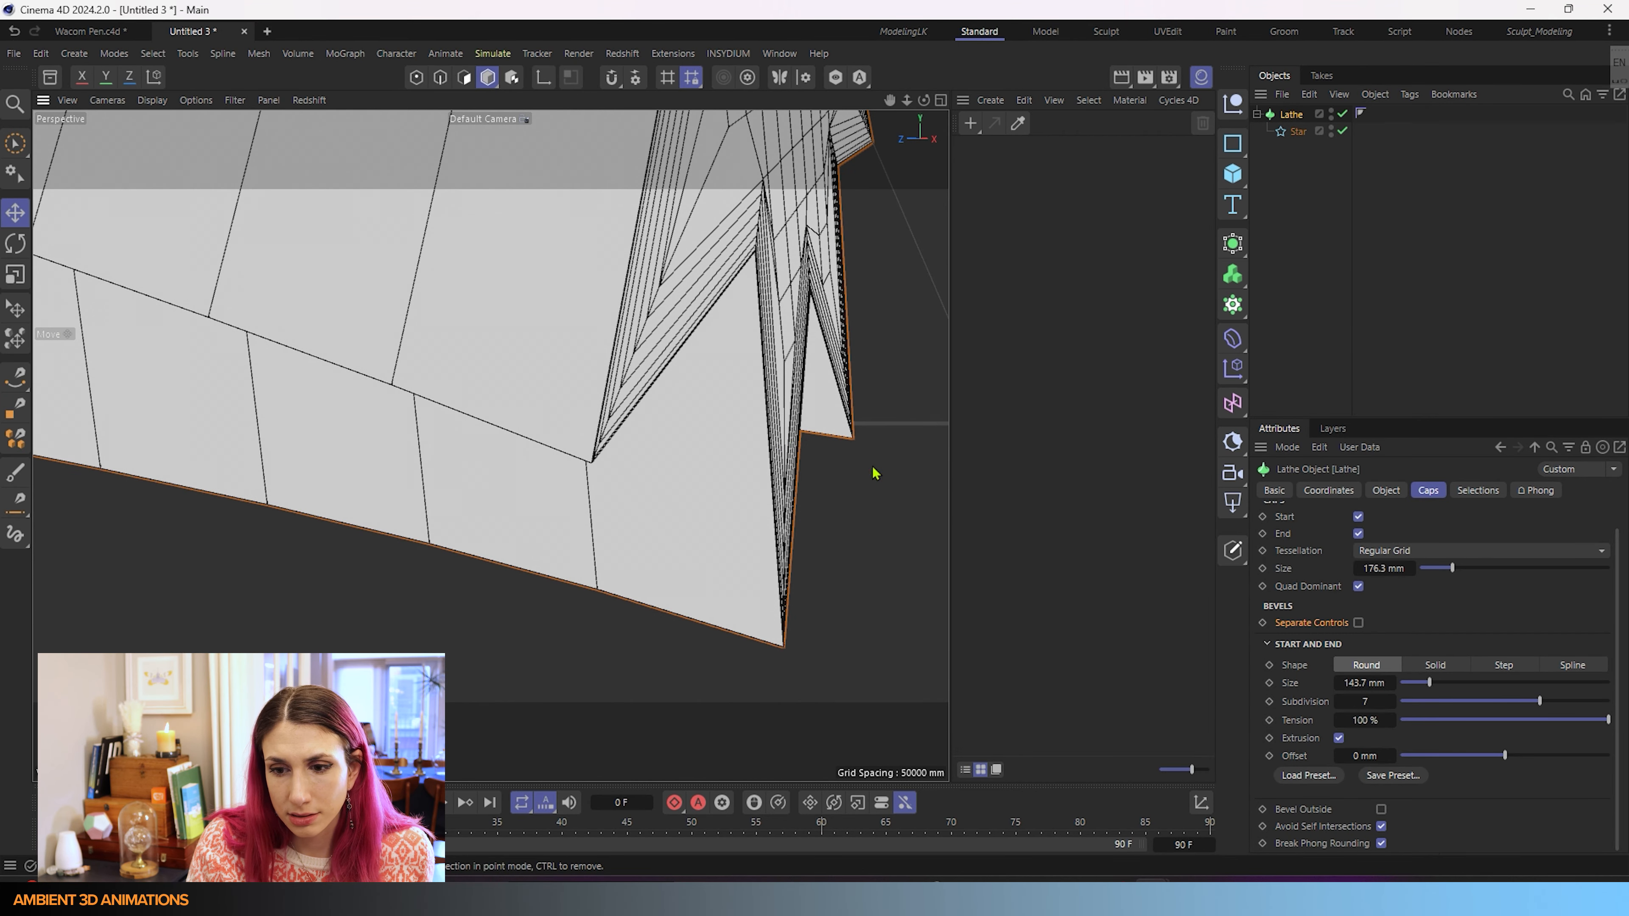
left_click_drag(1510, 760, 1533, 762)
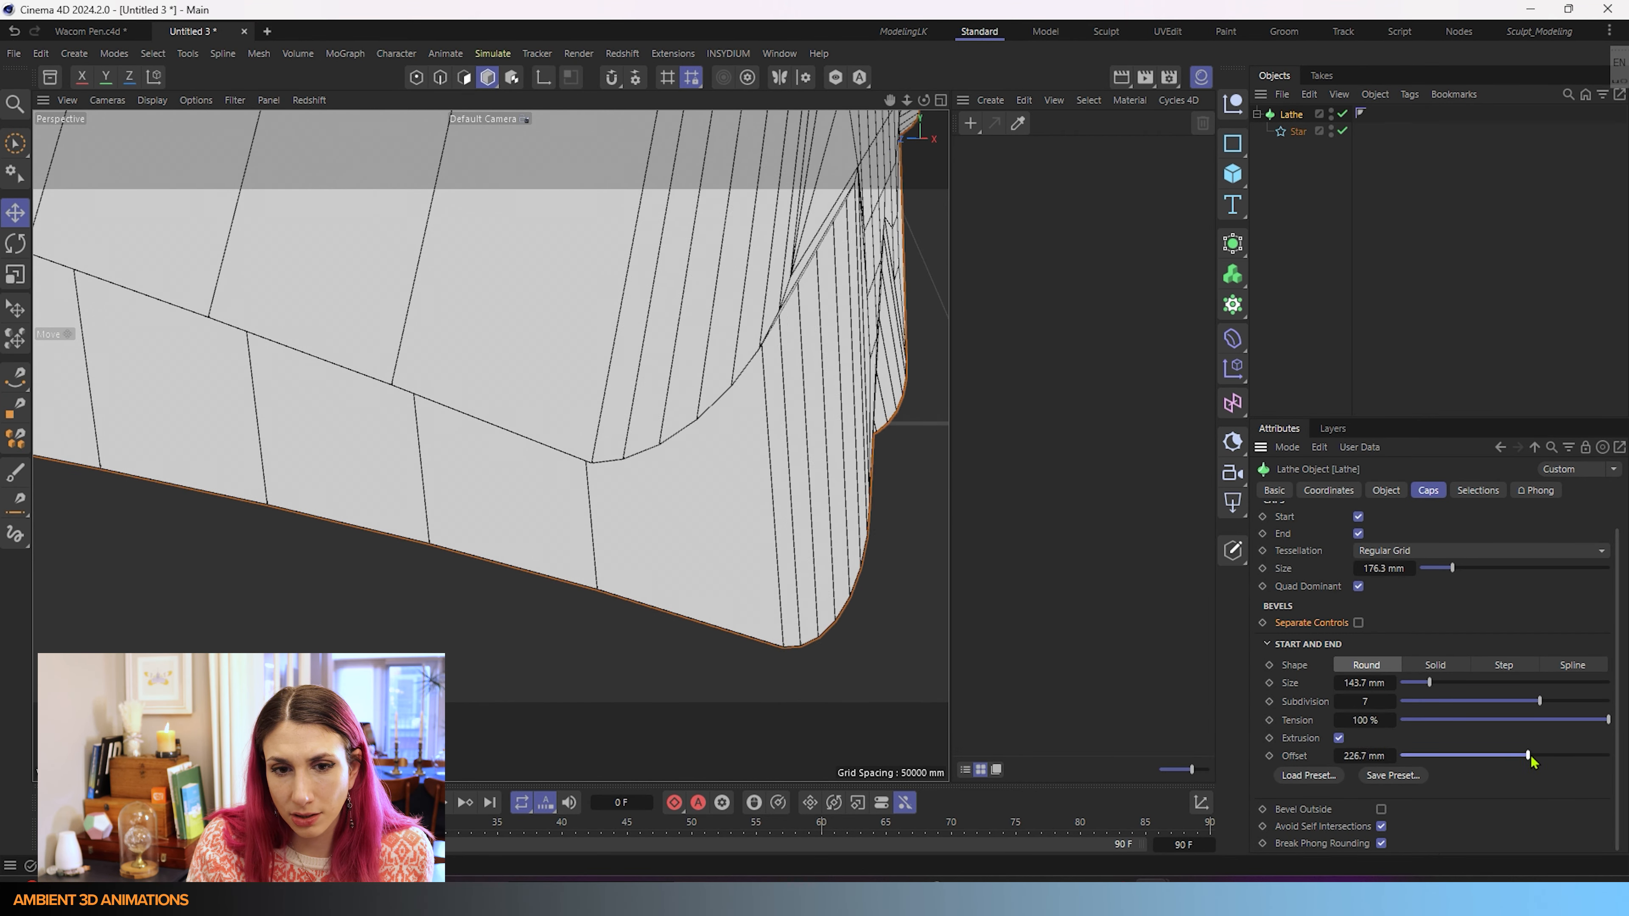
left_click_drag(738, 539, 685, 457, "alt")
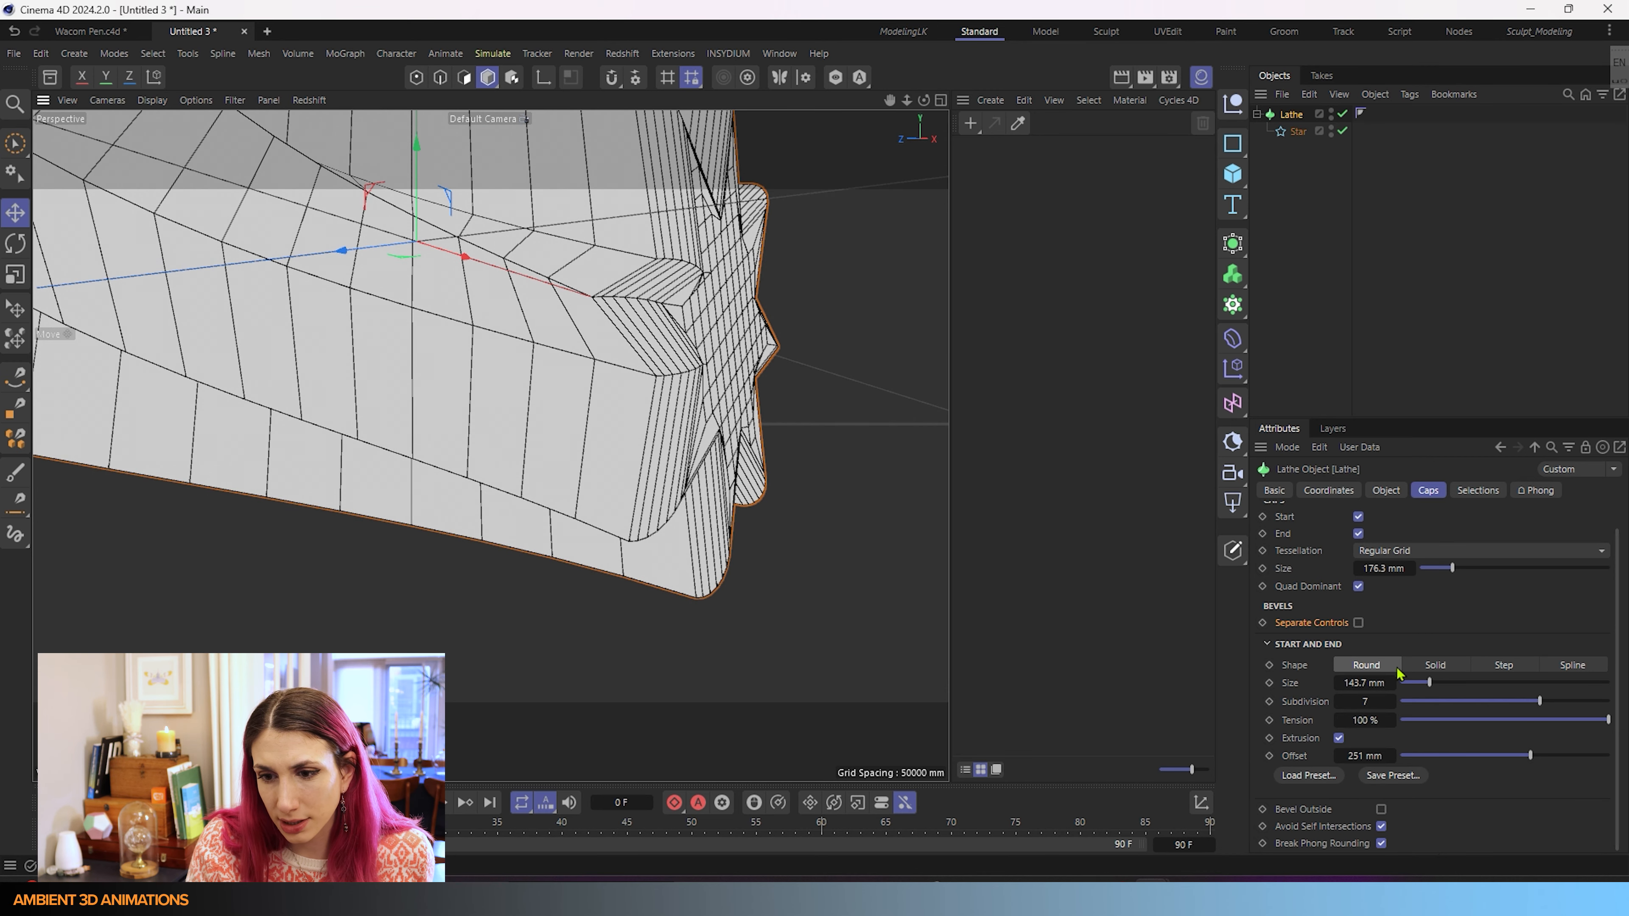
- Change the cap bevels to the Solid shape and place the Lathe under a new Subdivision Surface
left_click(1435, 665)
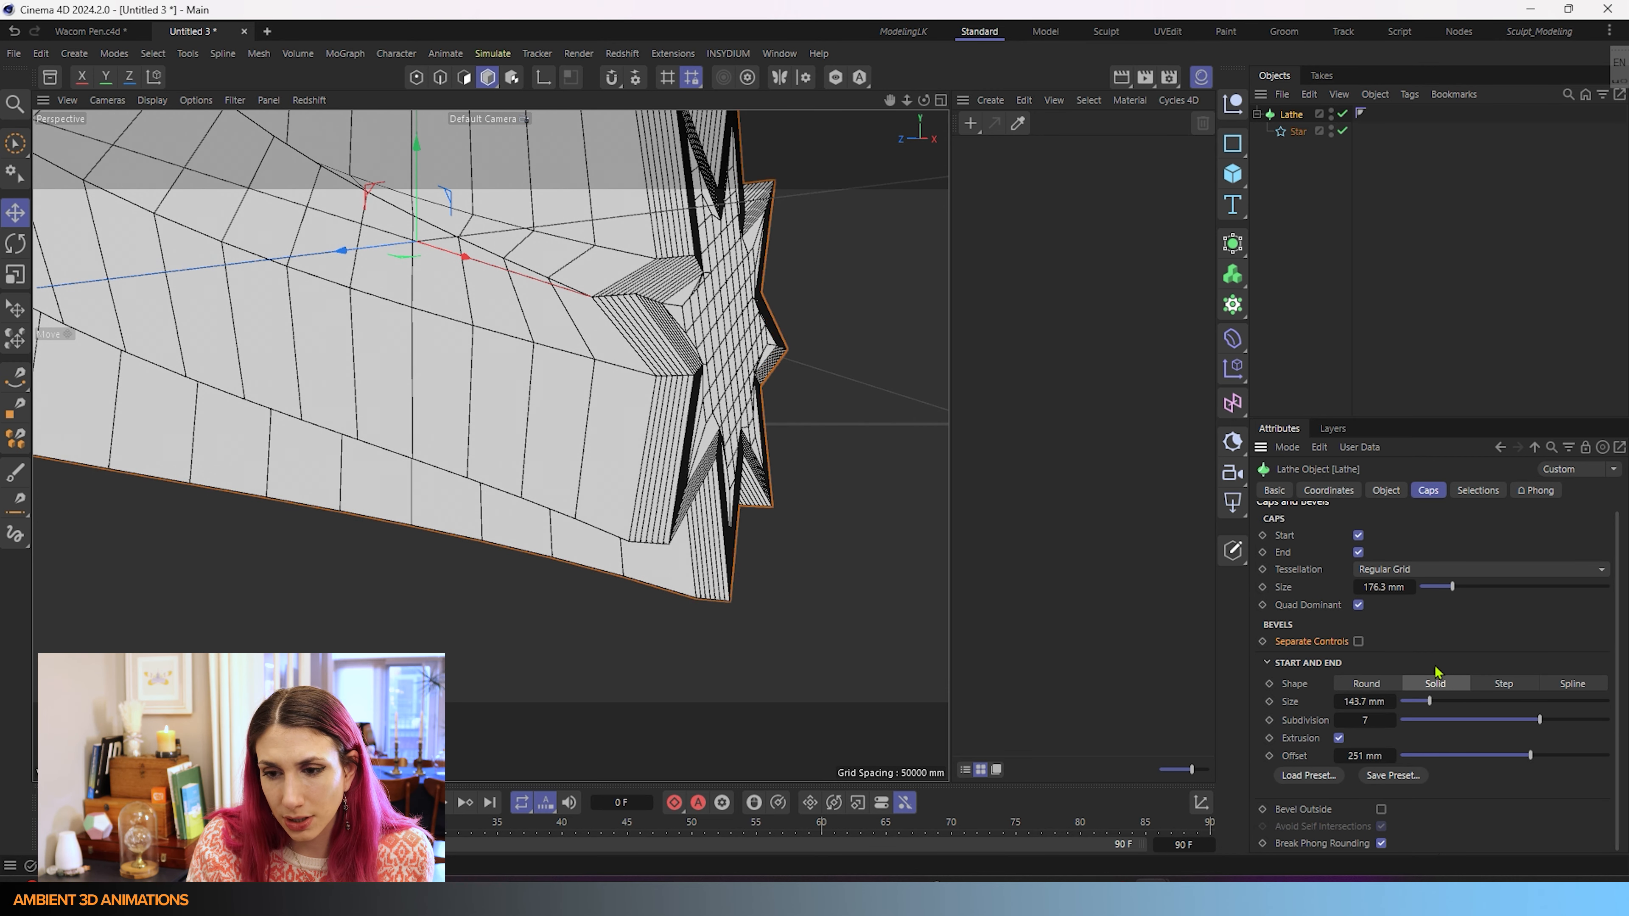
left_click_drag(756, 582, 698, 586, "alt")
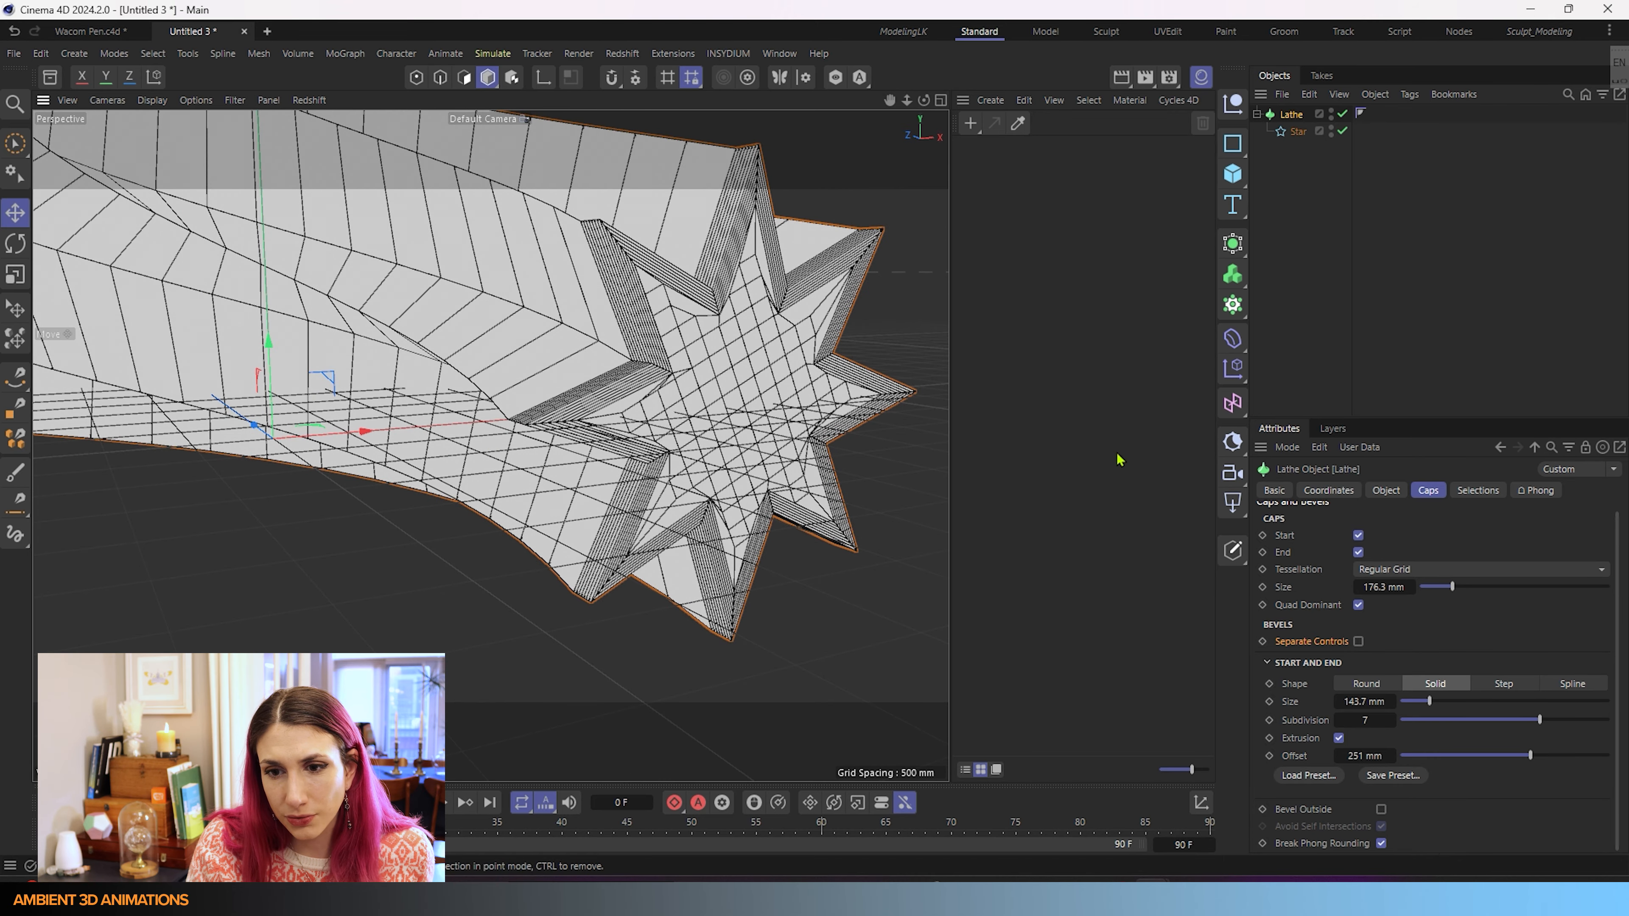
left_click(1231, 244)
left_click_drag(1299, 133, 1302, 117)
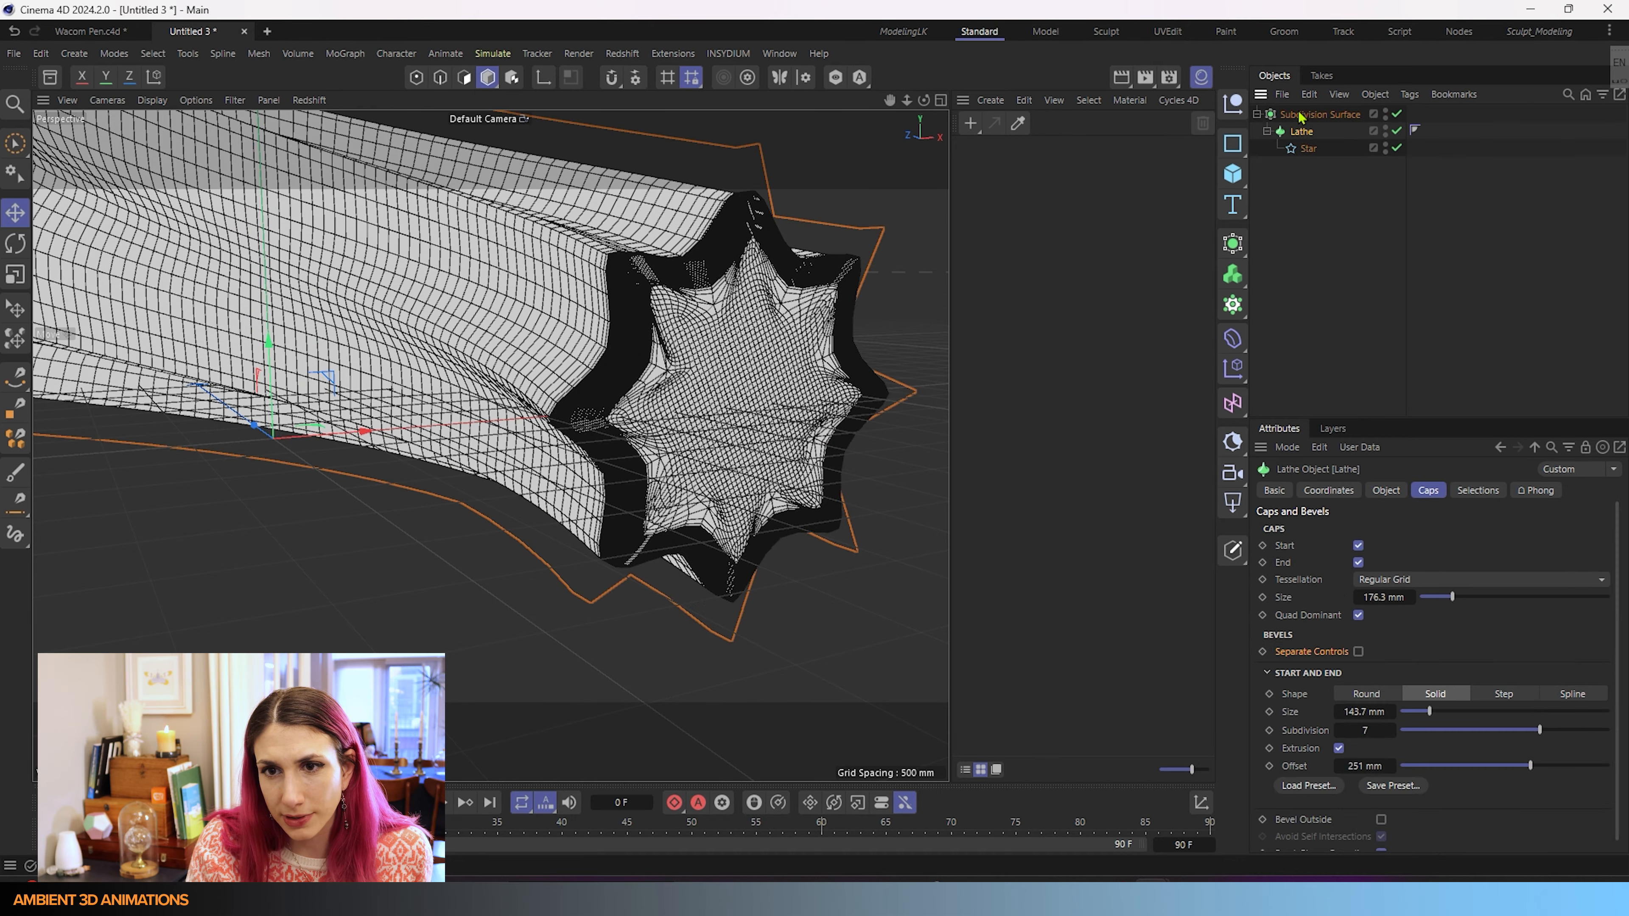
- Reduce the Lathe's Solid bevel subdivision to 1 and check the smoothed edge of the star cap
scroll(636, 389, "up", 5)
left_click_drag(558, 468, 672, 518, "alt")
left_click(1320, 115)
left_click(1302, 131)
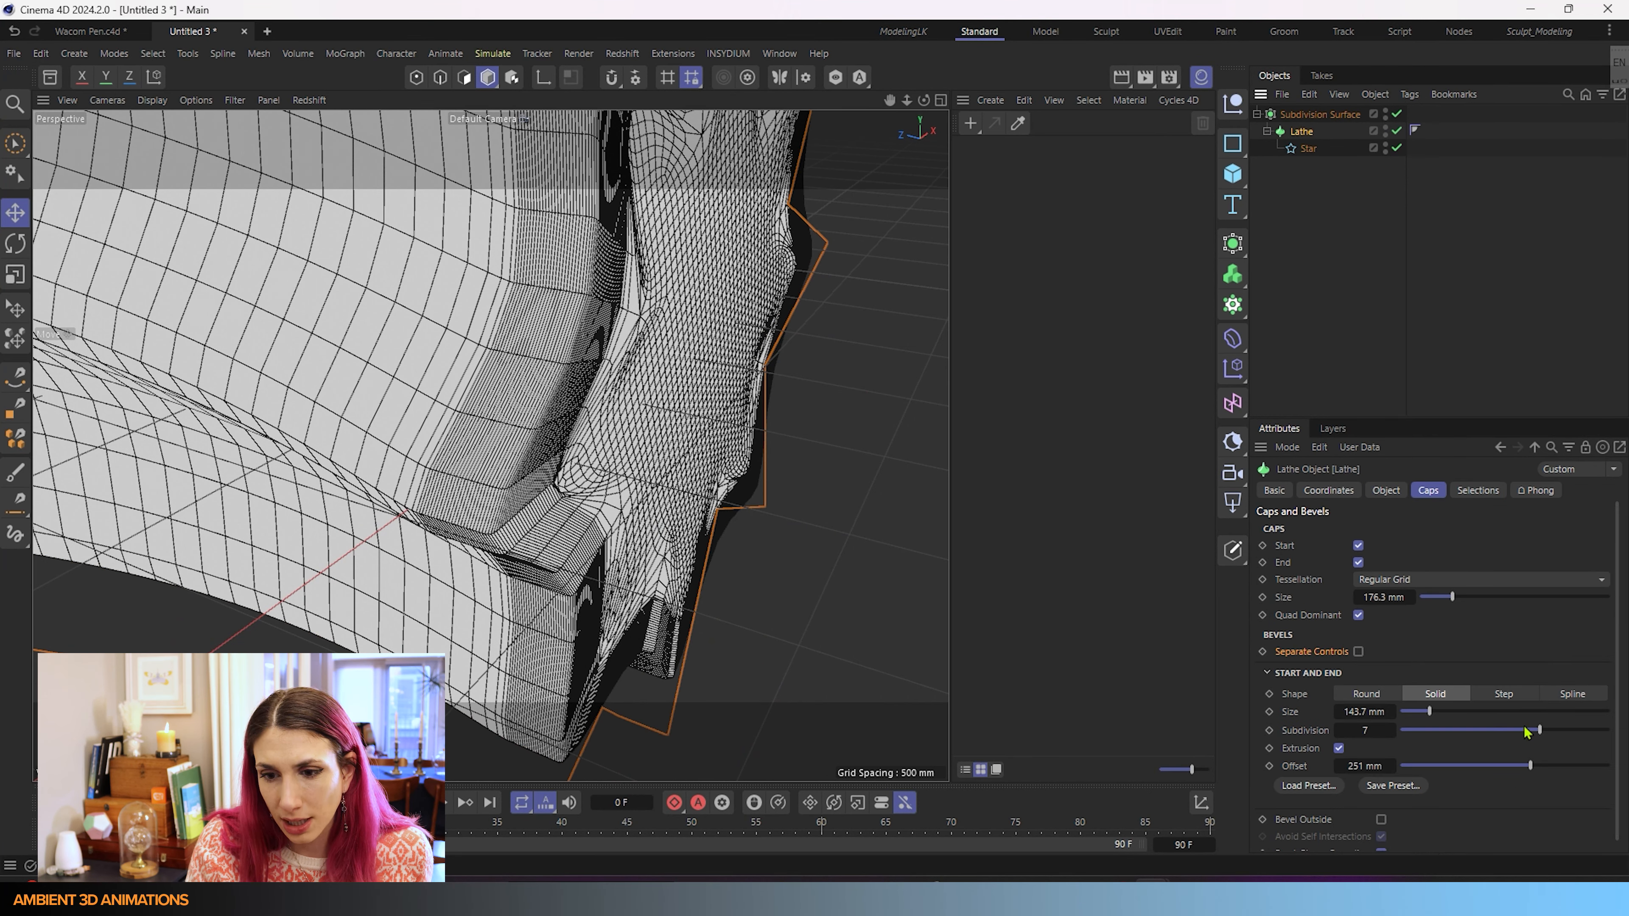
left_click_drag(1538, 733, 1368, 731)
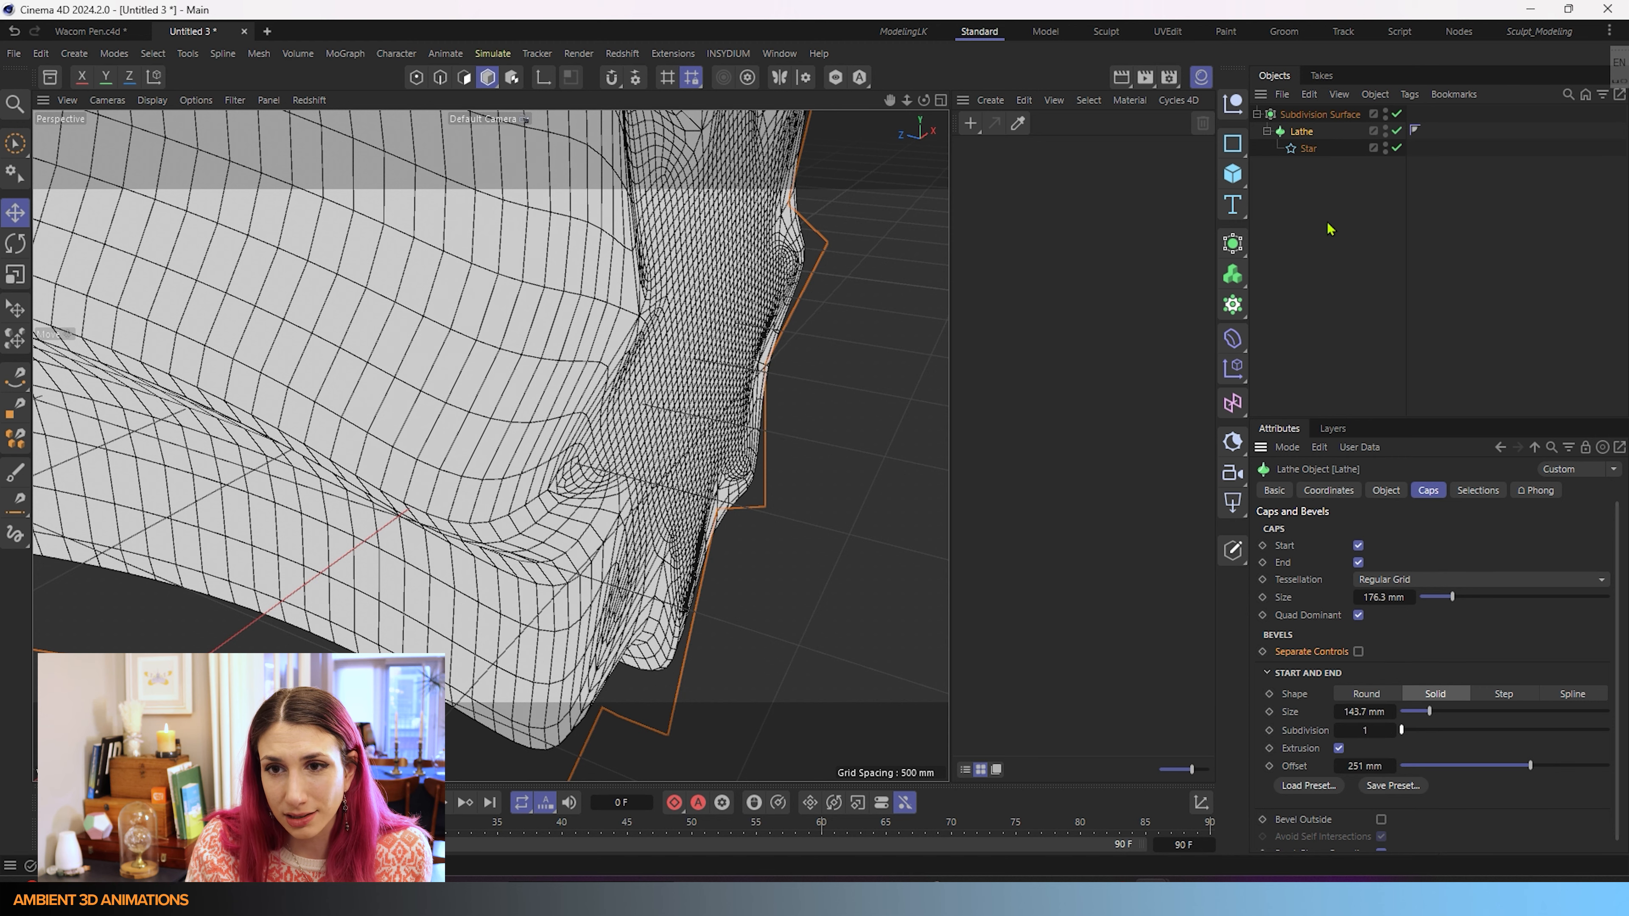
mouse_move(668, 591)
left_mouse_down("alt")
mouse_move(731, 586)
mouse_move(635, 599)
mouse_move(625, 498)
mouse_move(713, 425)
mouse_move(646, 472)
mouse_move(665, 589)
left_mouse_up("alt")
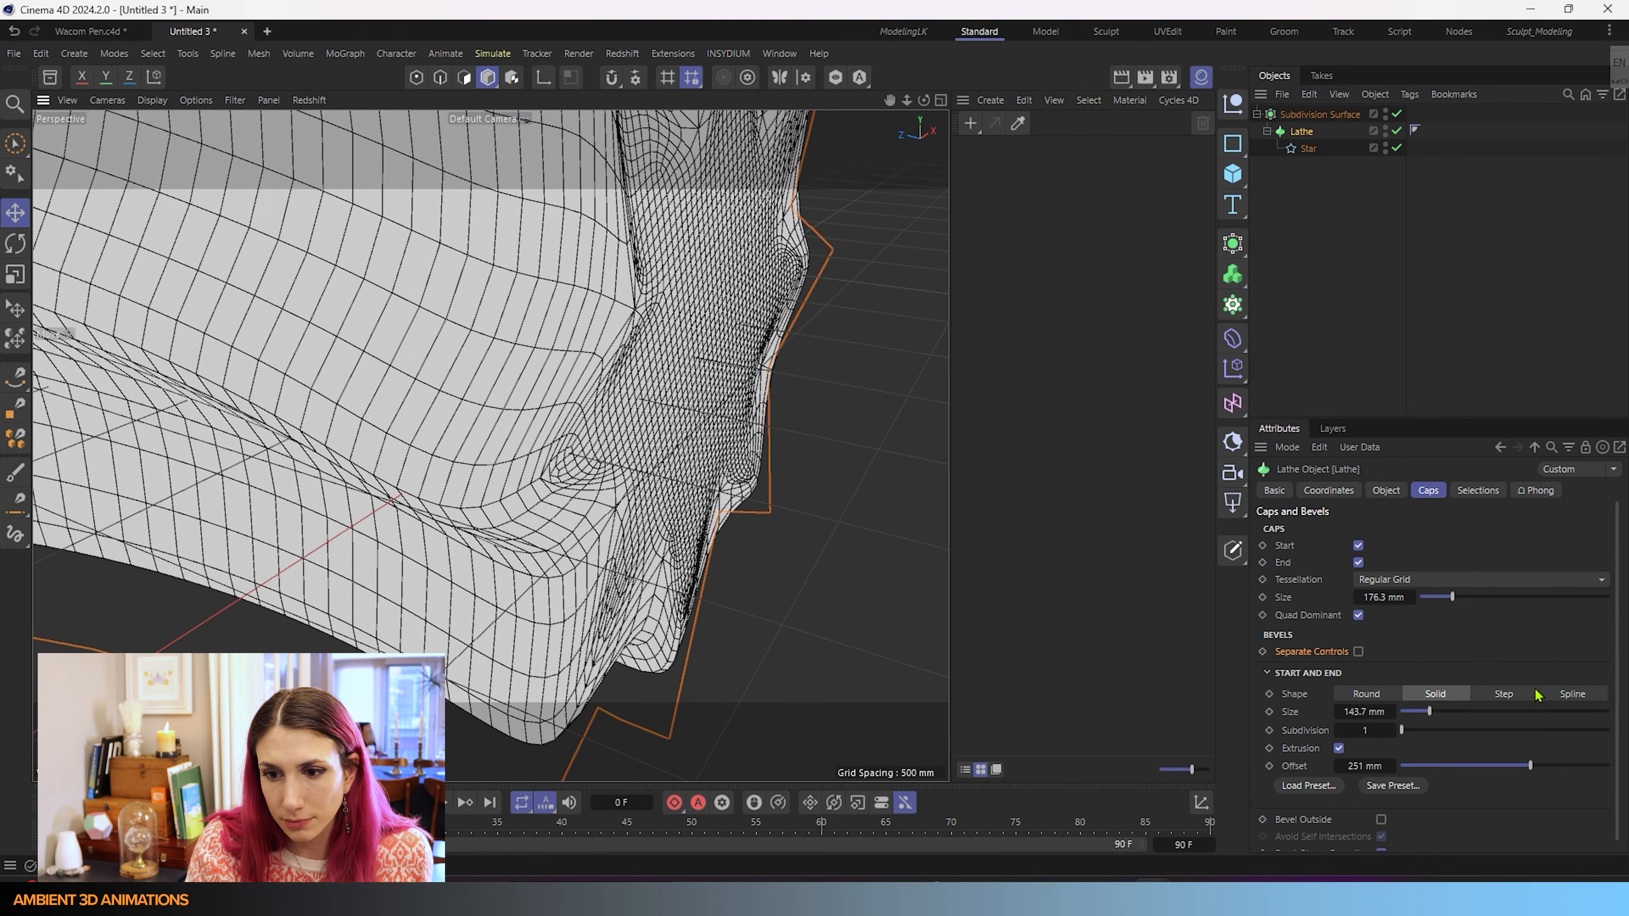
- Disable the Subdivision Surface and give the Lathe's caps a Step bevel with a subdivision of 3
left_click(1397, 114)
left_click(1504, 695)
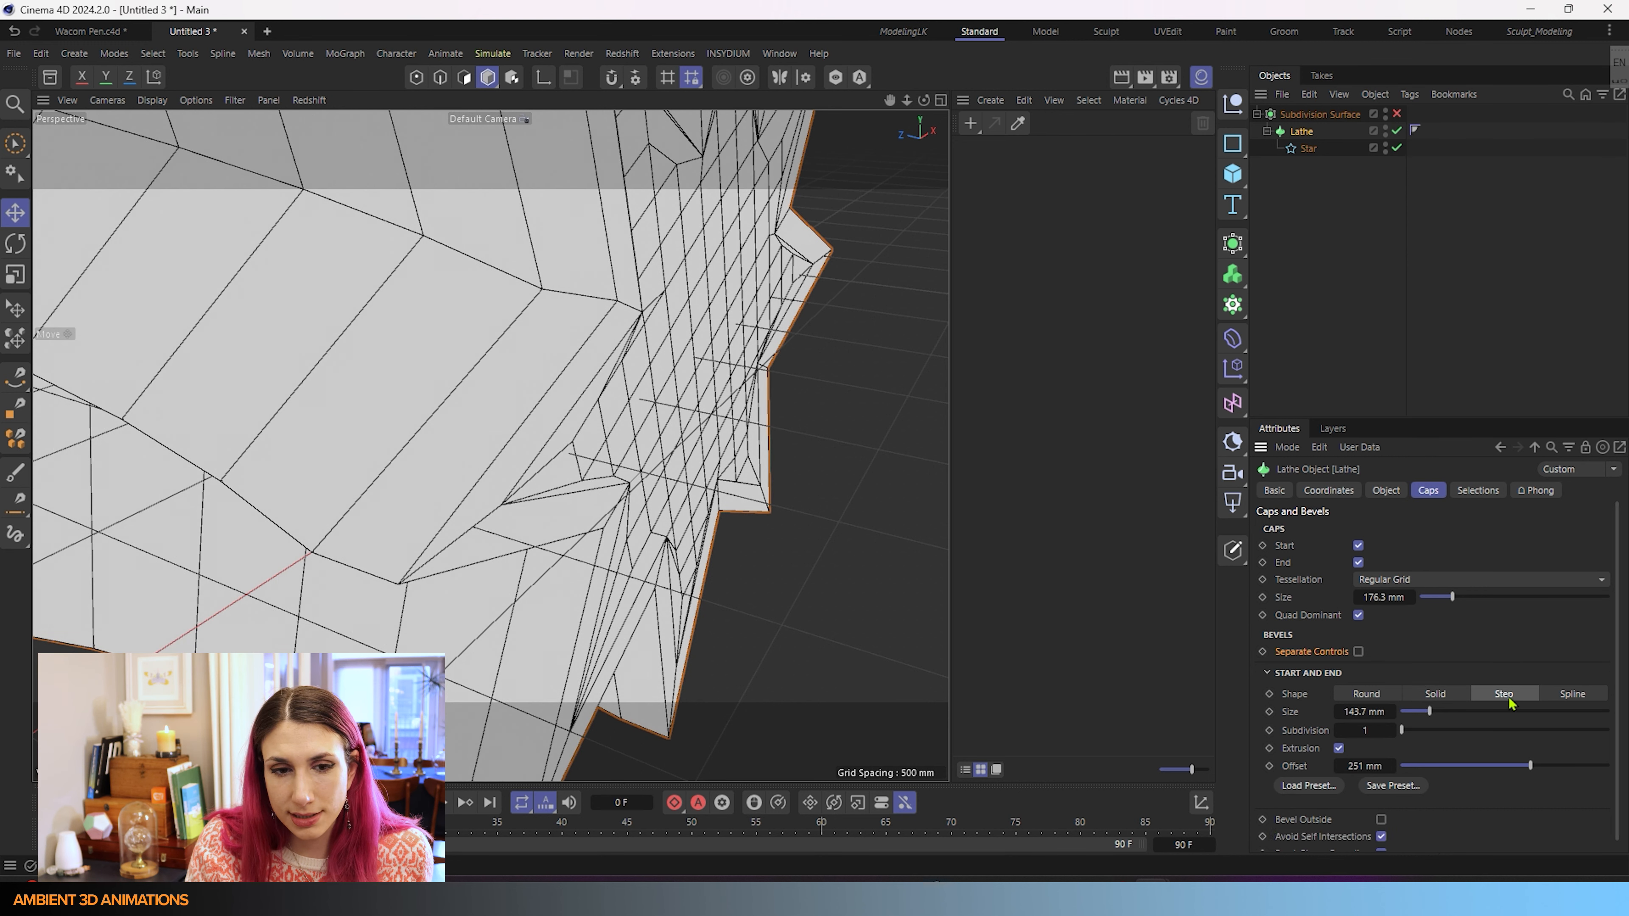
left_click_drag(723, 564, 676, 534, "alt")
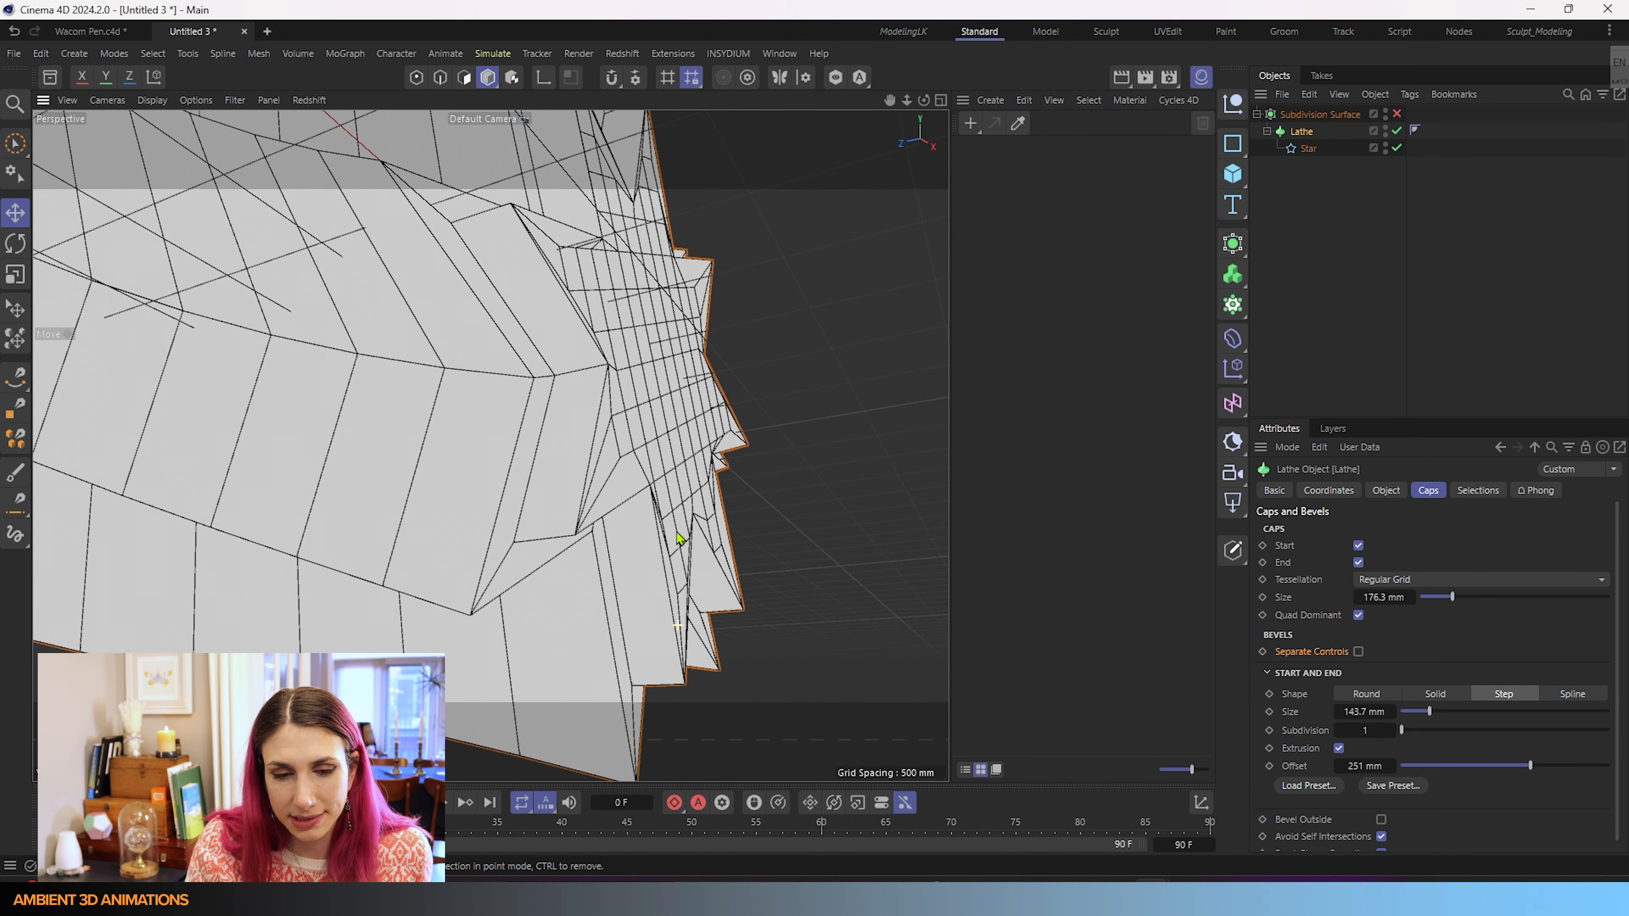
left_click(1392, 731)
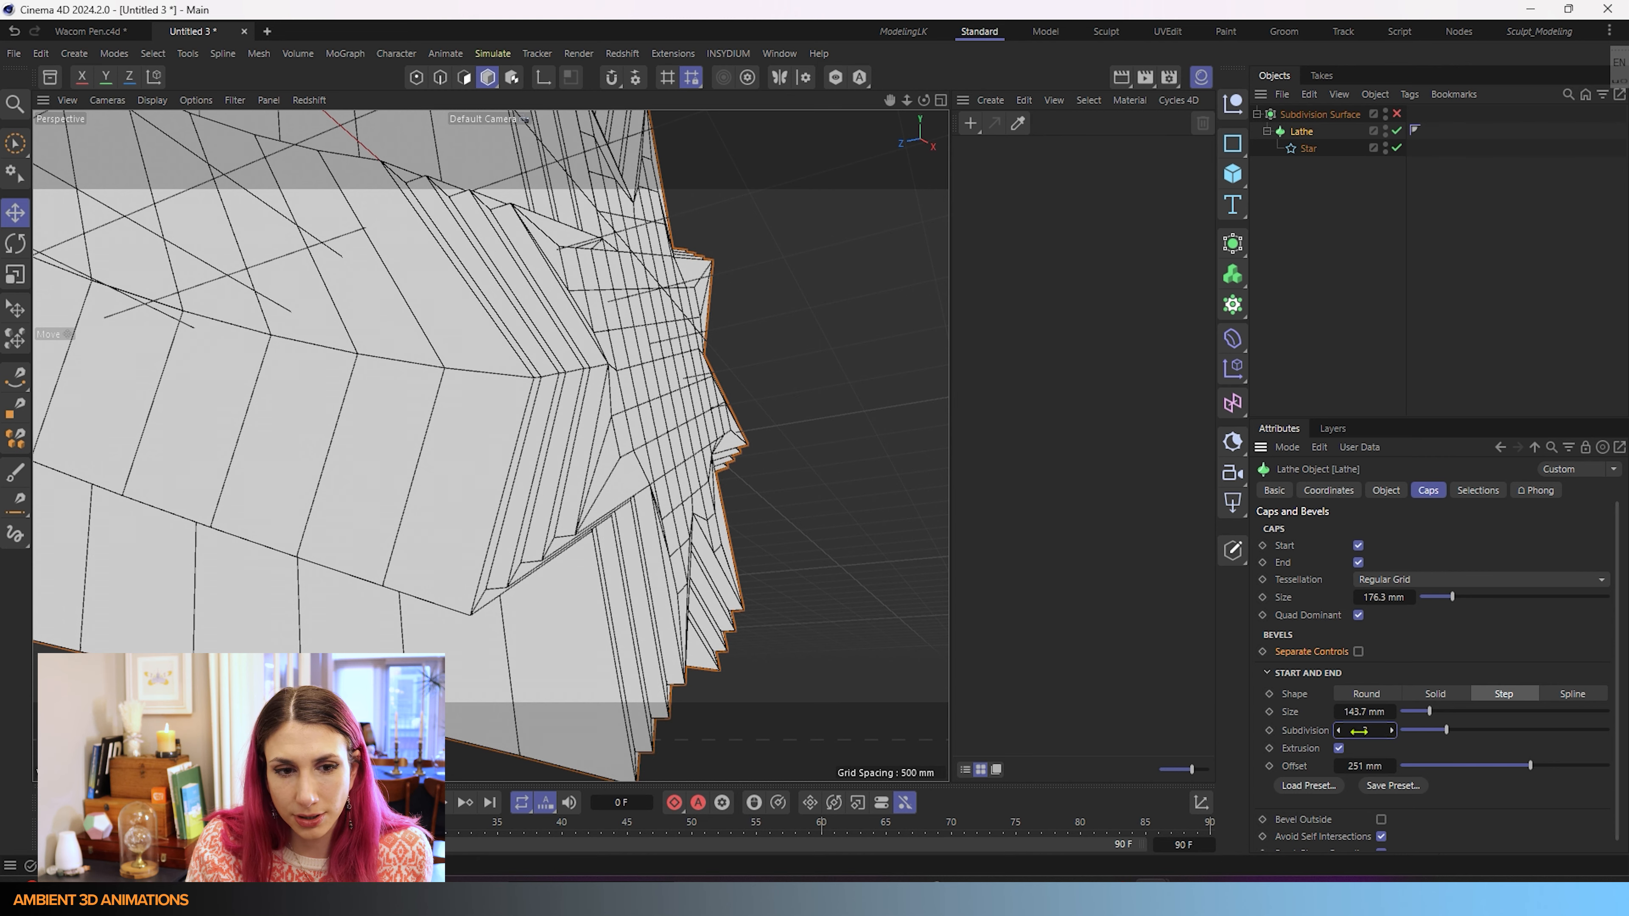
left_click_drag(602, 602, 484, 522, "alt")
scroll(594, 472, "down", 3)
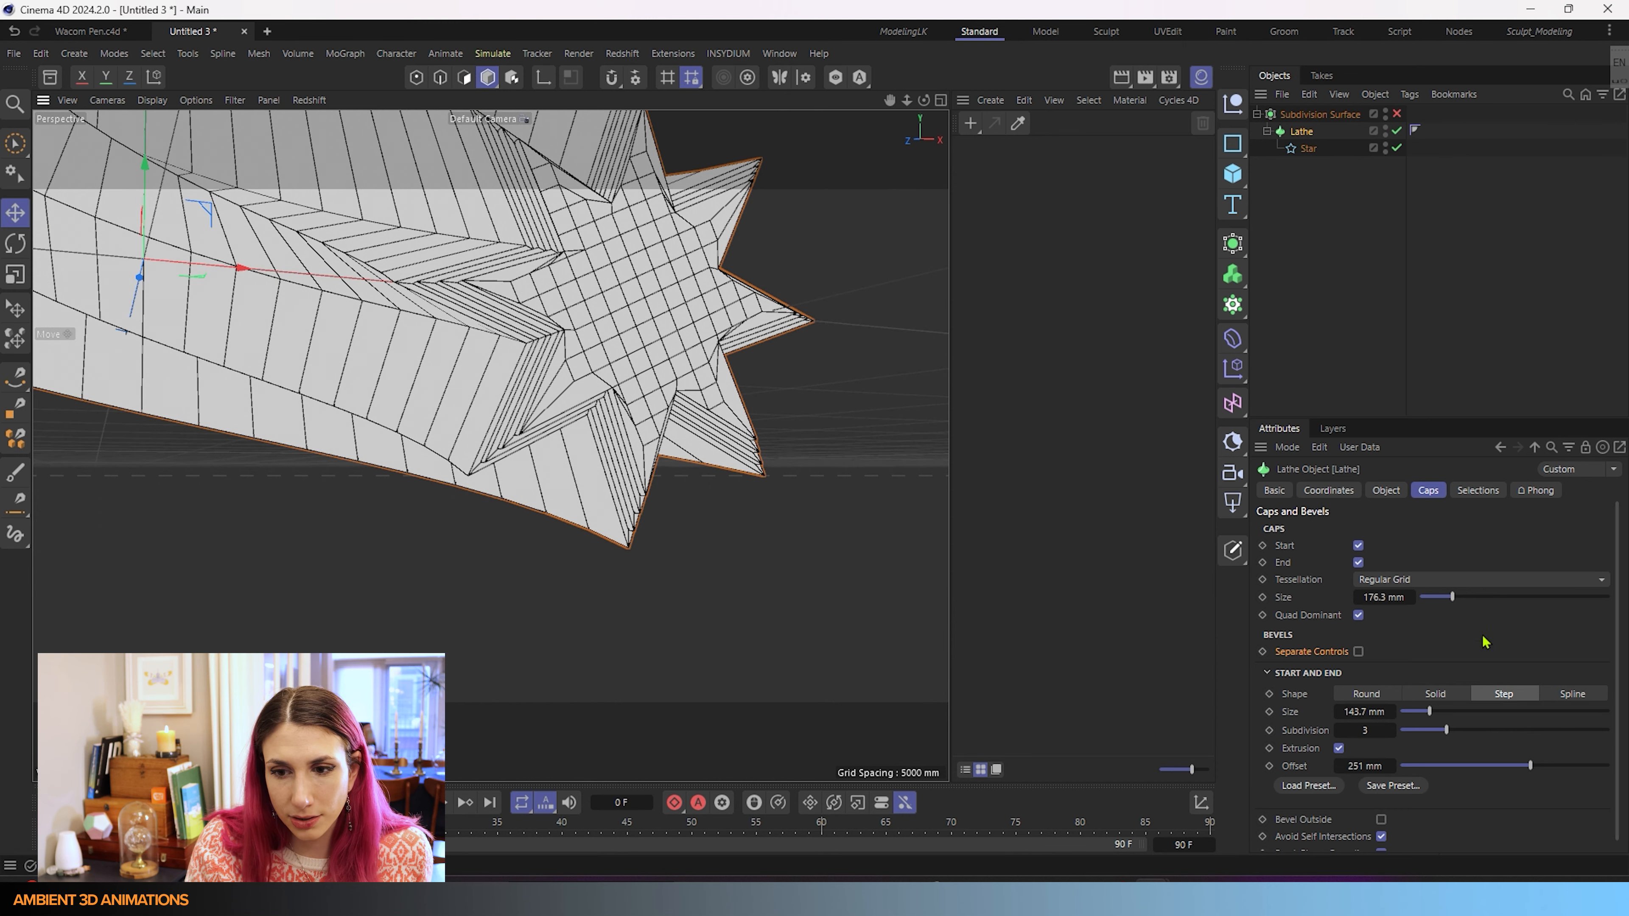
- Change the cap bevels to the Spline shape with a subdivision of 10
left_click(1584, 698)
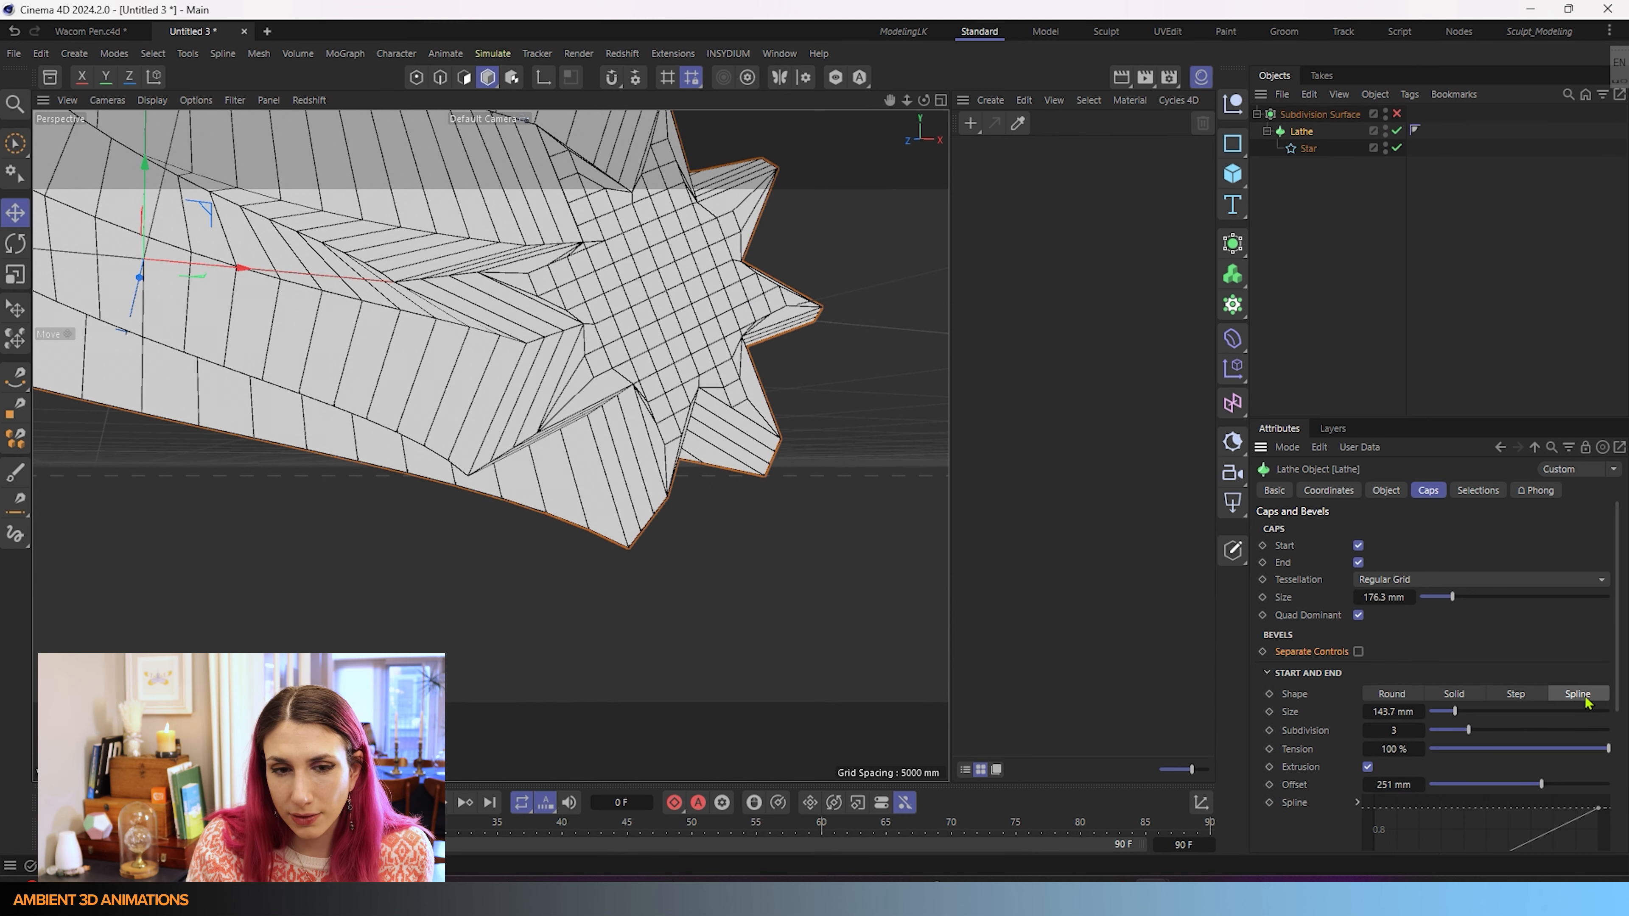
left_click_drag(1469, 731, 1608, 731)
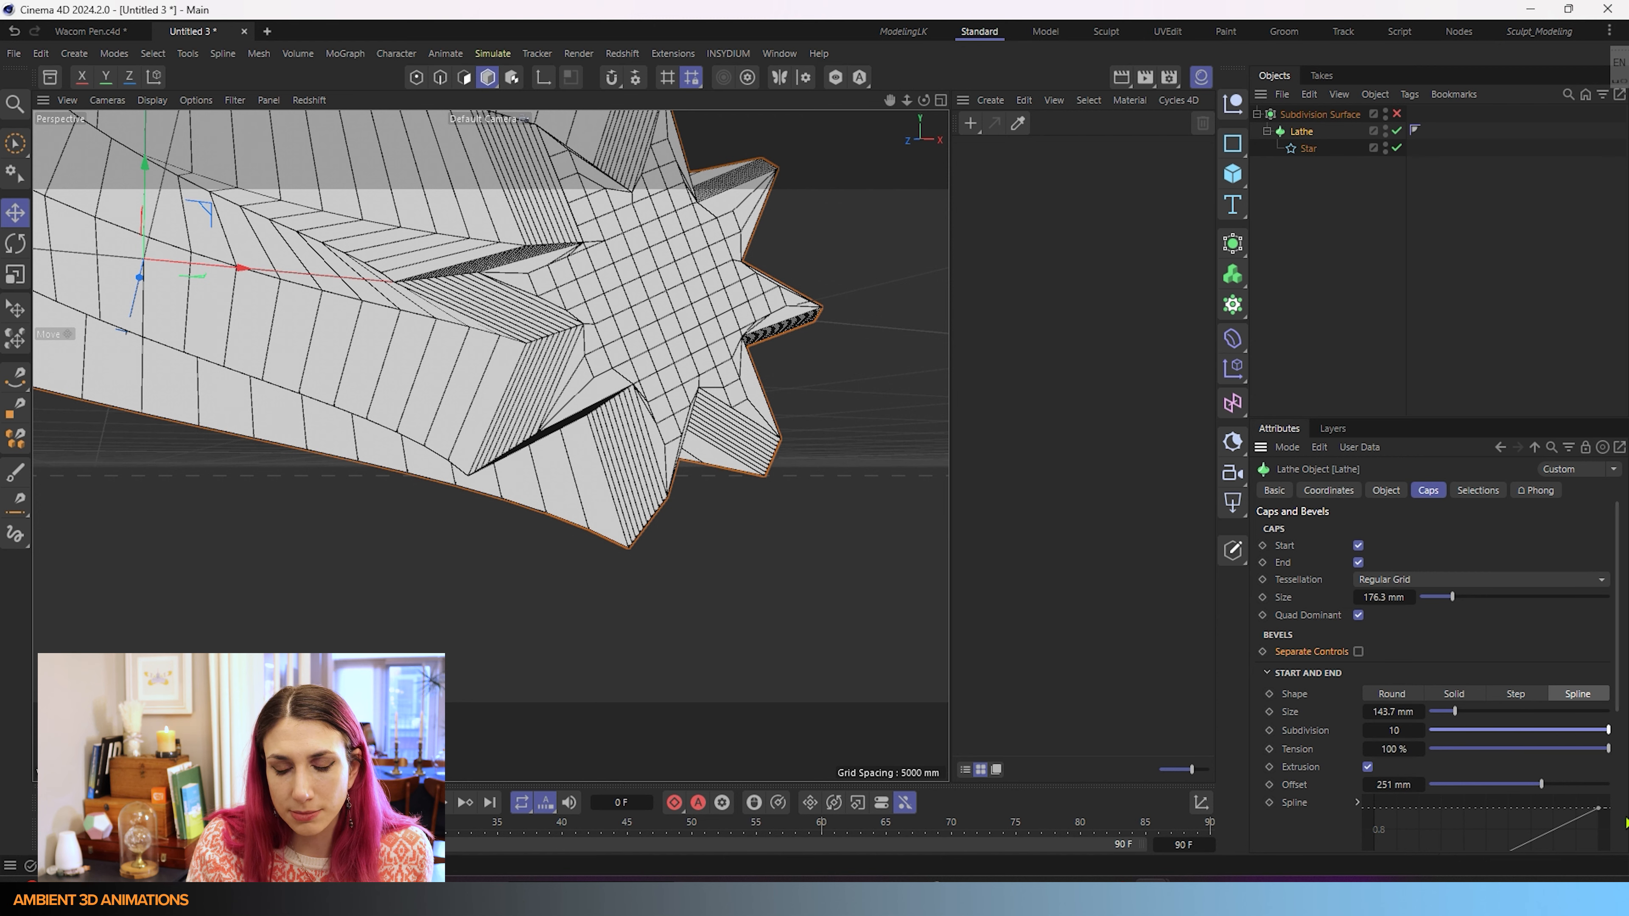
scroll(1358, 837, "down", 2)
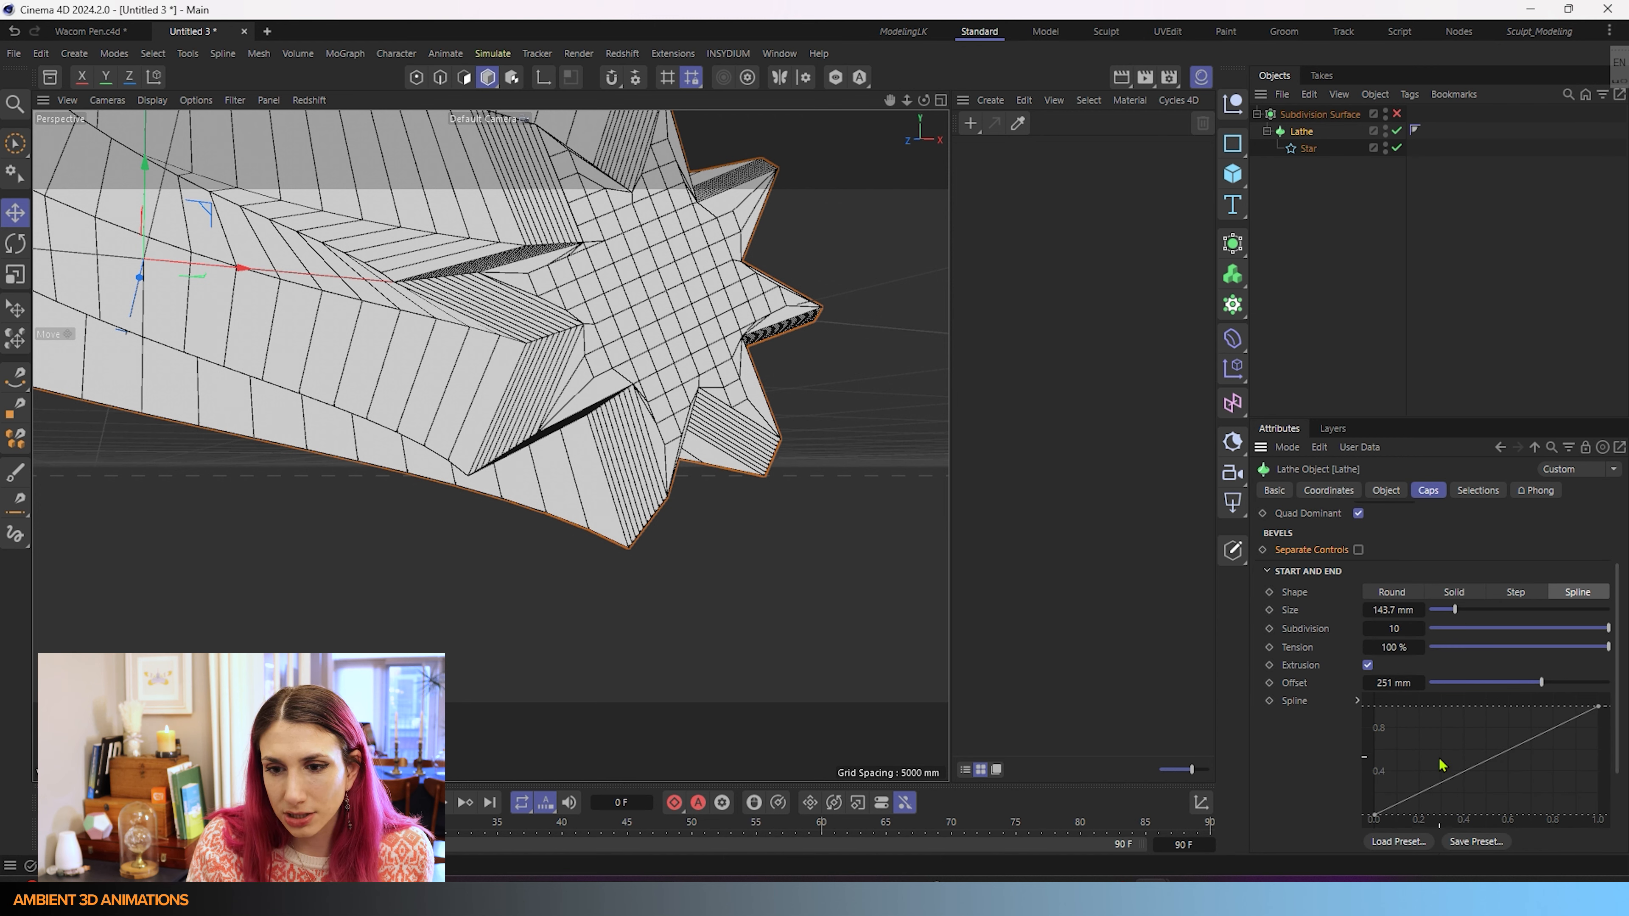
- Add three points to the bevel's spline curve, shape a sharp dip at about 0.75, and inspect the cap edge
left_click(1432, 787, "ctrl")
left_click(1530, 739, "ctrl")
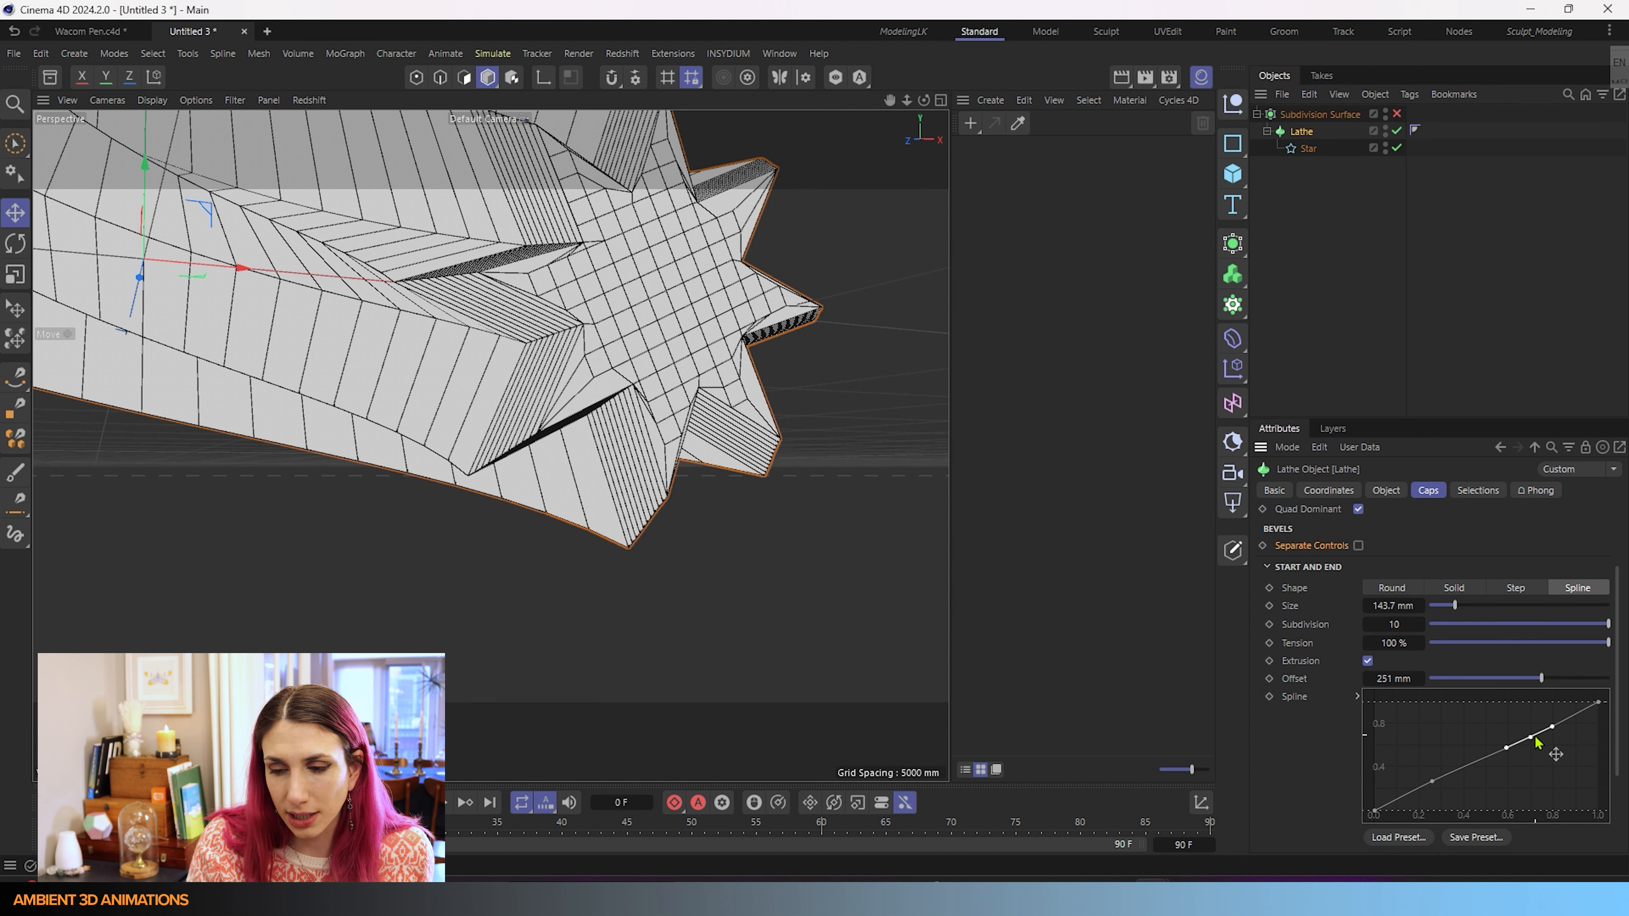
mouse_move(1538, 742)
left_mouse_down()
mouse_move(1538, 790)
mouse_move(1518, 745)
left_mouse_up()
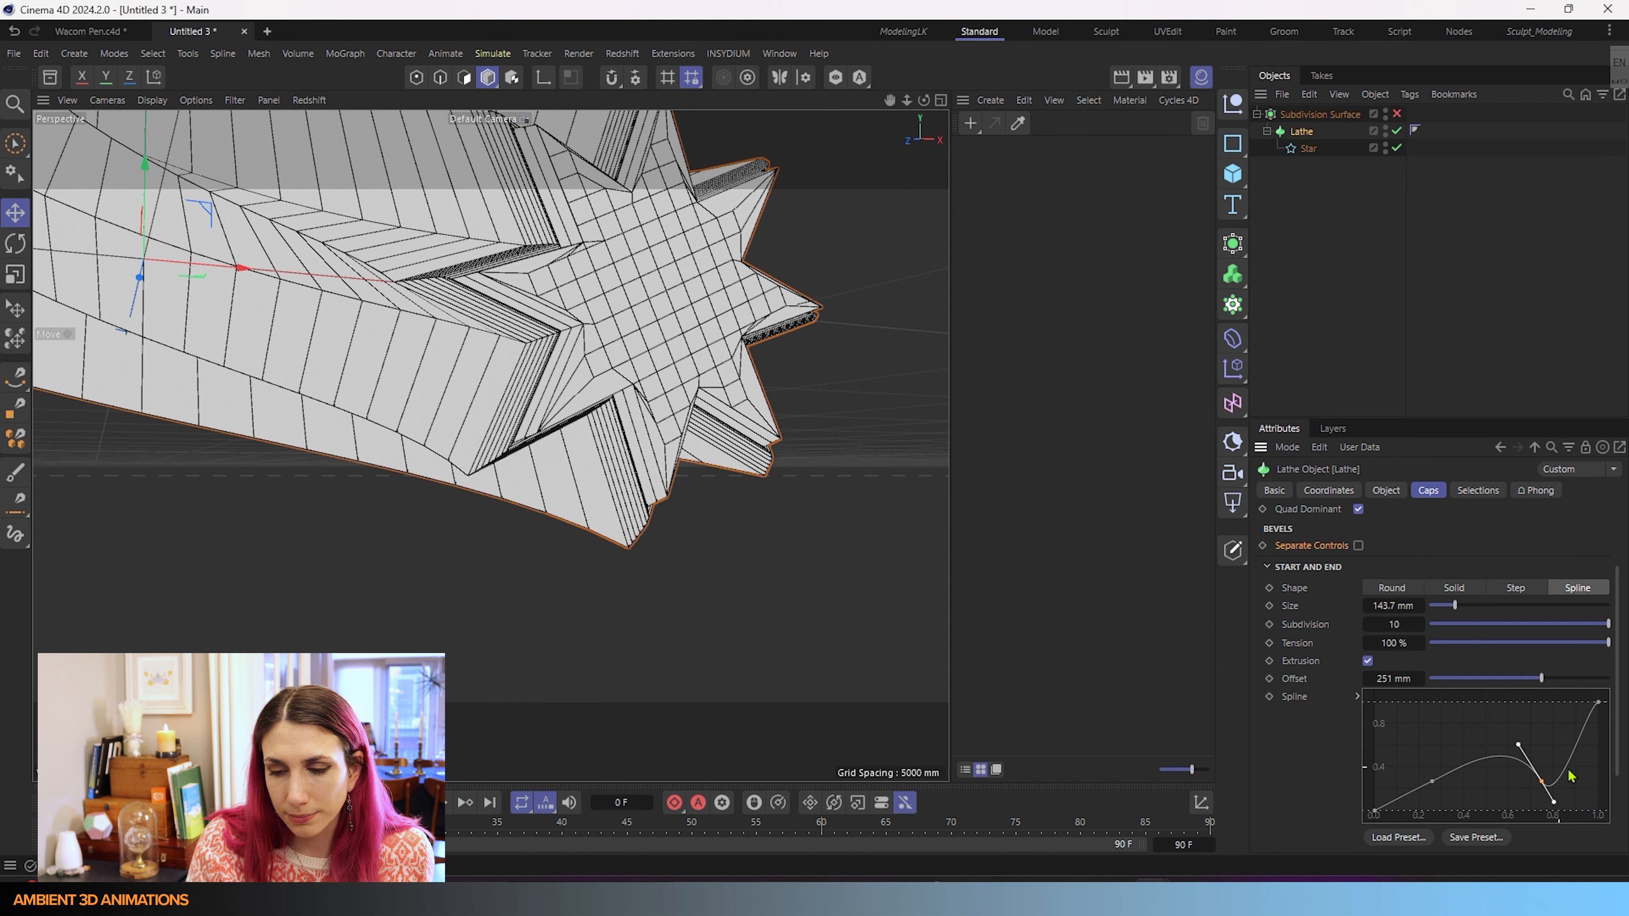
left_click(1568, 735, "ctrl")
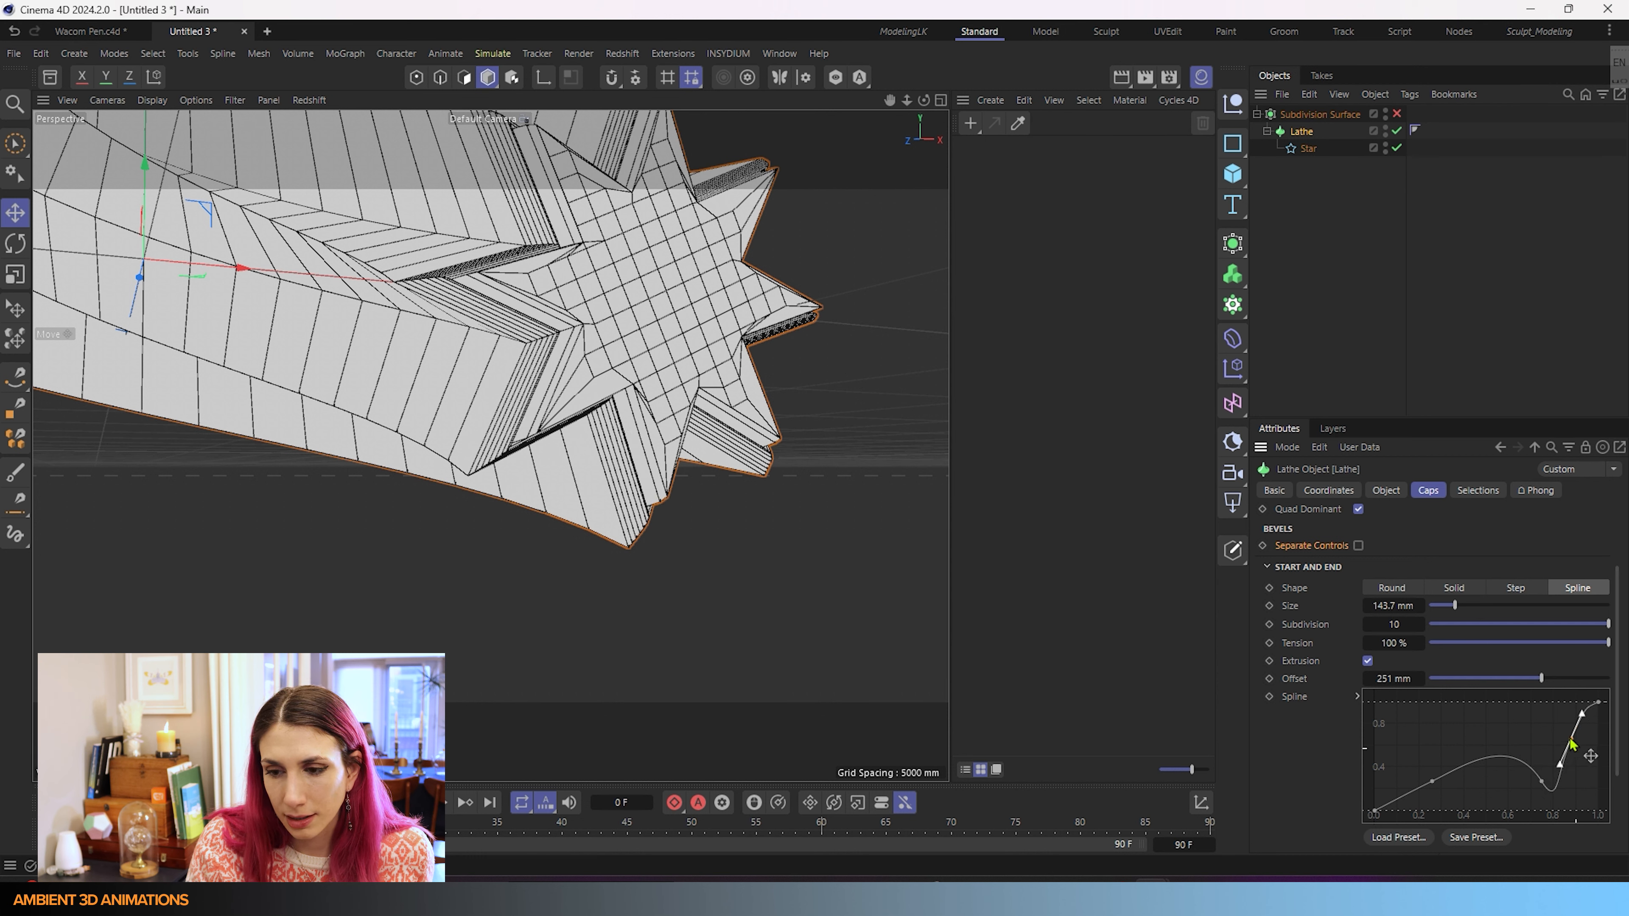
left_click_drag(1569, 740, 1544, 796)
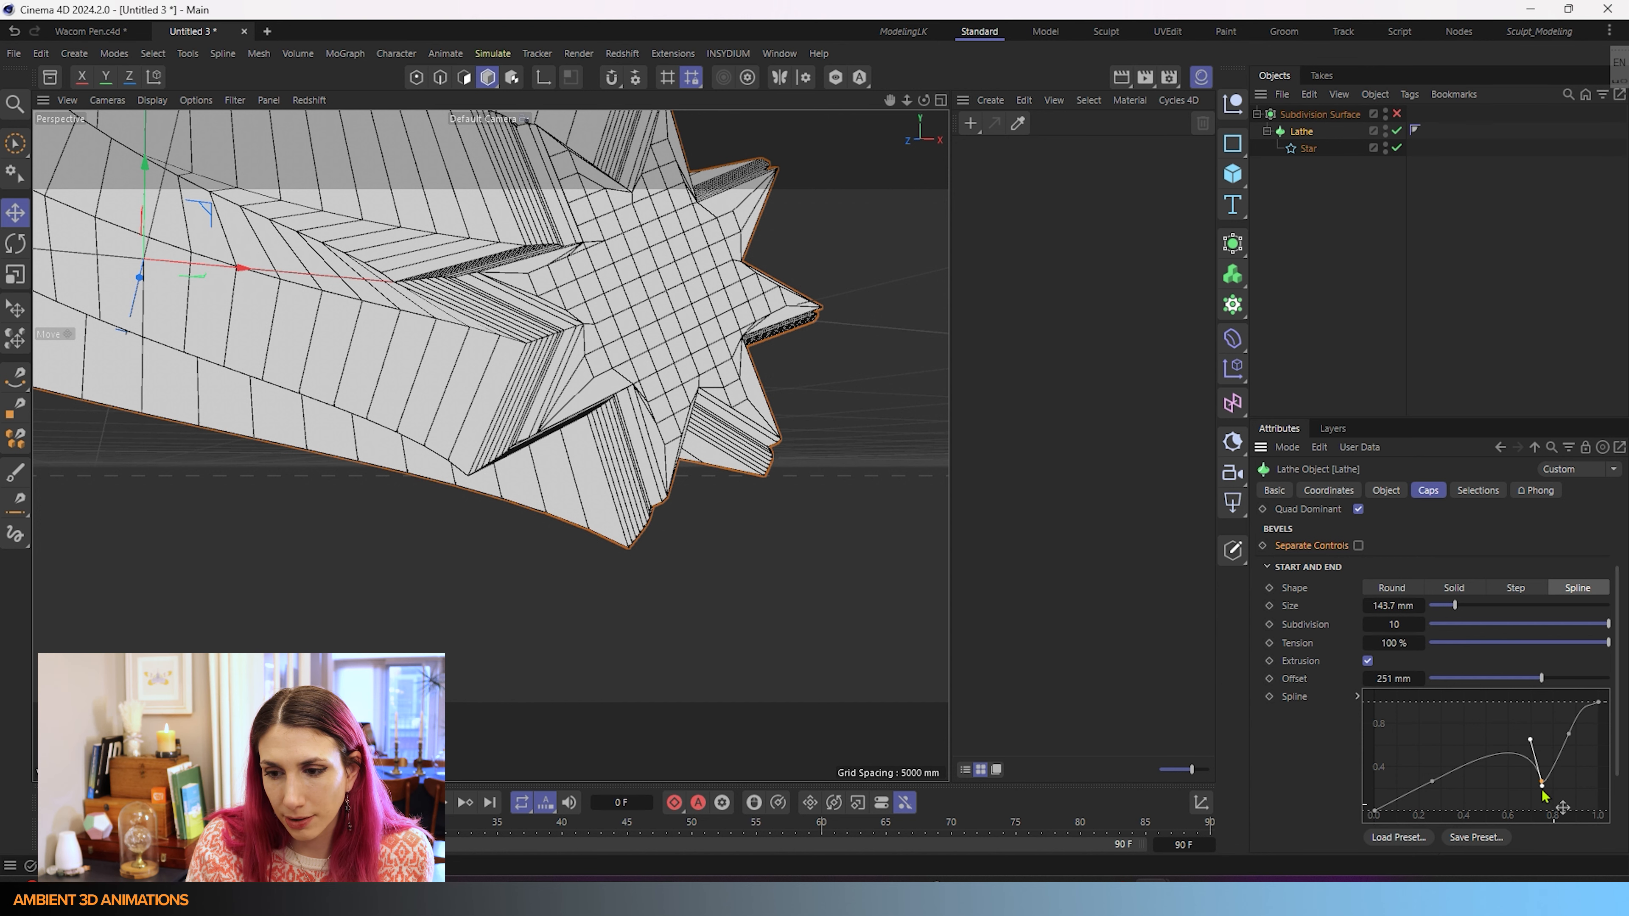
scroll(528, 436, "up", 6)
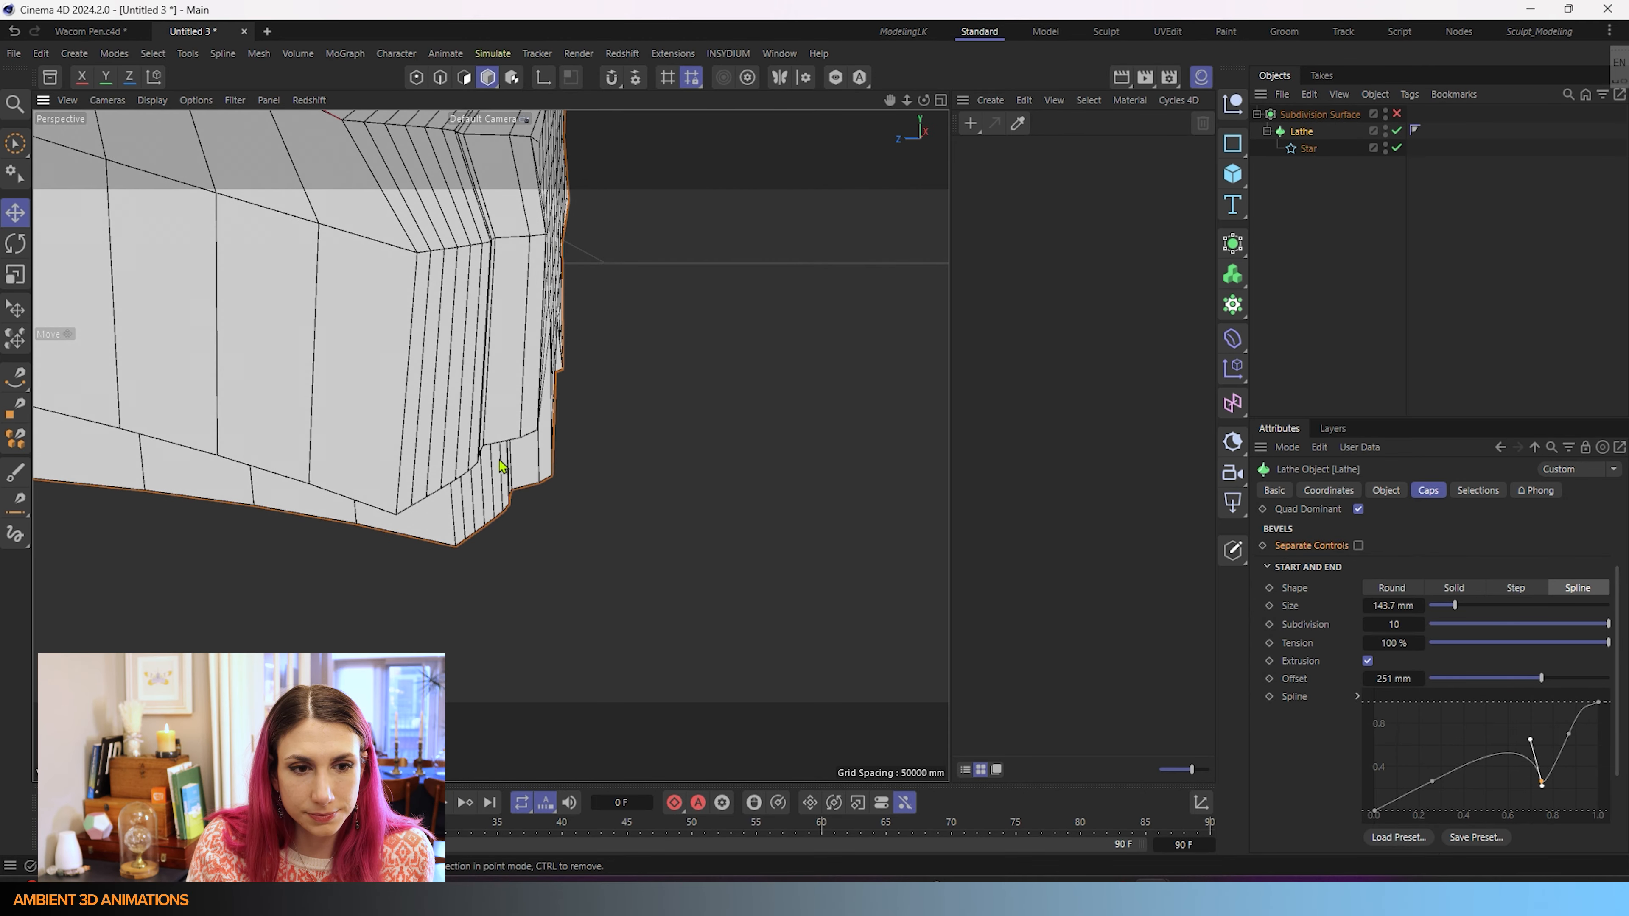
scroll(646, 482, "down", 3)
left_click_drag(655, 453, 506, 426, "alt")
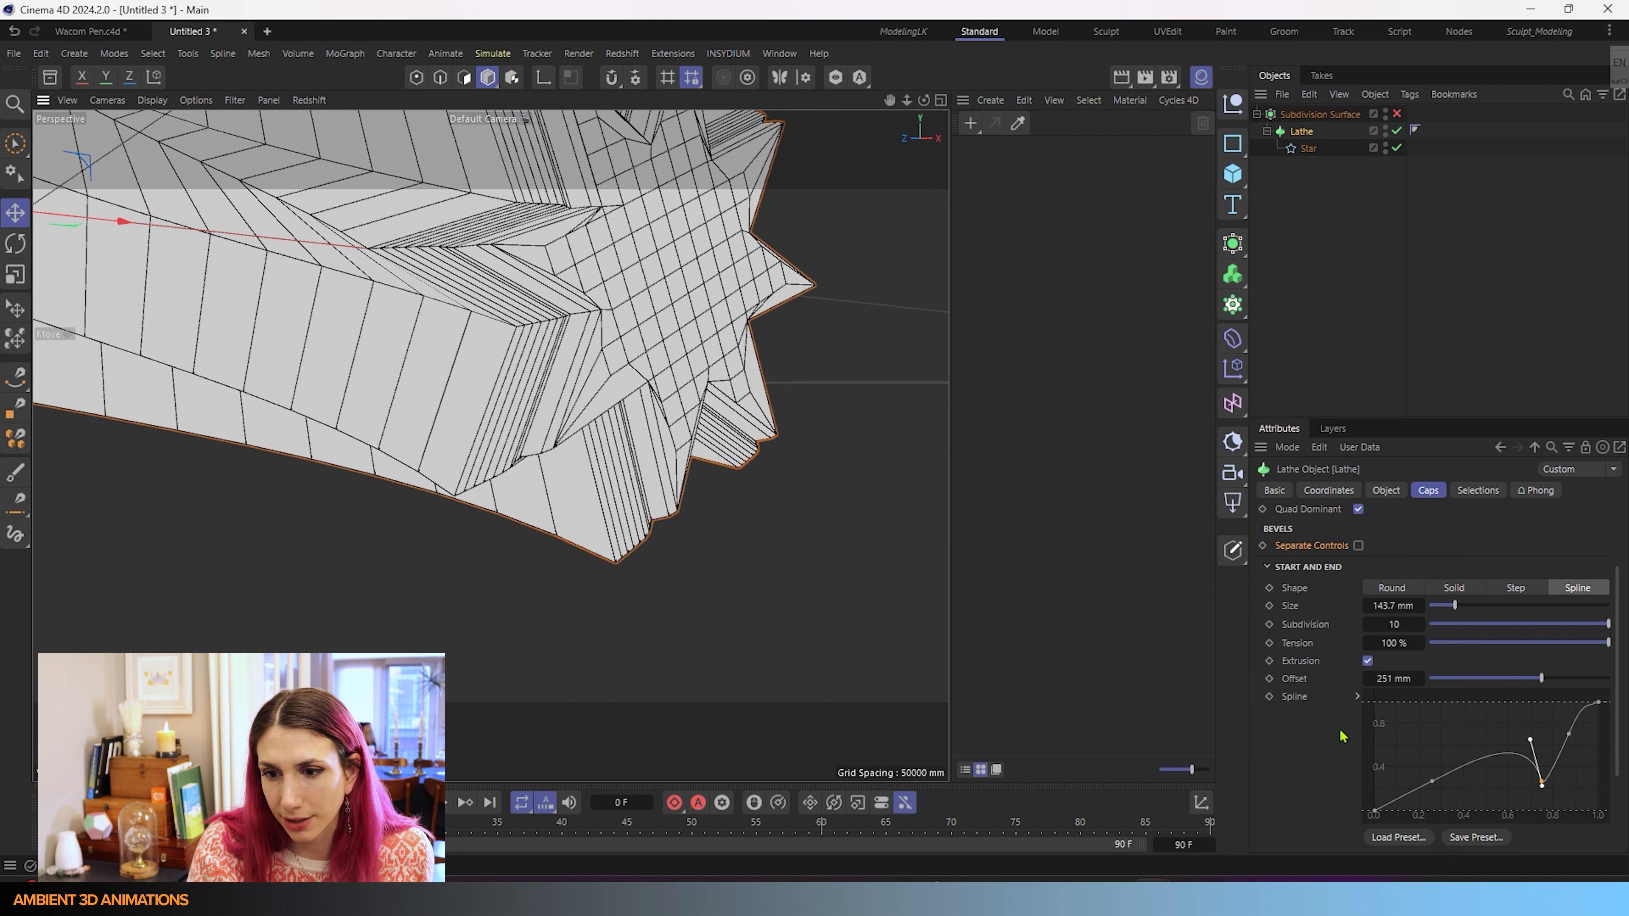
- Load the bevel preset whose name starts with "Bottom Shi" onto the Lathe's caps and inspect the bevel up close
scroll(1342, 736, "down", 3)
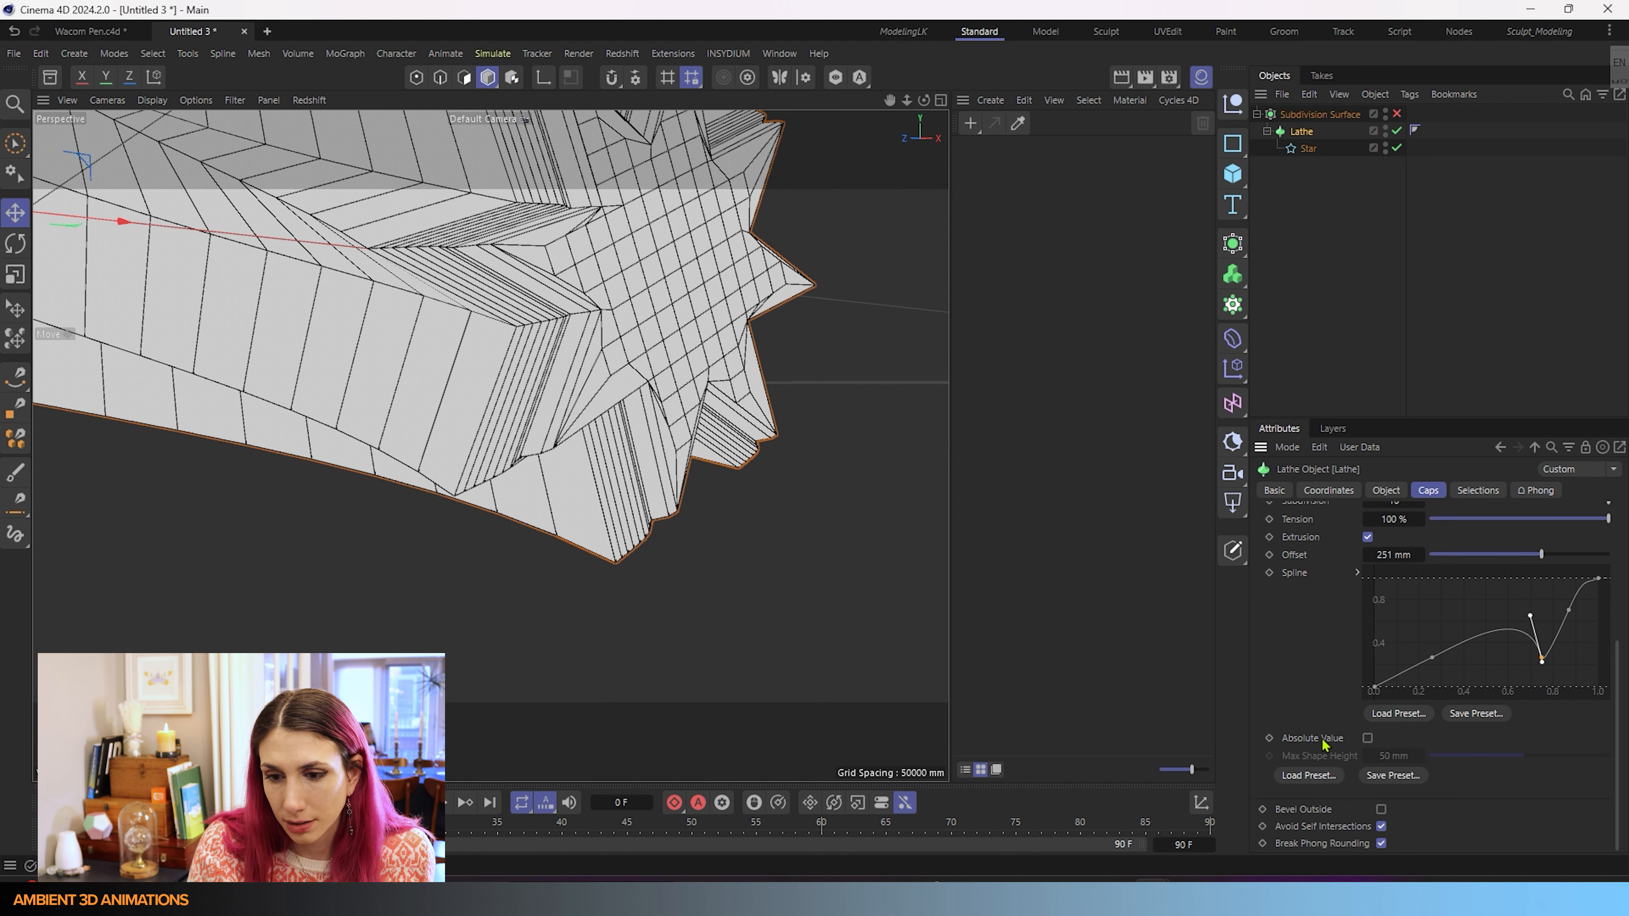
left_click(1313, 776)
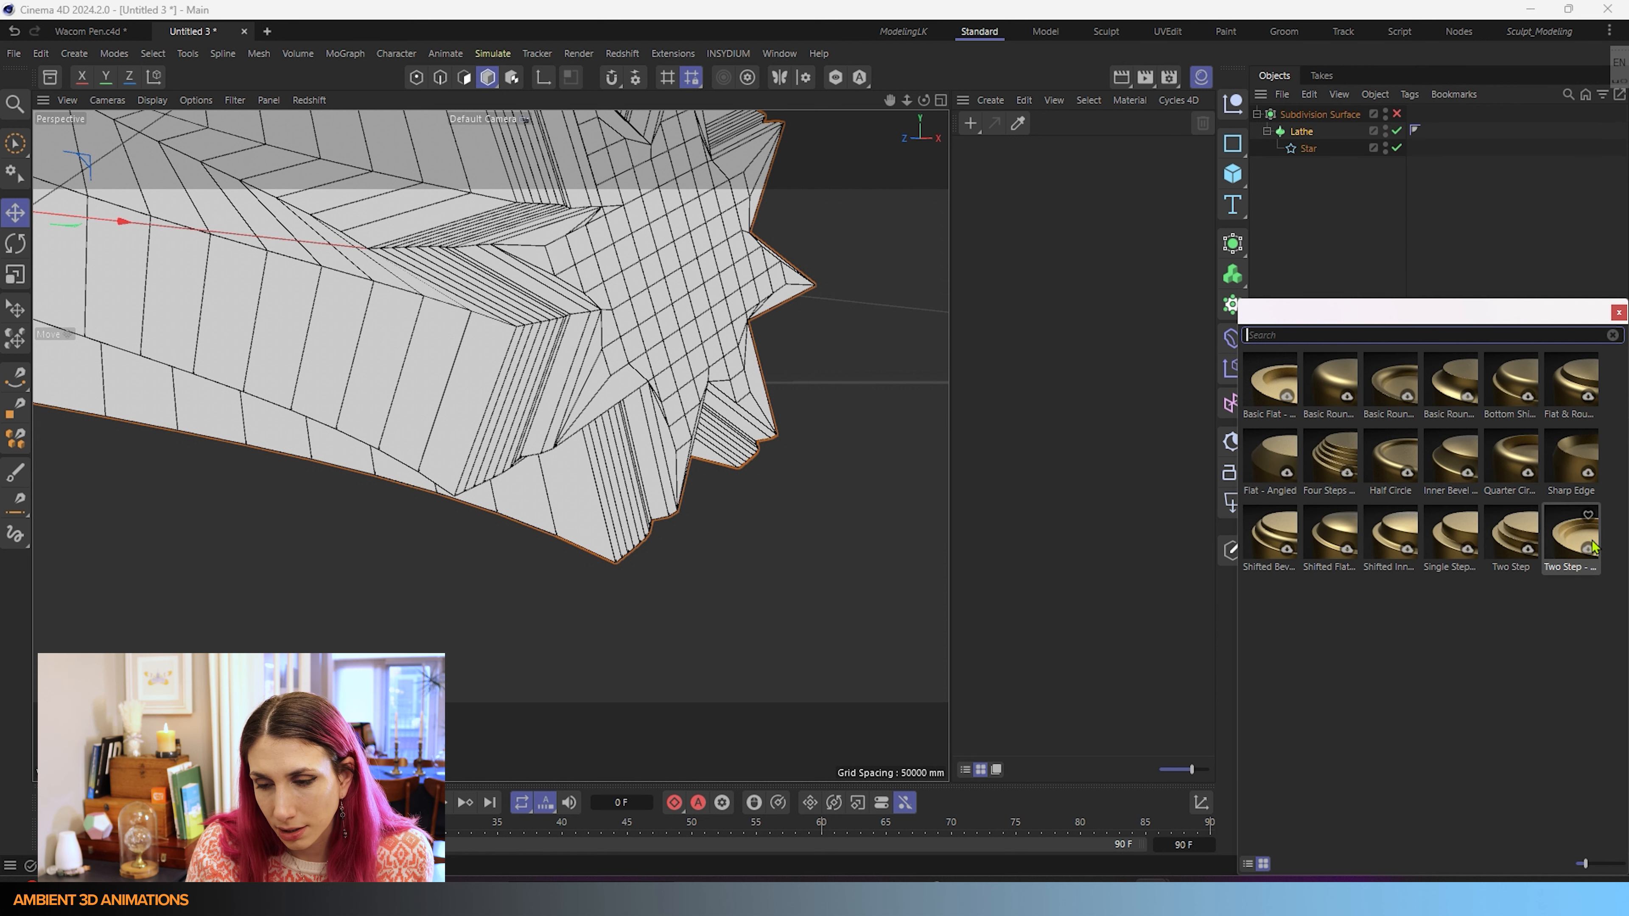
left_click_drag(1501, 314, 1058, 238)
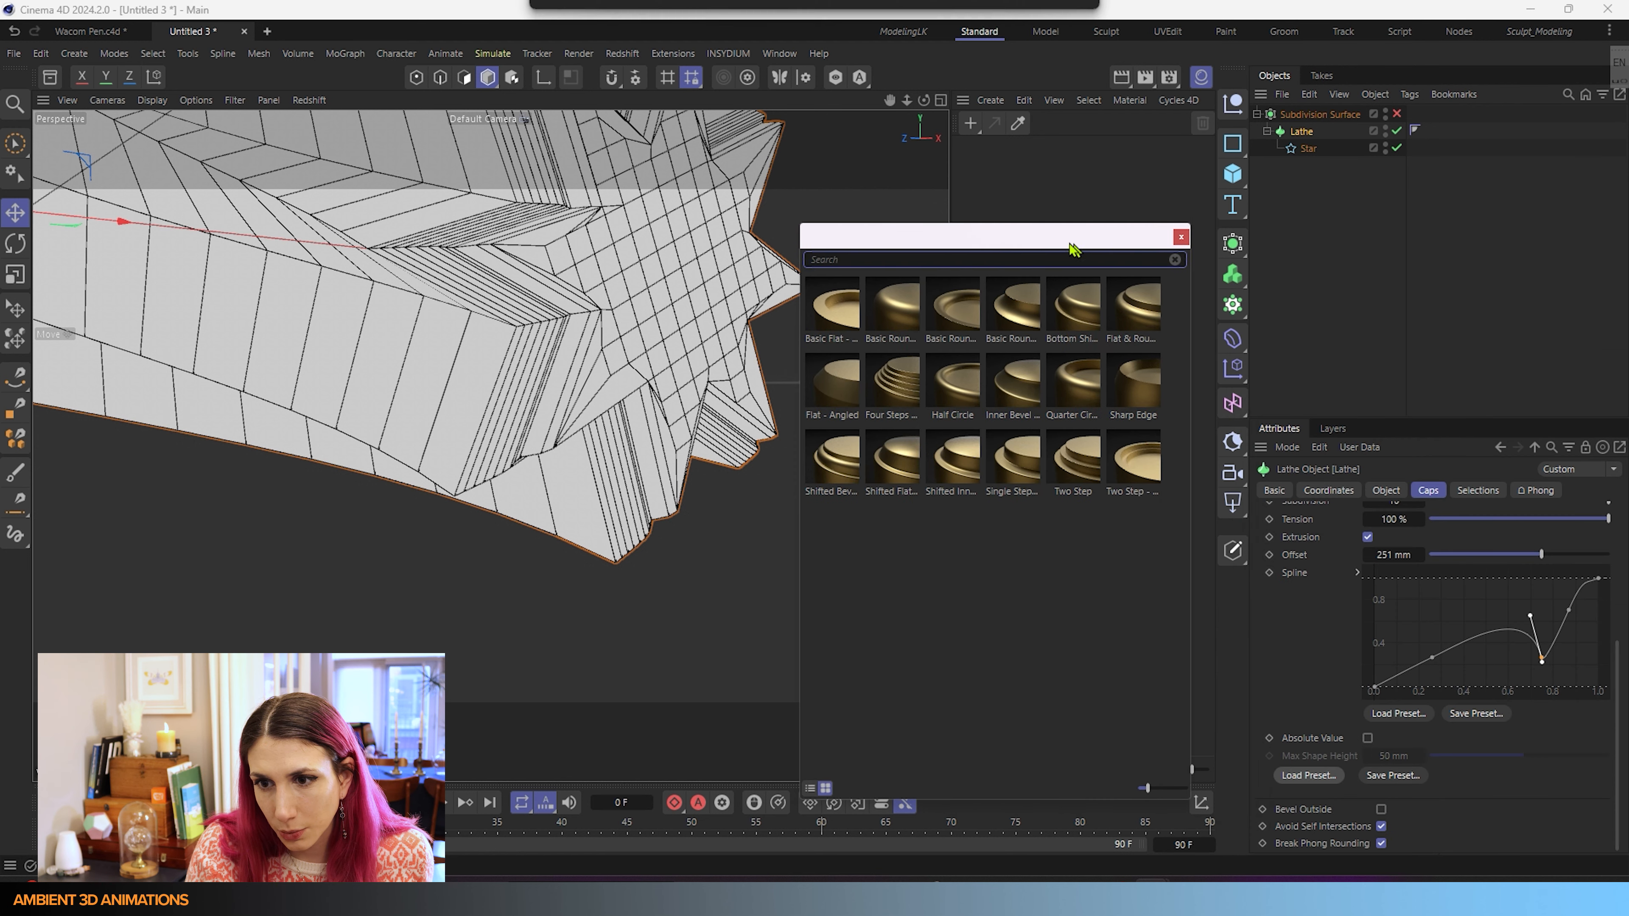
left_click(1075, 312)
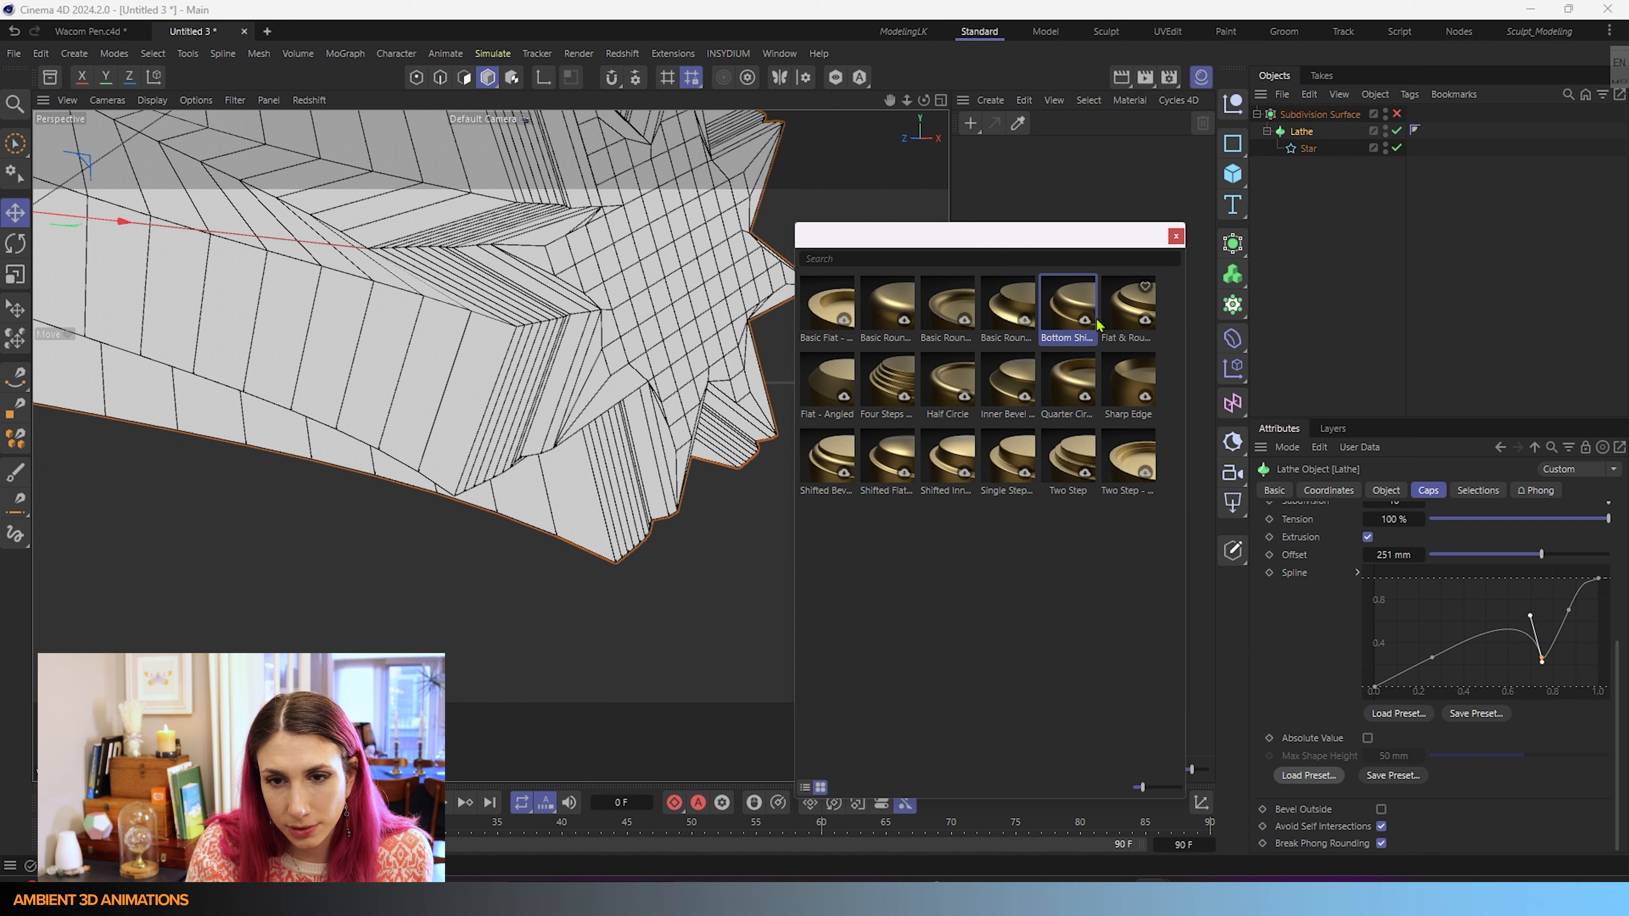
double_click(1082, 313)
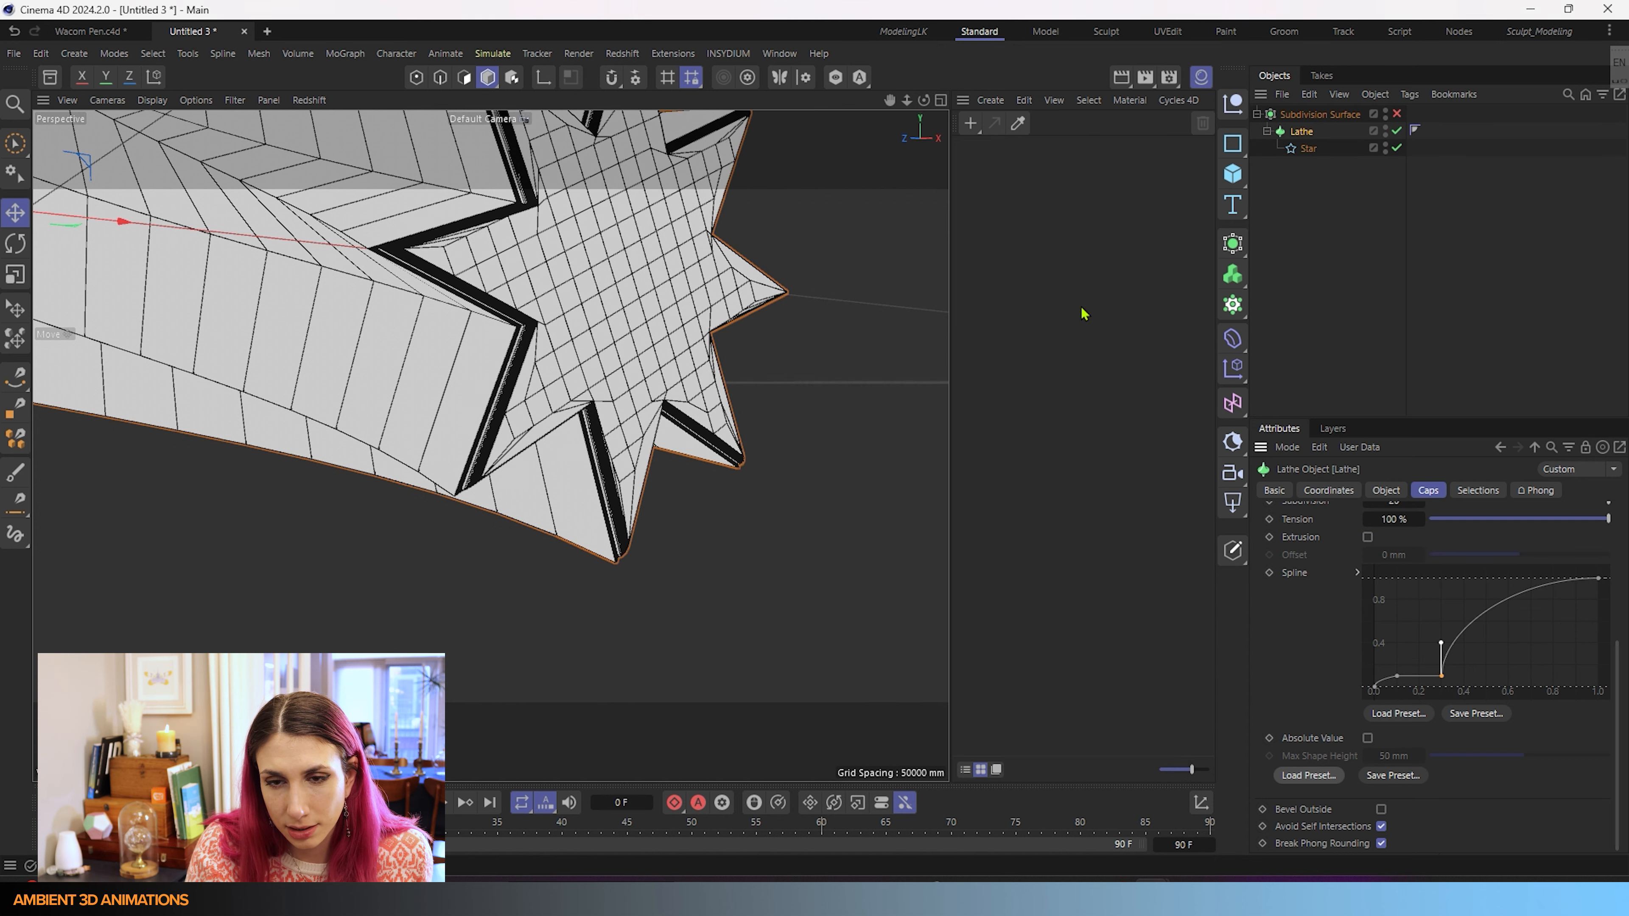
scroll(428, 425, "up", 10)
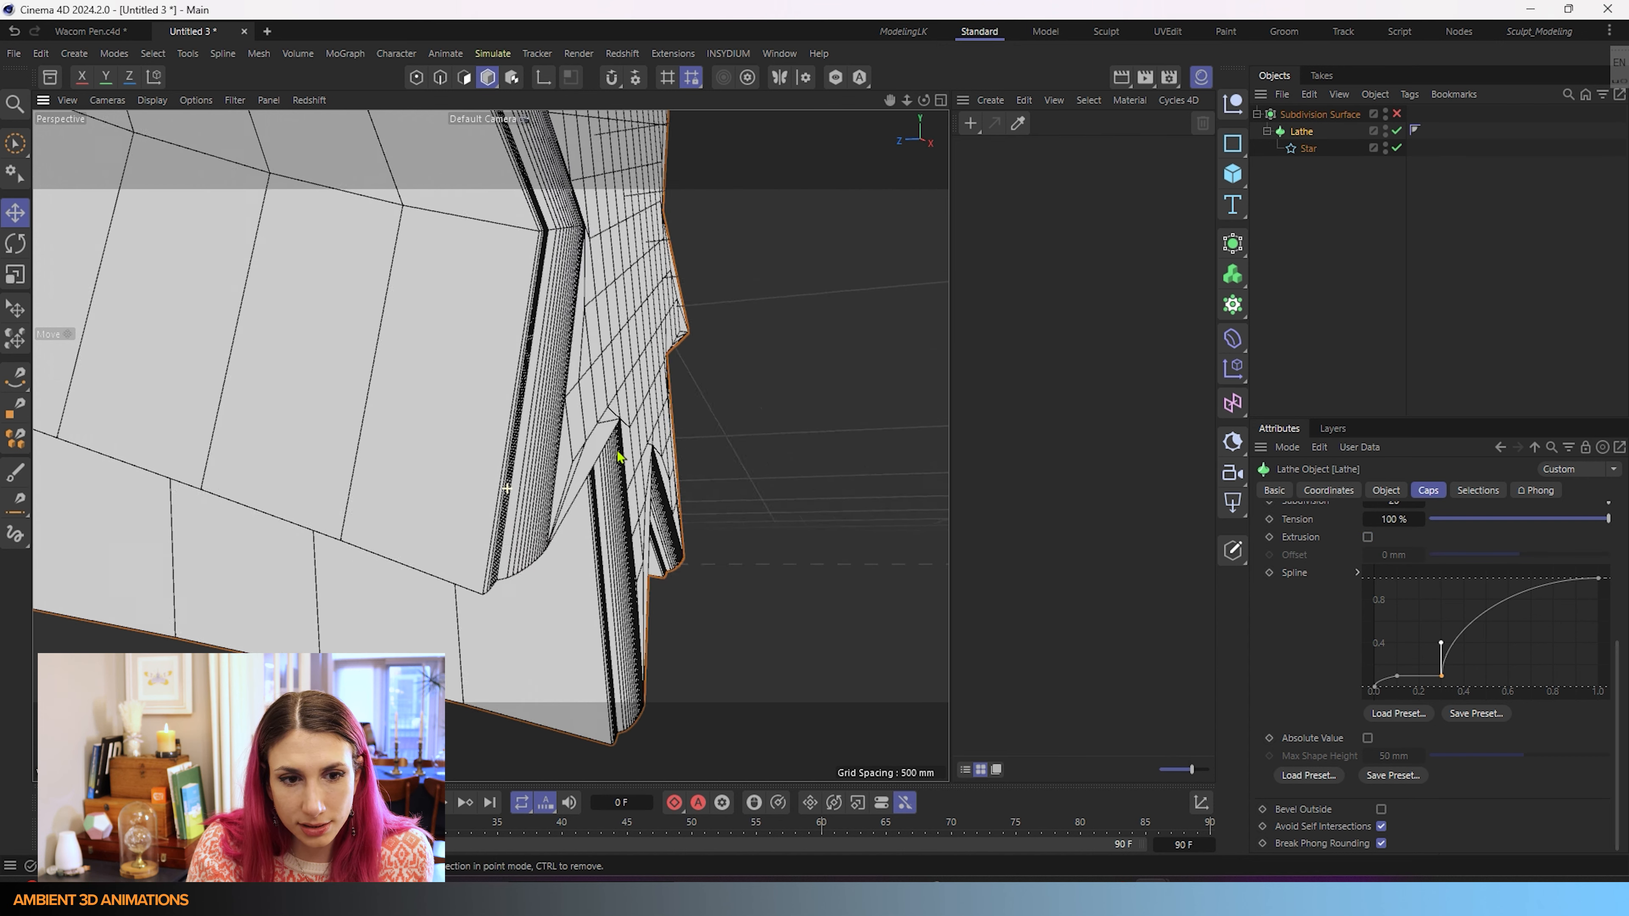
- Enable Absolute Value for the Lathe's spline bevel and set its Max Shape Height to 370 mm
left_click_drag(582, 471, 524, 465, "alt")
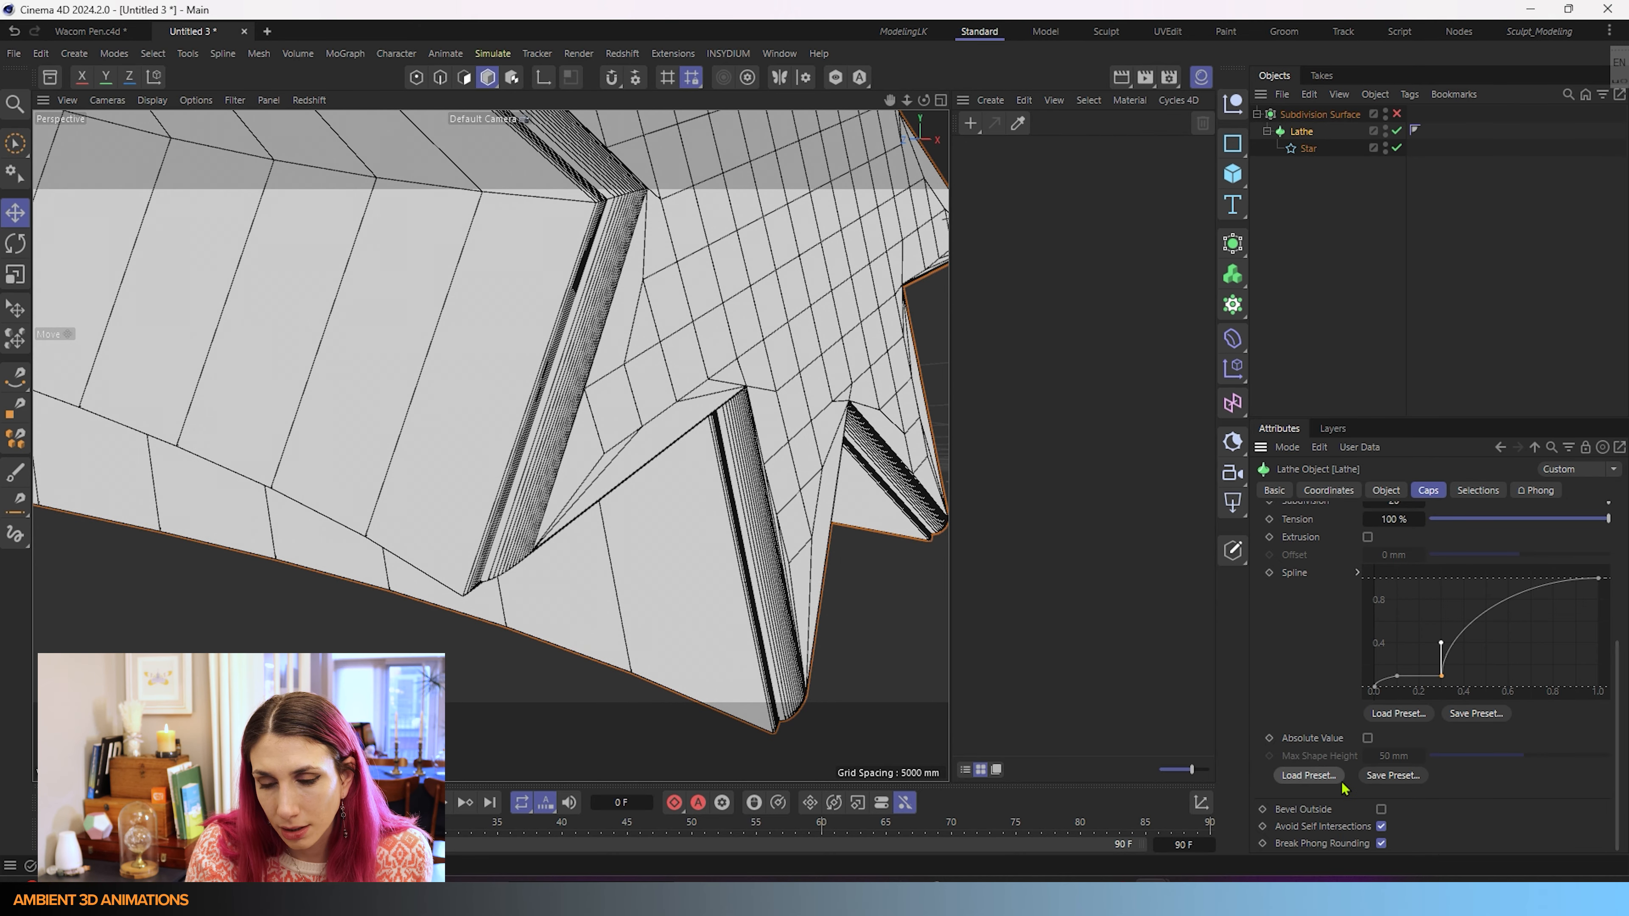
scroll(1339, 706, "up", 2)
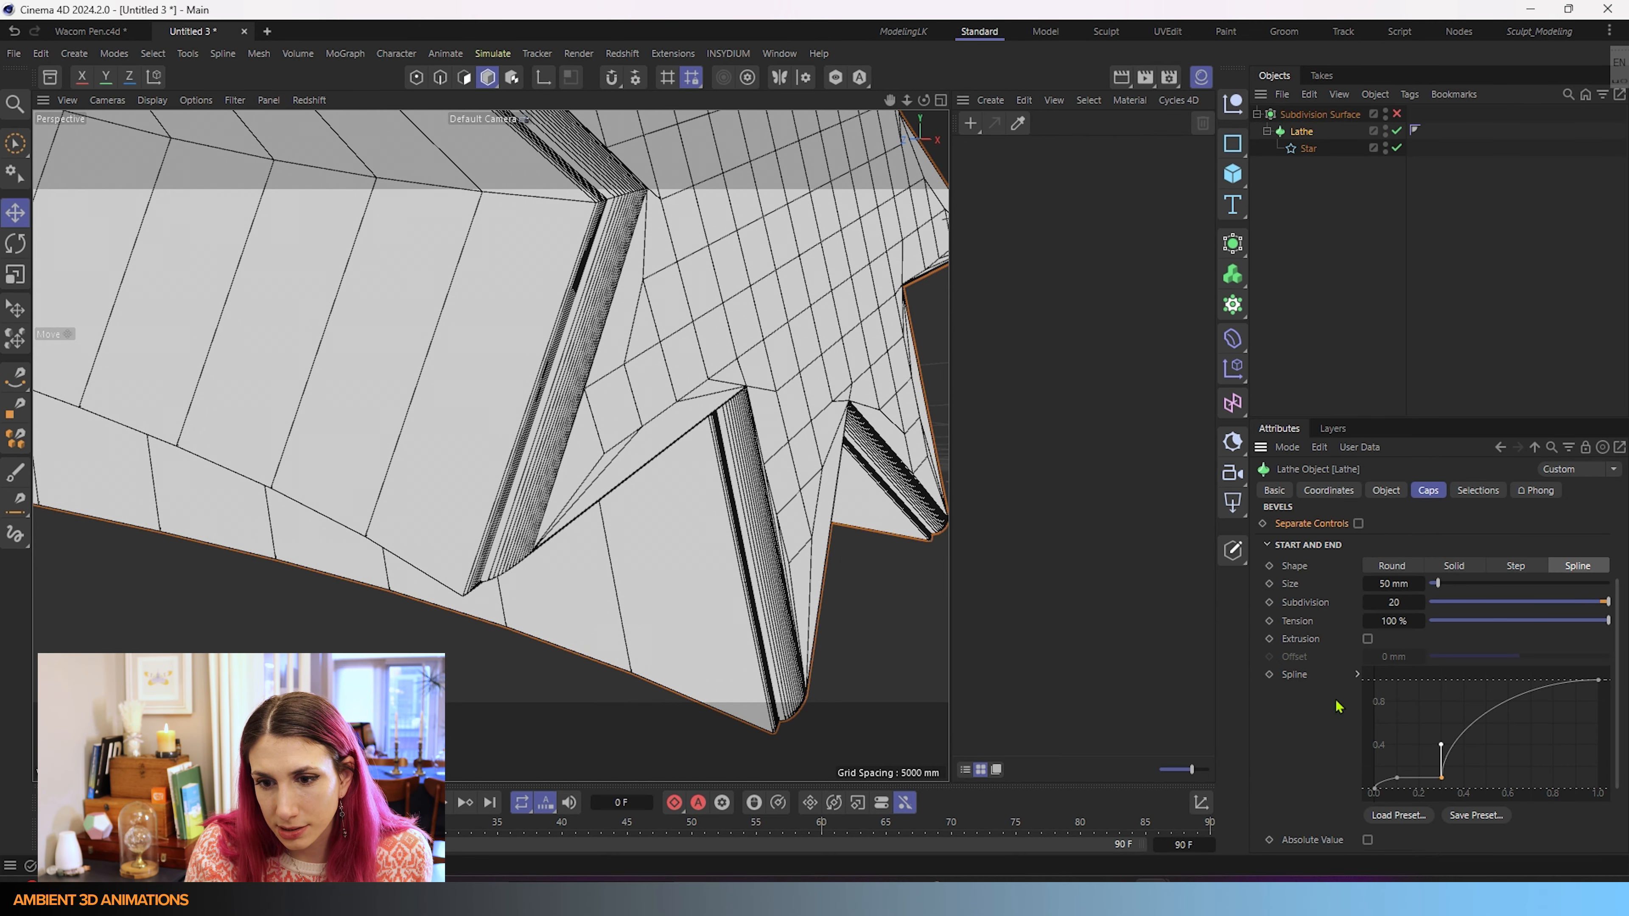
scroll(1333, 717, "down", 2)
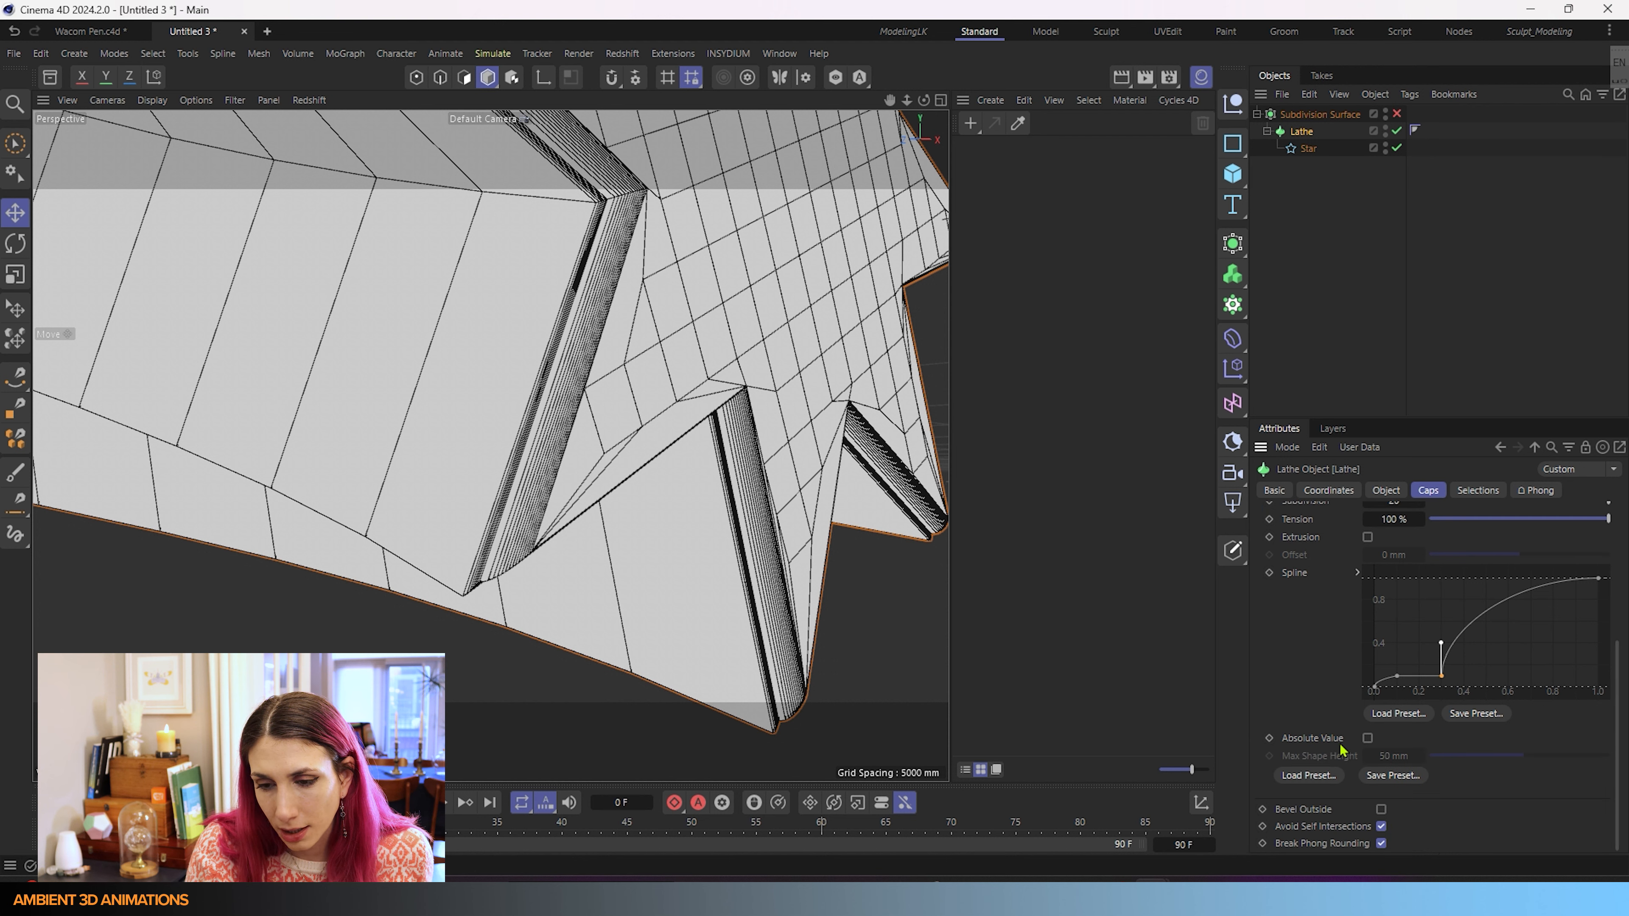
left_click(1368, 739)
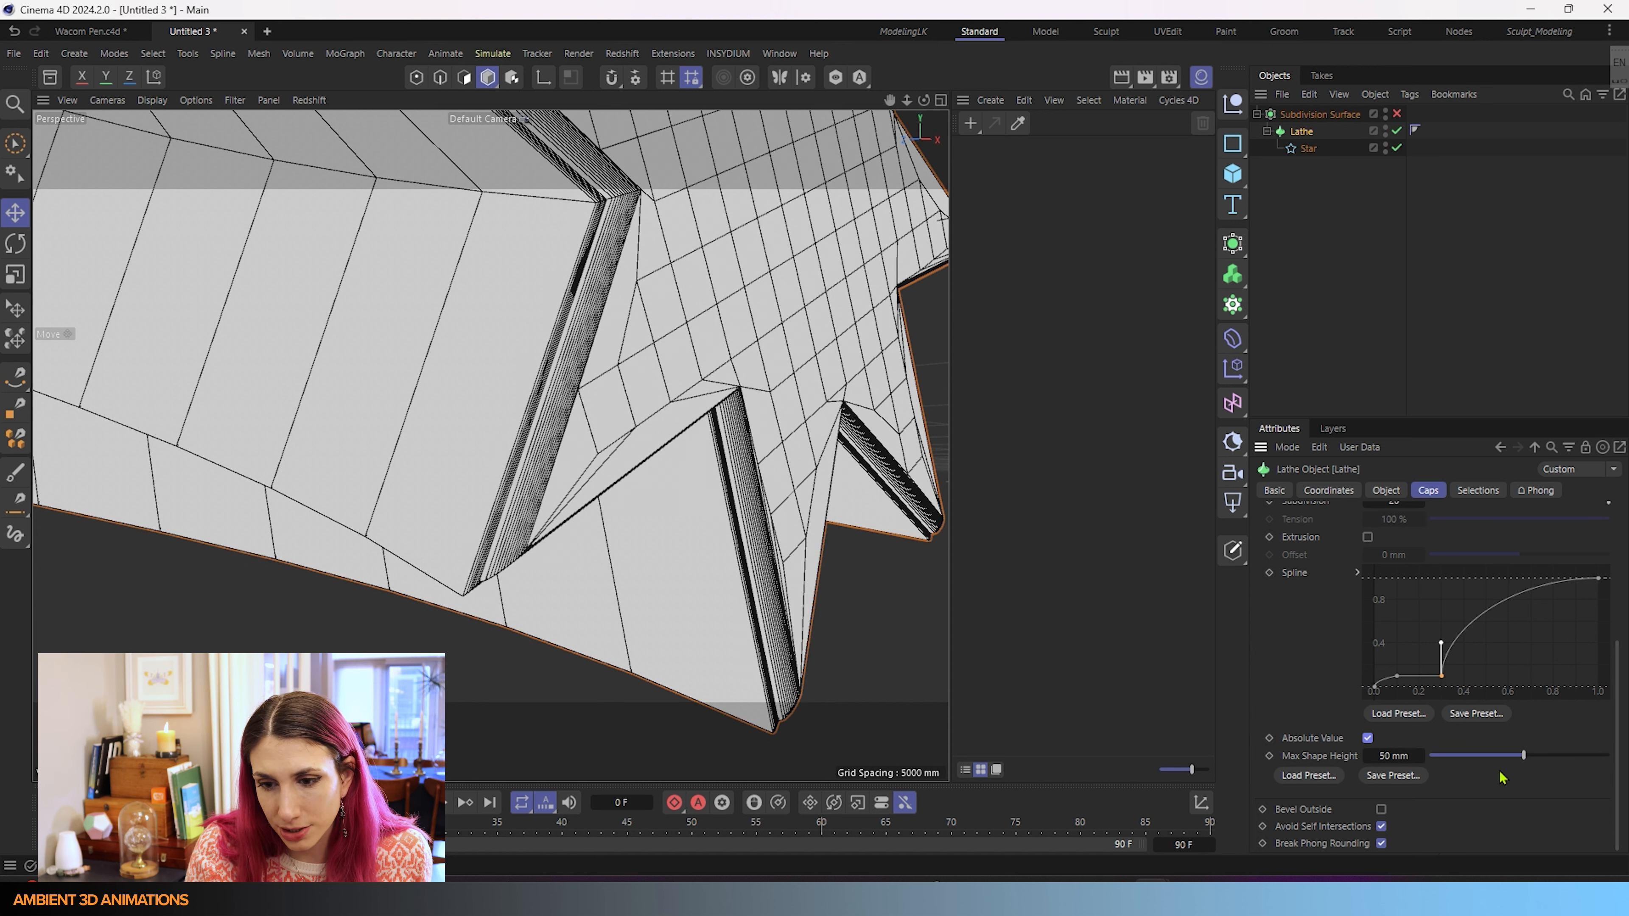
mouse_move(1537, 770)
left_mouse_down()
mouse_move(1581, 769)
mouse_move(1536, 770)
mouse_move(1568, 772)
mouse_move(1552, 770)
left_mouse_up()
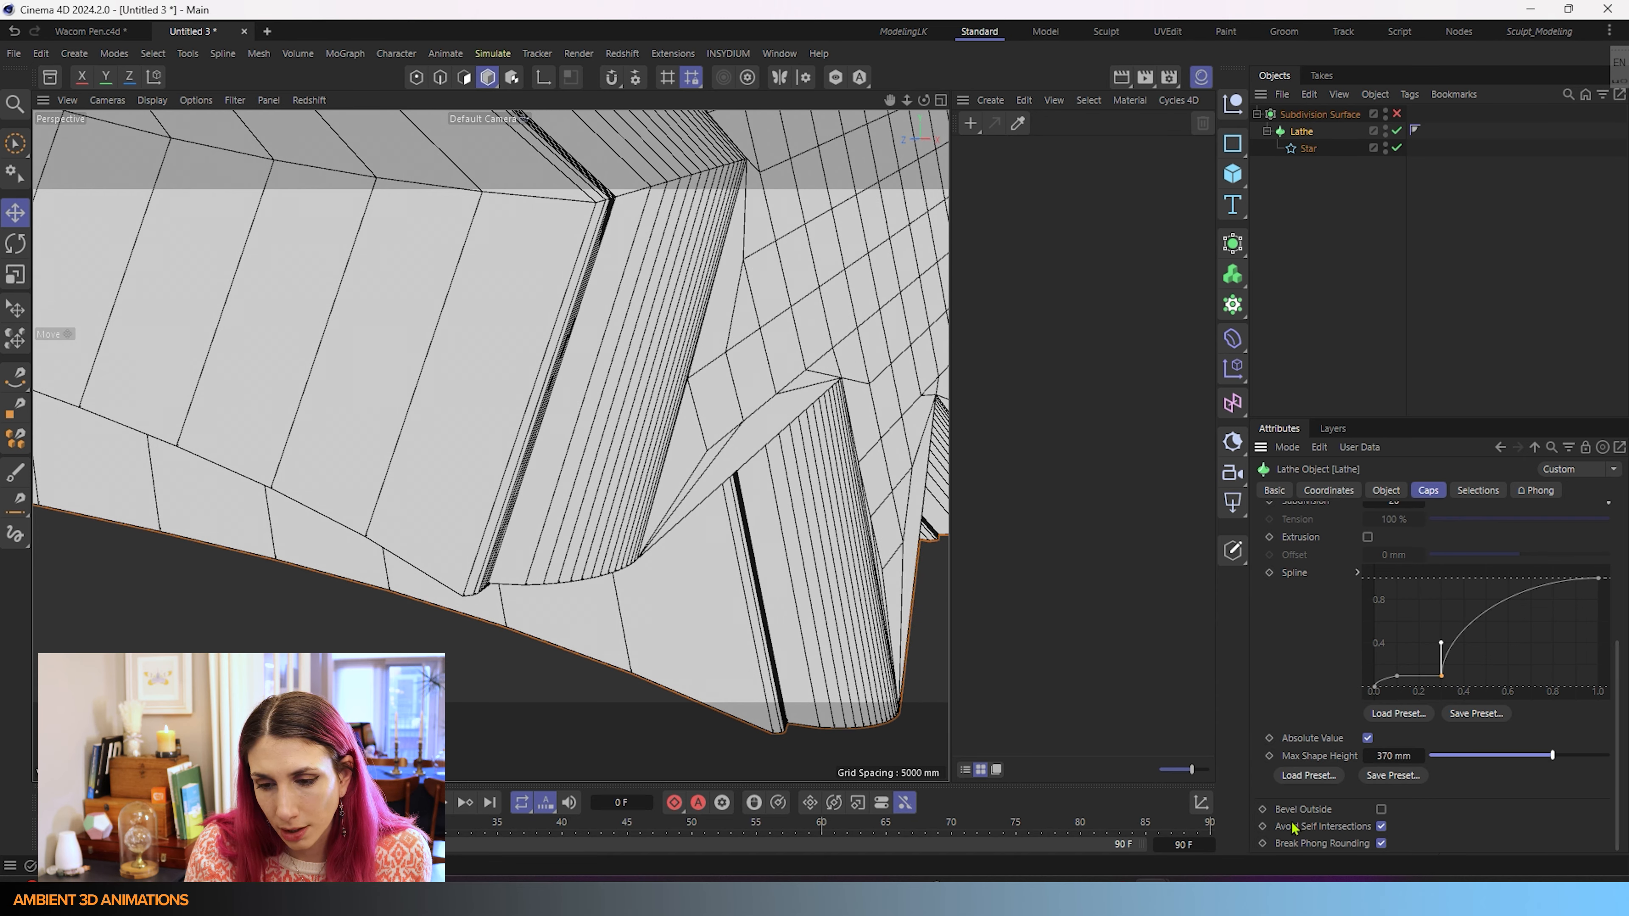
- Enable Bevel Outside on the Lathe's caps, inspect the star edge, and change the bevel shape to Round
left_click(1381, 811)
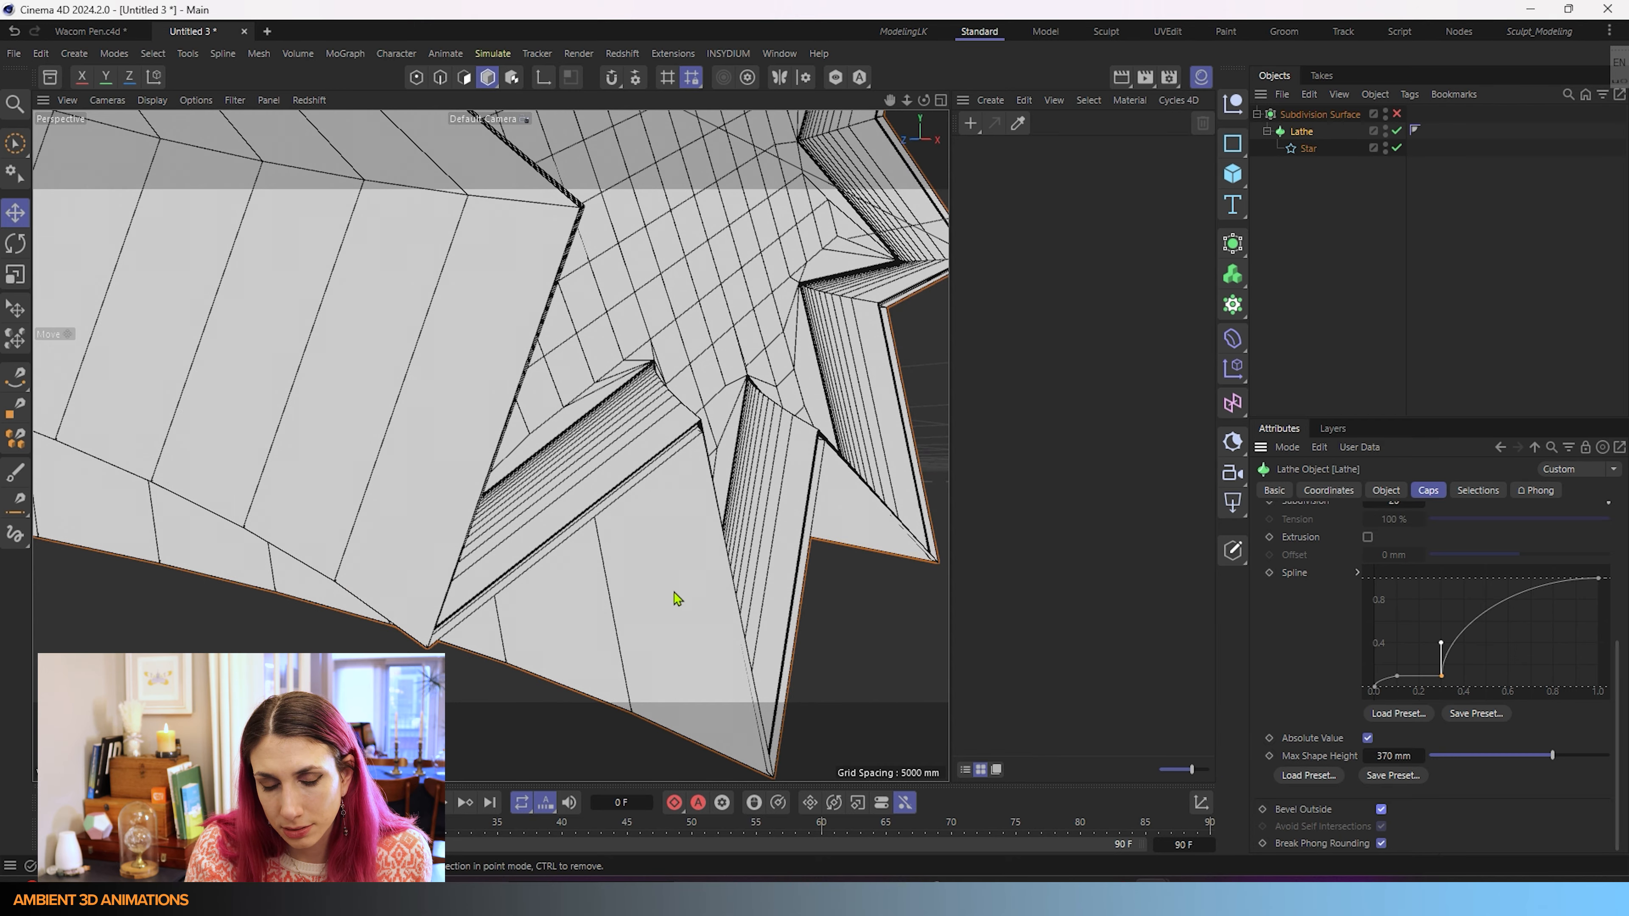
mouse_move(673, 591)
left_mouse_down("alt")
mouse_move(452, 618)
mouse_move(669, 575)
mouse_move(673, 597)
left_mouse_up("alt")
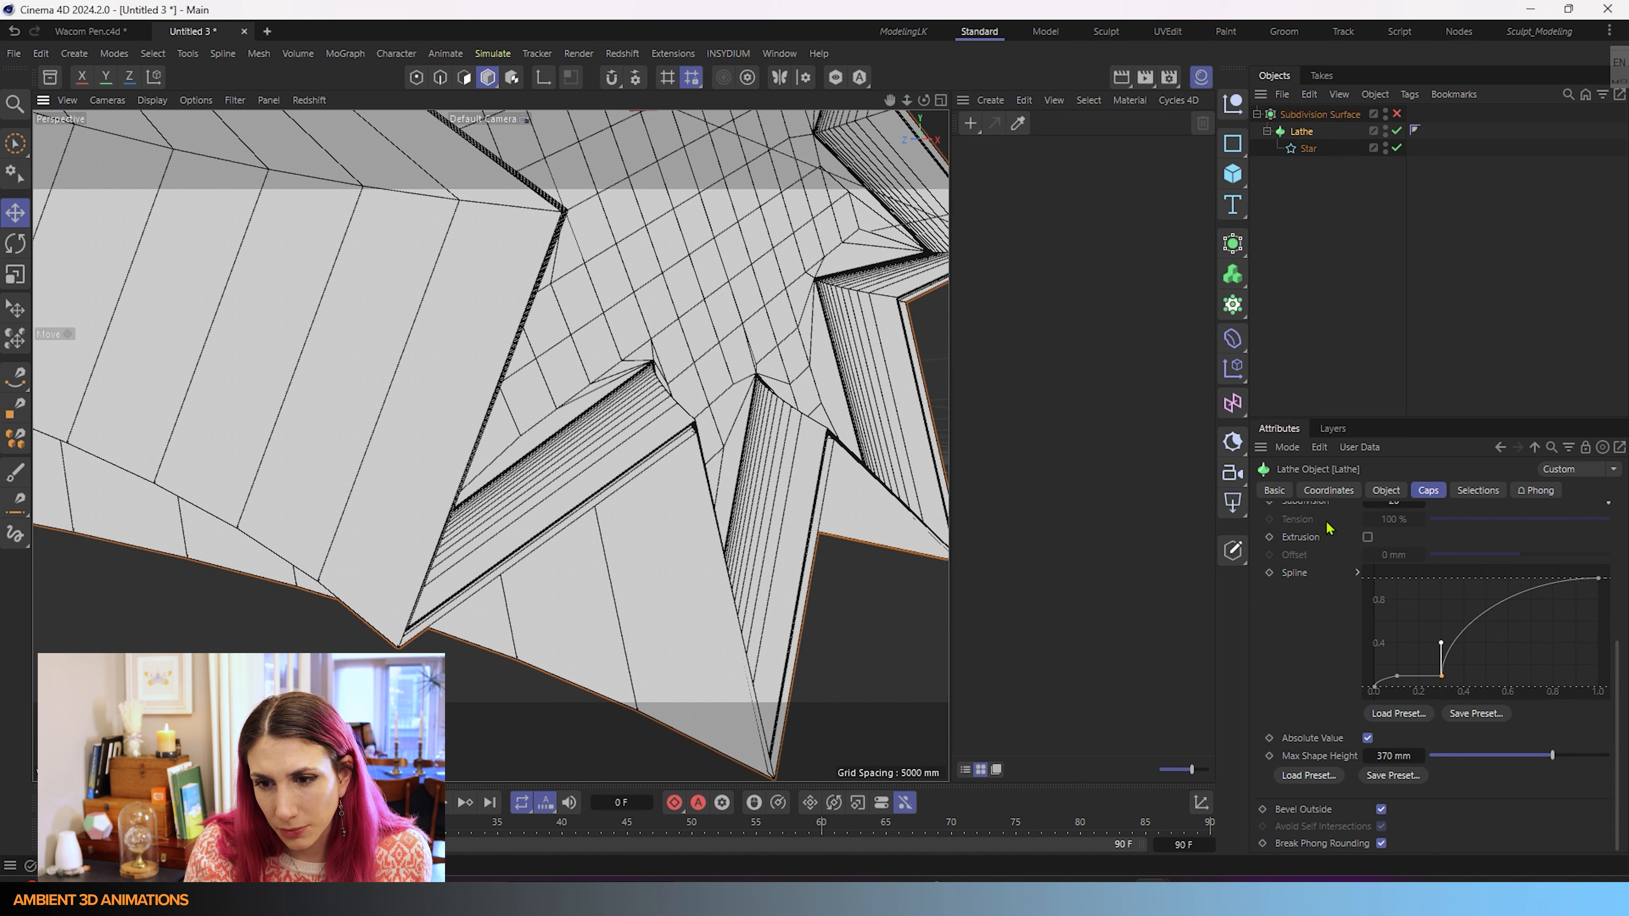
scroll(1331, 593, "up", 4)
left_click_drag(1389, 569, 1394, 566)
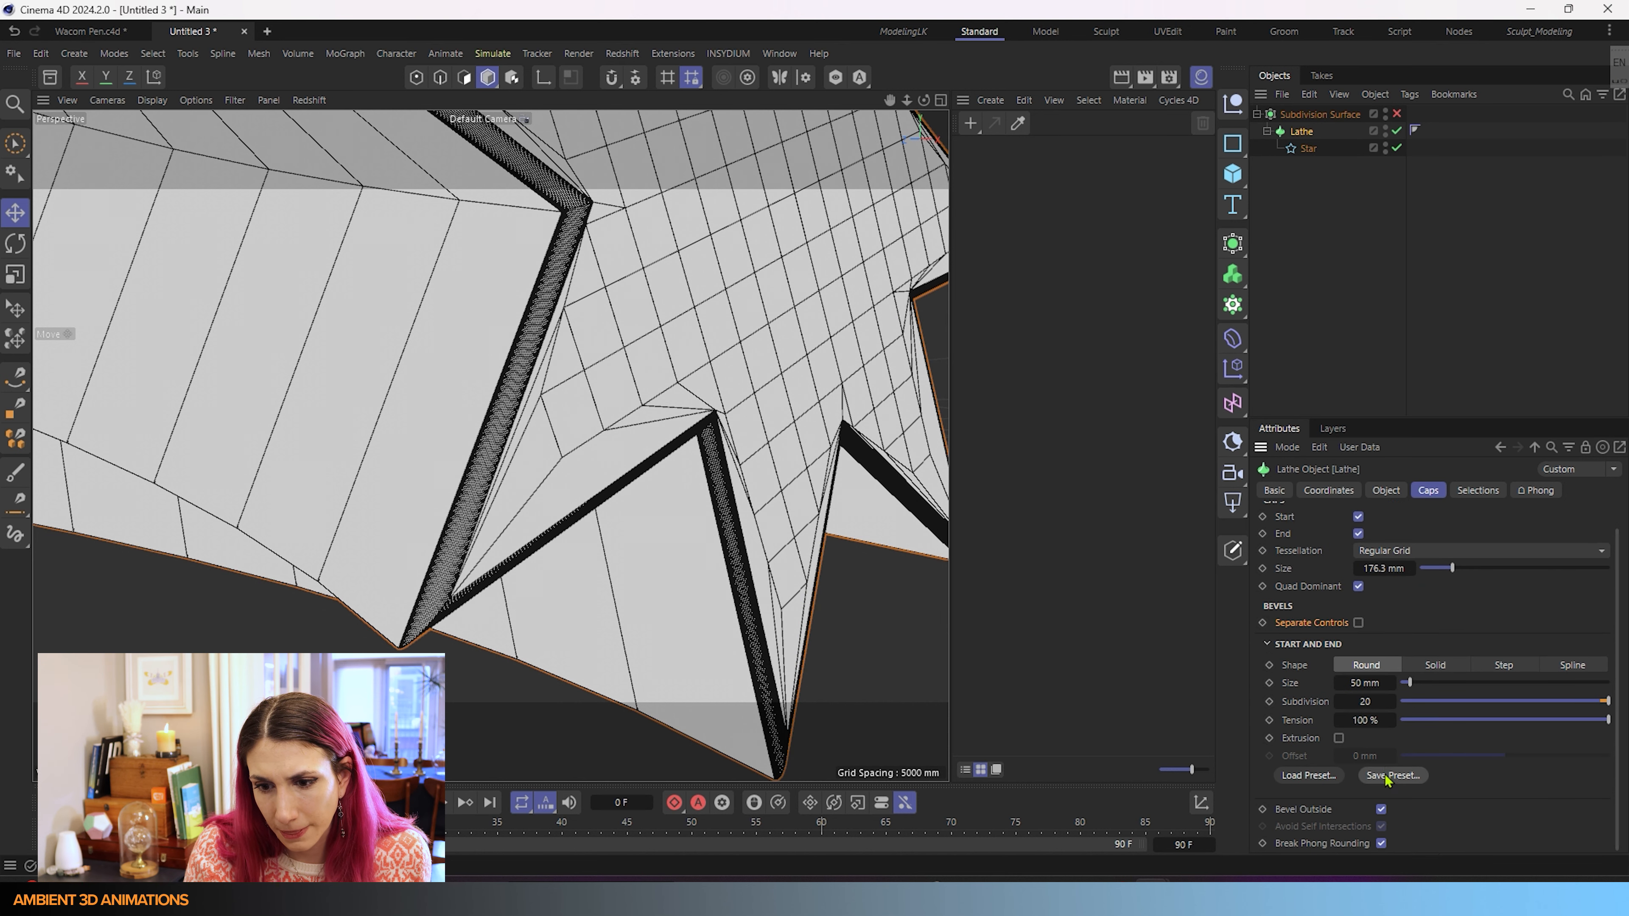
- Toggle Bevel Outside several times to compare the rounded cap edges, leaving the option disabled
left_click(1381, 810)
left_click(1381, 809)
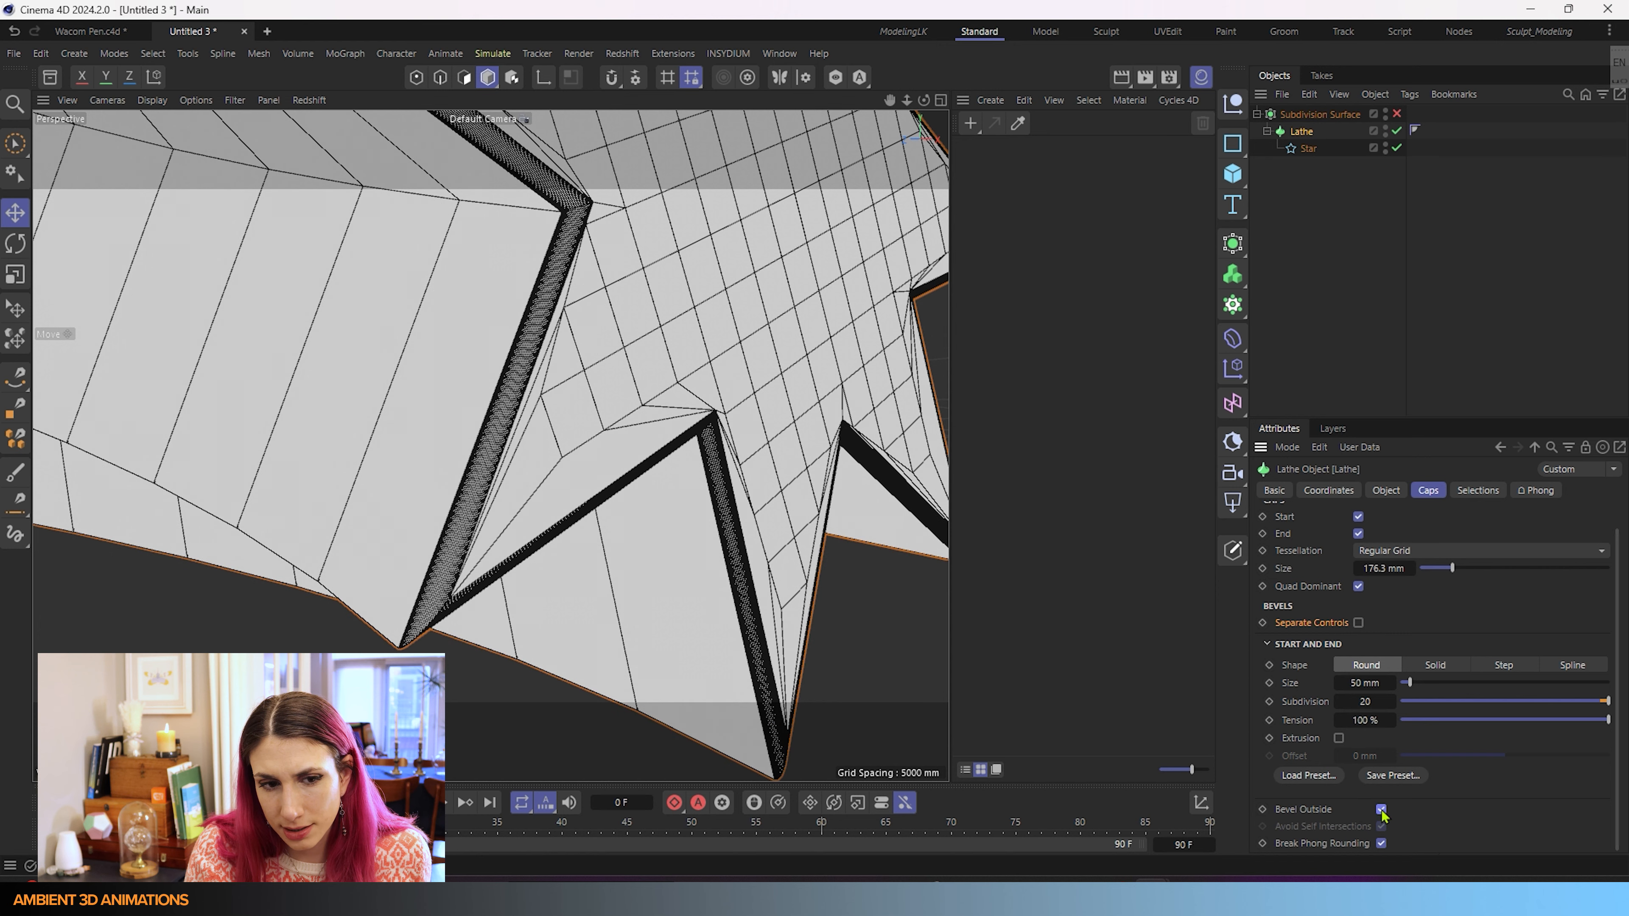
left_click(1381, 809)
left_click(1380, 810)
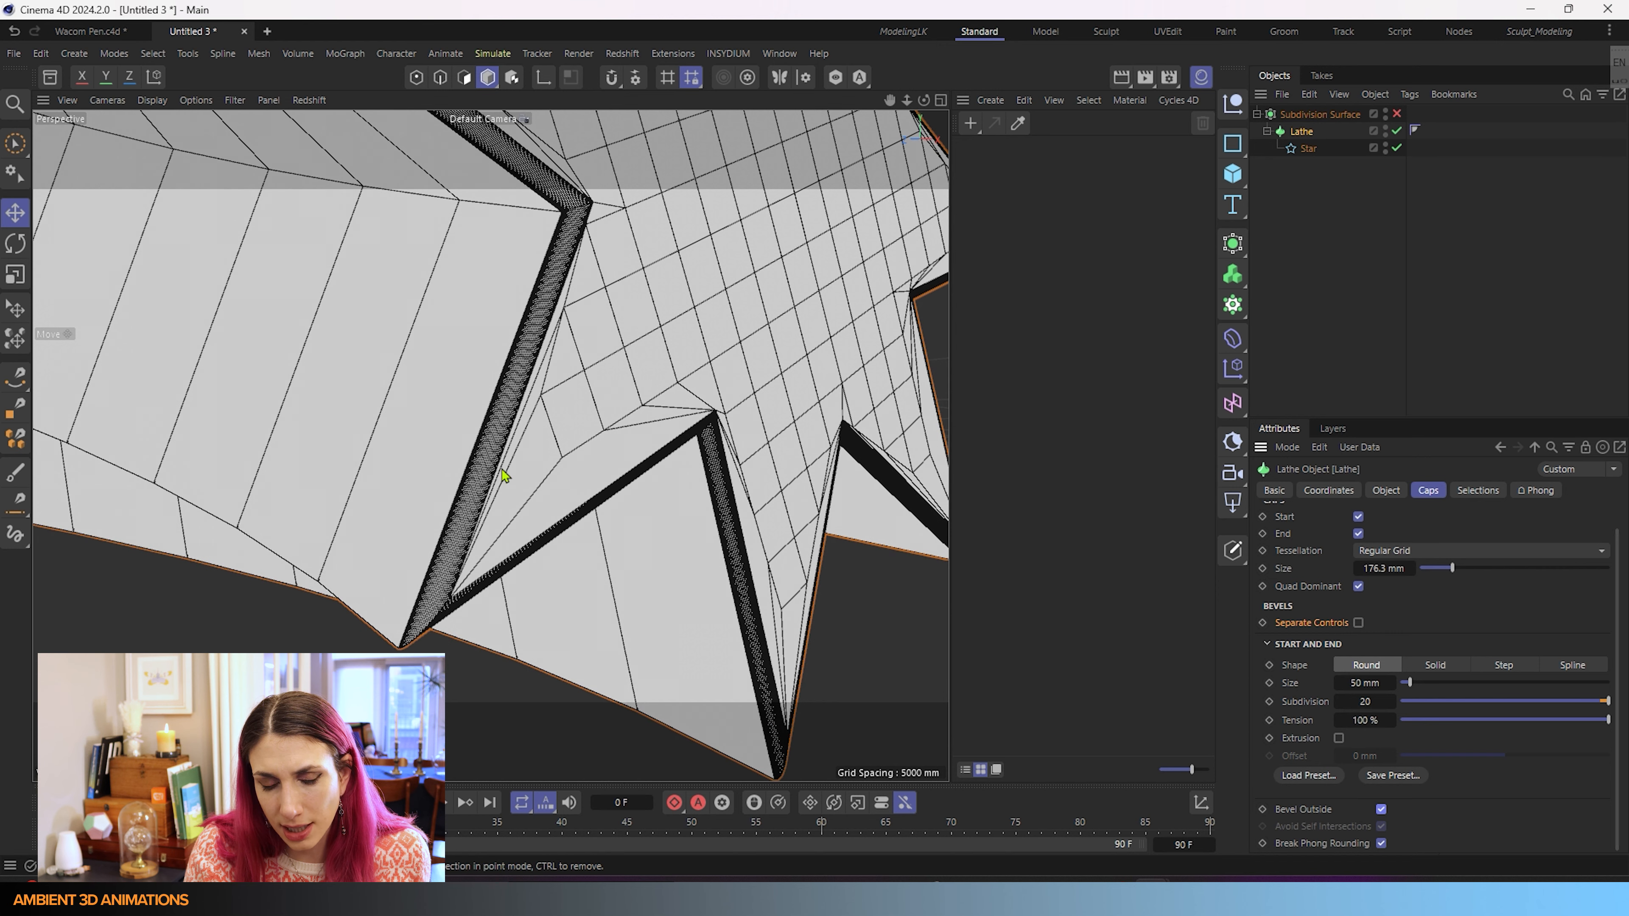
left_click(1381, 809)
left_click(1381, 810)
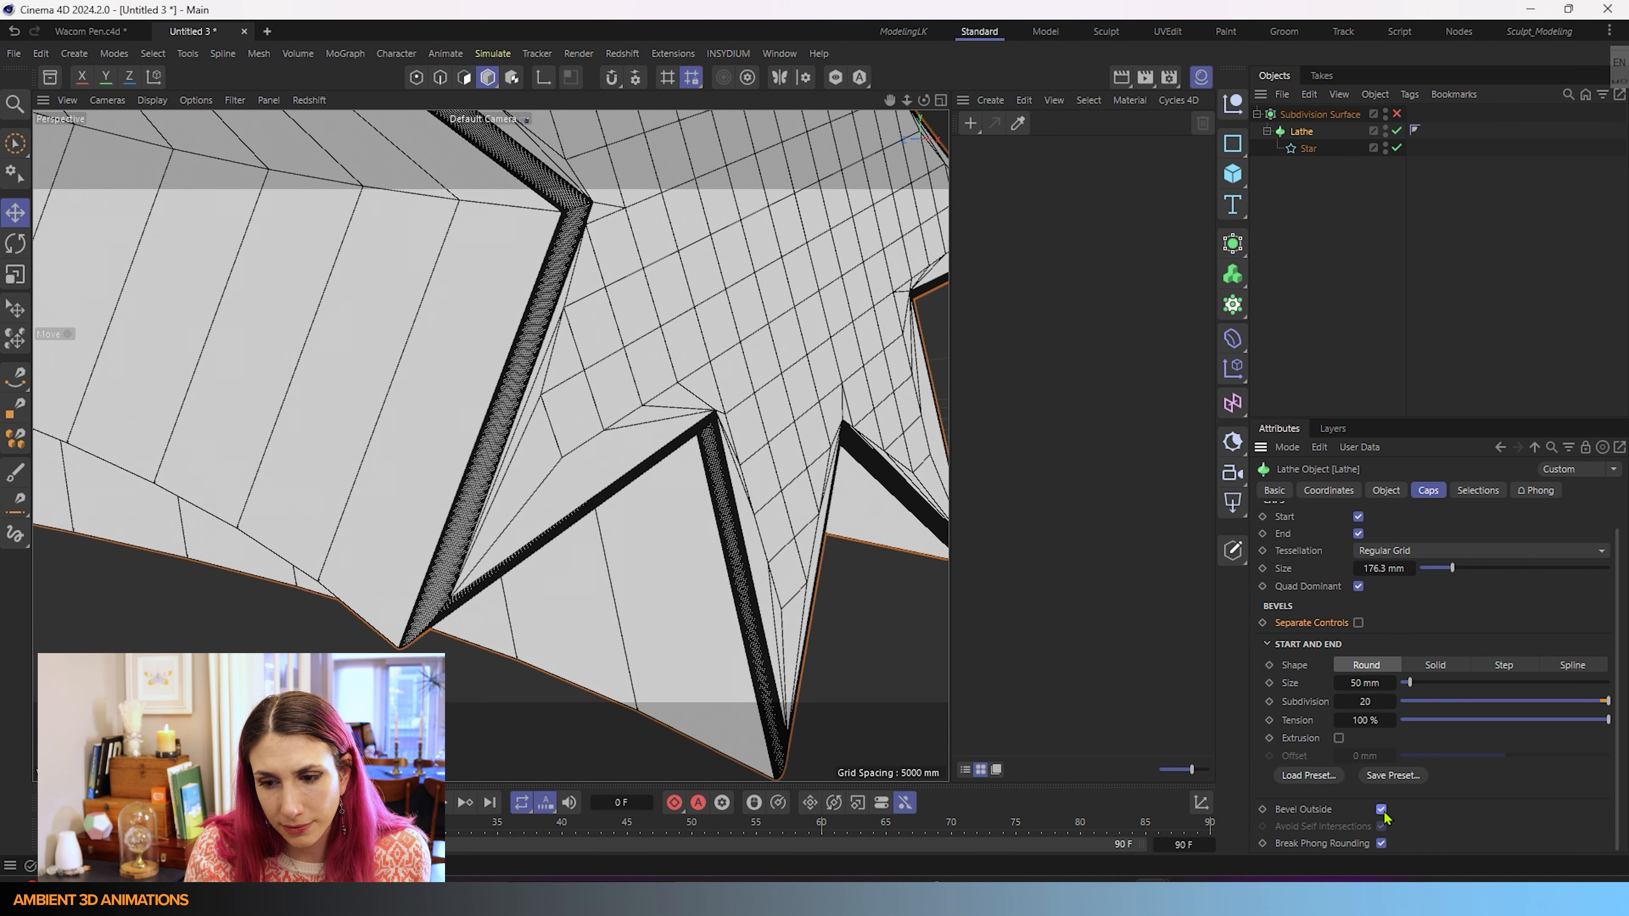
left_click(1381, 810)
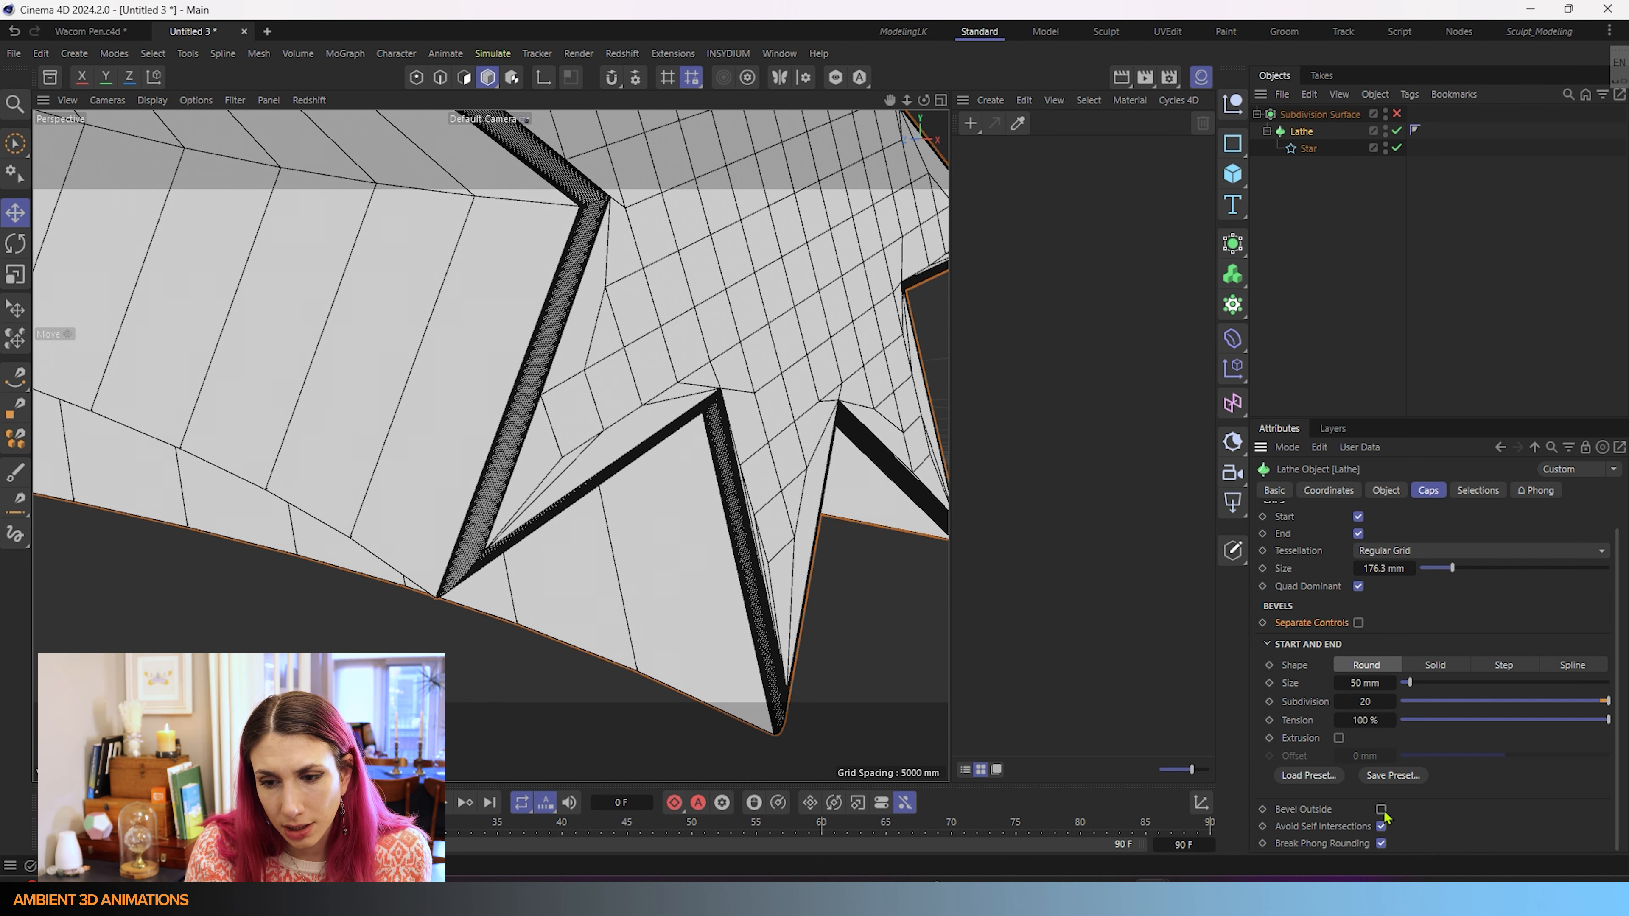
left_click(1380, 809)
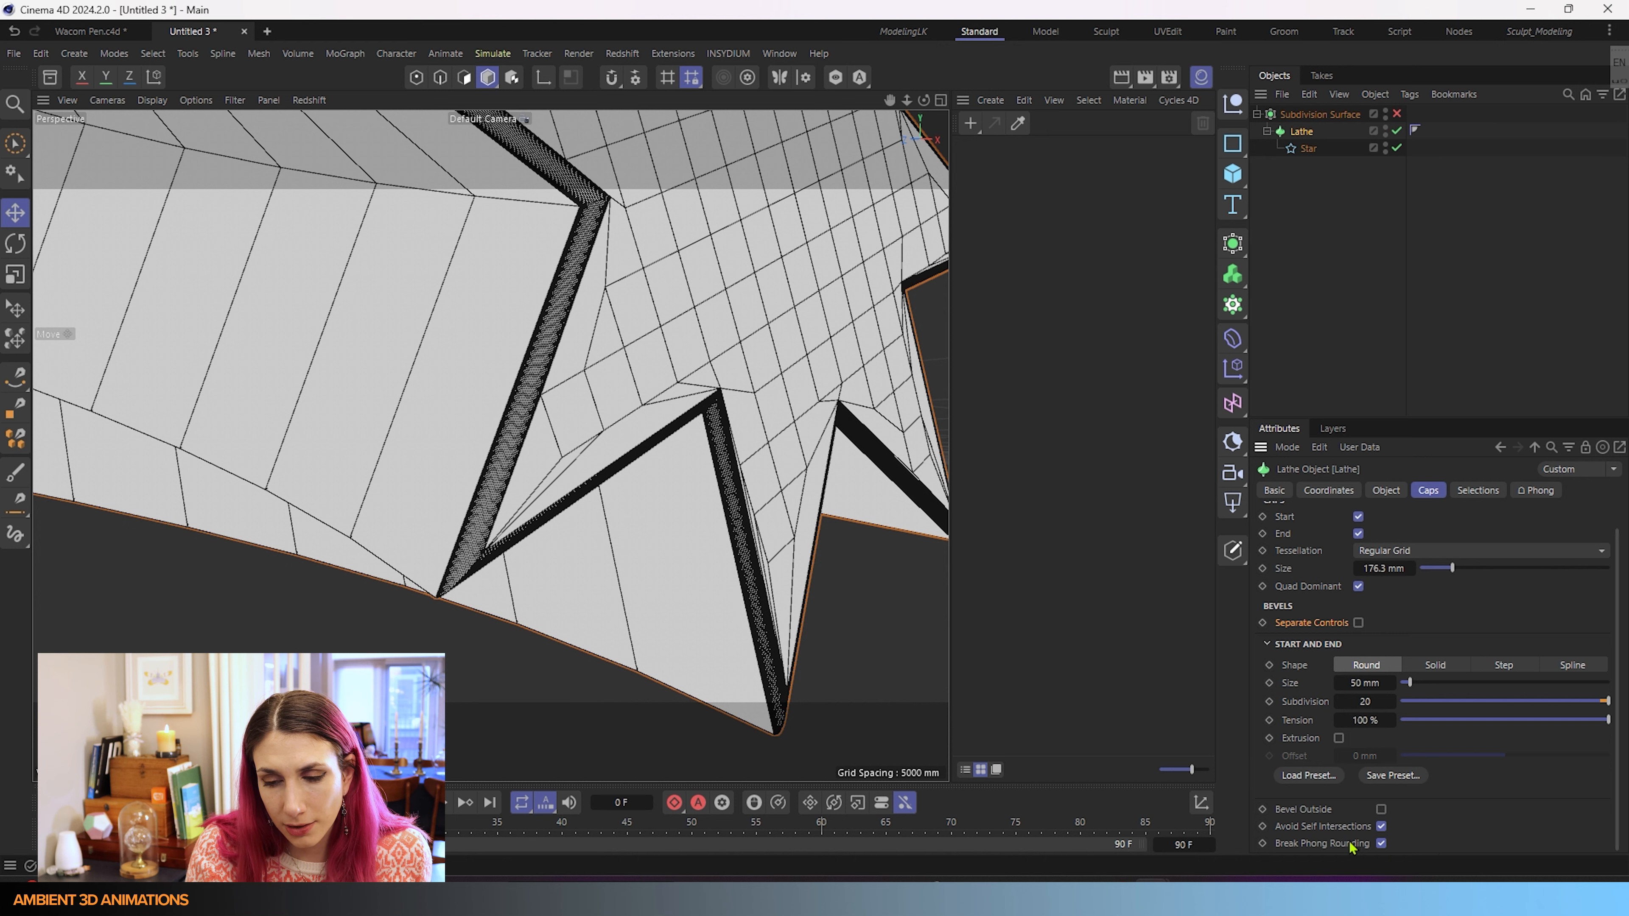
- Toggle Avoid Self Intersections and examine the rounded bevels at the star cap's corners from several angles
scroll(444, 565, "up", 10)
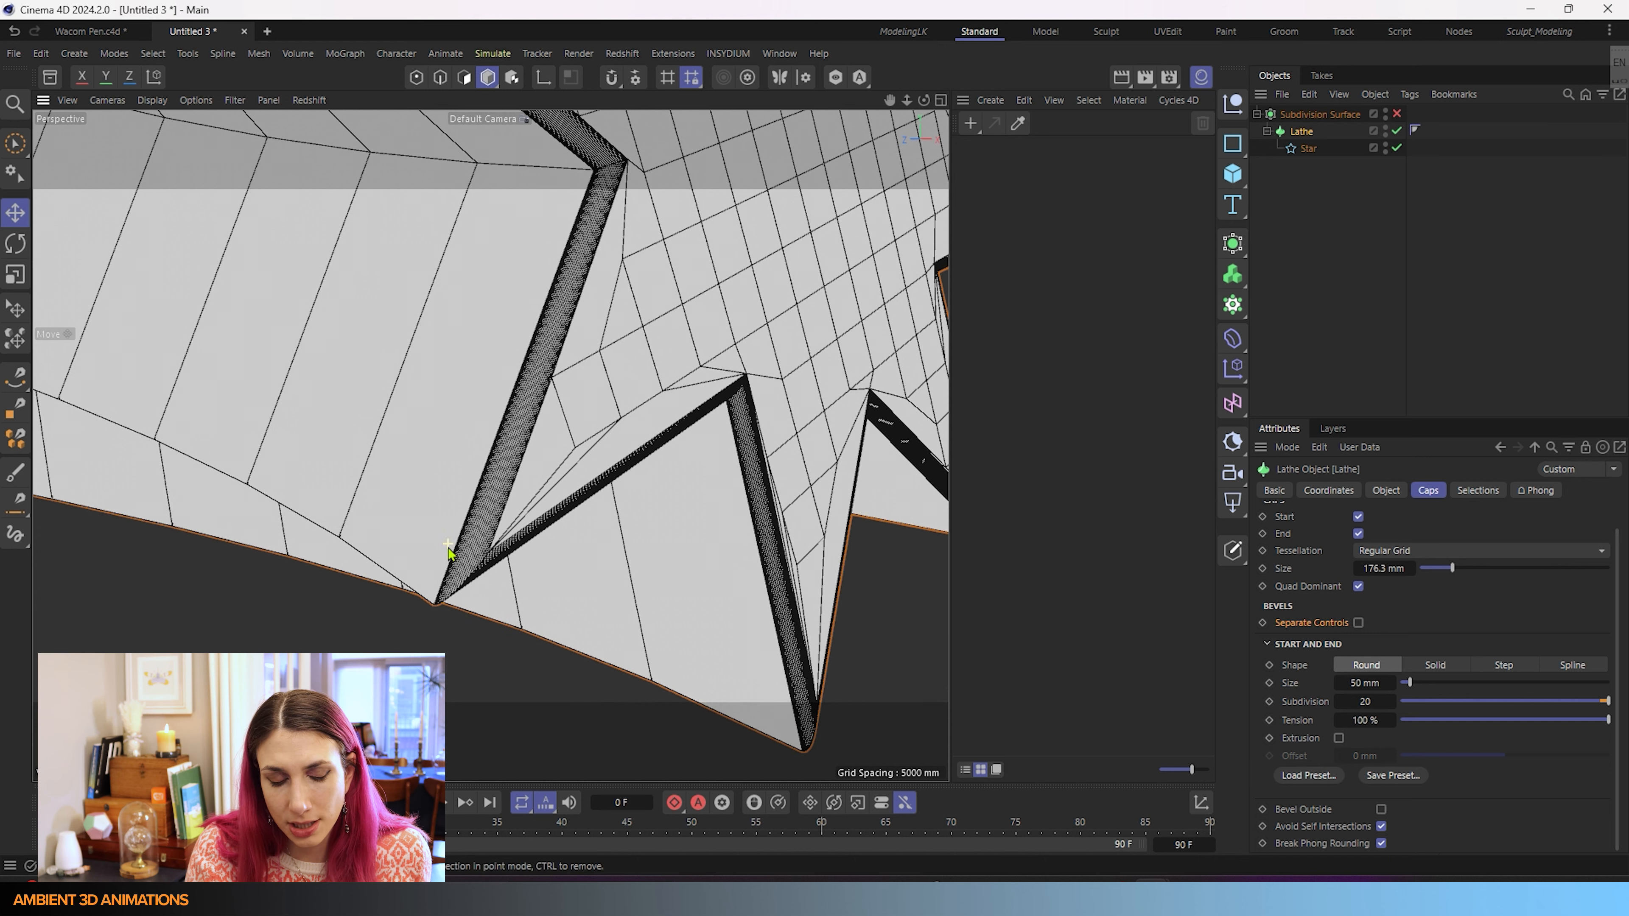
mouse_move(502, 517)
left_mouse_down("alt")
mouse_move(544, 534)
mouse_move(516, 534)
left_mouse_up("alt")
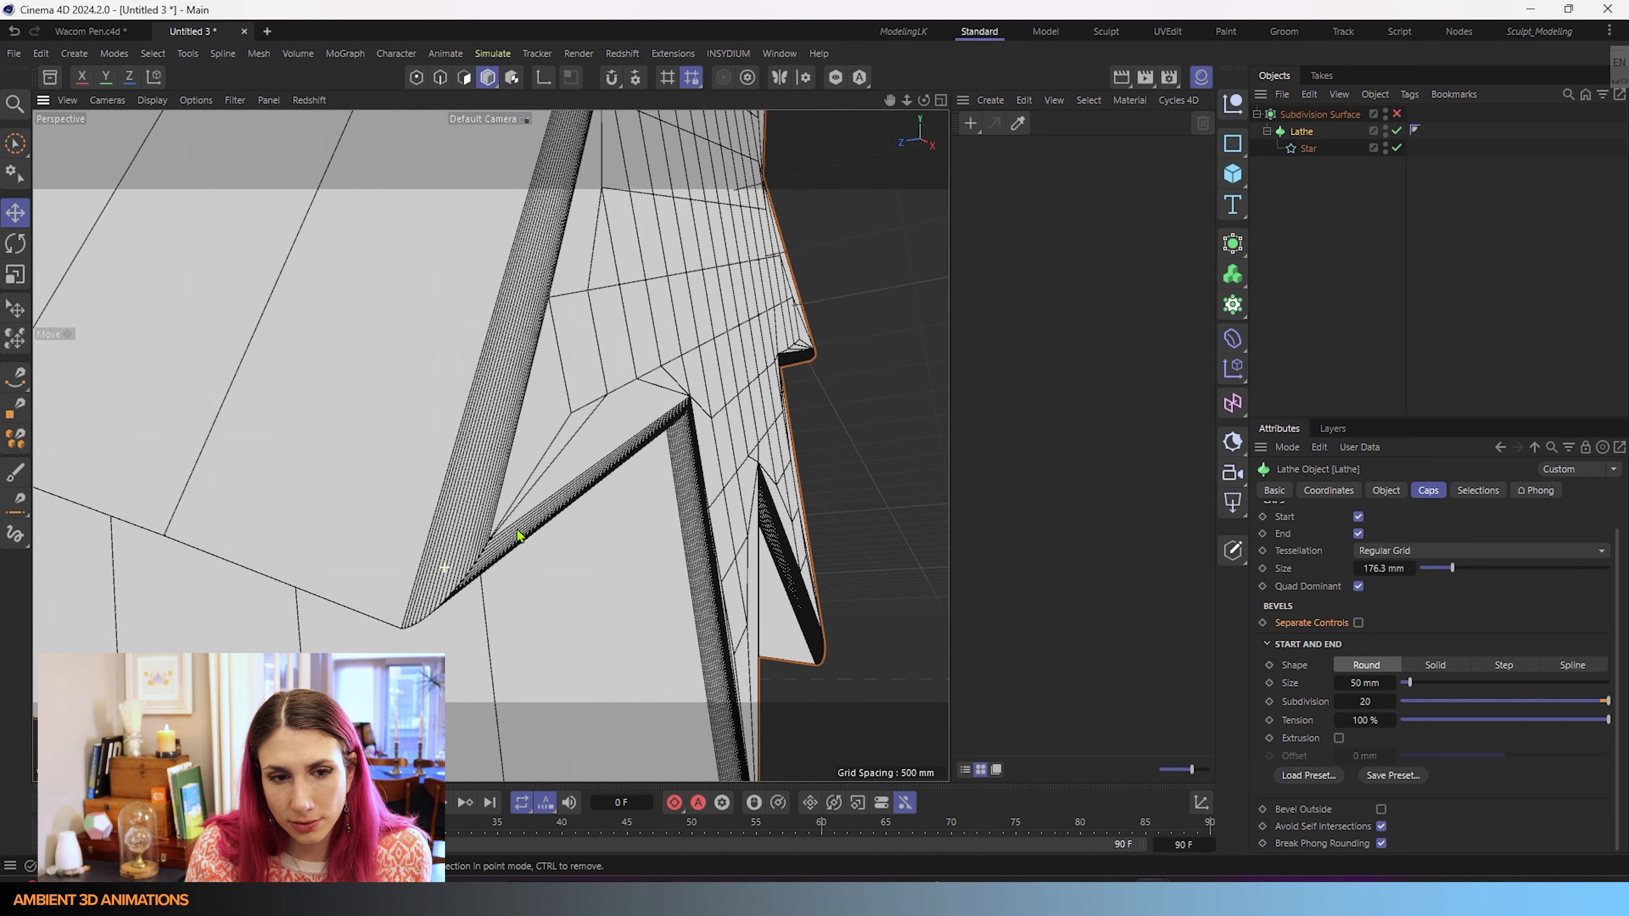
left_click(1381, 827)
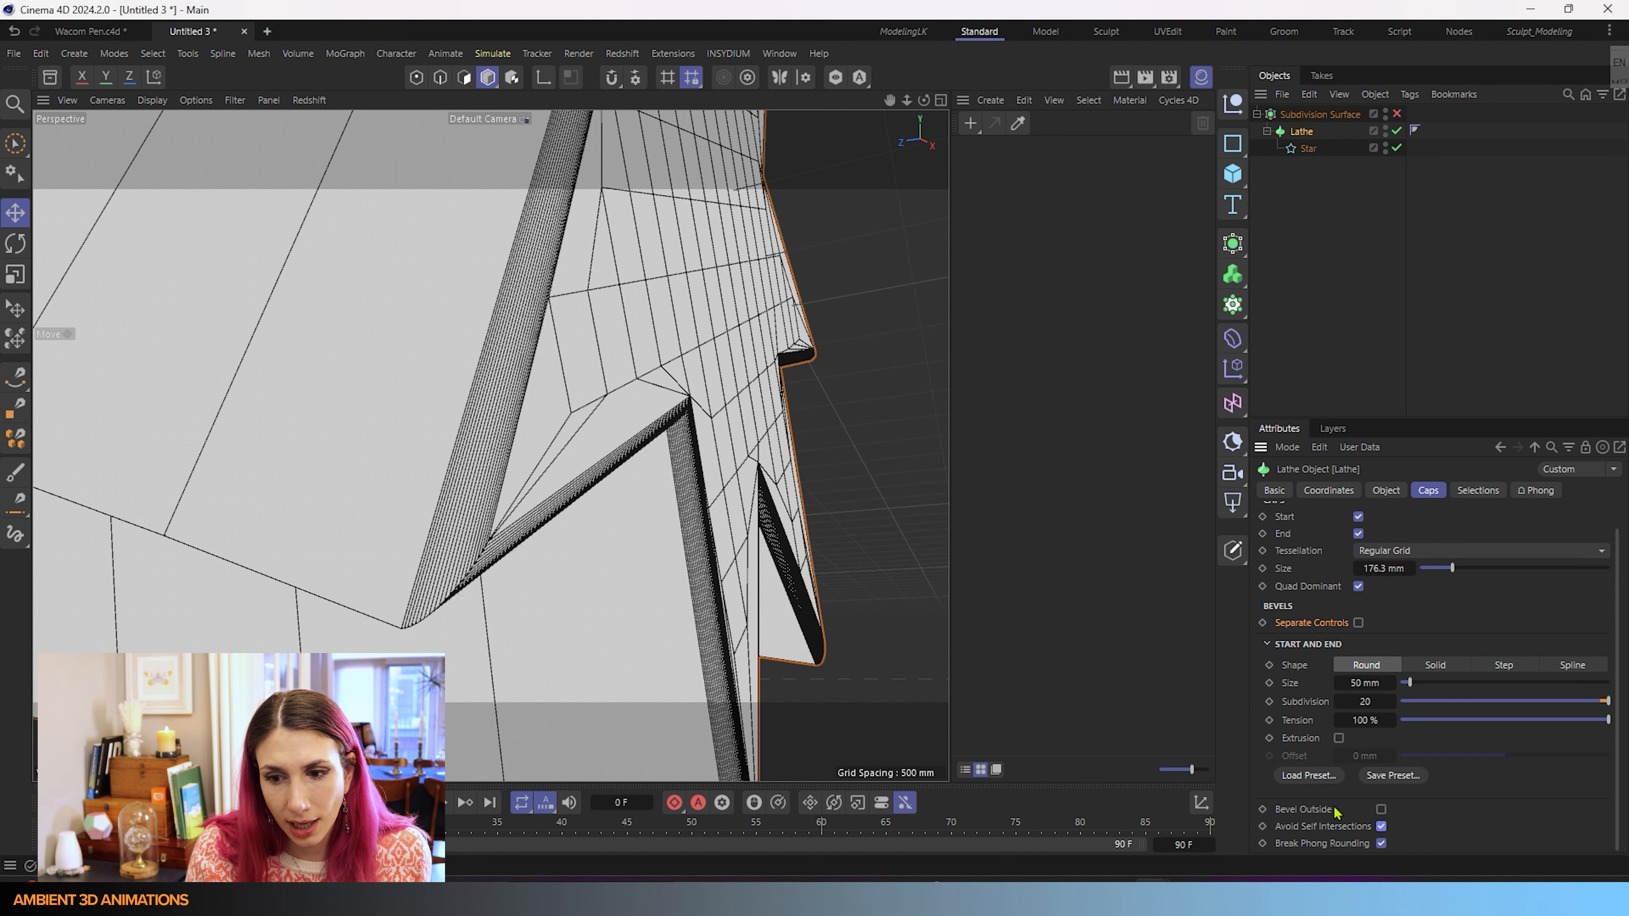
left_click_drag(527, 492, 691, 560, "alt")
scroll(691, 561, "down", 5)
left_click_drag(700, 485, 575, 545, "alt")
left_click_drag(667, 341, 768, 342, "alt")
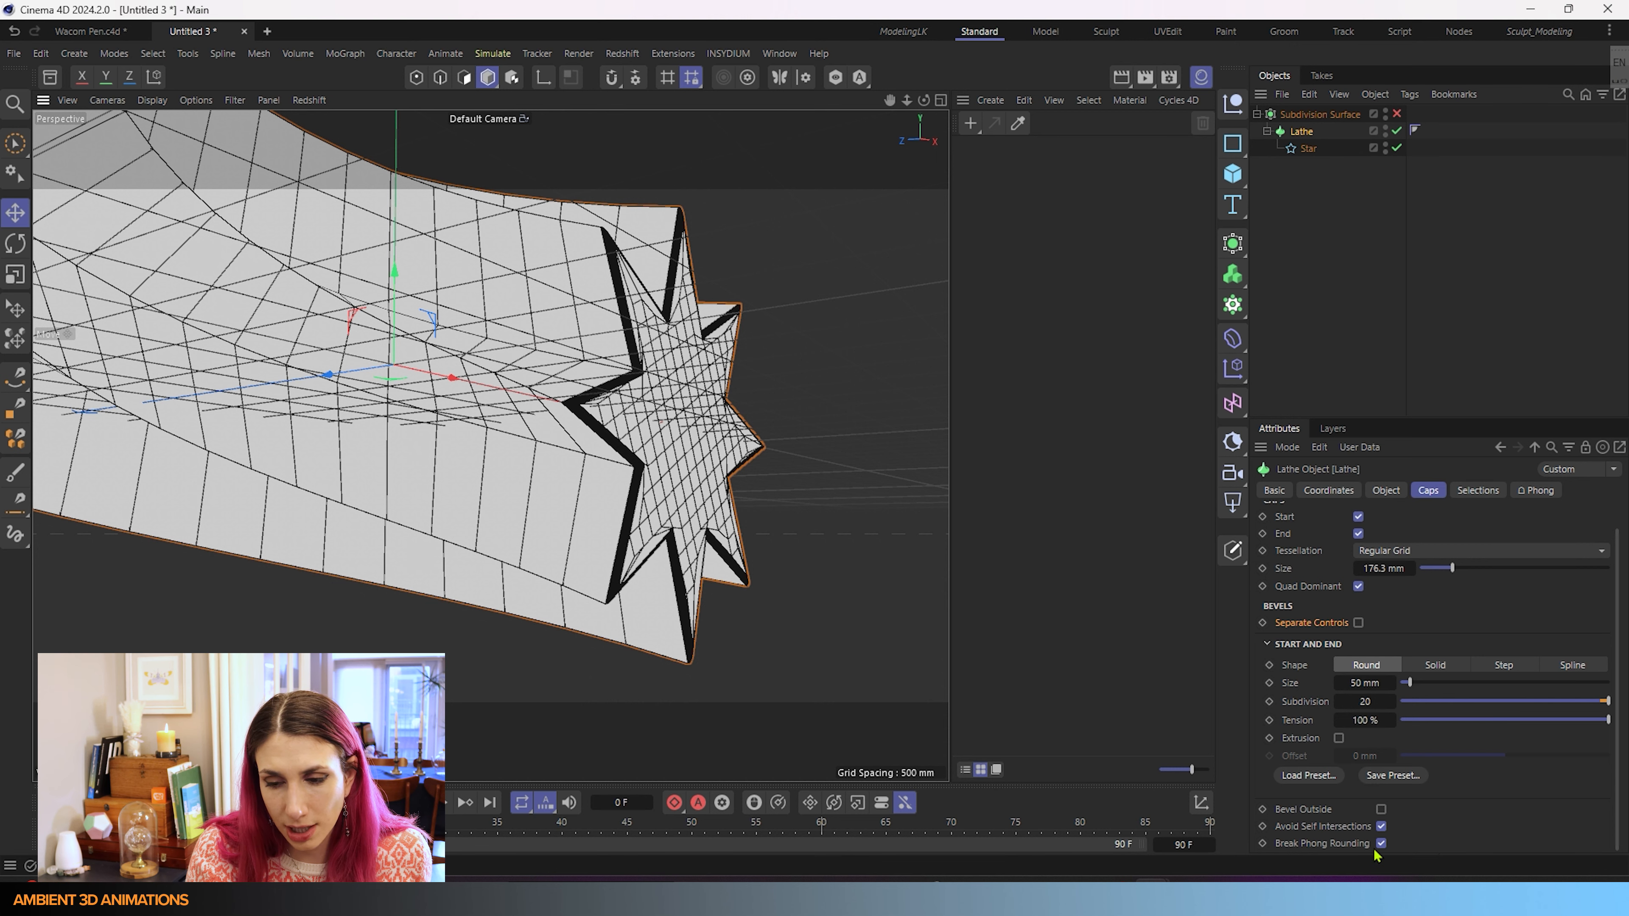
scroll(603, 606, "up", 8)
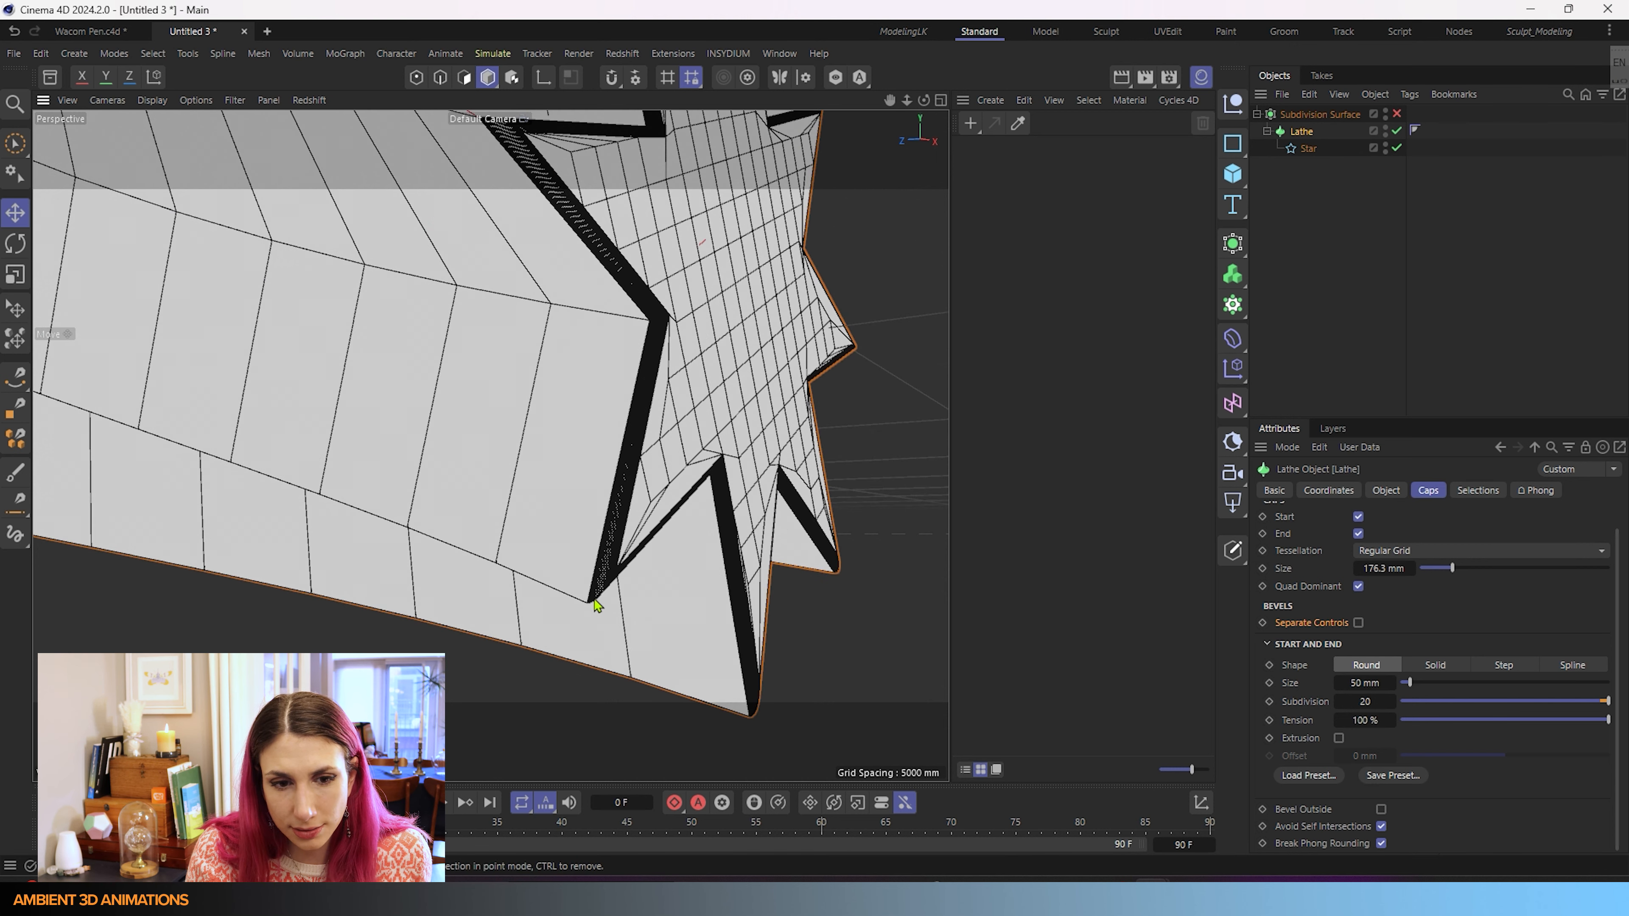
scroll(593, 598, "up", 3)
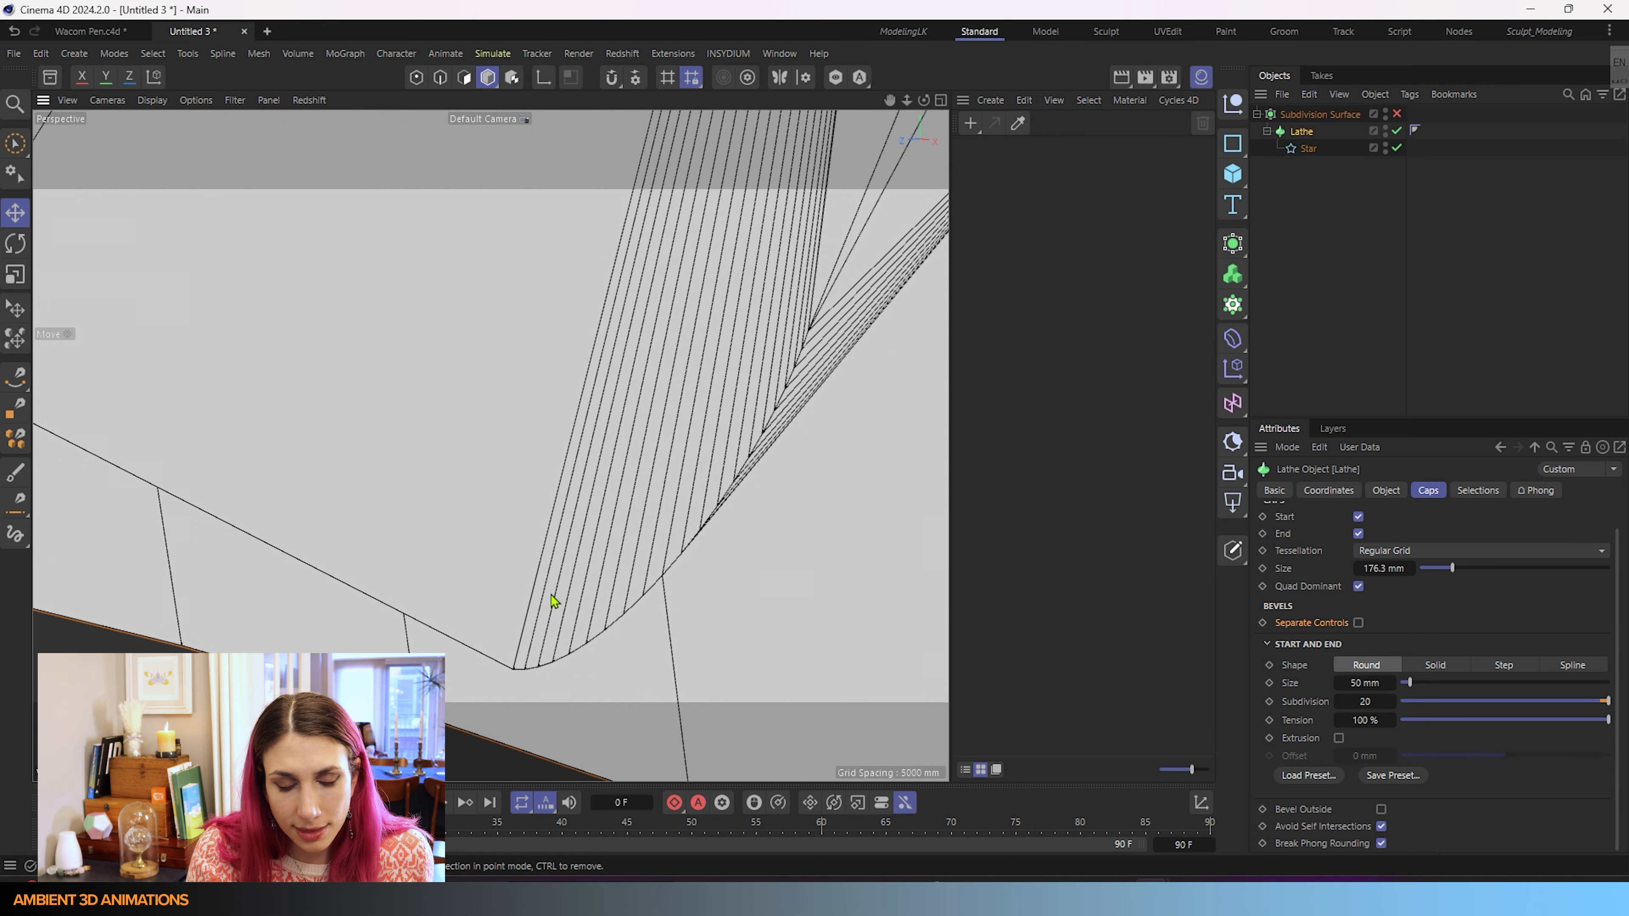
scroll(567, 590, "down", 3)
scroll(564, 594, "down", 6)
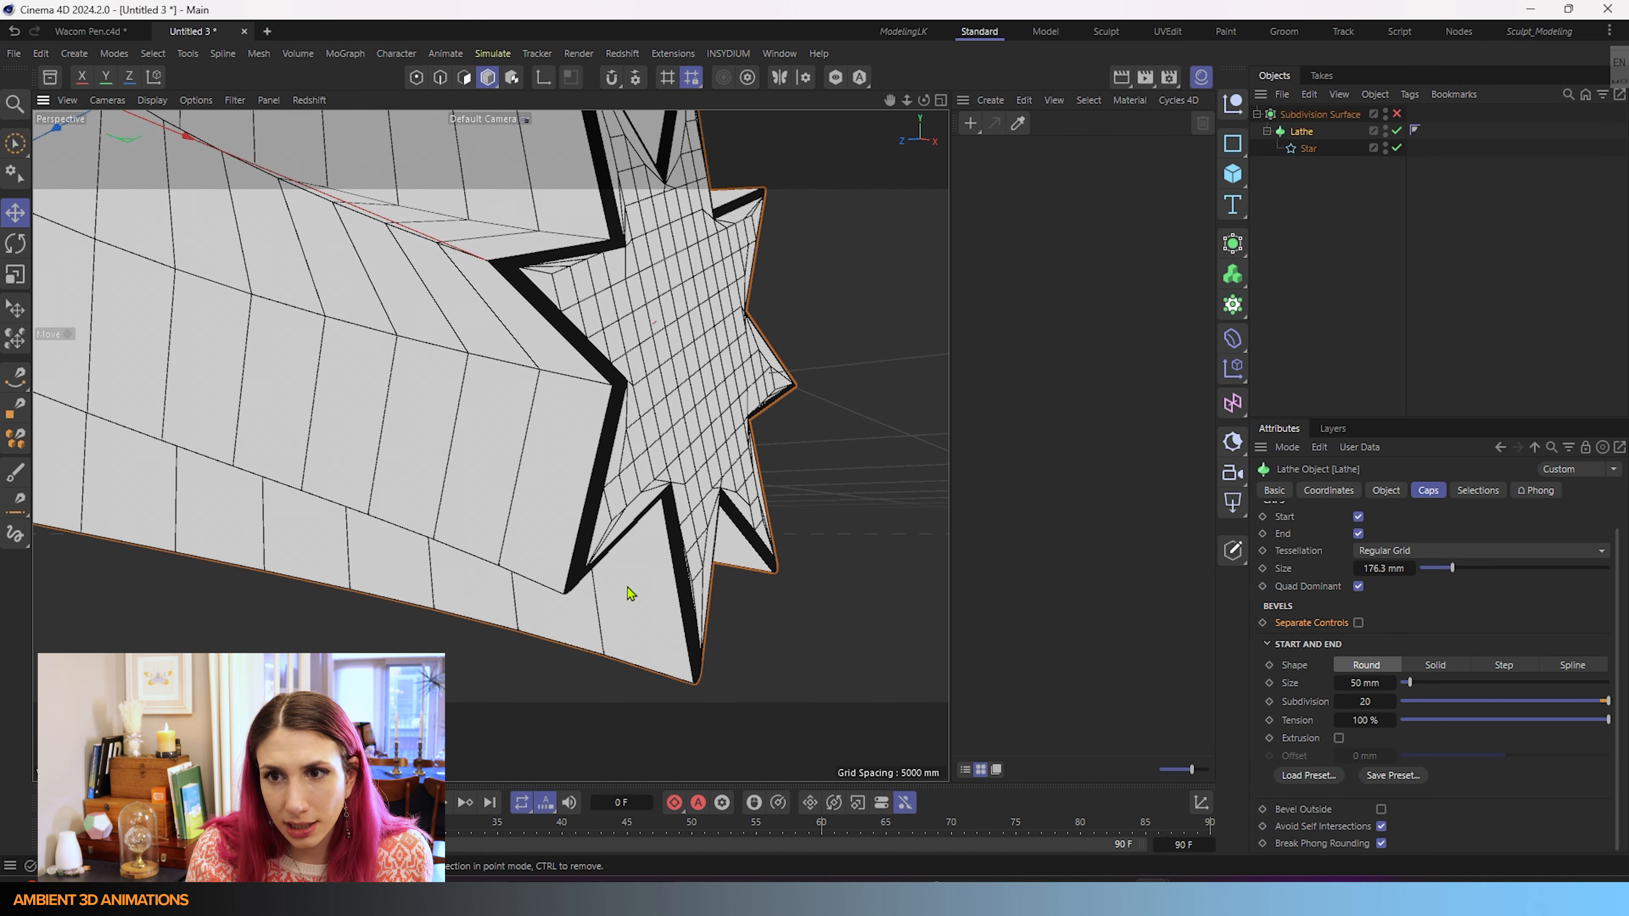
- Review the settings of the Lathe's Phong tag and return to the Lathe's cap options
left_click(1416, 131)
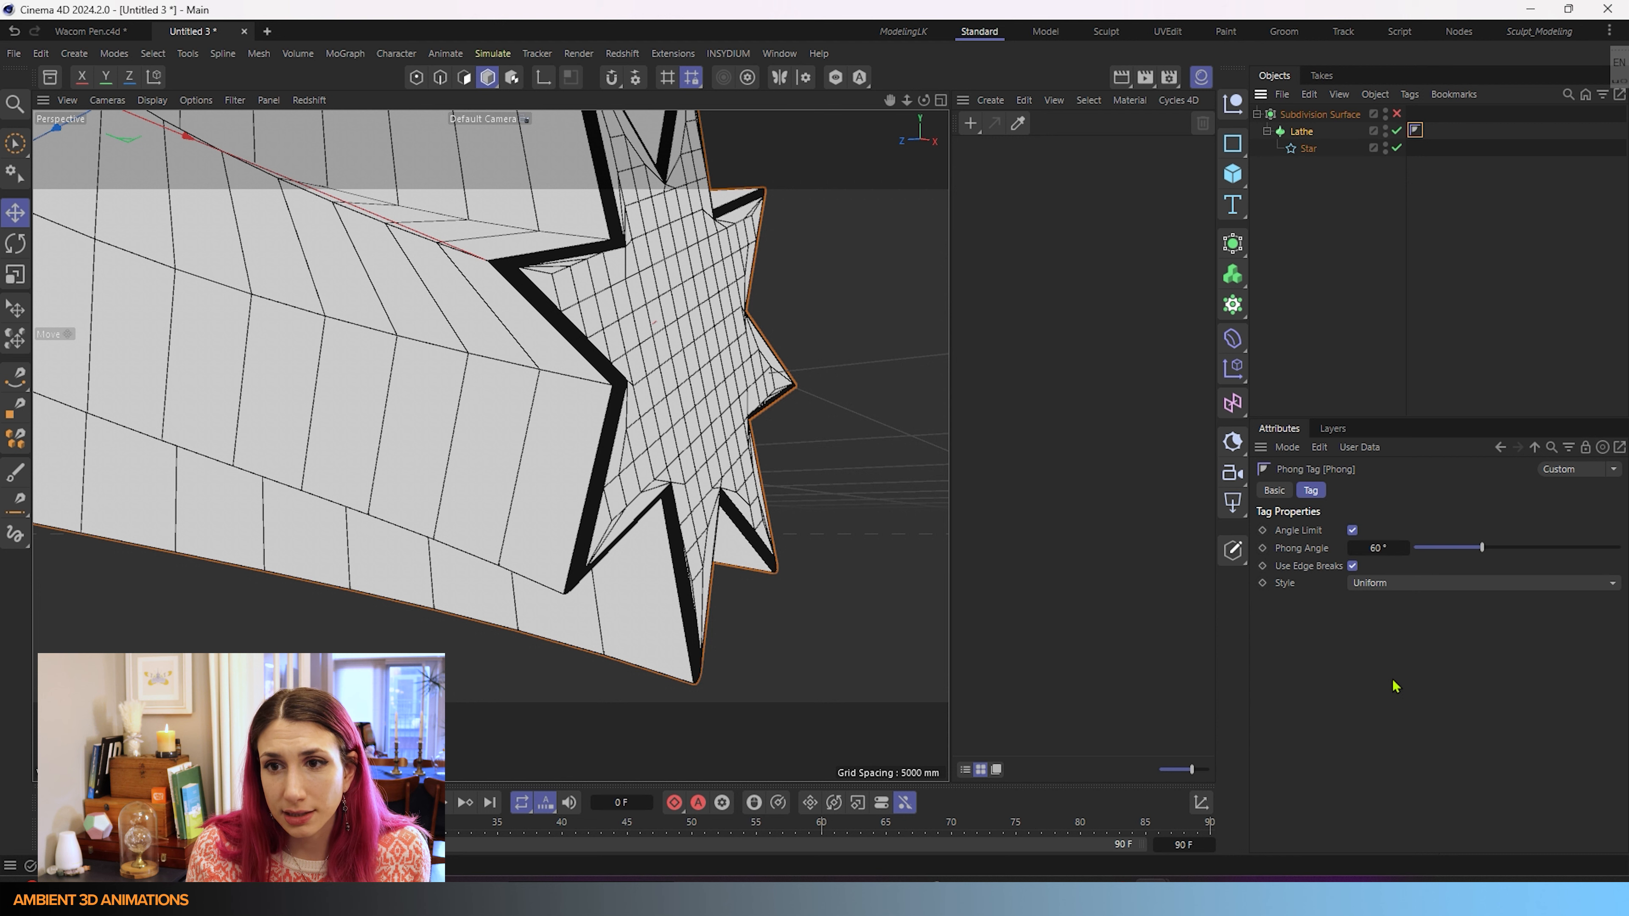
left_click(1312, 134)
scroll(1350, 814, "down", 1)
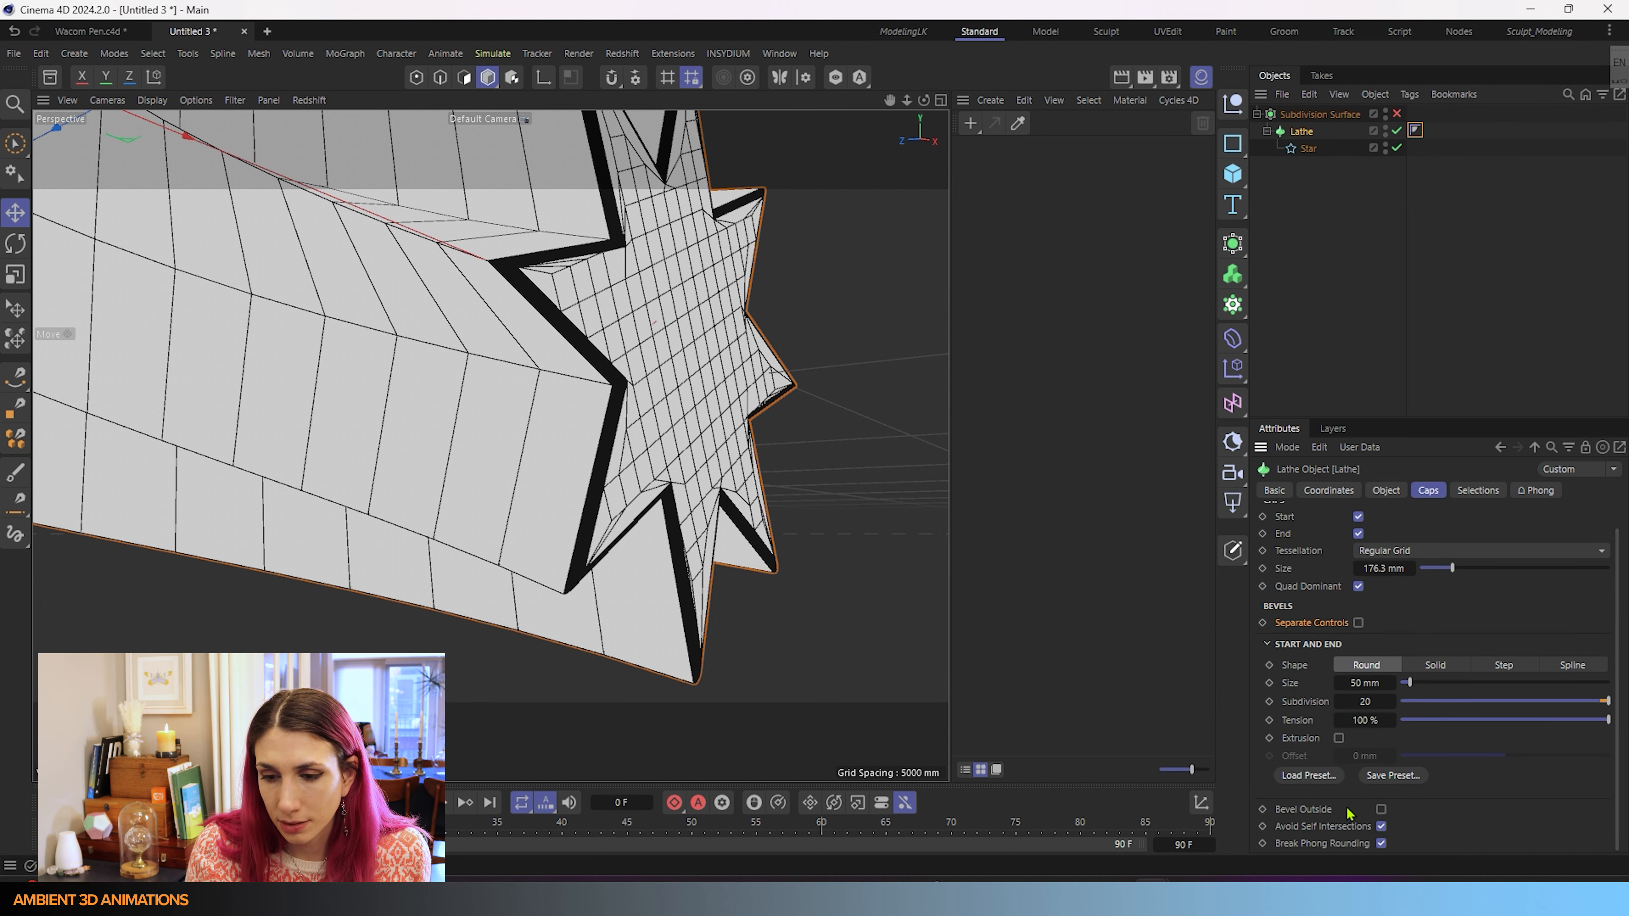
scroll(1349, 813, "up", 1)
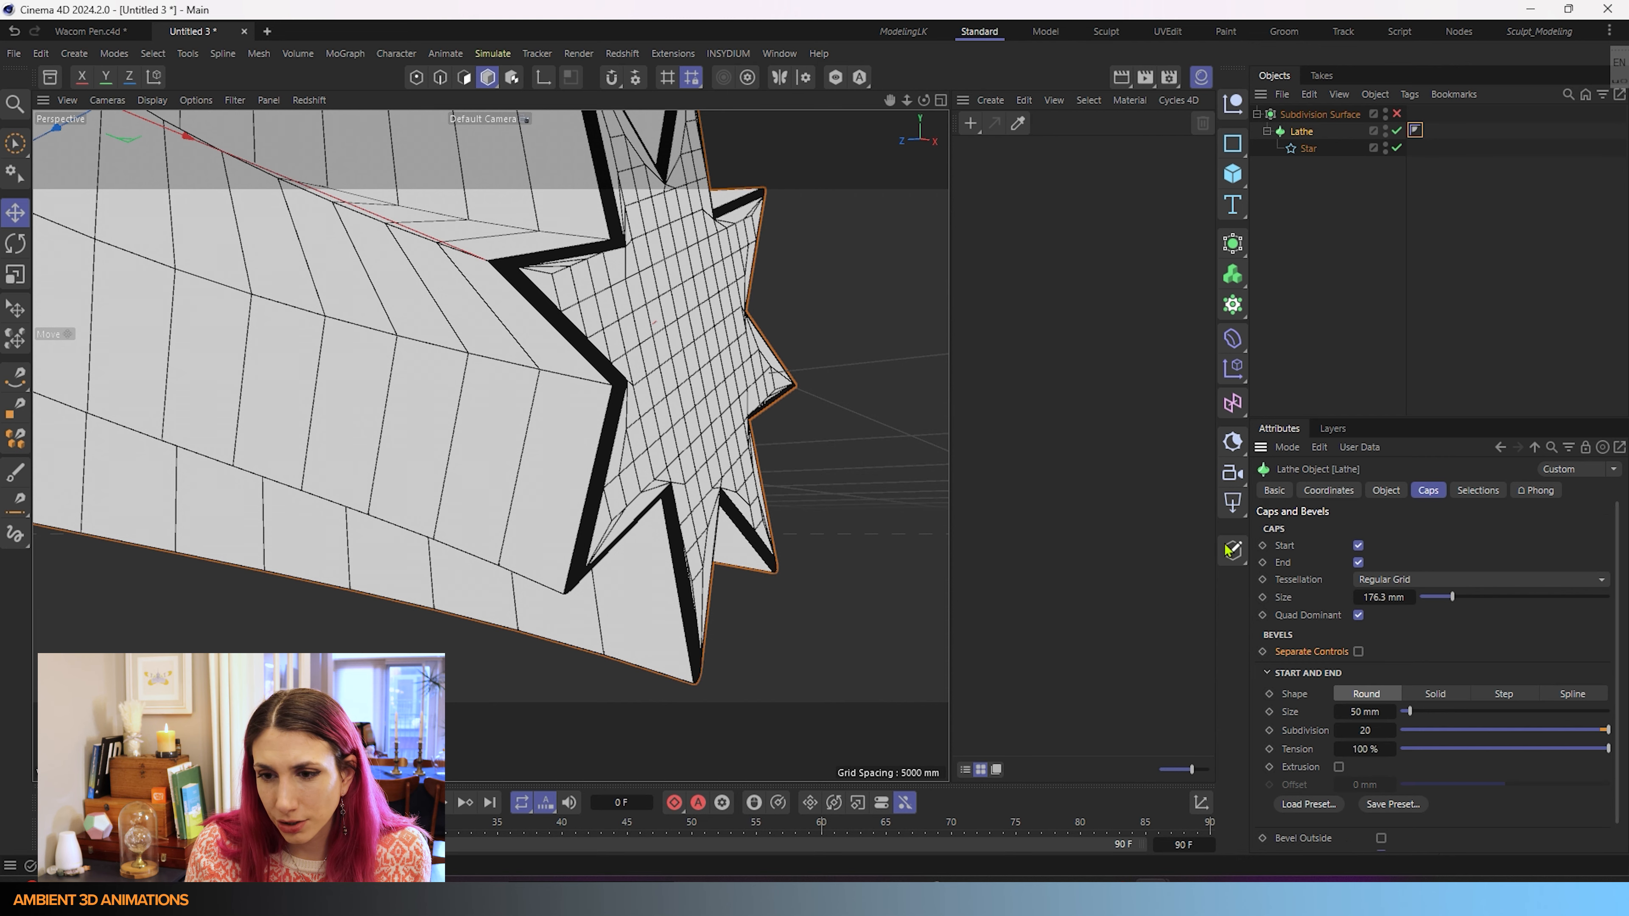
- View the entire Lathe coil, check the Star spline's properties, and reselect the Lathe
scroll(760, 526, "down", 3)
scroll(758, 524, "down", 6)
left_click_drag(790, 488, 708, 508, "alt")
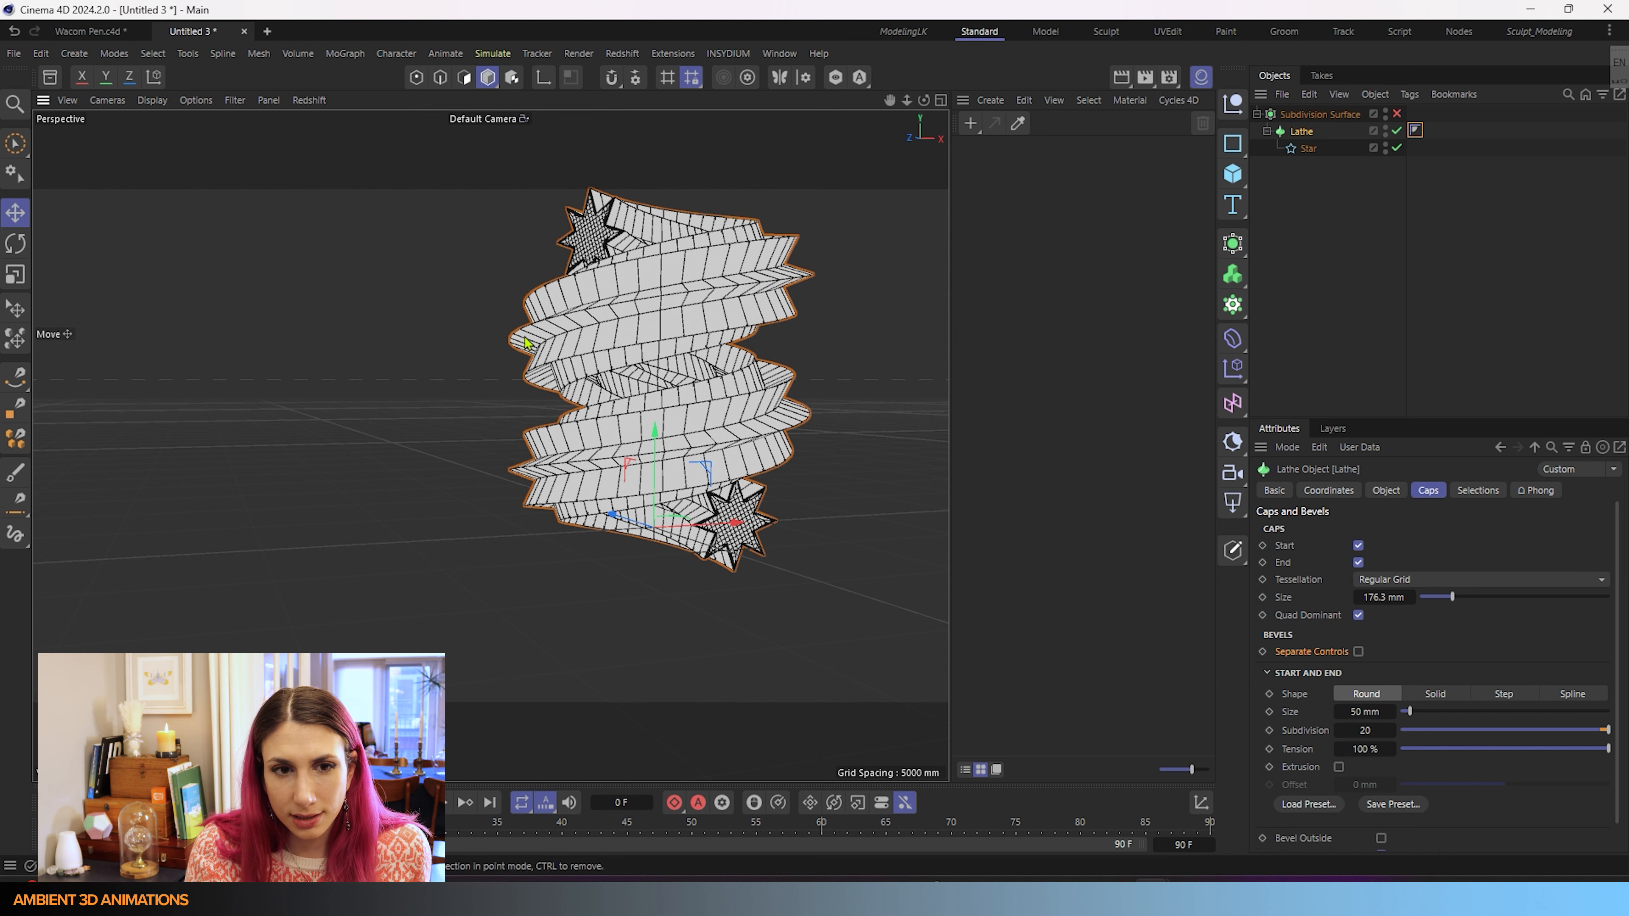
left_click(1312, 150)
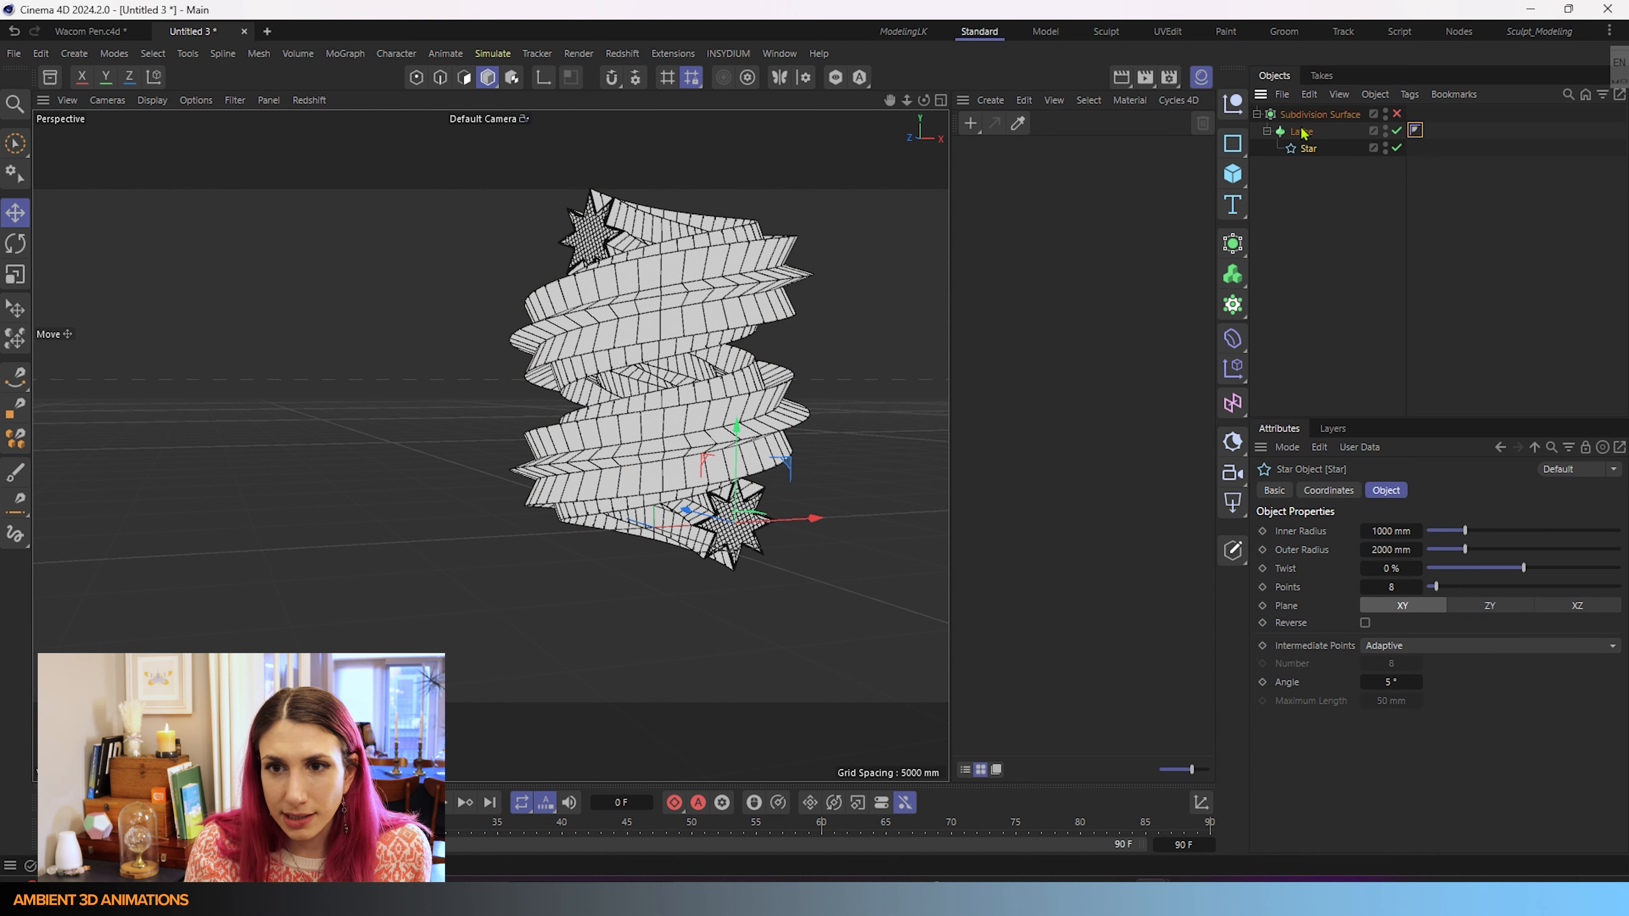
left_click(1302, 132)
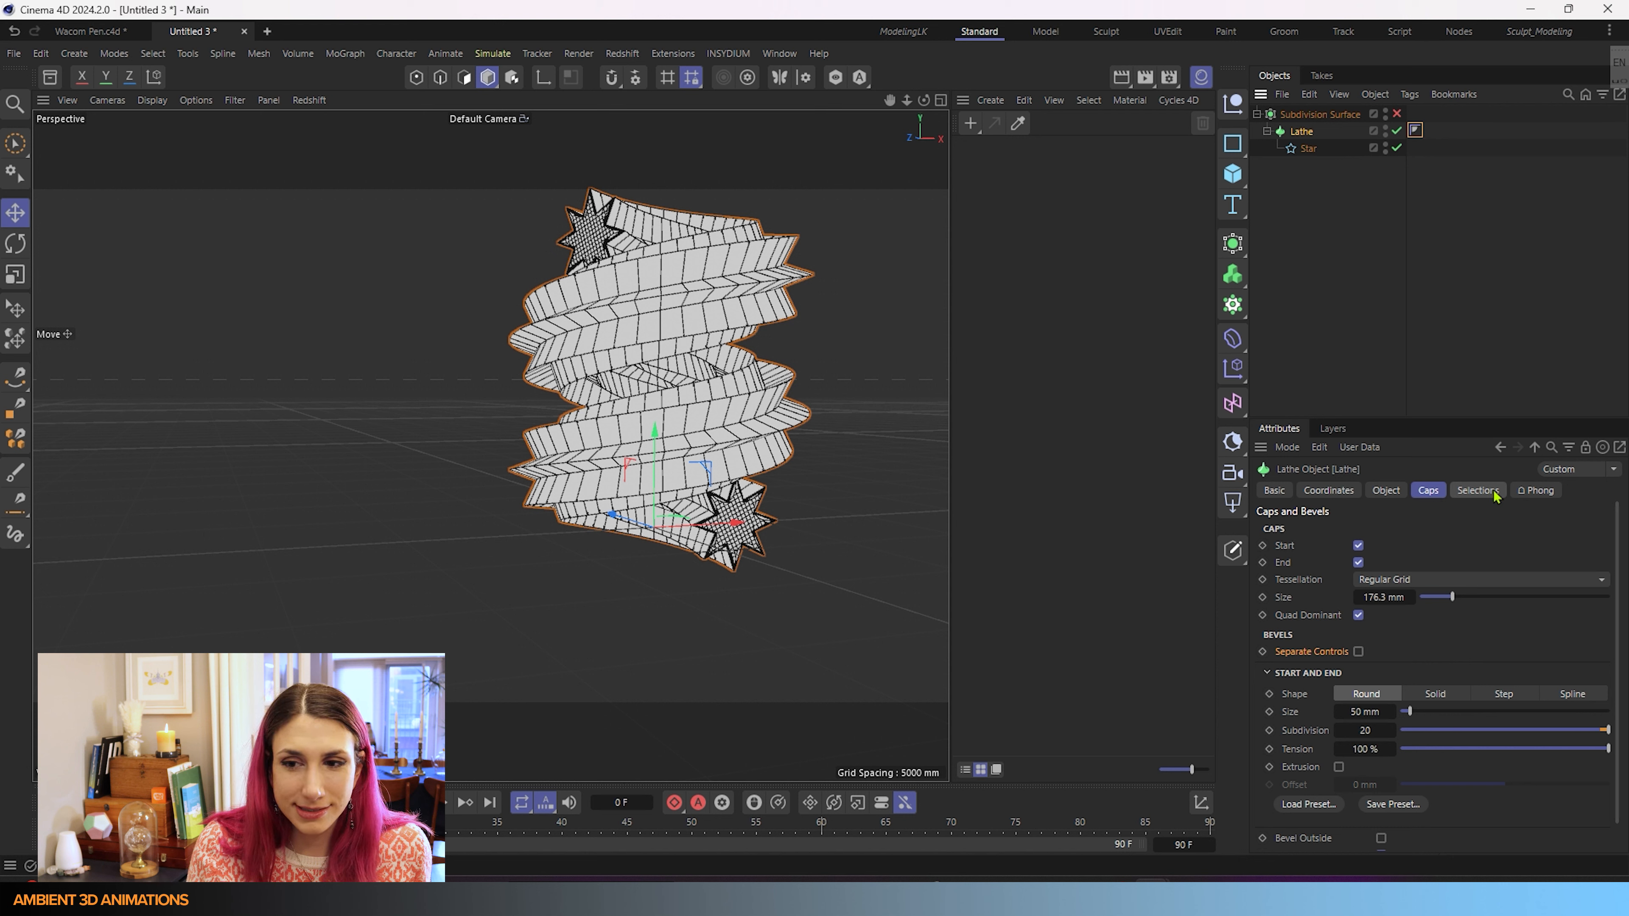
- Create a Redshift Standard material and duplicate it so that there are three materials
left_click(990, 100)
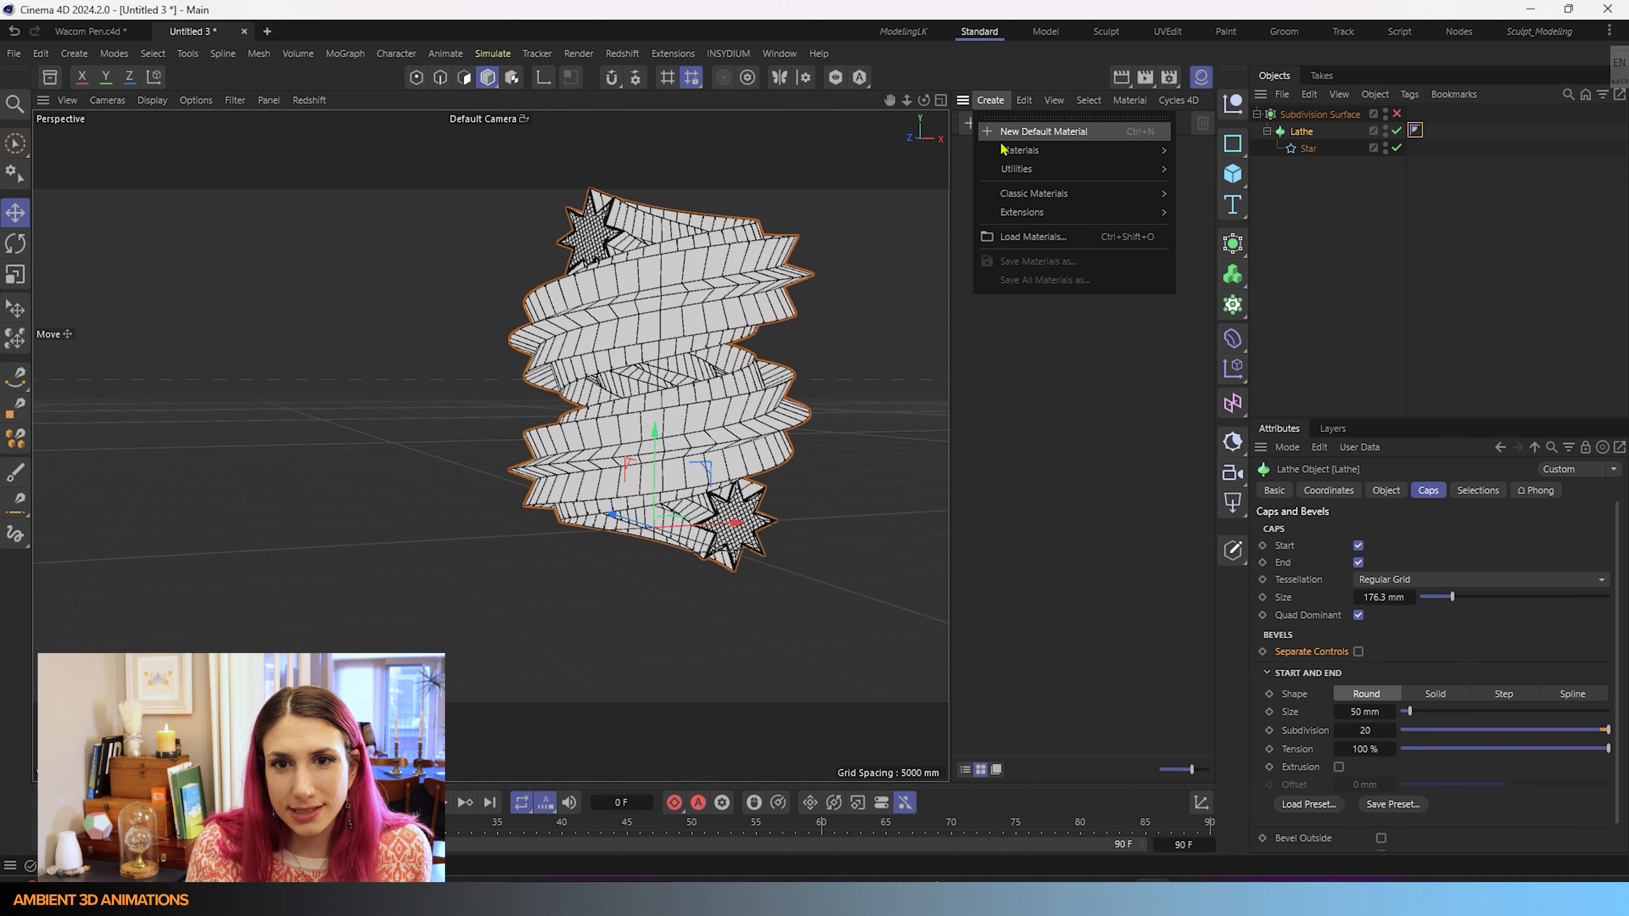
mouse_move(1004, 149)
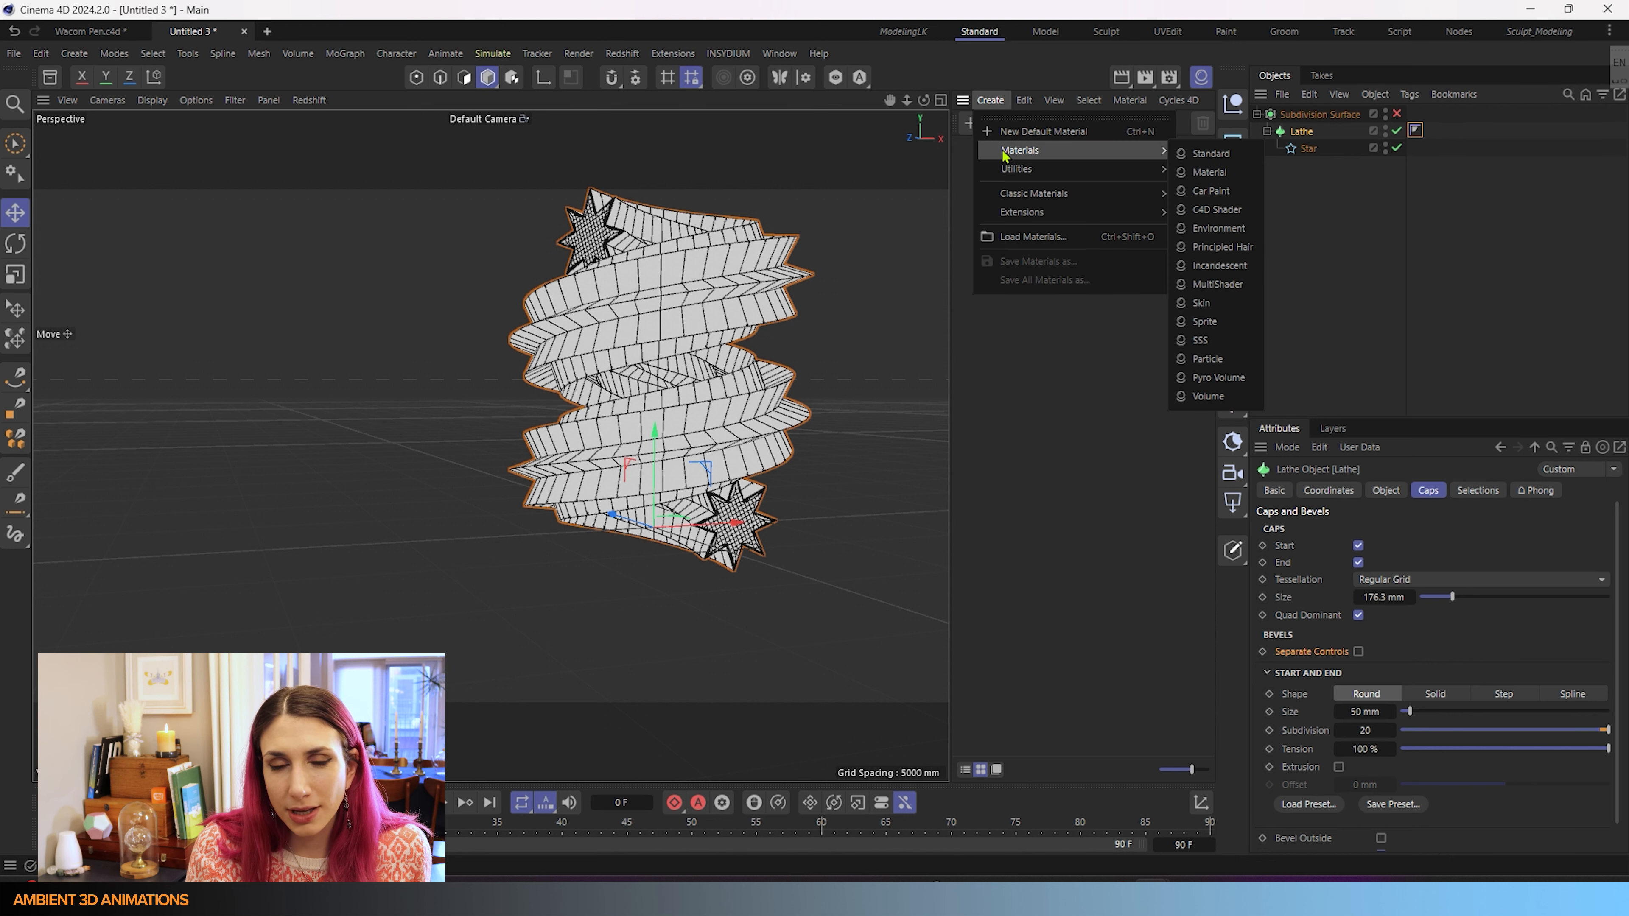
left_click(1217, 156)
left_click_drag(975, 176, 1115, 178, "ctrl")
left_click(1004, 179)
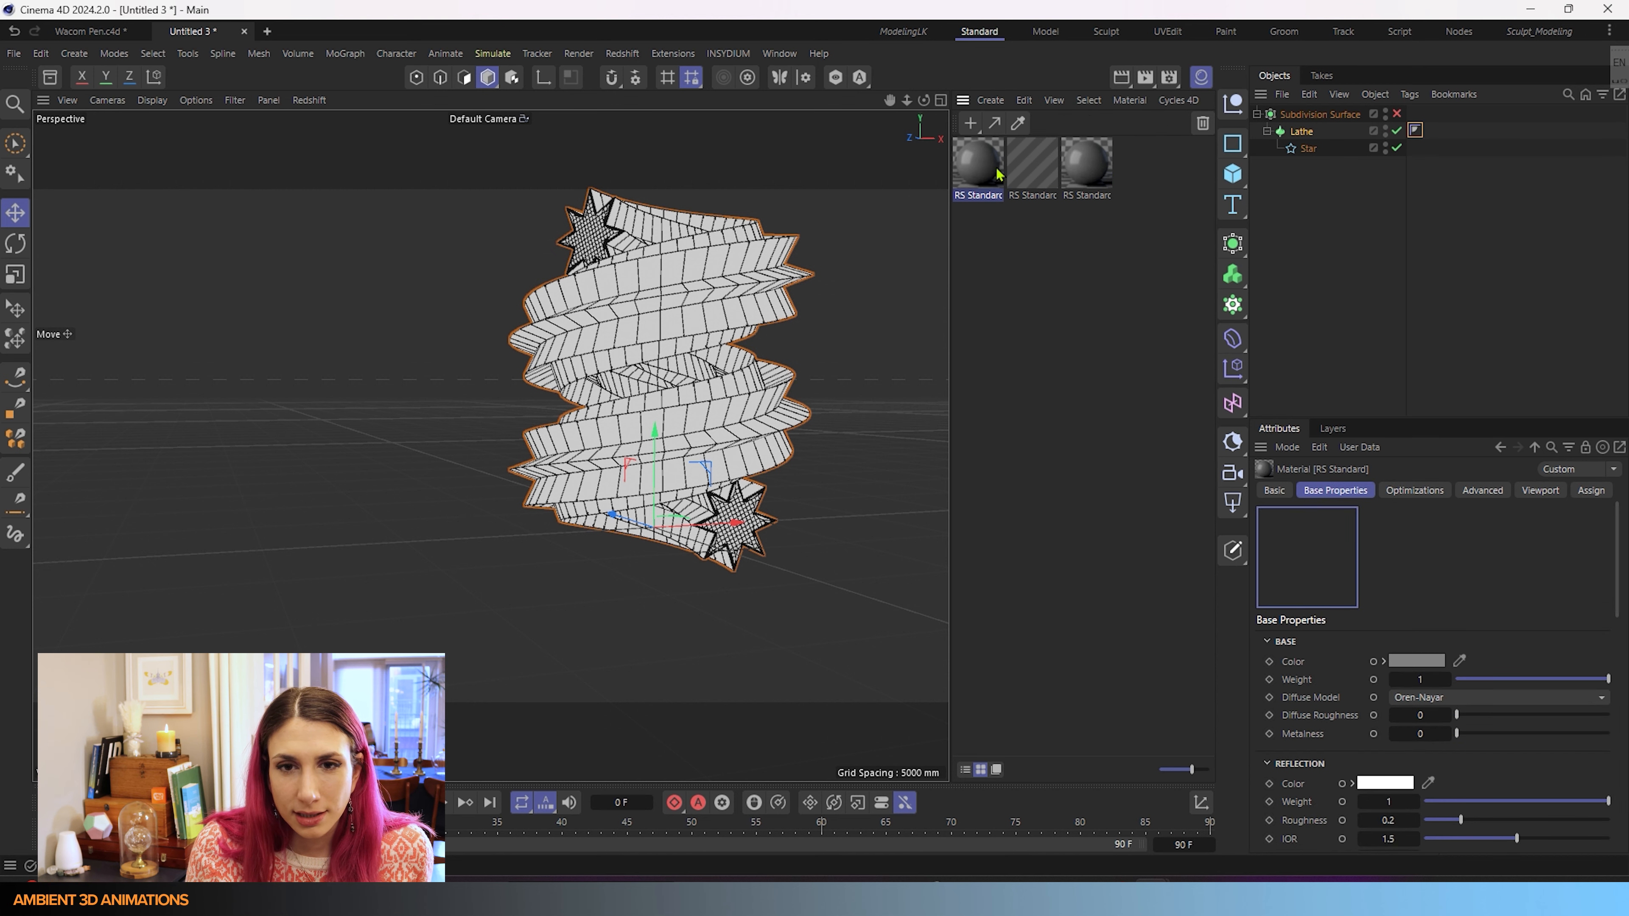
- Set the first material's base color to green with R 55, G 255 and B 55
double_click(972, 176)
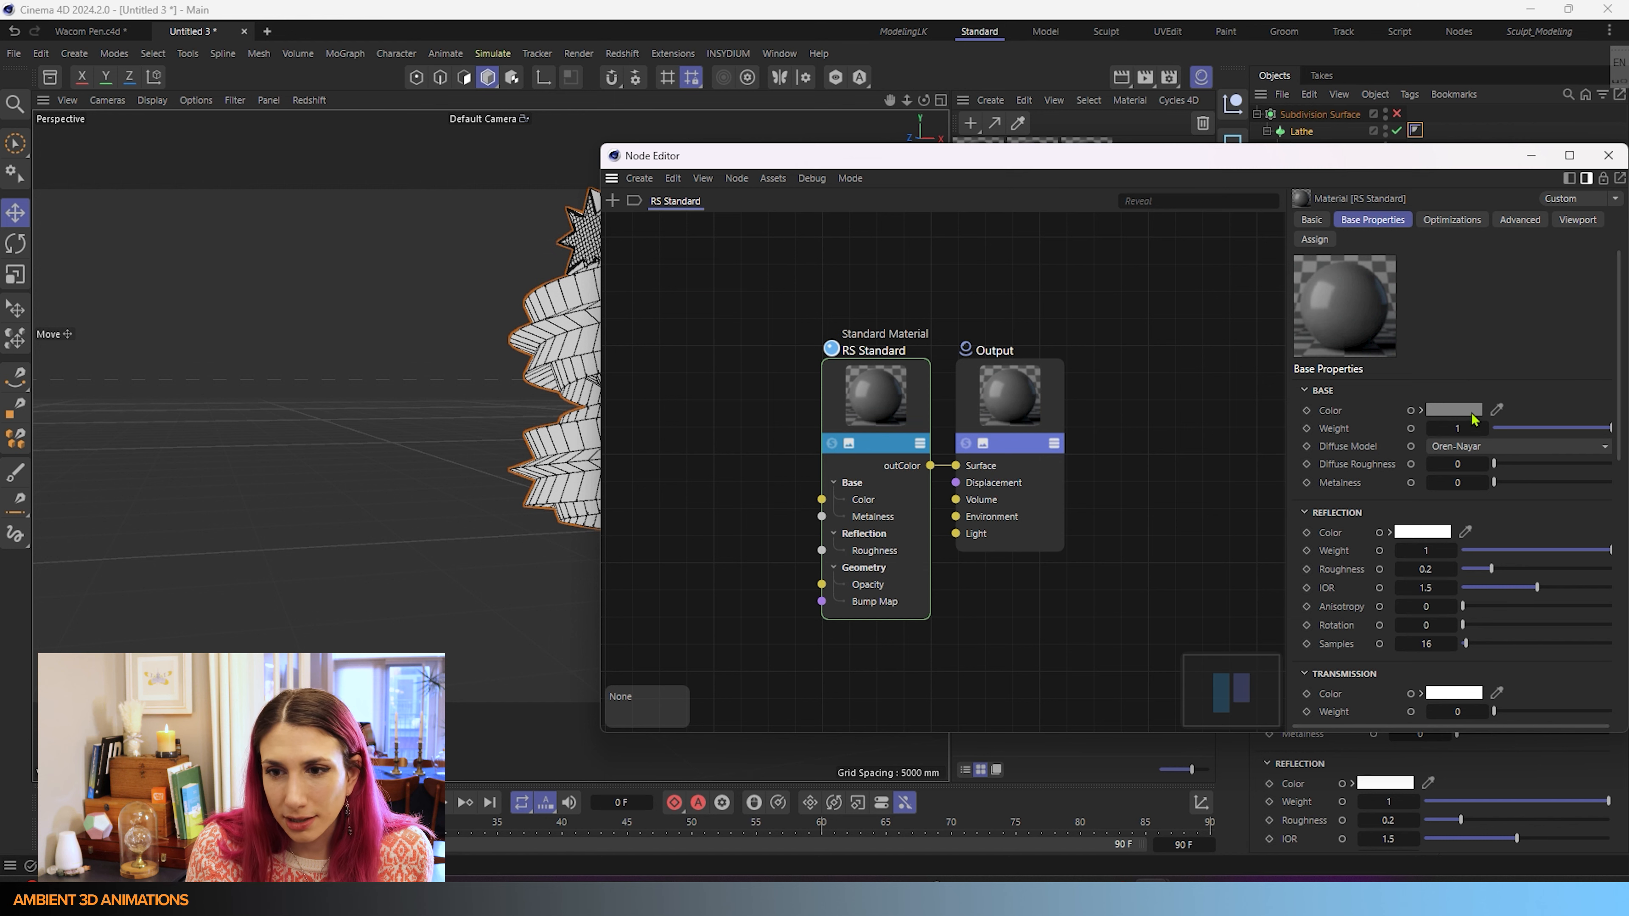
left_click(1468, 410)
left_click_drag(1554, 525, 1611, 524)
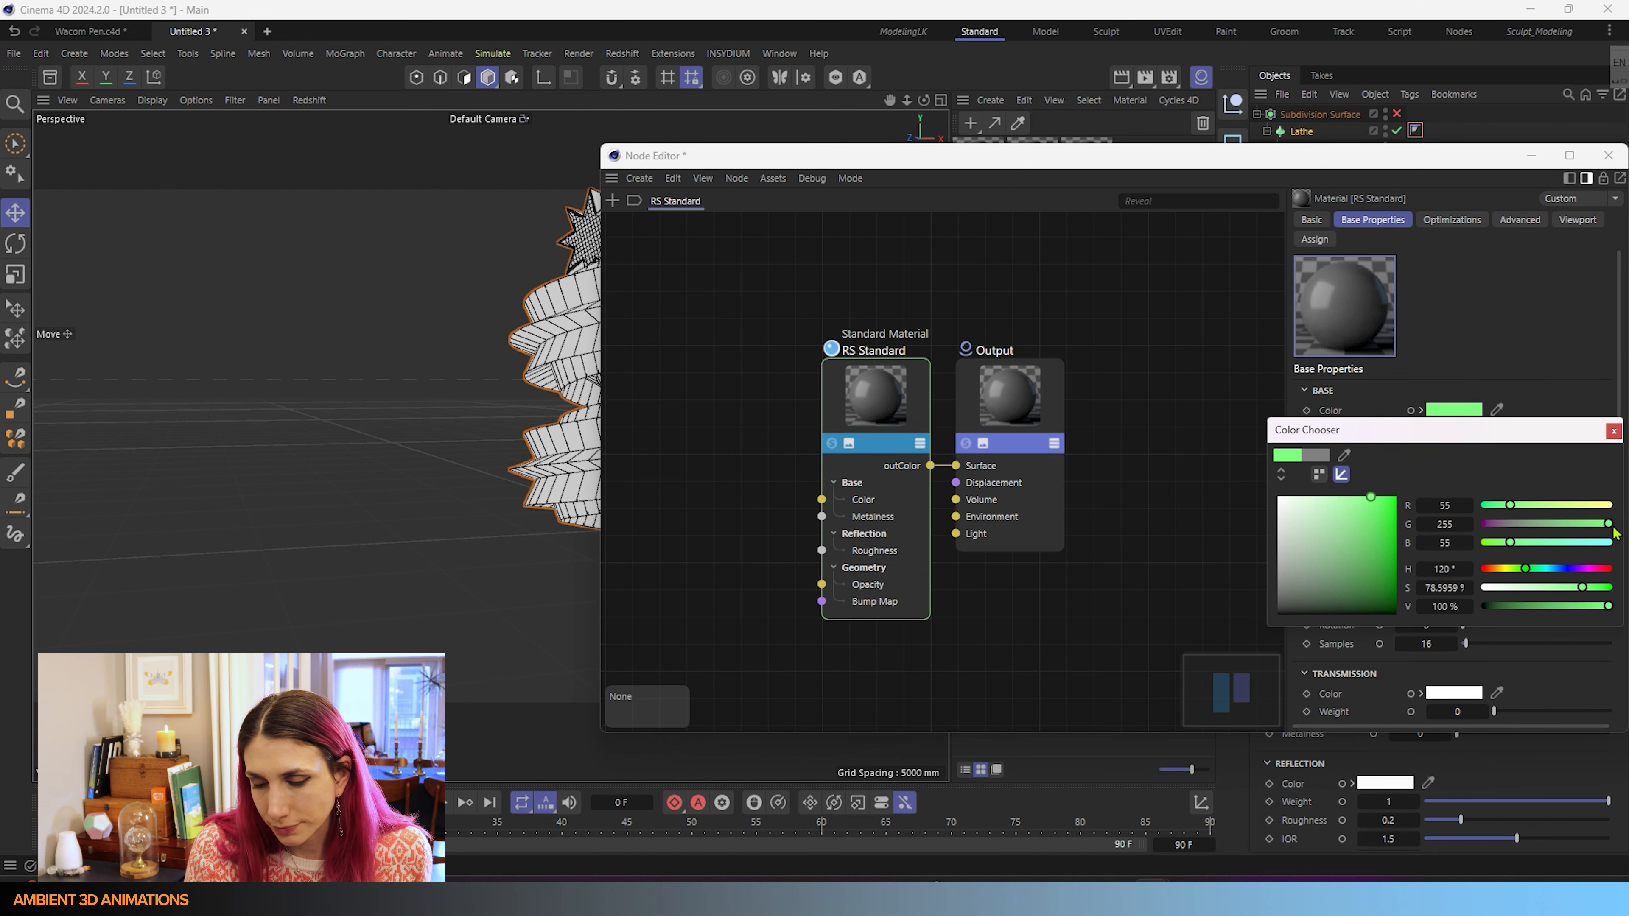
left_click(1614, 430)
left_click(1607, 157)
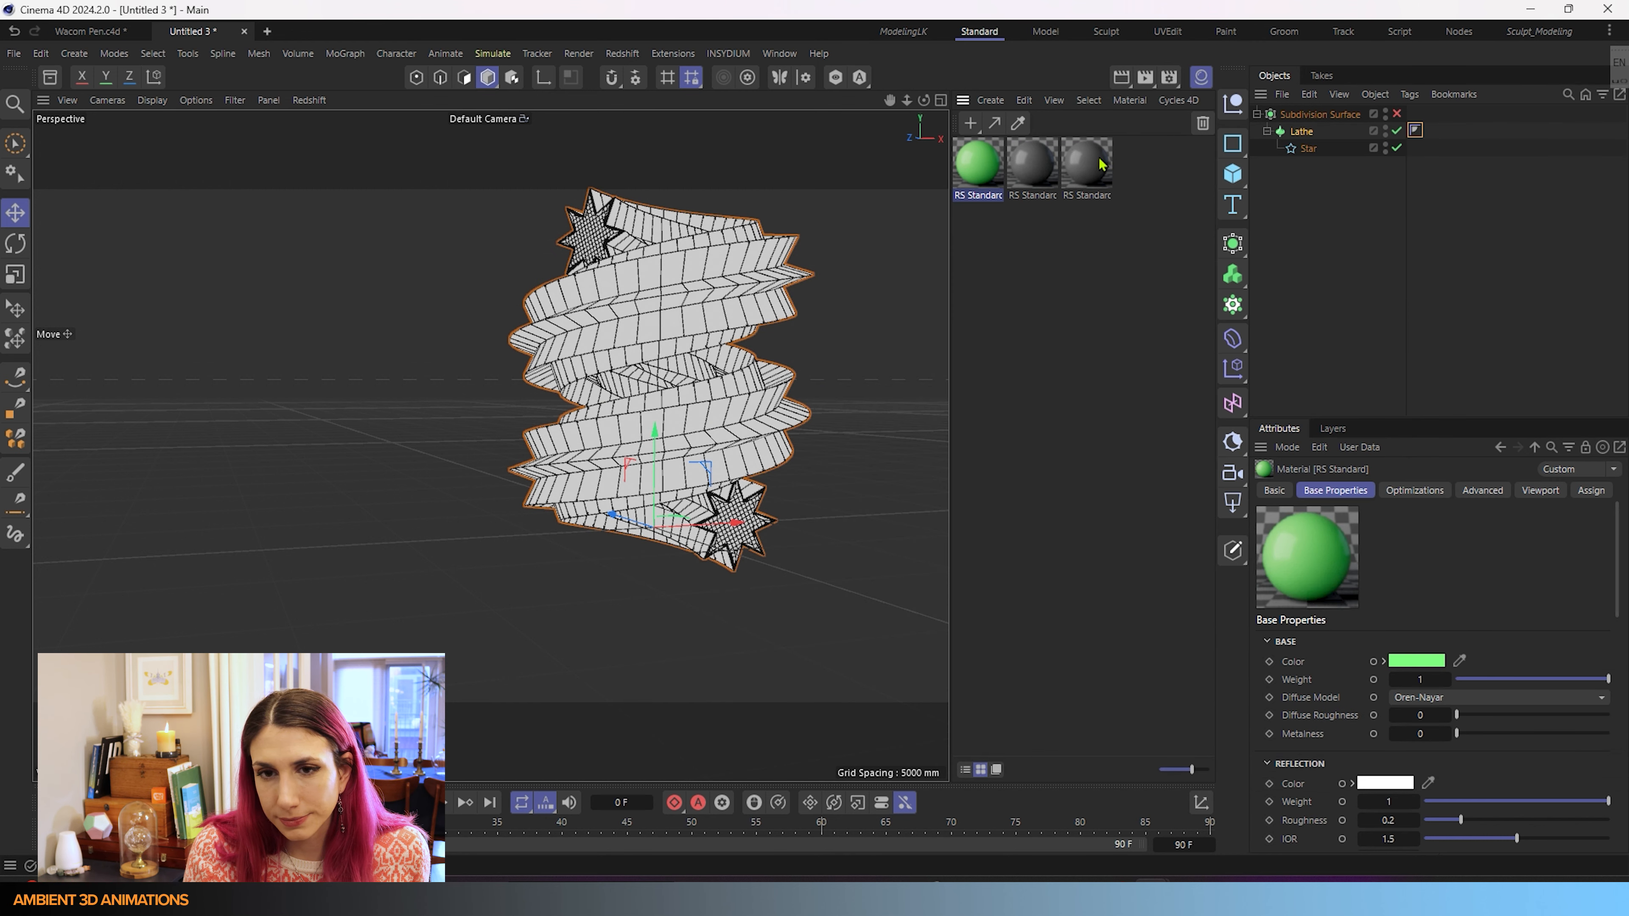
- Set the second material's base color to a fully saturated bright yellow
double_click(1041, 172)
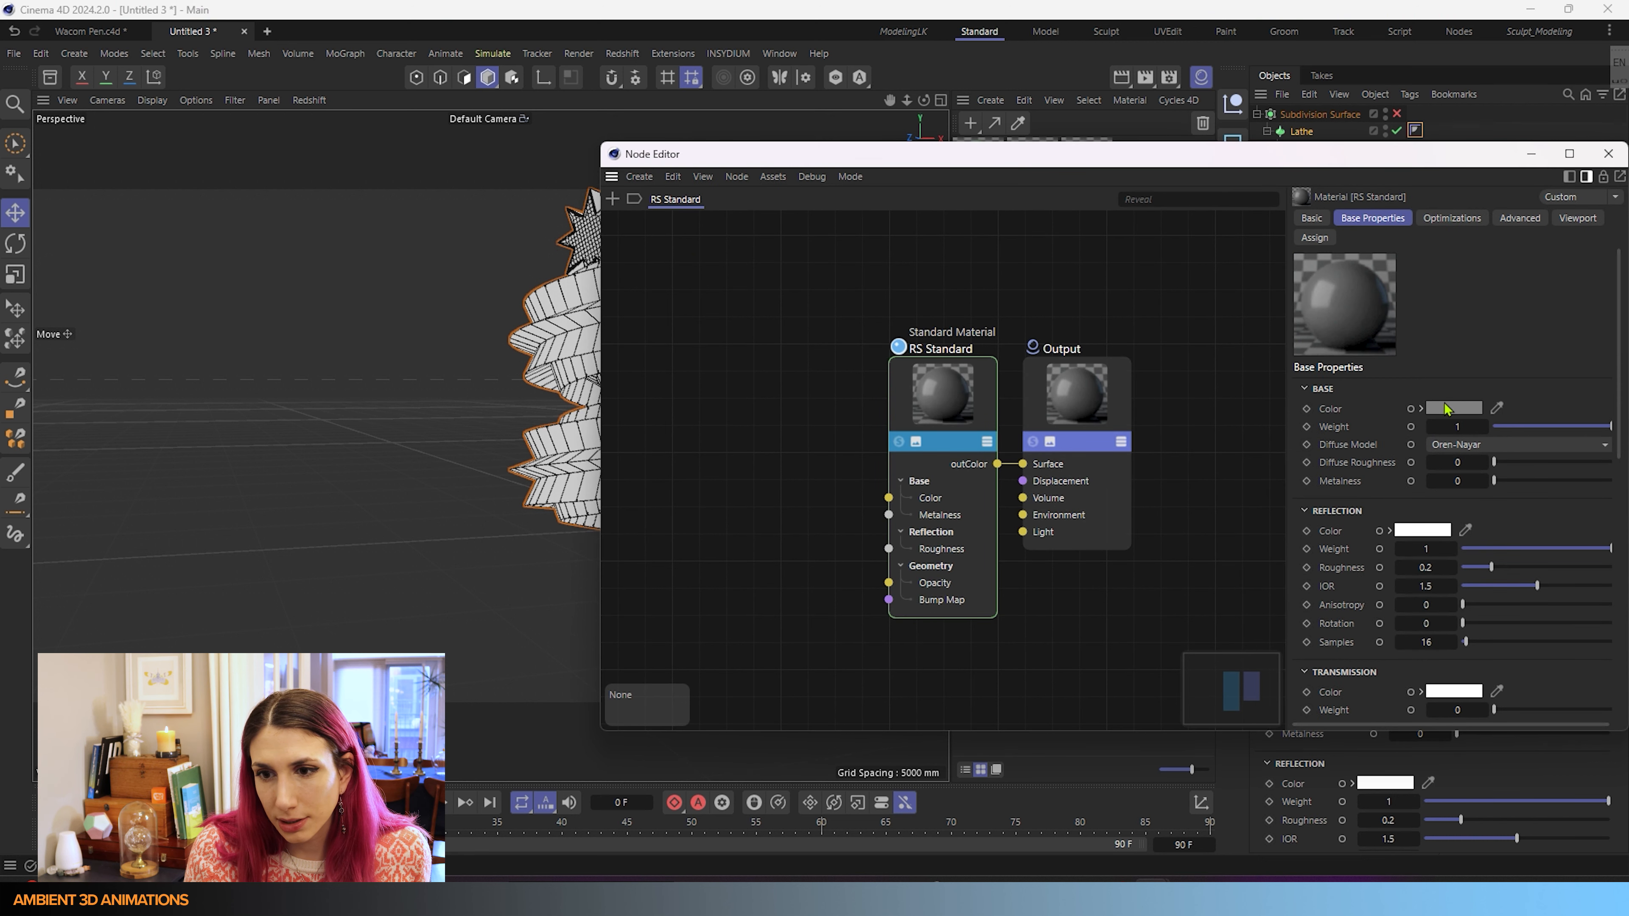
left_click(1451, 409)
left_click(1503, 568)
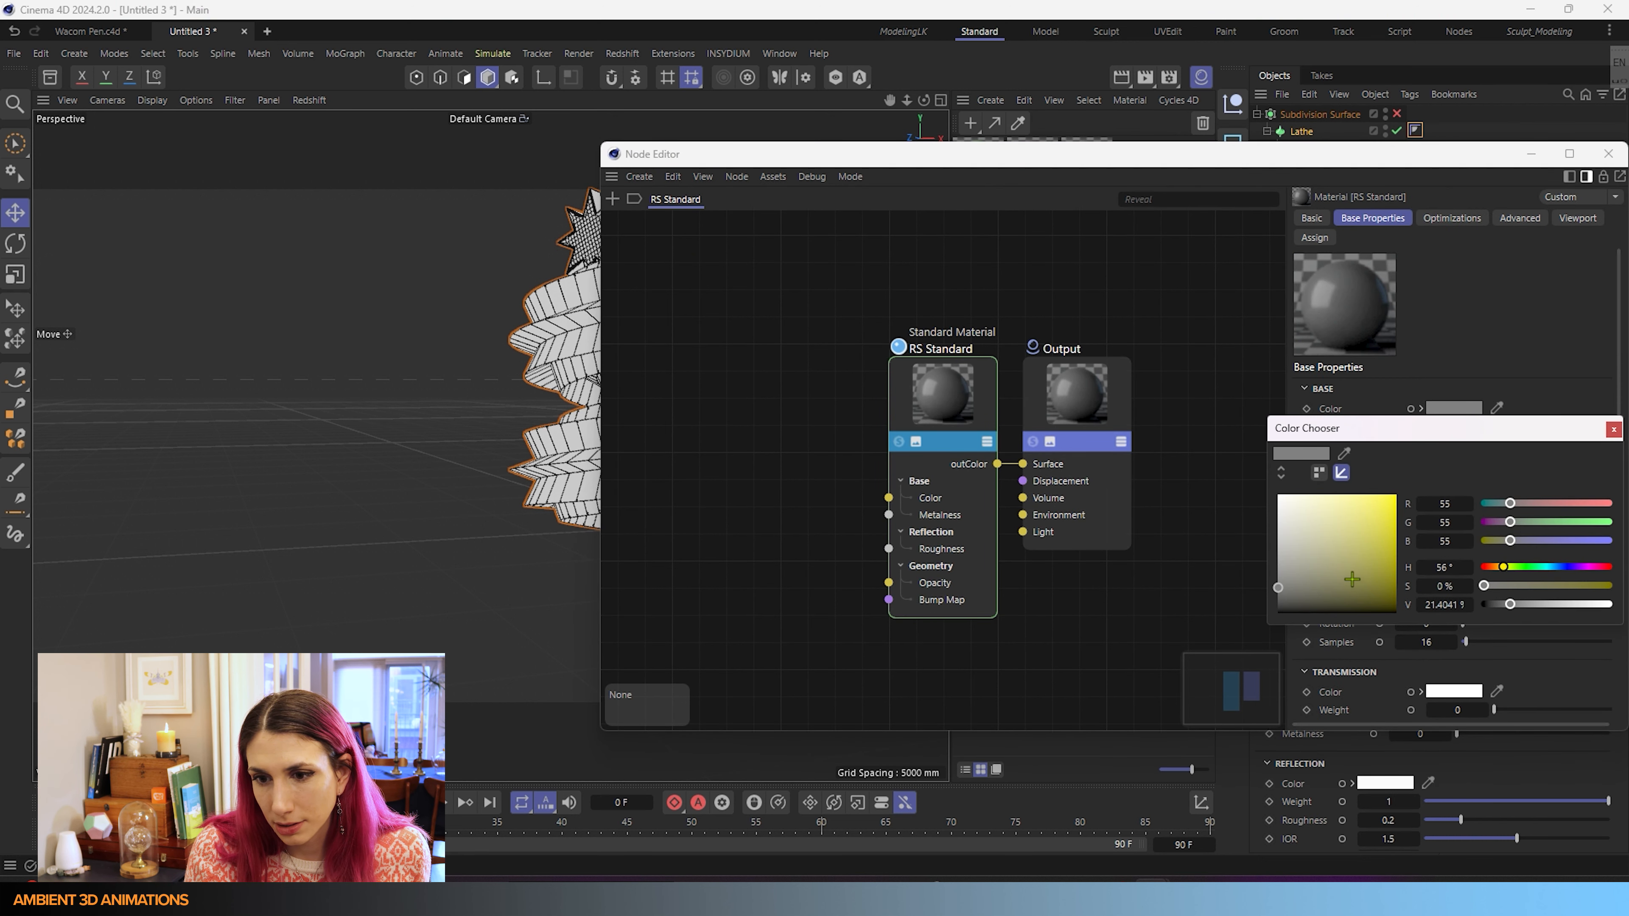
left_click_drag(1353, 580, 1396, 495)
left_click(1613, 429)
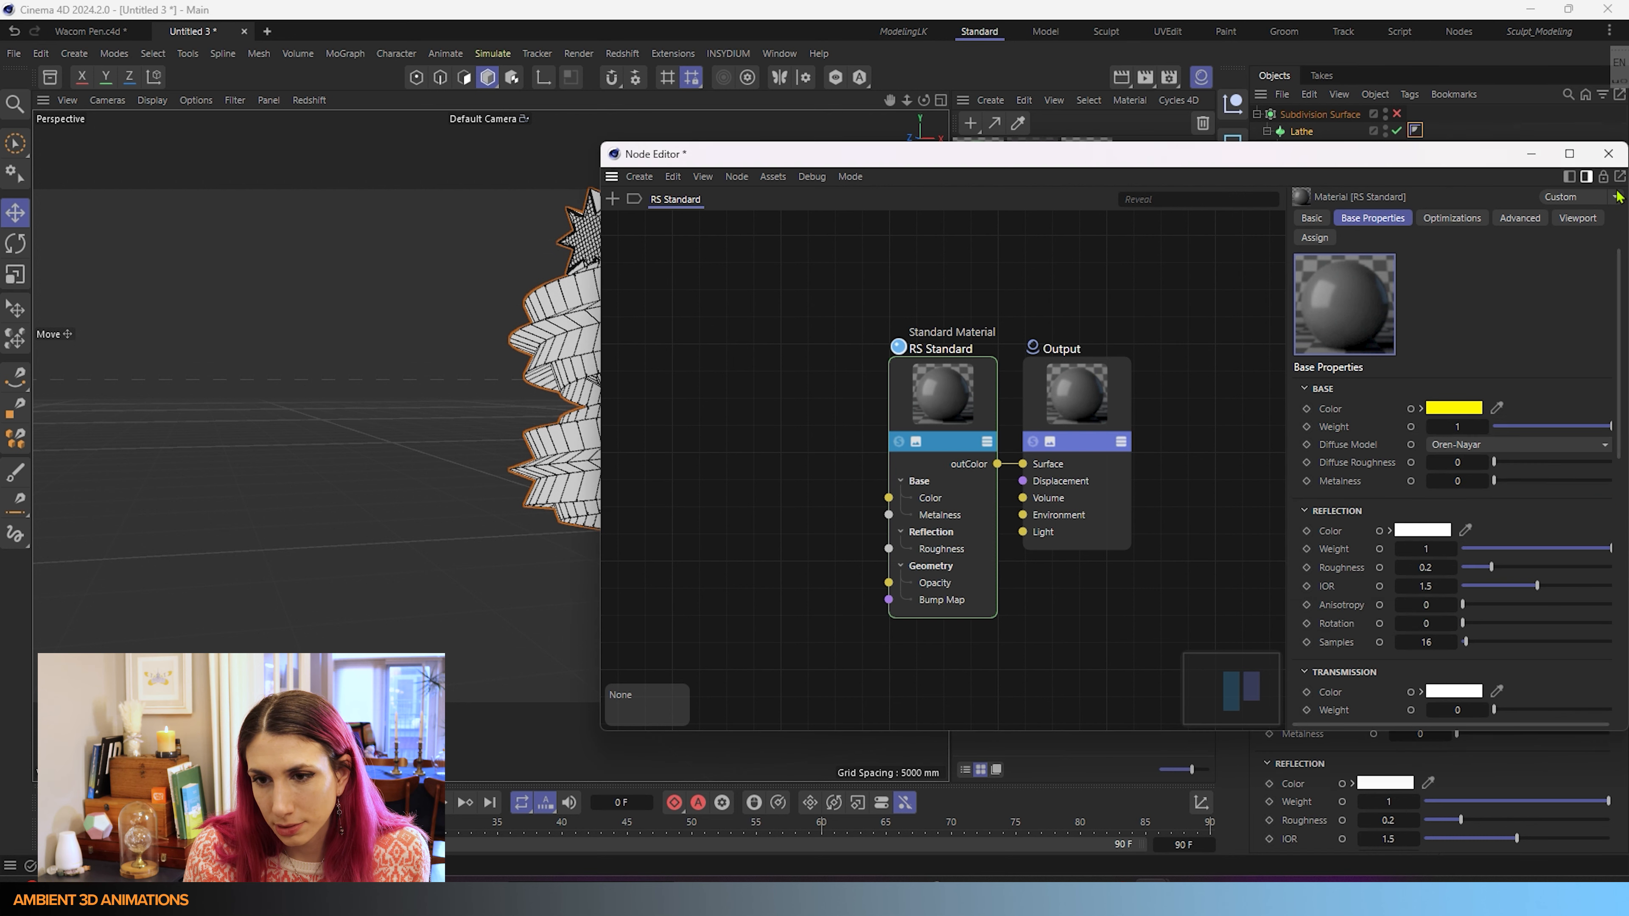
- Set the third material's base color to pink with R 224, G 82 and B 118
left_click(1607, 154)
double_click(1081, 166)
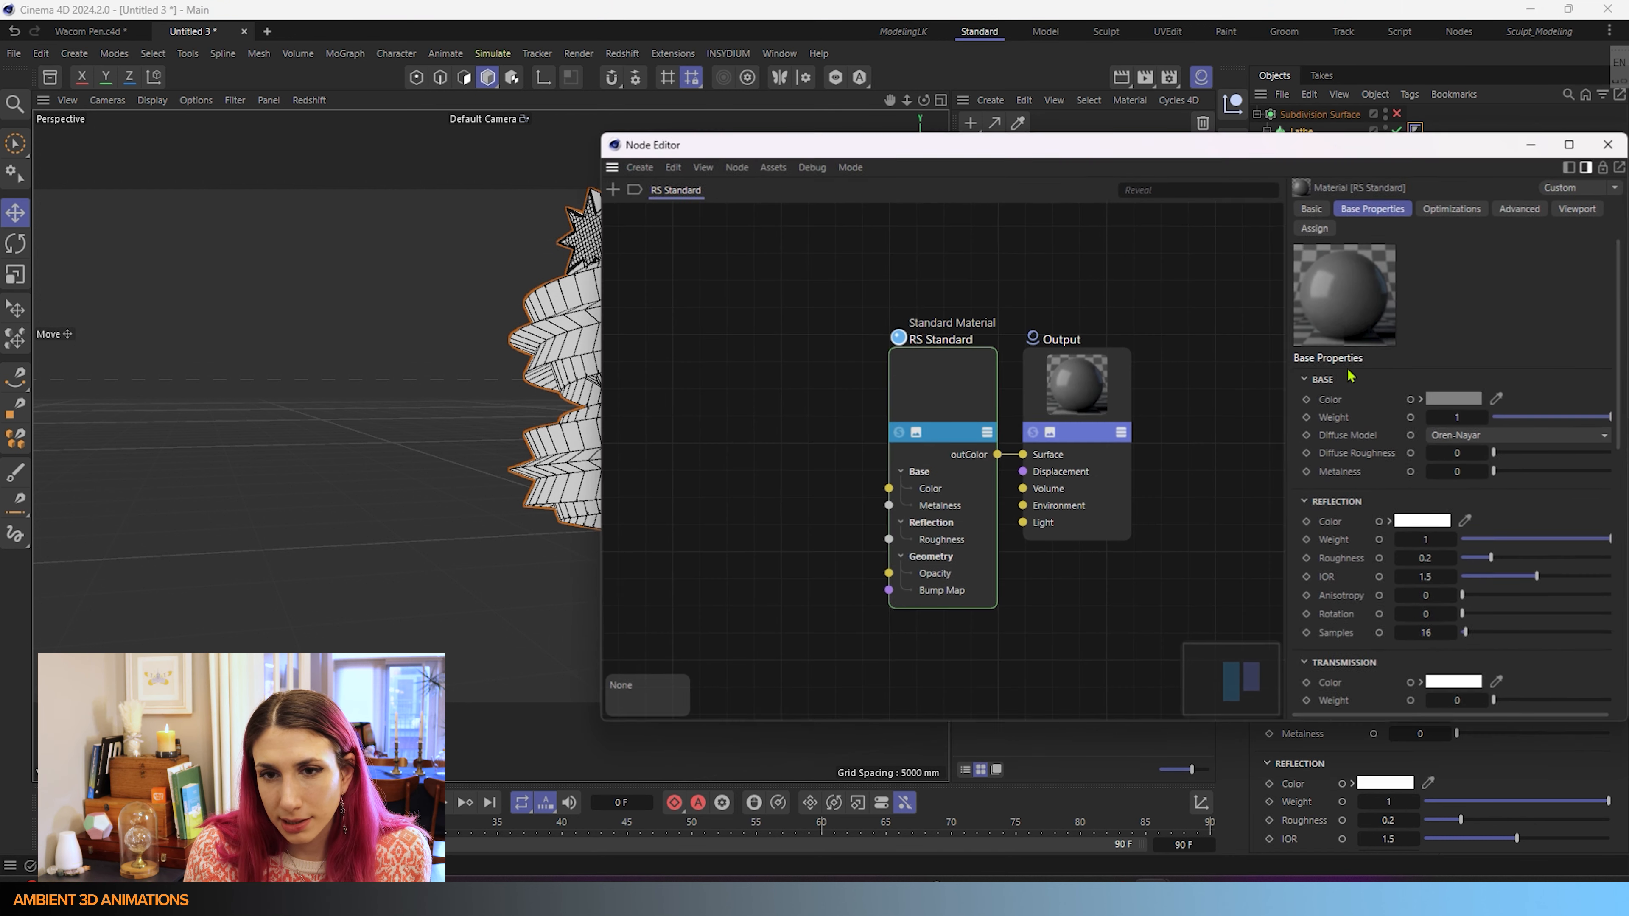
left_click(1472, 401)
left_click_drag(1512, 494, 1608, 494)
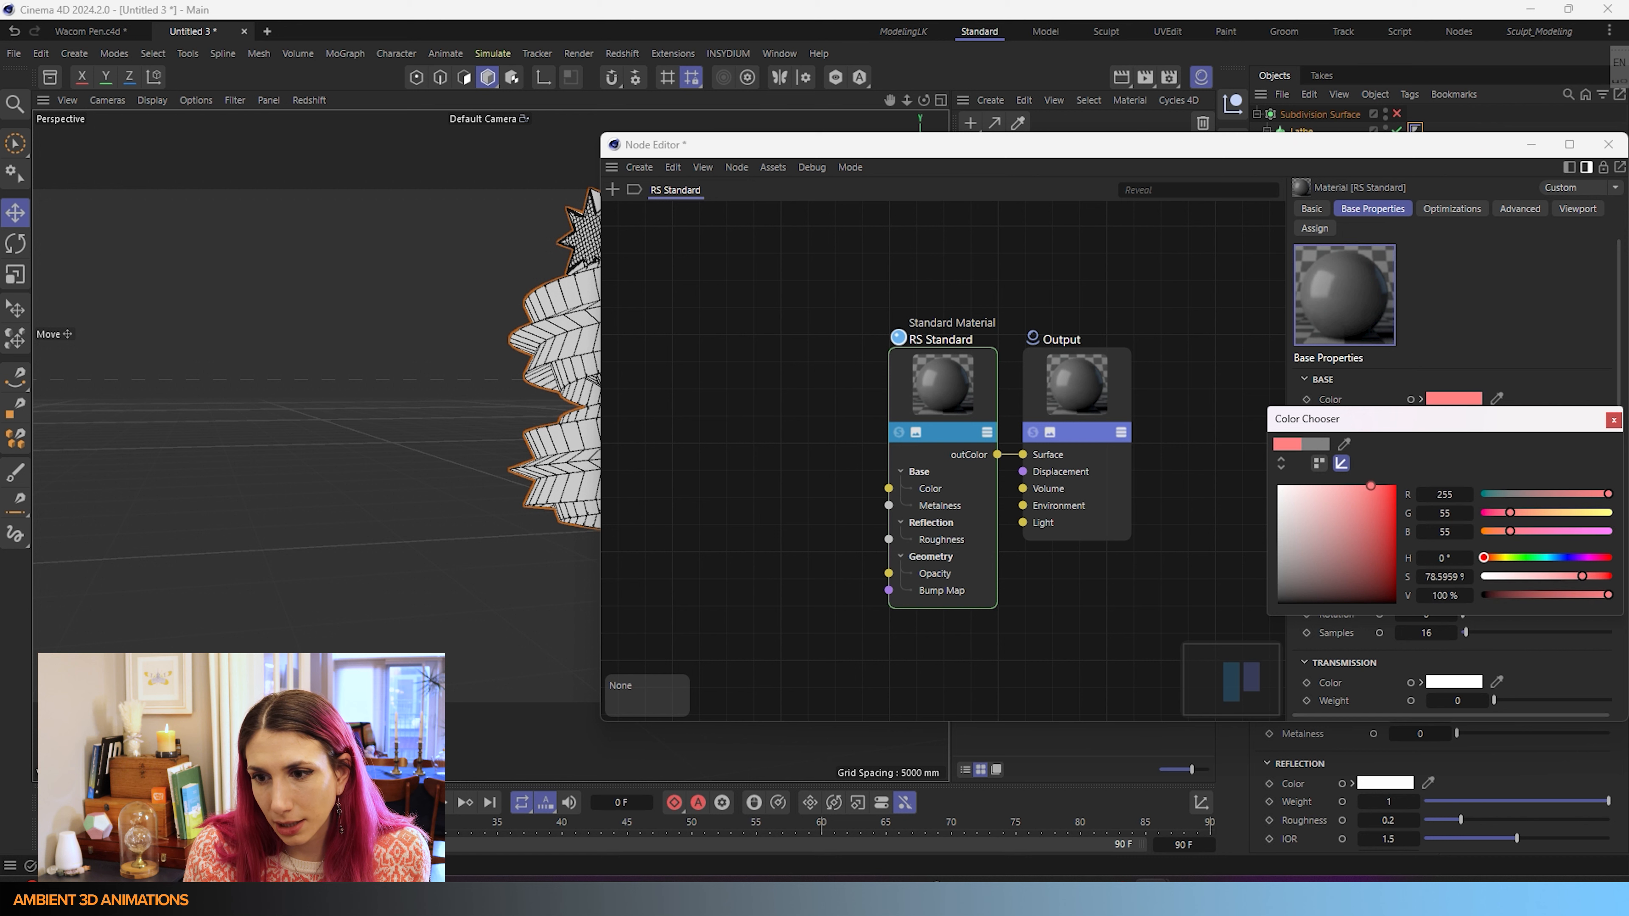
left_click(1588, 557)
left_click_drag(1378, 516, 1352, 500)
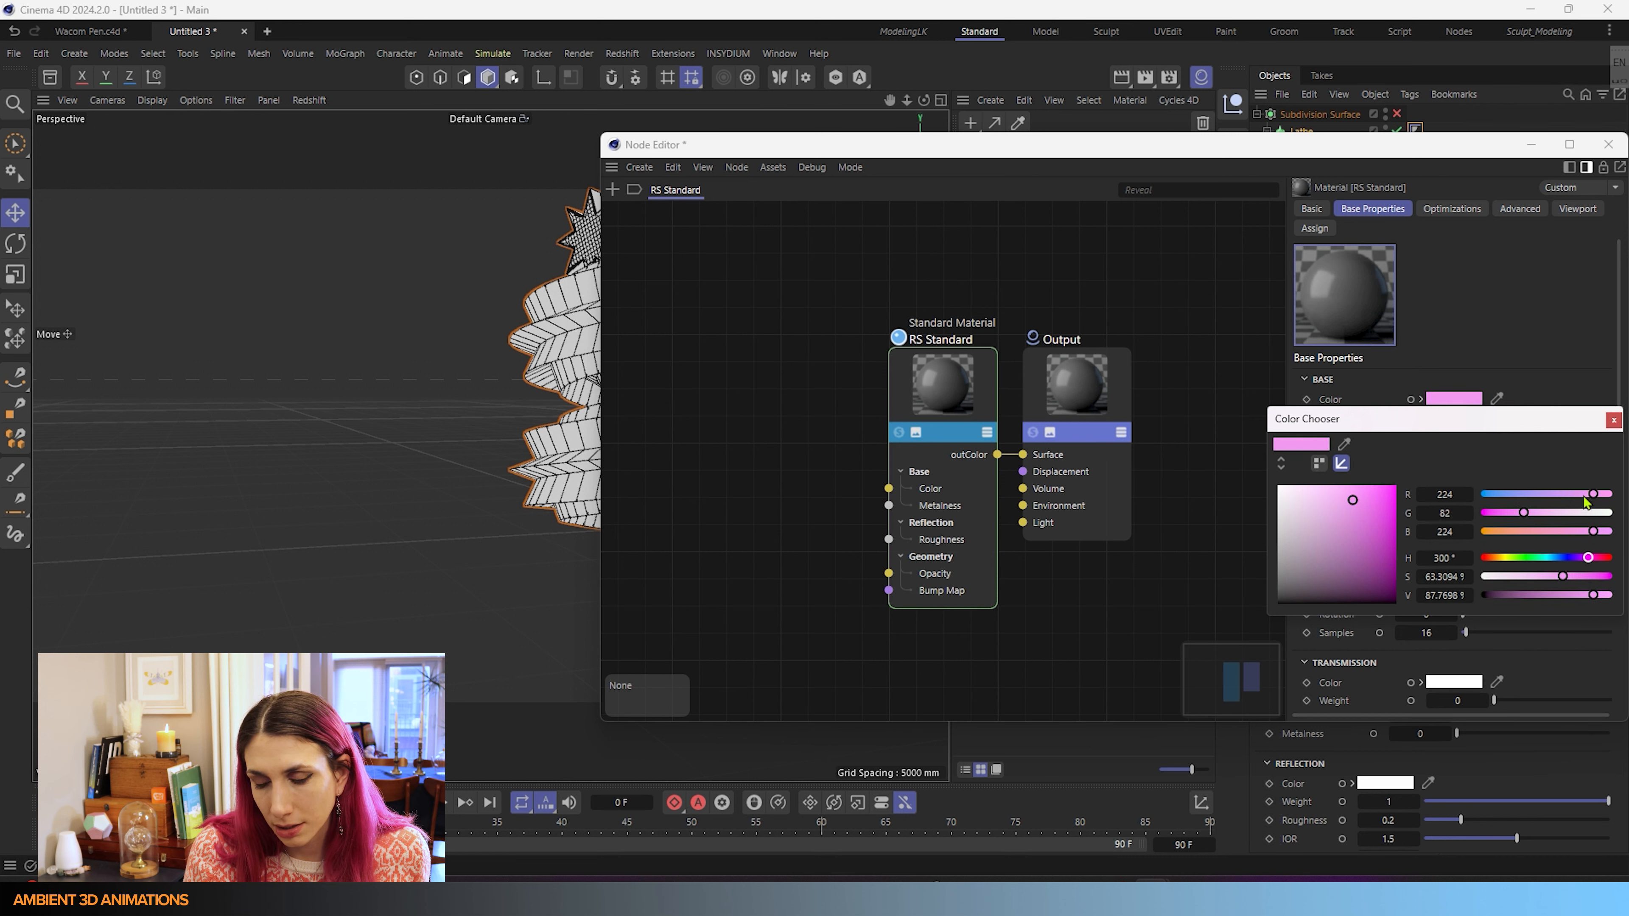
left_click_drag(1594, 558, 1605, 559)
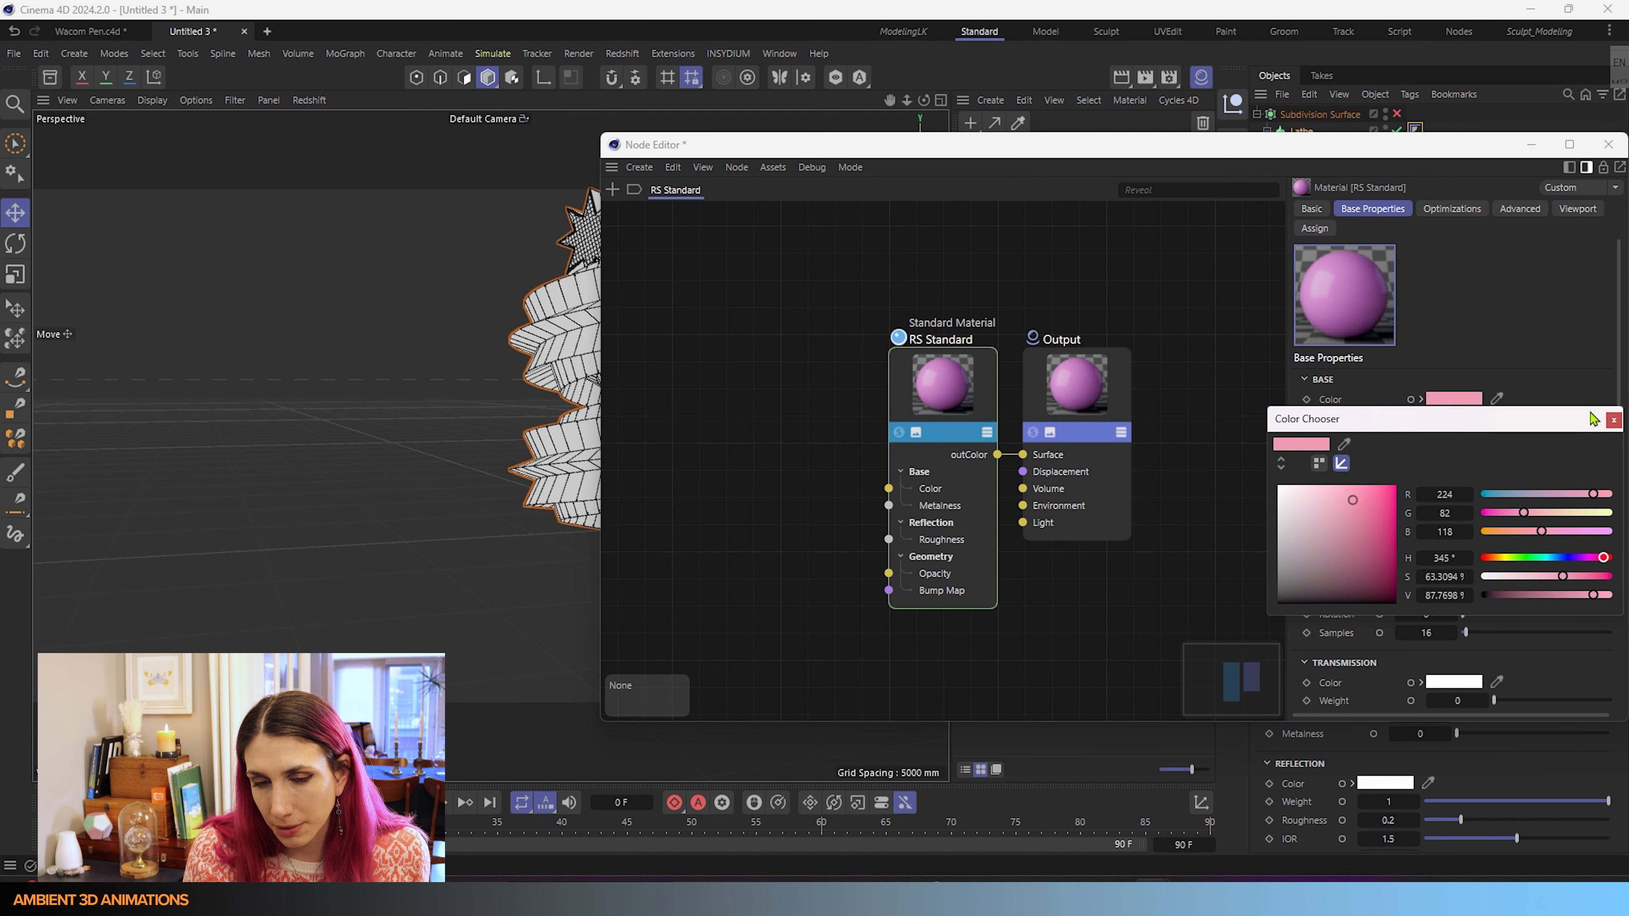
left_click(1614, 420)
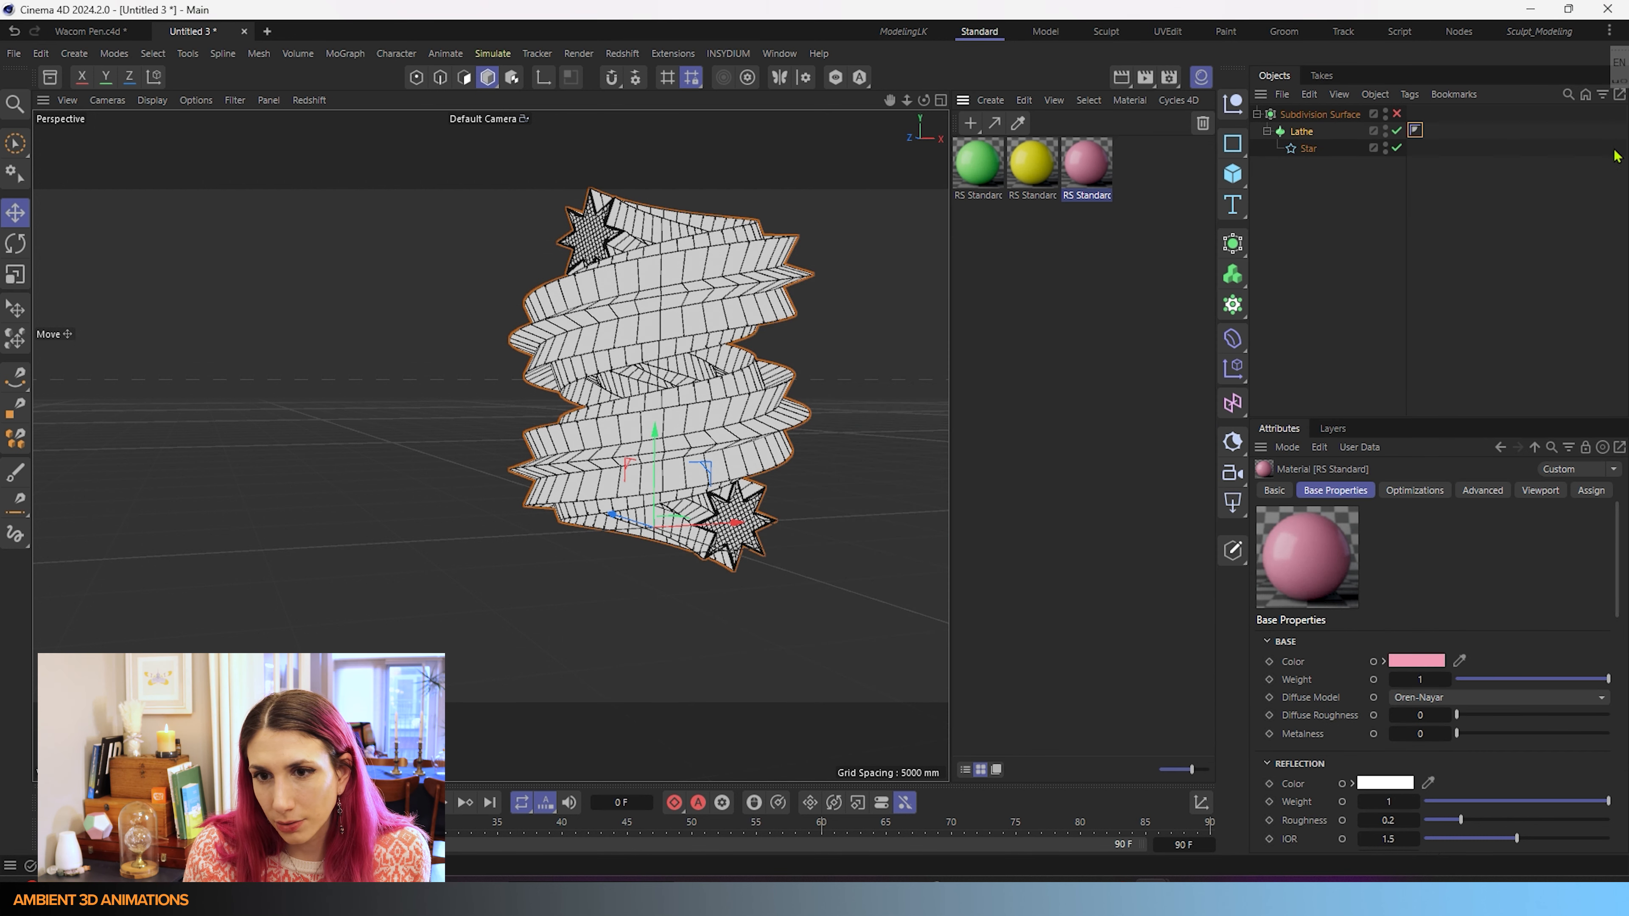
left_click(1608, 144)
- Rename the three materials Green, Yellow and Pink to match their base colors
left_click(986, 196)
double_click(986, 197)
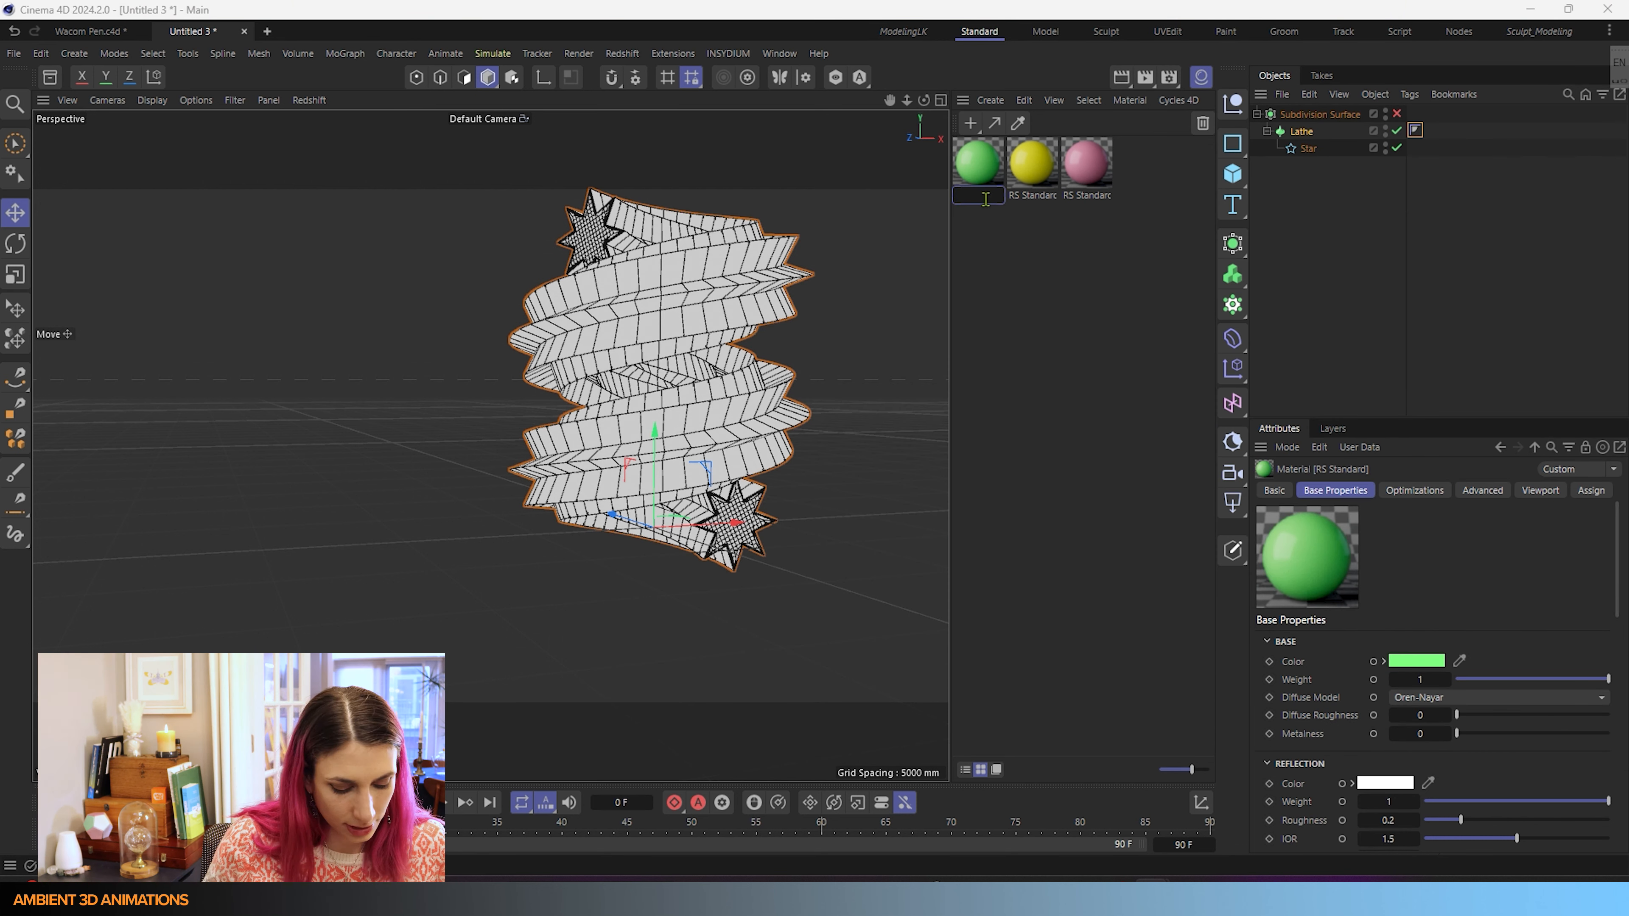
type("Green")
key("Return")
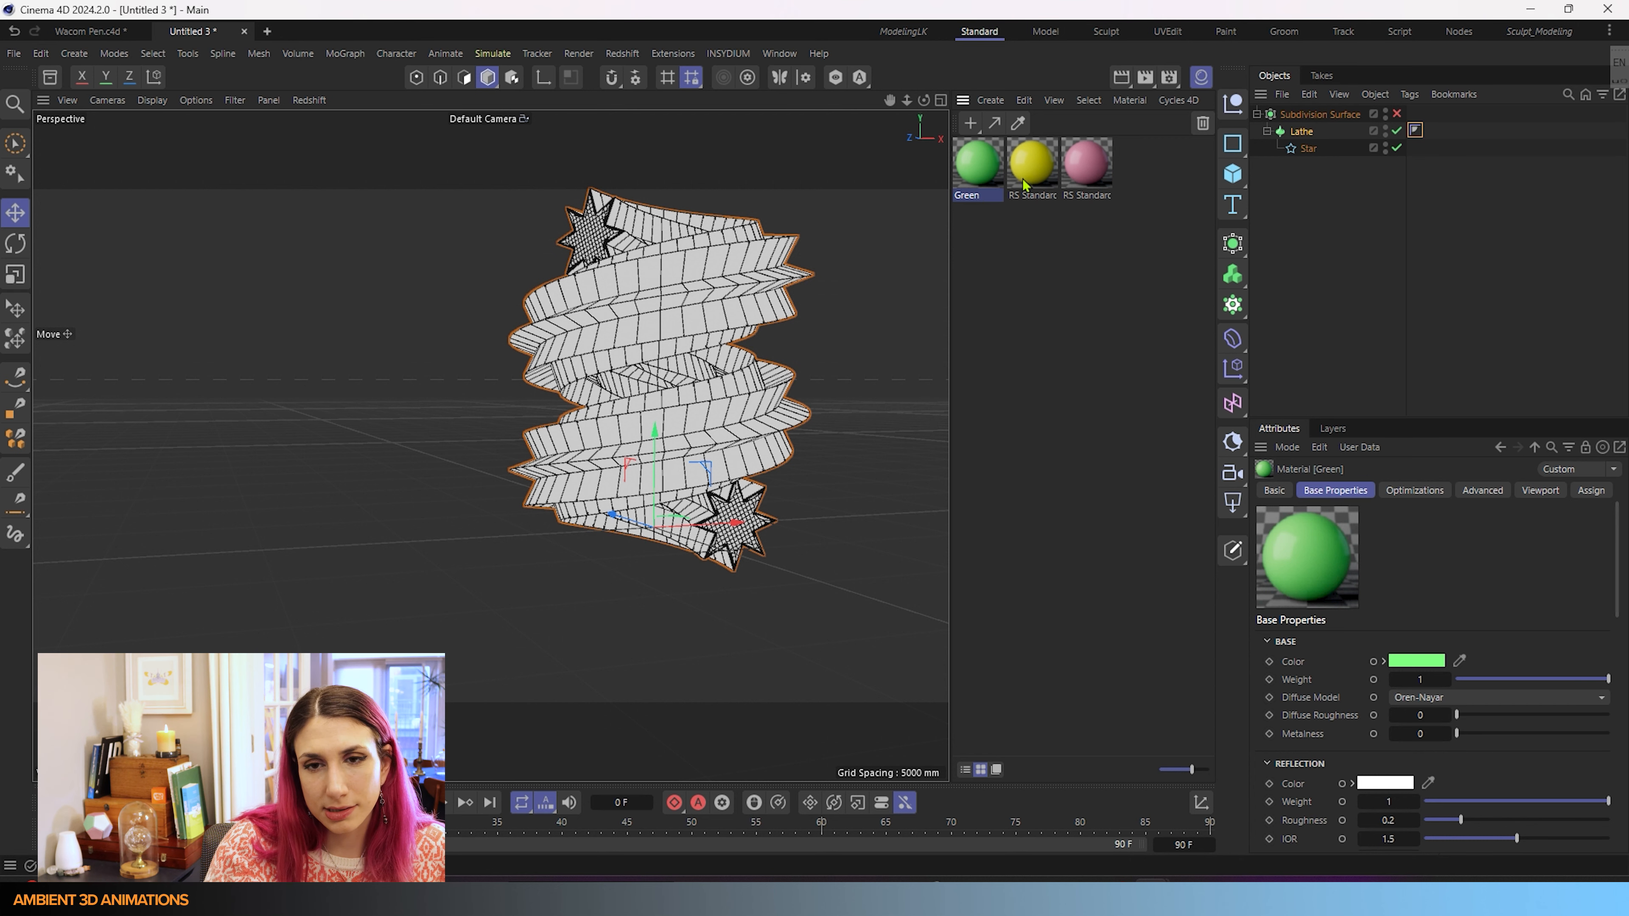
double_click(1038, 196)
key("BackSpace")
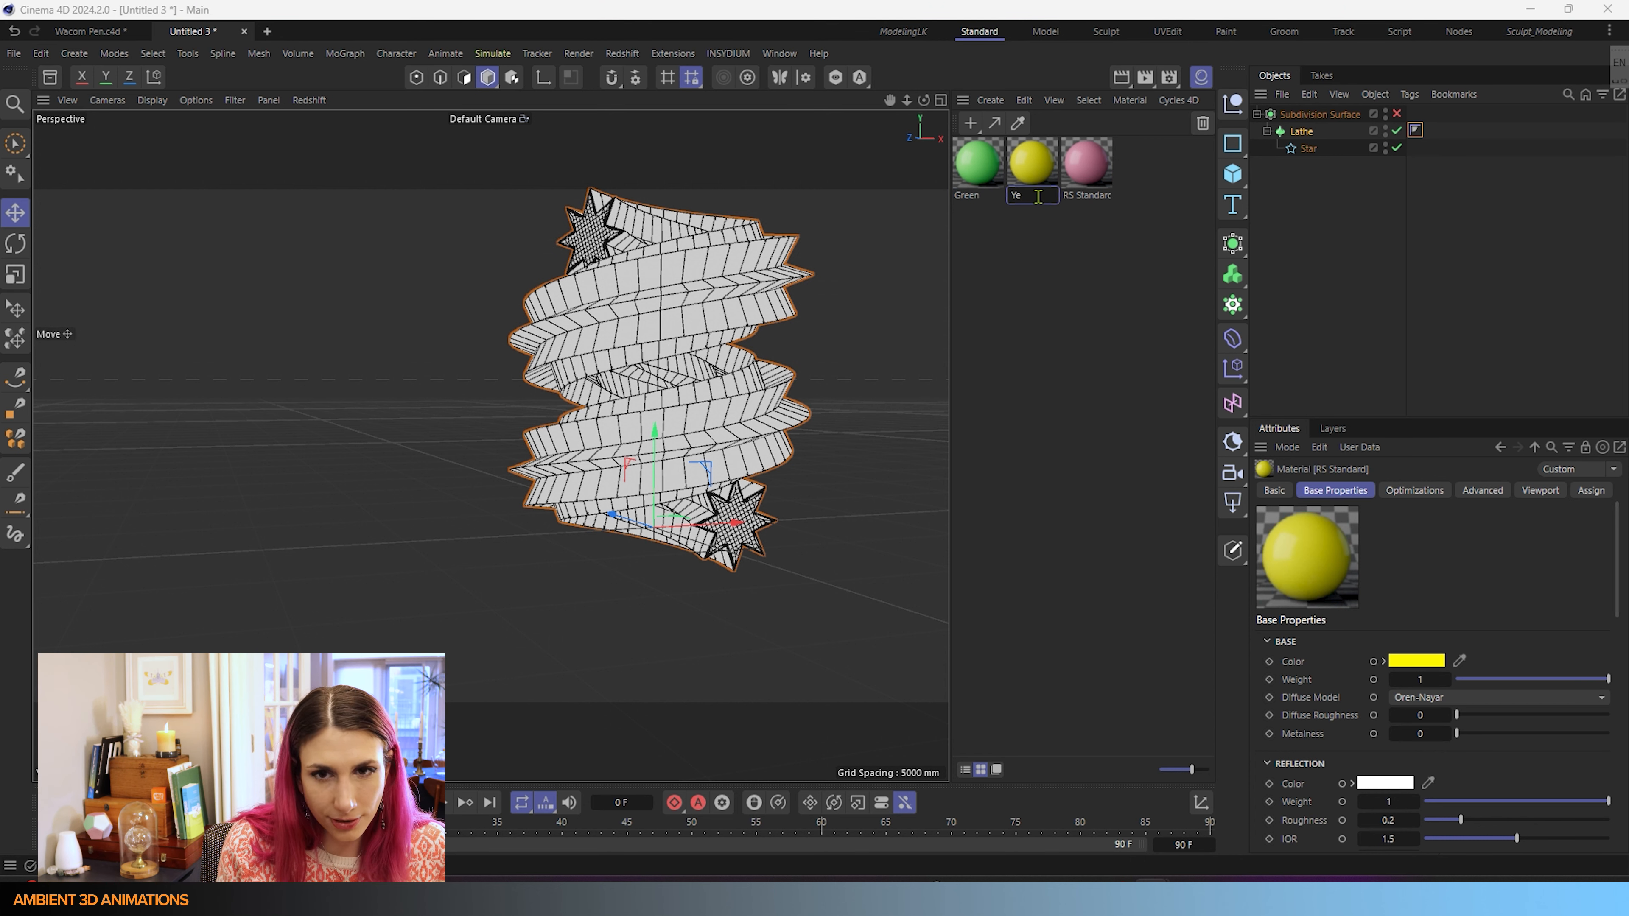
type("Yellow")
key("Return")
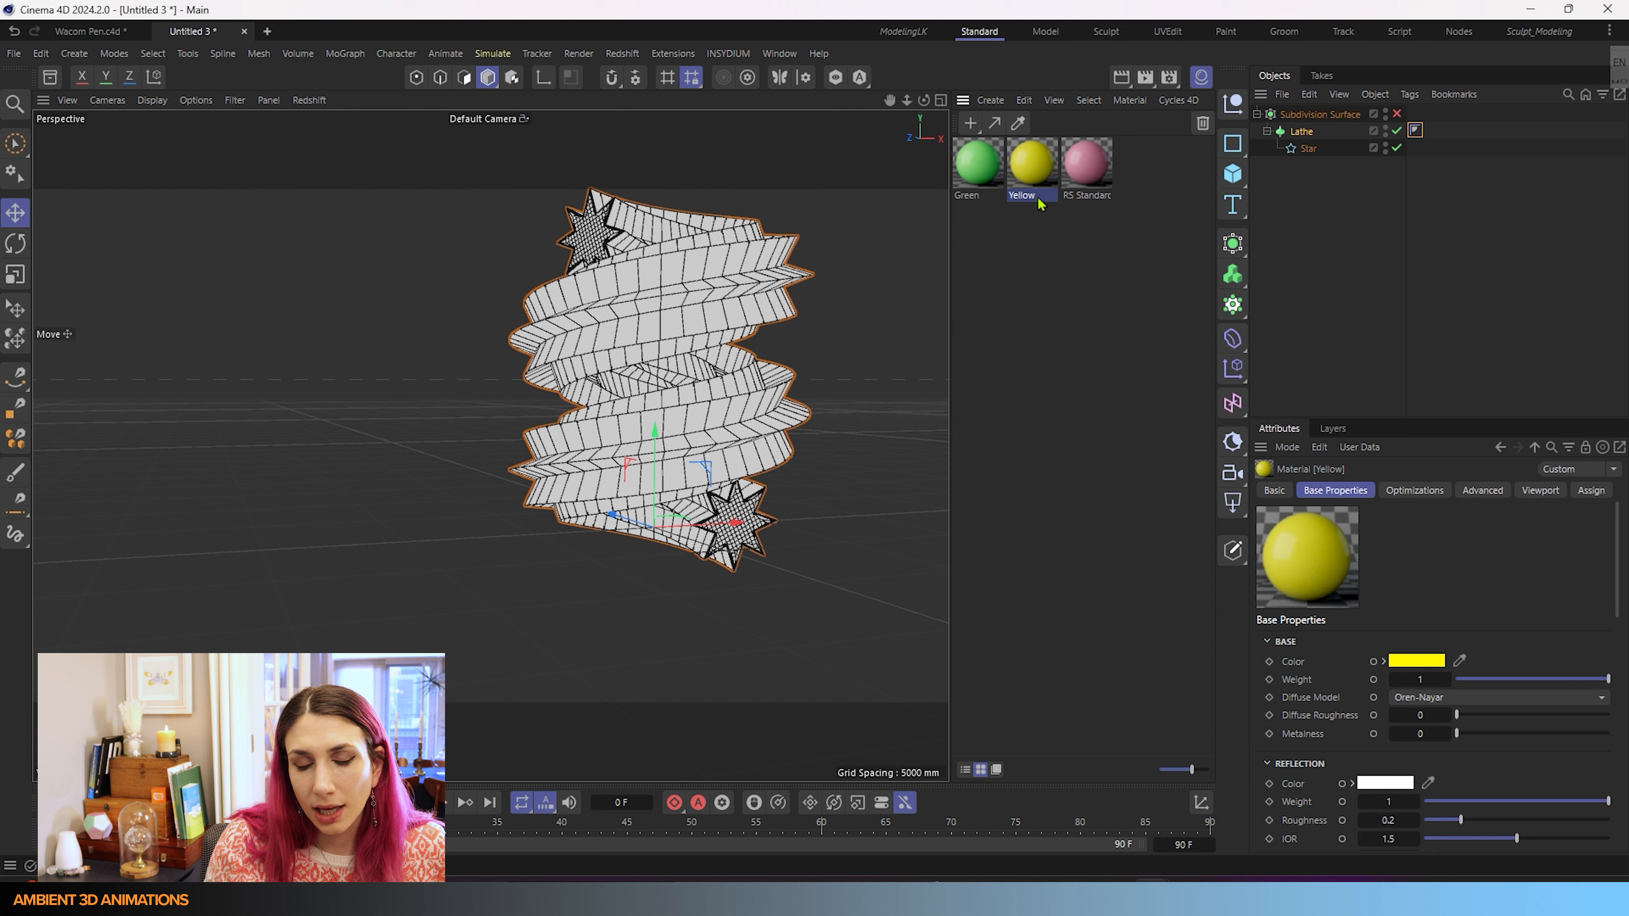
left_click(1087, 193)
double_click(1087, 196)
key("BackSpace")
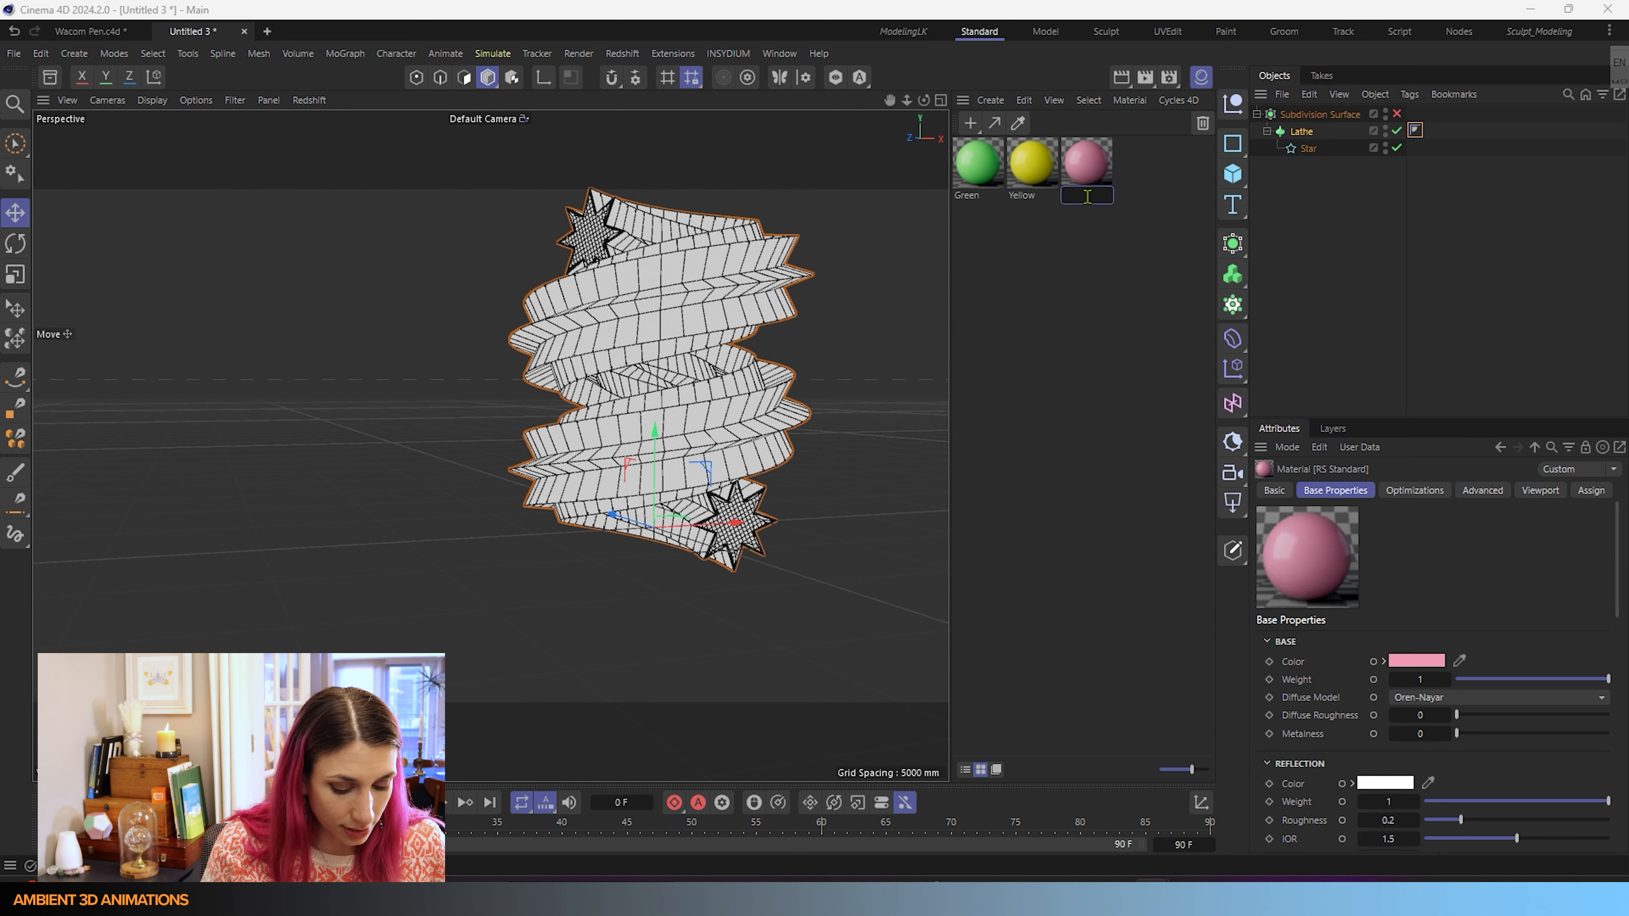
type("Pink")
key("Return")
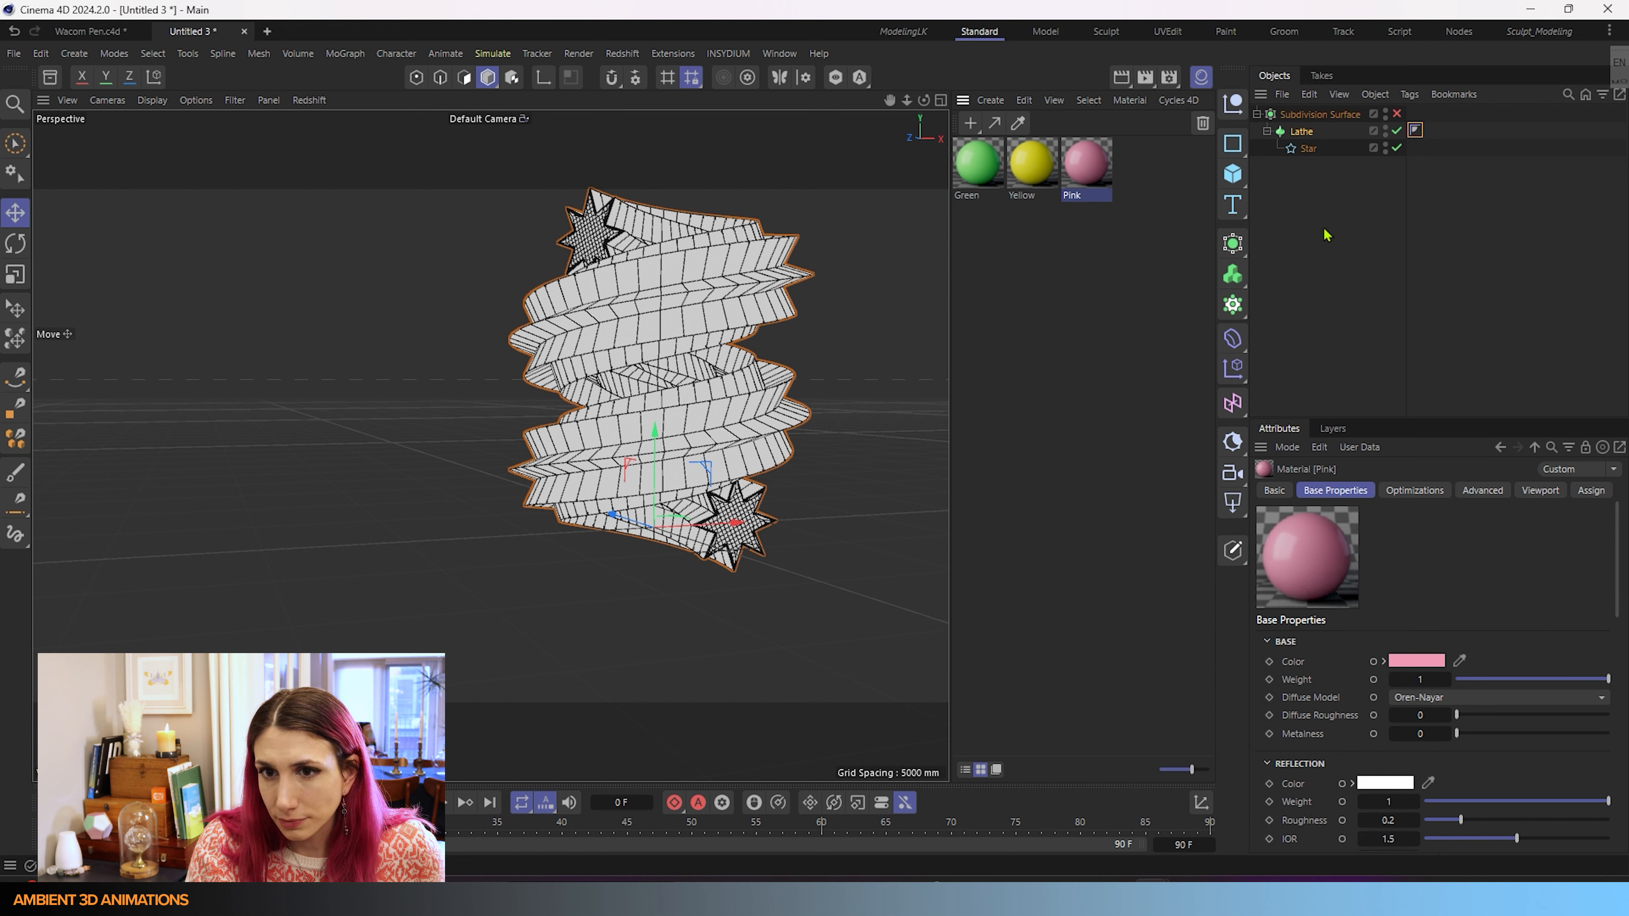
- Enable the Lathe's edge selections for Start Shell, End Shell, Start Cap and End Cap, and check the resulting selection tags
left_click(1301, 133)
left_click(1470, 493)
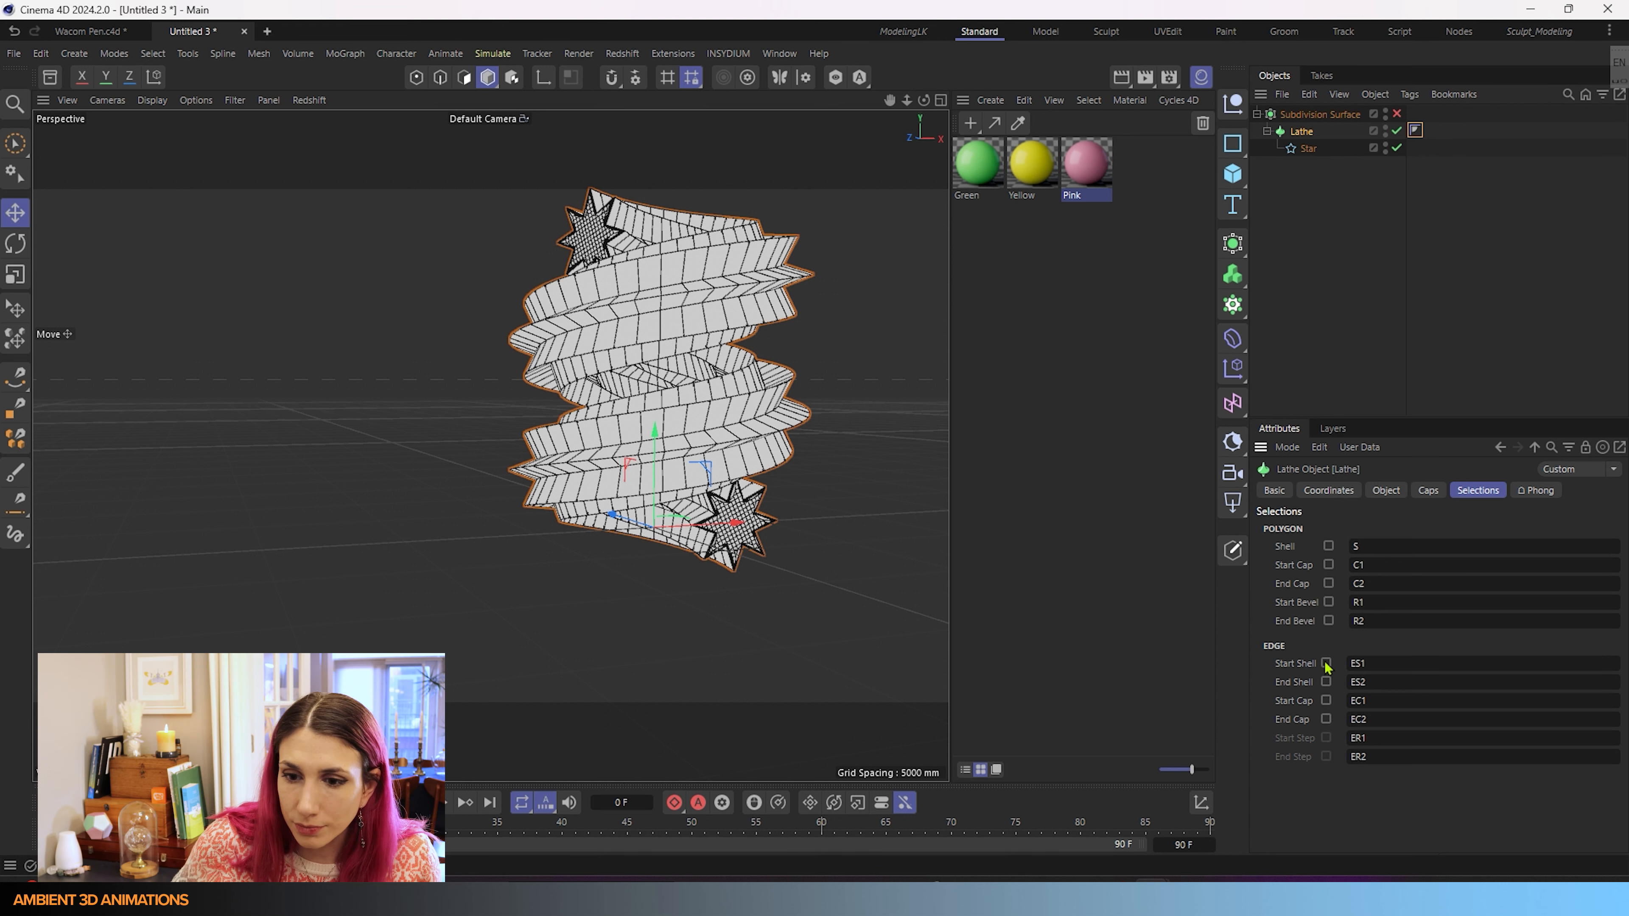
left_click(1326, 682)
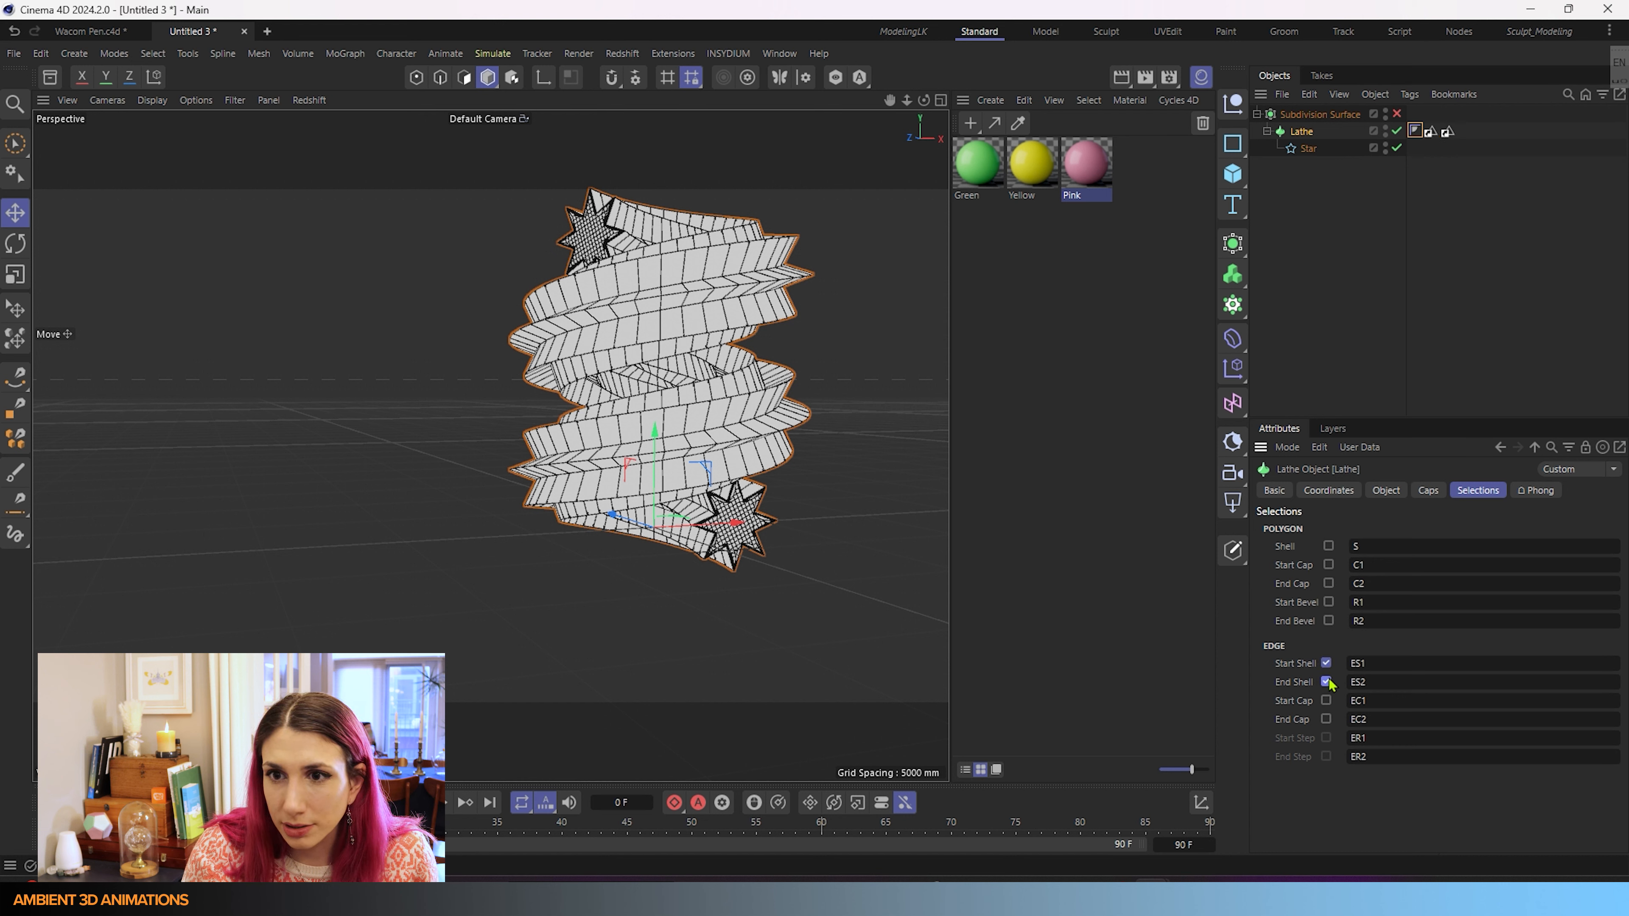
left_click(1326, 700)
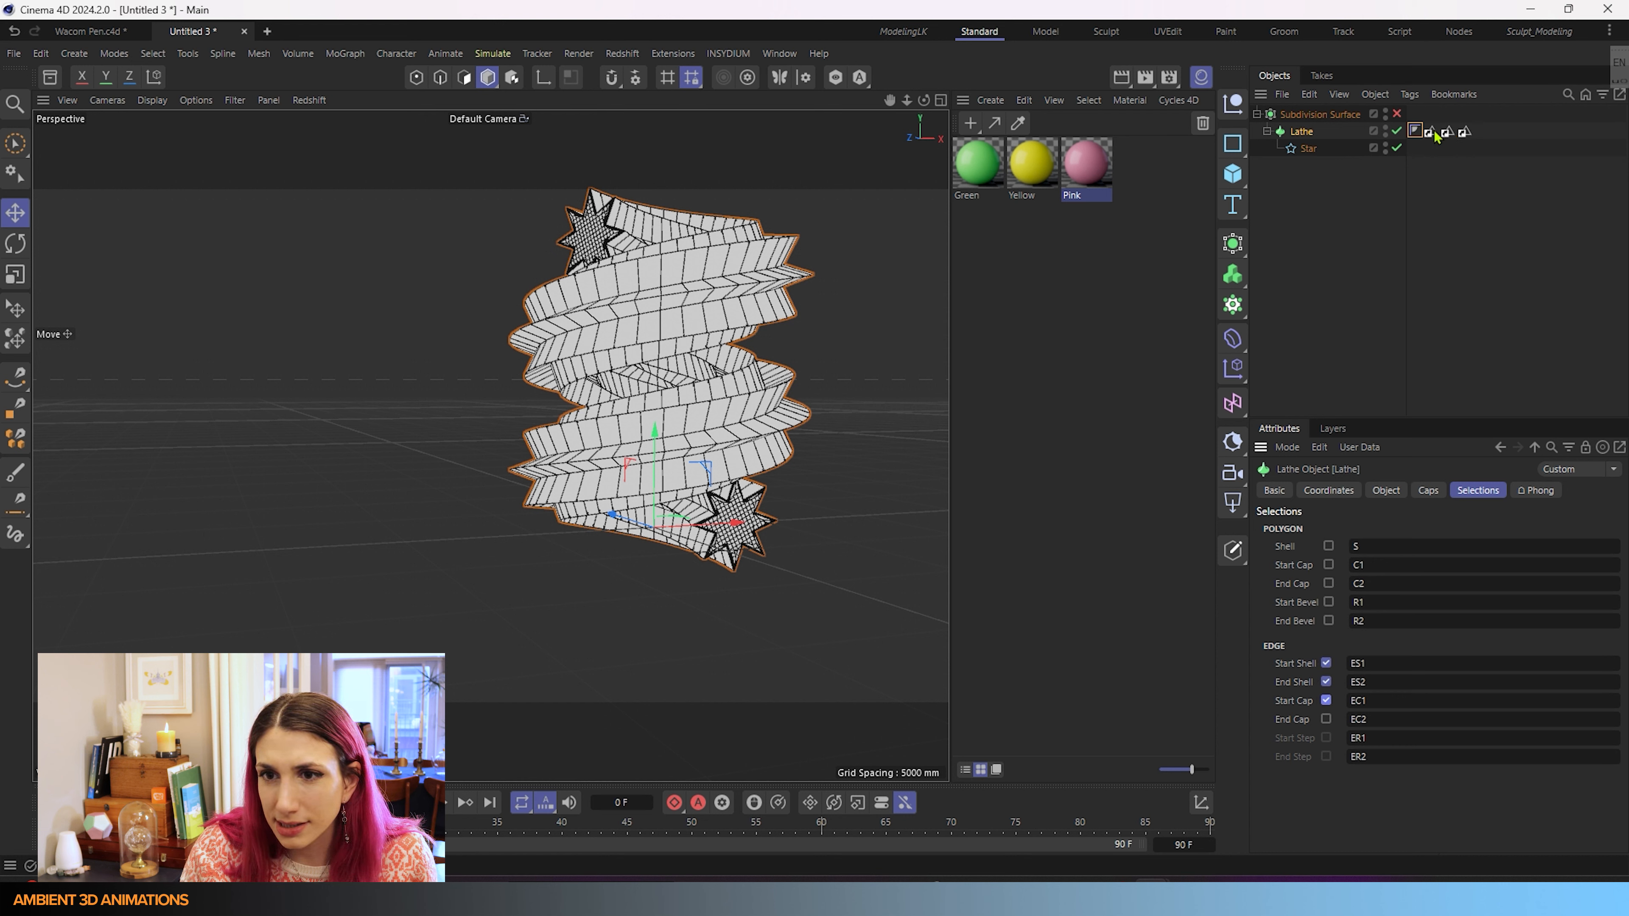
left_click(1326, 719)
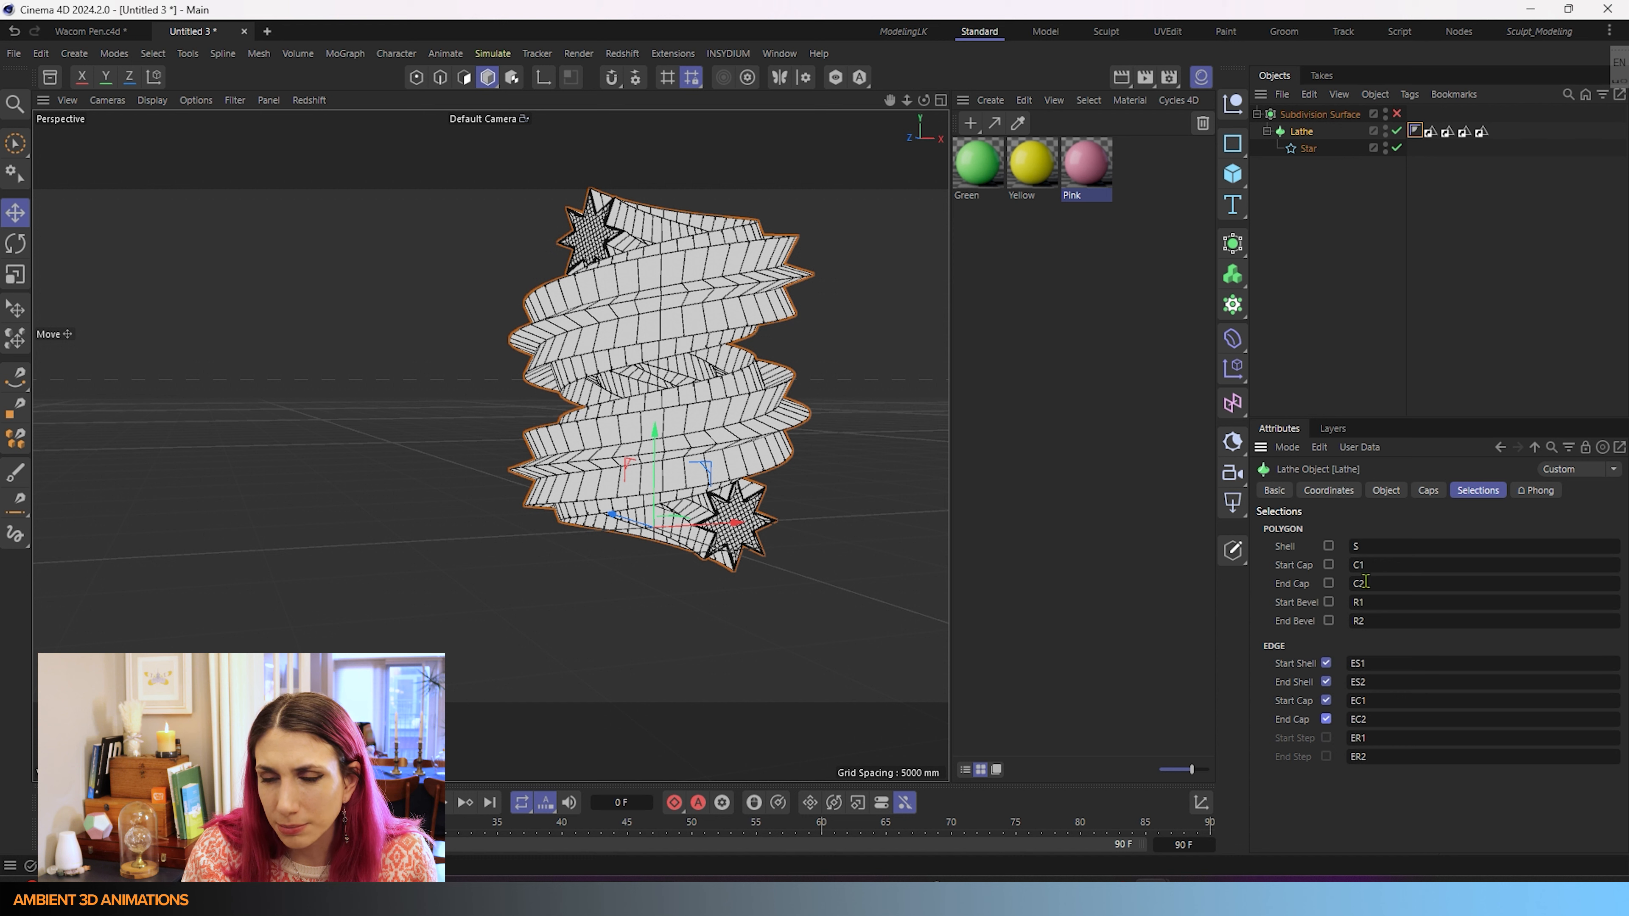
left_click(1431, 132)
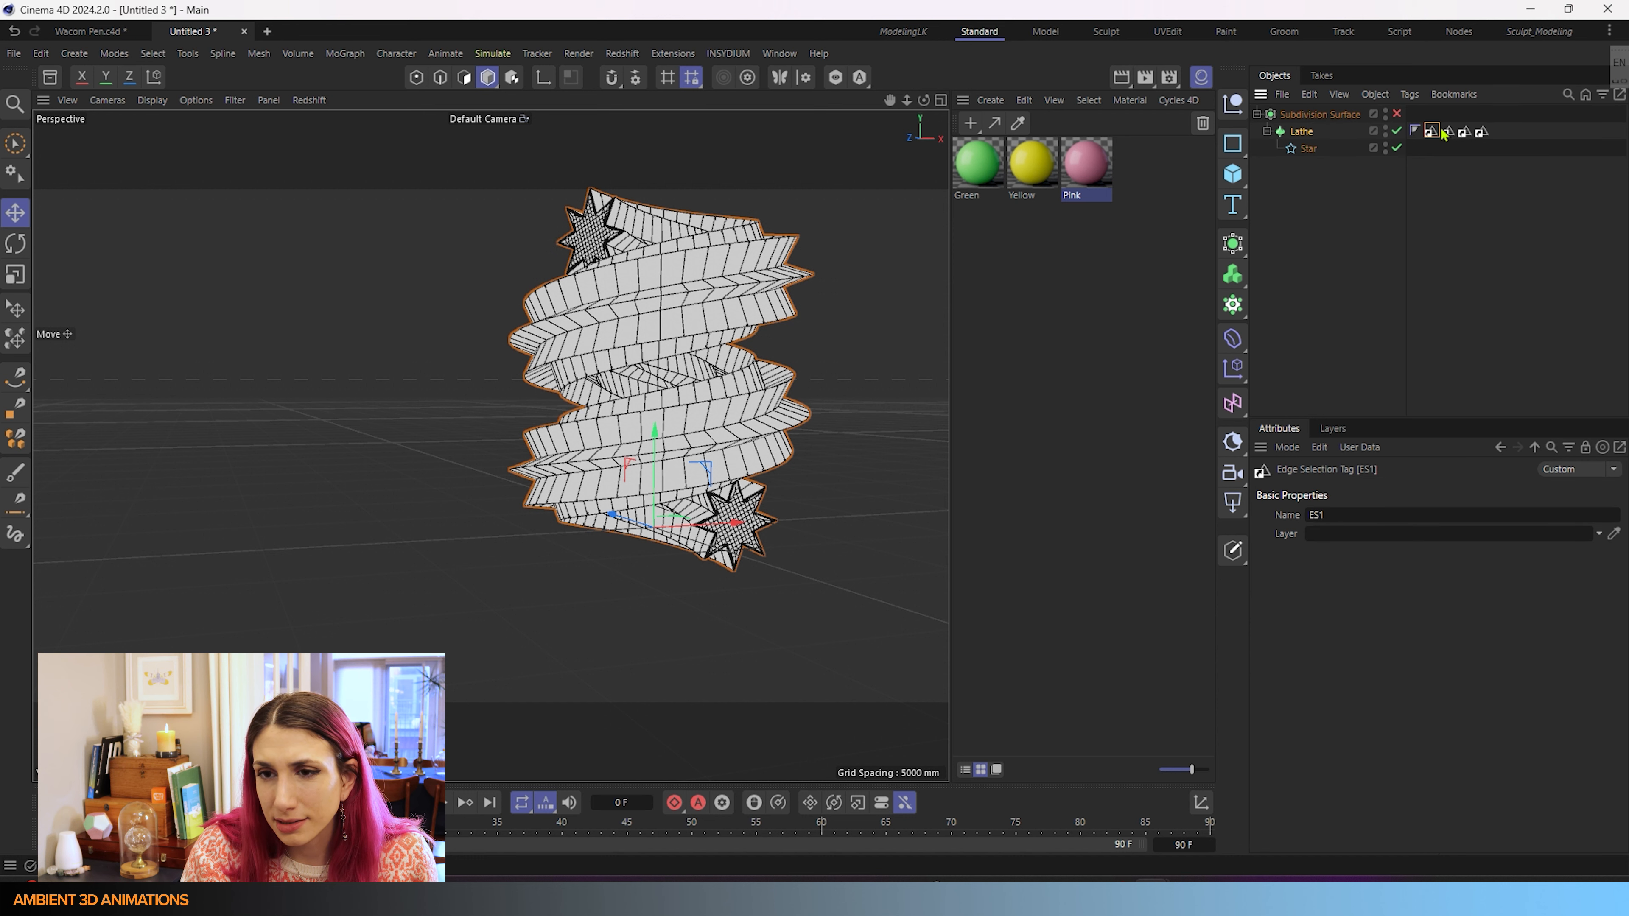
left_click(1482, 132)
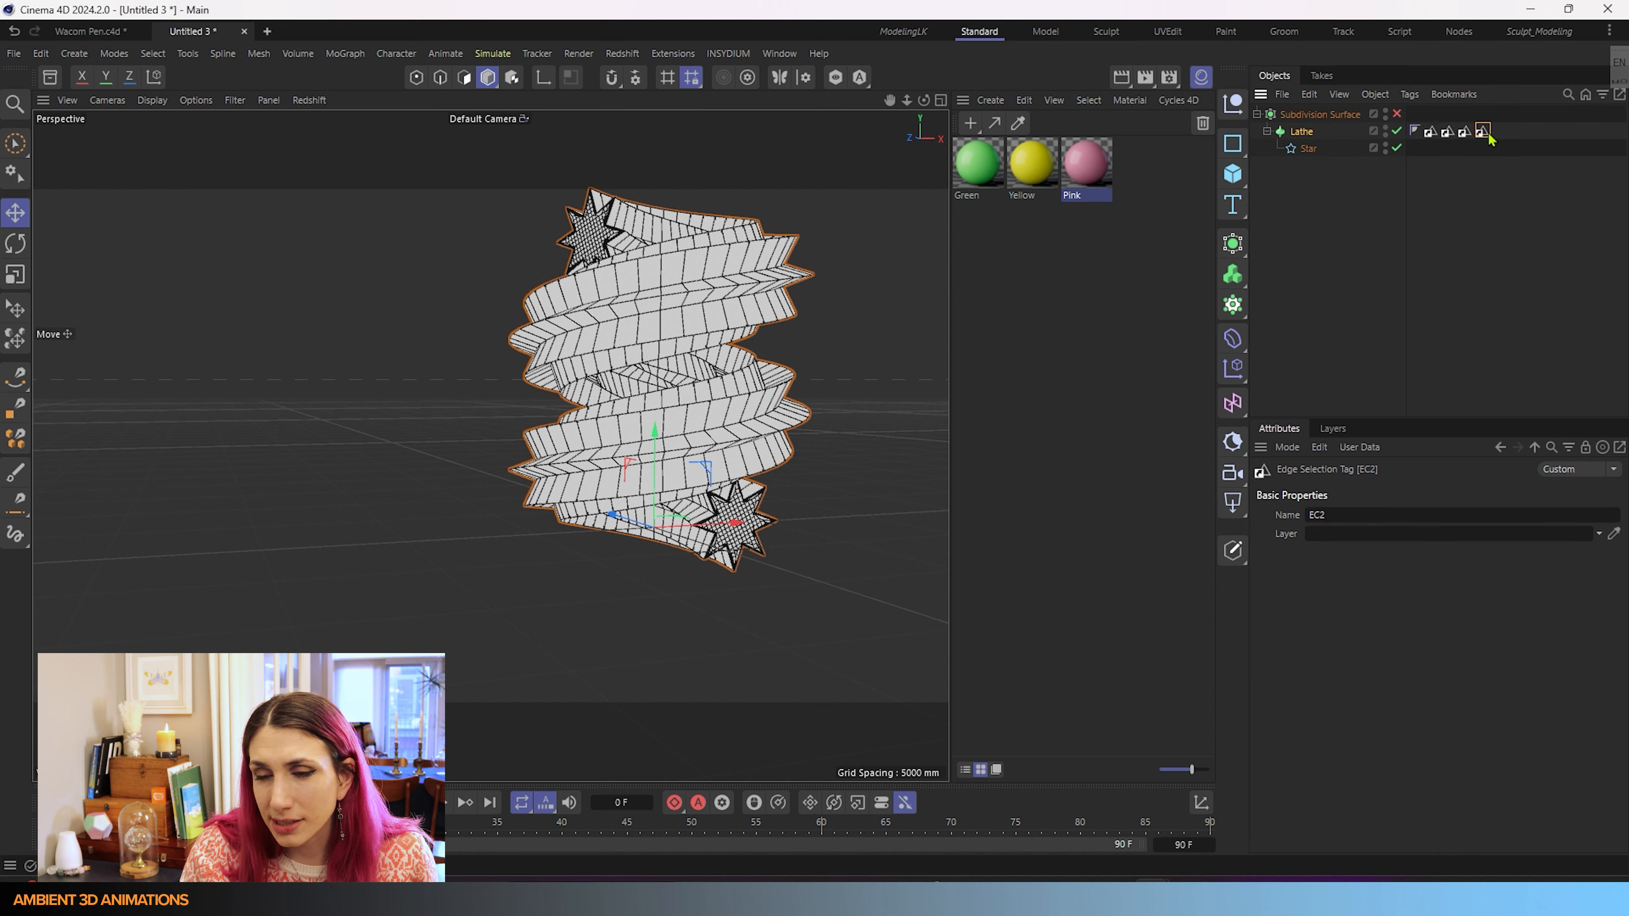
left_click(1431, 132)
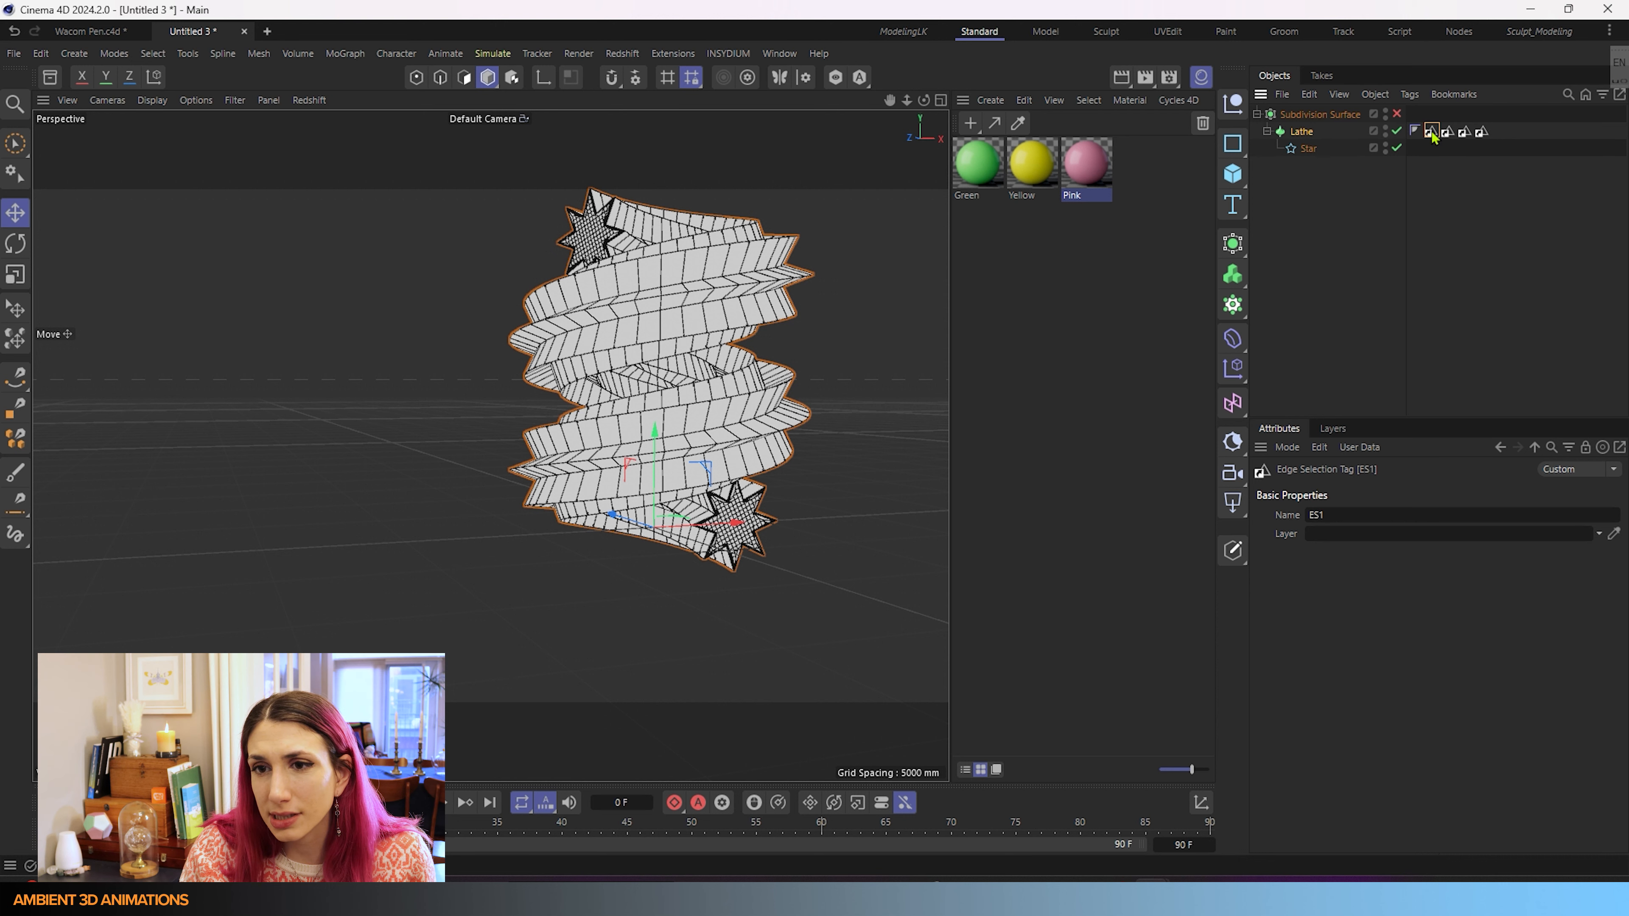
- Enable the Lathe's polygon selections for Shell, Start Cap, End Cap, Start Bevel and End Bevel
left_click(1330, 133)
left_click(1301, 132)
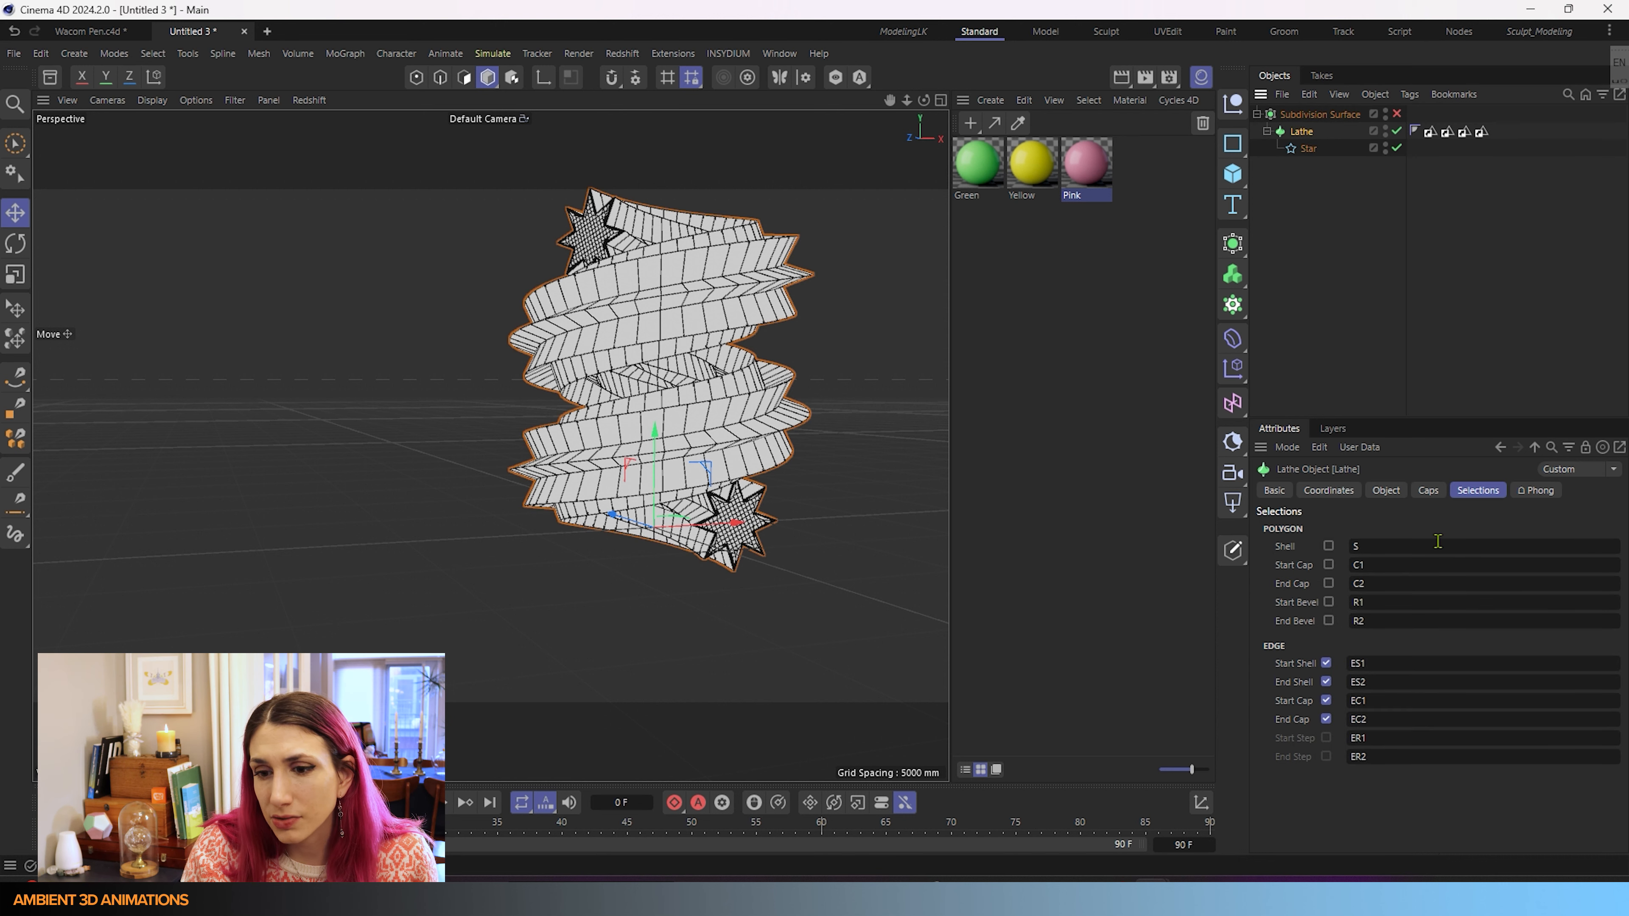
left_click(1329, 621)
left_click(1328, 602)
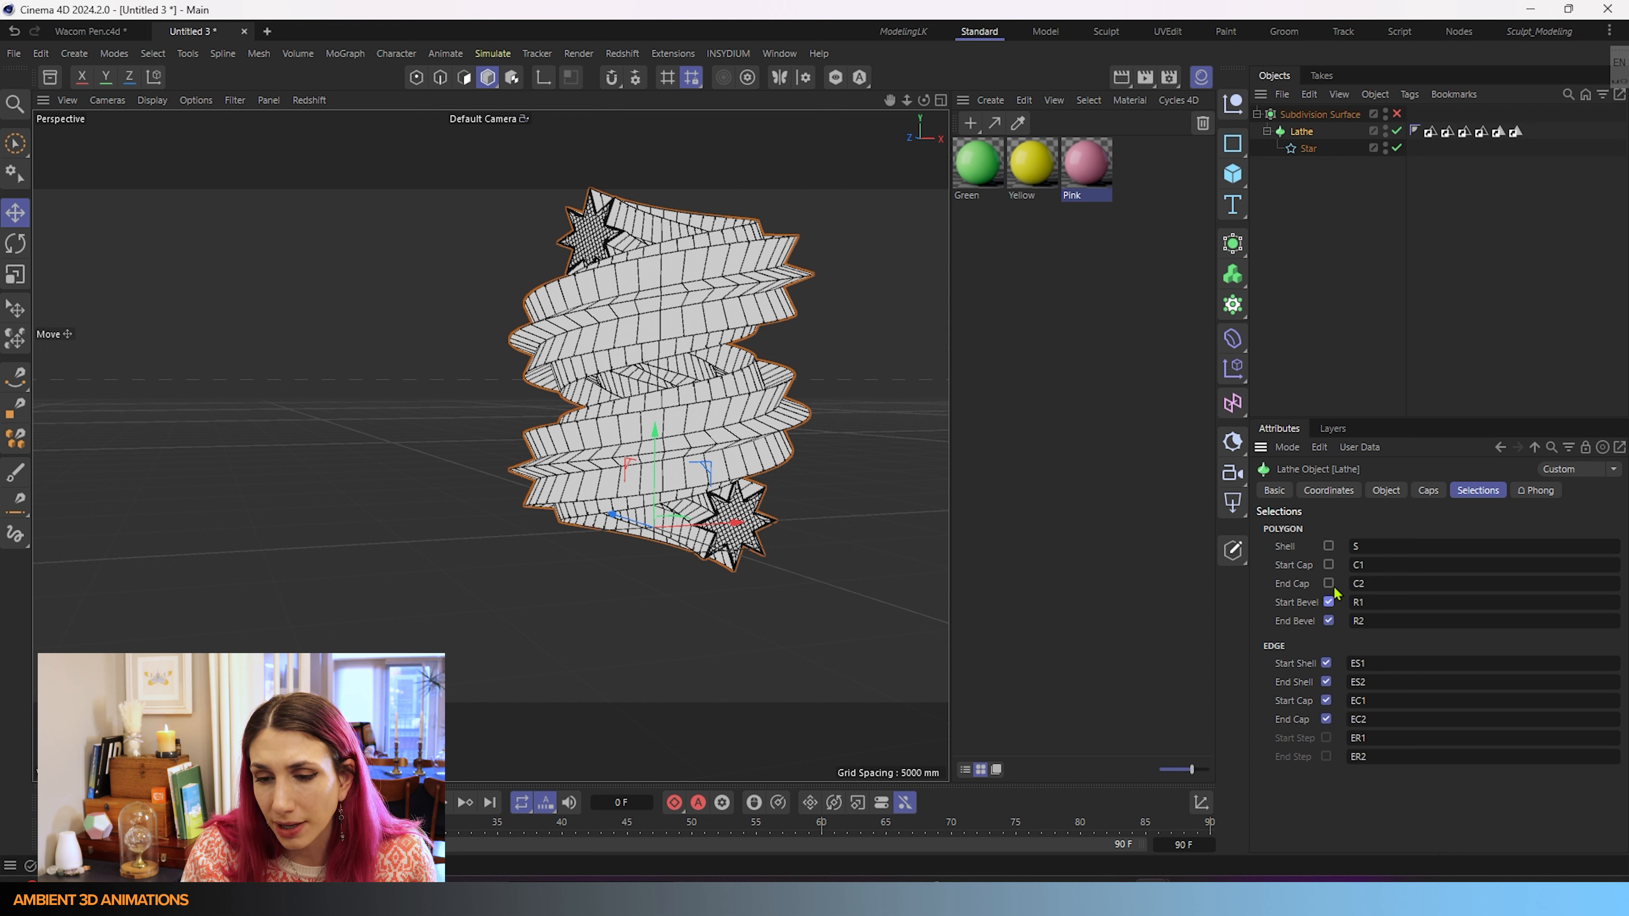
left_click(1328, 583)
left_click(1328, 565)
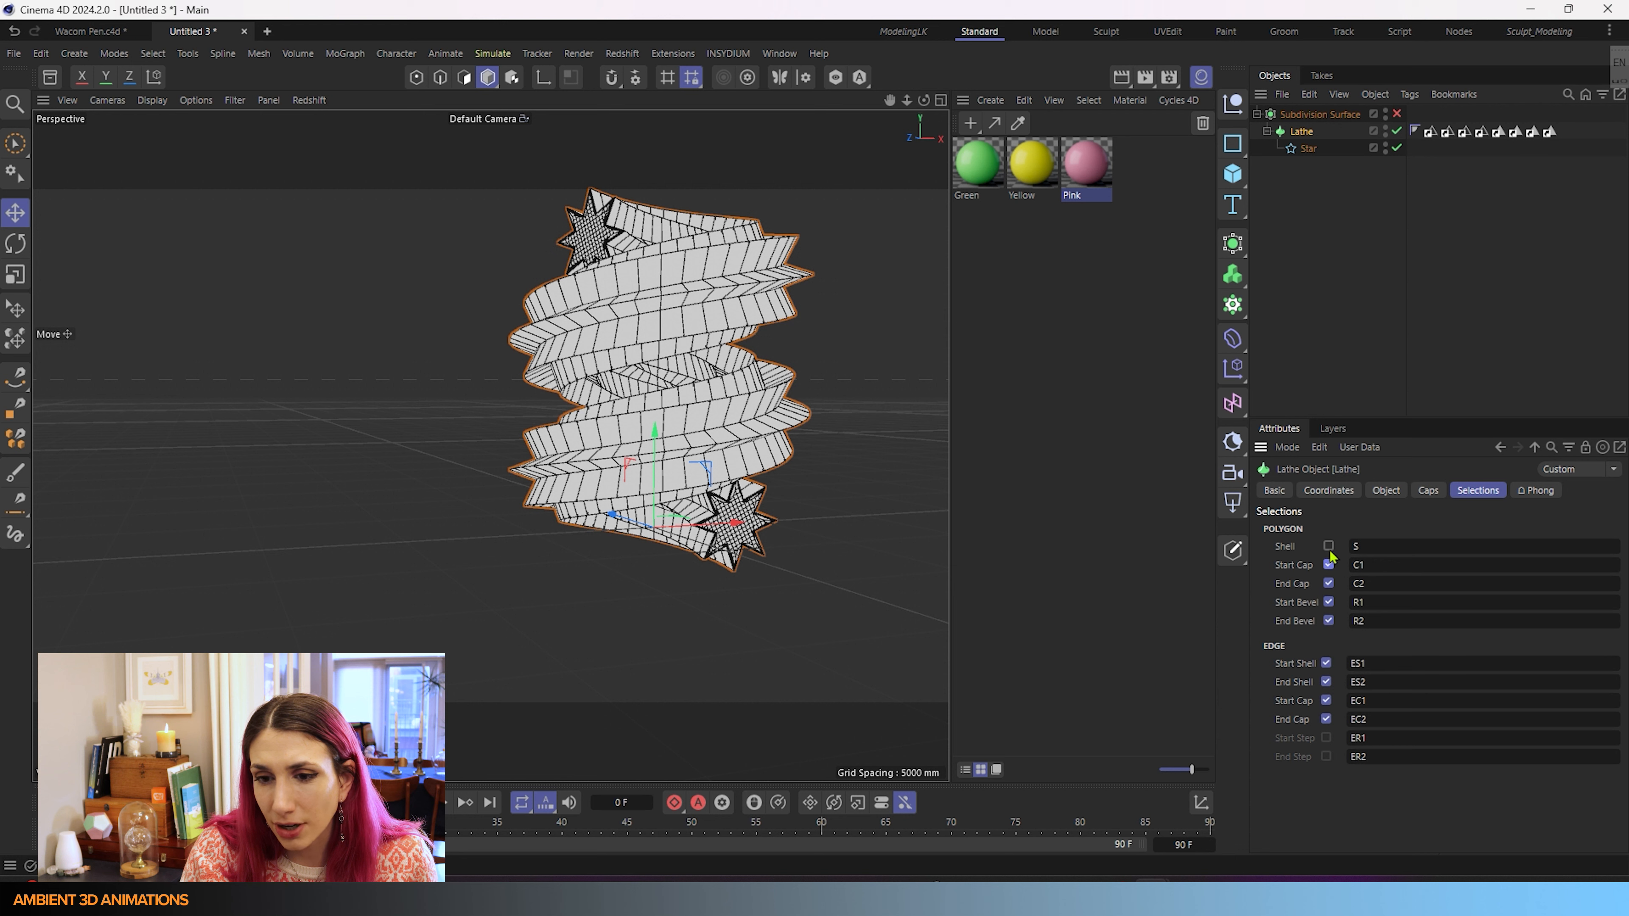
left_click(1328, 546)
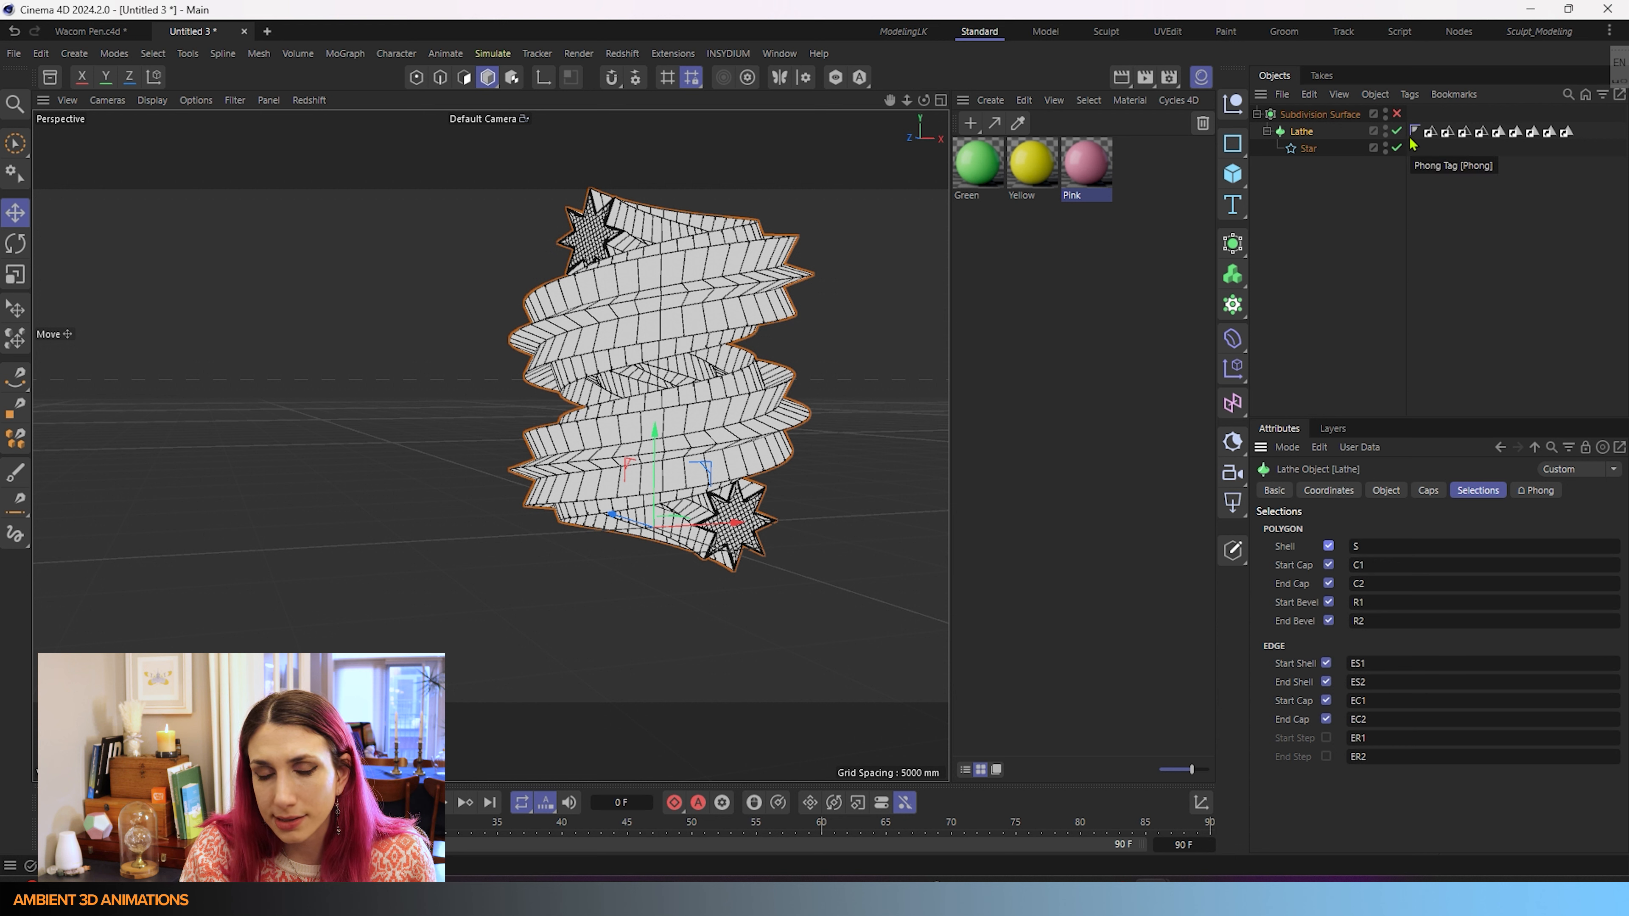
- Apply the Pink, Yellow and Green materials to the Lathe and restrict the Pink one to the shell selection S
left_click_drag(1100, 179, 1296, 133)
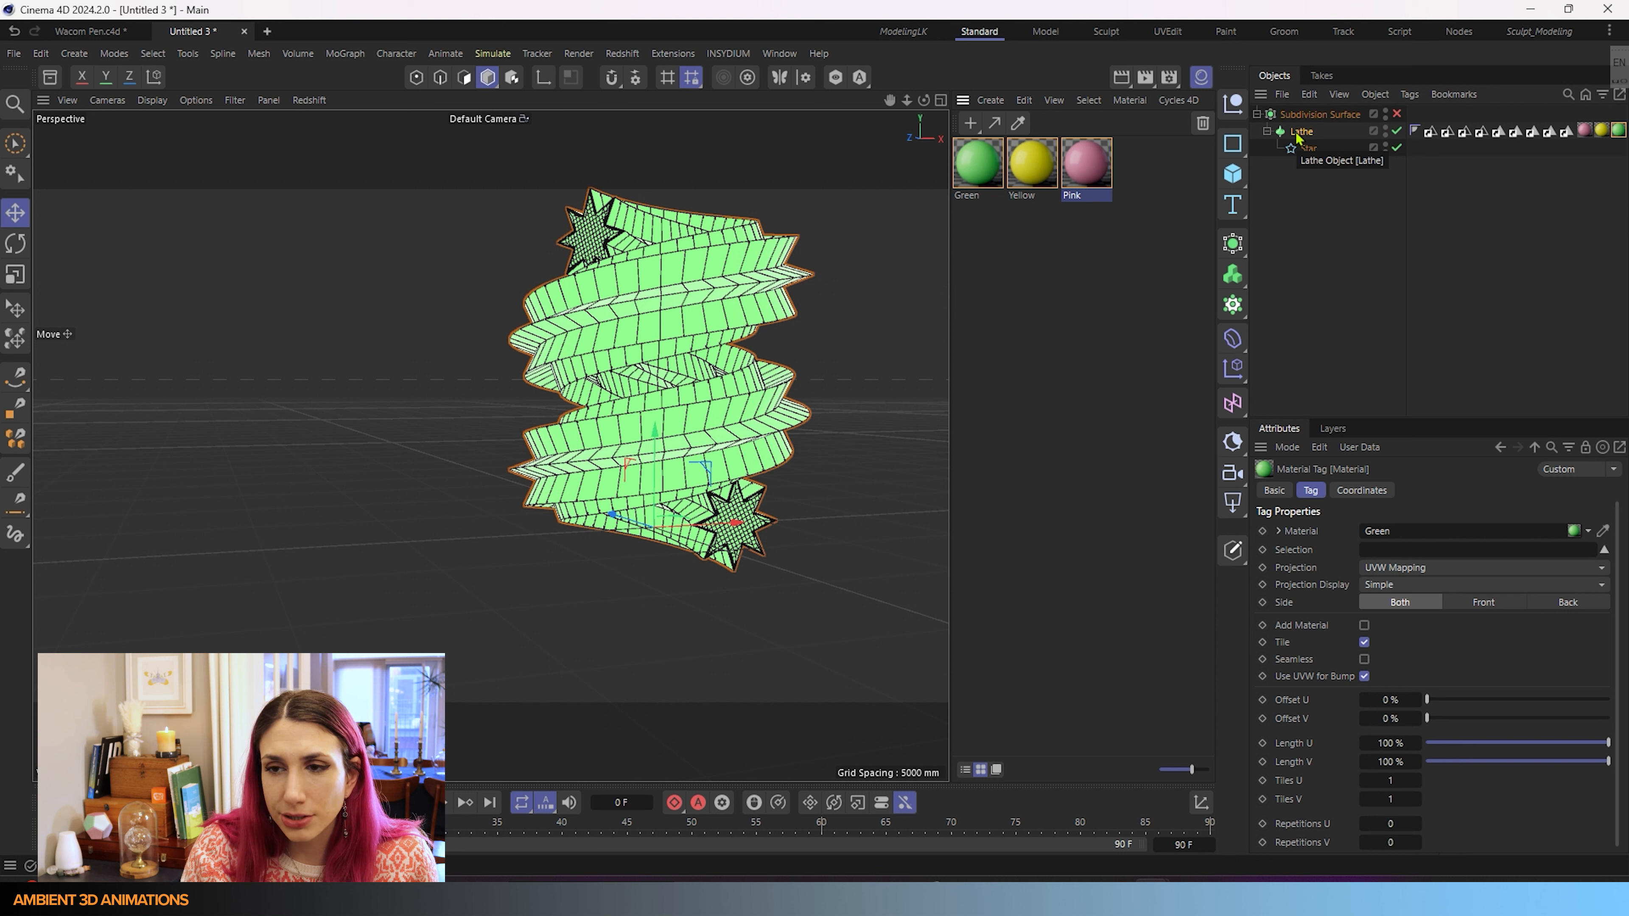
left_click(1567, 131)
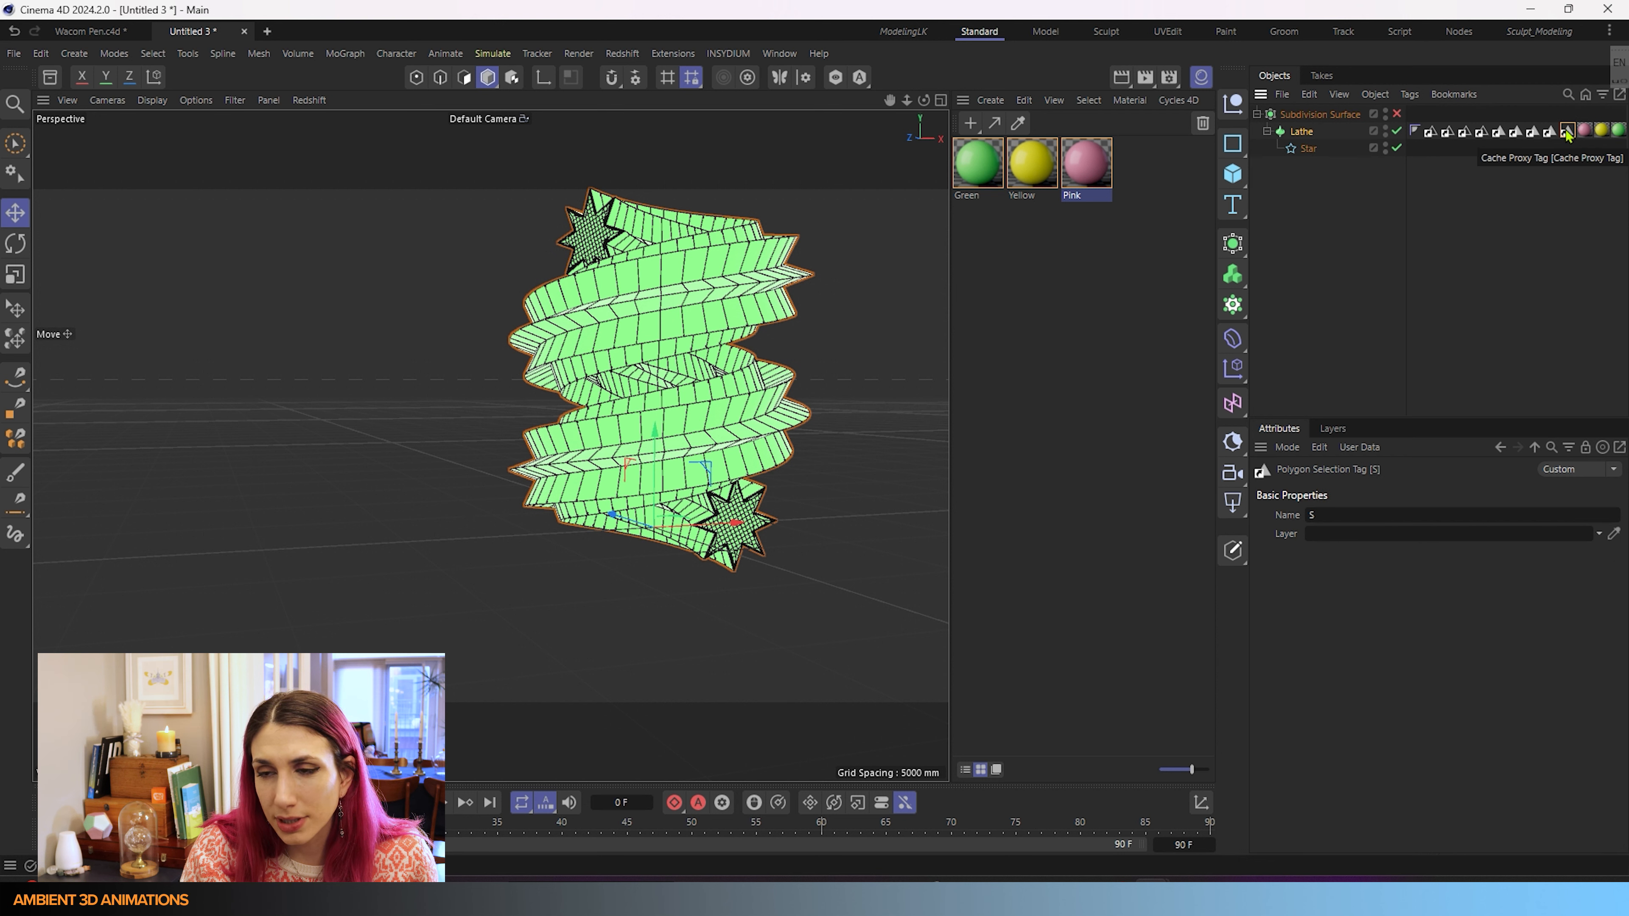
left_click(1299, 138)
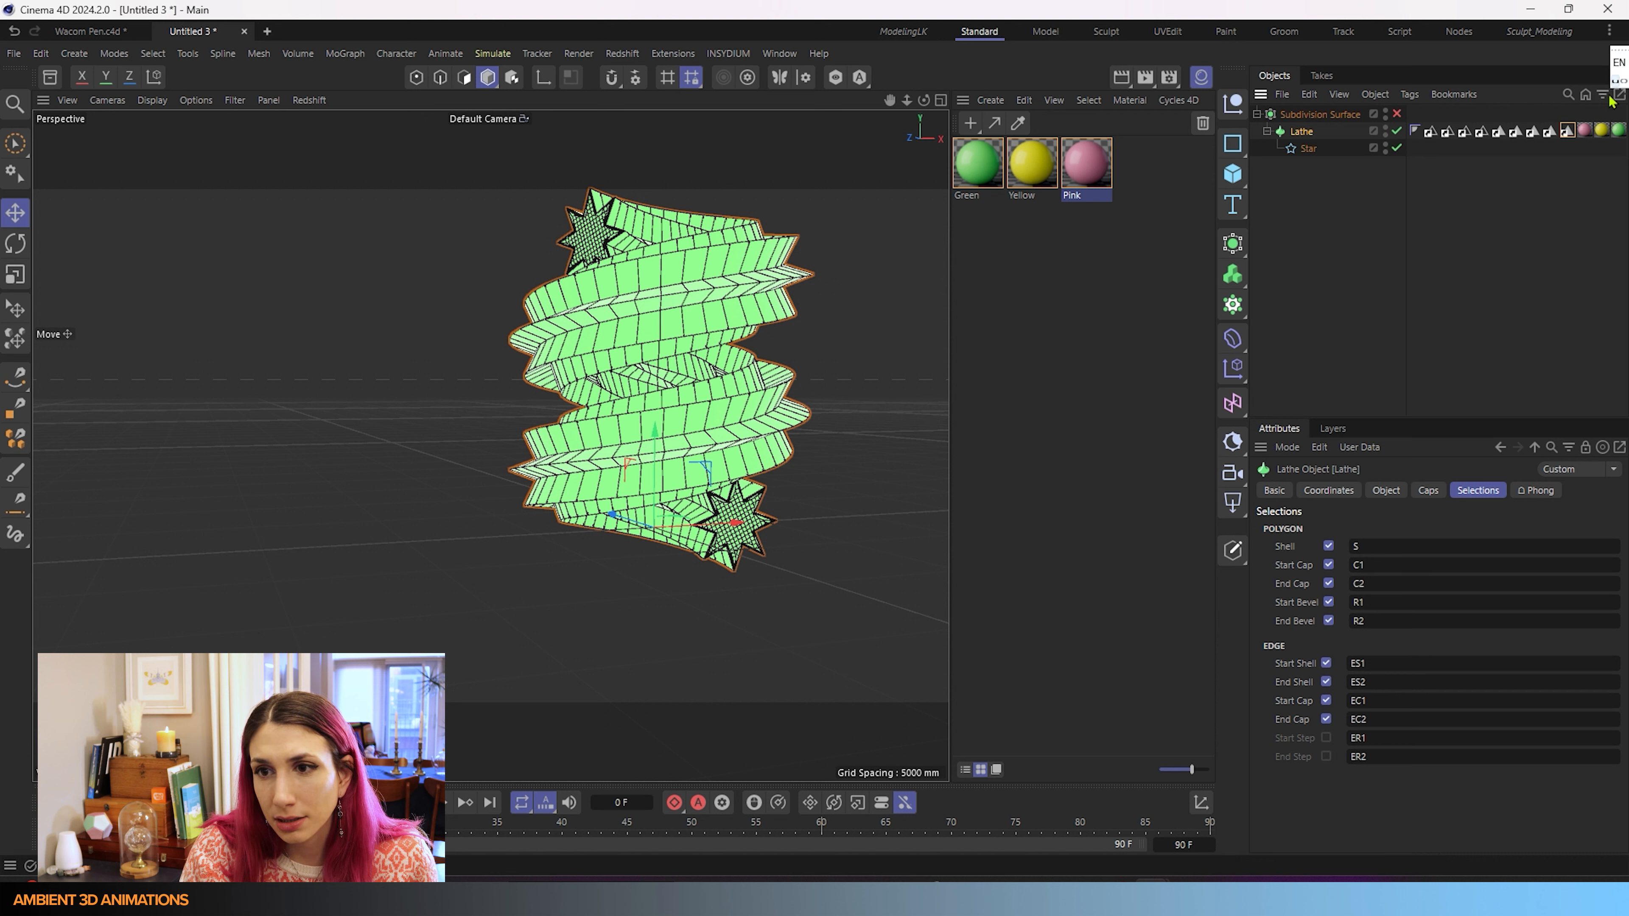
left_click(1585, 133)
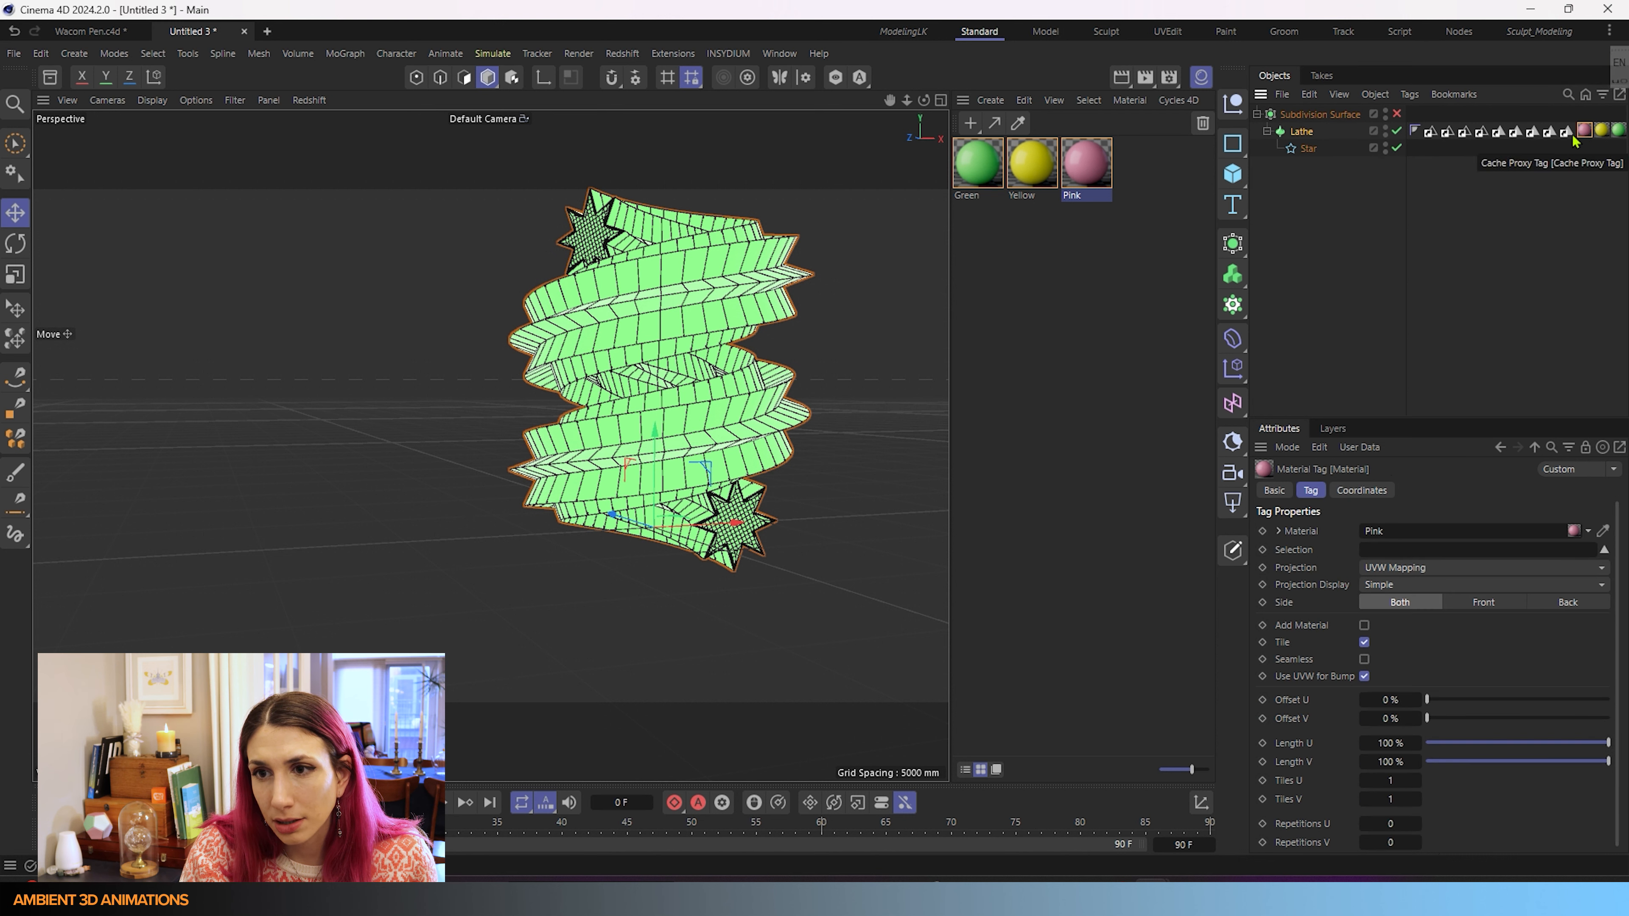
left_click(1377, 548)
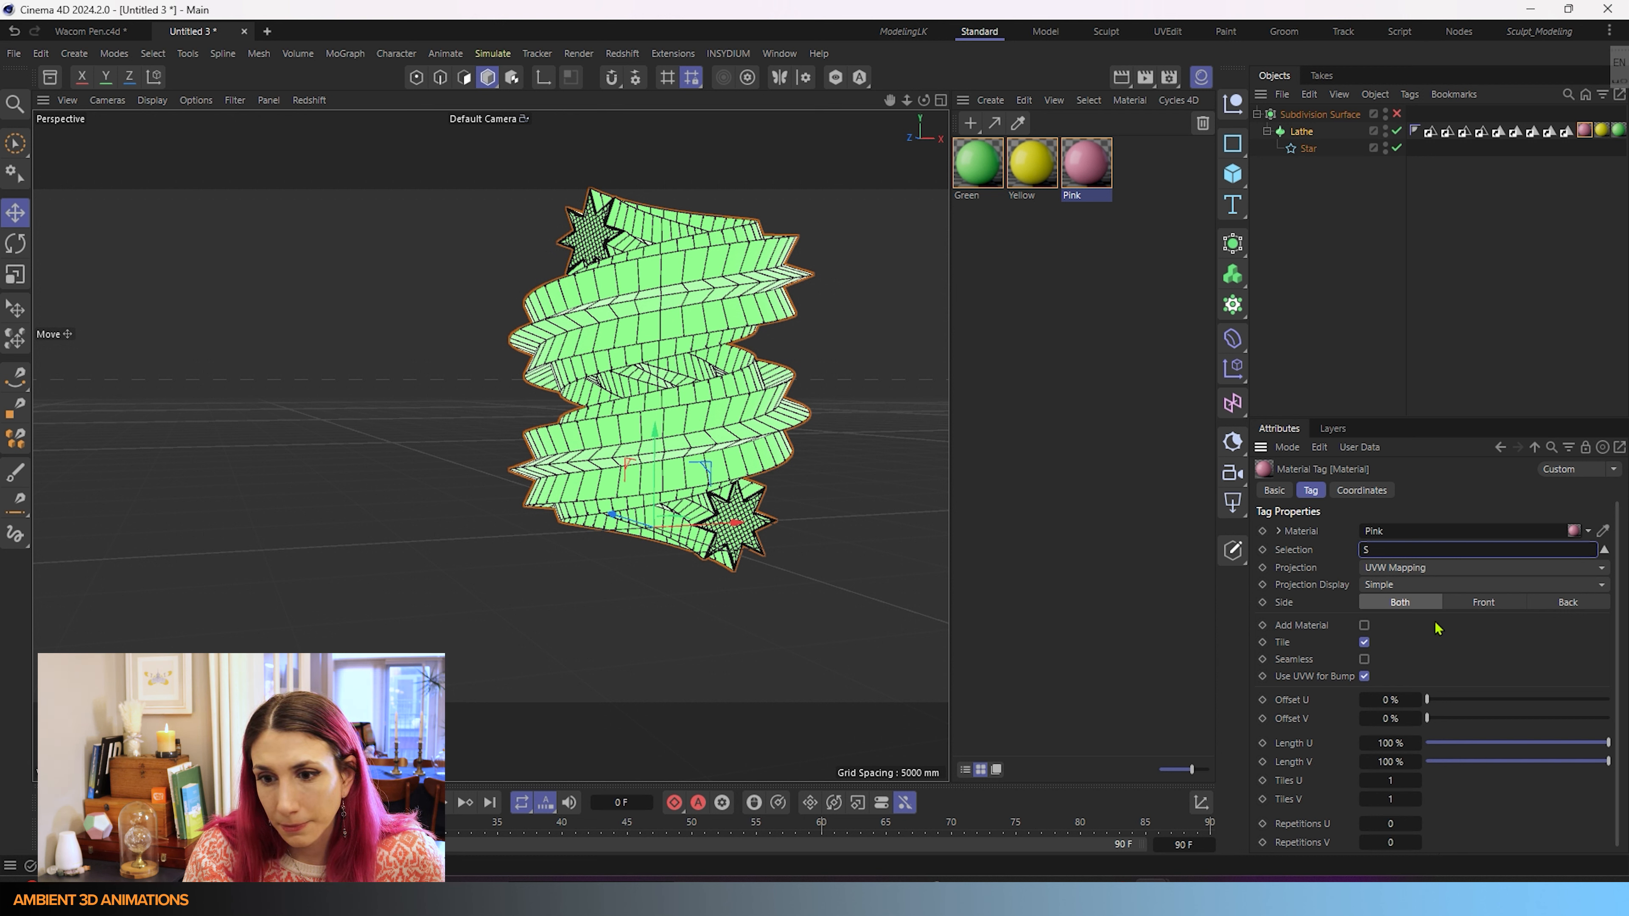
- Restrict the Lathe's Yellow material tag to the start cap polygon selection C1 and reselect the Lathe
left_click(1568, 131)
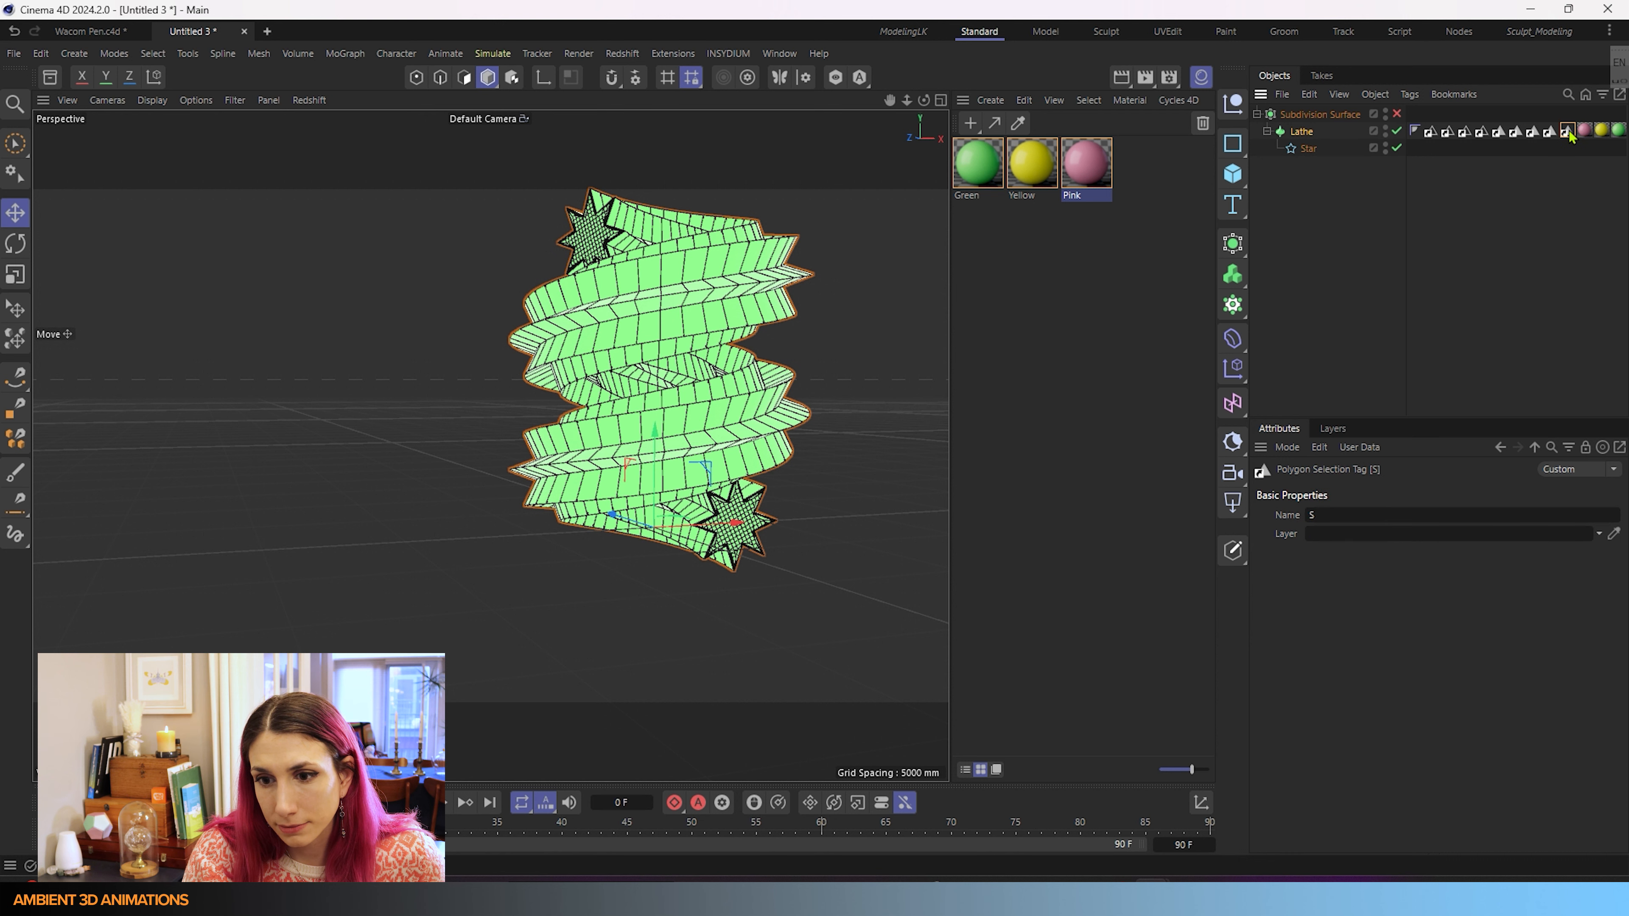
left_click(1551, 133)
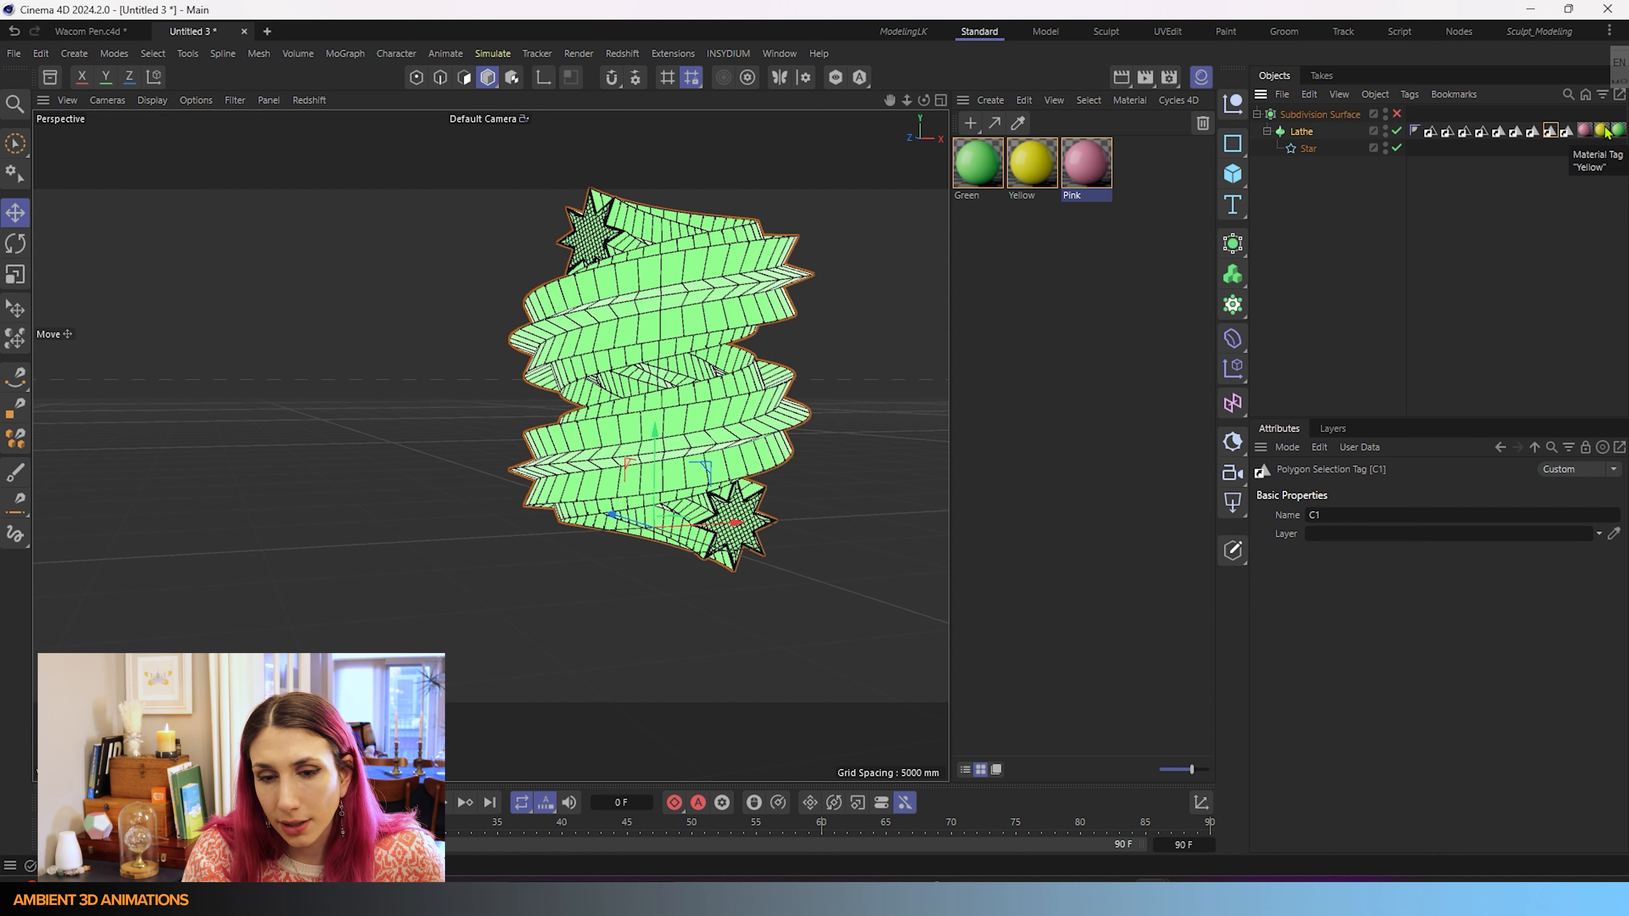
left_click(1582, 132)
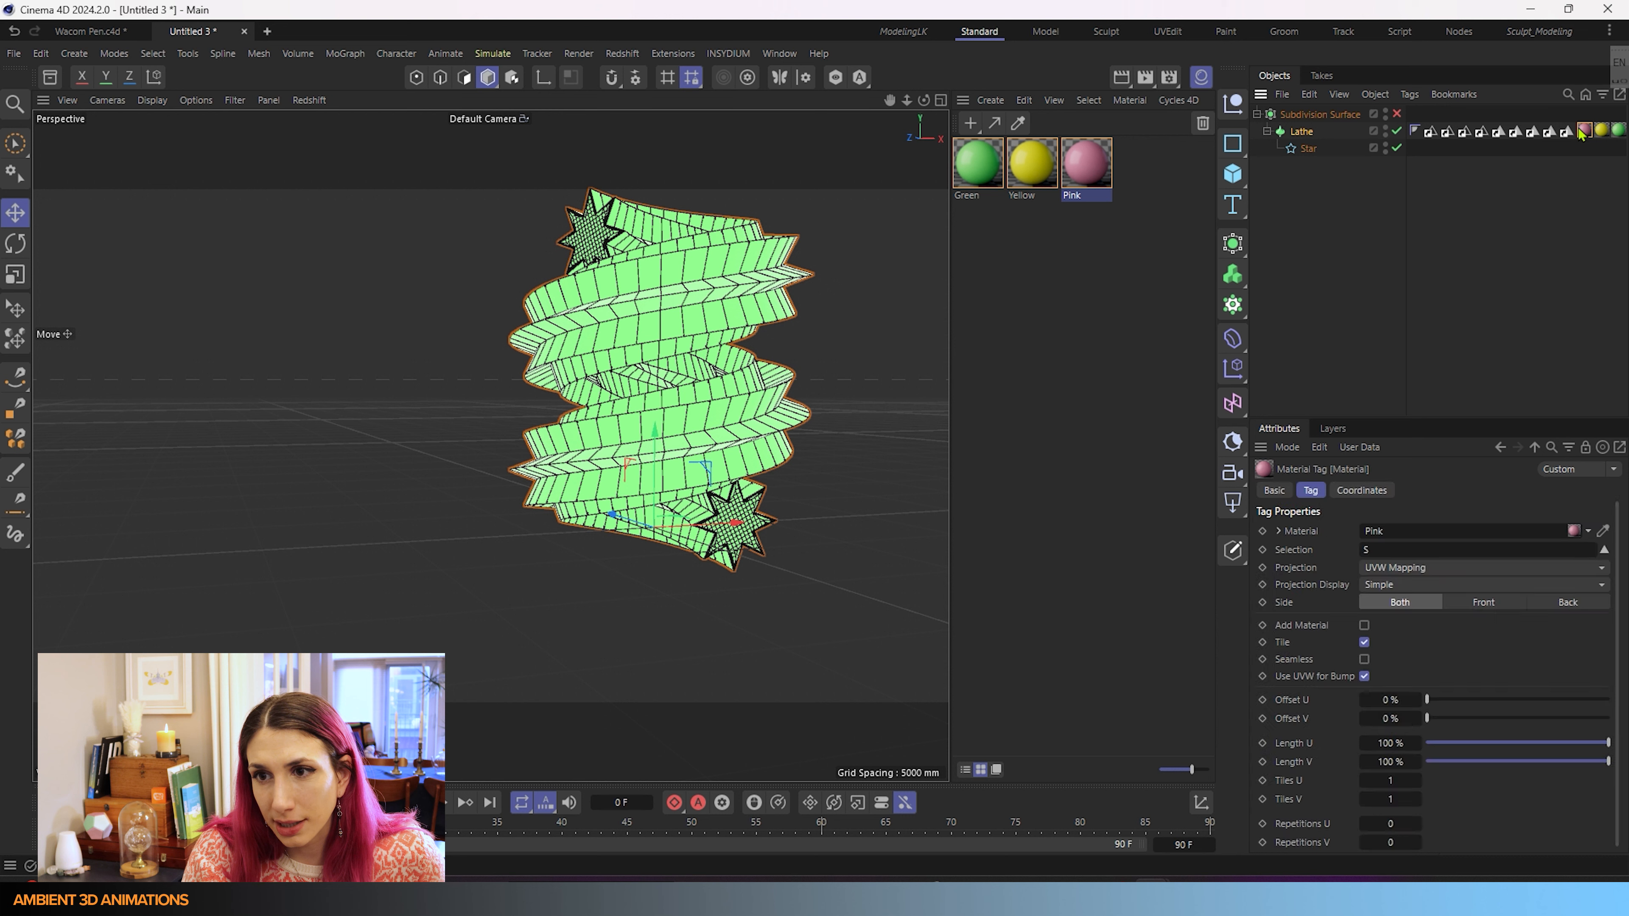
left_click(1552, 133)
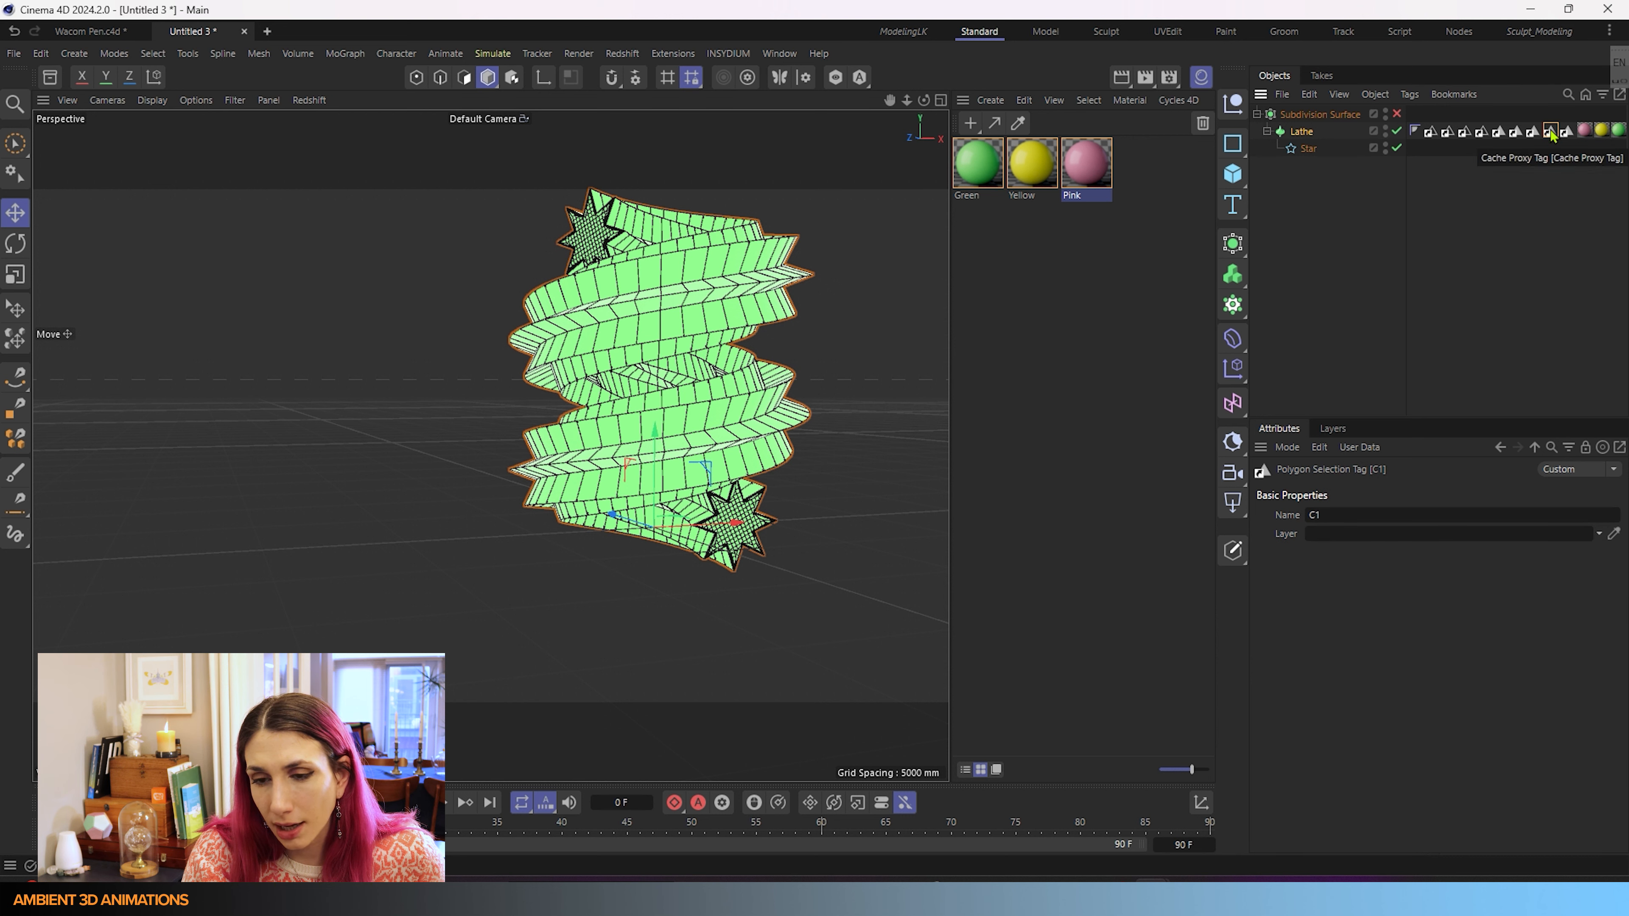
left_click(1303, 135)
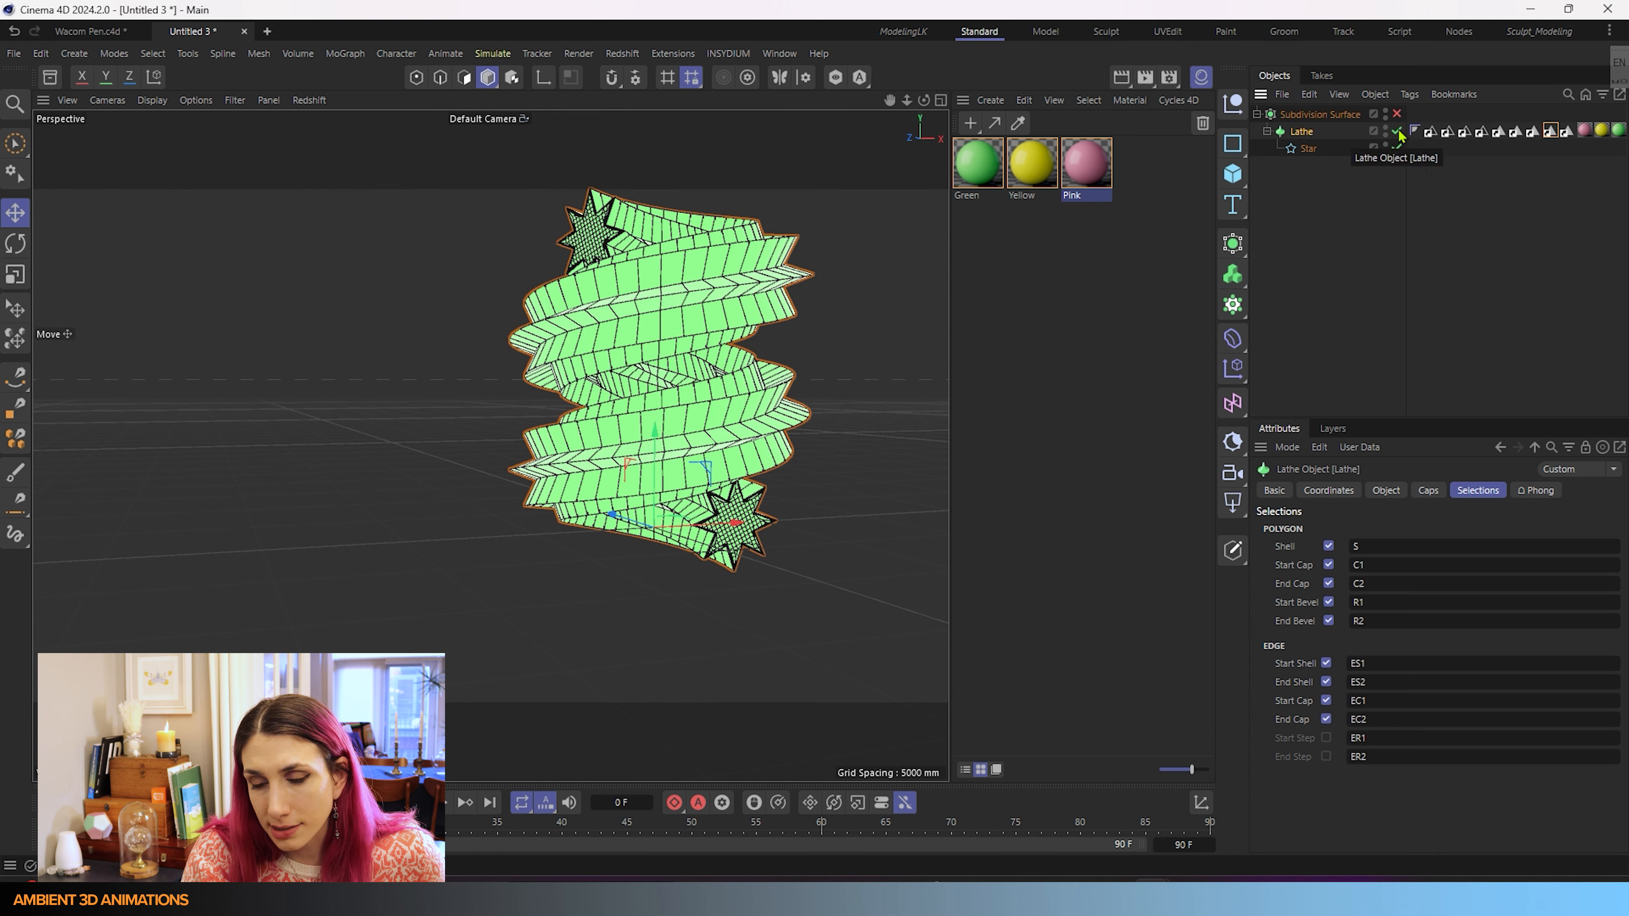
left_click(1602, 131)
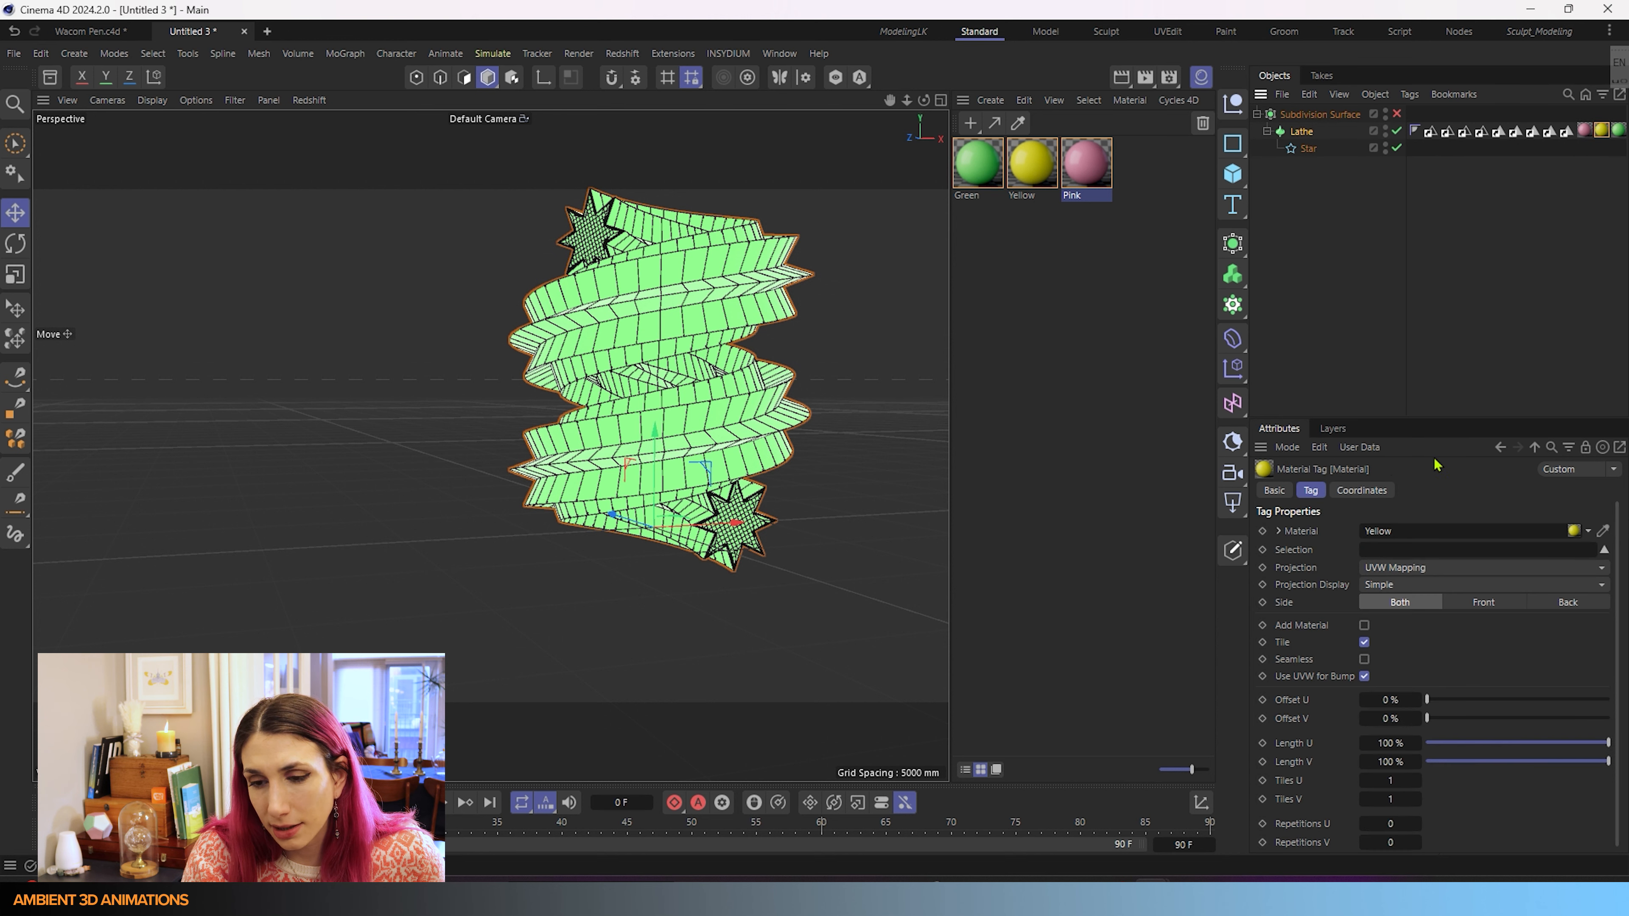
left_click(1370, 550)
type("C1")
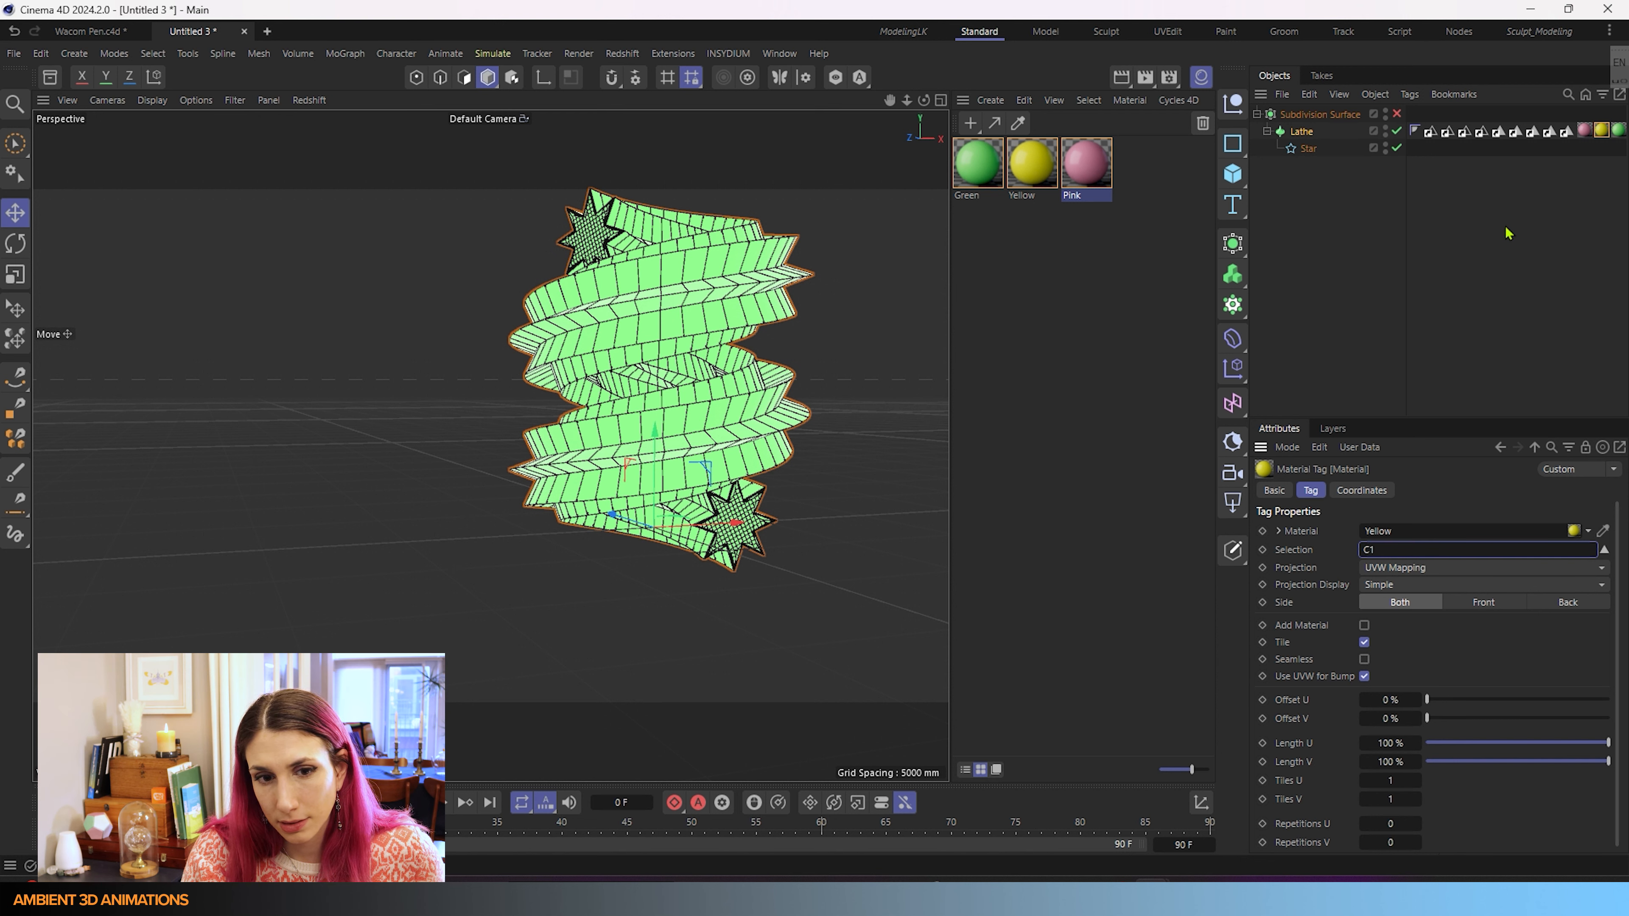
left_click(1302, 134)
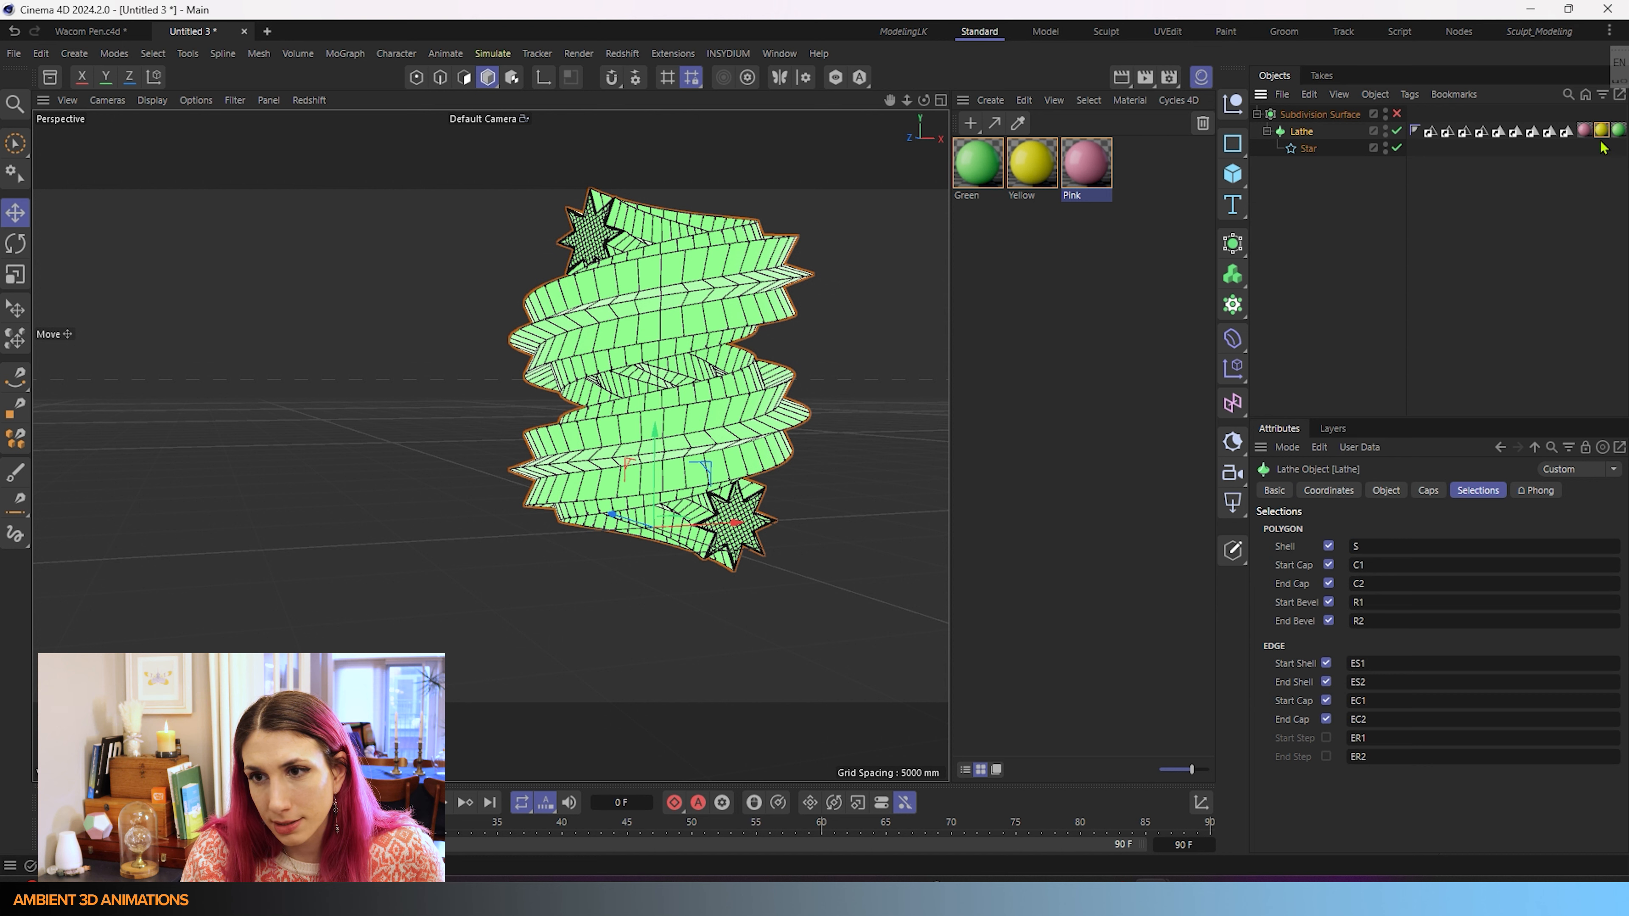
- Restrict the Lathe's Green material tag to the end cap selection C2 and check the Yellow and Pink tags' selections
left_click(1618, 131)
left_click(1383, 551)
type("C2")
key("Return")
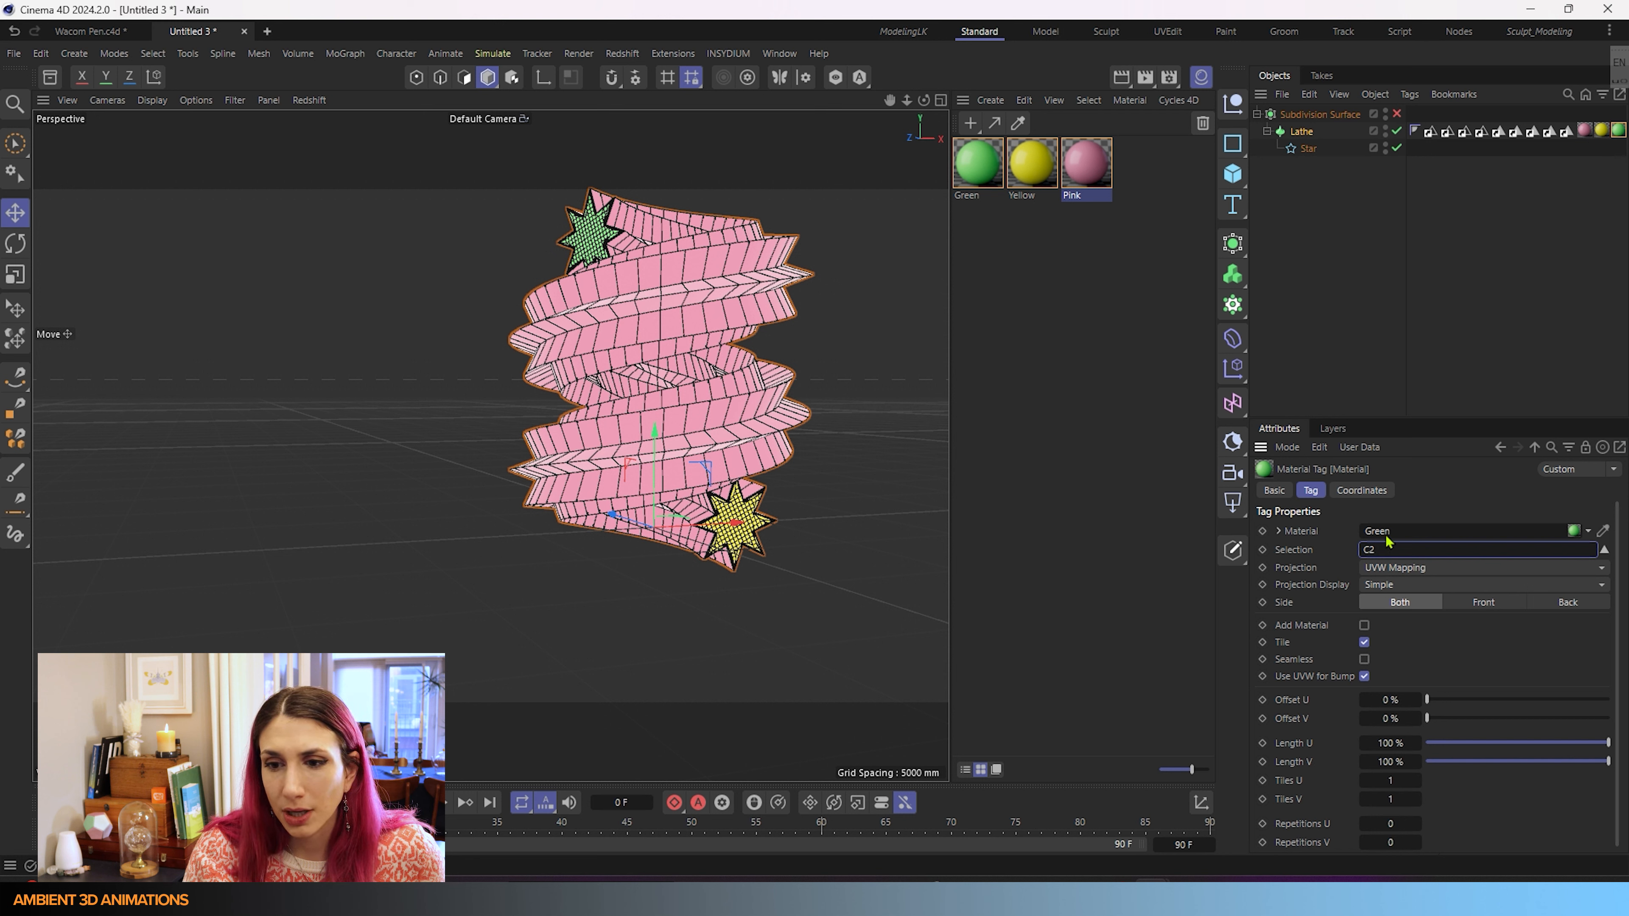
left_click(1601, 132)
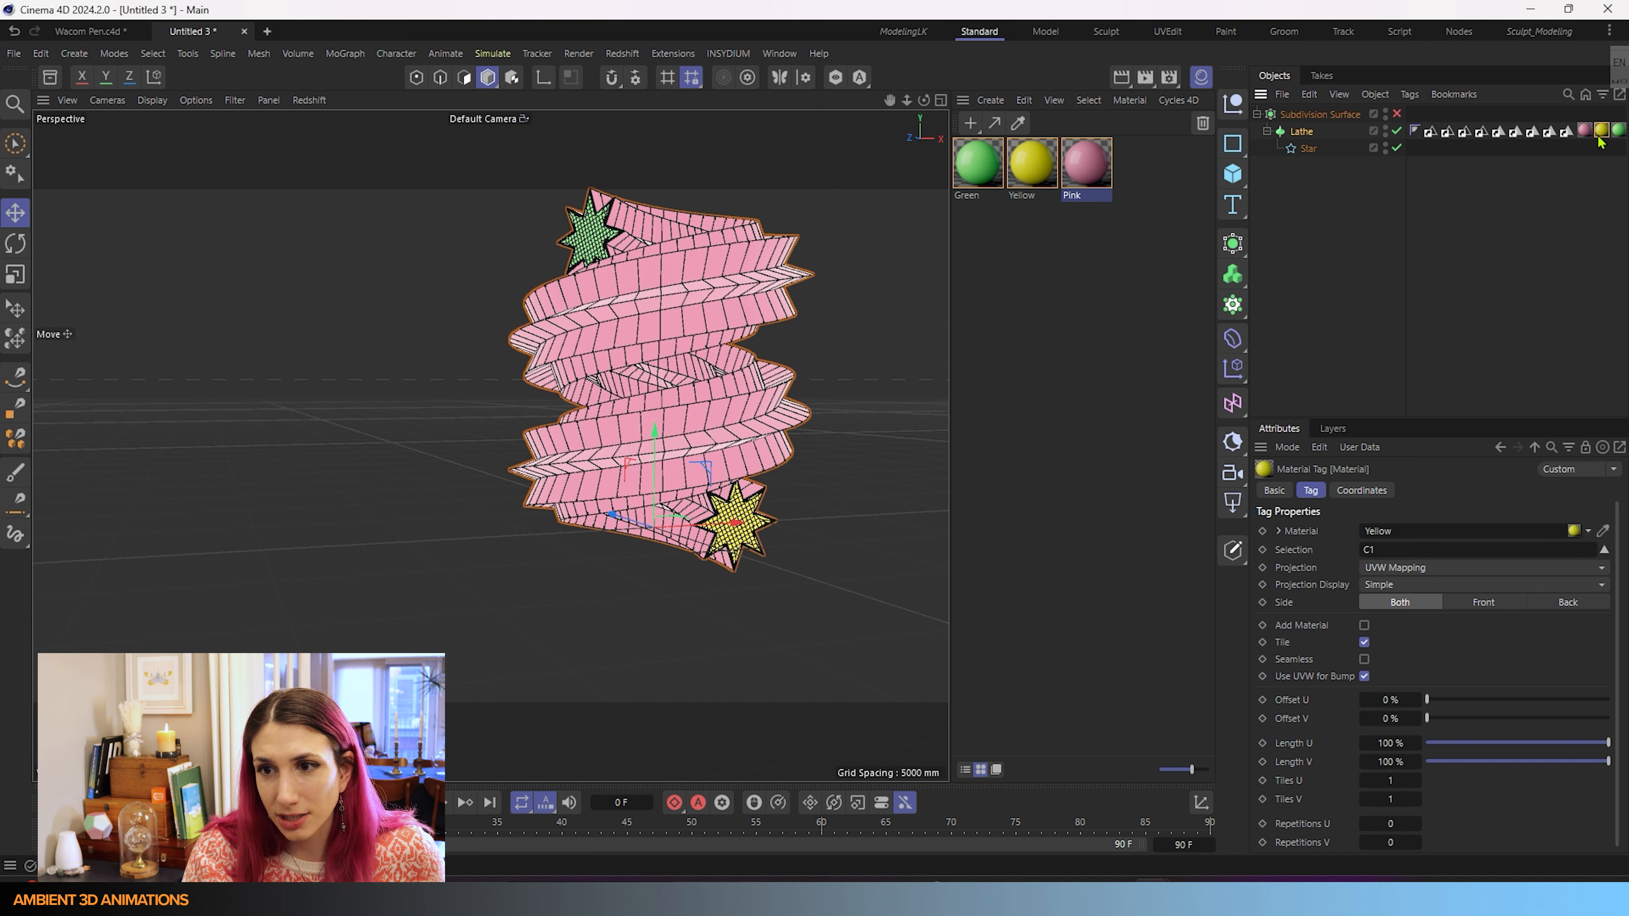
left_click(1584, 131)
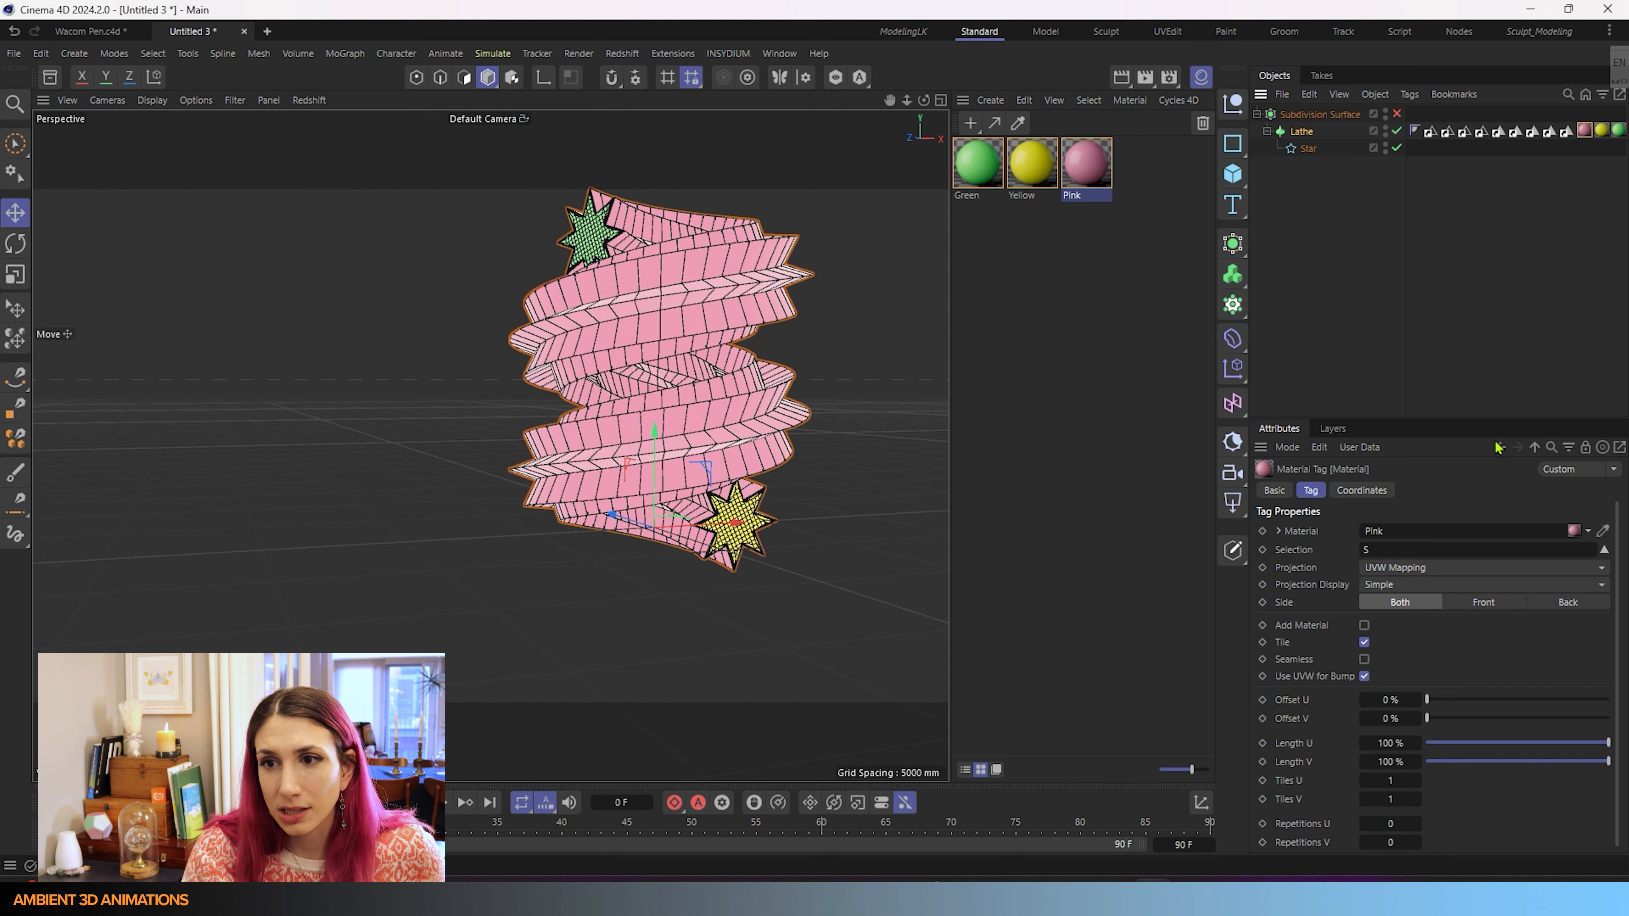
scroll(738, 334, "up", 3)
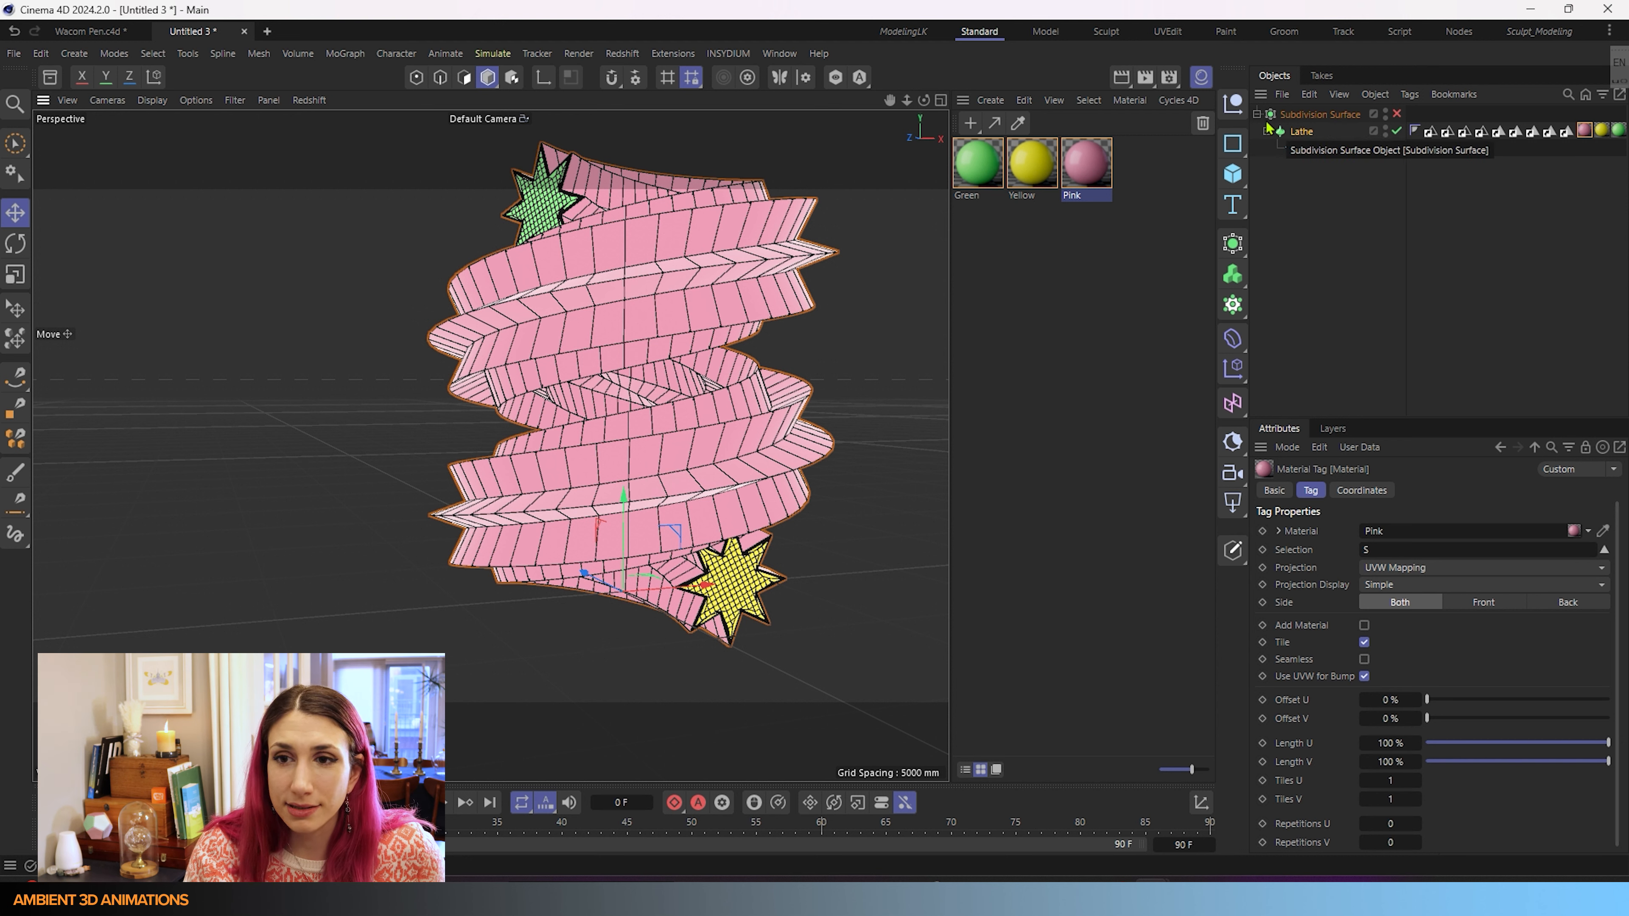
- Review the Lathe's Phong, Selections, Caps, Object, Coordinates and Basic properties, including its Display Color options
left_click(1302, 132)
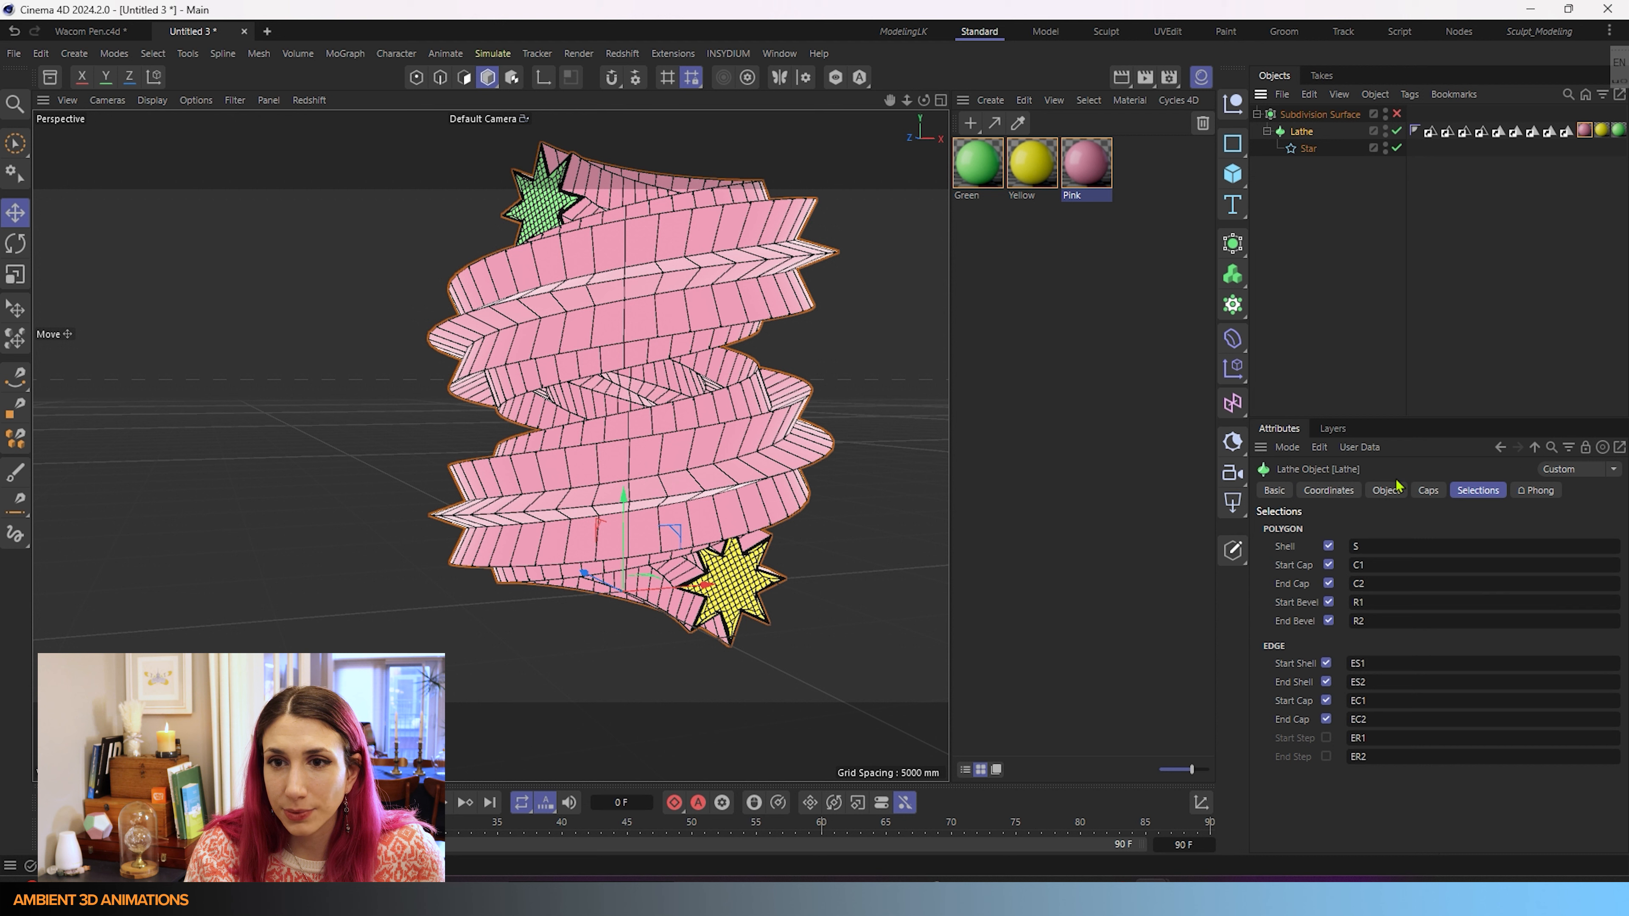
left_click(1536, 491)
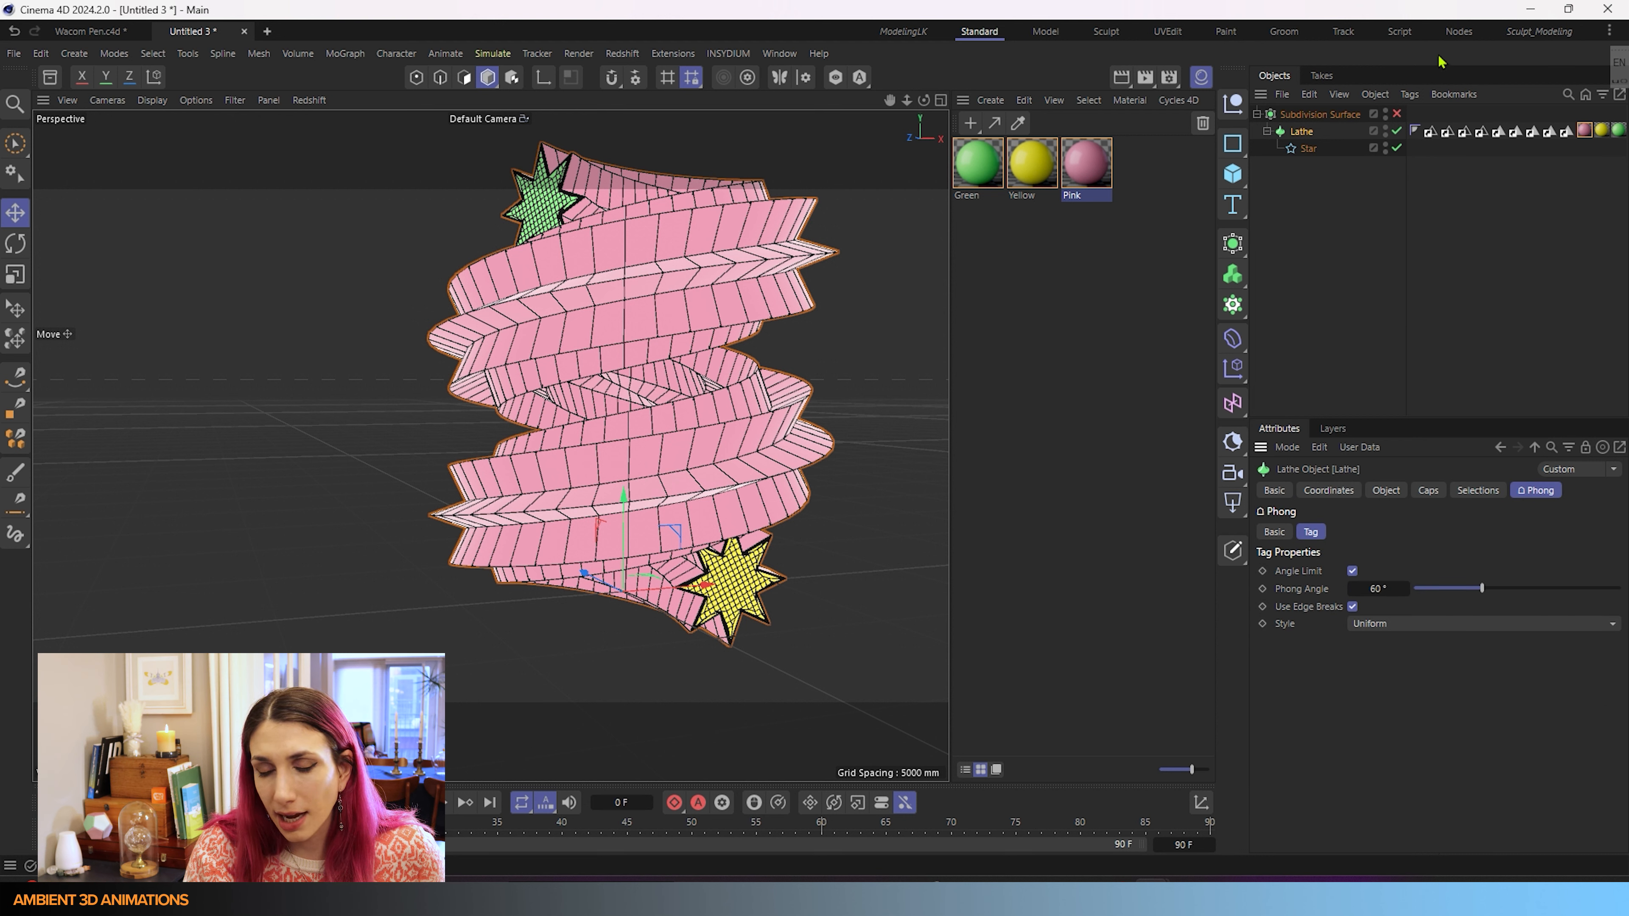
left_click_drag(1248, 230, 1158, 228)
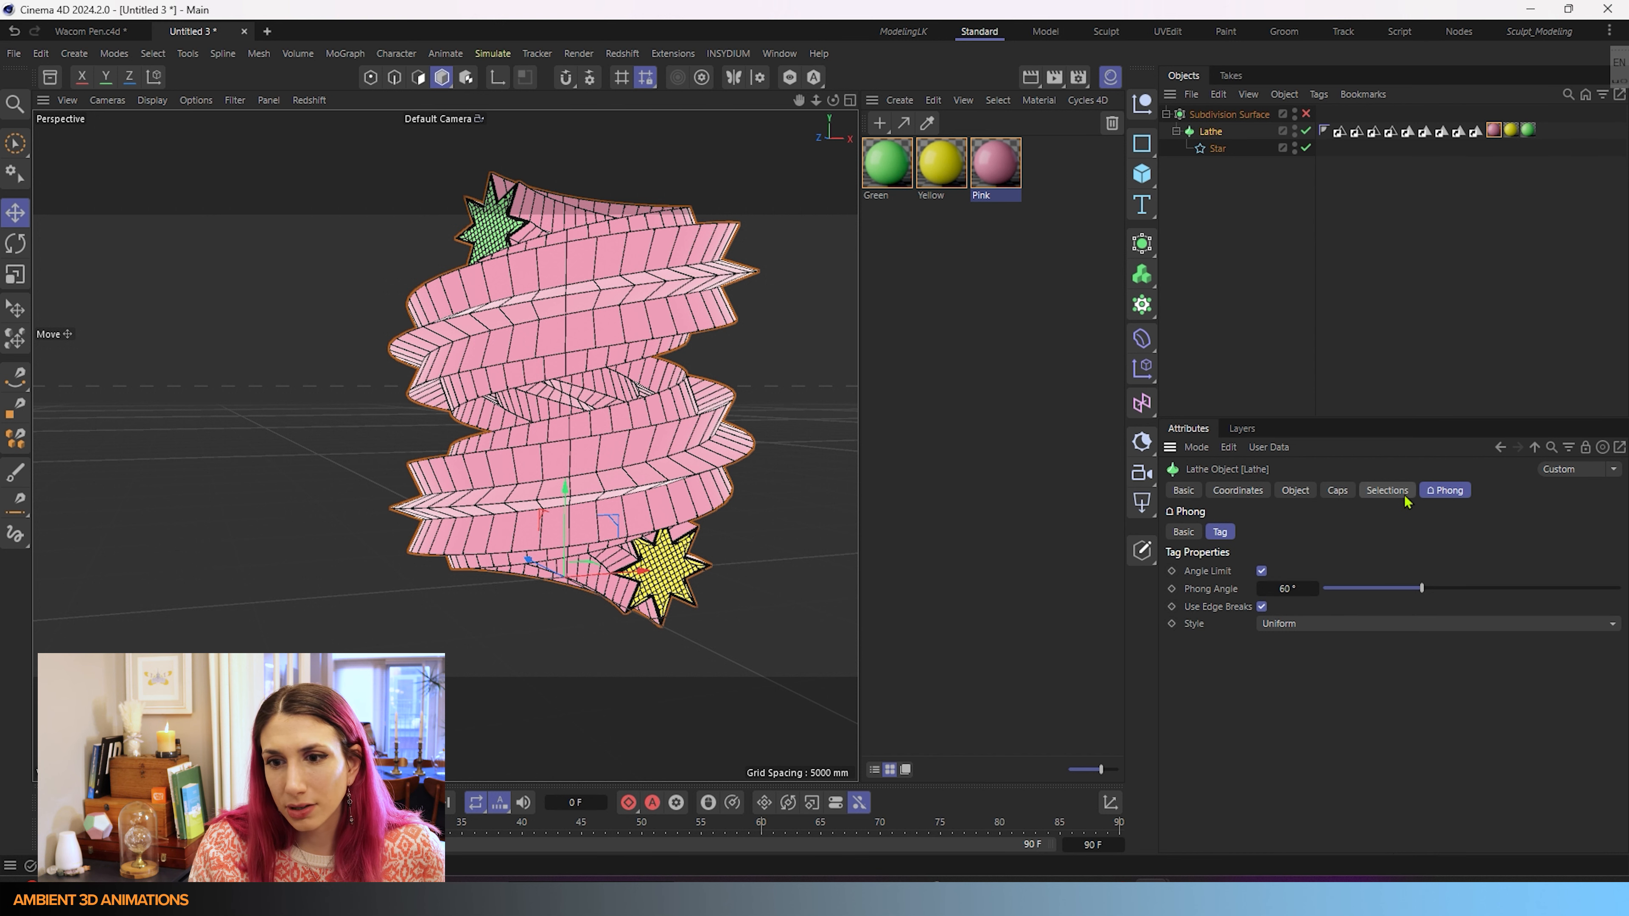
left_click(1391, 491)
left_click(1335, 492)
left_click(1308, 494)
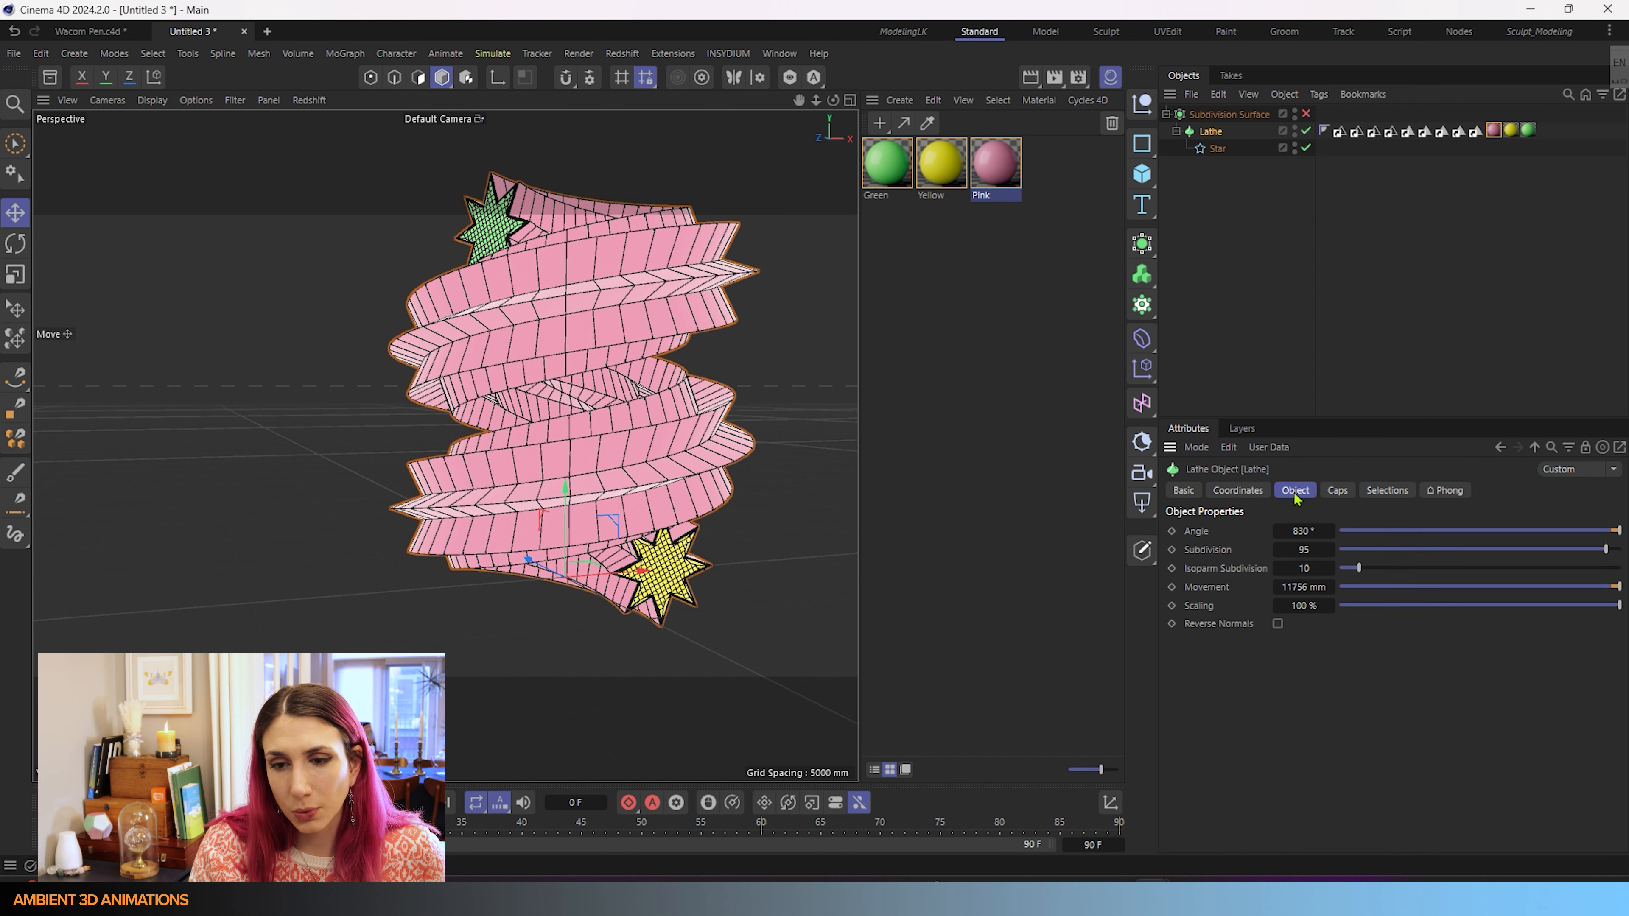
left_click(1263, 496)
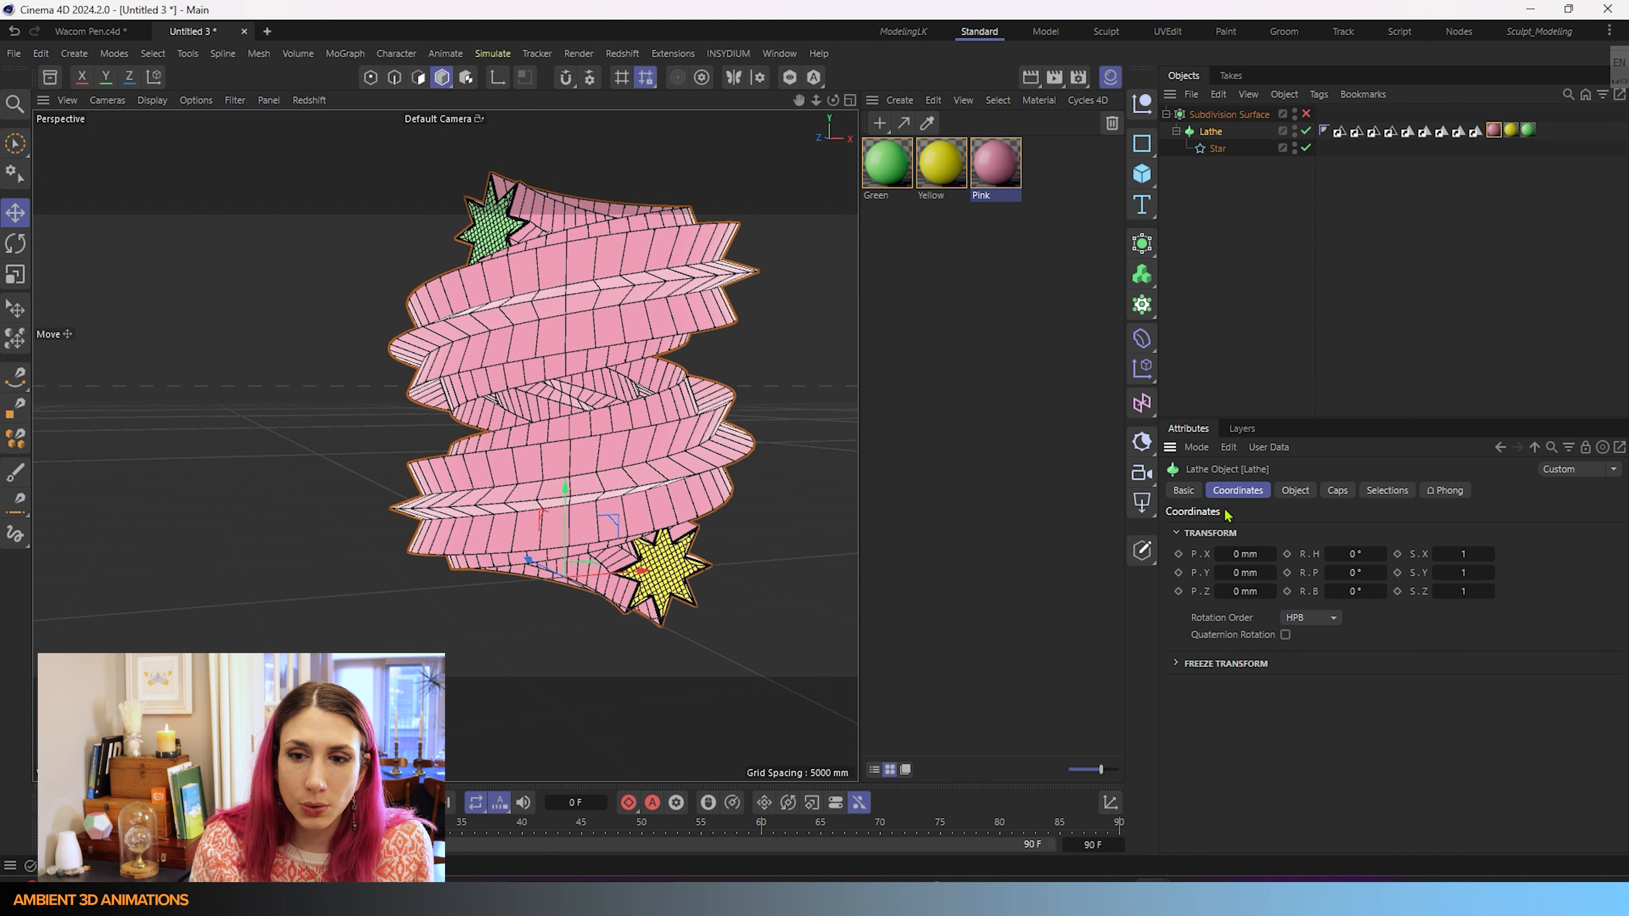
left_click(1183, 492)
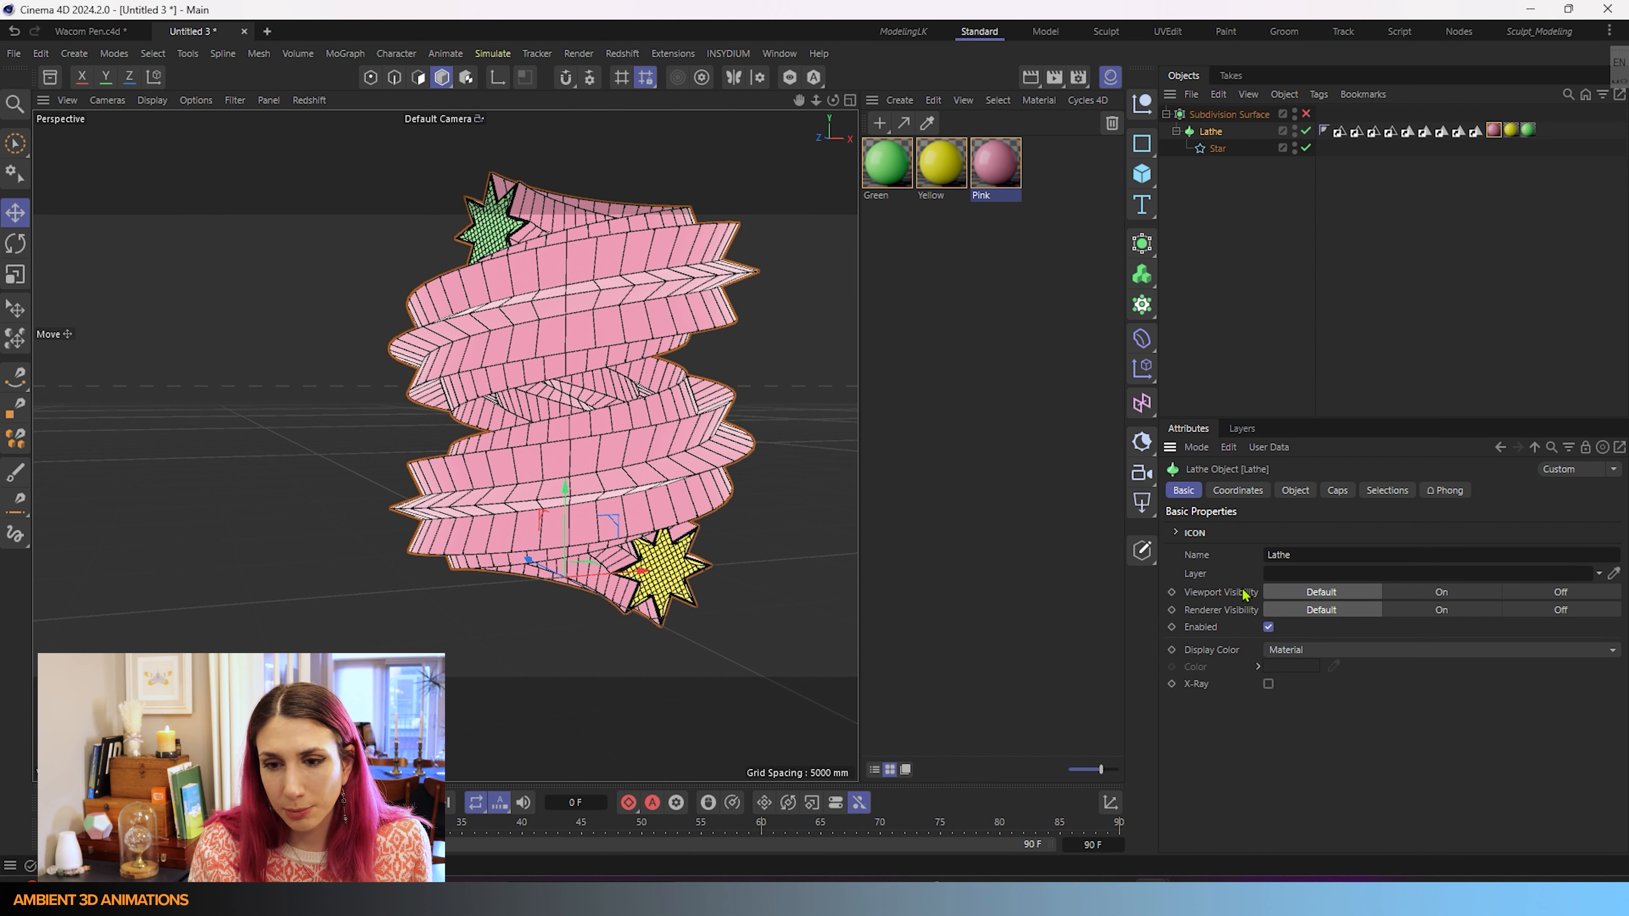
left_click(1269, 627)
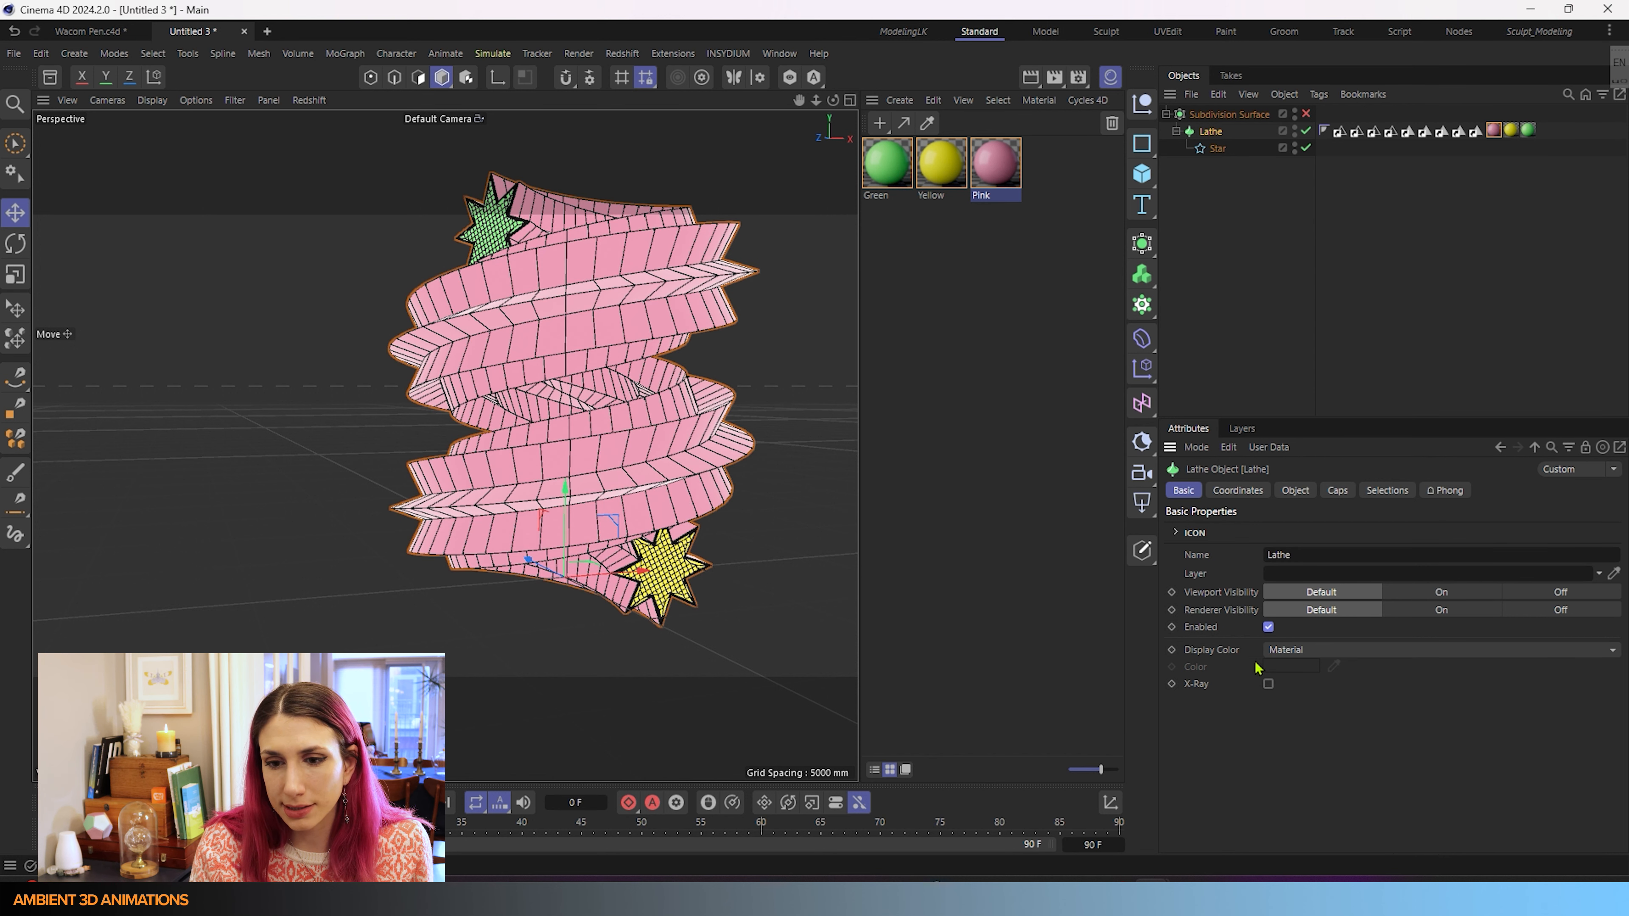
left_click(1306, 655)
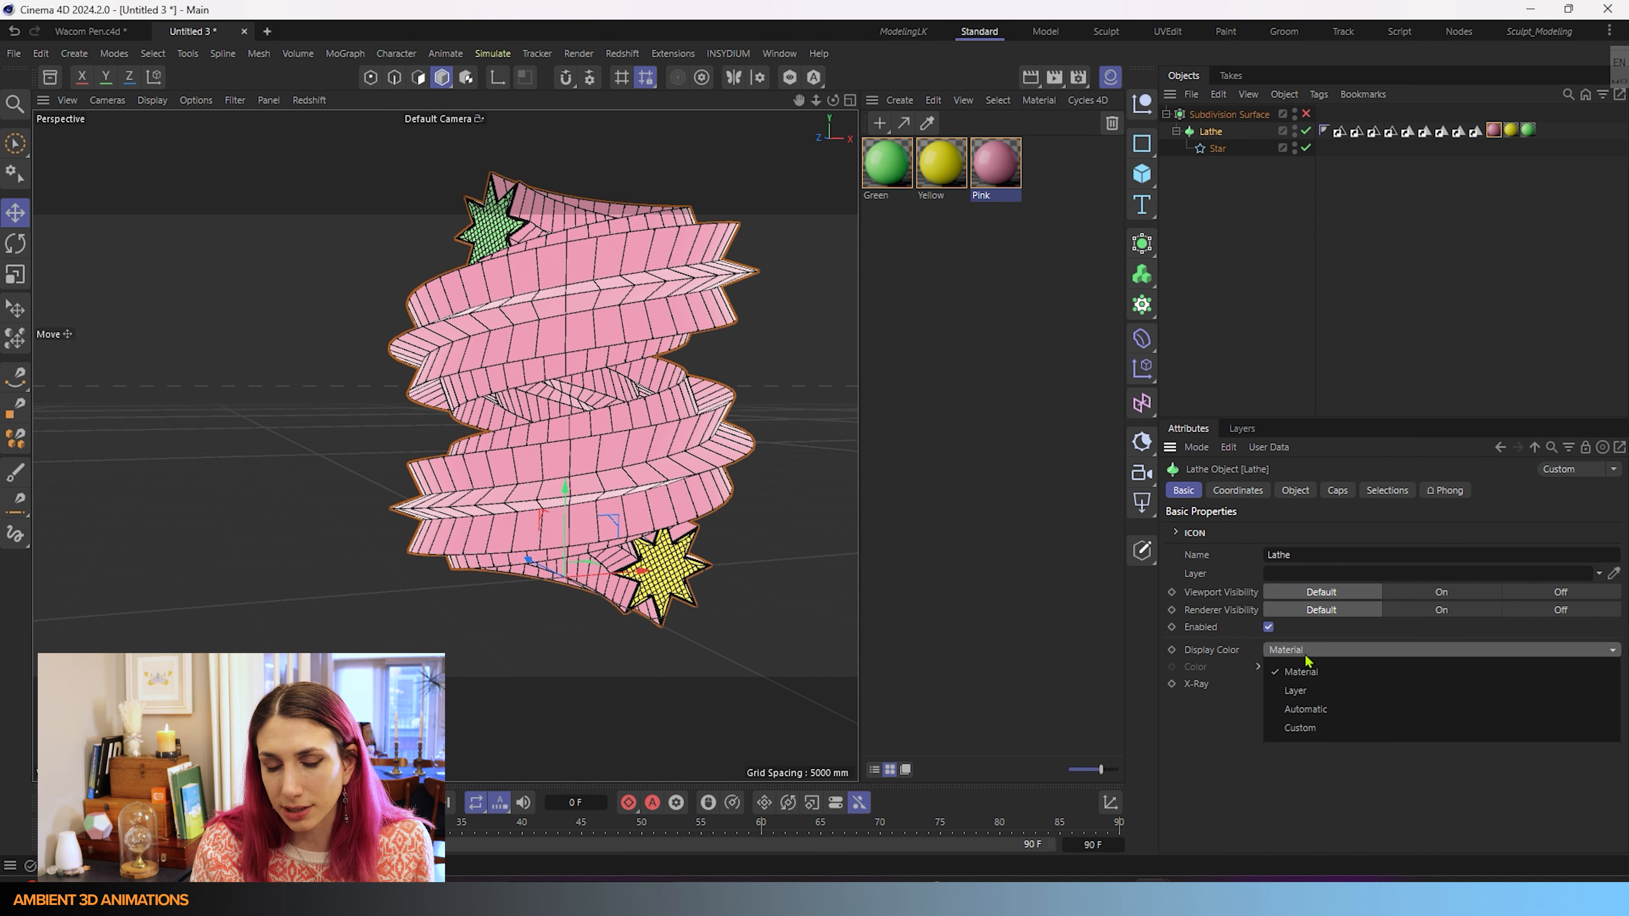
left_click(1197, 783)
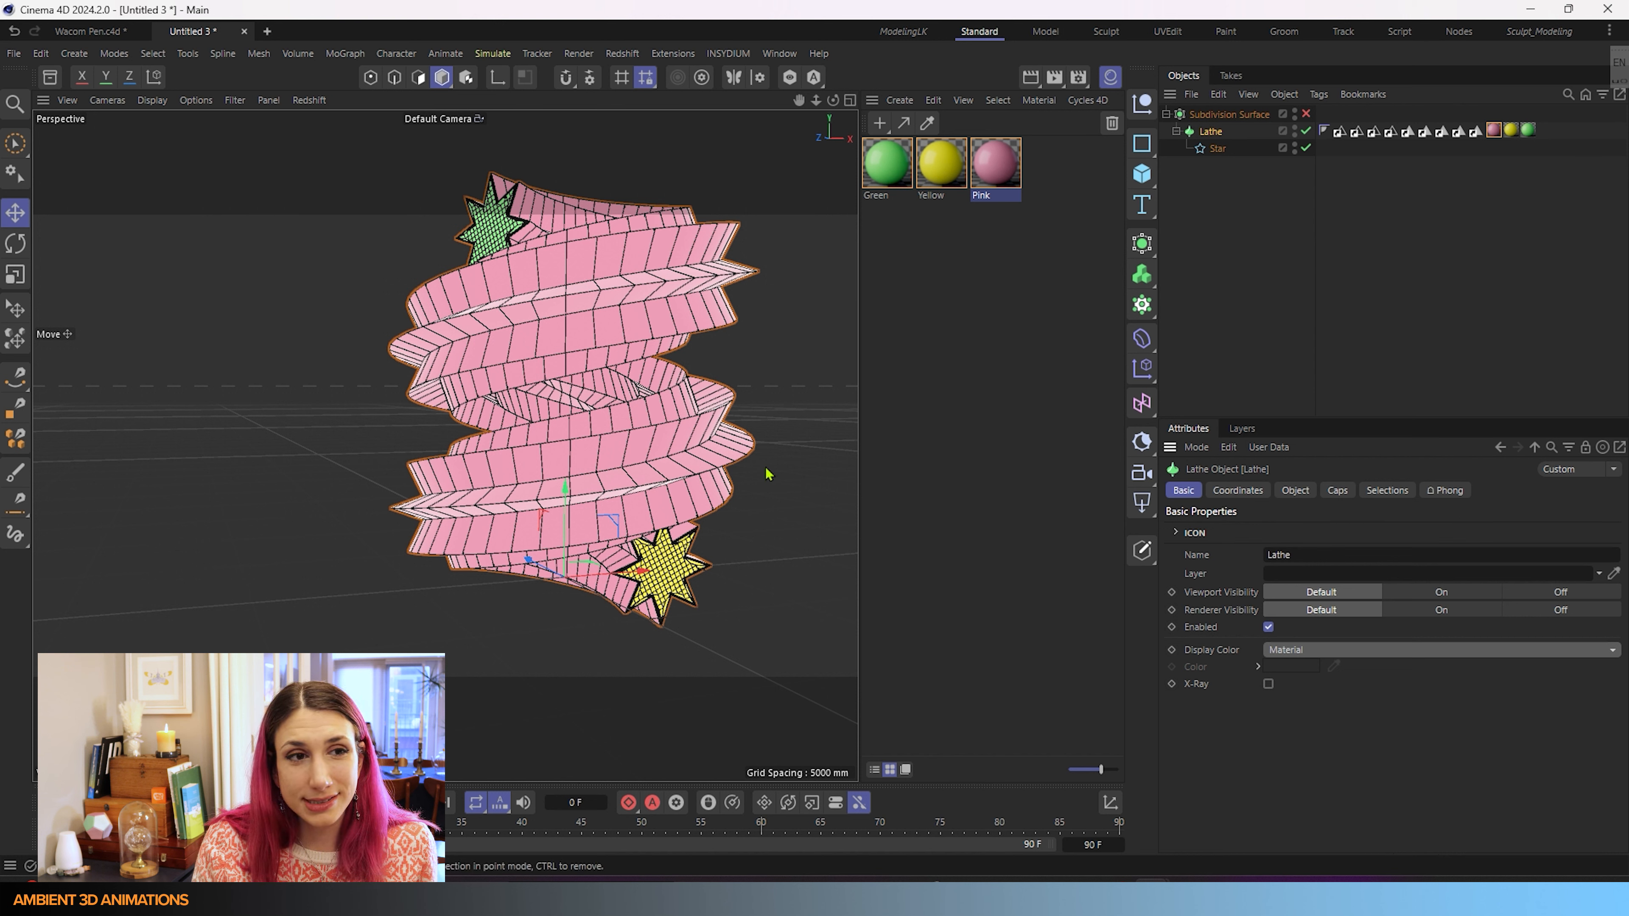
- Switch to the Wacom Pen.c4d document and unlock the Reference layer holding the pen image plane
left_click(82, 32)
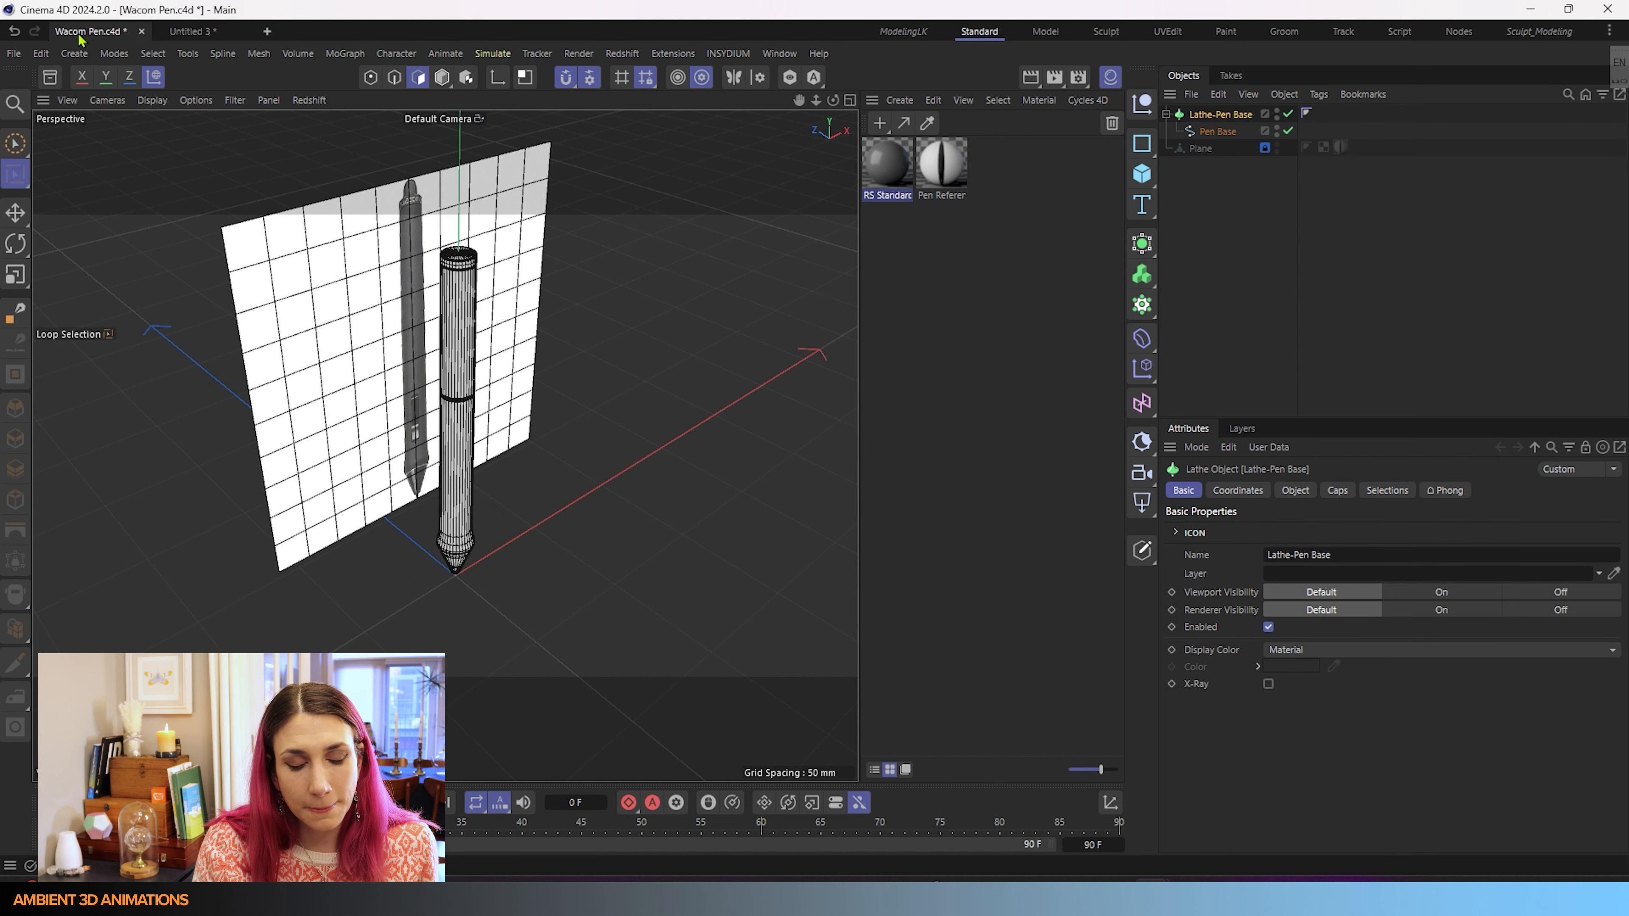
left_click_drag(466, 442, 323, 373, "alt")
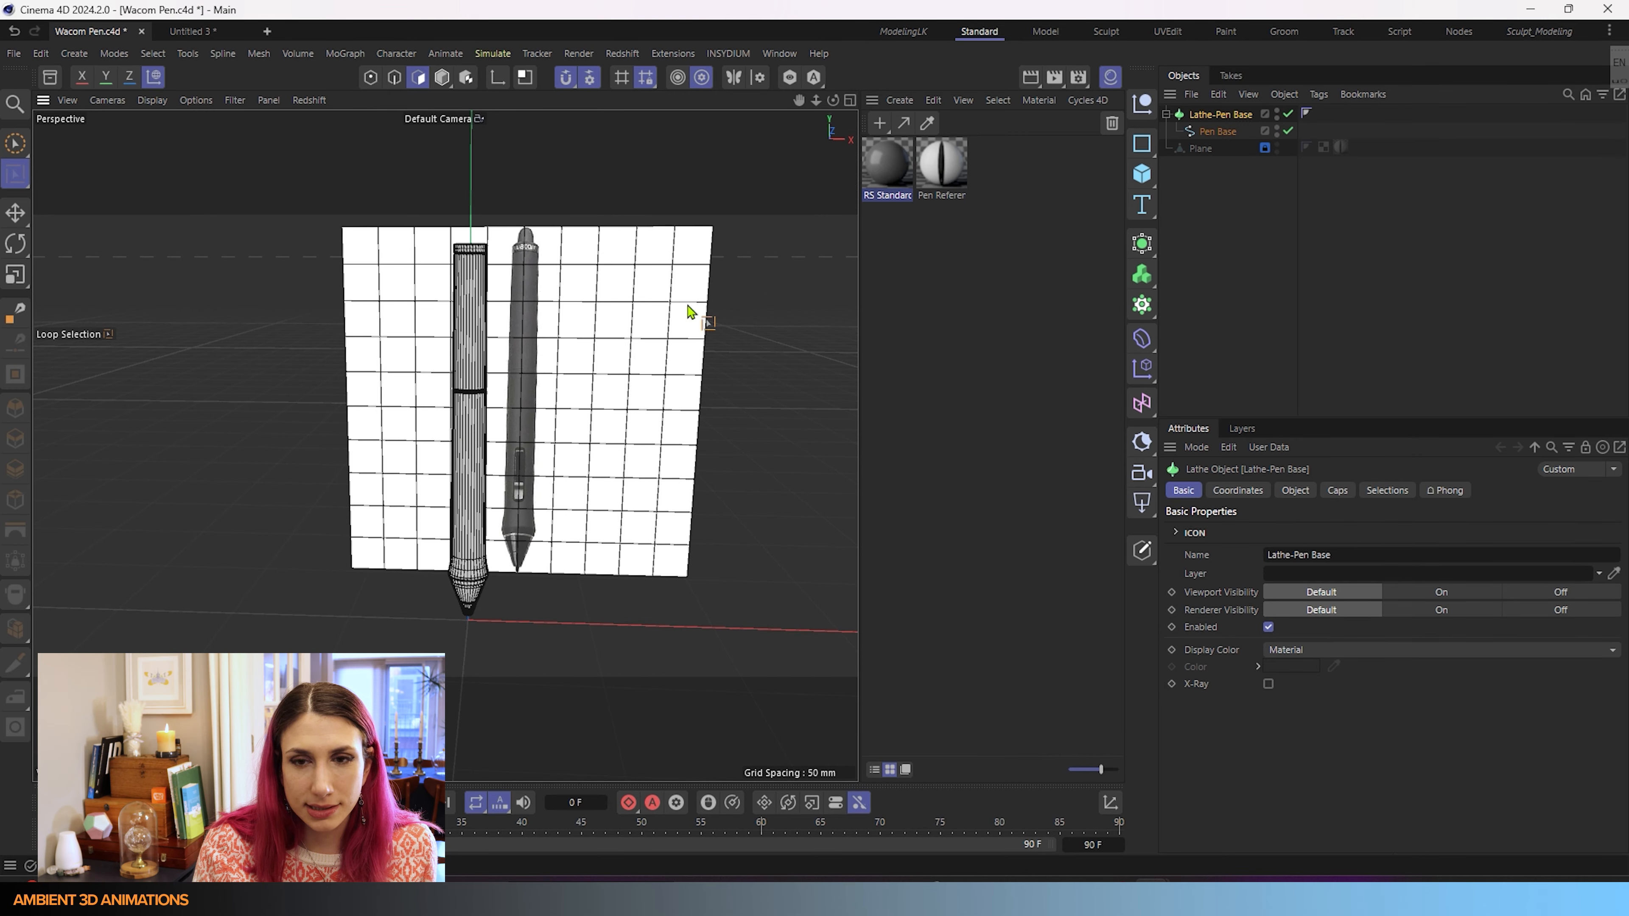
left_click(1205, 154)
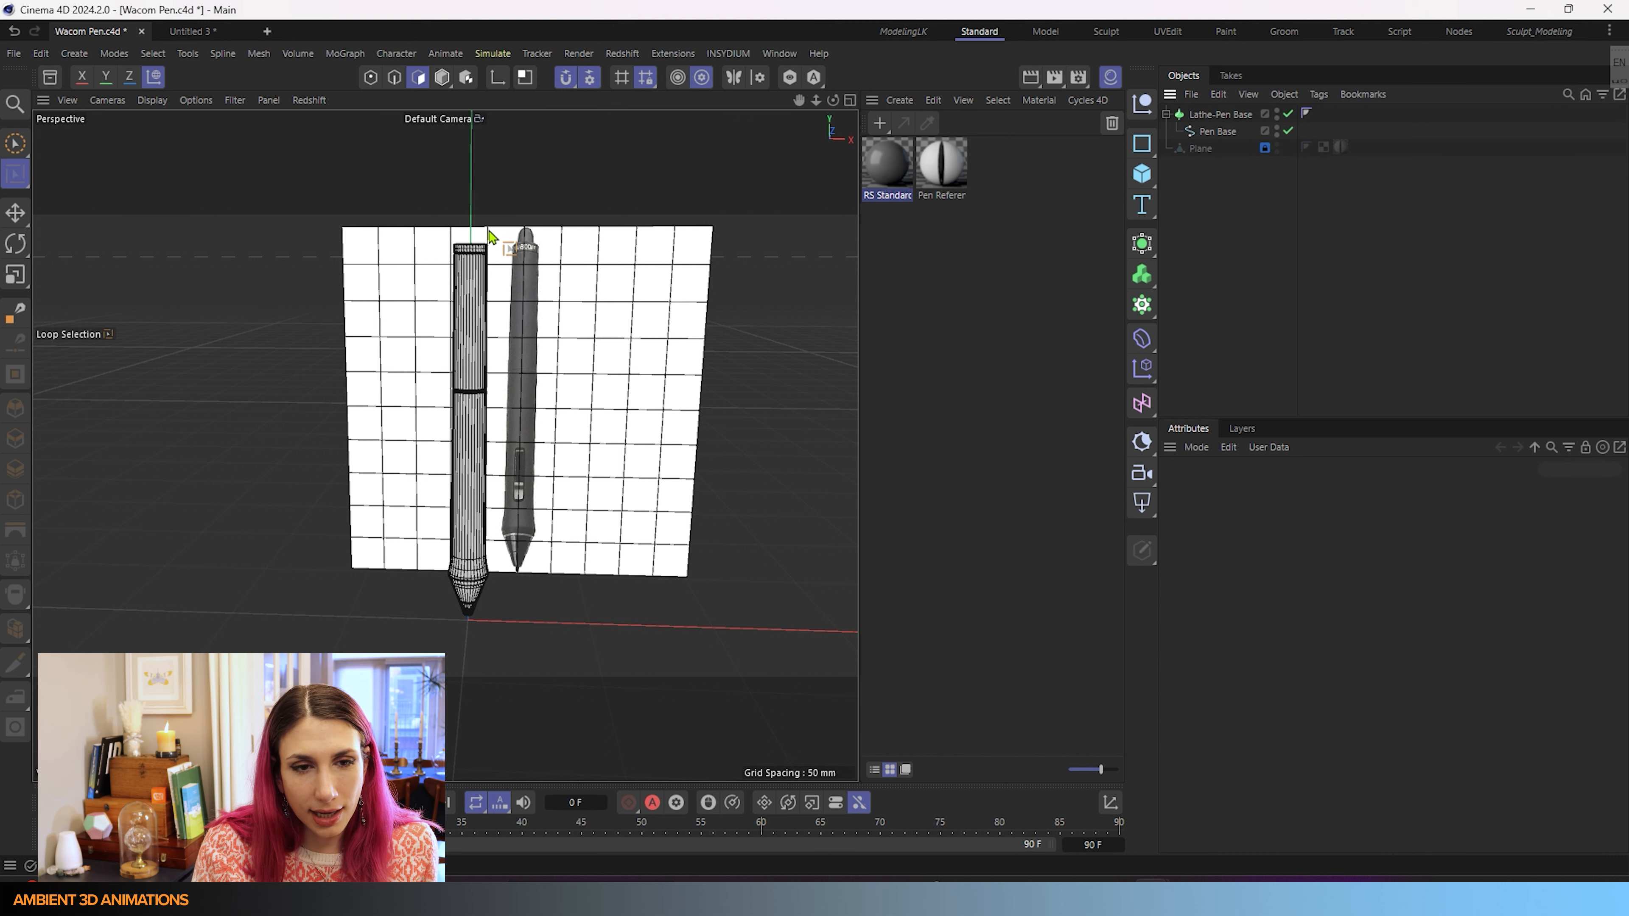
scroll(525, 244, "up", 4)
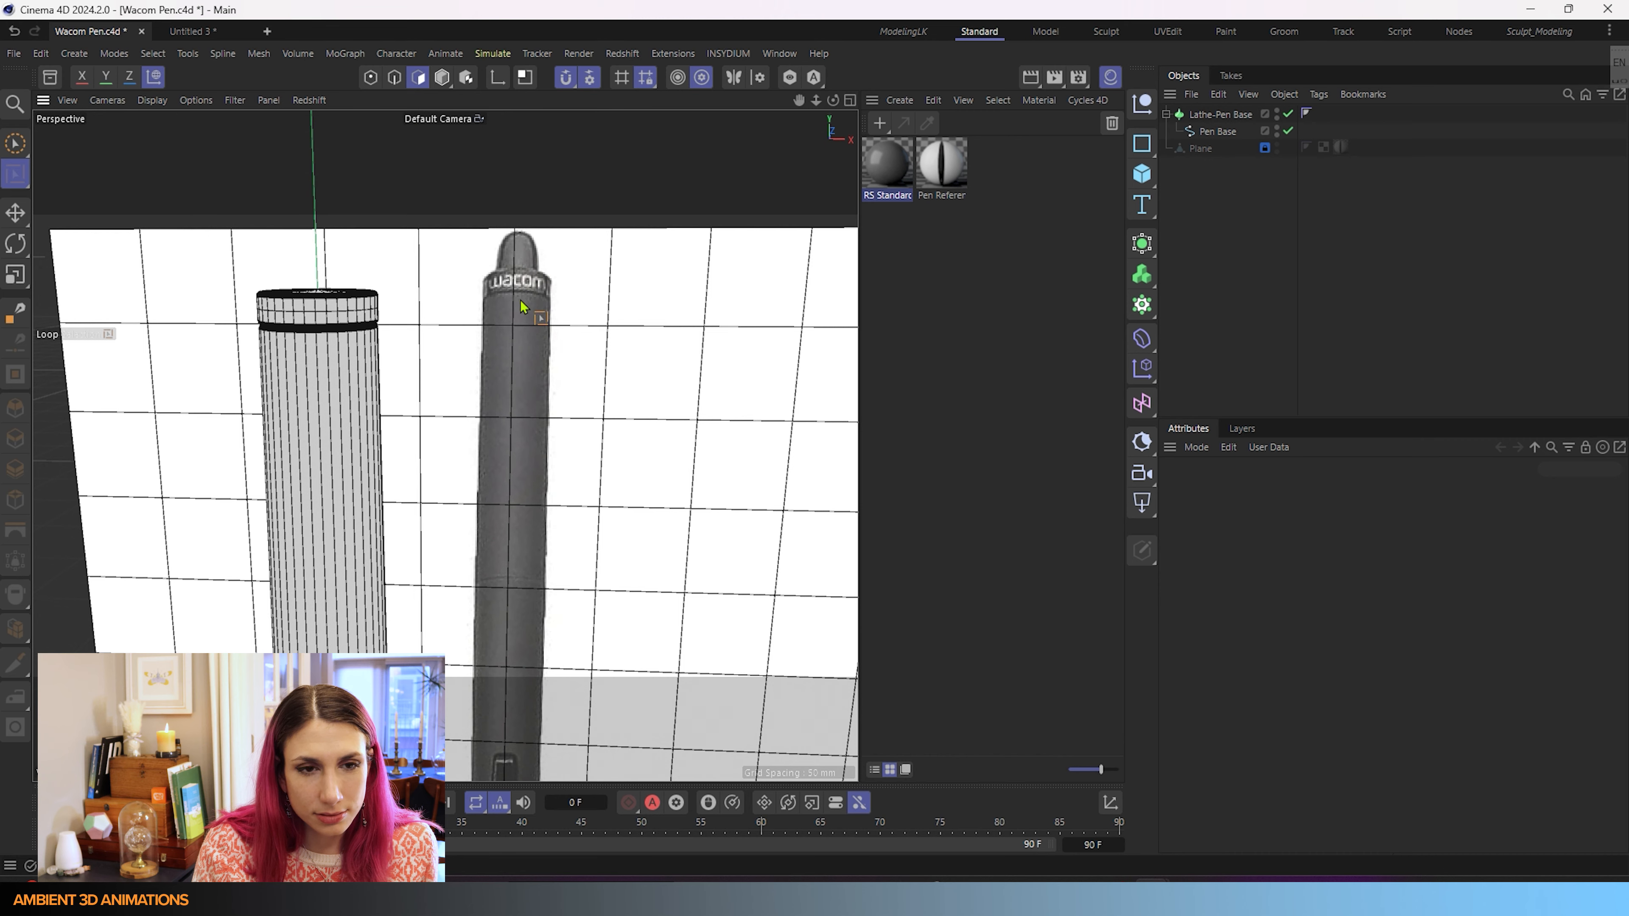
scroll(583, 567, "down", 2)
scroll(582, 567, "down", 3)
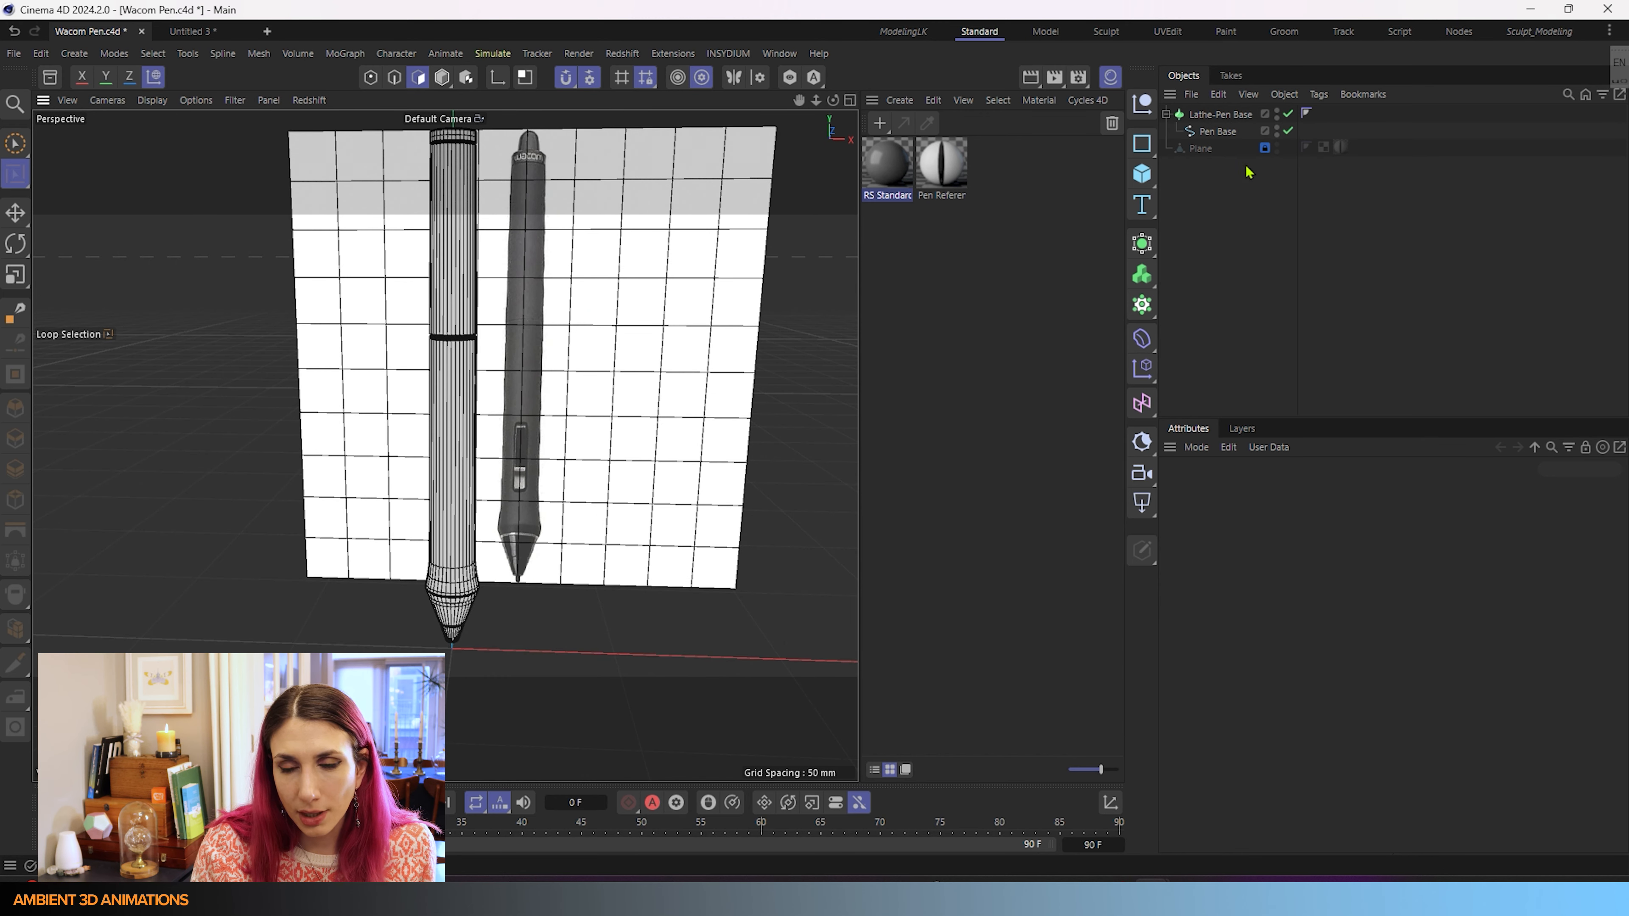
left_click(1241, 428)
left_click(1314, 507)
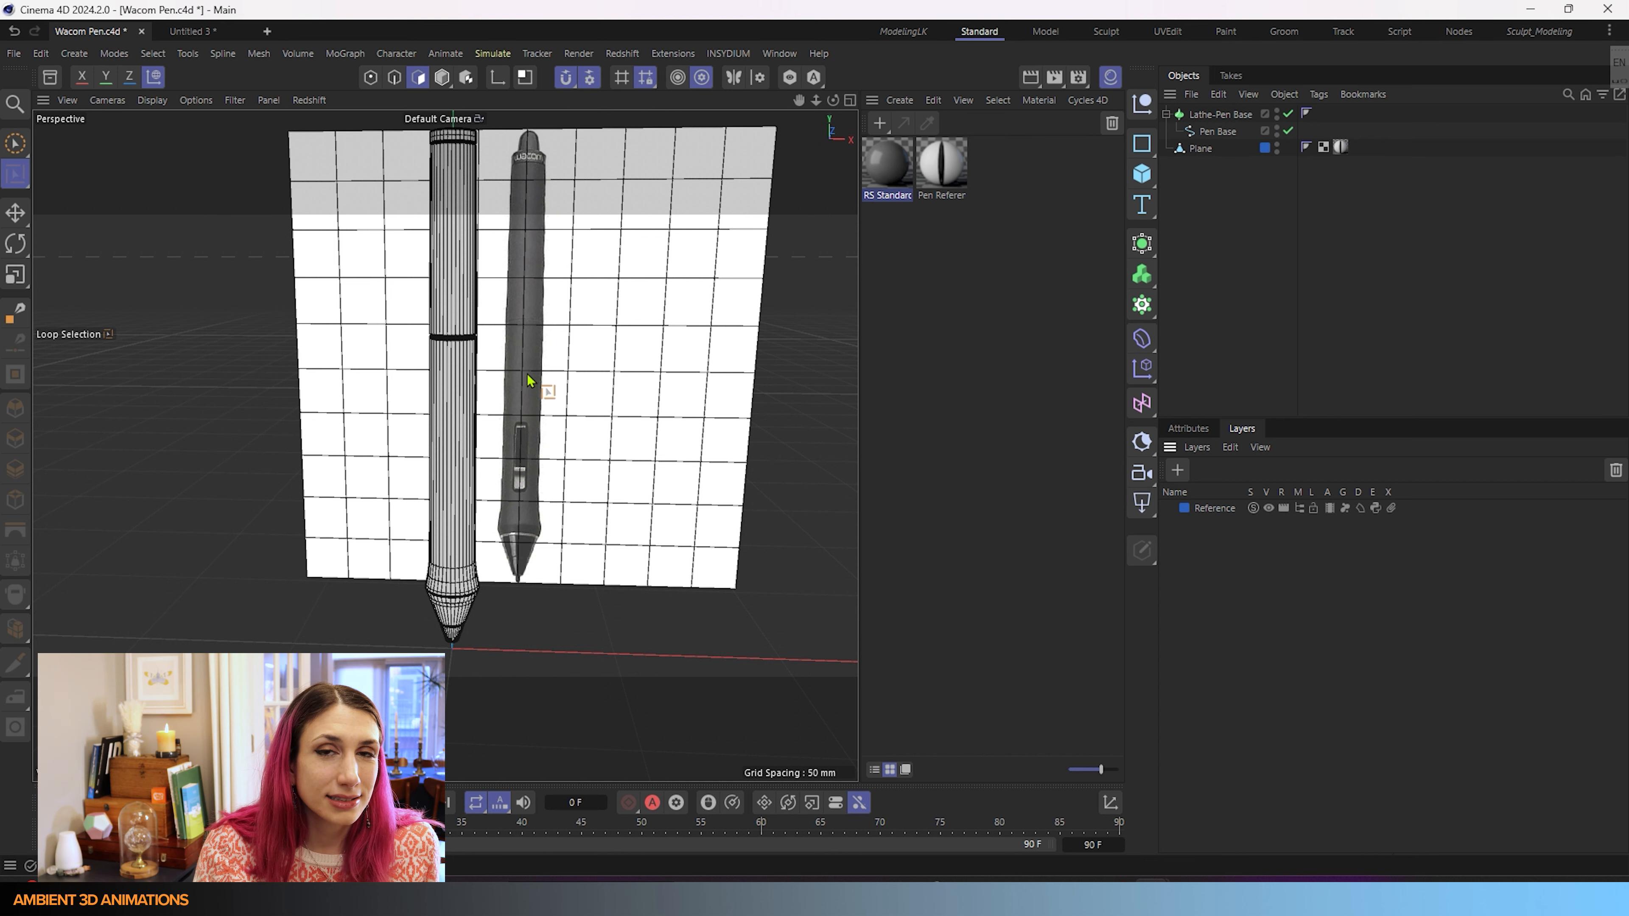
- Examine the reference pen's side buttons and tip next to the lathed pen in the perspective view
middle_click_drag(563, 371, 545, 474, "alt")
scroll(548, 475, "down", 5)
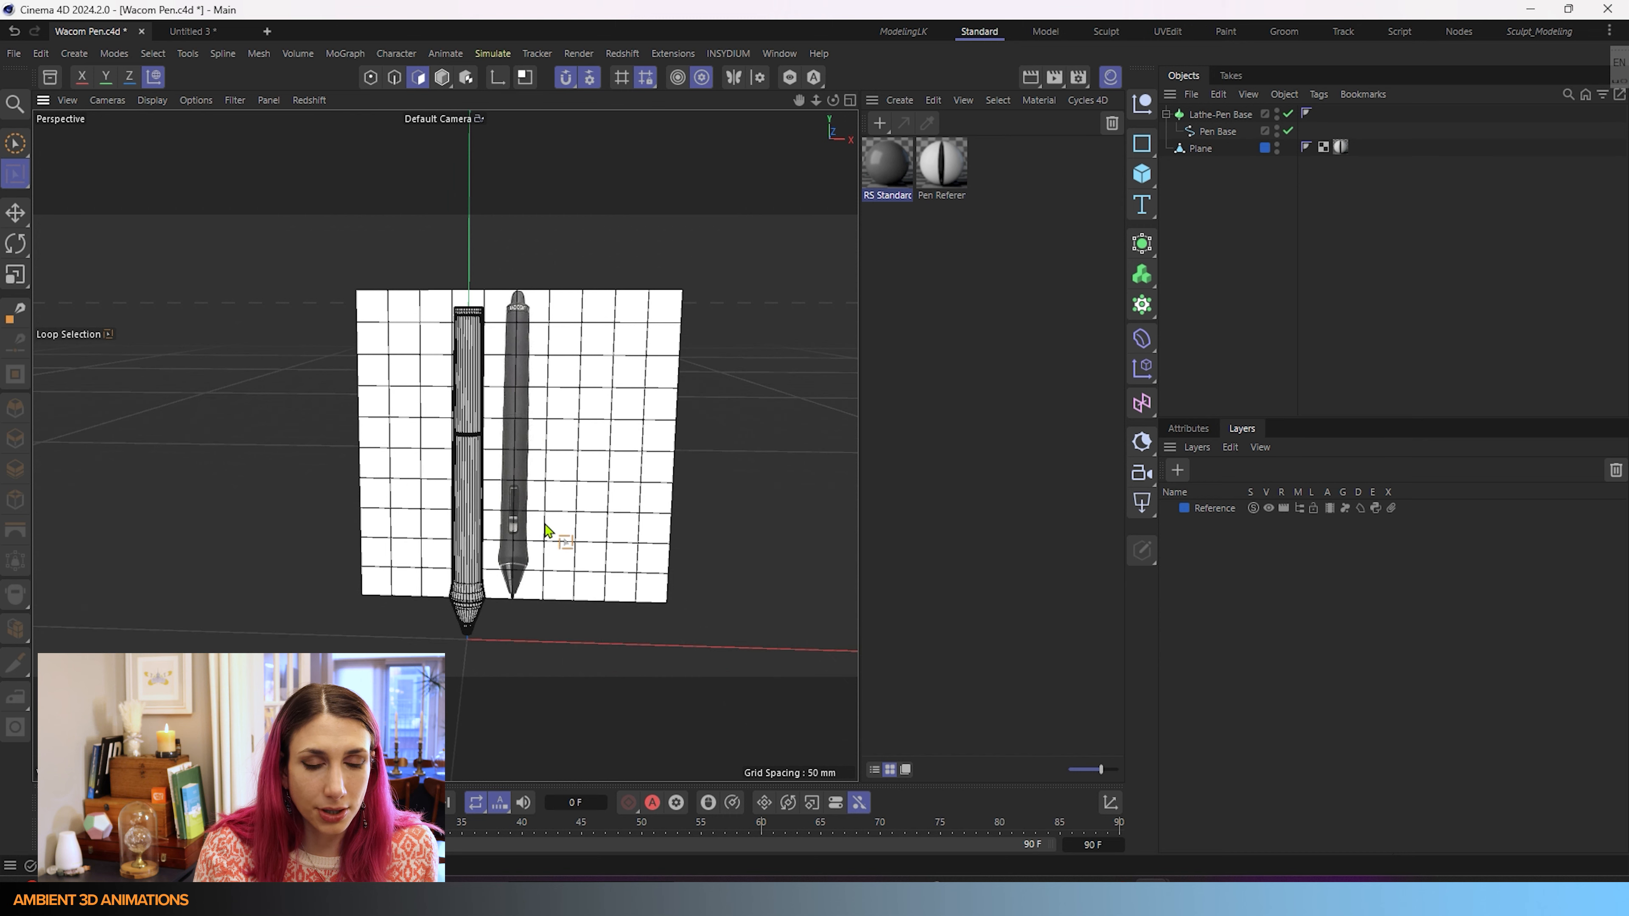
scroll(550, 511, "down", 3)
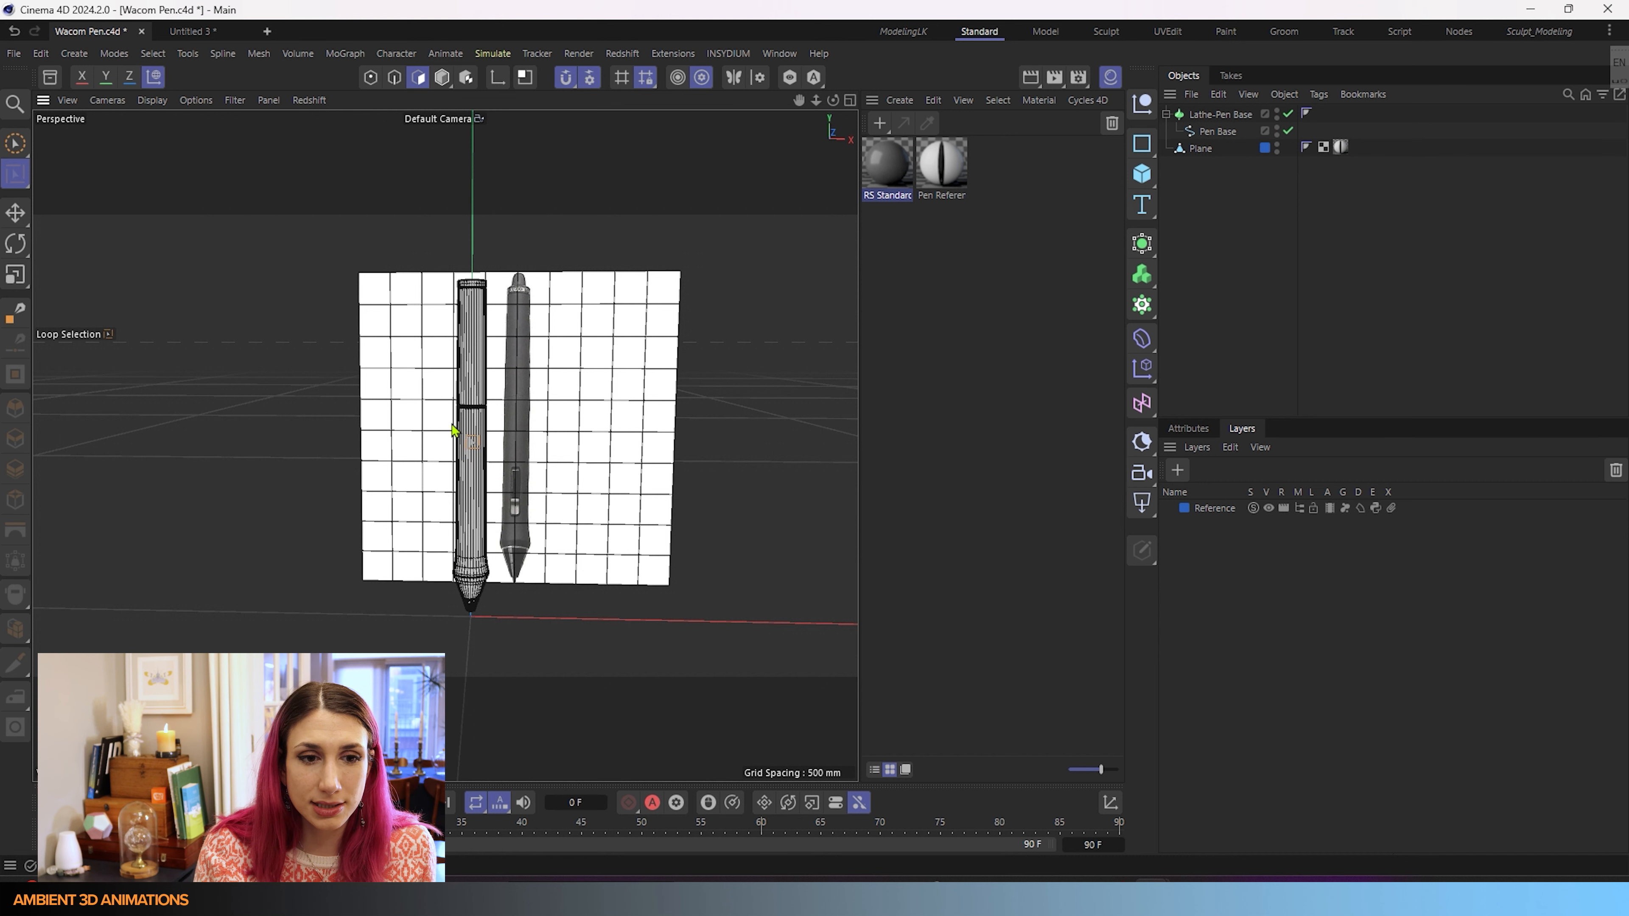
scroll(520, 517, "up", 3)
scroll(520, 516, "up", 2)
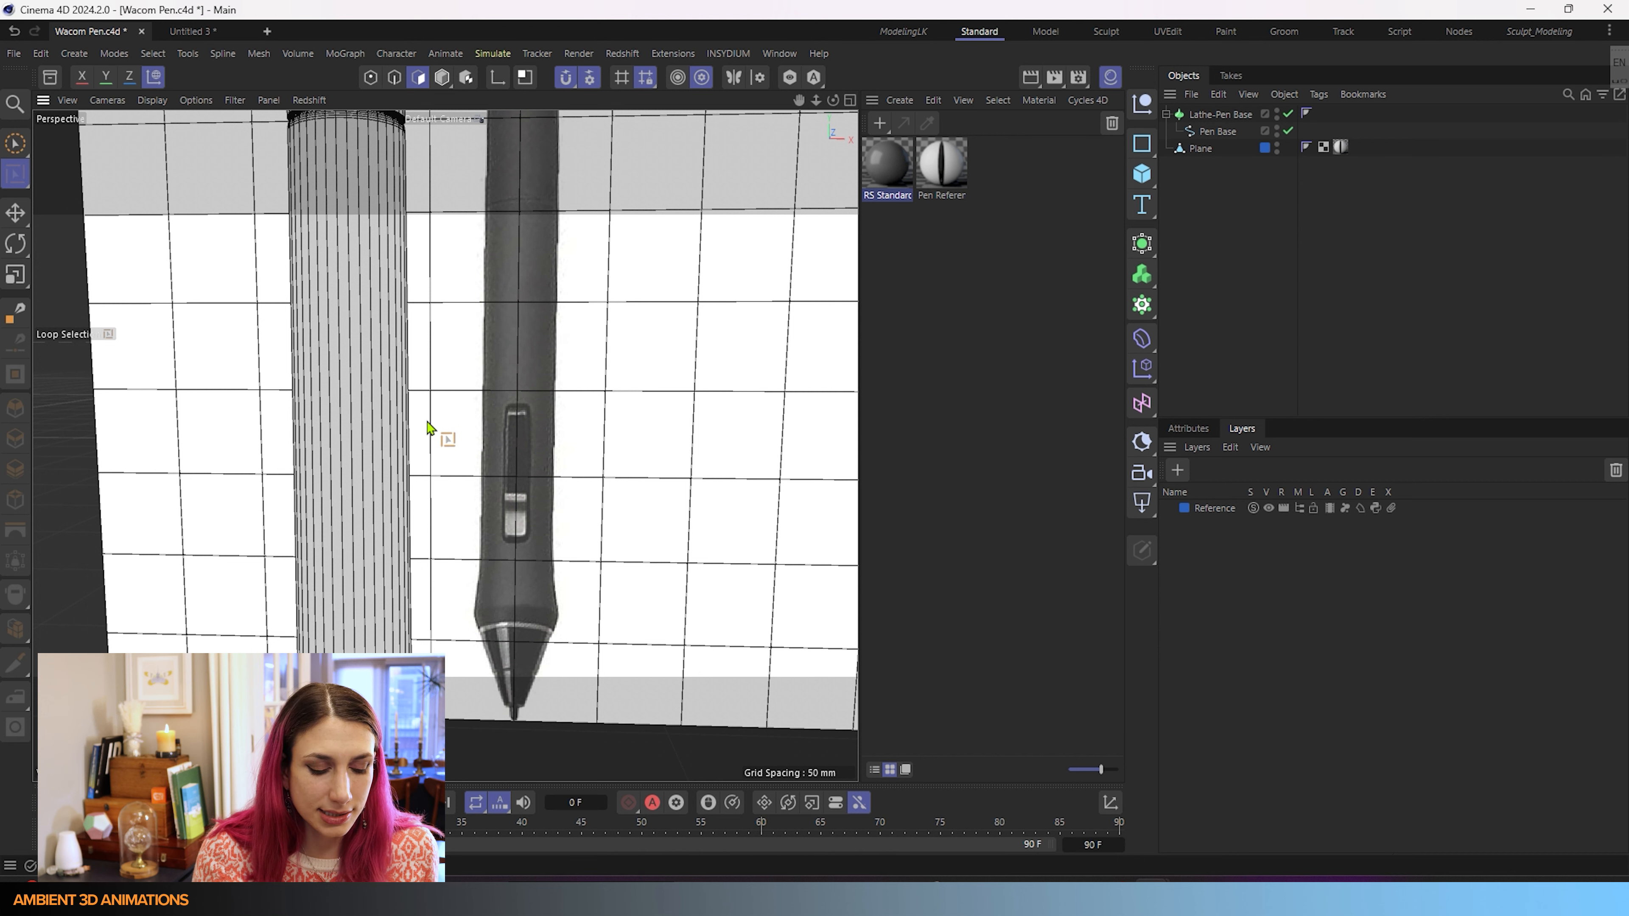
scroll(429, 431, "down", 5)
middle_click_drag(509, 335, 610, 335, "alt")
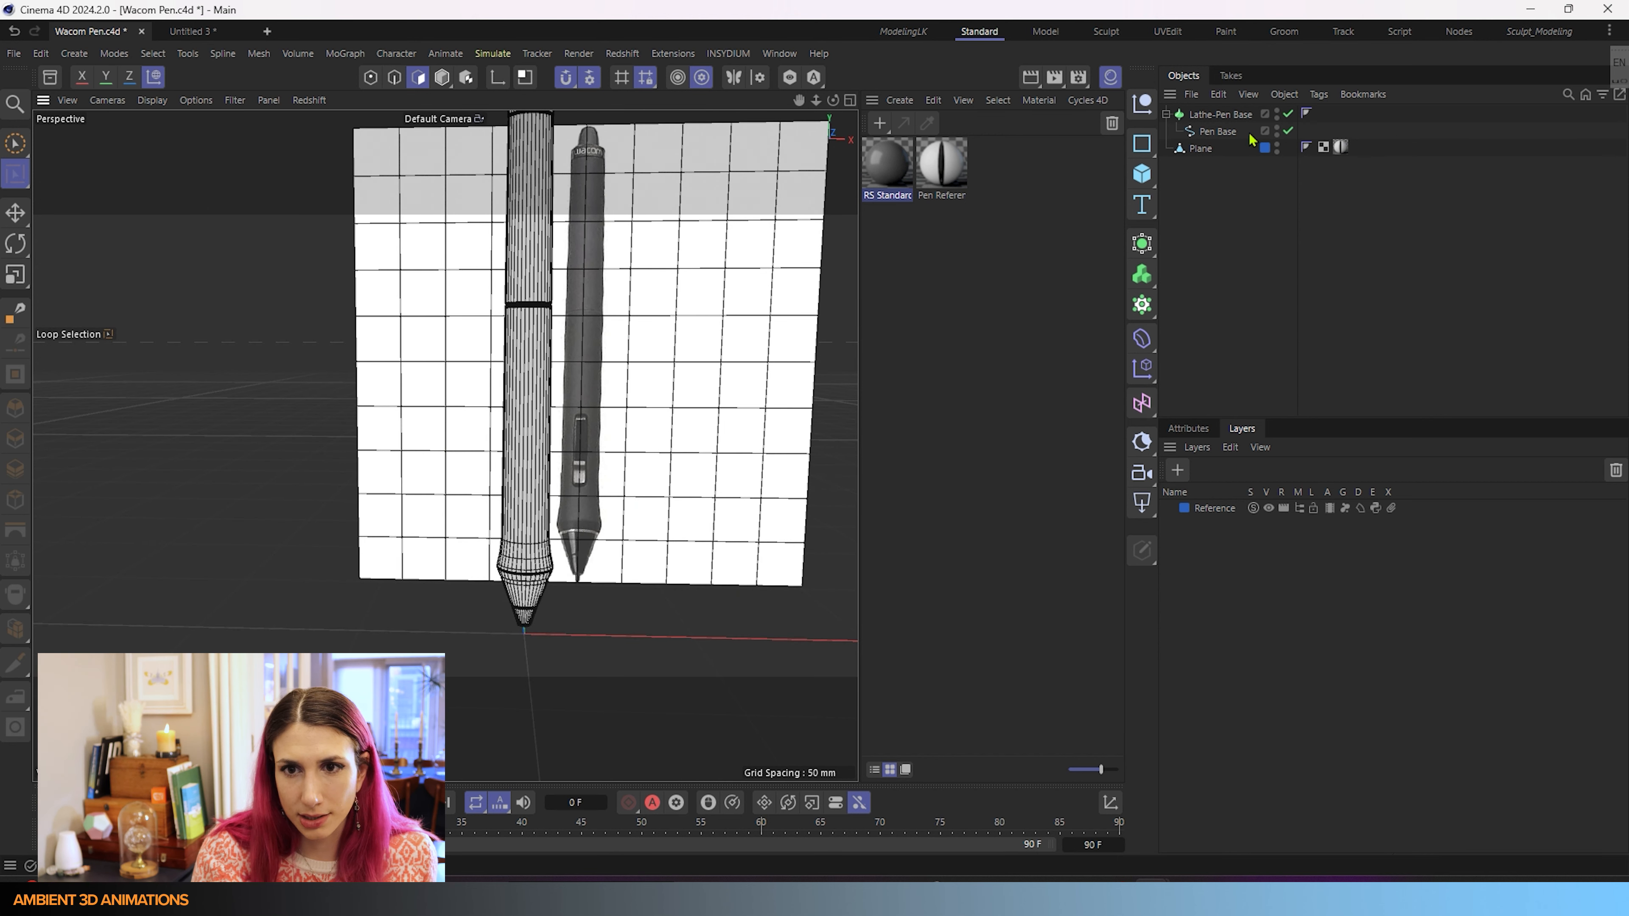
- Select the reference Plane in Model mode and frame both pen tips in the Front view
left_click(1199, 149)
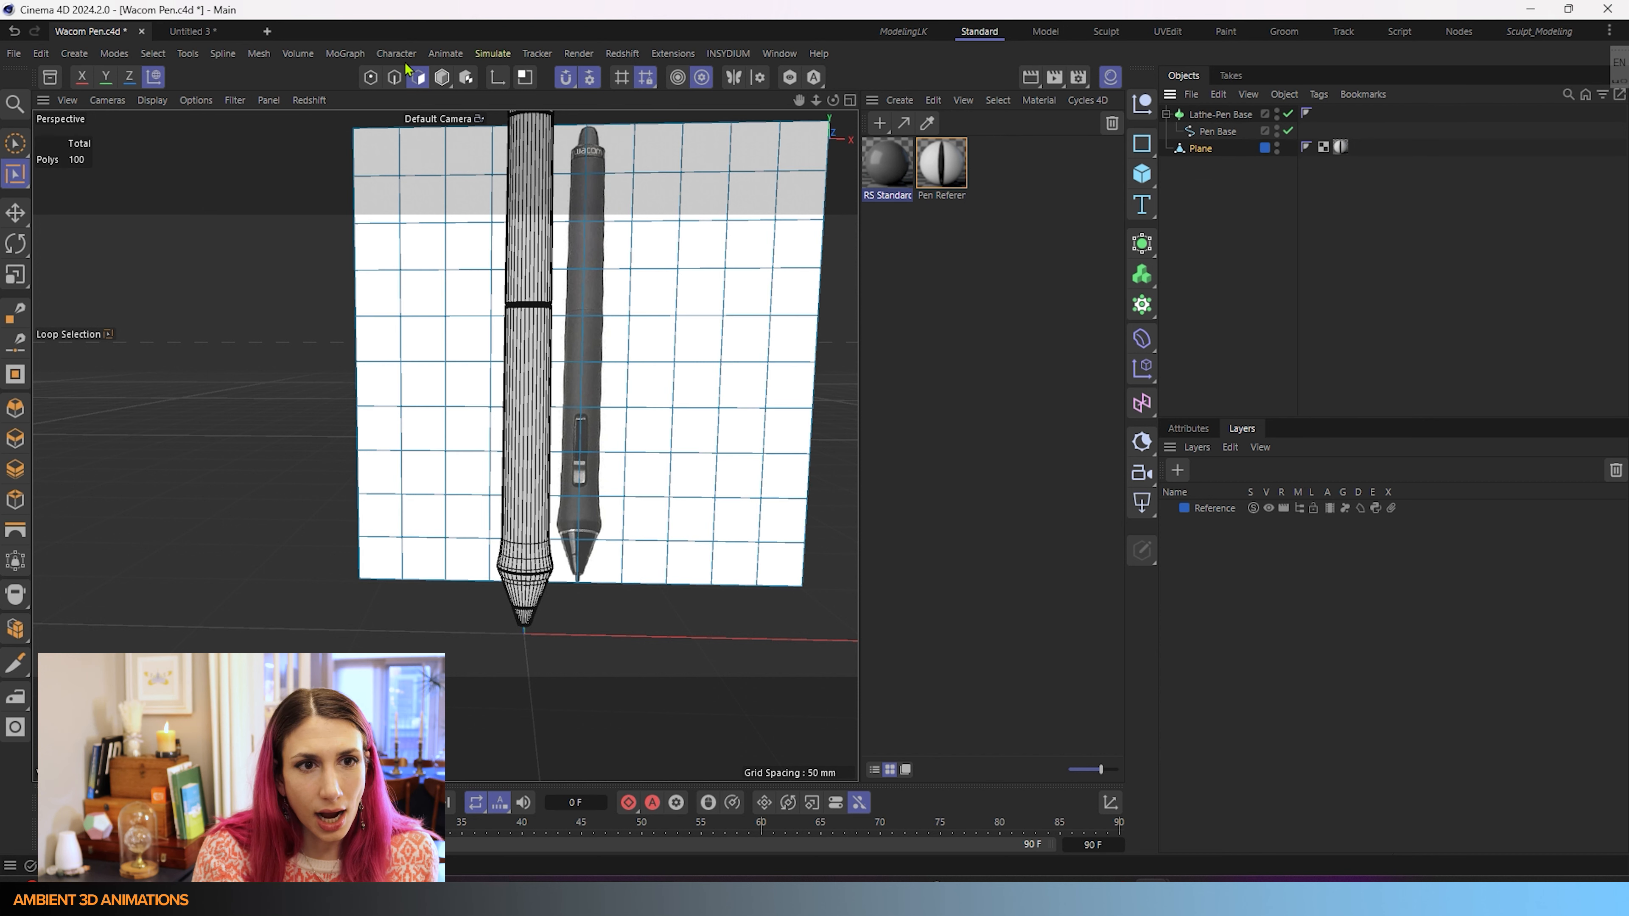
left_click(442, 82)
middle_click(511, 441)
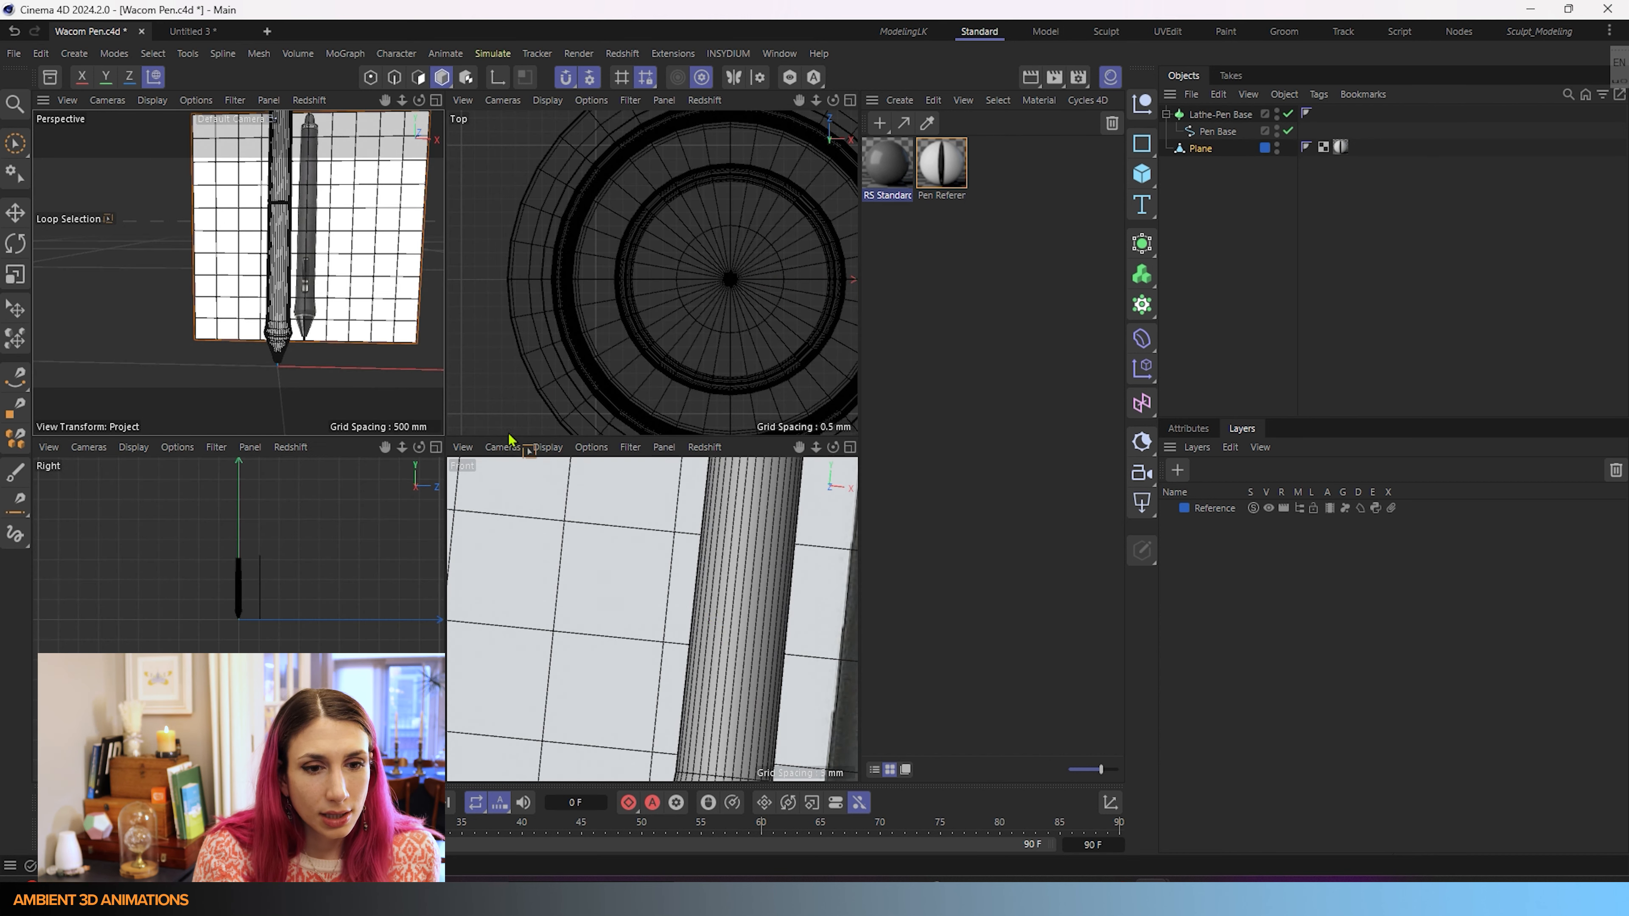
middle_click(709, 635)
scroll(682, 640, "down", 5)
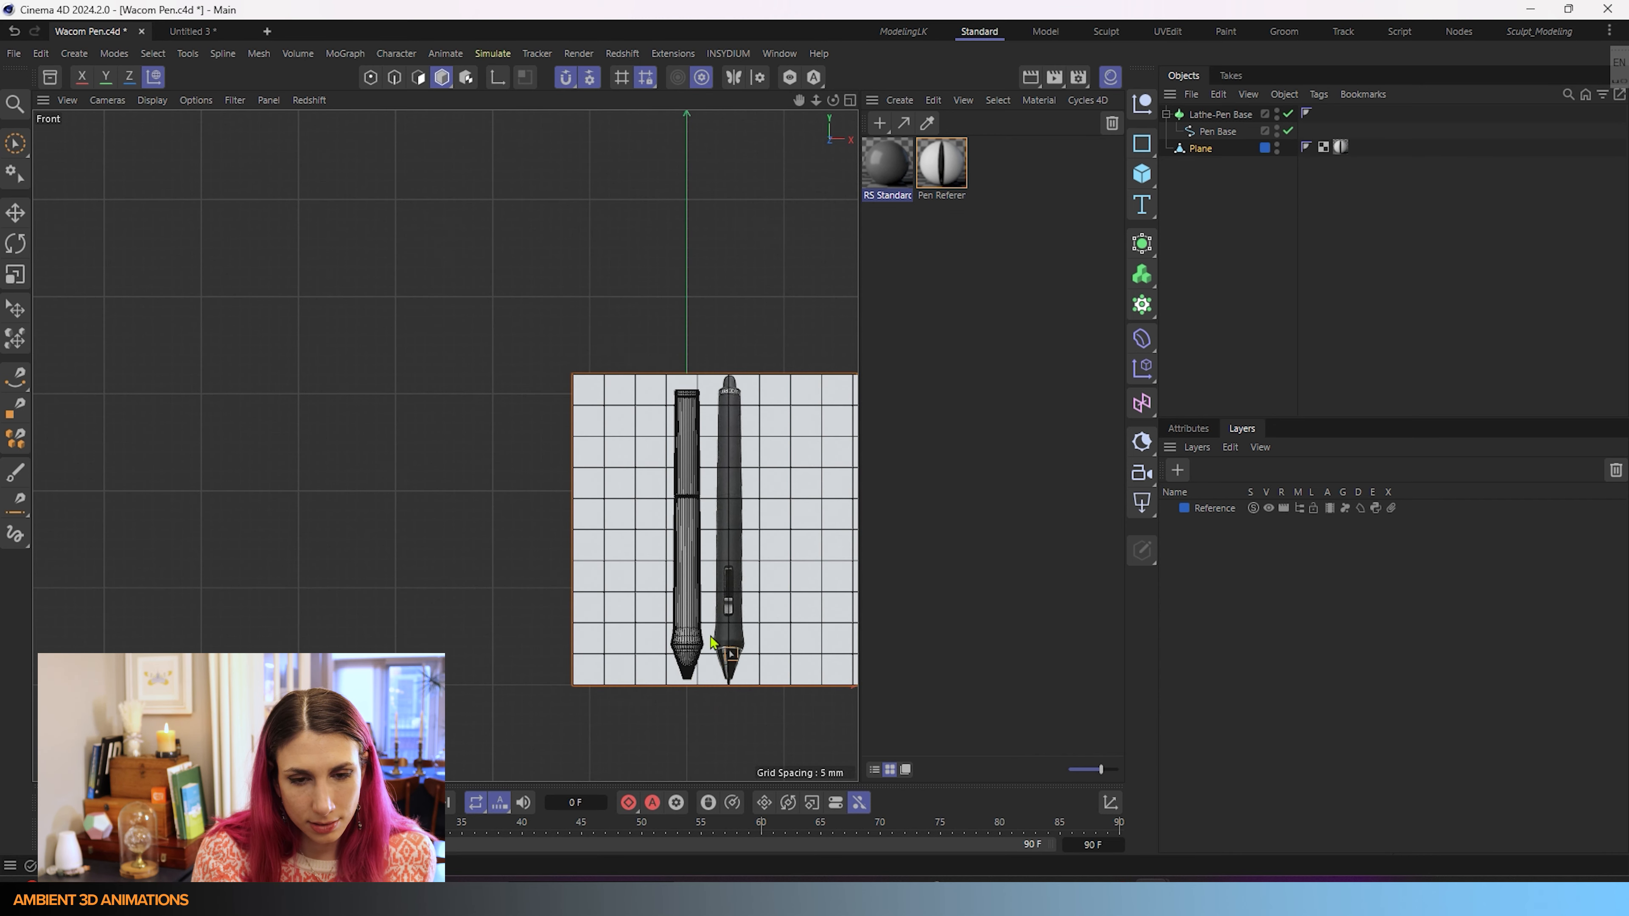
scroll(705, 690, "up", 6)
middle_click_drag(636, 694, 614, 559, "alt")
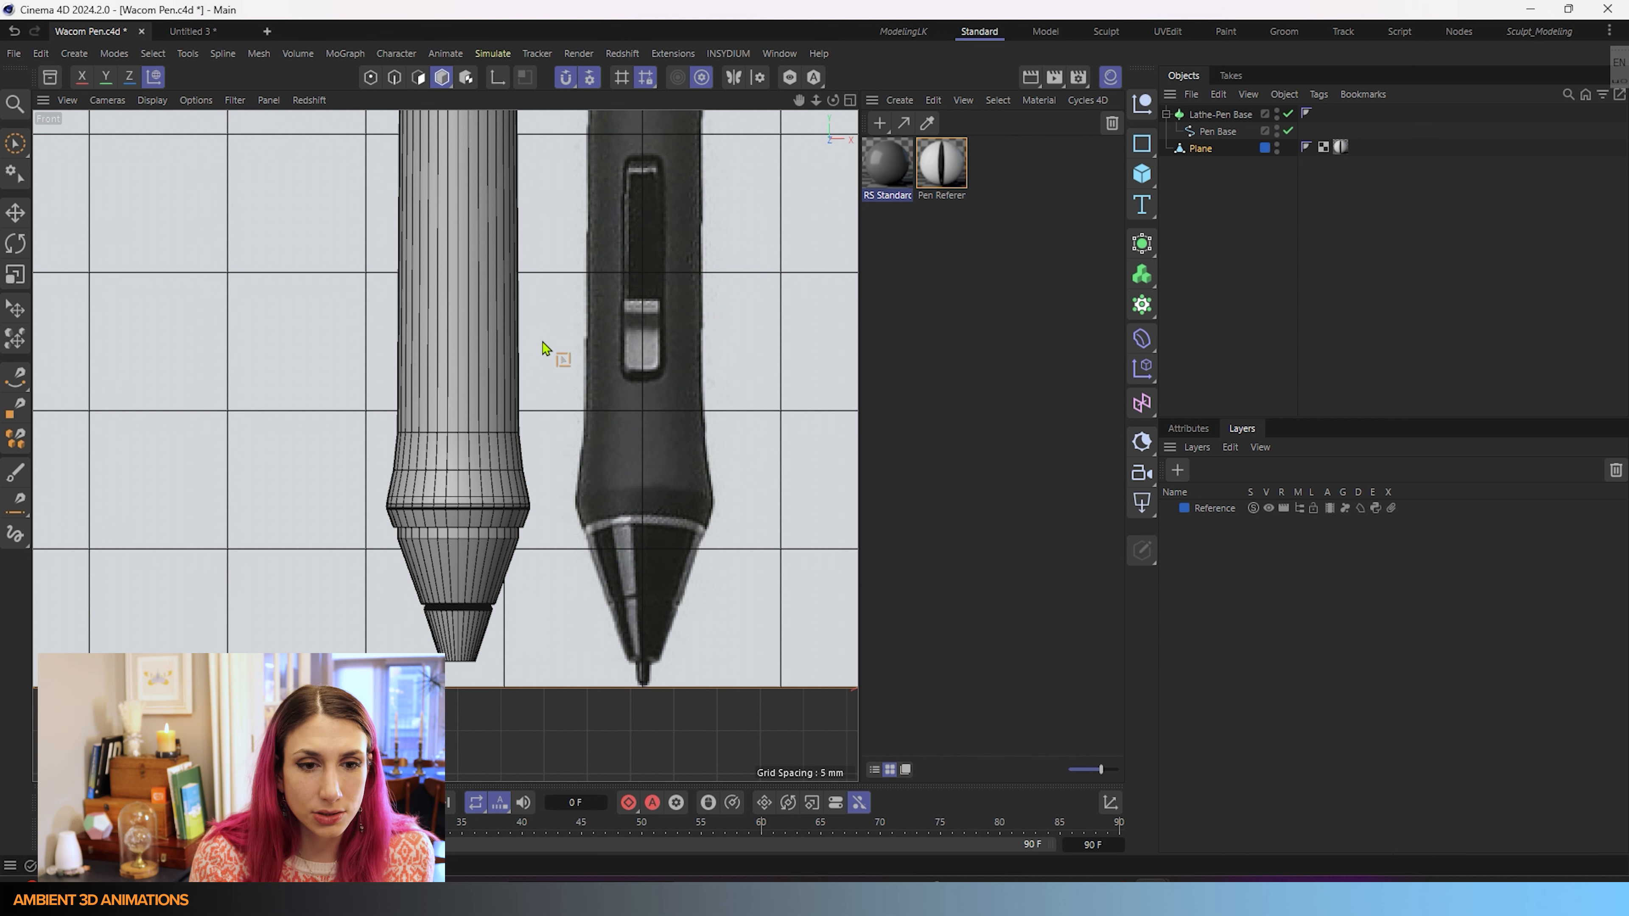
- Add a Capsule primitive to the scene for the pen's nib and hide the material manager
left_click(1148, 180)
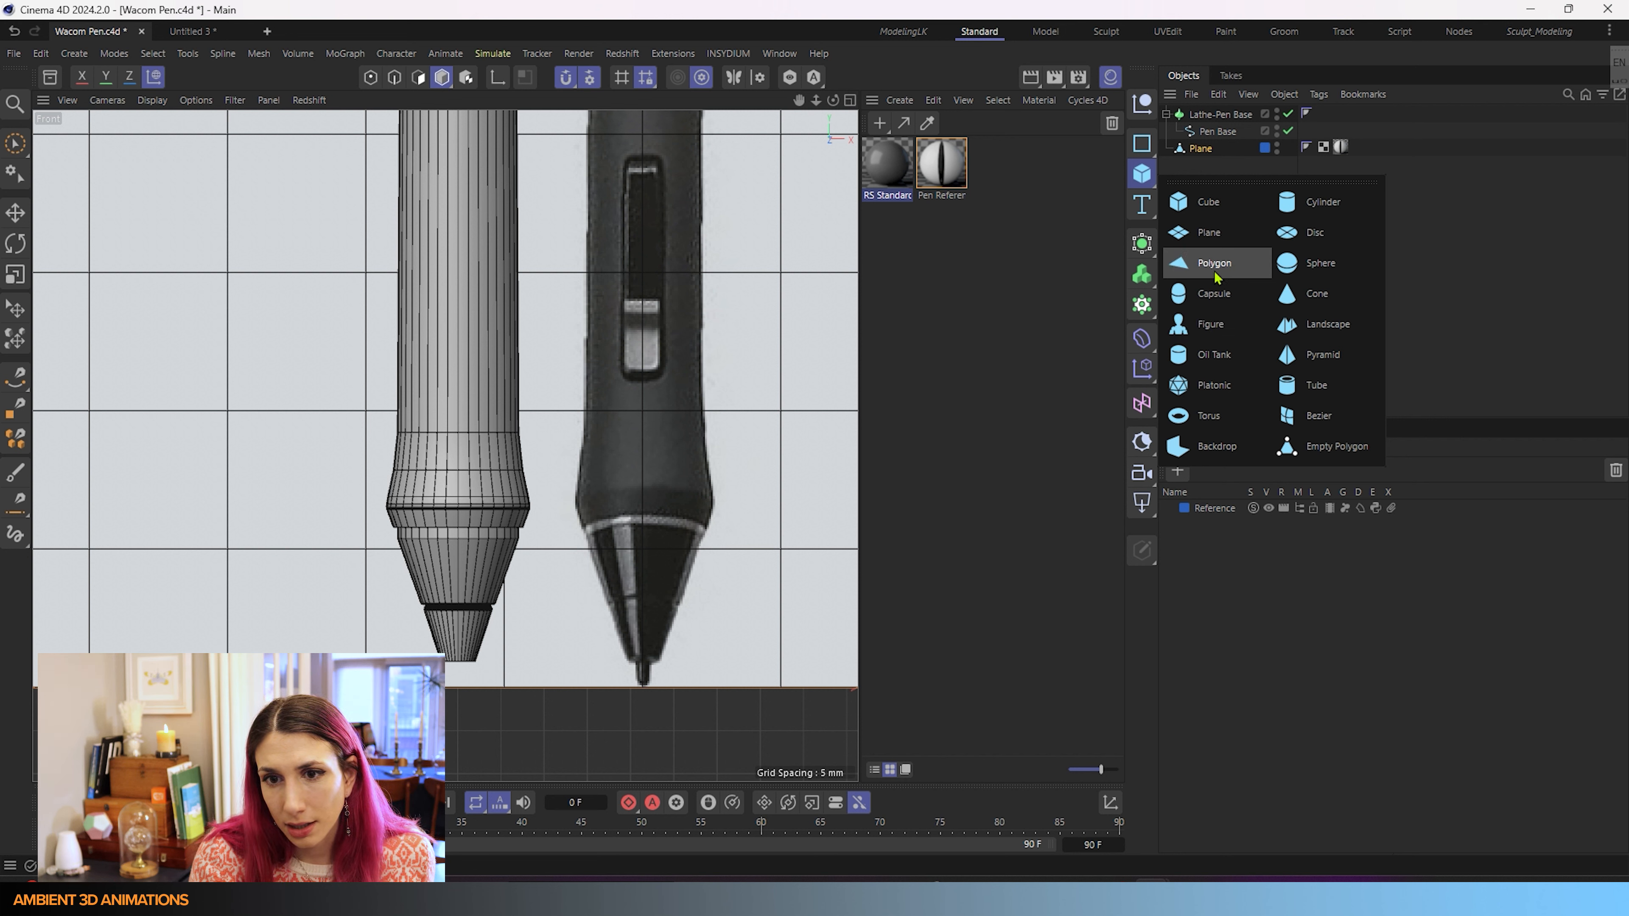
left_click(1214, 293)
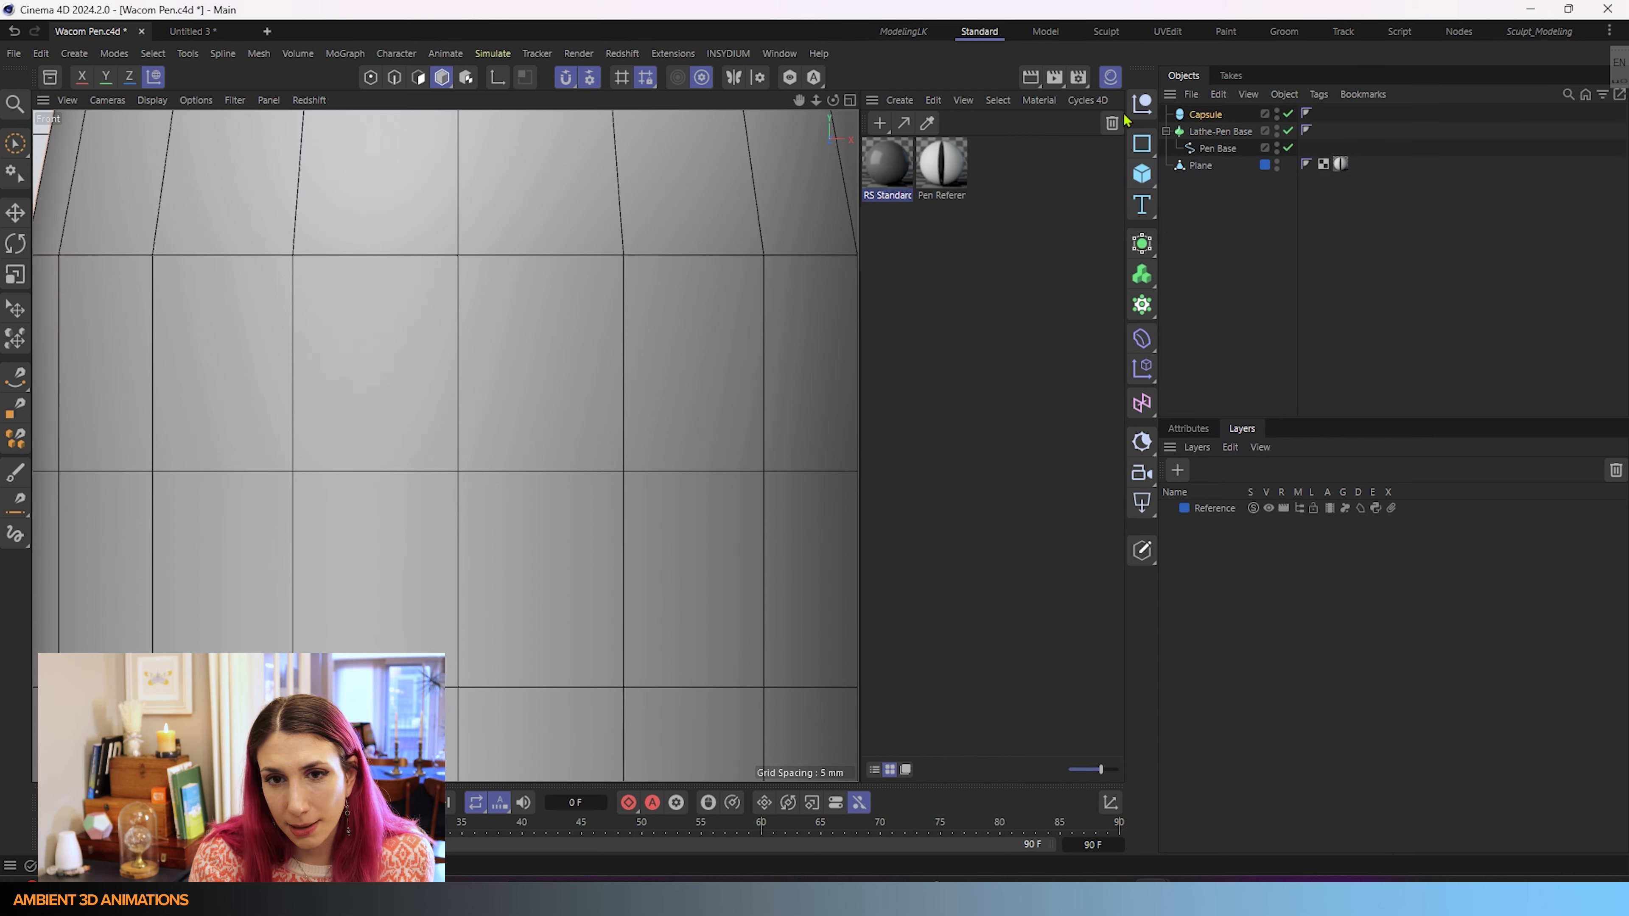
left_click(1119, 77)
scroll(879, 442, "down", 5)
middle_click_drag(887, 474, 877, 388, "alt")
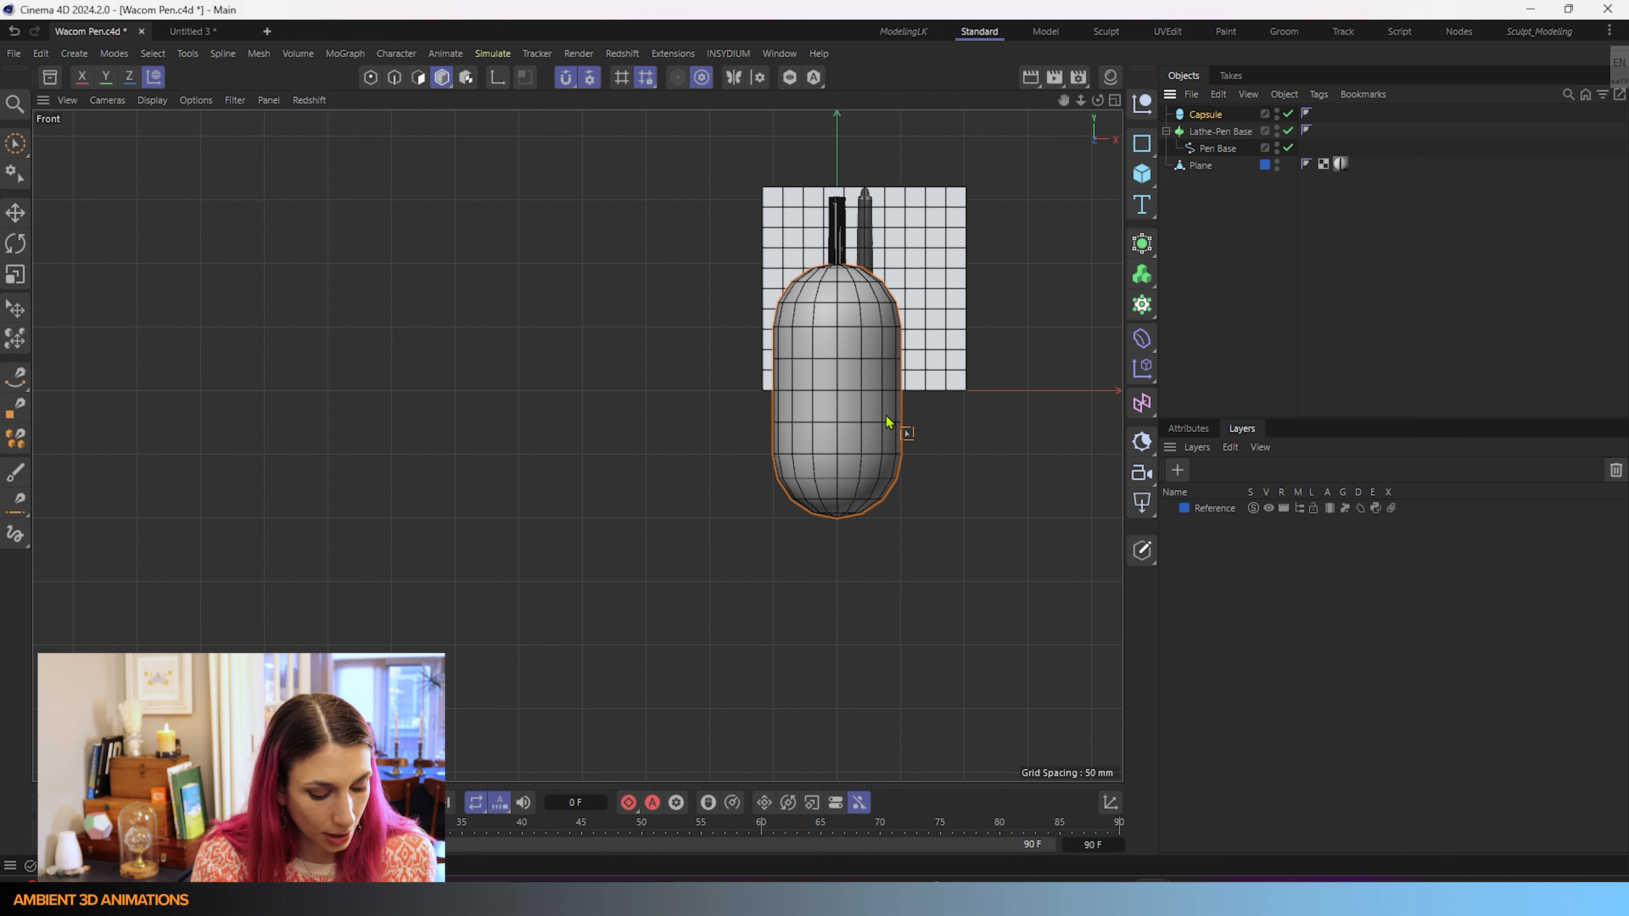
- Set the Capsule's radius to 0.5 mm and its height to 3 mm
left_click(1191, 429)
left_click(1293, 491)
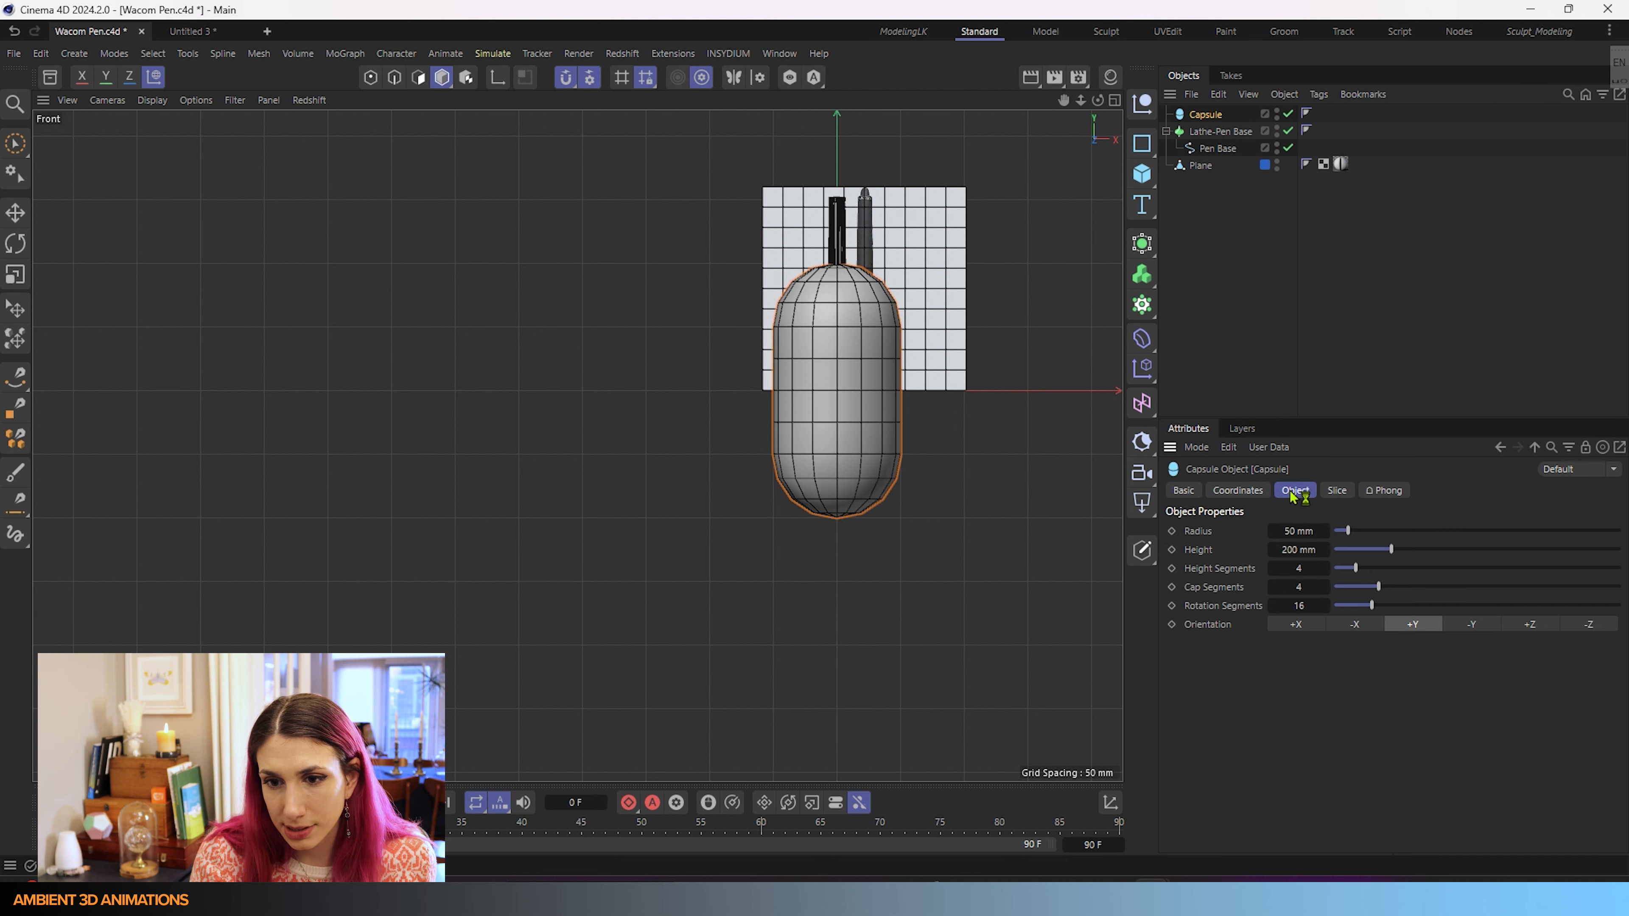
left_click(1299, 533)
key("BackSpace")
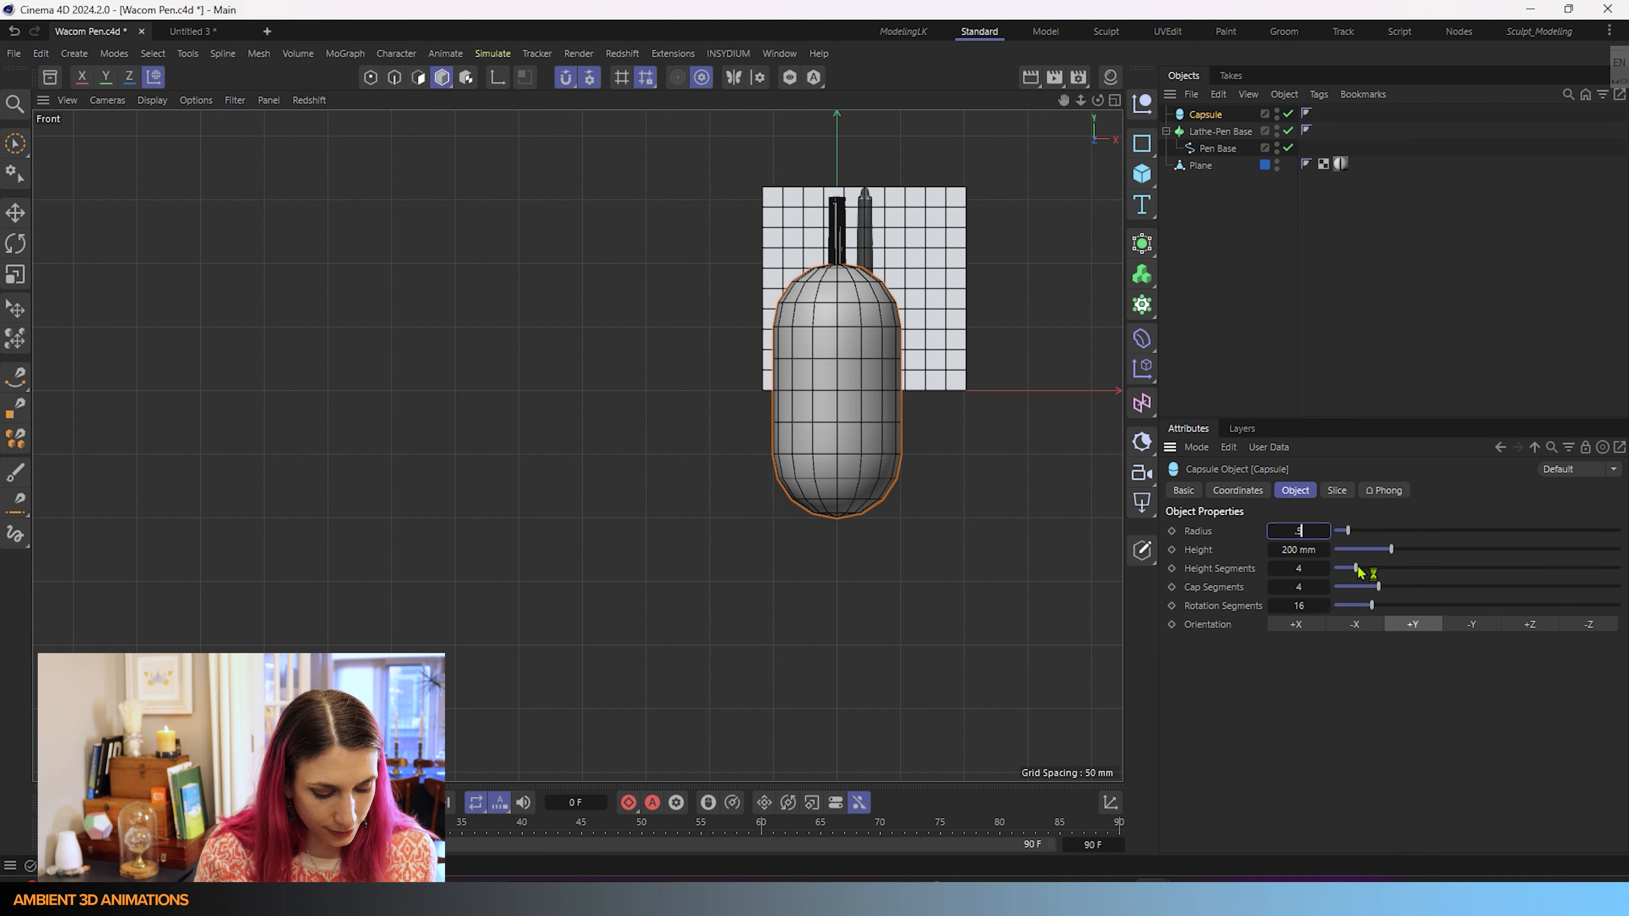
type(".5")
key("Return")
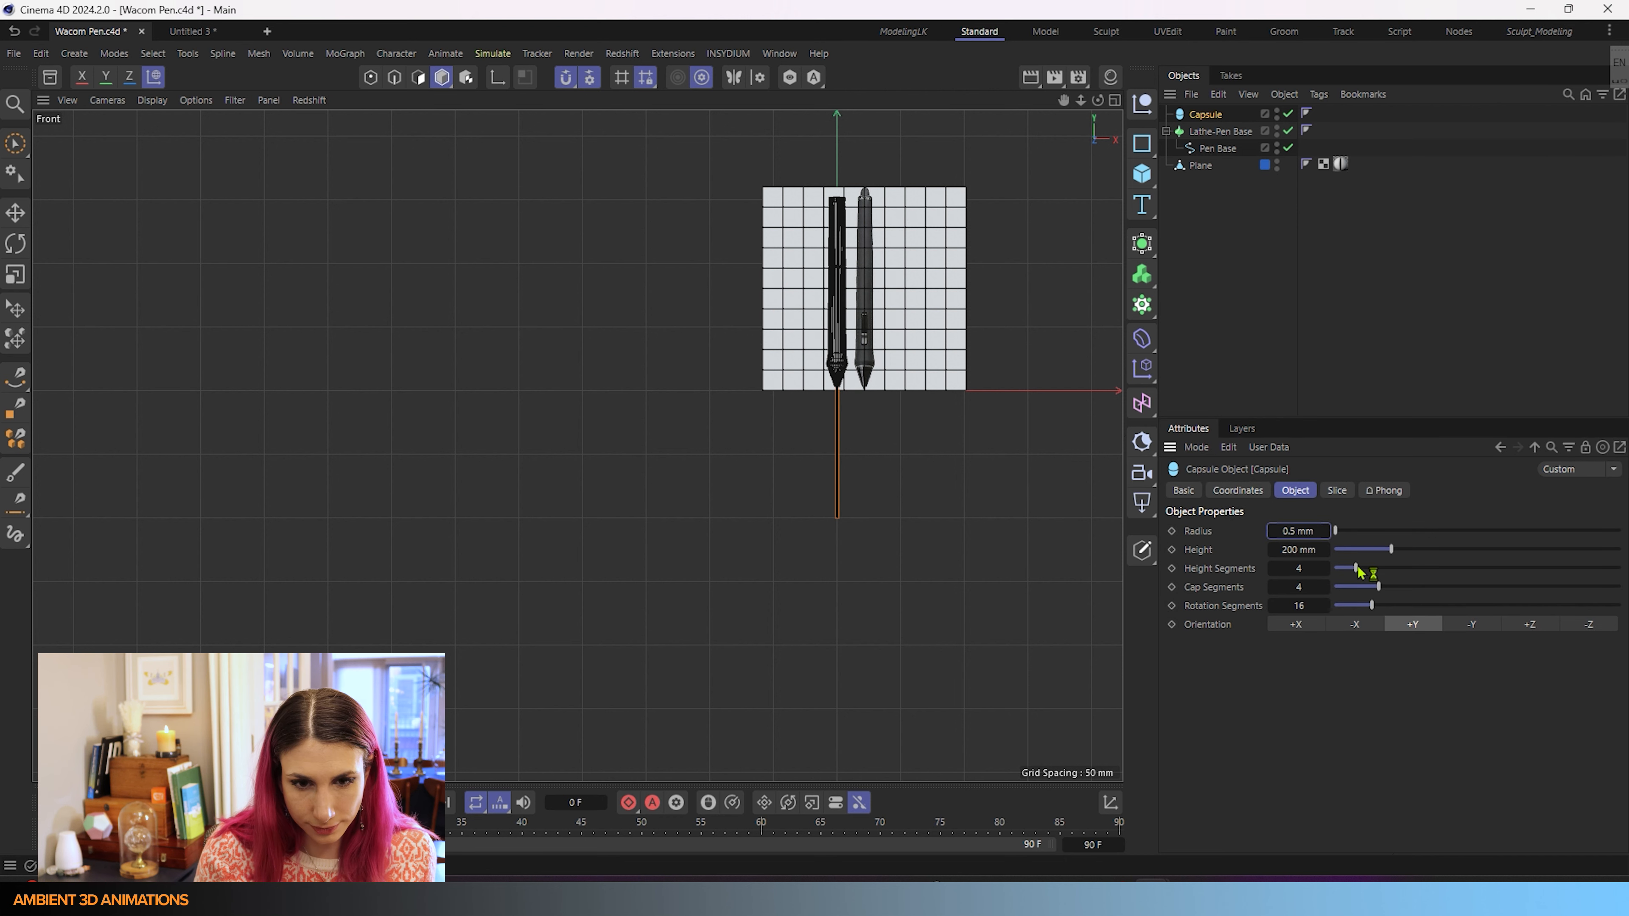
left_click(1307, 550)
type("3")
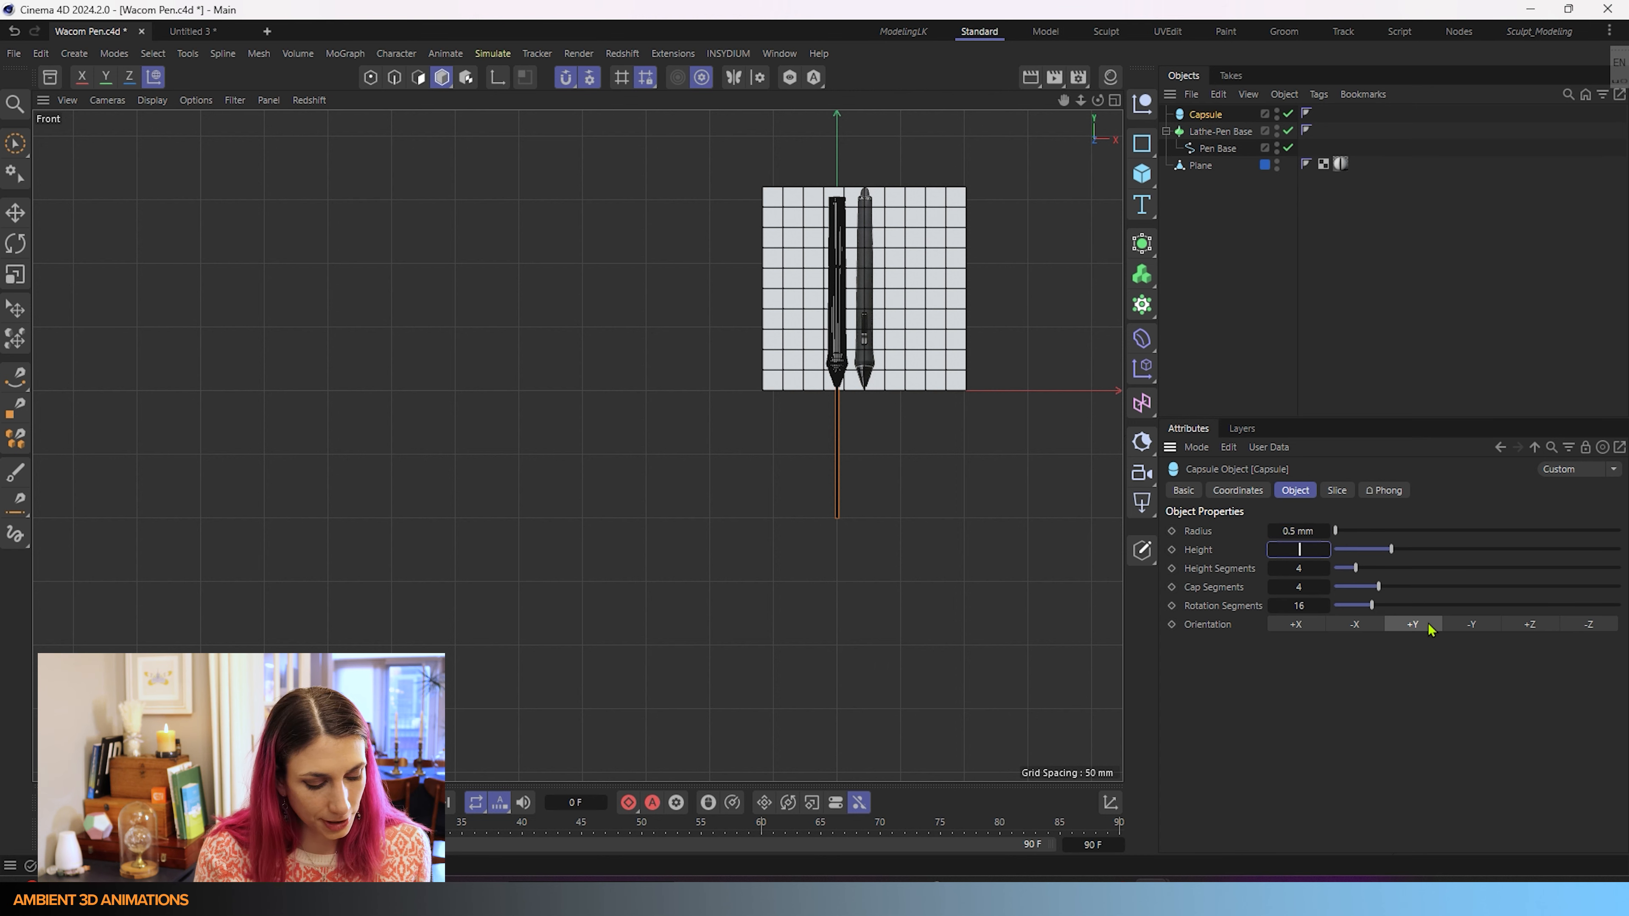
key("Return")
scroll(847, 349, "up", 10)
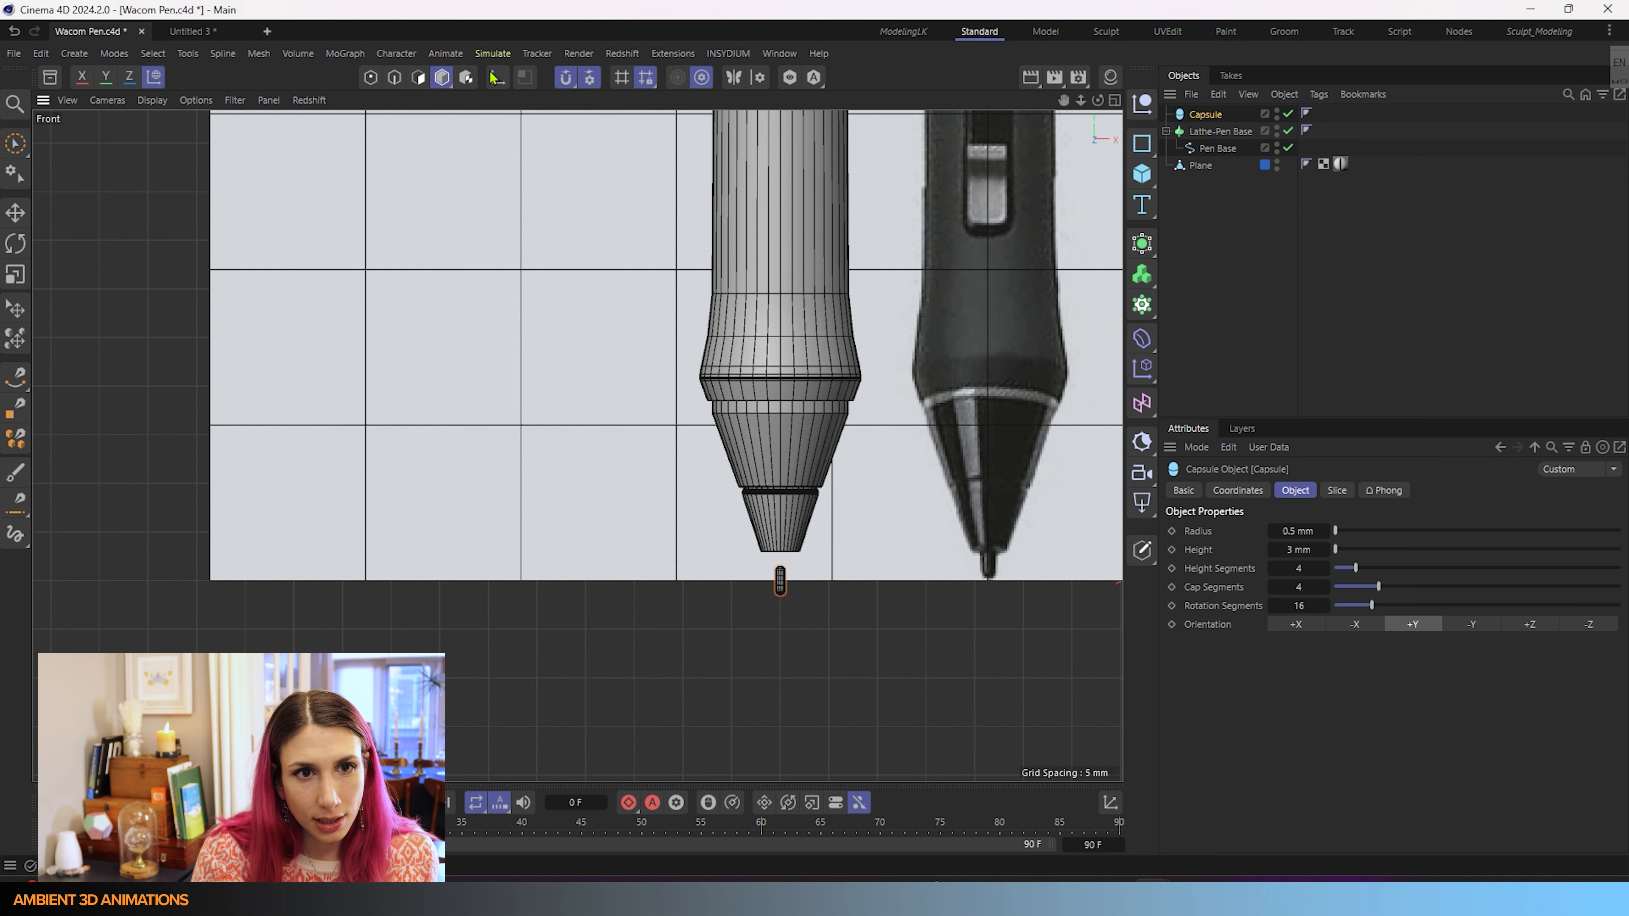
- Raise the Capsule until it protrudes from the lathed pen's tip and set its radius to 0.6 mm
key("e")
left_click_drag(781, 473, 783, 457)
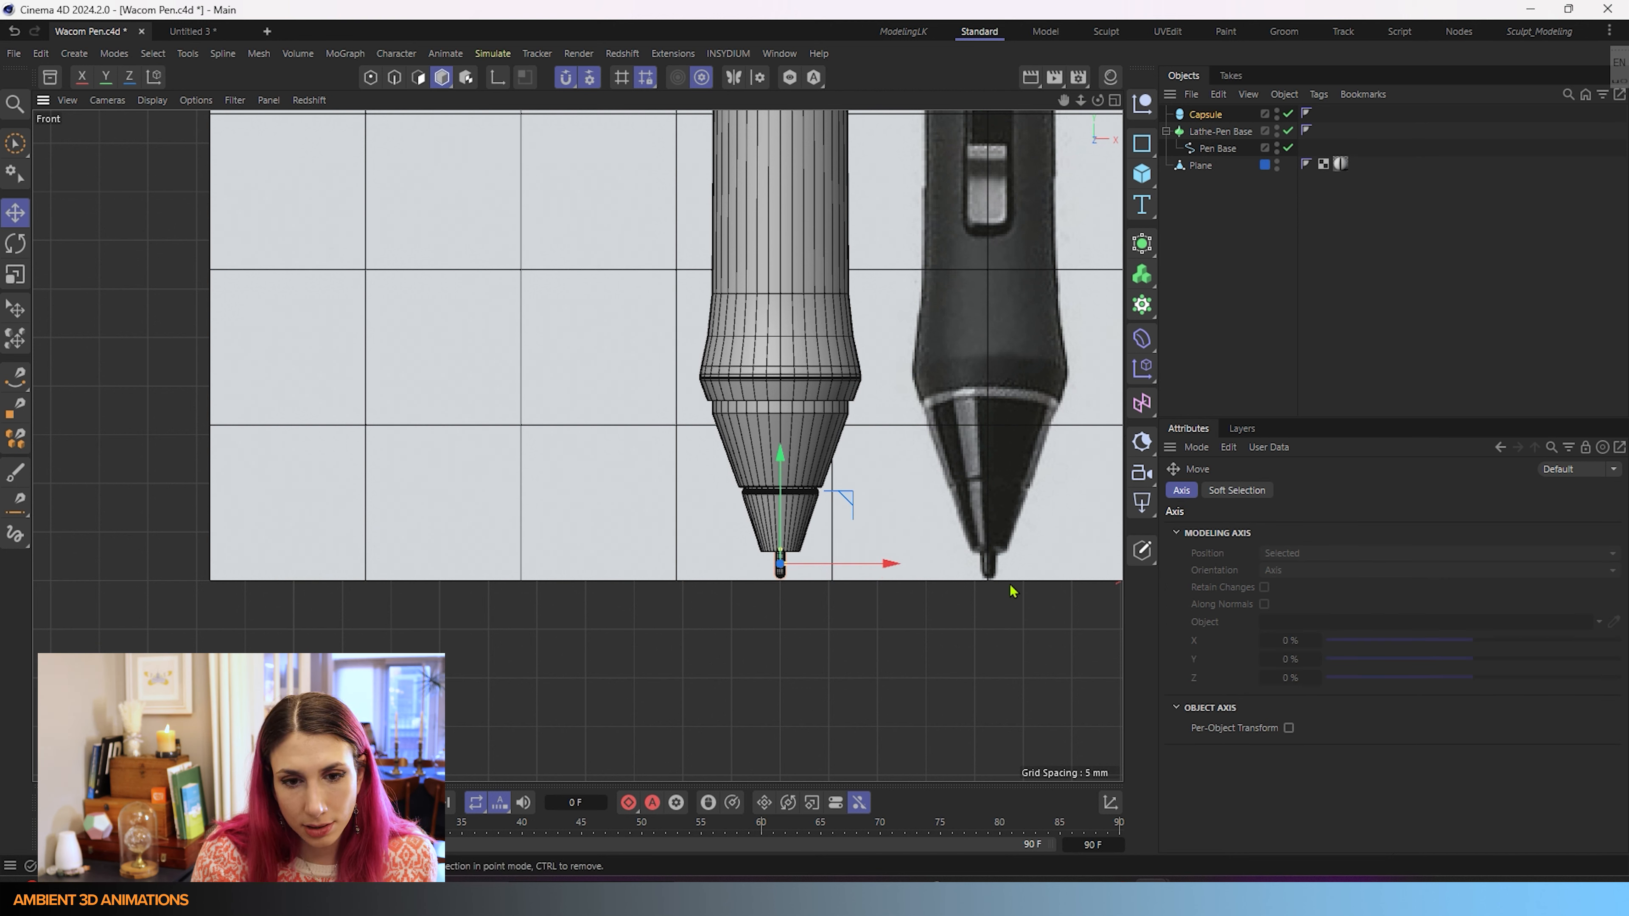
left_click(1206, 120)
left_click_drag(1282, 529, 1335, 553)
key("BackSpace")
type("0.6")
key("Return")
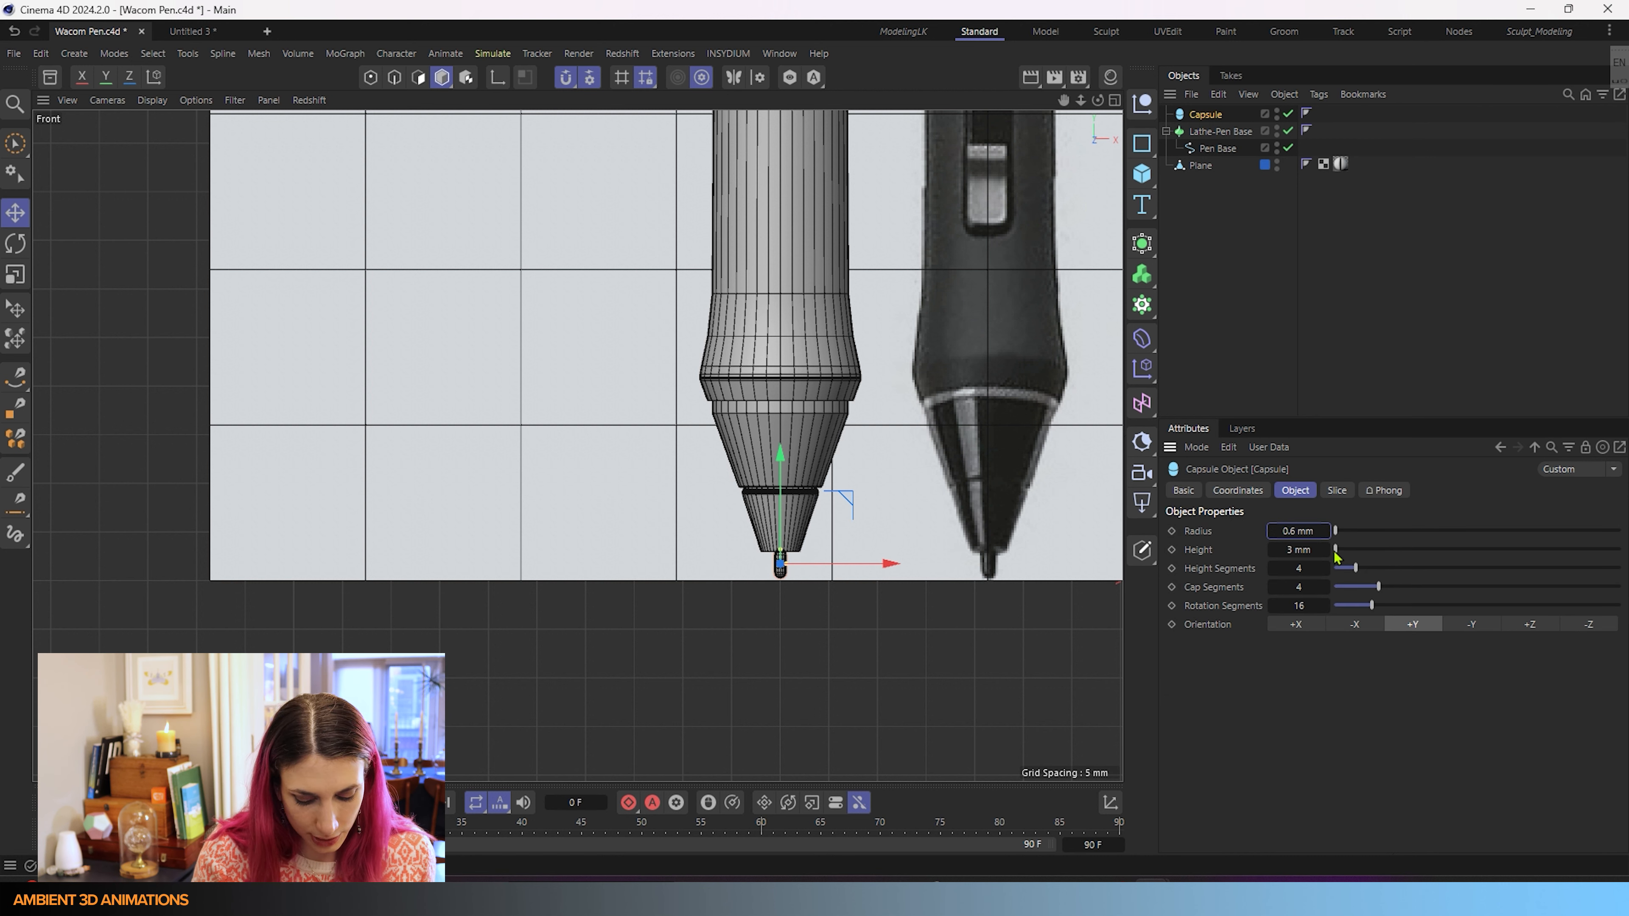
- Set the Capsule's height to 4 mm and raise it slightly so its end lines up with the reference nib
left_click(1301, 550)
type("4")
key("Return")
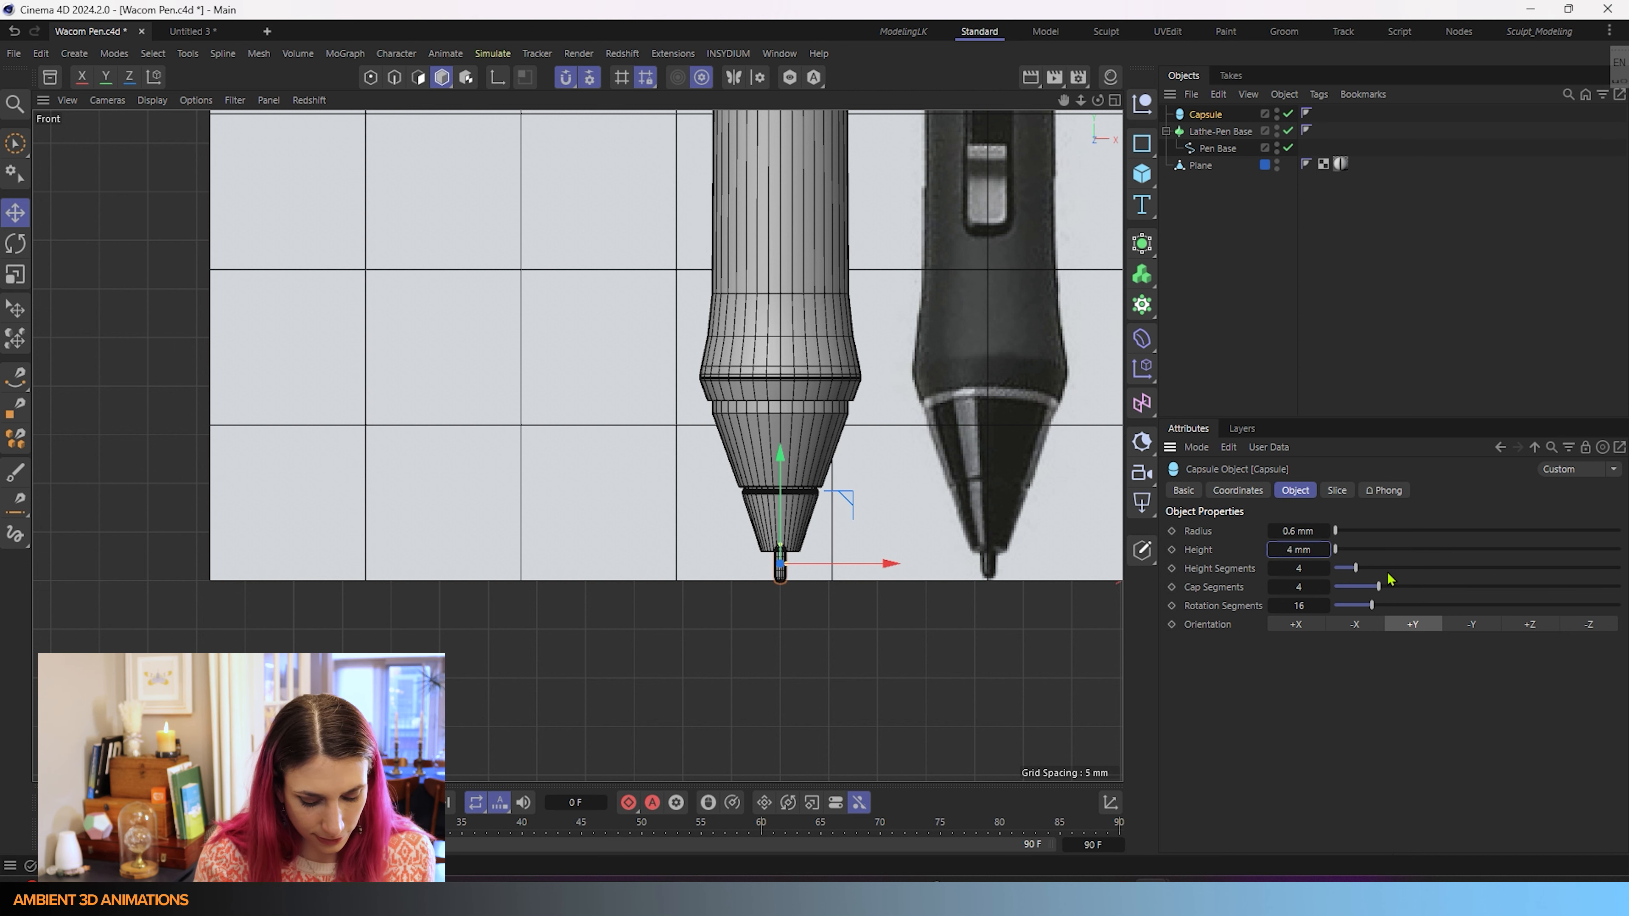
left_click_drag(775, 454, 777, 443)
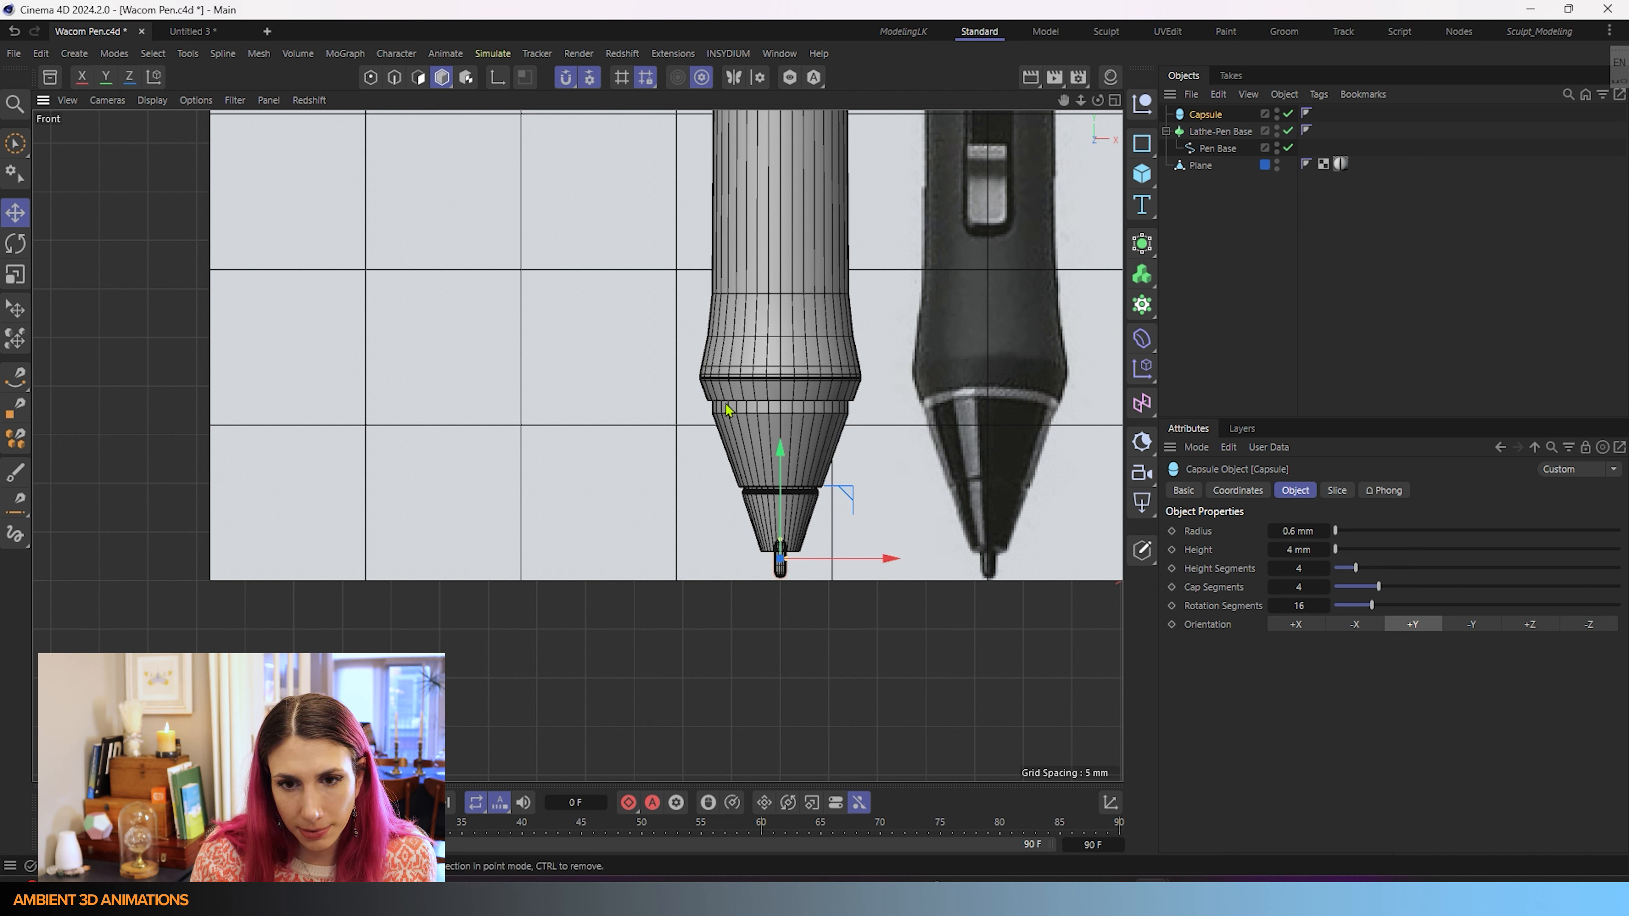
- Rename the Capsule object as Pen Tip
double_click(1209, 115)
key("BackSpace")
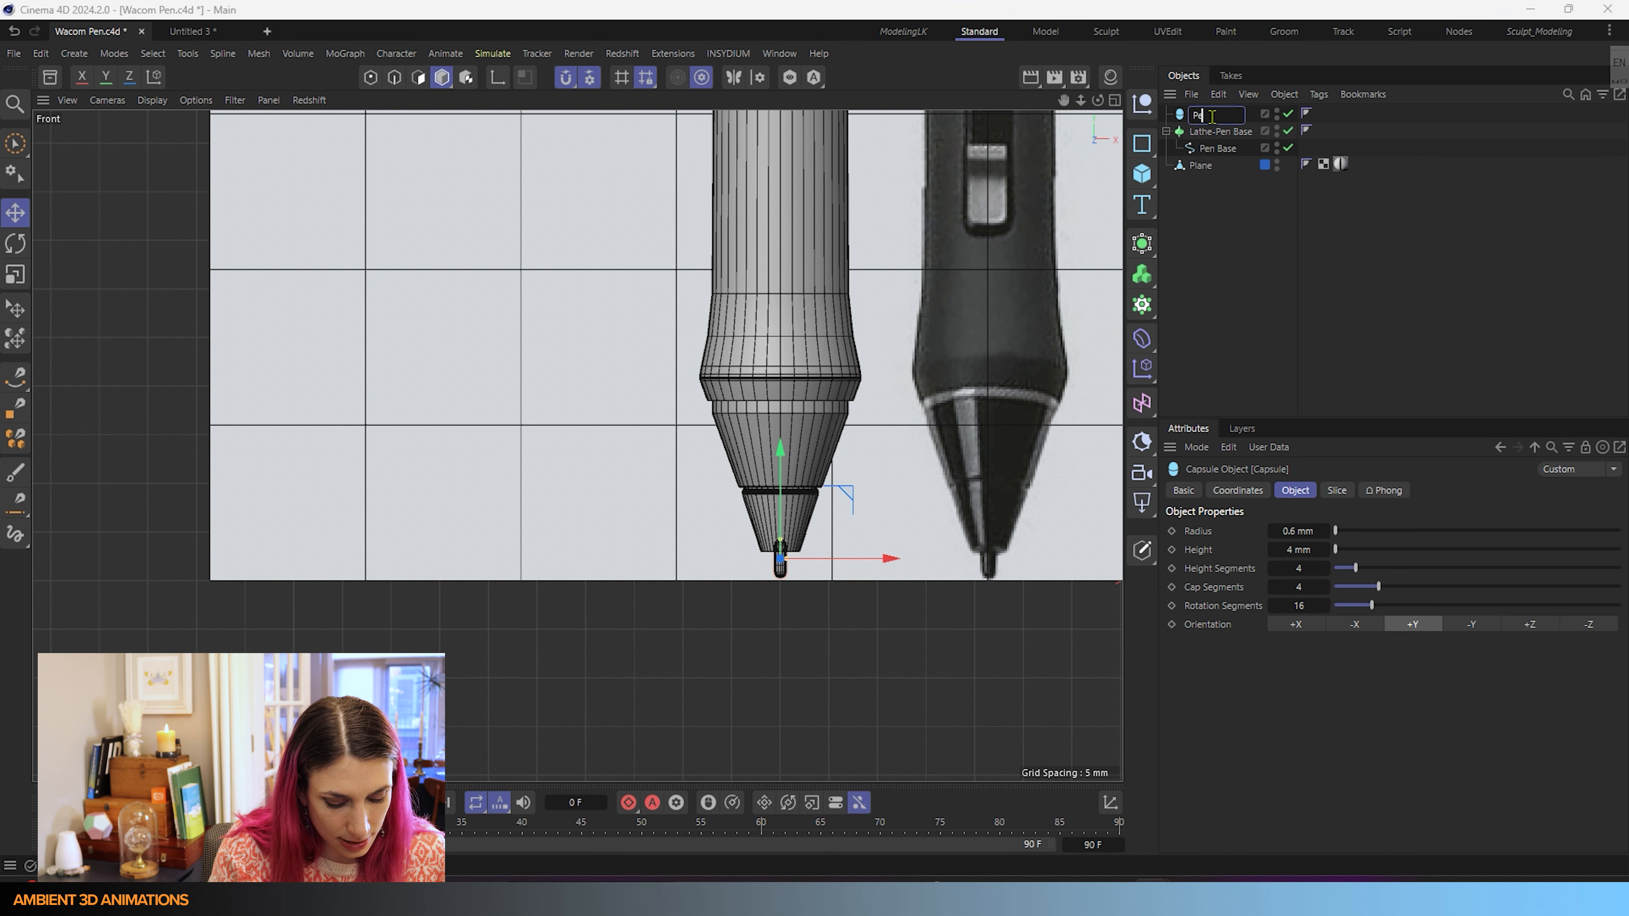
key("Return")
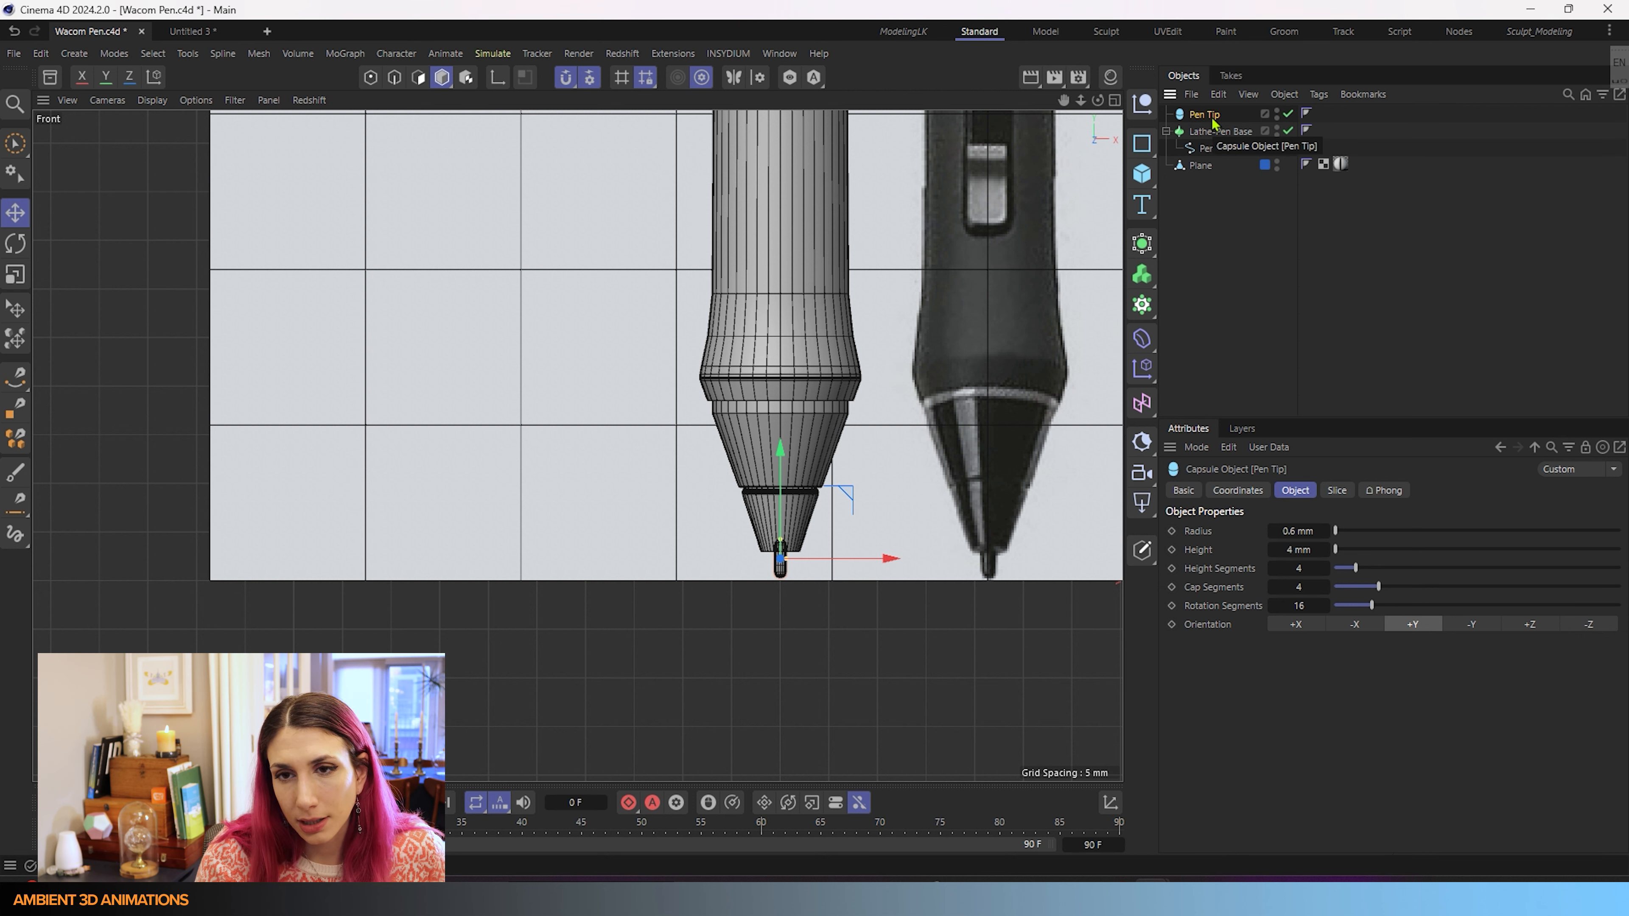
- Duplicate the Pen Tip capsule and rename the copy as Pen End
key("ctrl+c")
key("ctrl+v")
double_click(1212, 115)
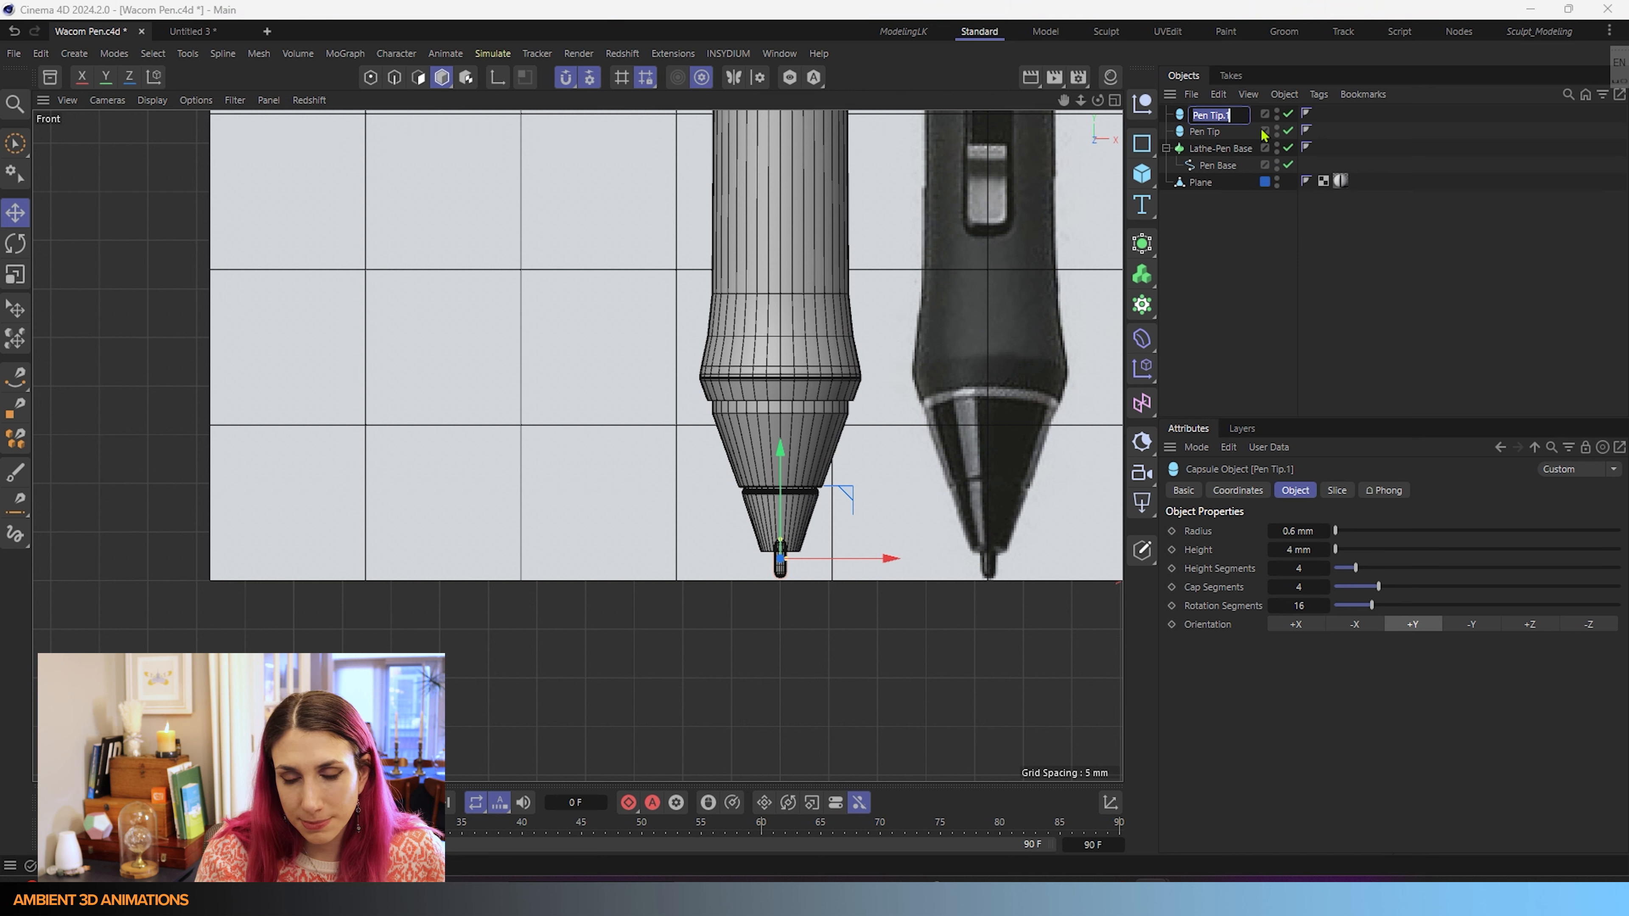
key("BackSpace")
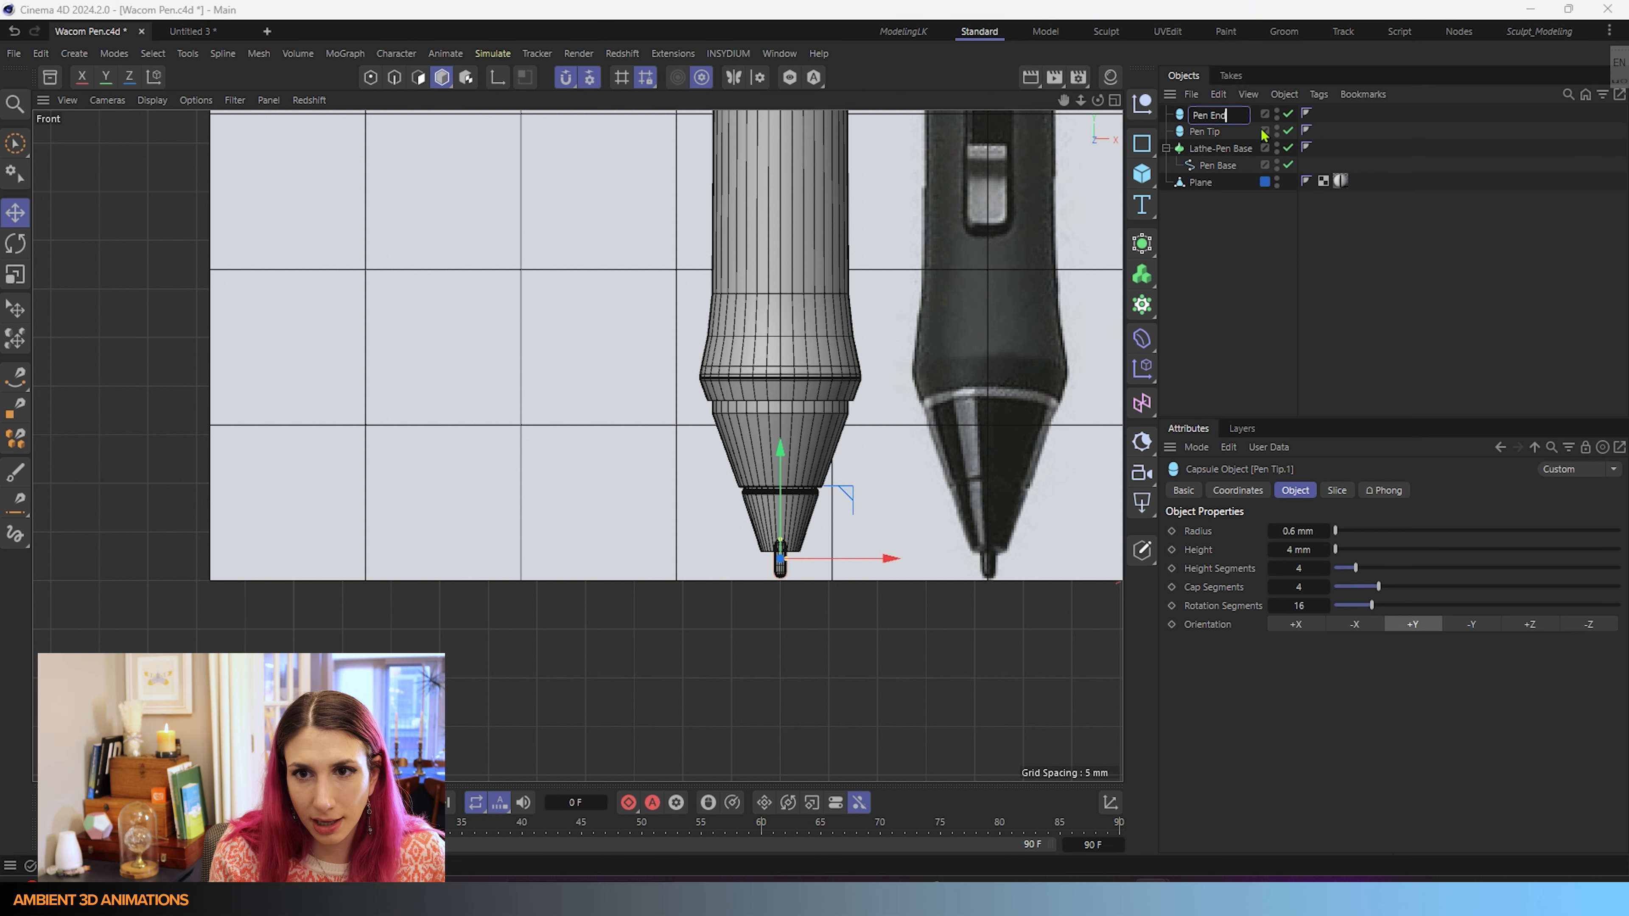
key("Return")
- Move the Pen End capsule straight up to the upper end of the lathed pen body
scroll(952, 433, "down", 6)
middle_click_drag(991, 328, 919, 543, "alt")
left_click_drag(826, 565, 826, 112)
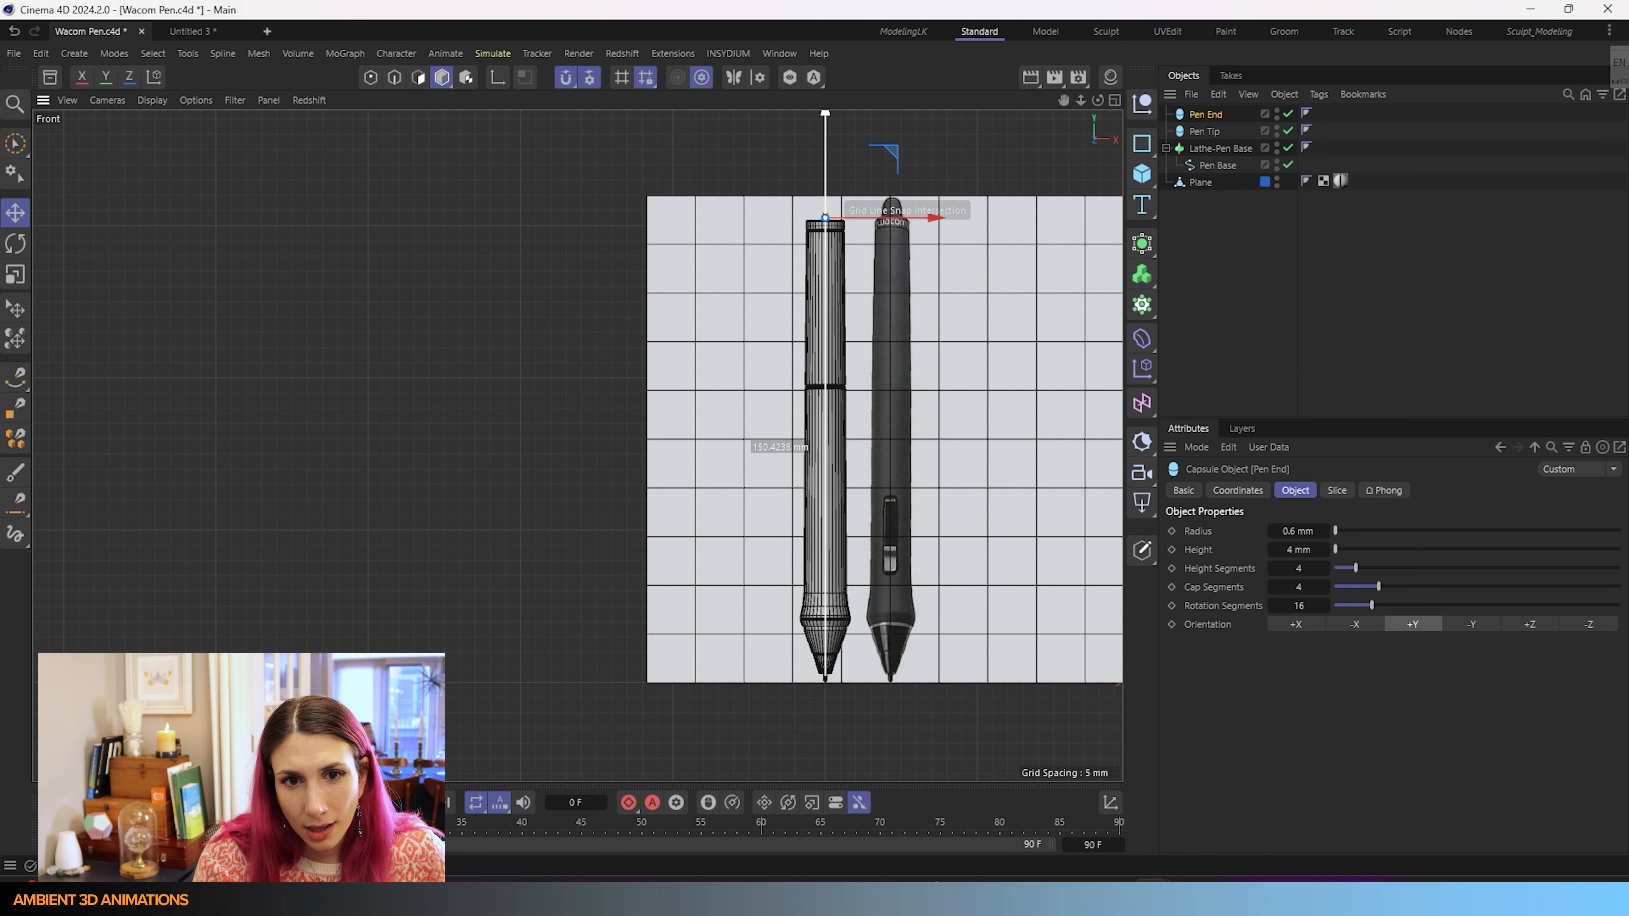
- Enlarge the Pen End capsule to a 3 mm radius and 14 mm height to match the reference pen's rounded end
scroll(878, 249, "up", 2)
middle_click_drag(841, 137, 809, 274, "alt")
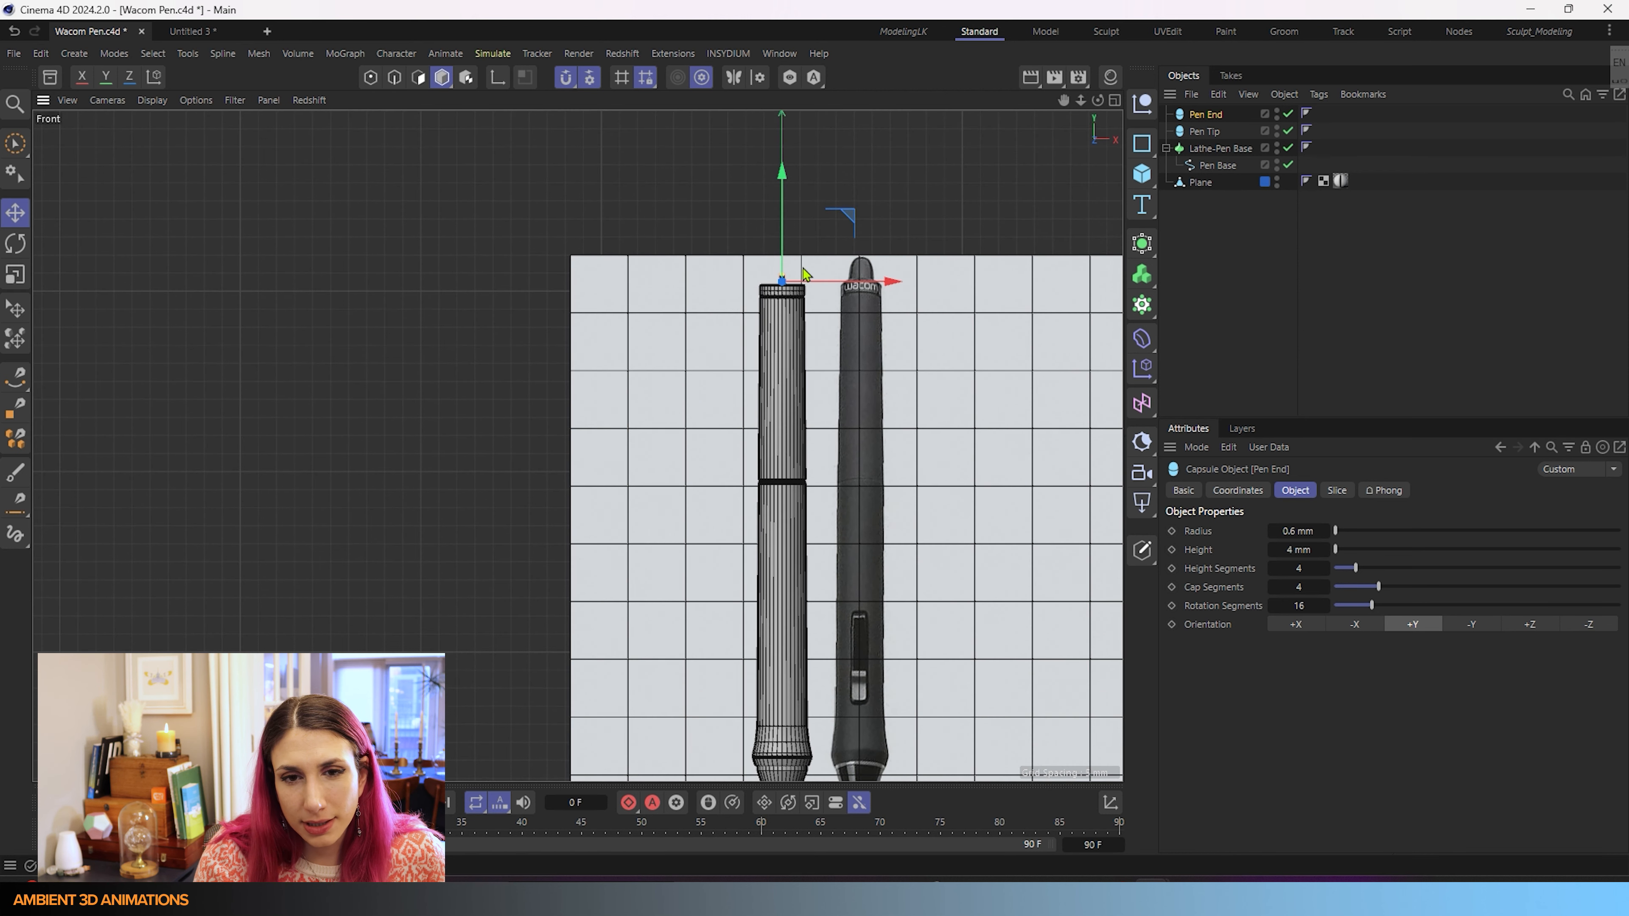
scroll(783, 258, "up", 6)
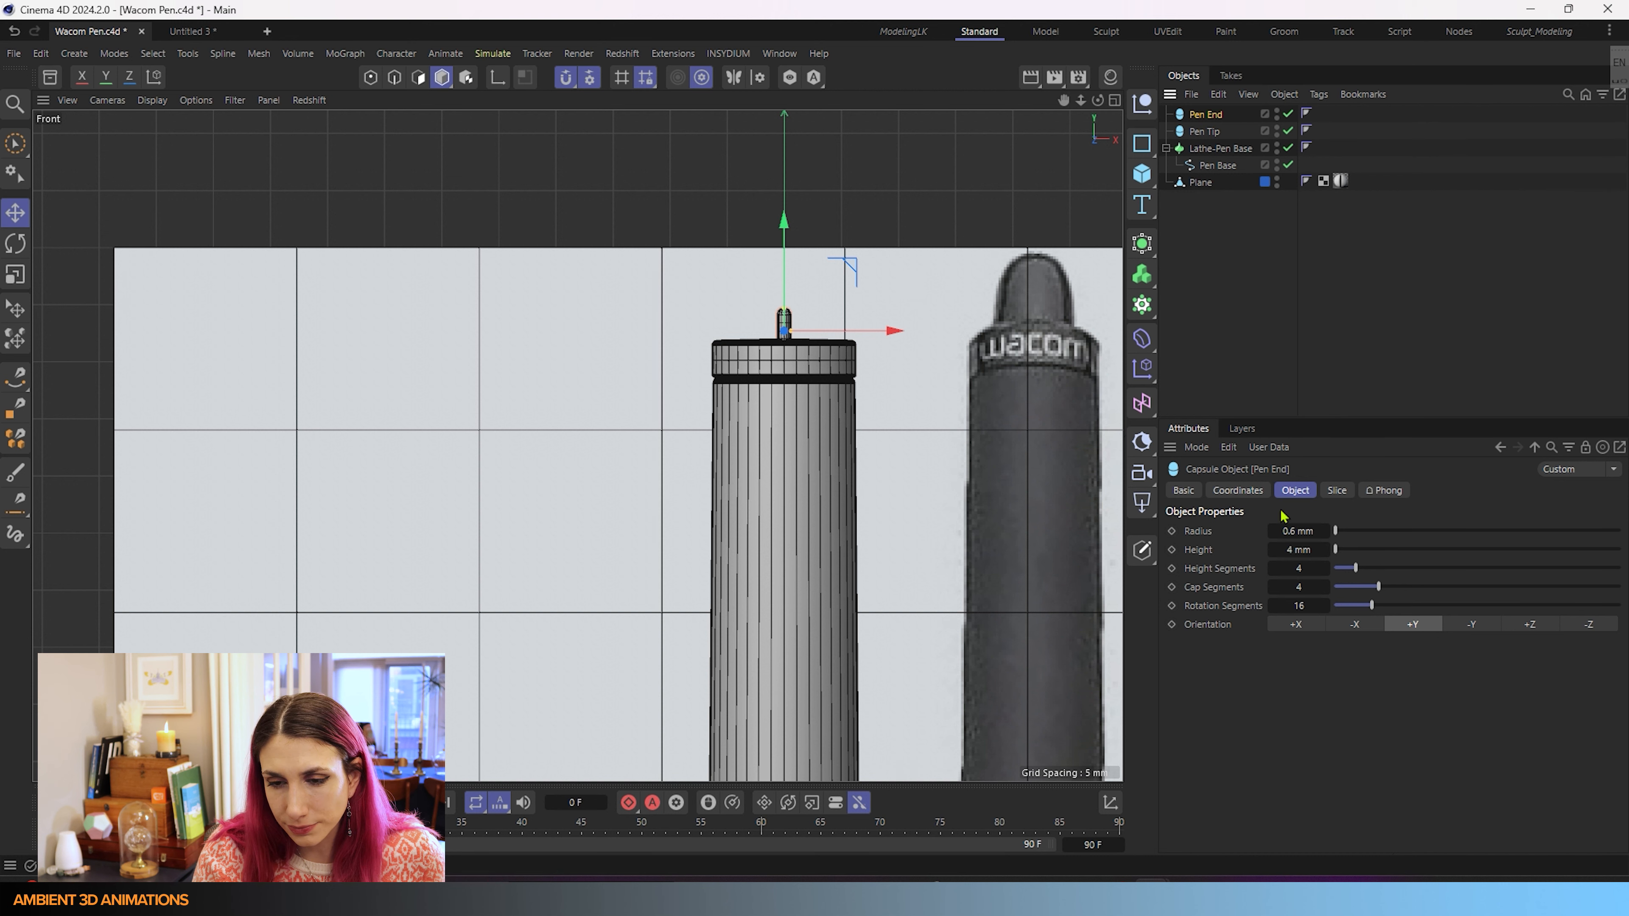
middle_click_drag(1007, 363, 931, 374, "alt")
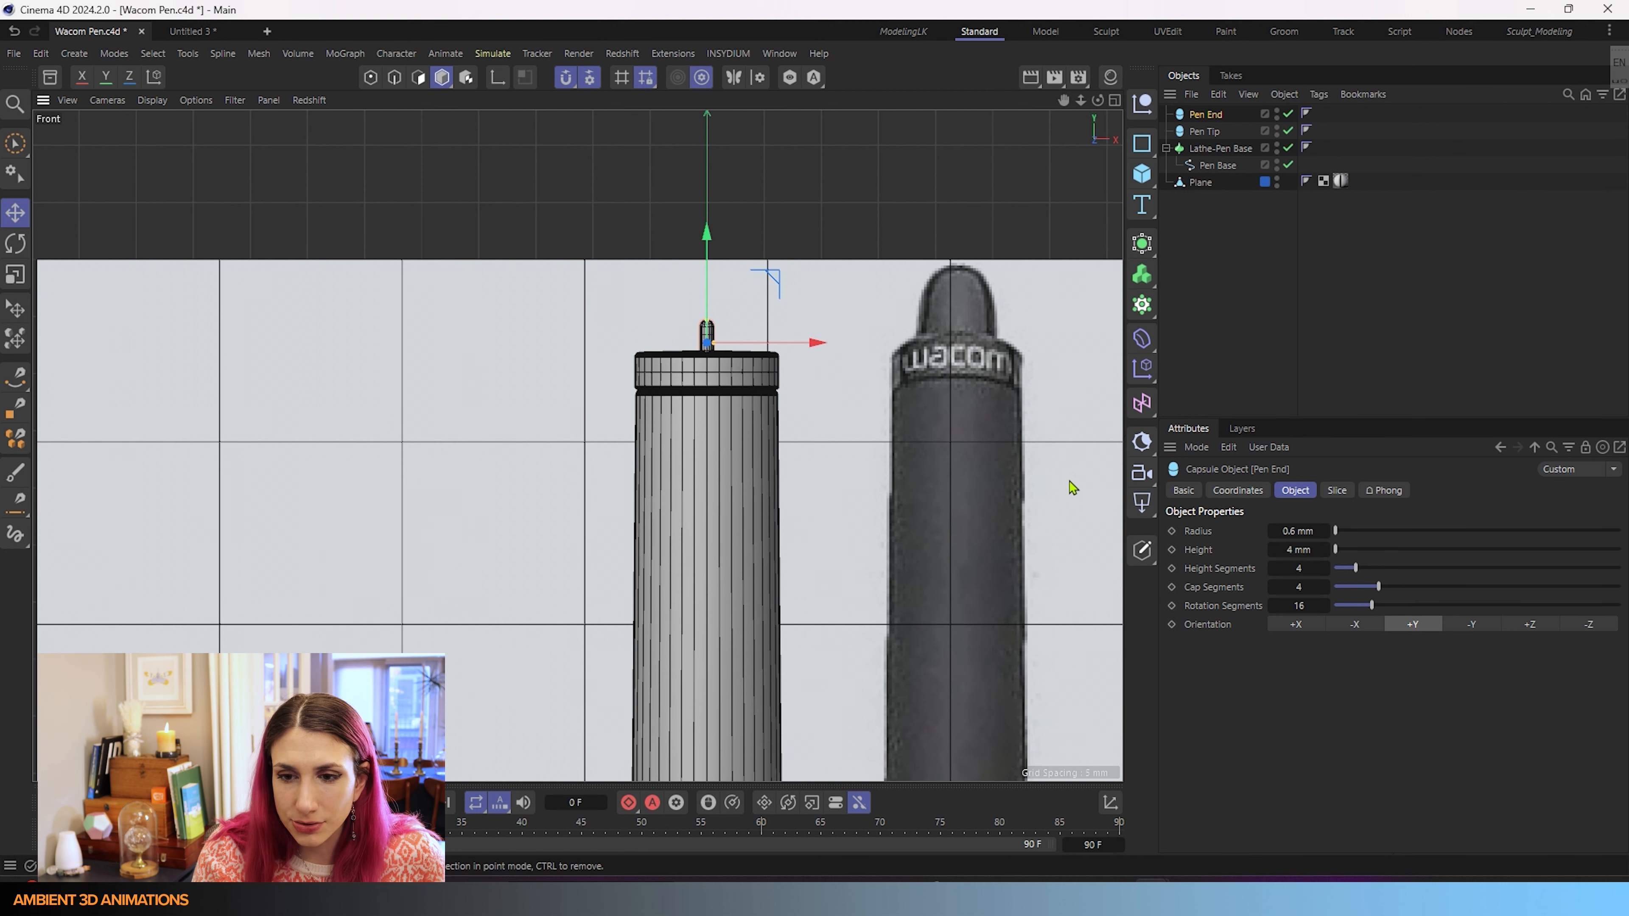
left_click(1324, 532)
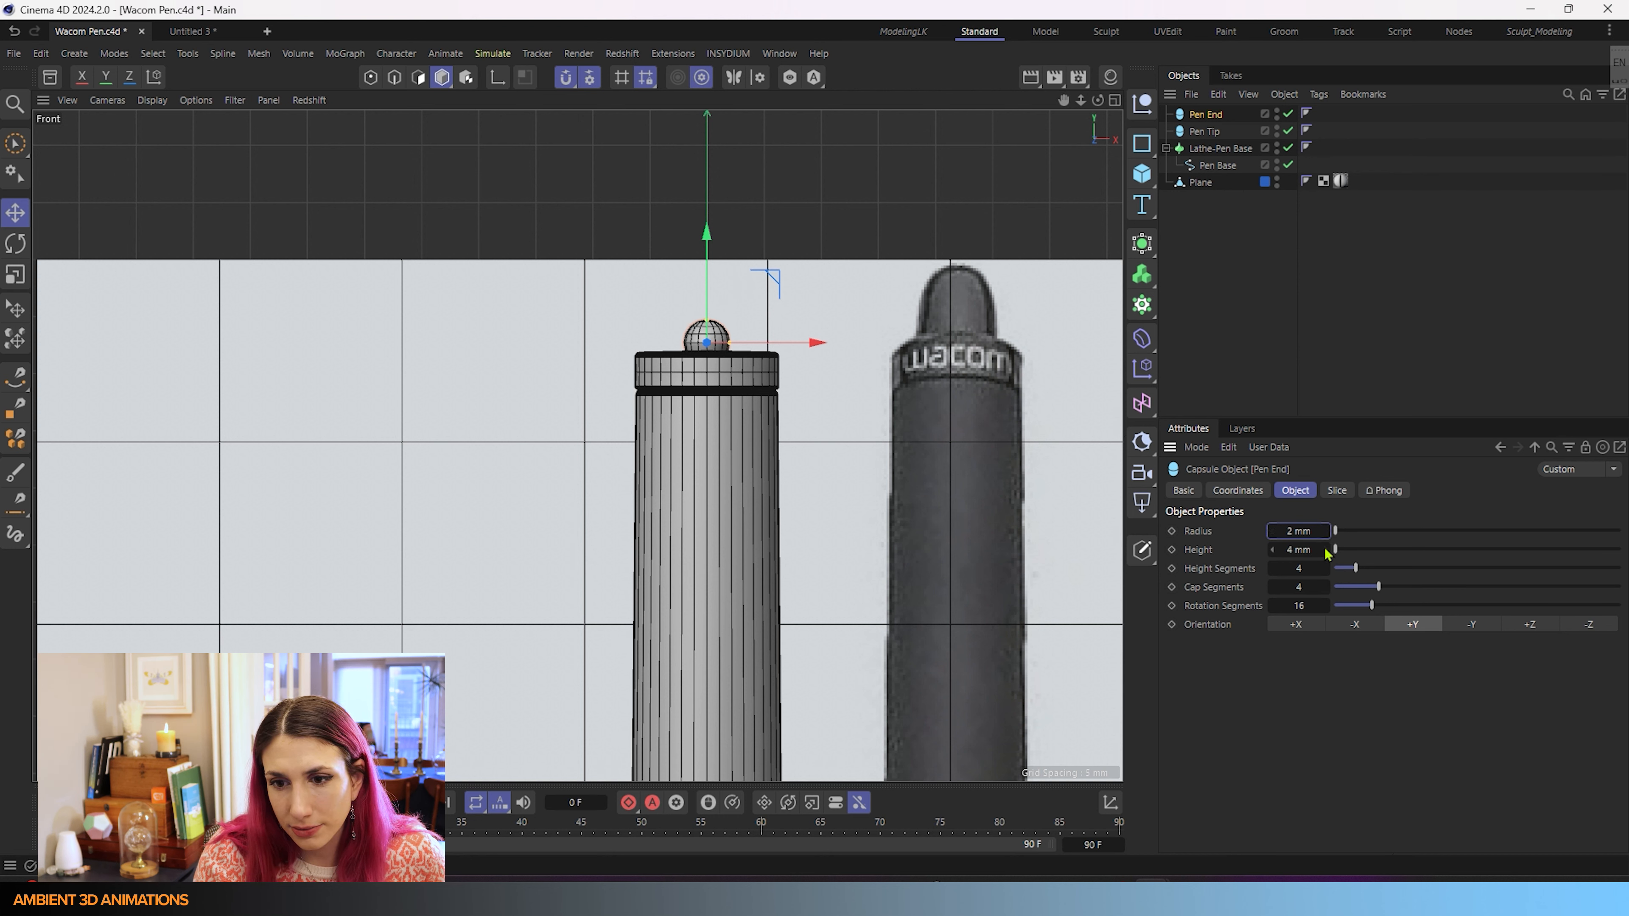
left_click(1326, 550)
left_click(1326, 551)
left_click(1326, 550)
left_click(1326, 550)
left_click(1326, 551)
left_click(1326, 551)
left_click(1326, 551)
left_click(1326, 551)
left_click(1326, 550)
left_click(1326, 550)
left_click(1326, 531)
left_click(1326, 531)
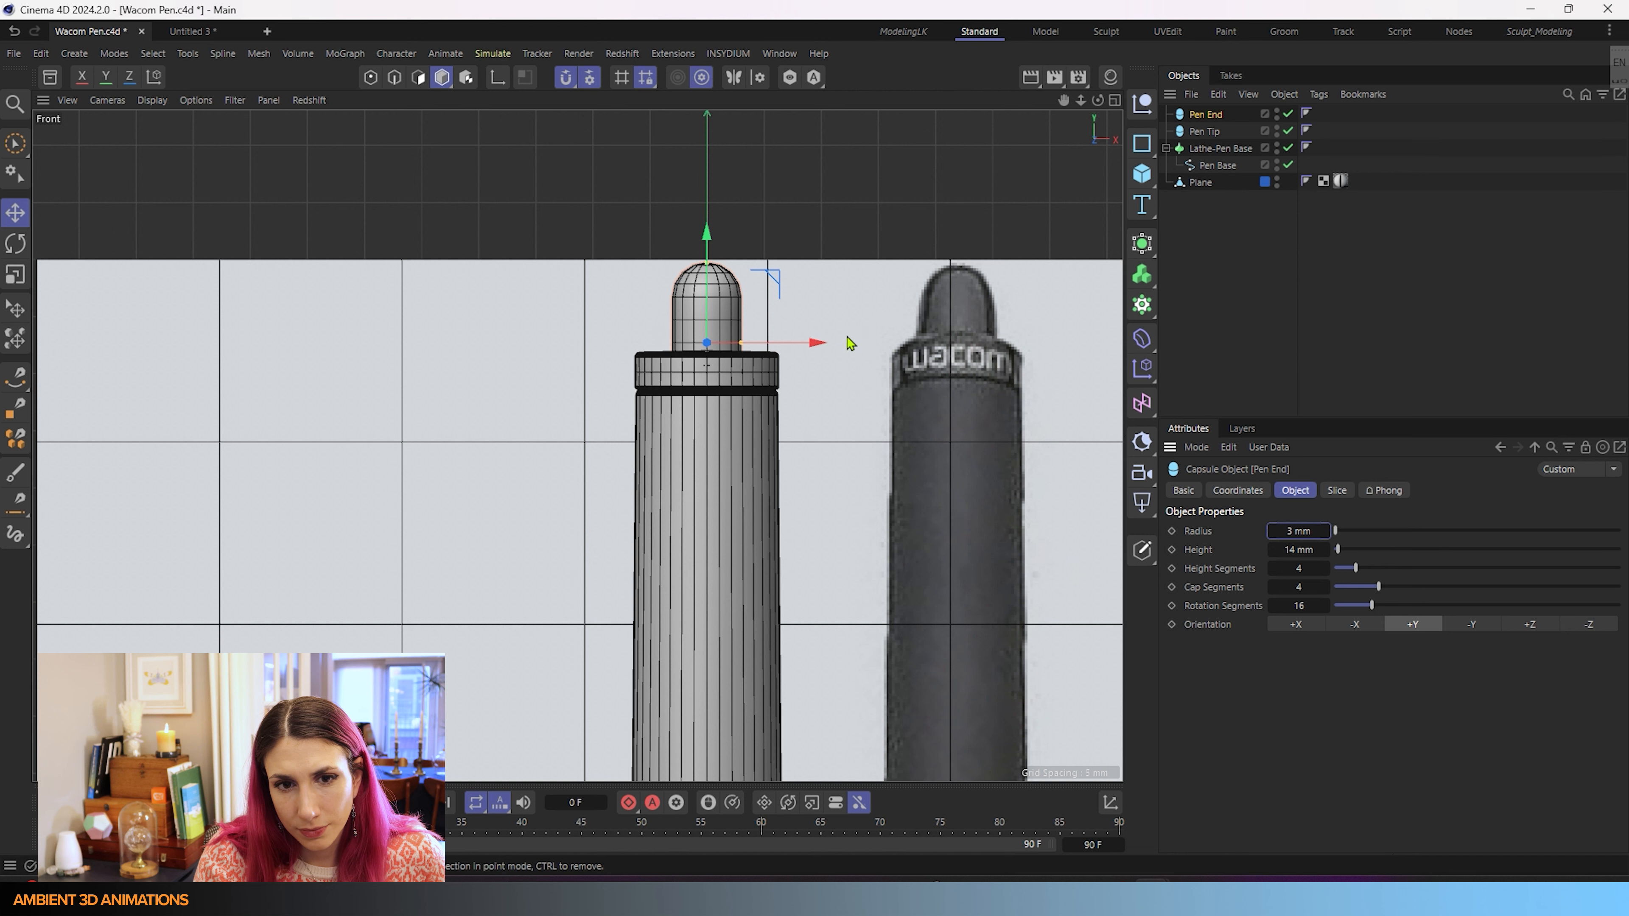
- Move the Pen End capsule over the reference pen's end to compare their sizes, and undo the move
left_click_drag(821, 354, 1068, 361)
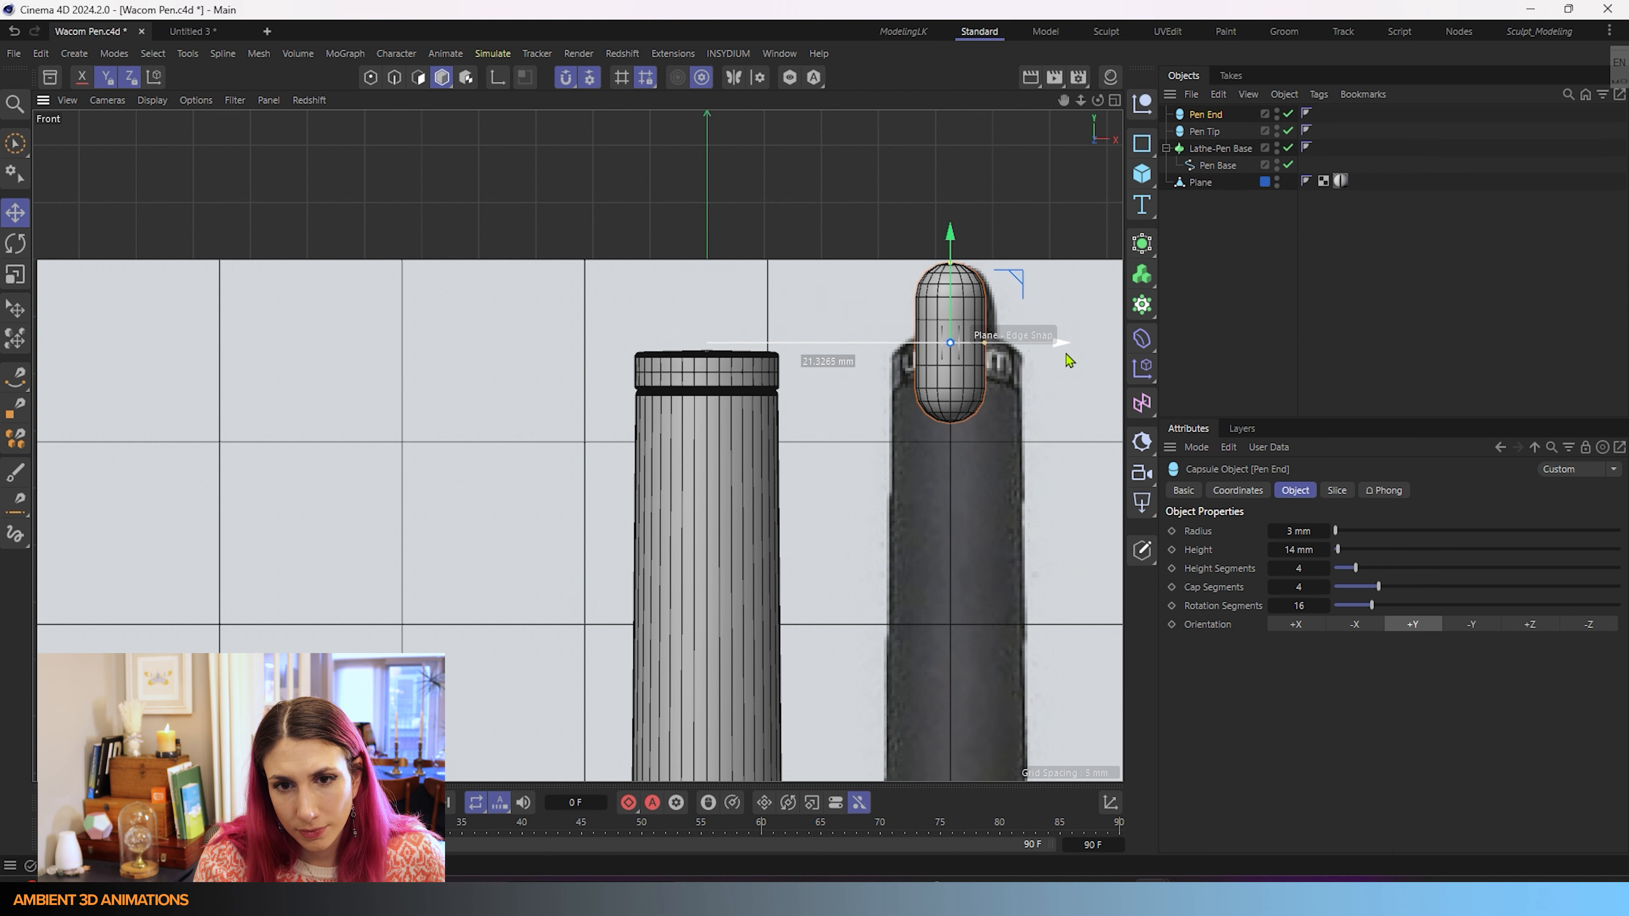
key("ctrl+z")
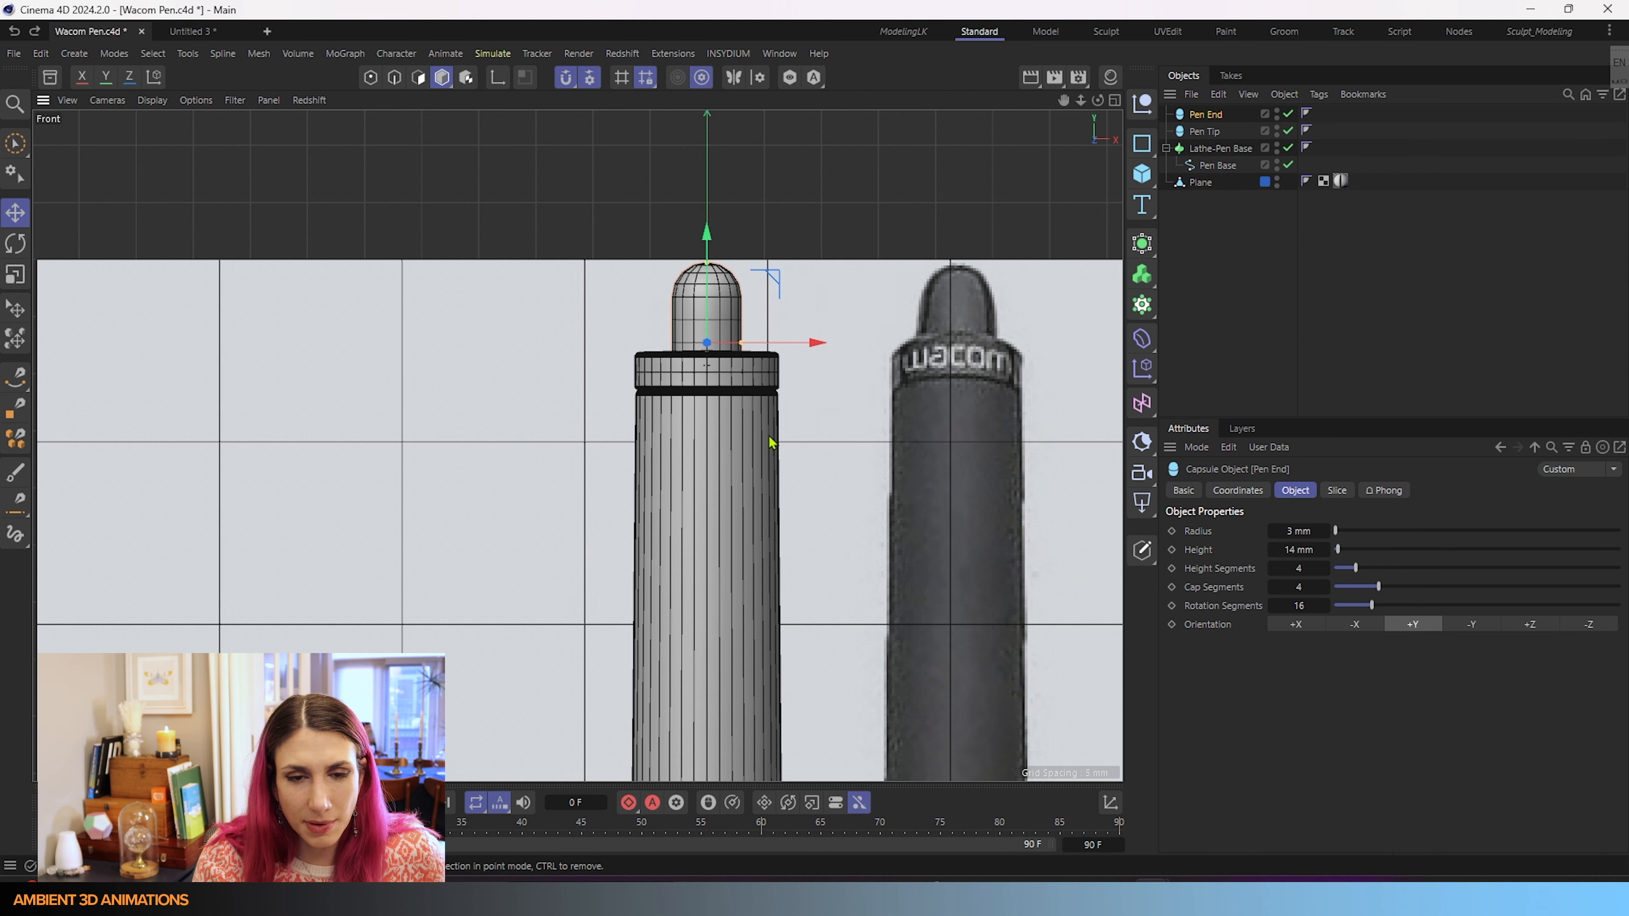
- Frame the whole pen in the Front view and hide the Reference layer in the viewport
scroll(769, 436, "down", 5)
middle_click_drag(830, 548, 800, 294, "alt")
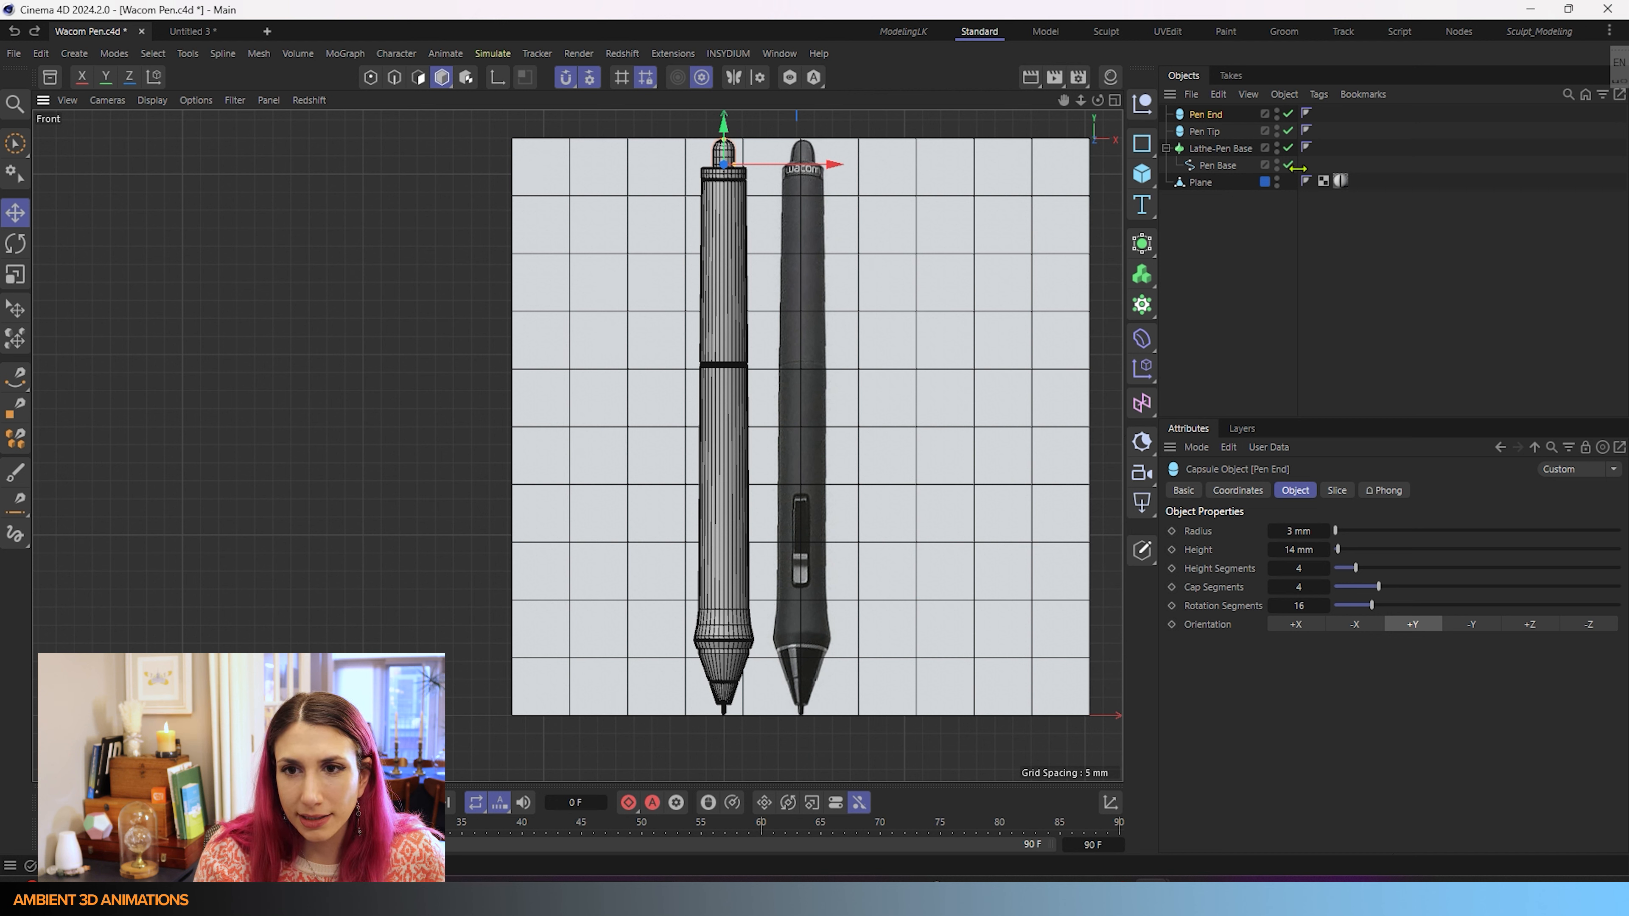
left_click(1242, 428)
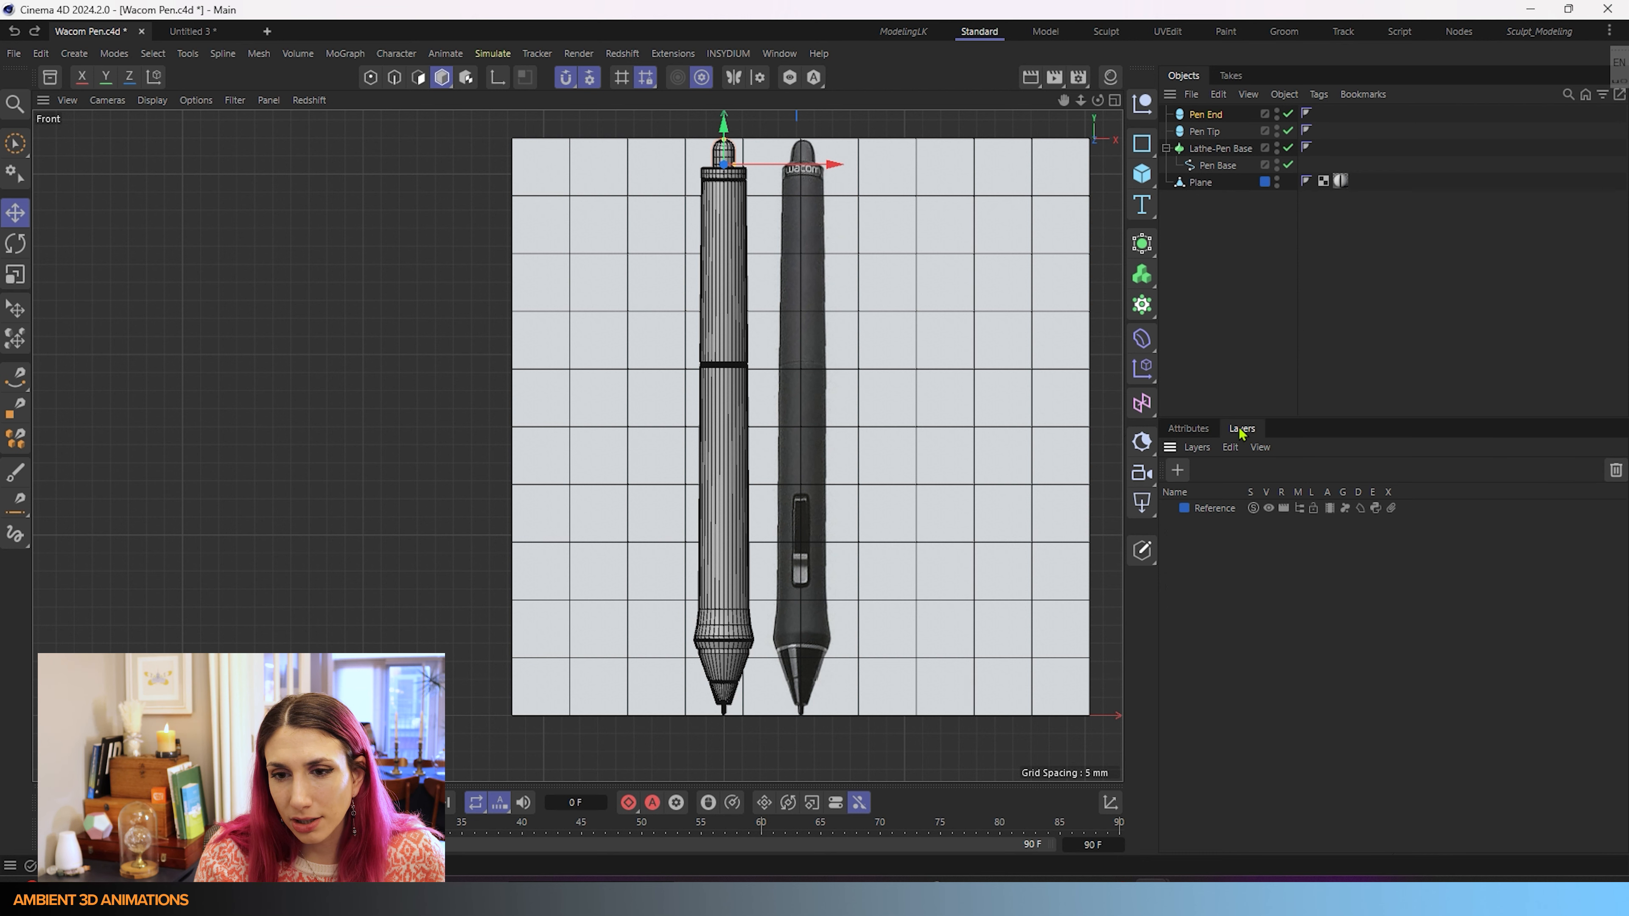
left_click(1268, 508)
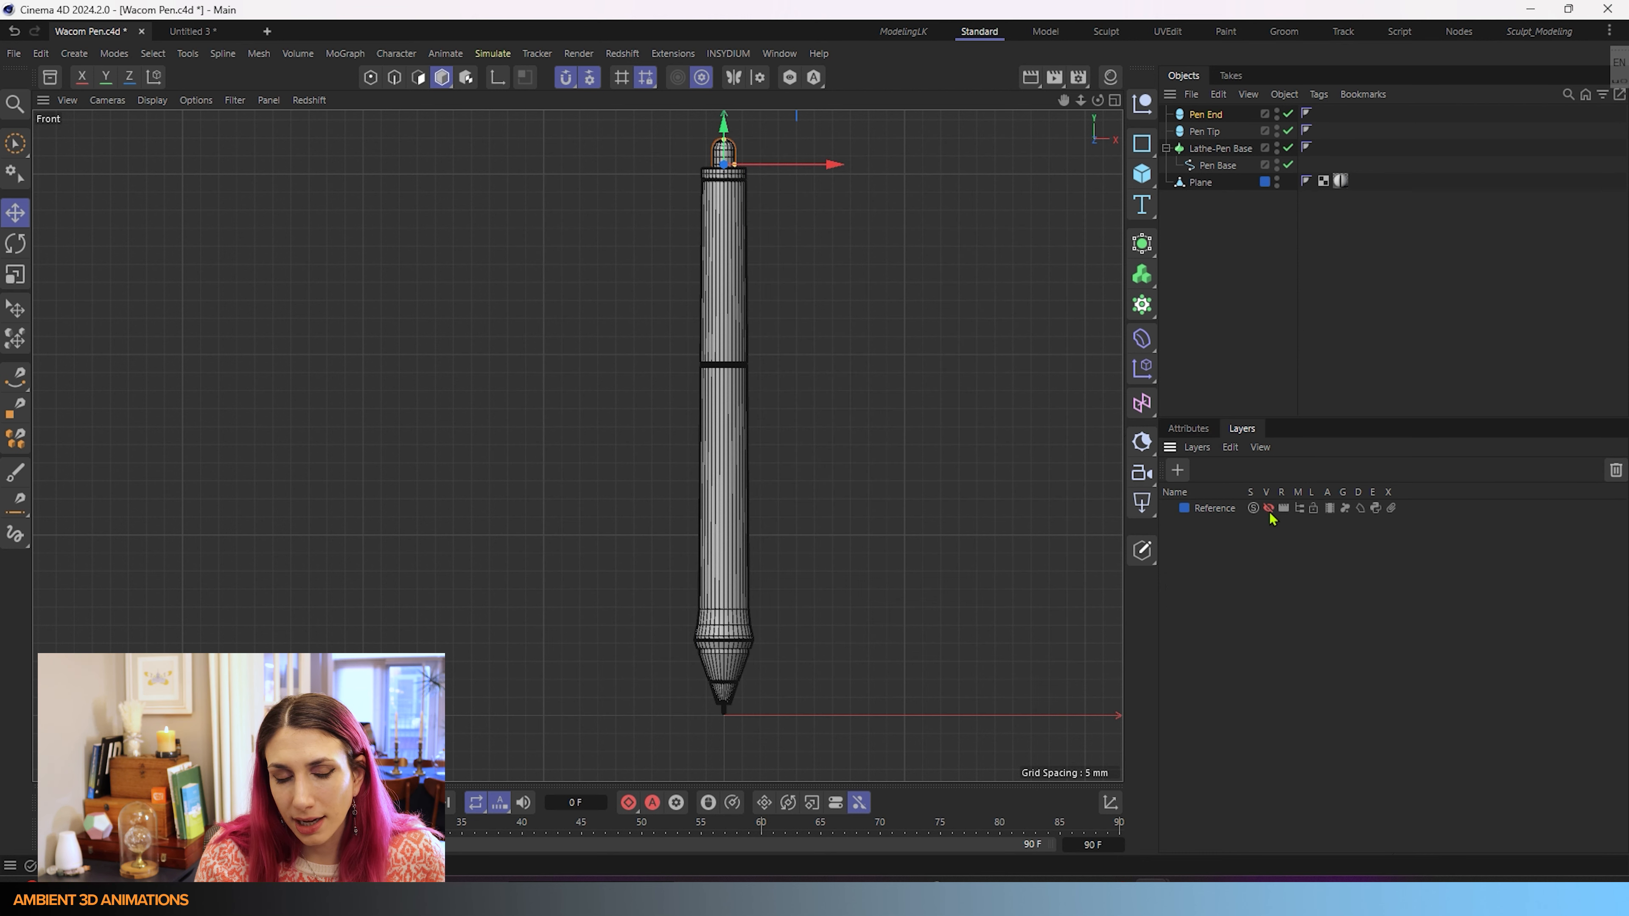